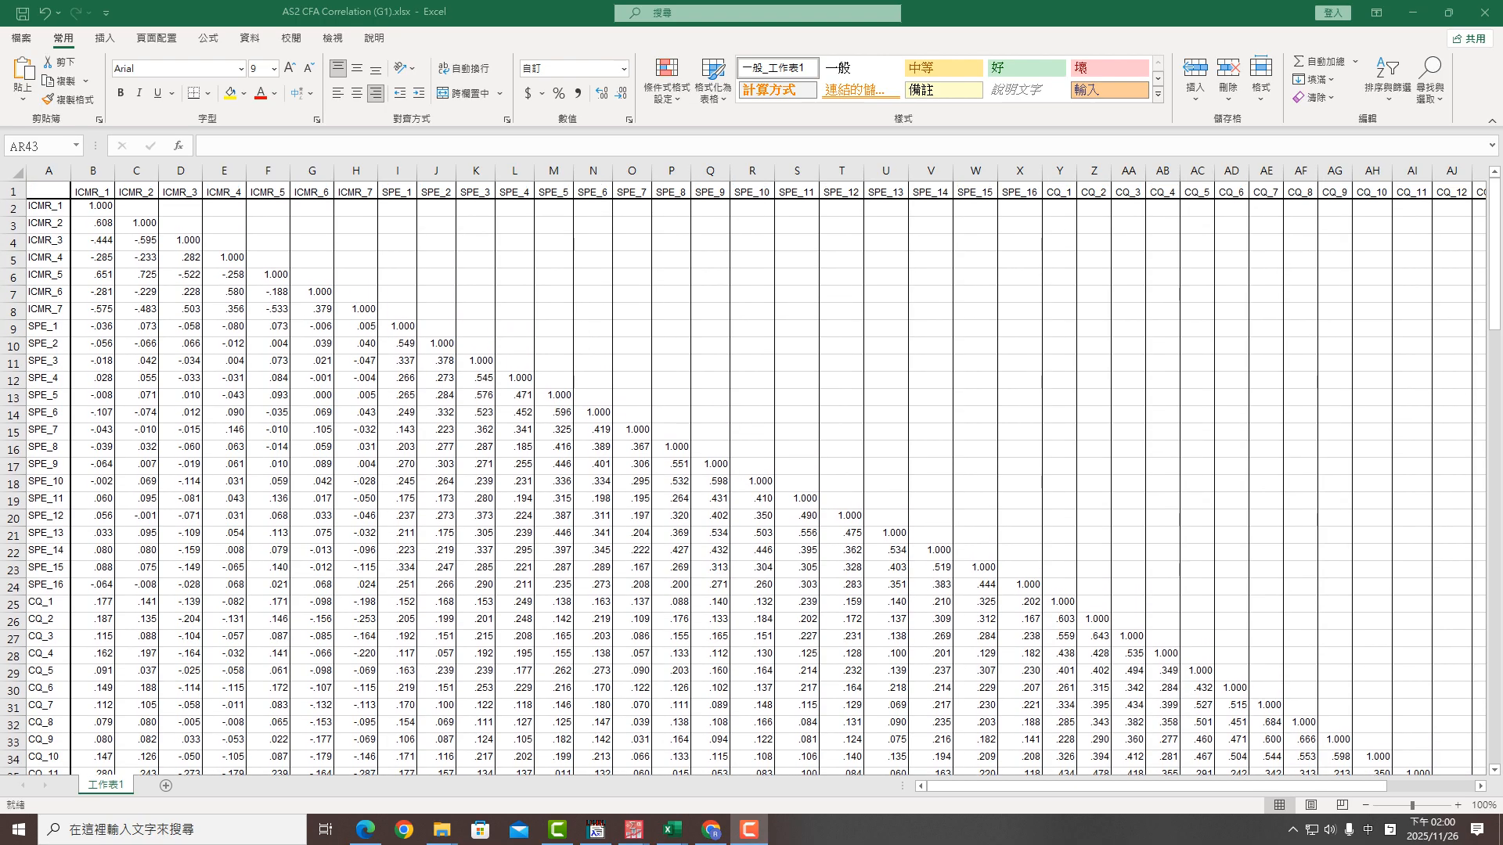
Delete rows 45 to 130 beneath the correlation coefficients in the worksheet
scroll(744, 478, down, 9)
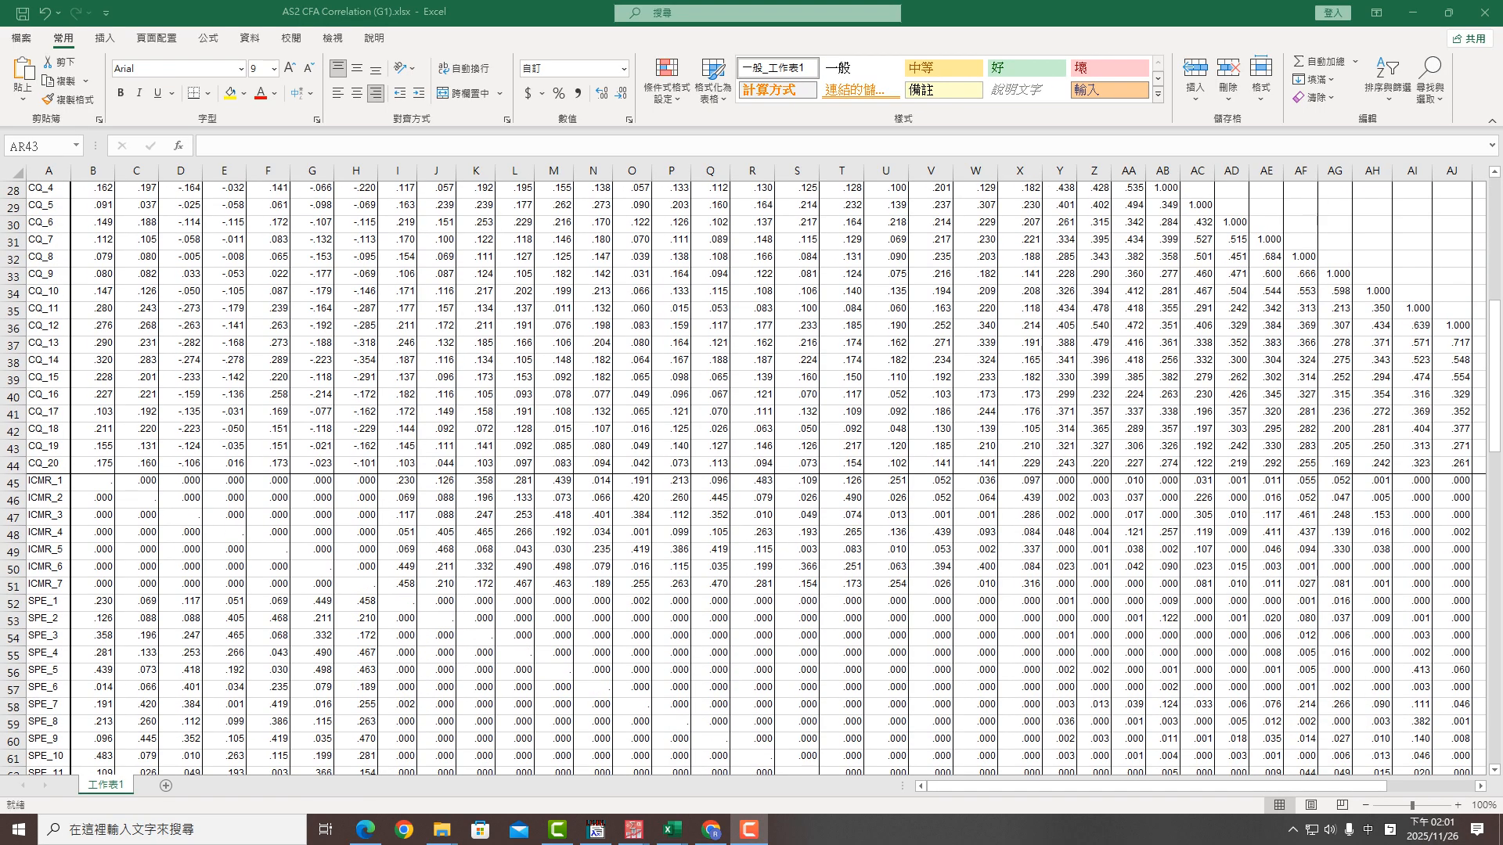
drag(13, 480, 13, 739)
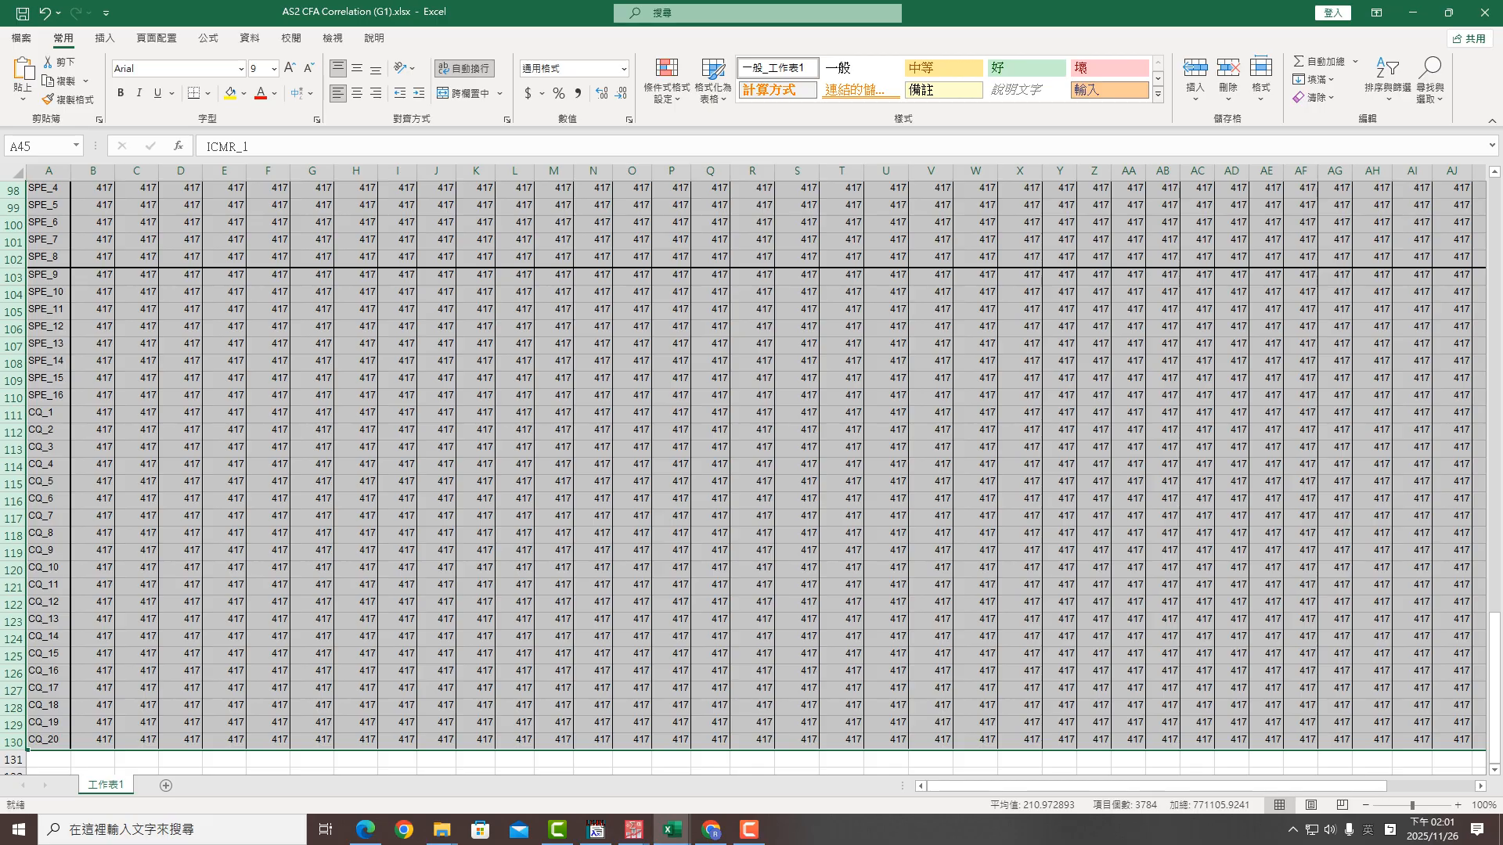
right_click(541, 391)
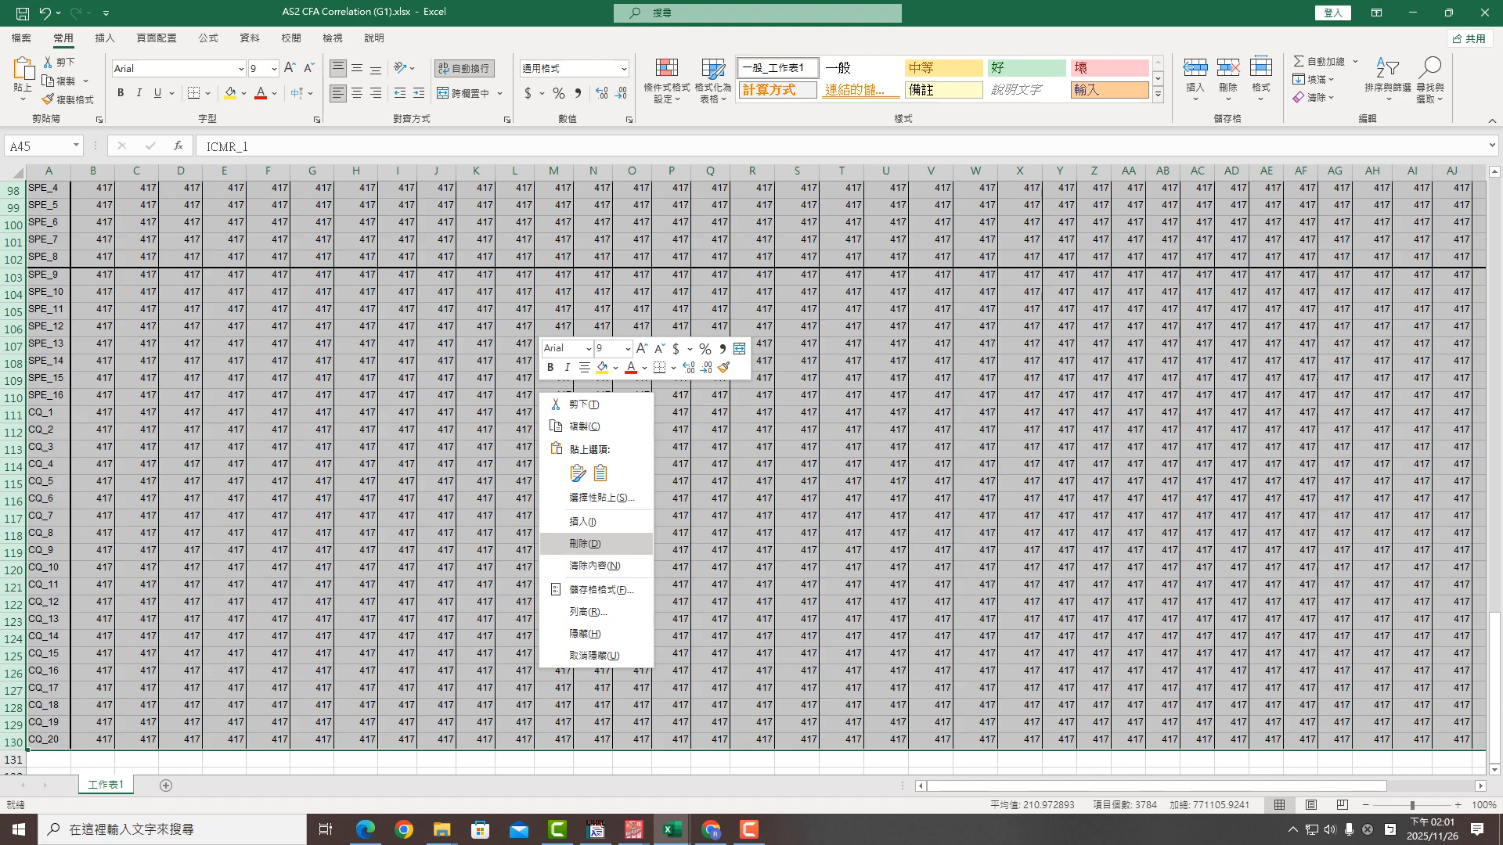
click(584, 543)
scroll(751, 469, up, 9)
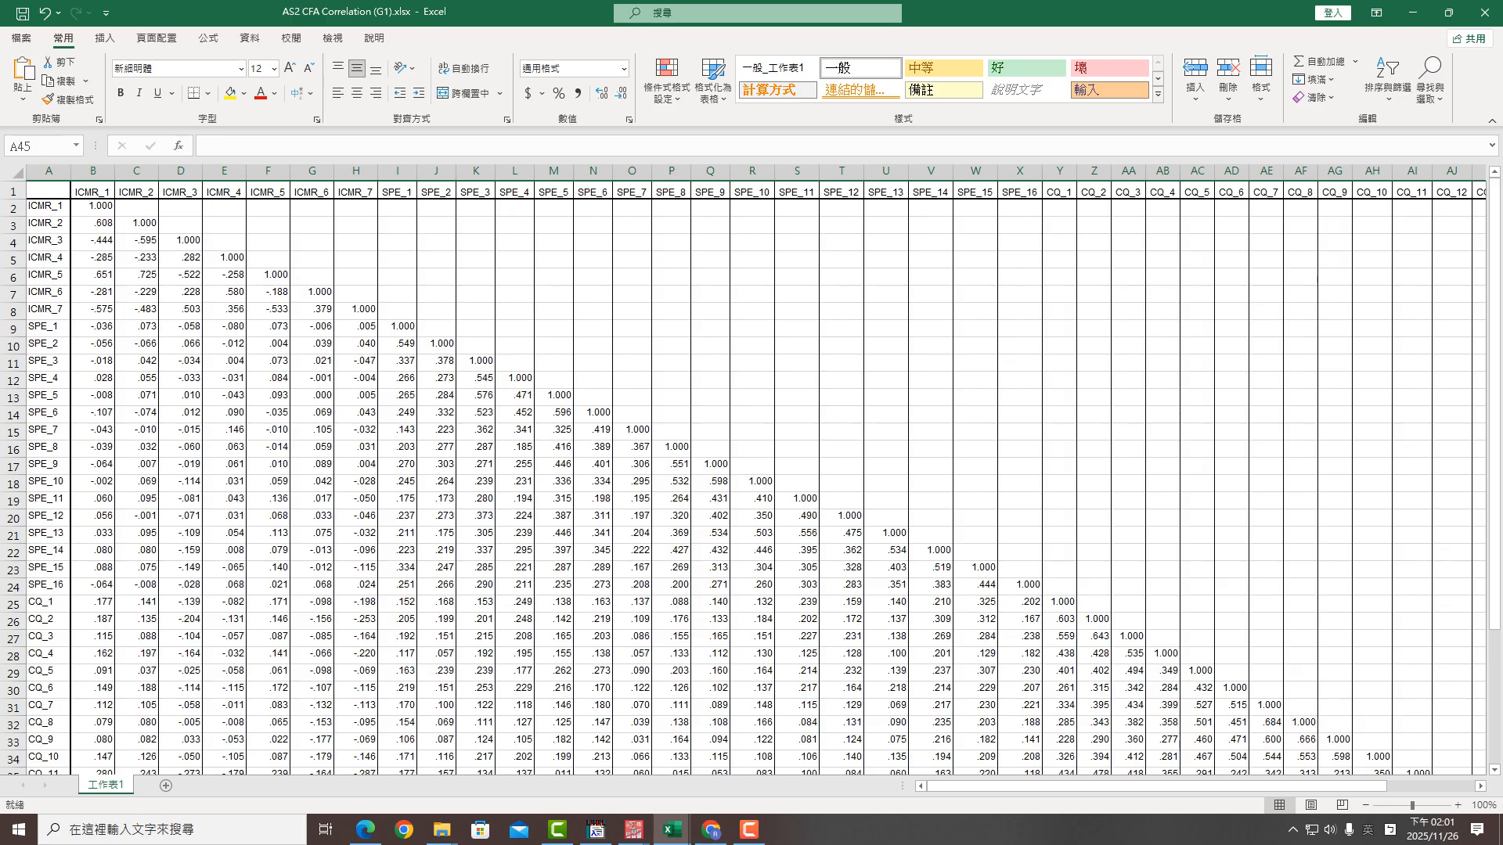
Switch to Edge and open the Original Model discussion in the AS2 and AS4 Demo forum of the 24 November week
click(365, 830)
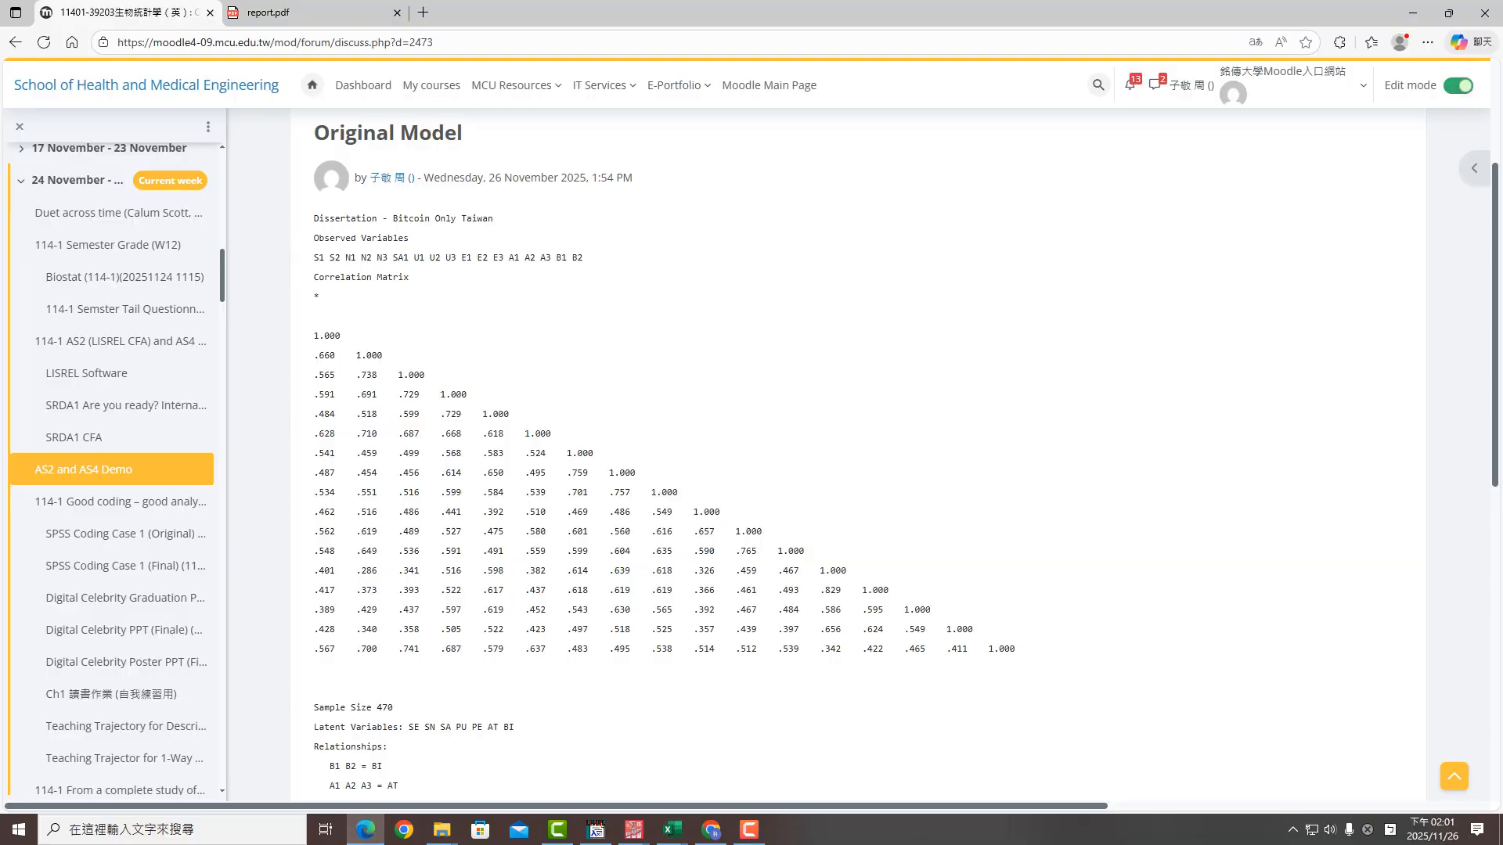
click(77, 180)
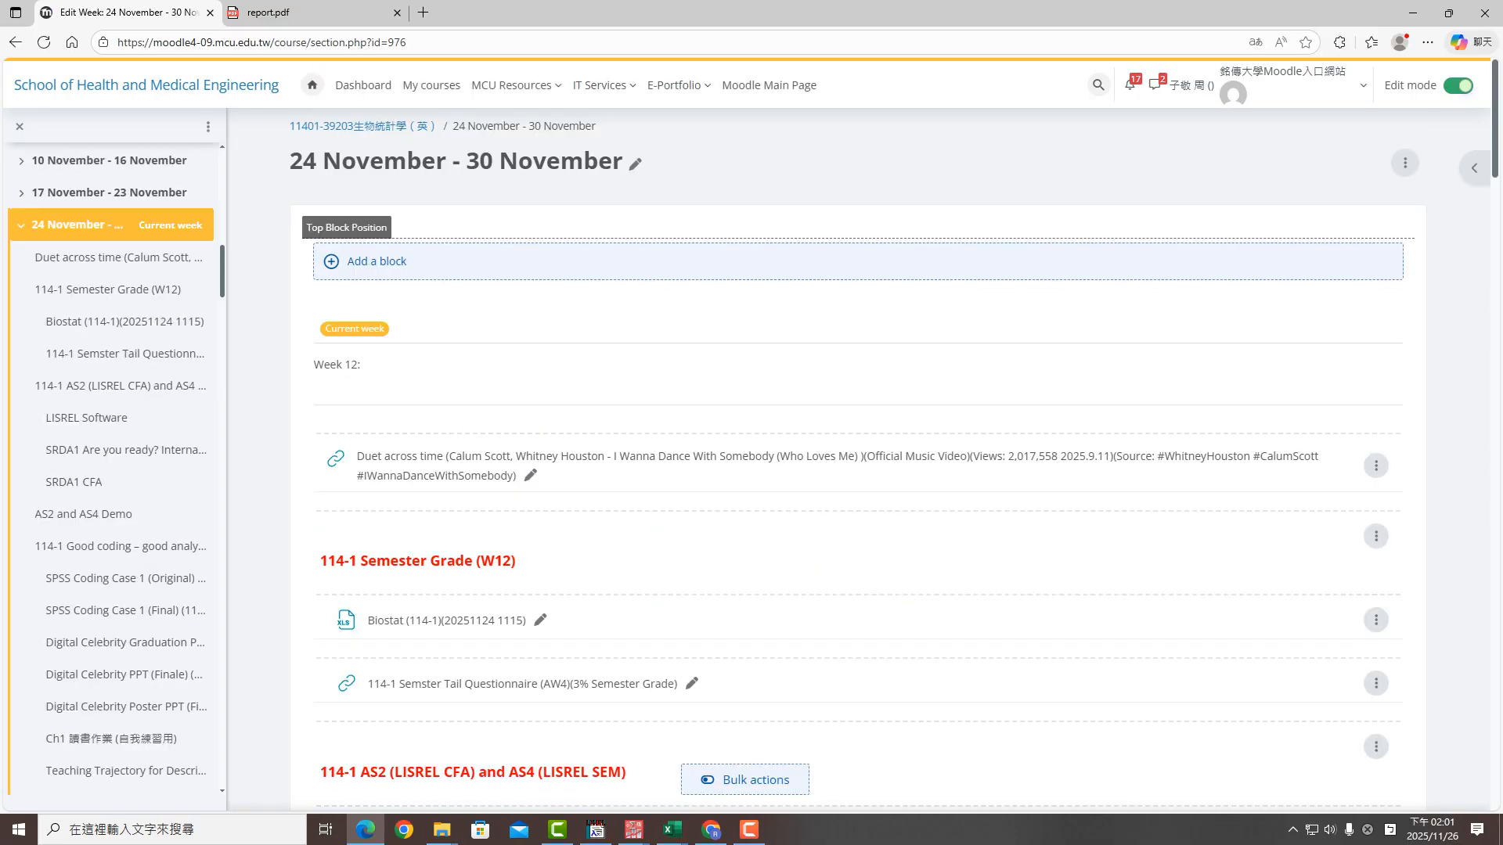
scroll(858, 594, down, 3)
scroll(858, 595, down, 4)
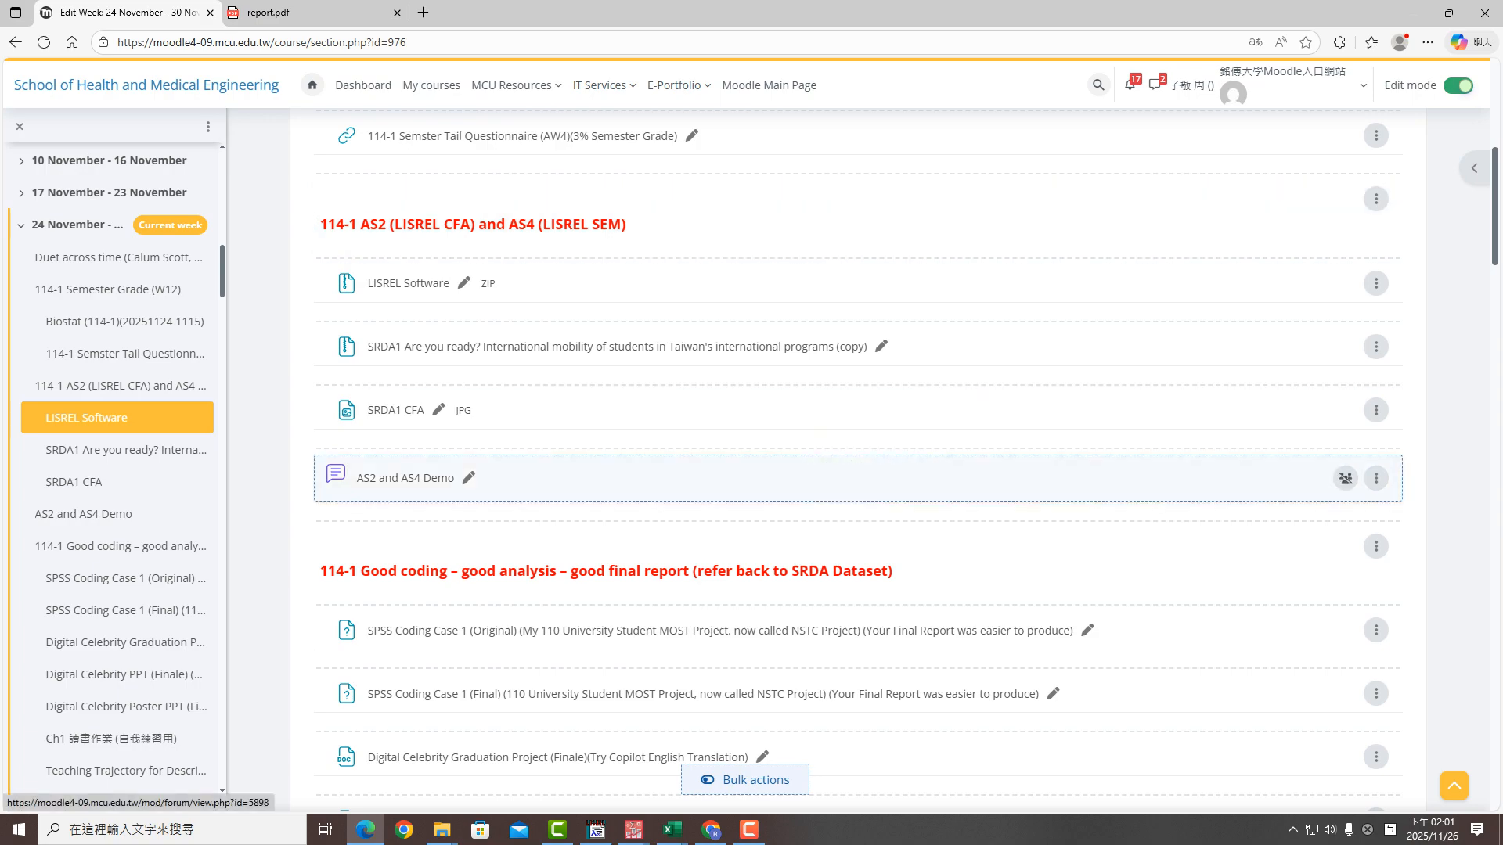
click(404, 478)
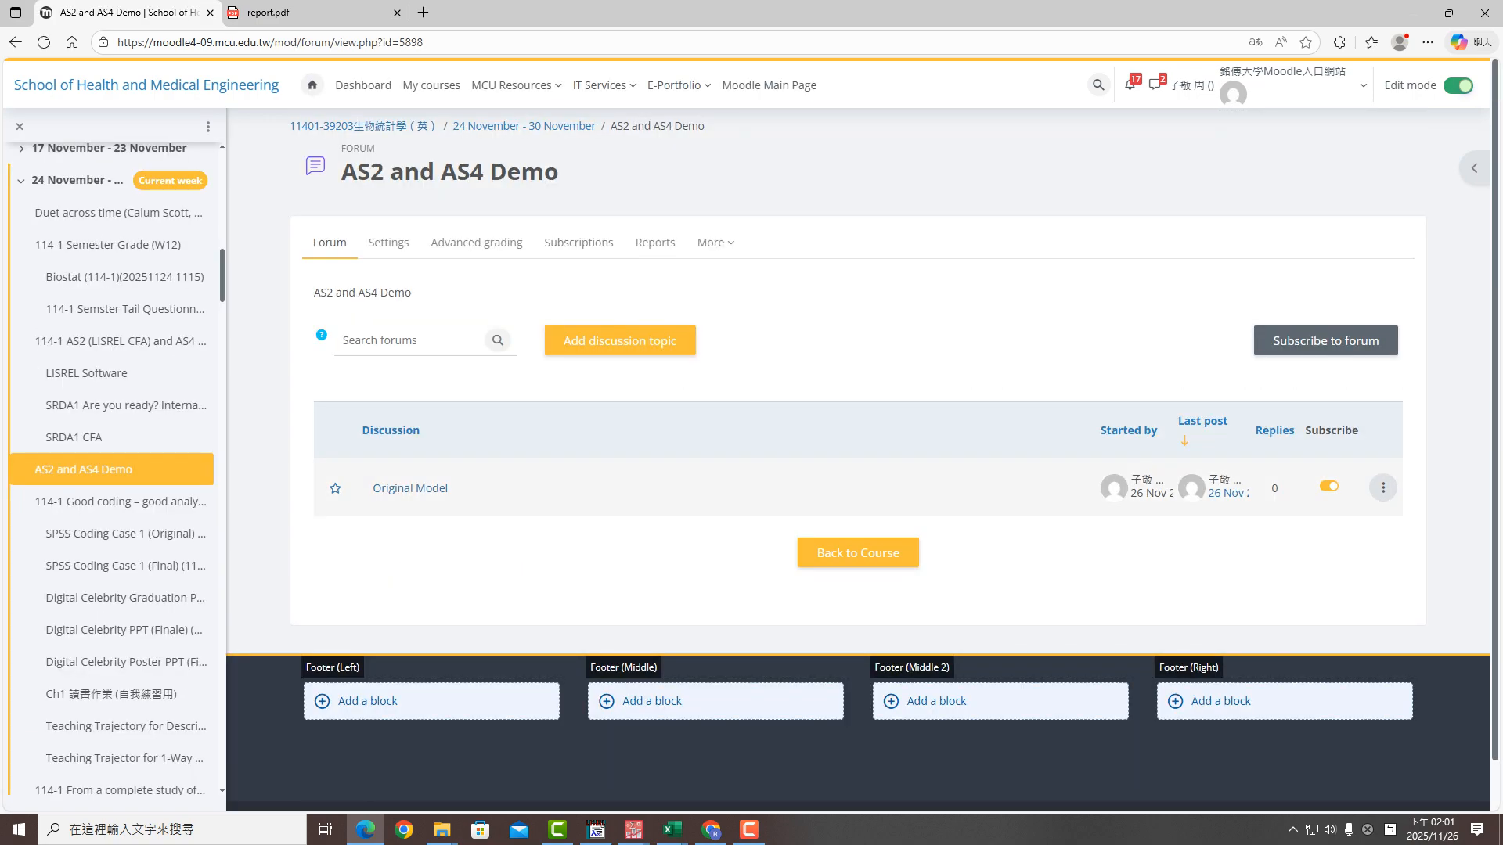
click(410, 489)
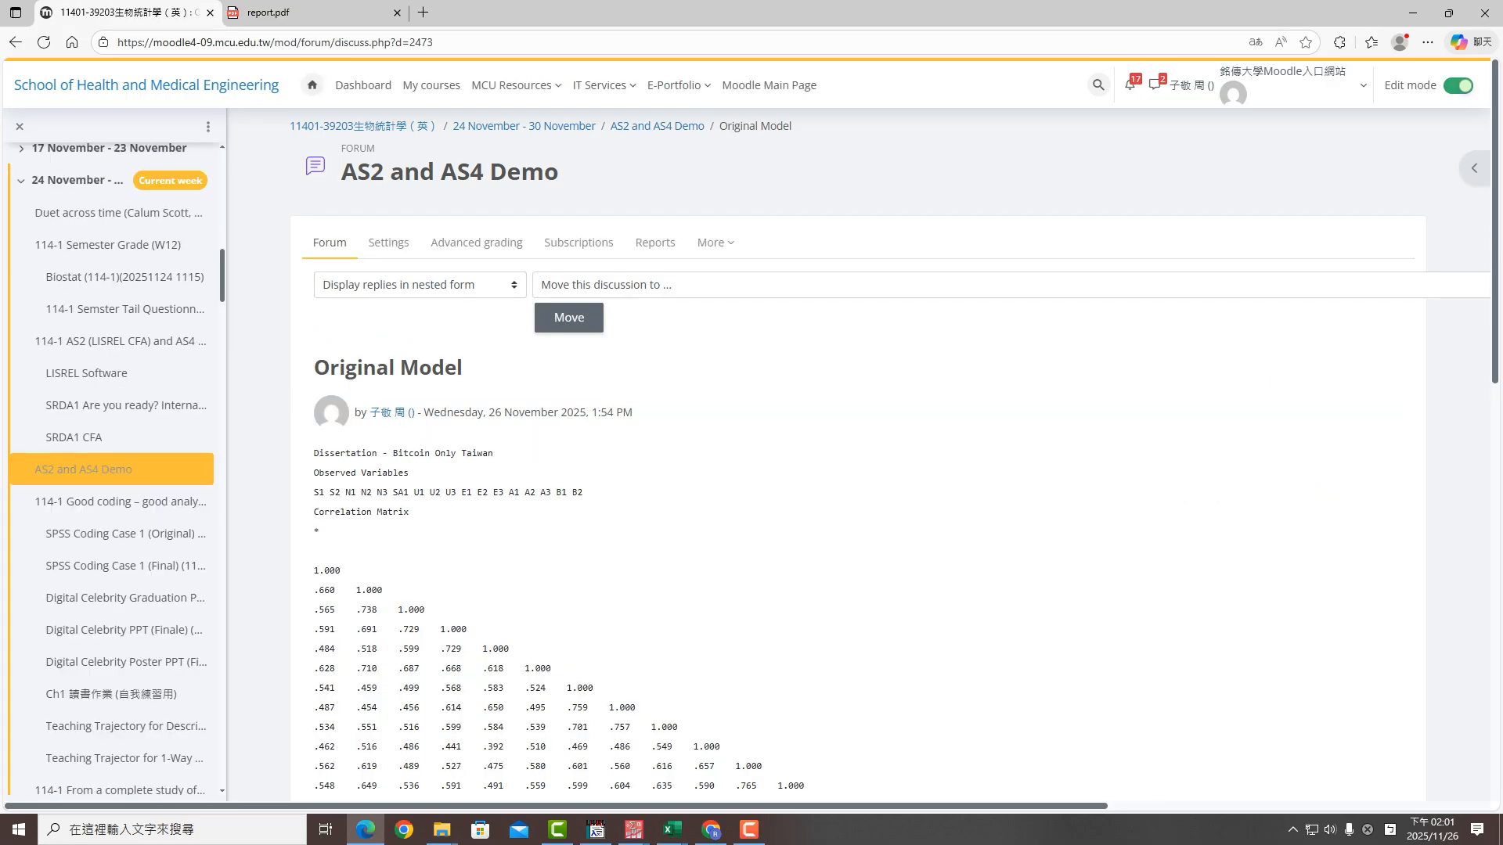
scroll(857, 458, down, 2)
scroll(857, 459, down, 1)
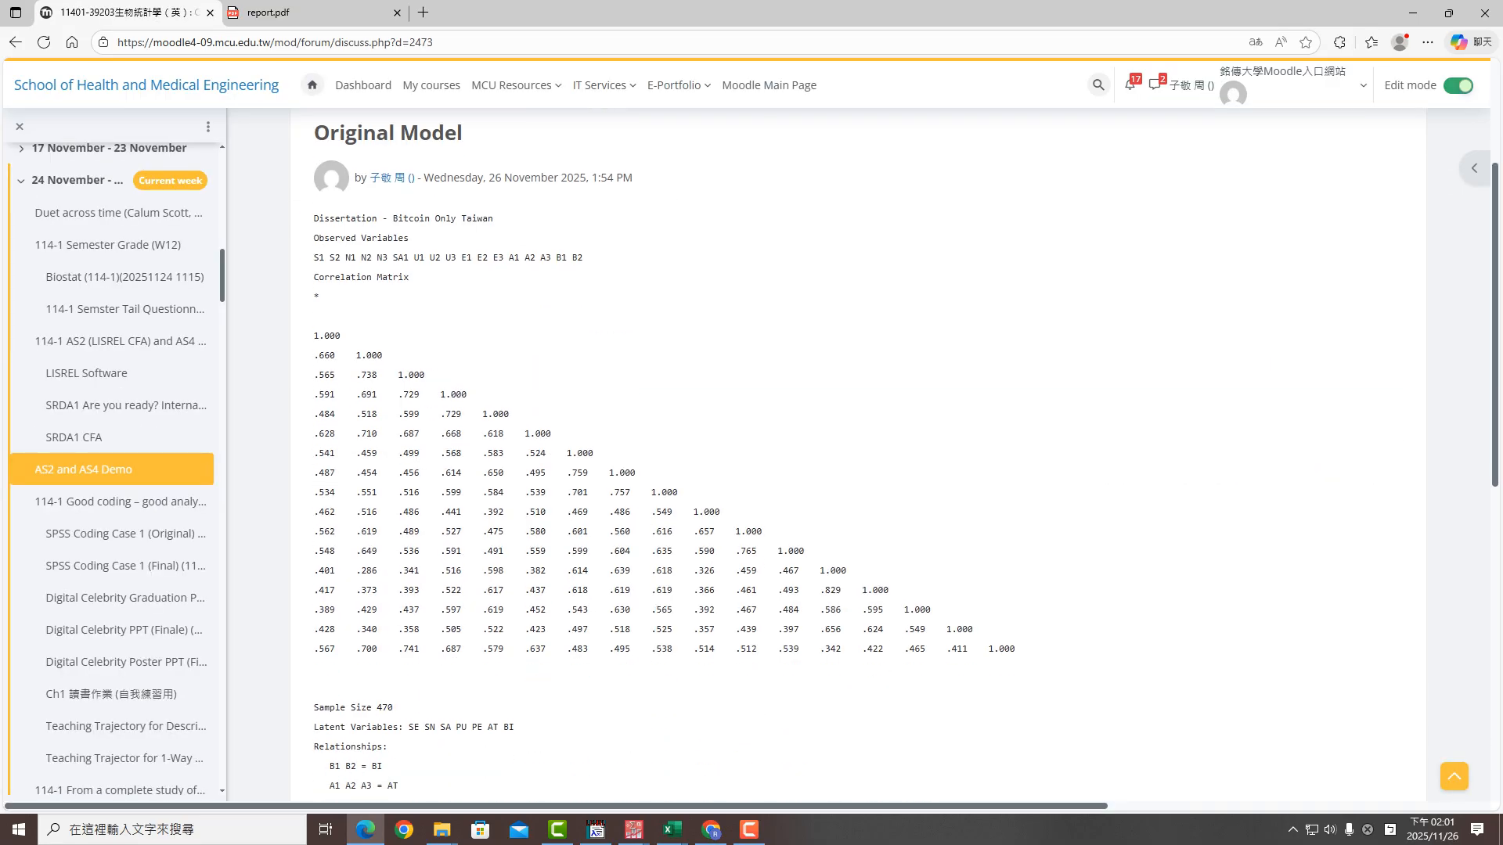
Find and launch Windows Notepad (記事本) with a blank document, then minimize it
click(156, 829)
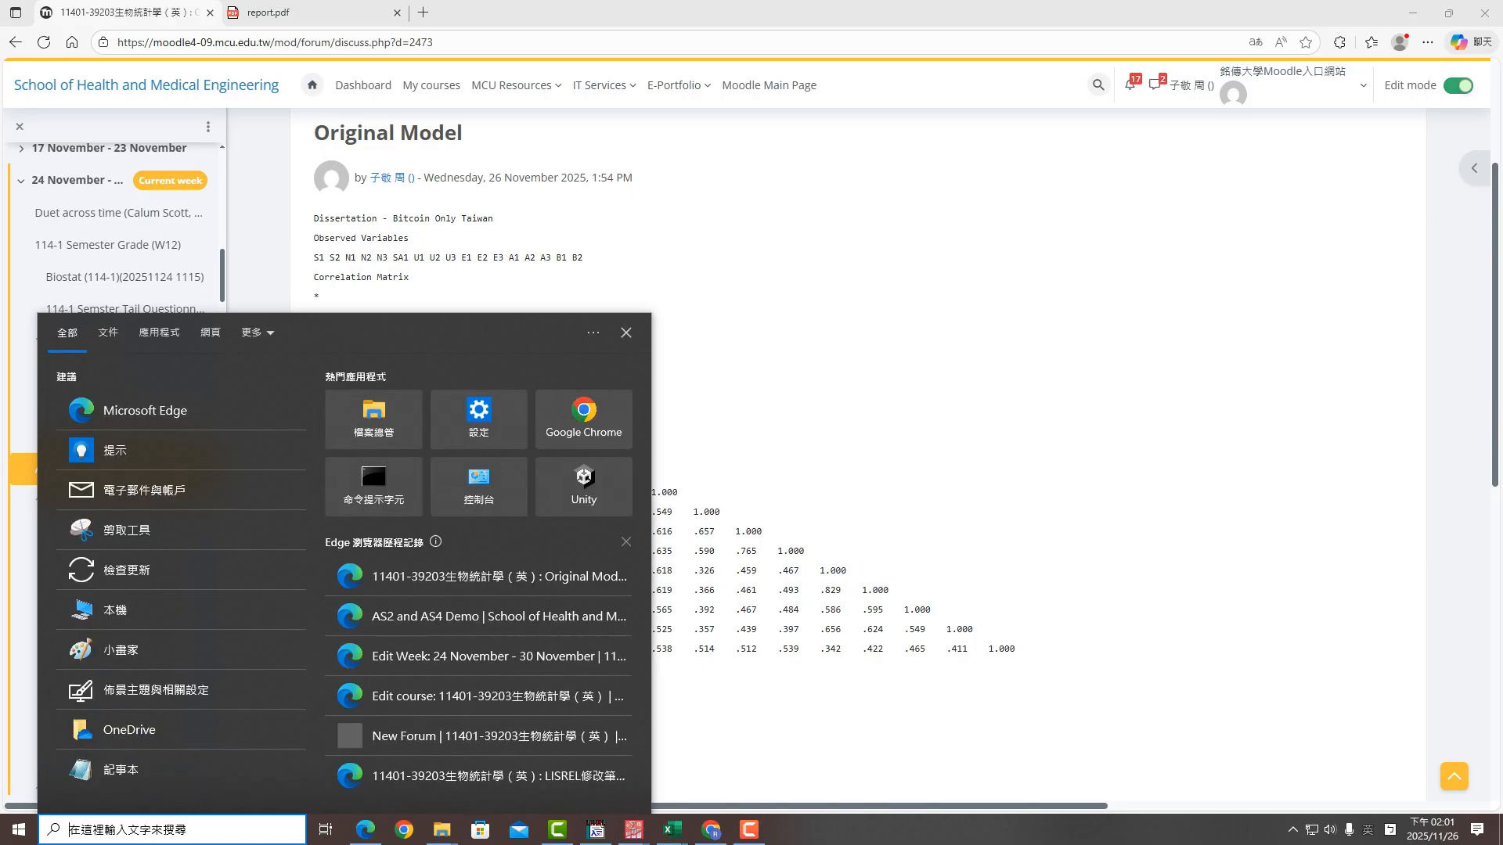
text(No)
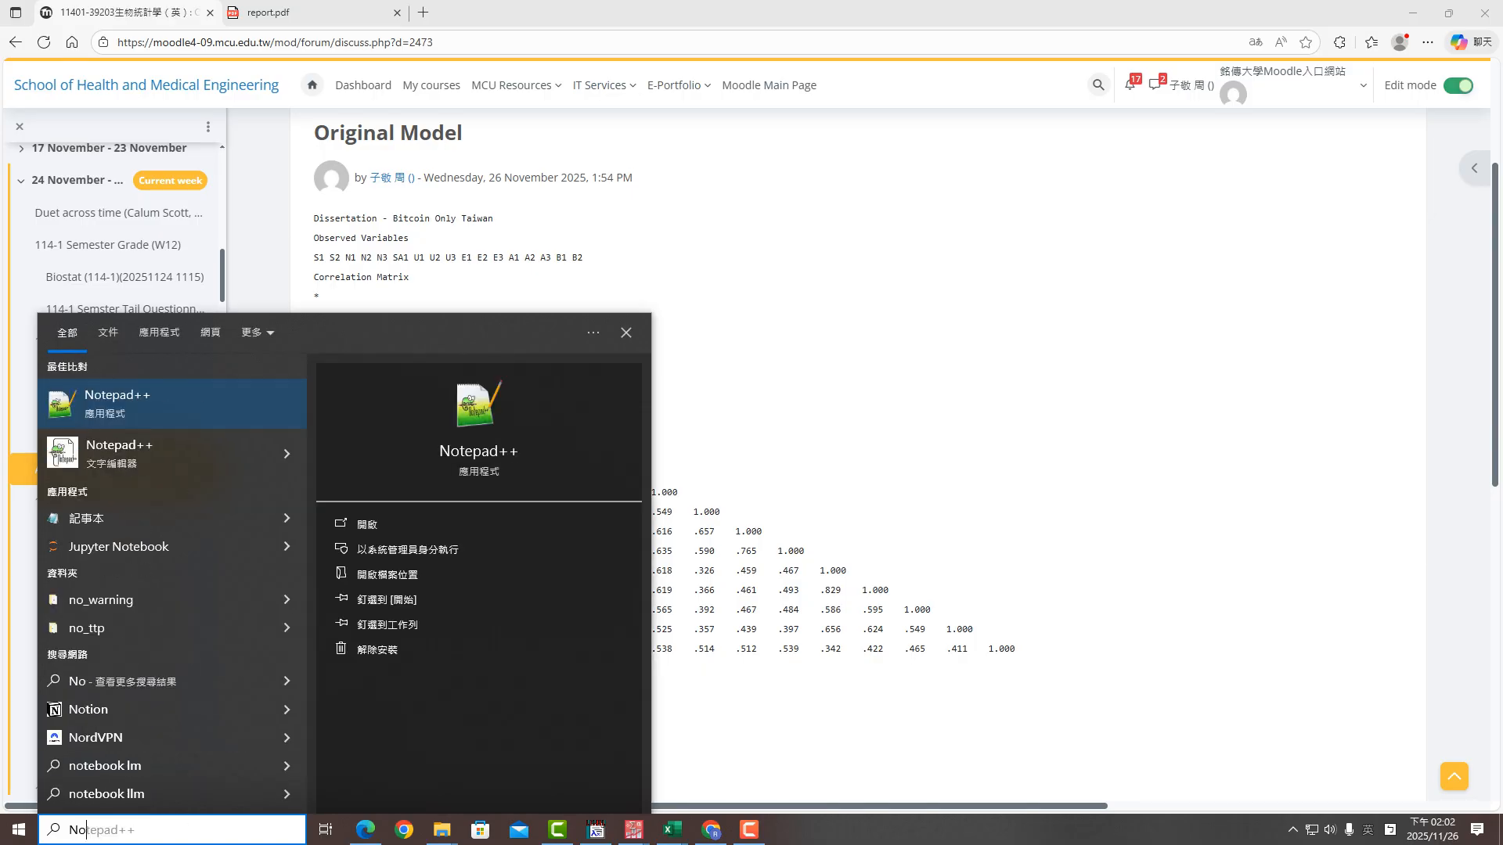
text(te)
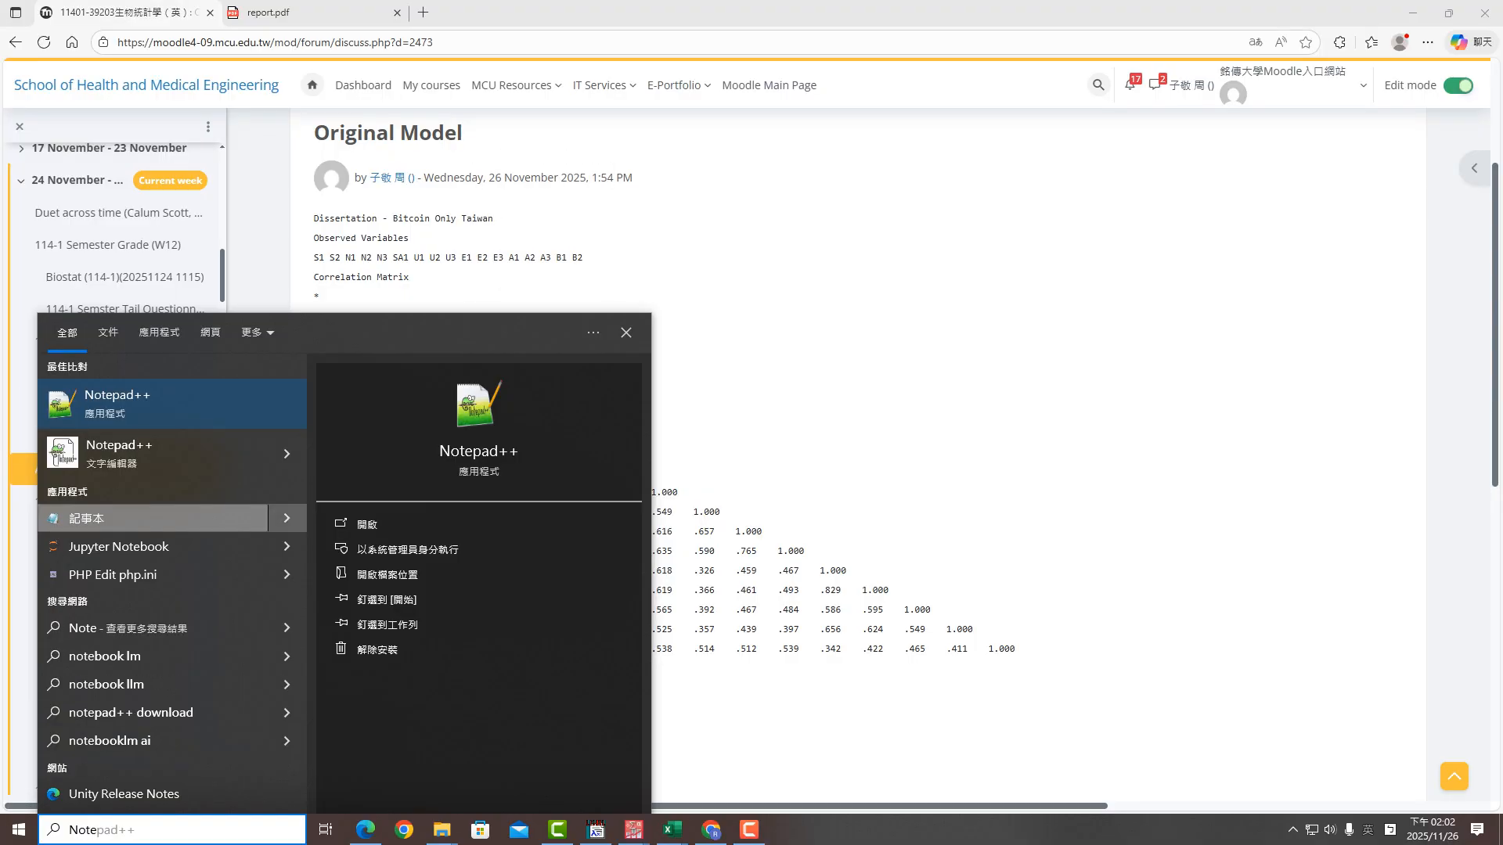
click(156, 518)
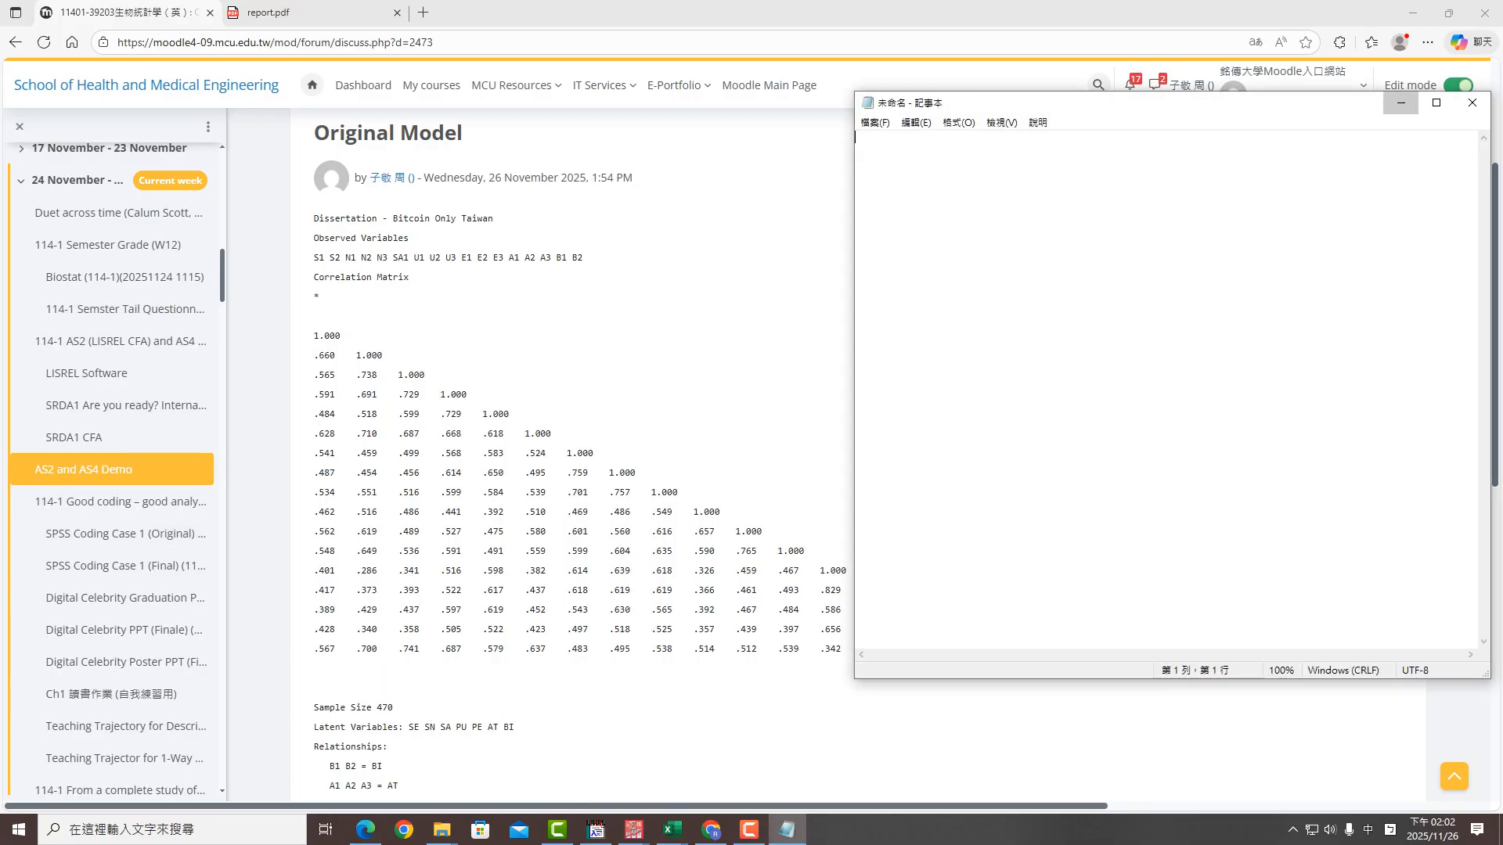
click(1401, 102)
Copy the full LISREL syntax from the forum post, from the Dissertation title to End of Problem, into the blank, maximized Notepad document
drag(314, 218, 387, 699)
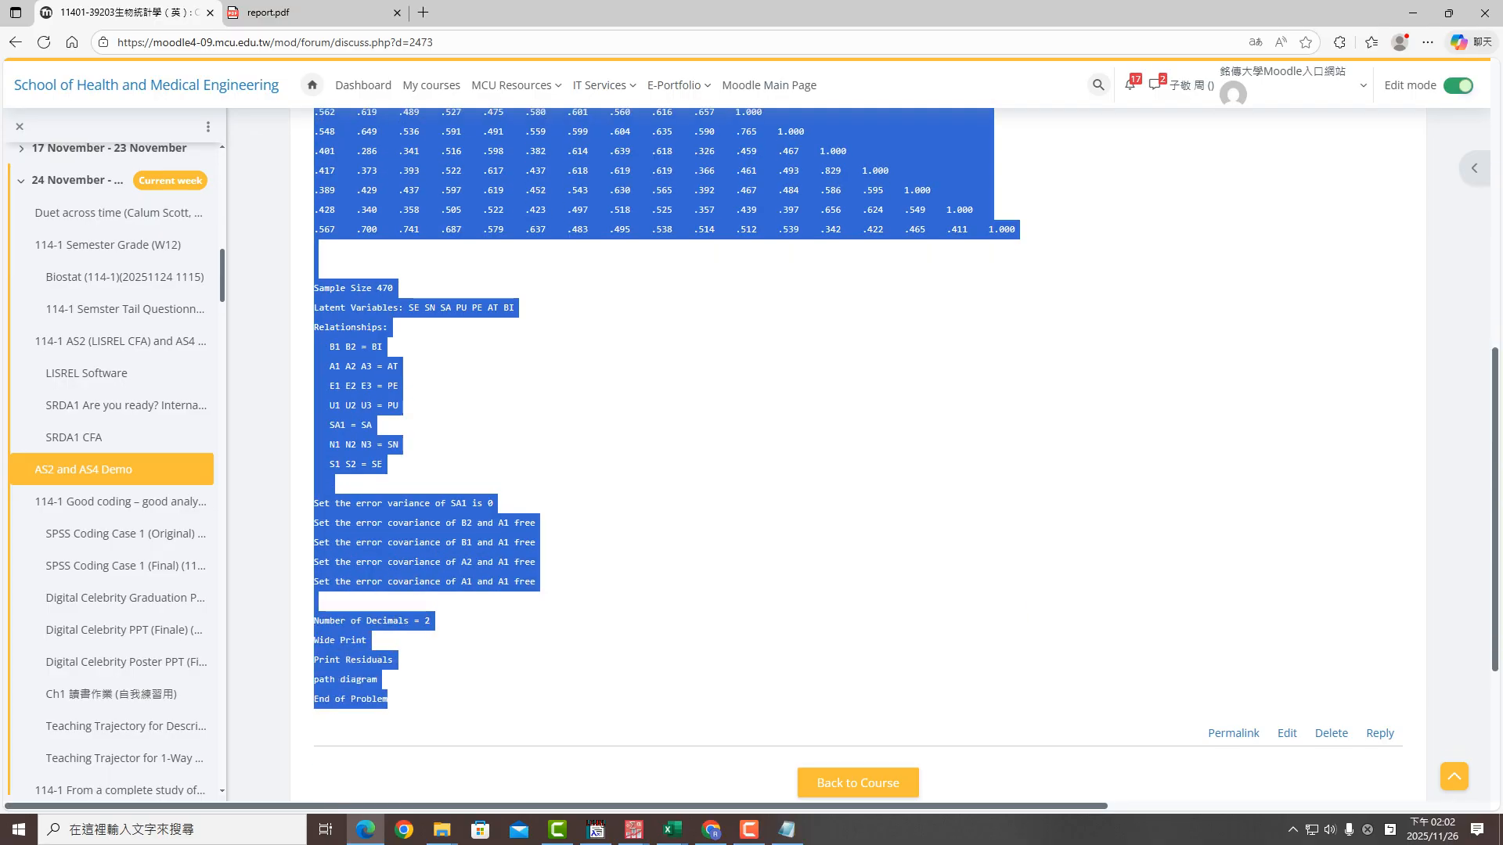
right_click(672, 167)
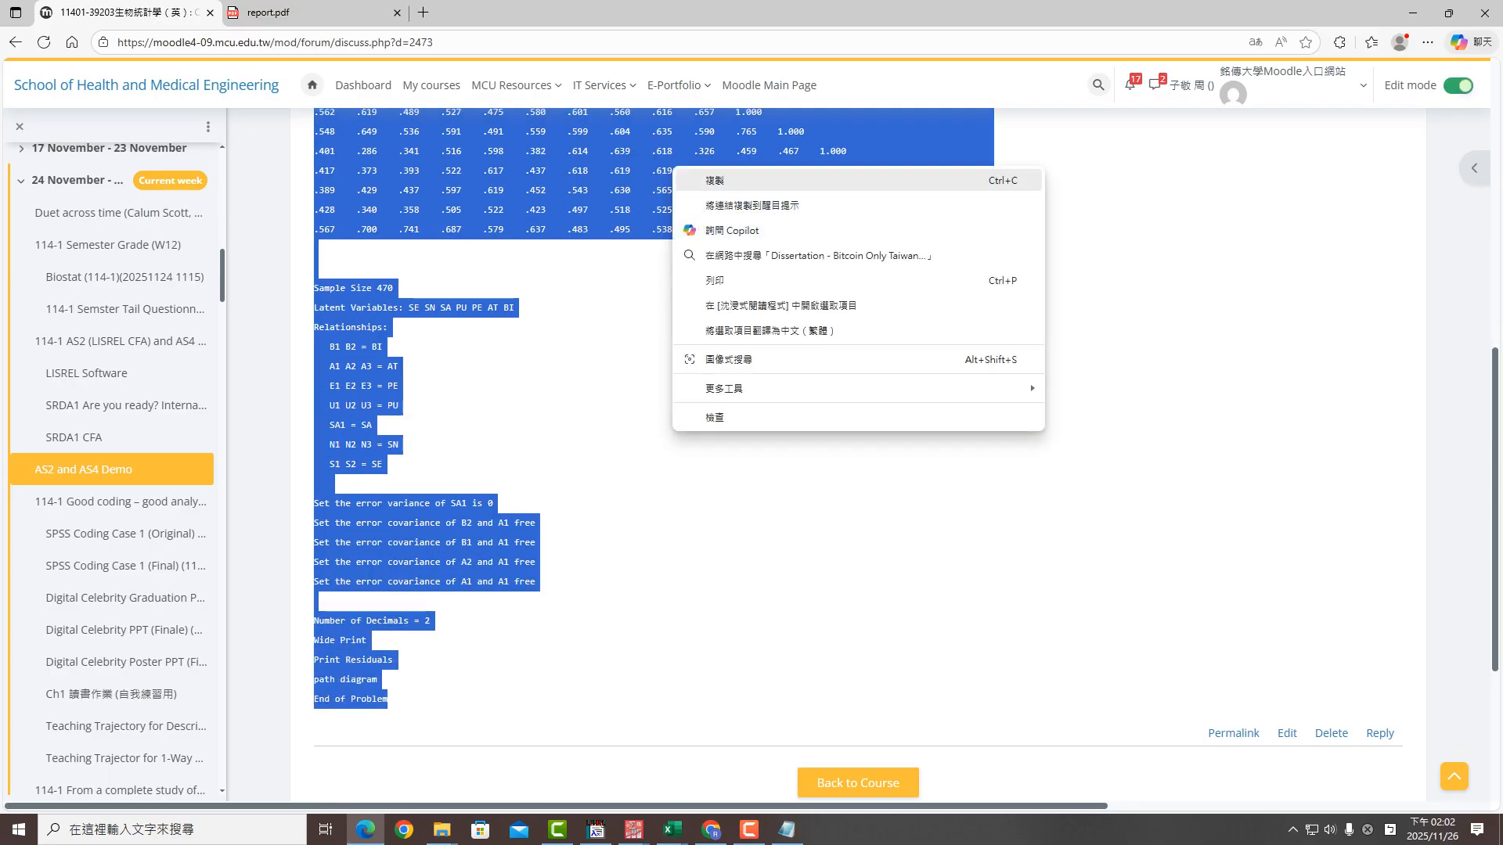
click(714, 180)
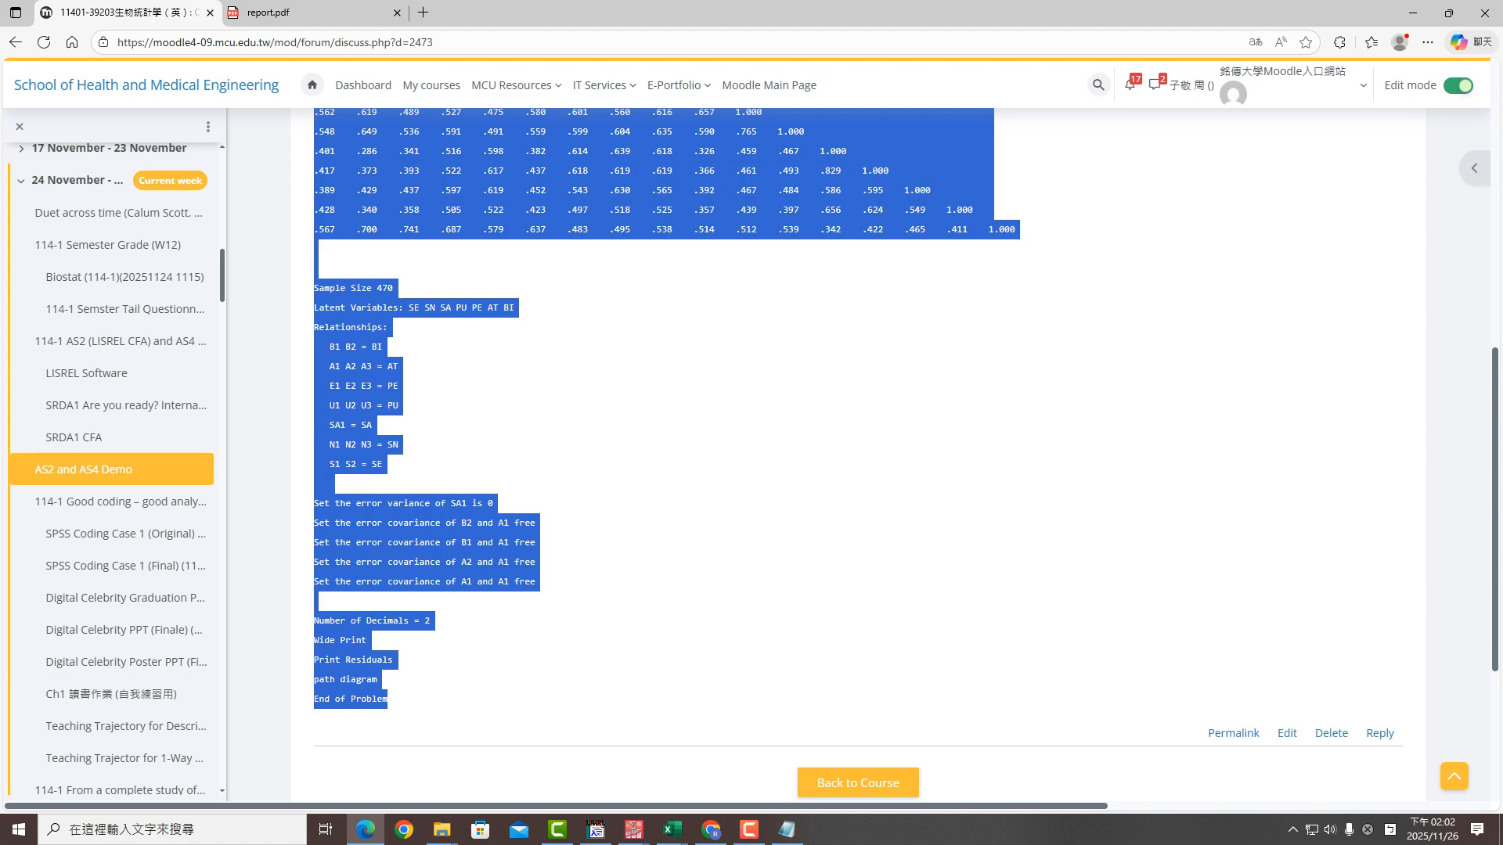
click(786, 829)
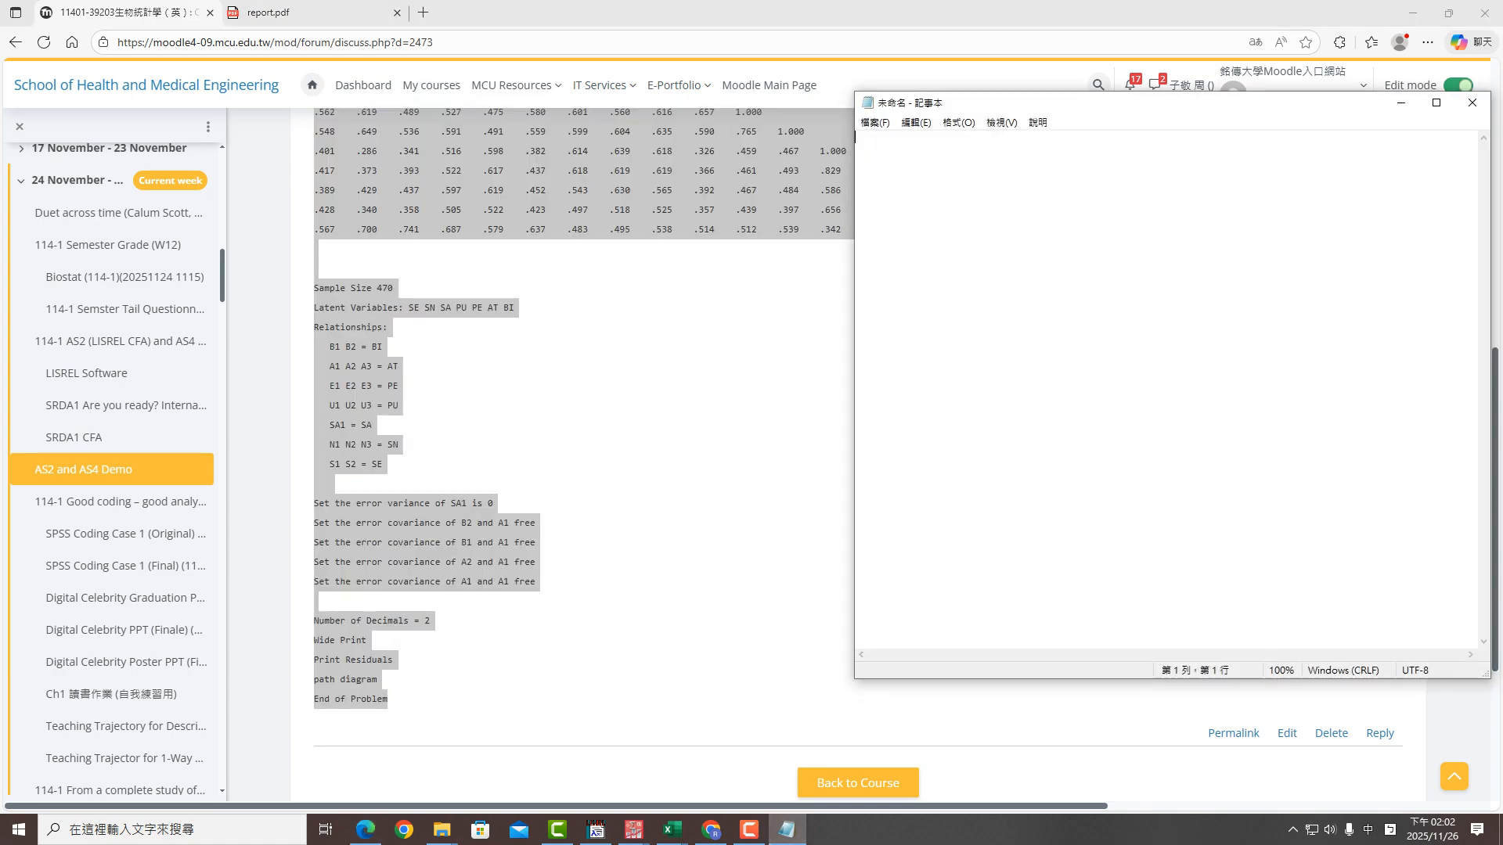
right_click(925, 169)
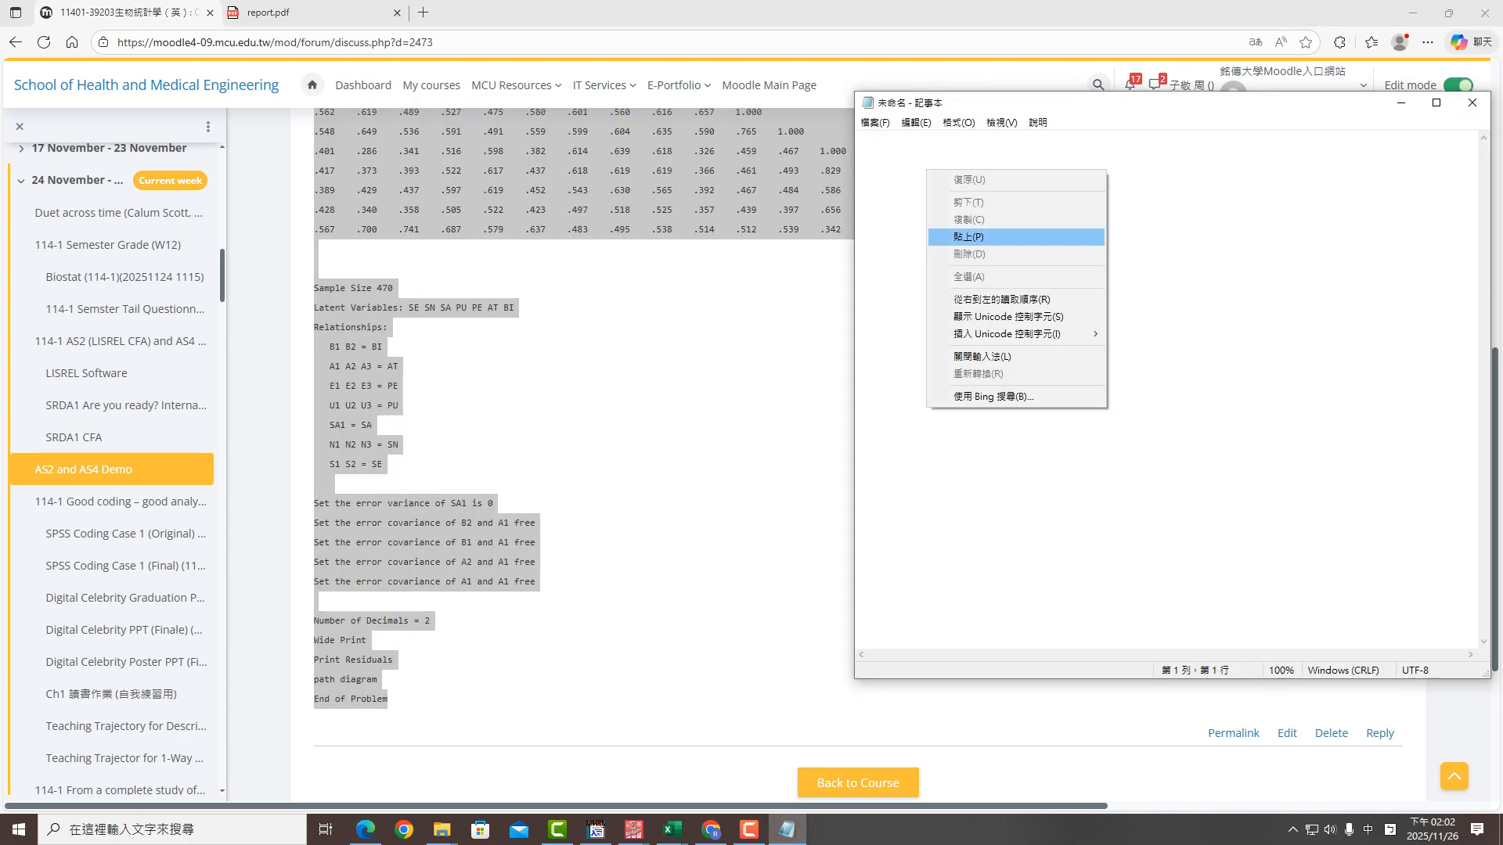
click(978, 239)
click(1436, 103)
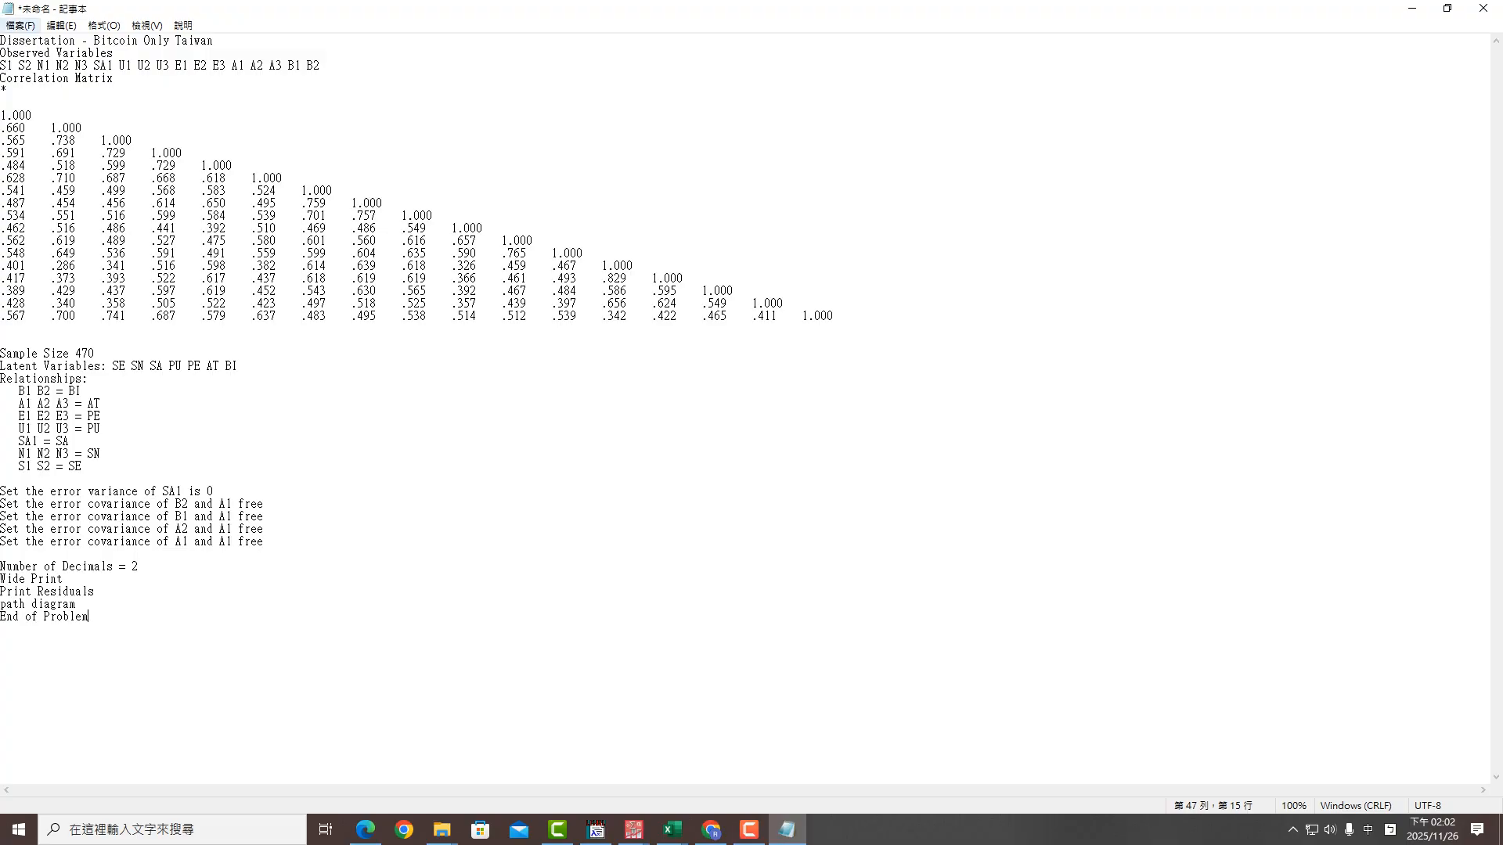
Start saving the Notepad document under a new name and browse to the Biostats > W12 > AS2 (CFA) folder on drive D
click(21, 26)
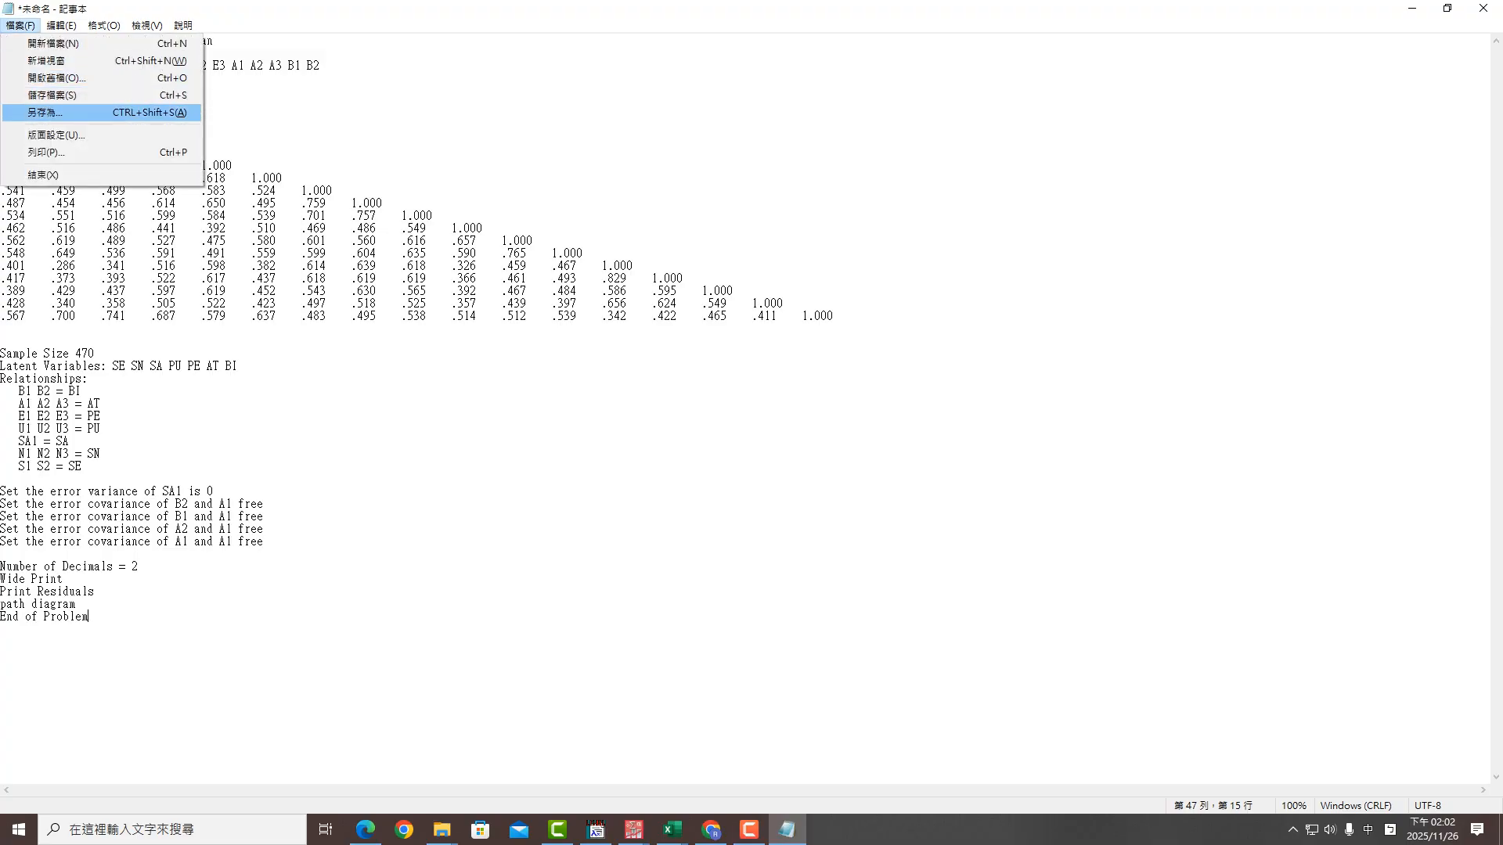
click(44, 112)
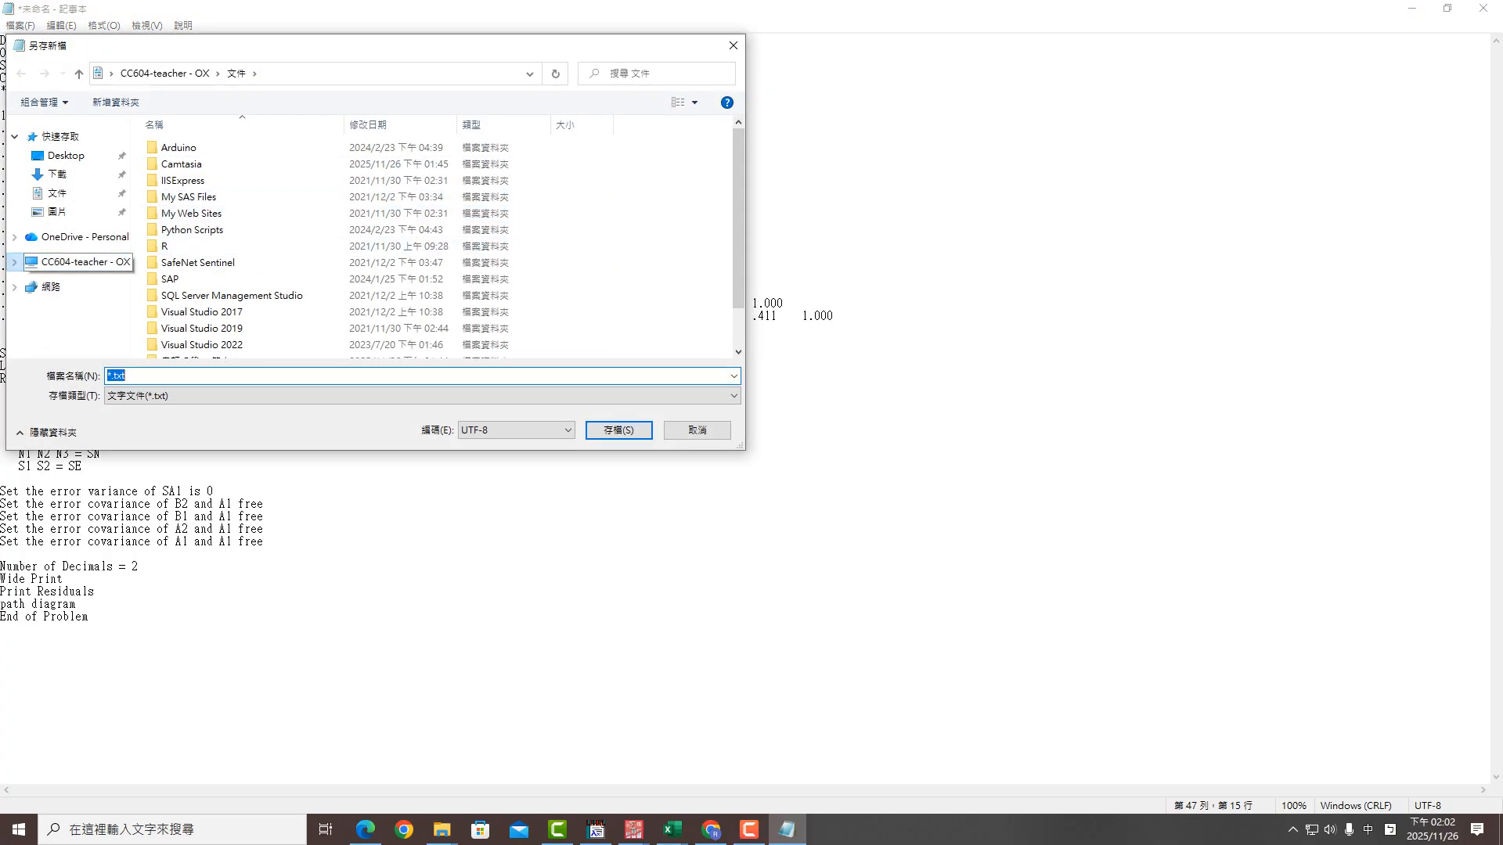
click(78, 261)
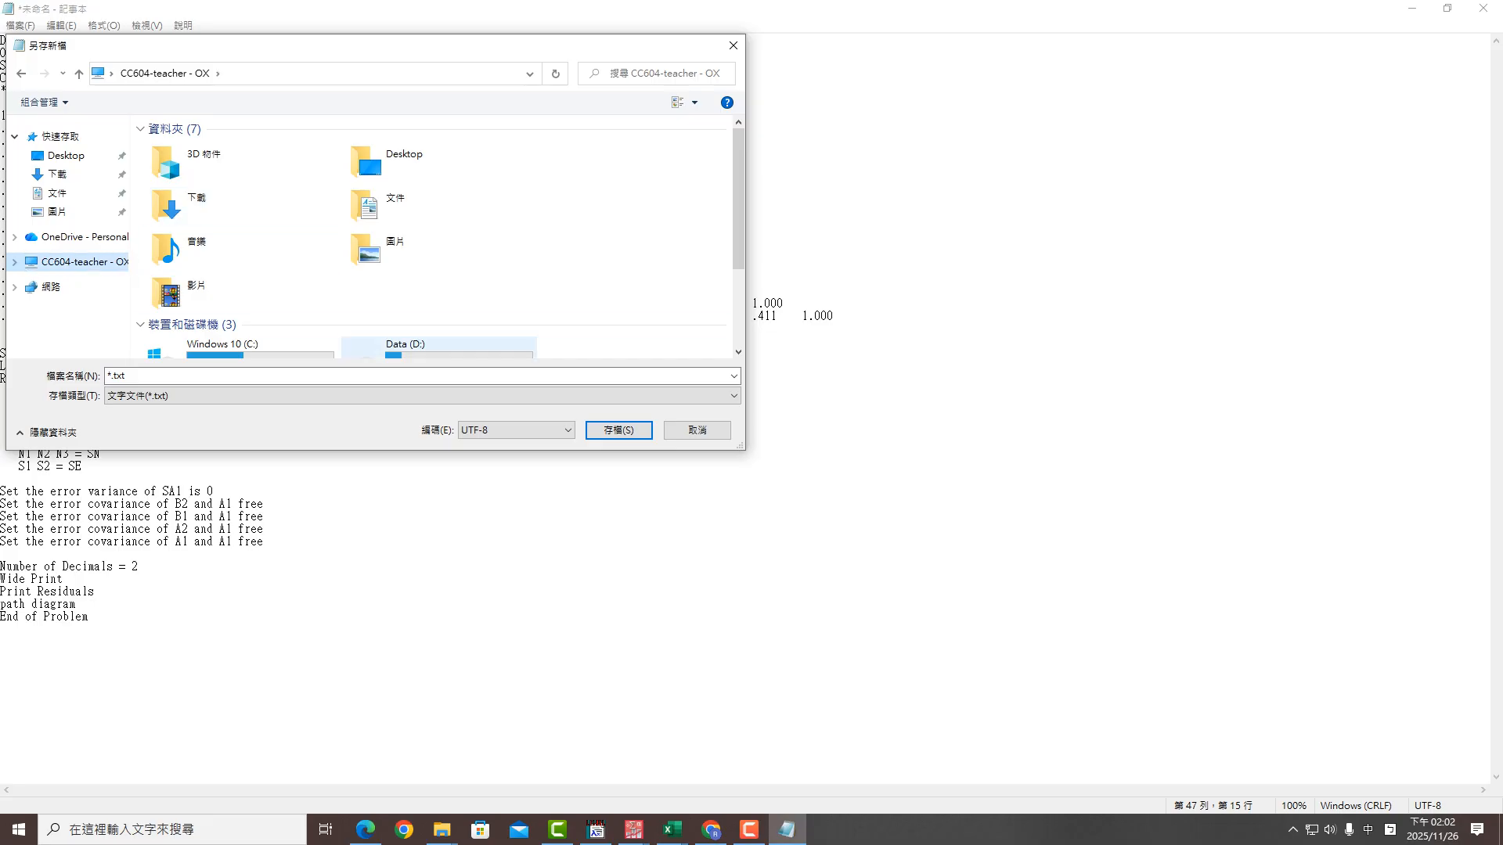
double_click(392, 341)
double_click(173, 180)
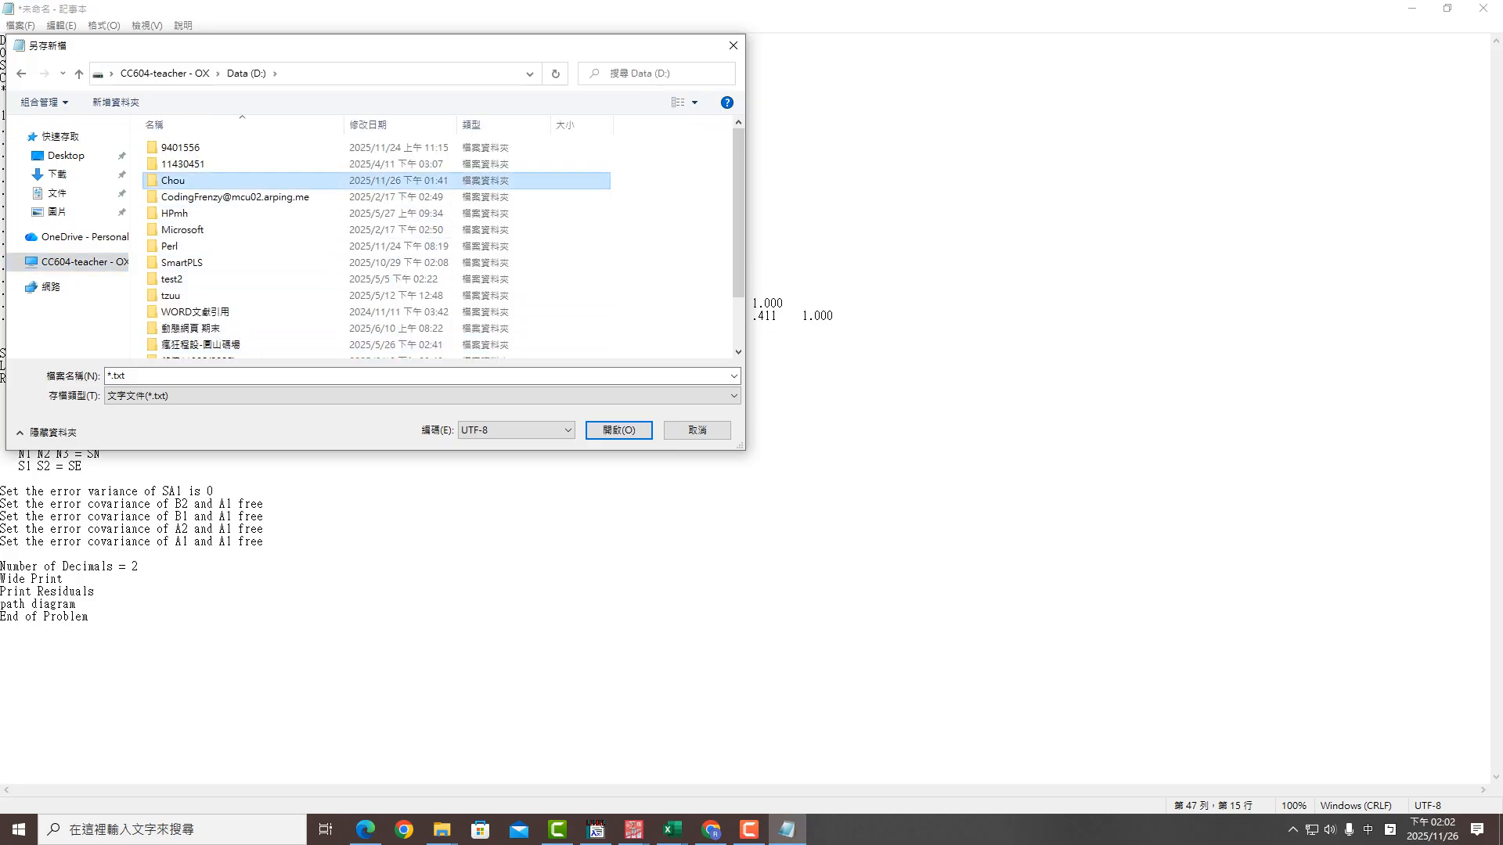
double_click(178, 164)
scroll(178, 227, down, 2)
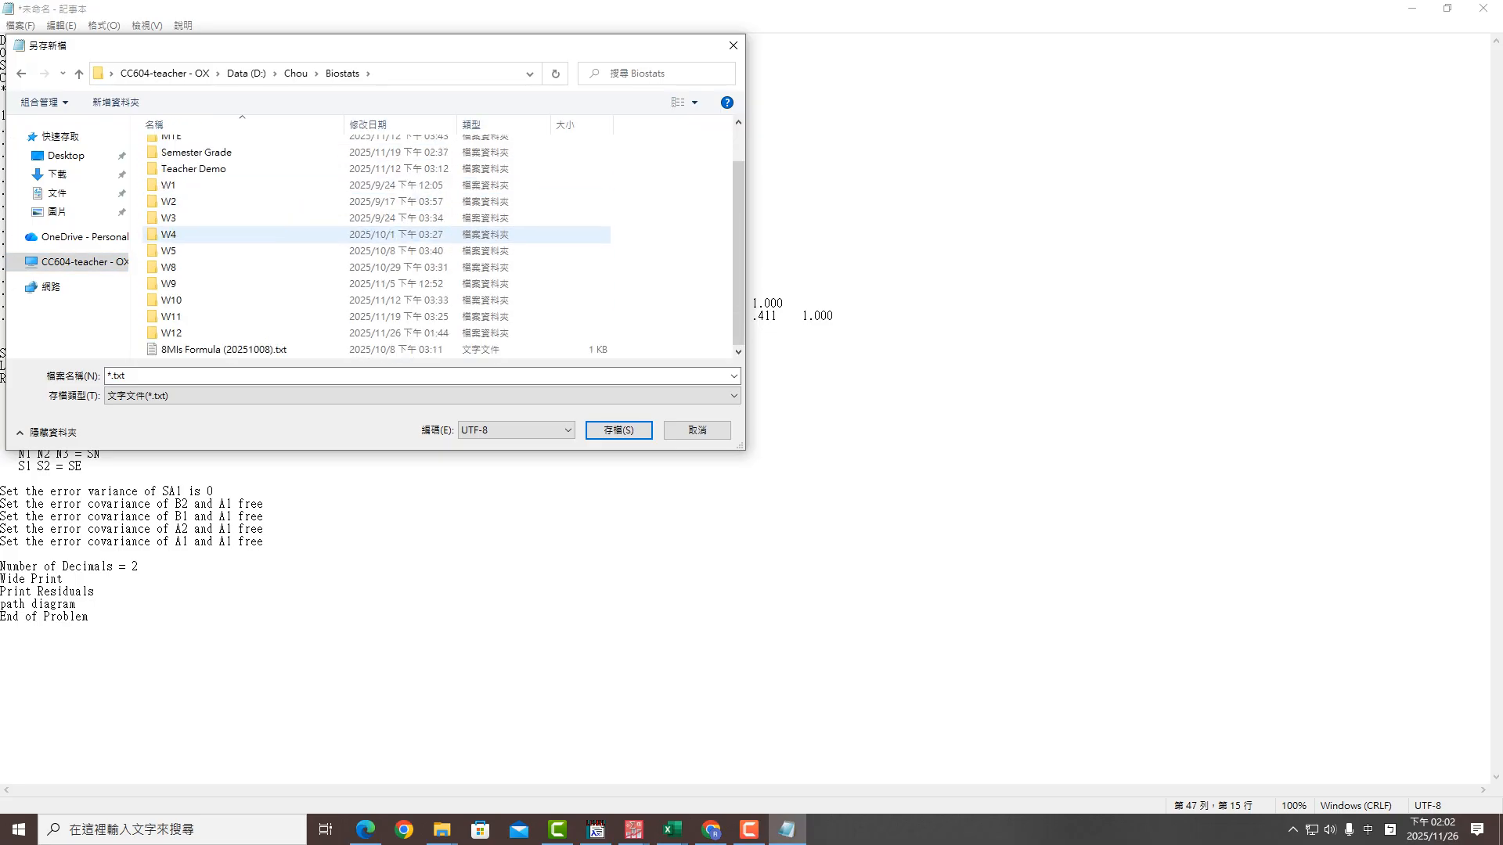
double_click(172, 333)
double_click(176, 144)
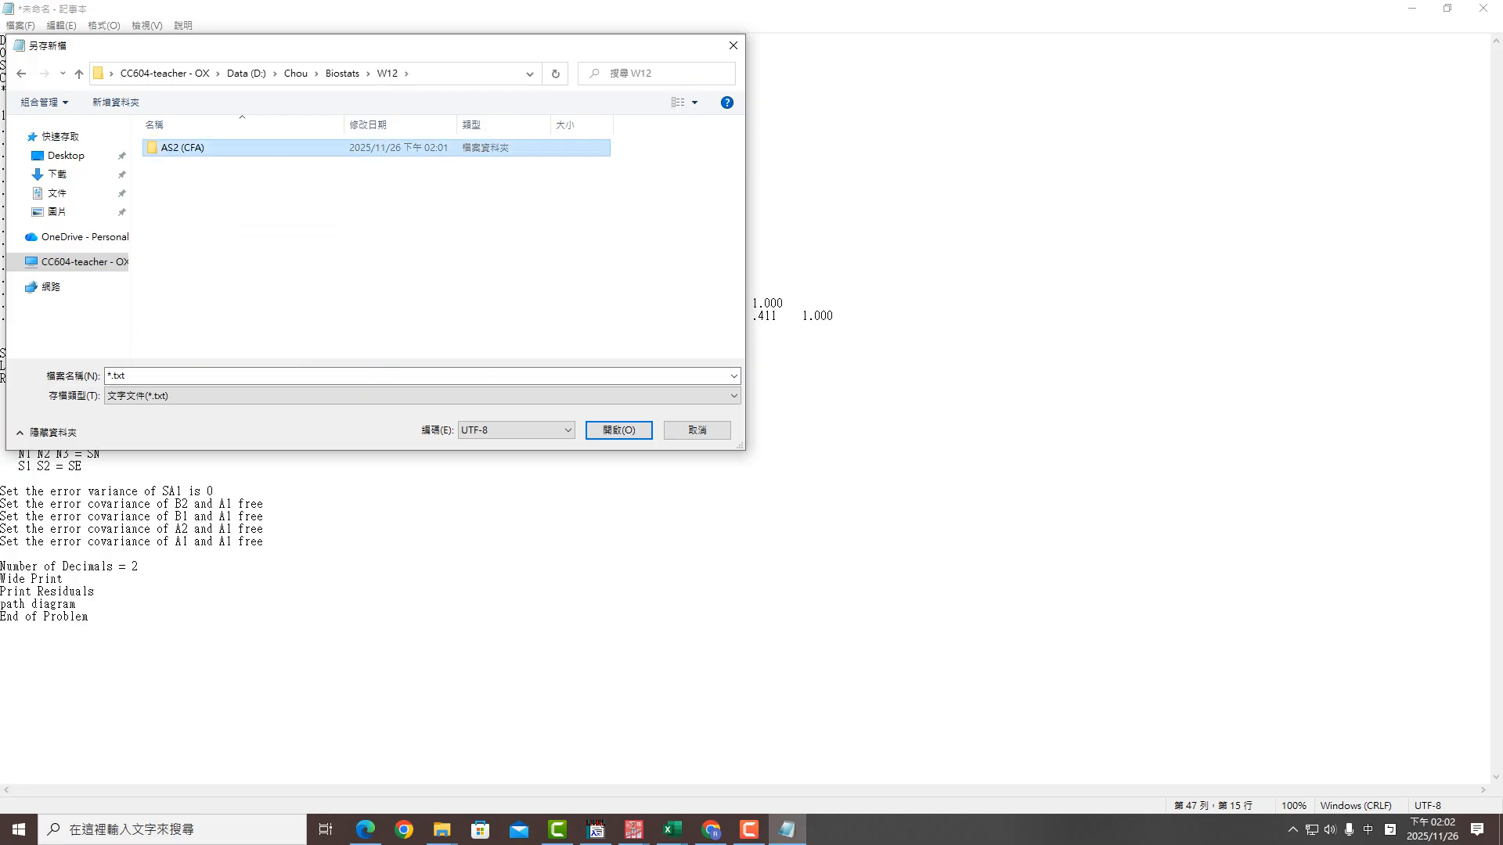
Name the text file "114-1 Biostat AS2 (CFA)" and save it in the AS2 (CFA) folder
click(178, 376)
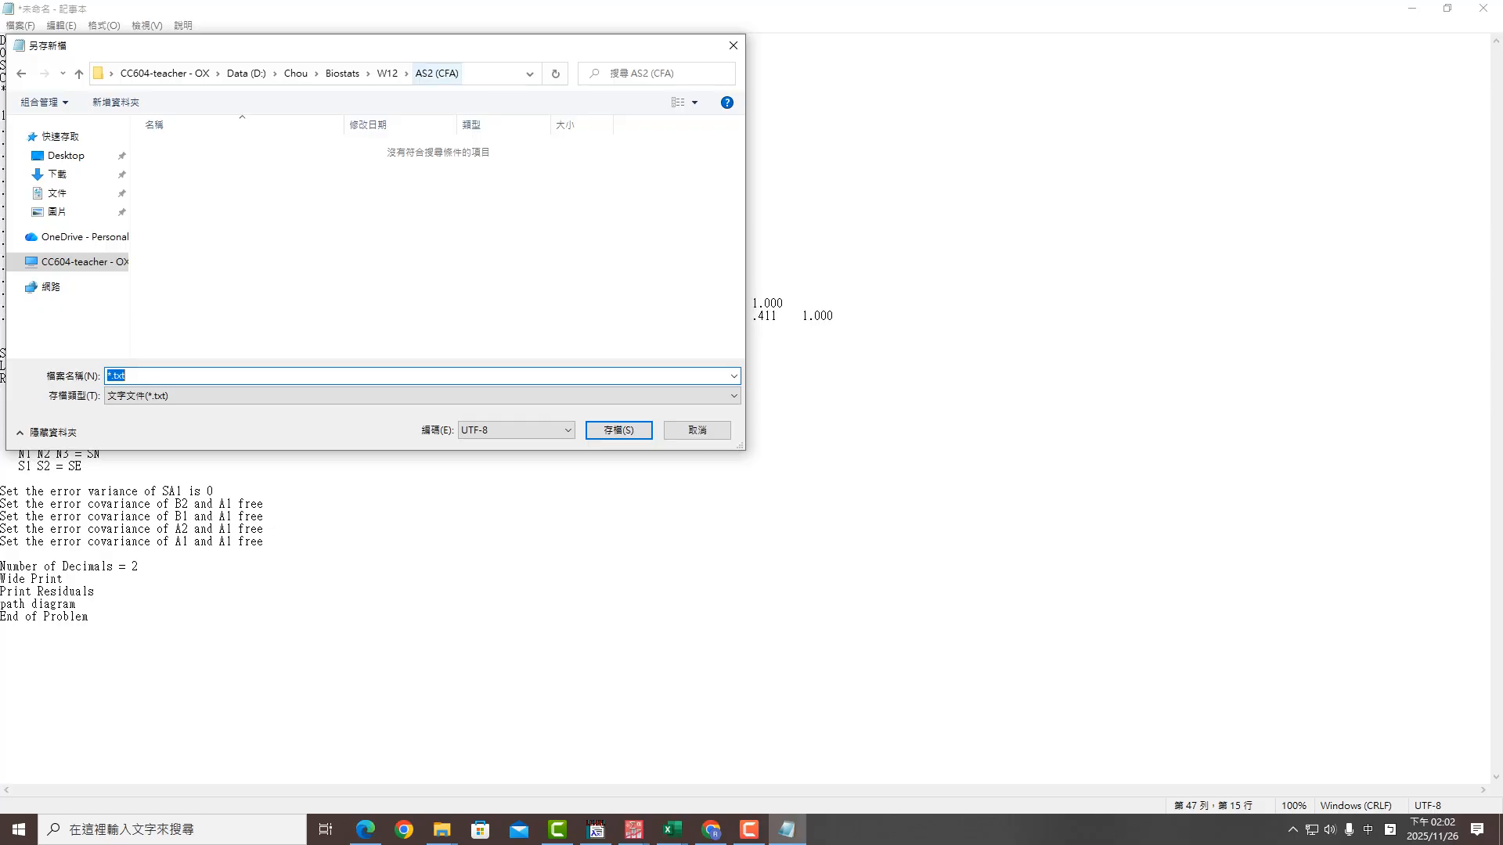
click(108, 376)
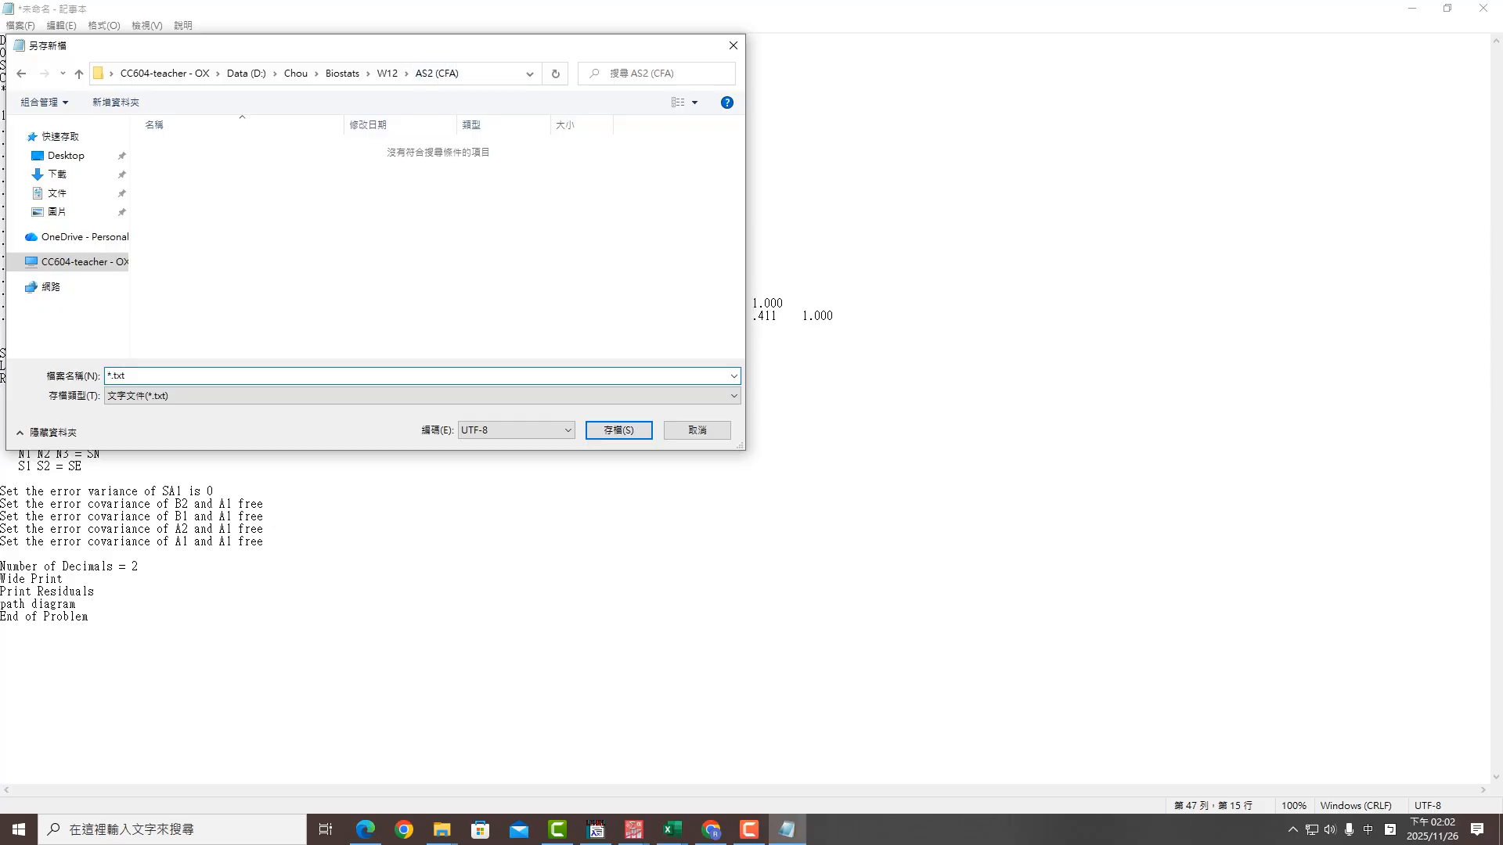
key(Delete)
key(Delete)
text(114-1)
text( Bㄋㄟ)
key(BackSpace)
key(BackSpace)
key(shift)
text(iostat AS2 (CFA))
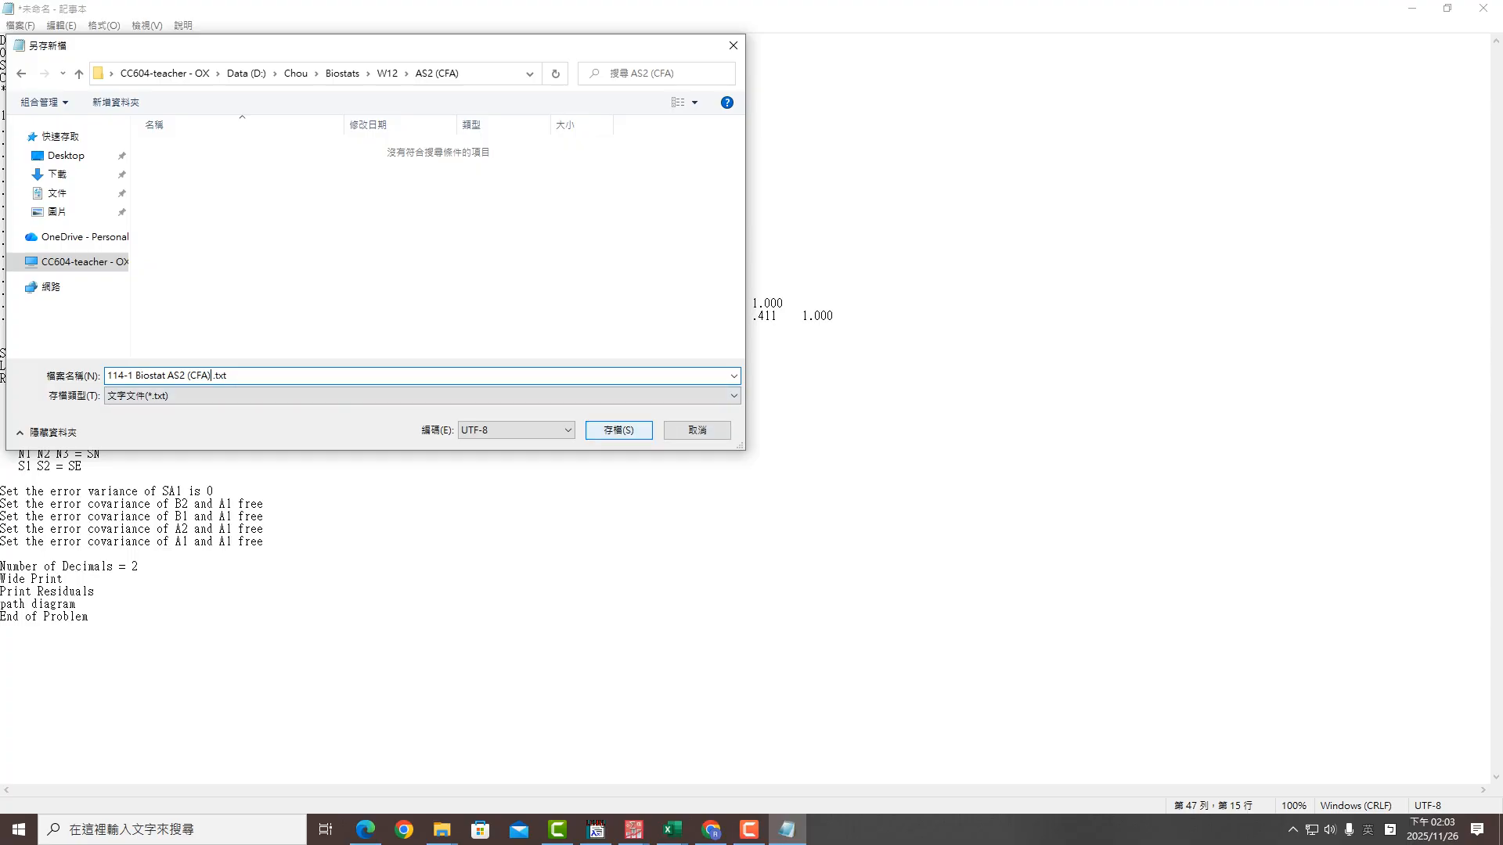
key(Return)
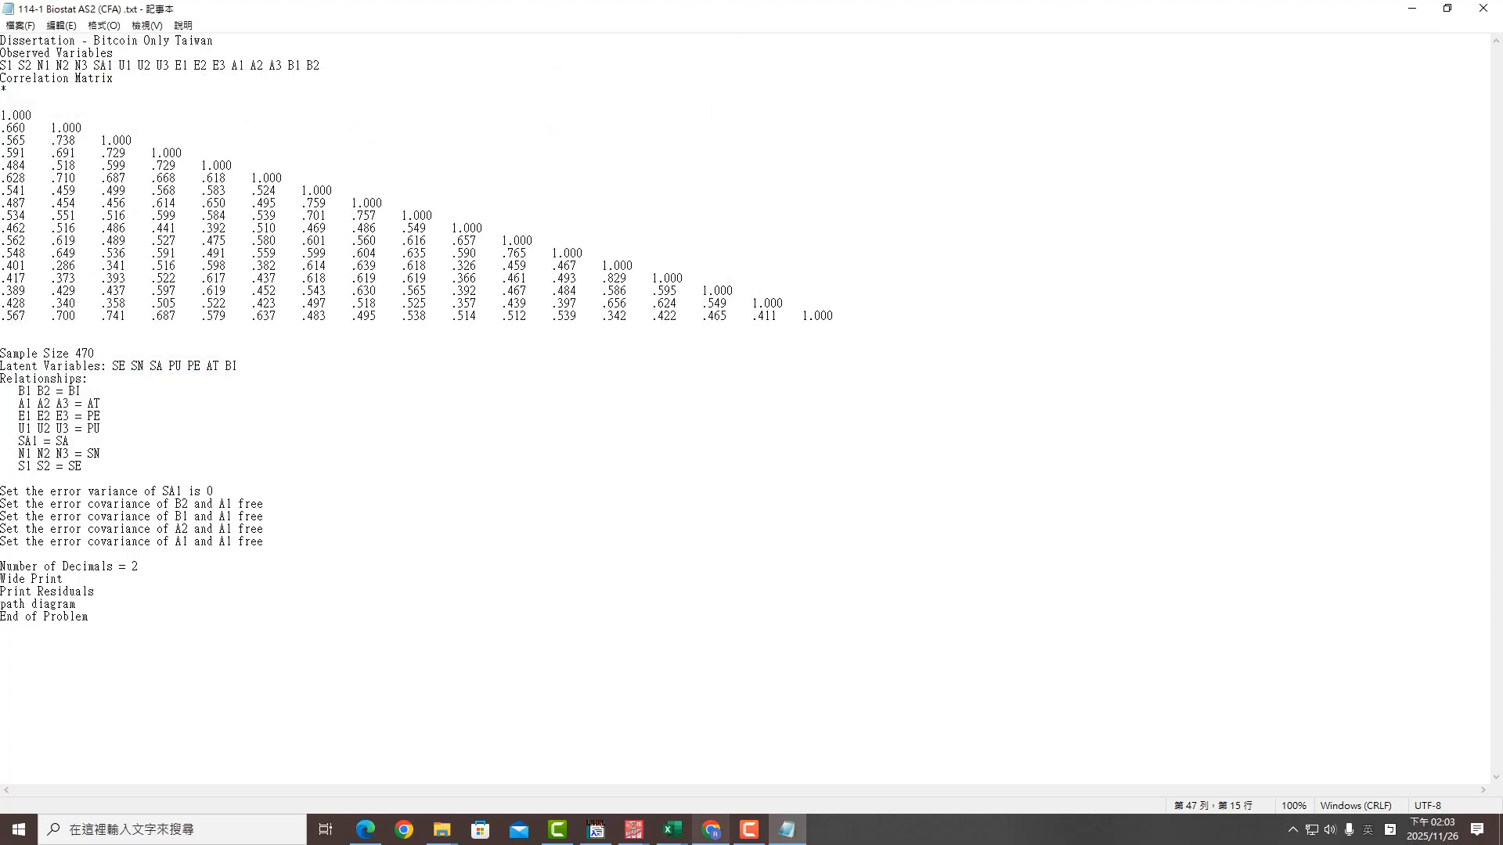
Switch to Excel and copy the correlation values in B2:AR44, excluding the row and column labels
click(671, 829)
click(587, 763)
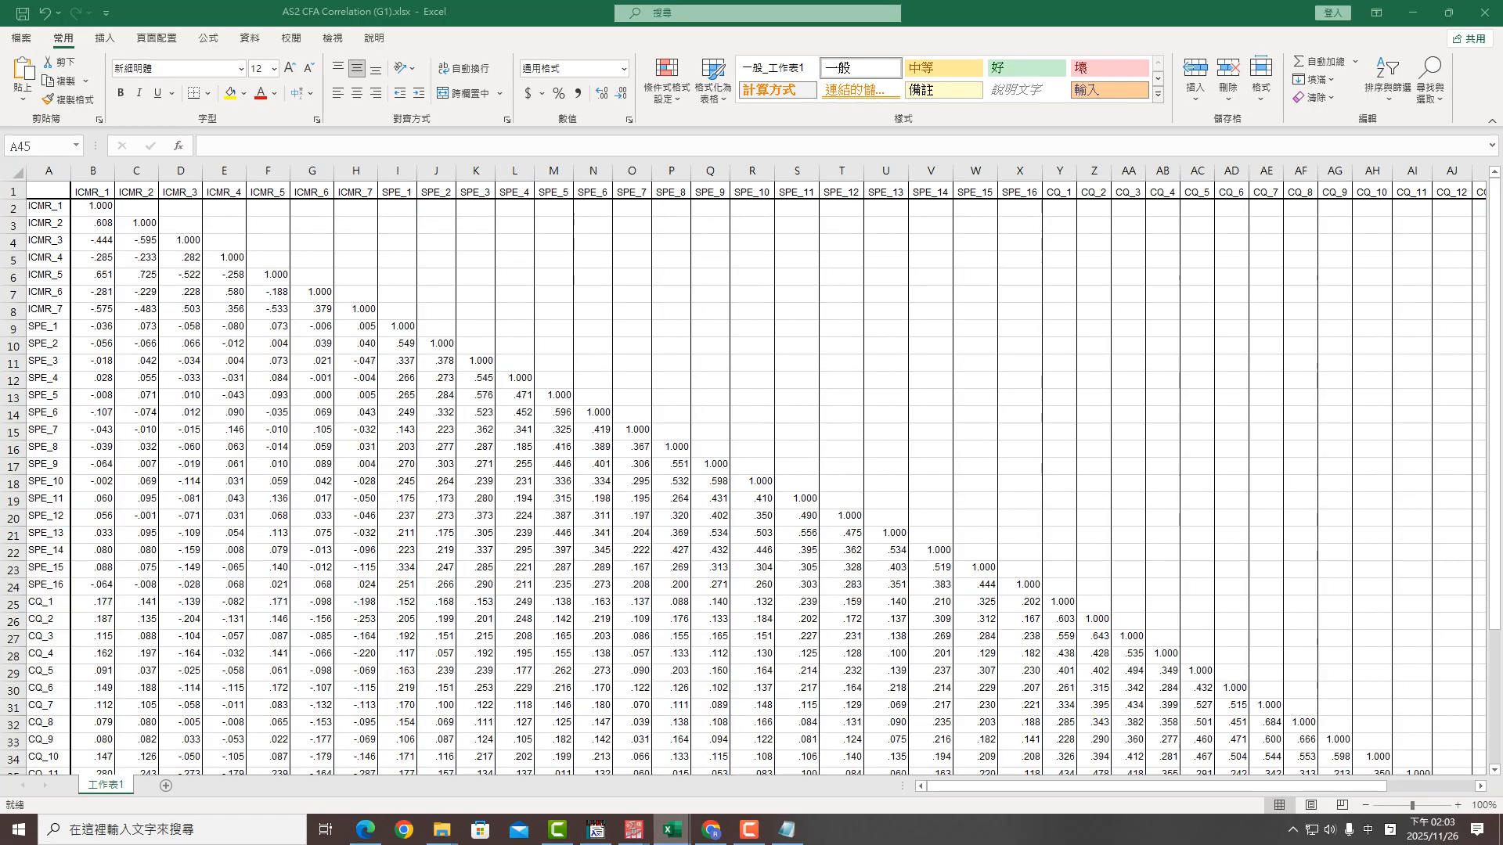
drag(93, 206, 1401, 752)
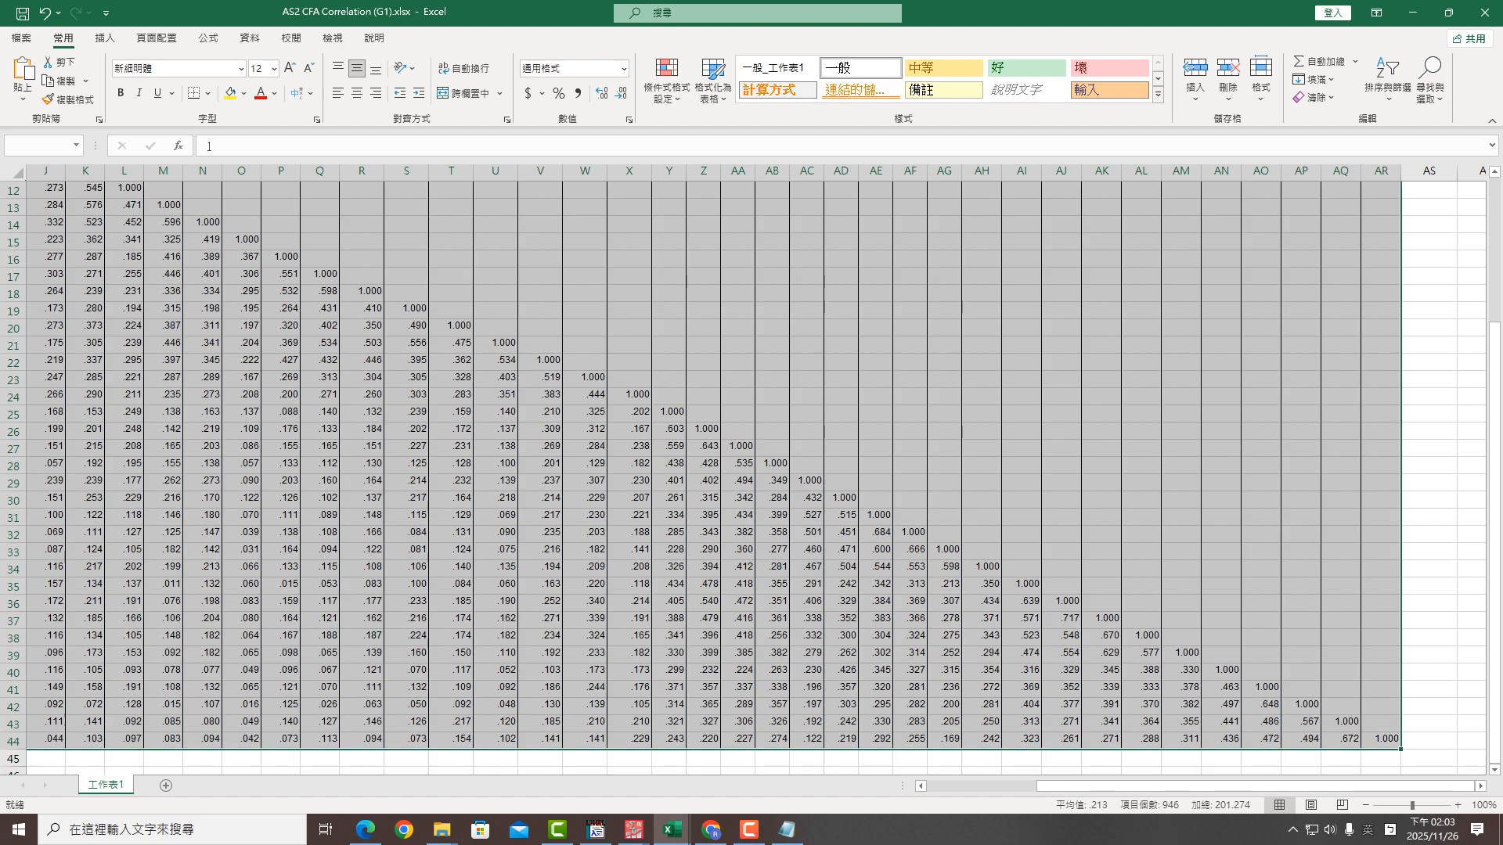
right_click(721, 373)
click(763, 405)
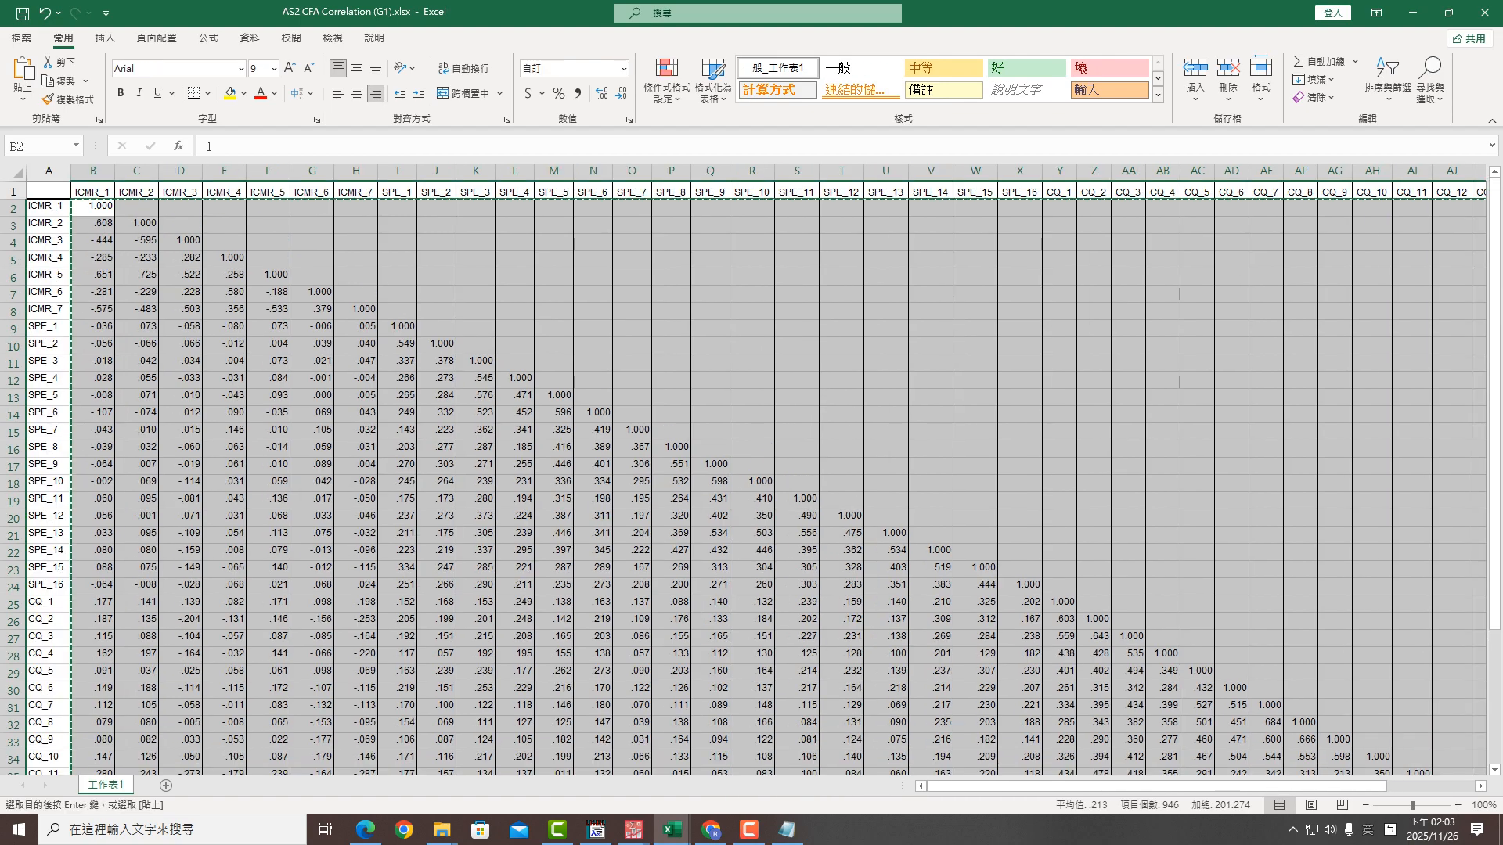
Return to the Notepad syntax file and replace the sample correlation matrix values with the ones copied from Excel
click(787, 830)
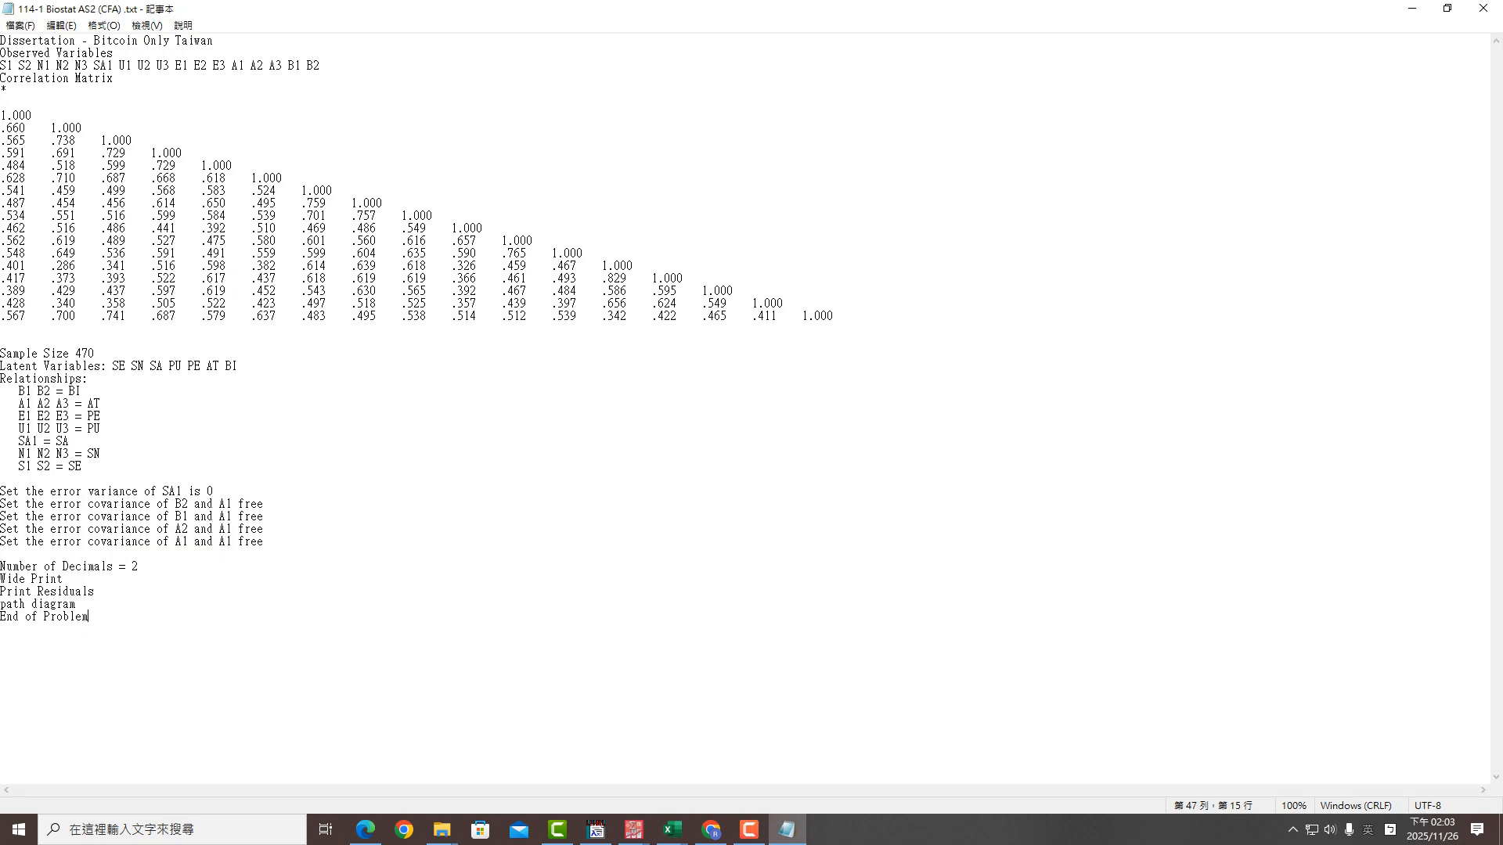
drag(1, 115, 841, 327)
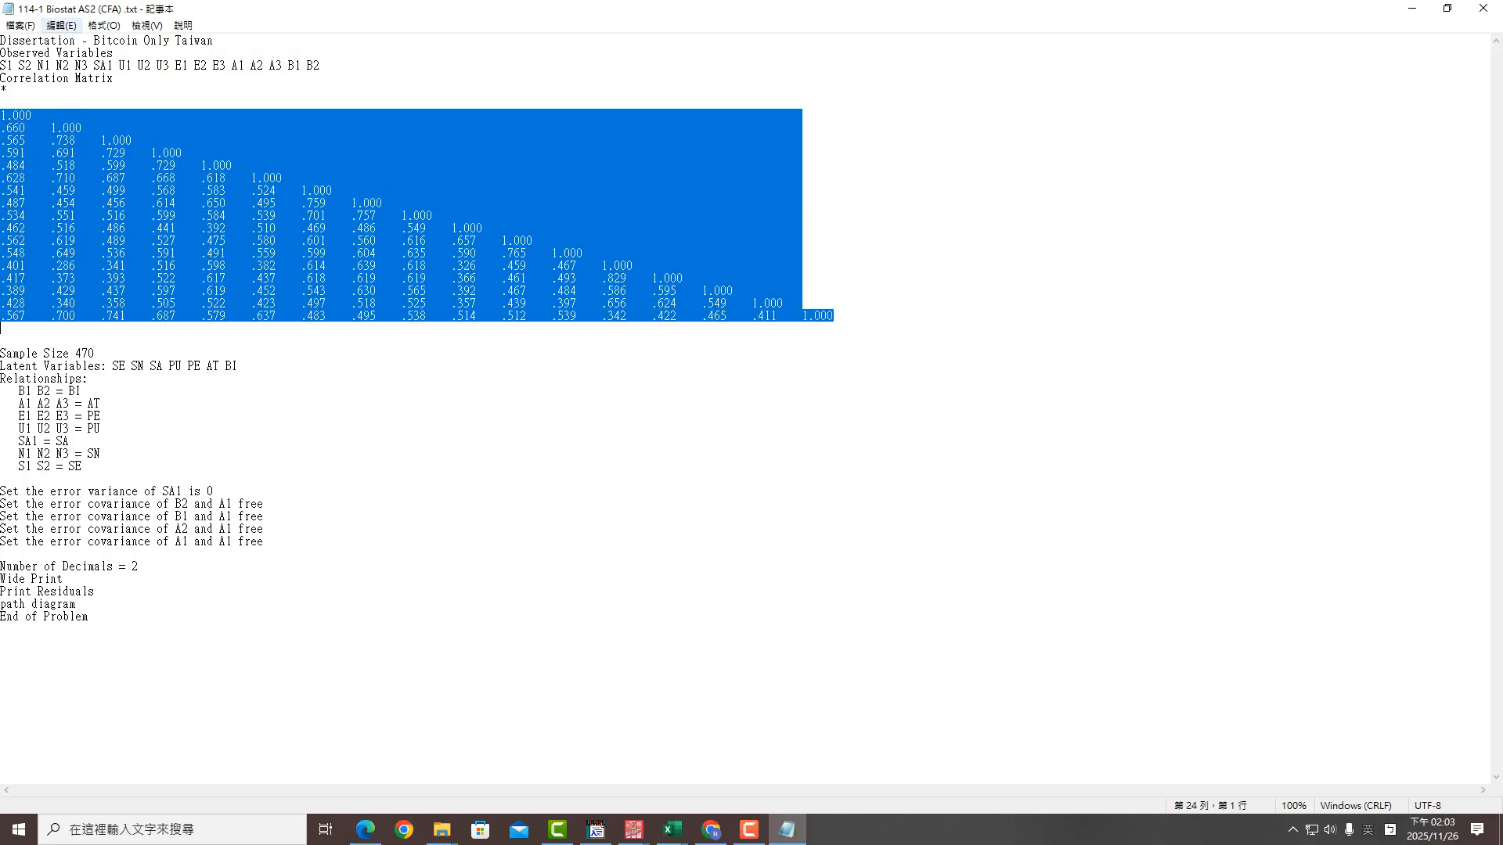
click(61, 25)
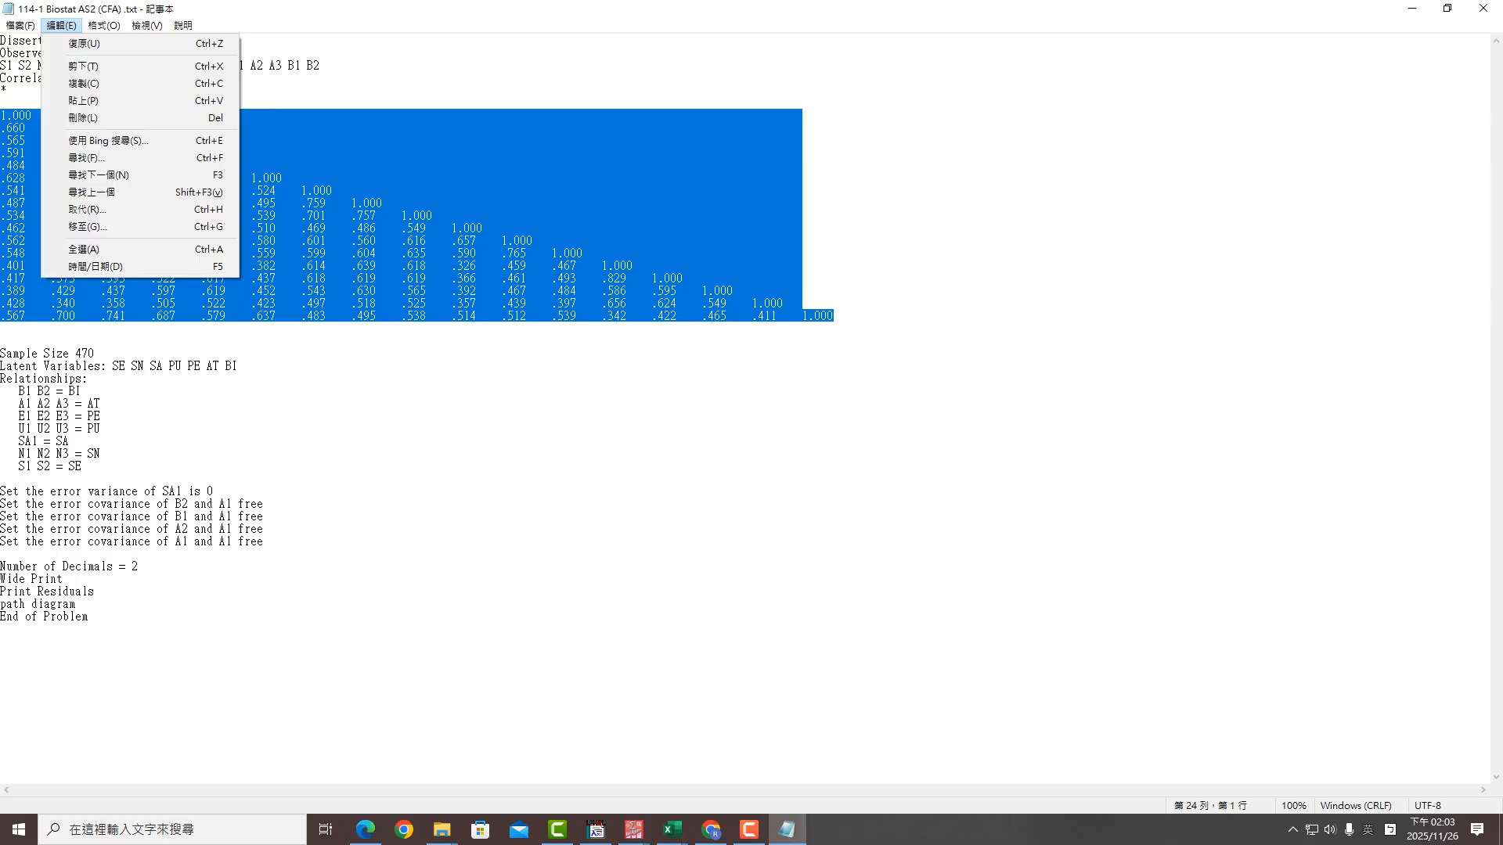
click(82, 100)
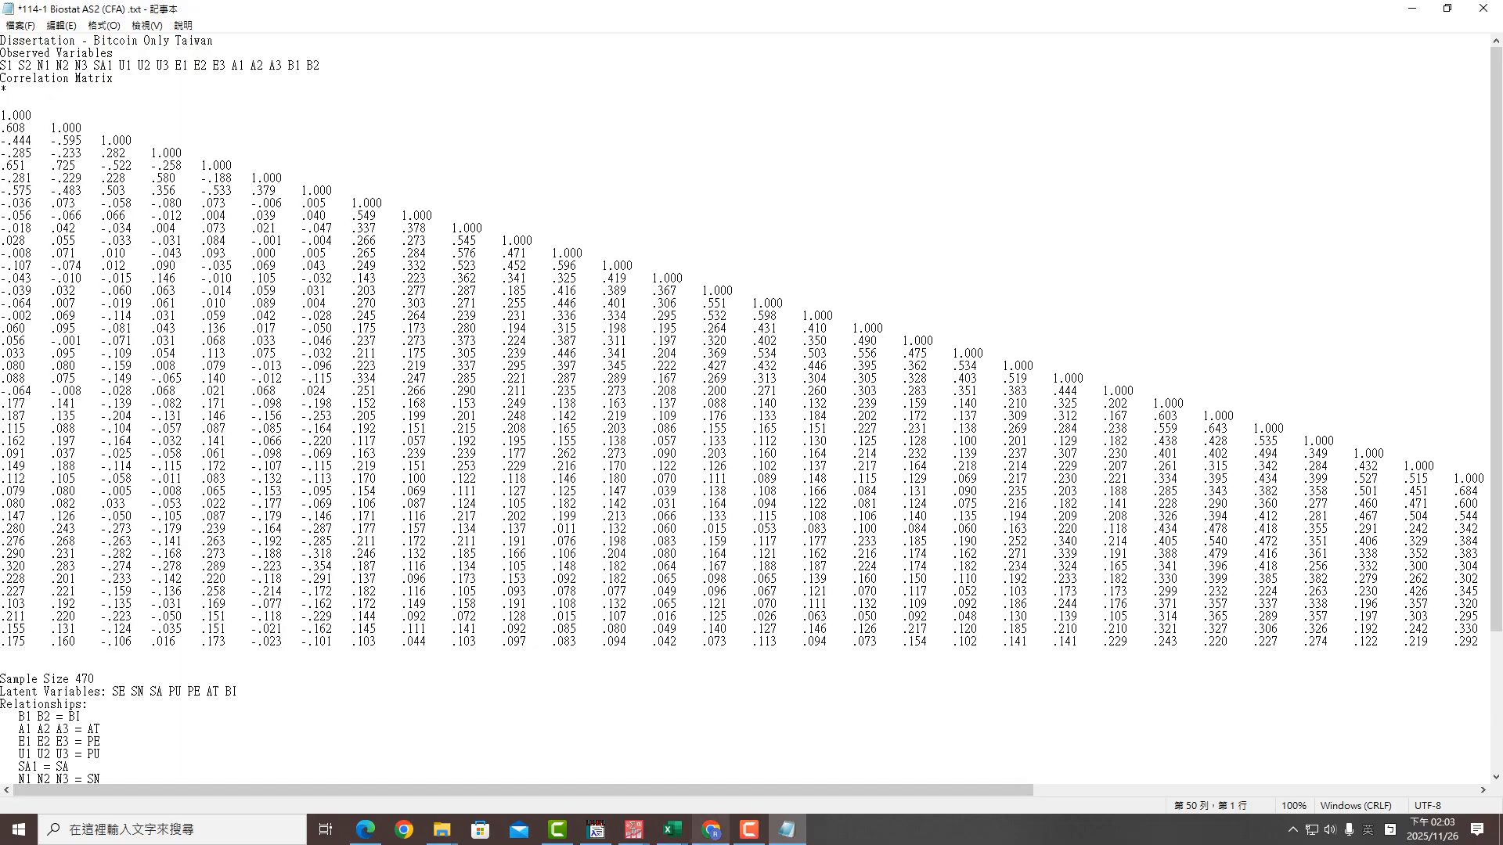
Switch to the AS2 CFA Correlation (G1) workbook in Excel and copy the variable names in B1:AR1, from ICMR_1 to CQ_20
click(672, 830)
click(590, 755)
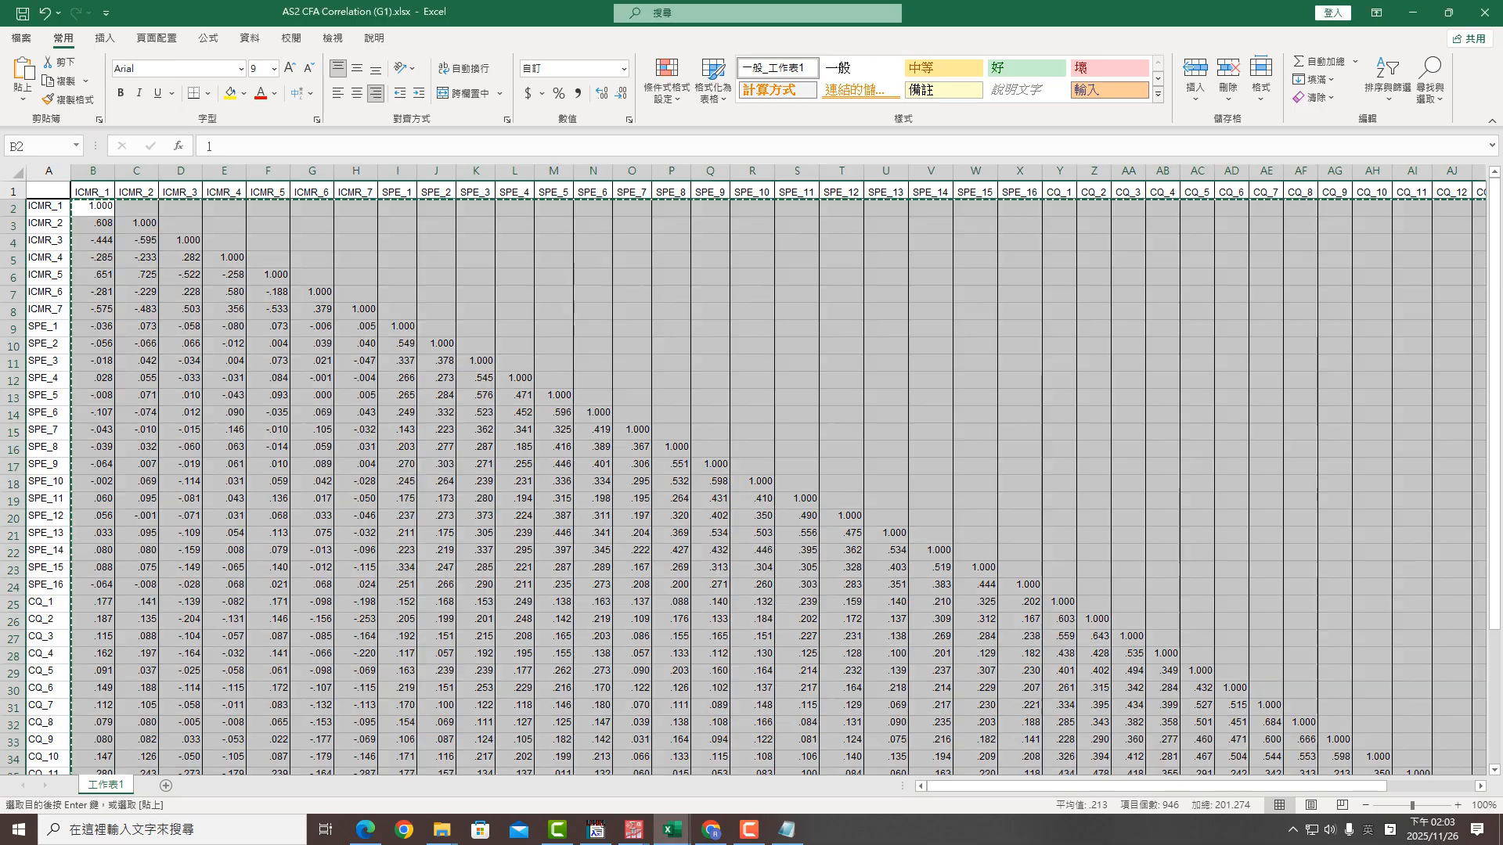
drag(92, 192, 1381, 192)
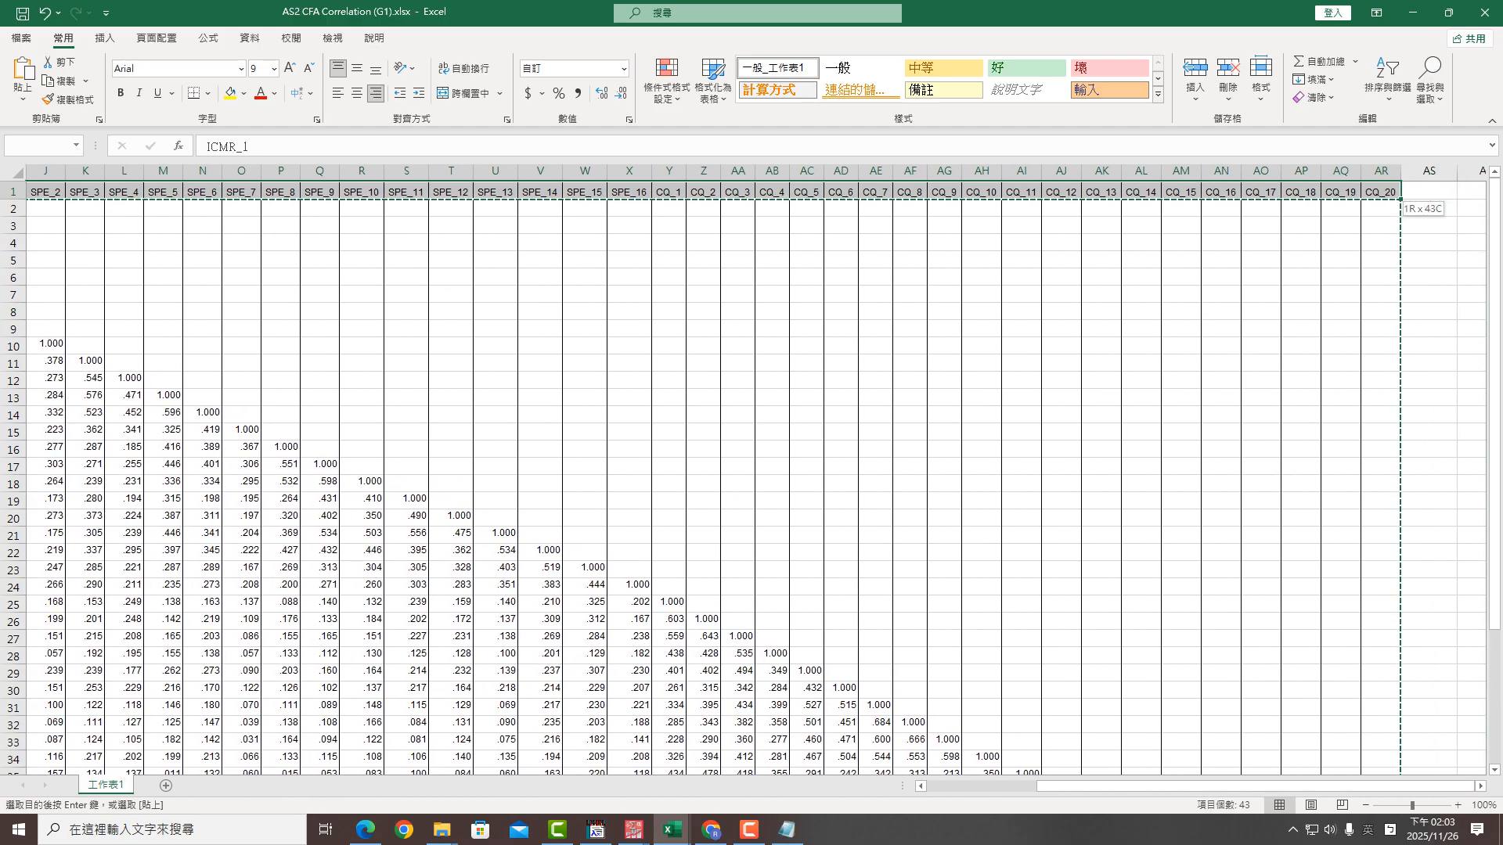
right_click(1302, 193)
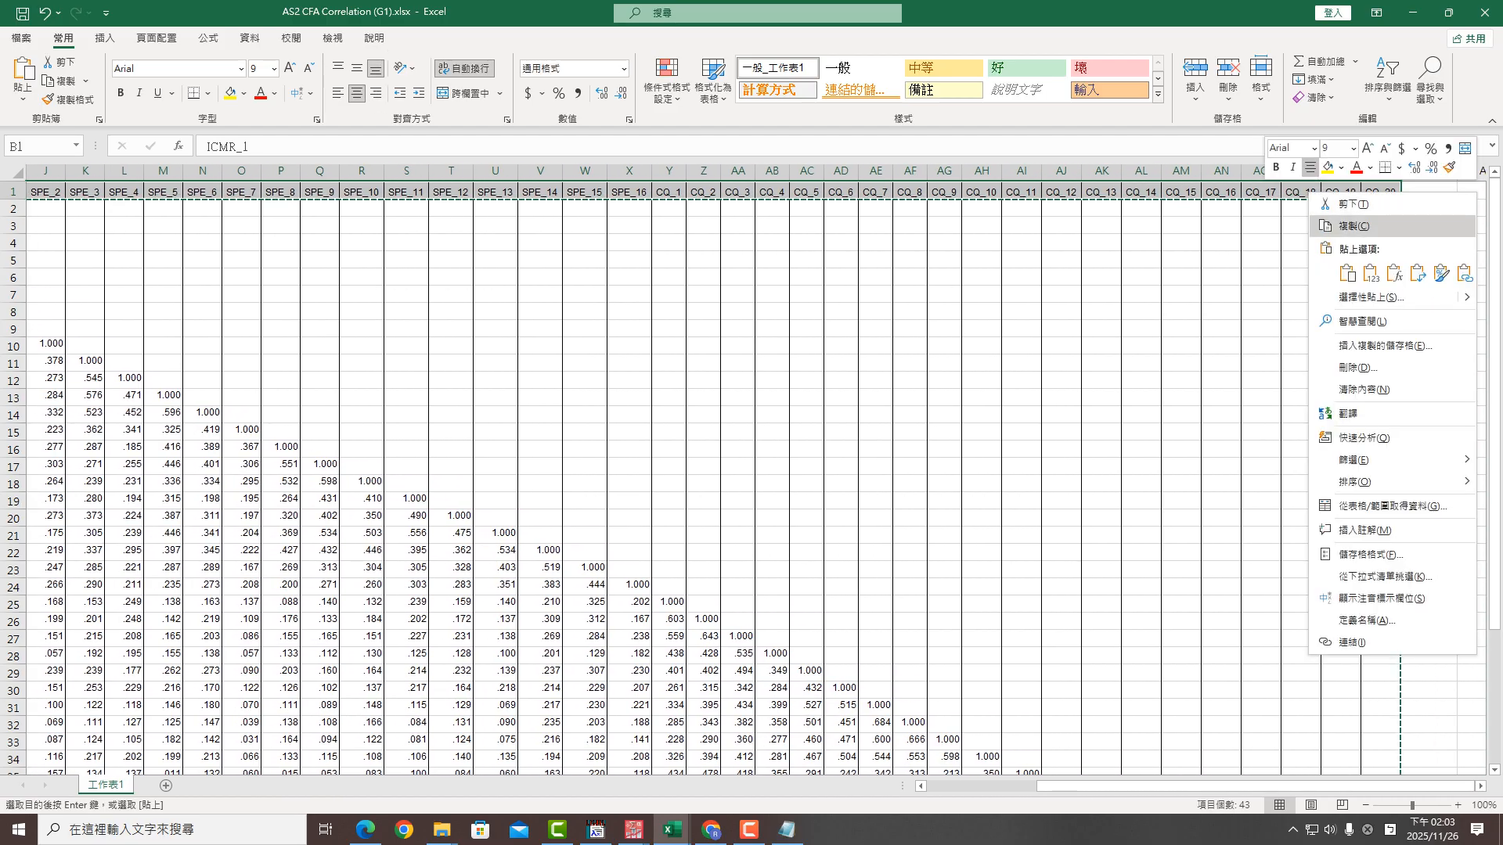
click(1334, 221)
In Notepad, replace the sample Observed Variables list with the copied names and remove the extra line break after it
click(787, 830)
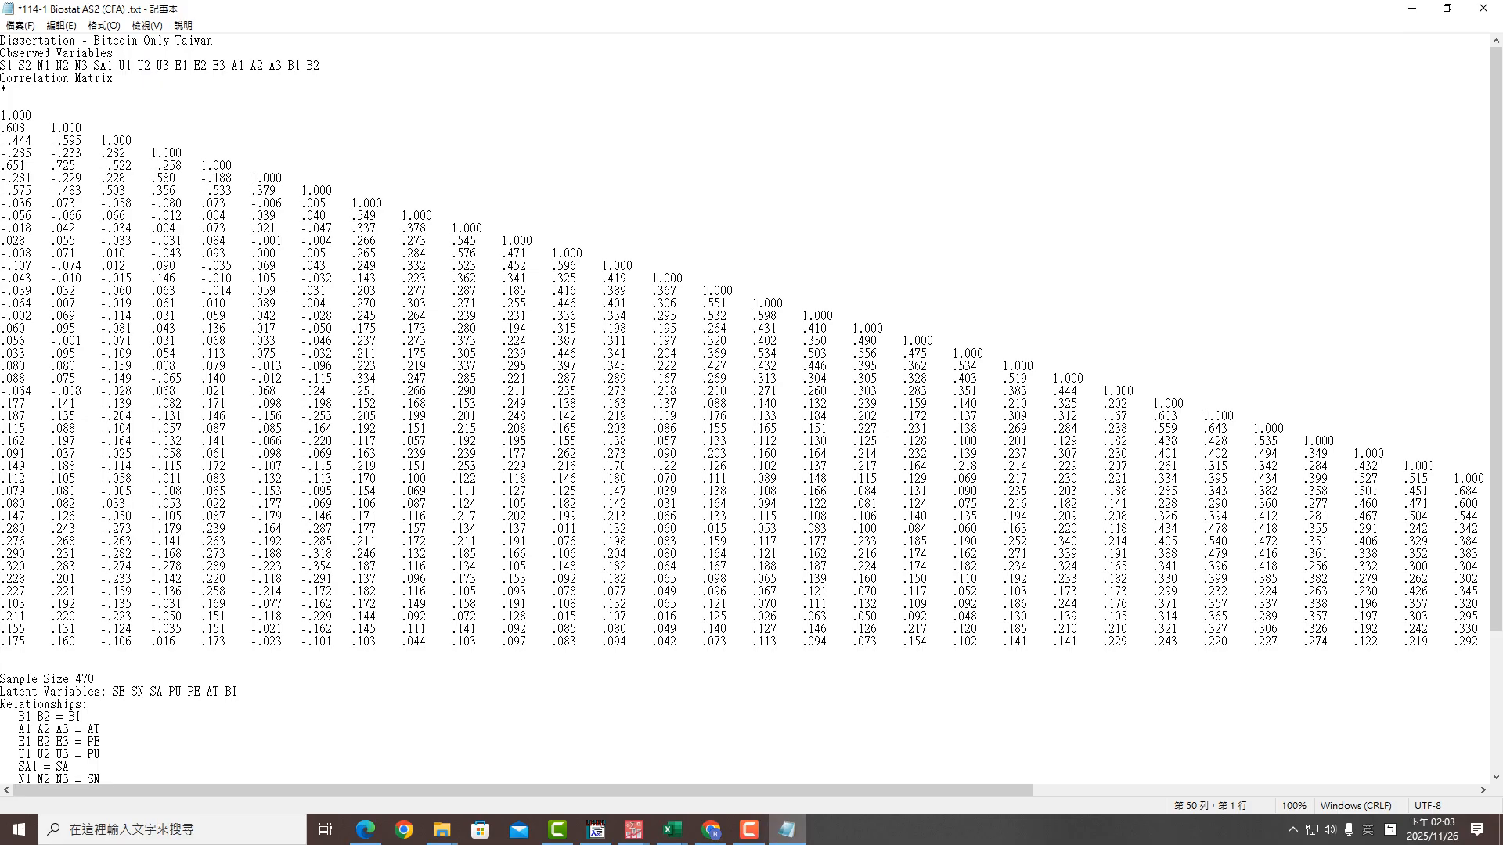
drag(2, 66, 328, 67)
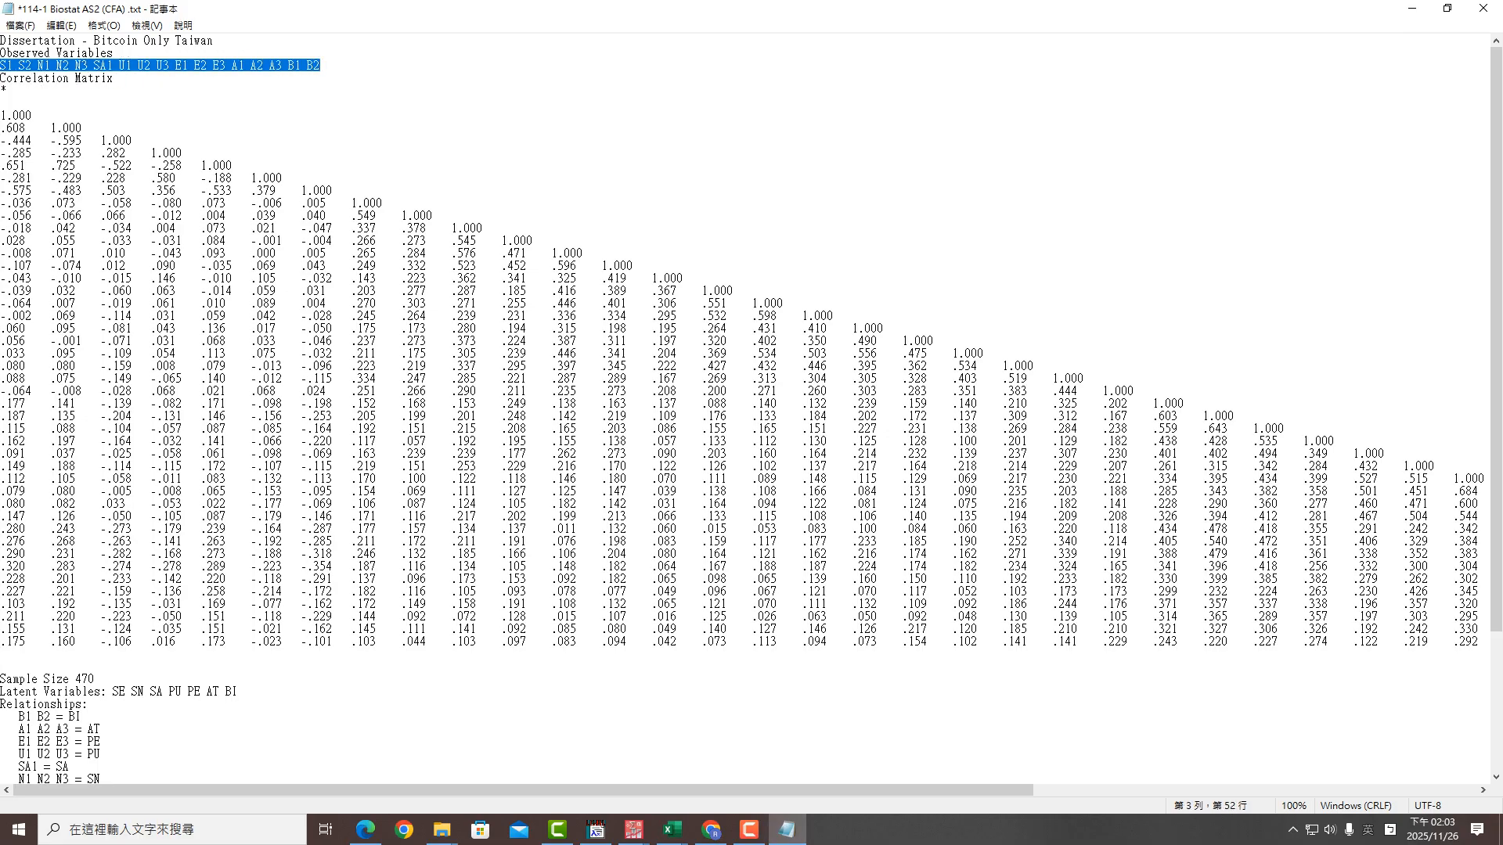
key(ctrl+v)
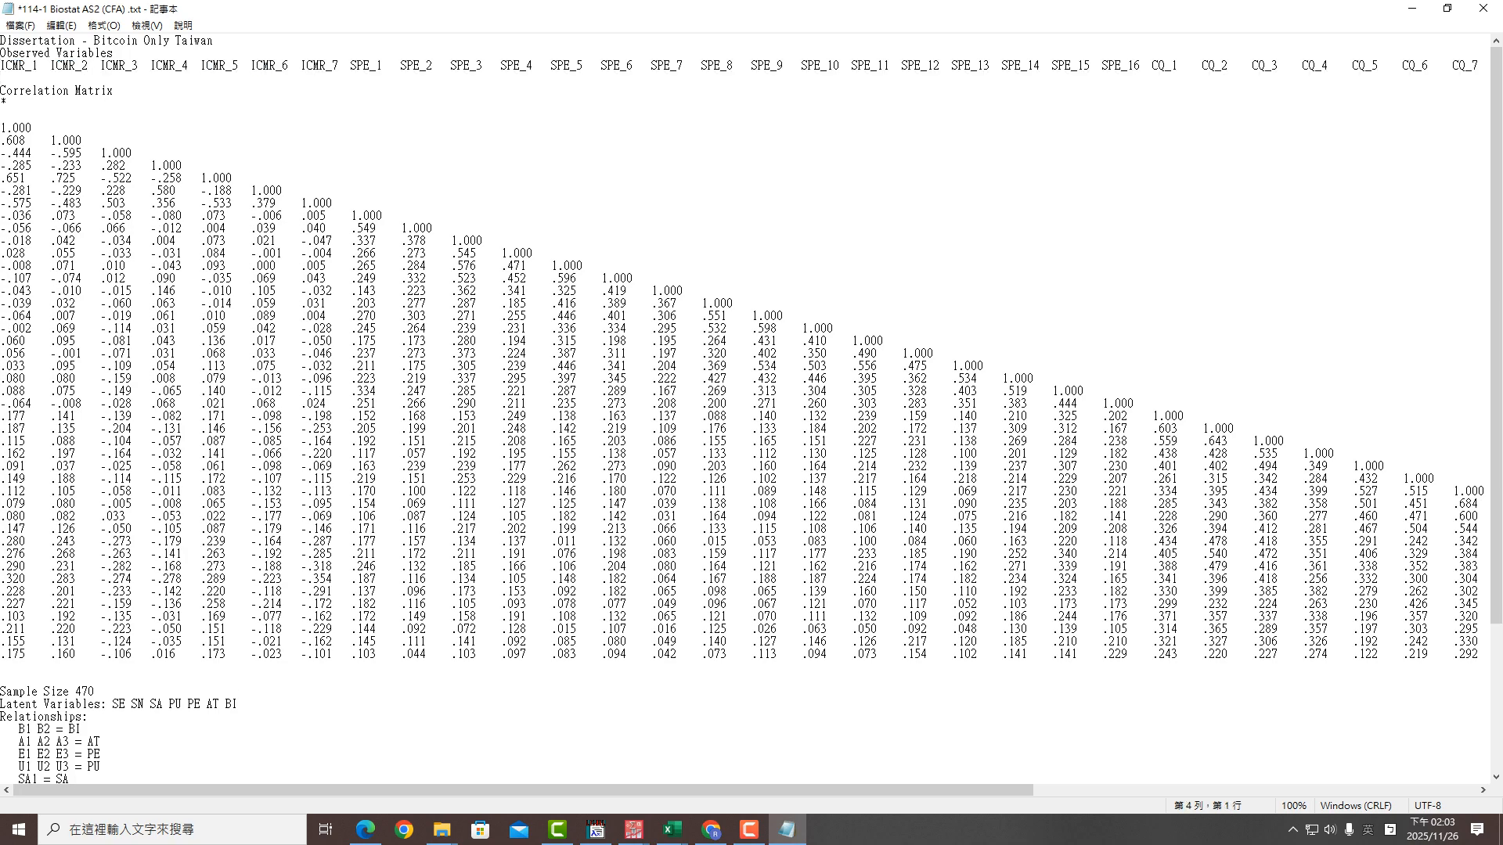
key(BackSpace)
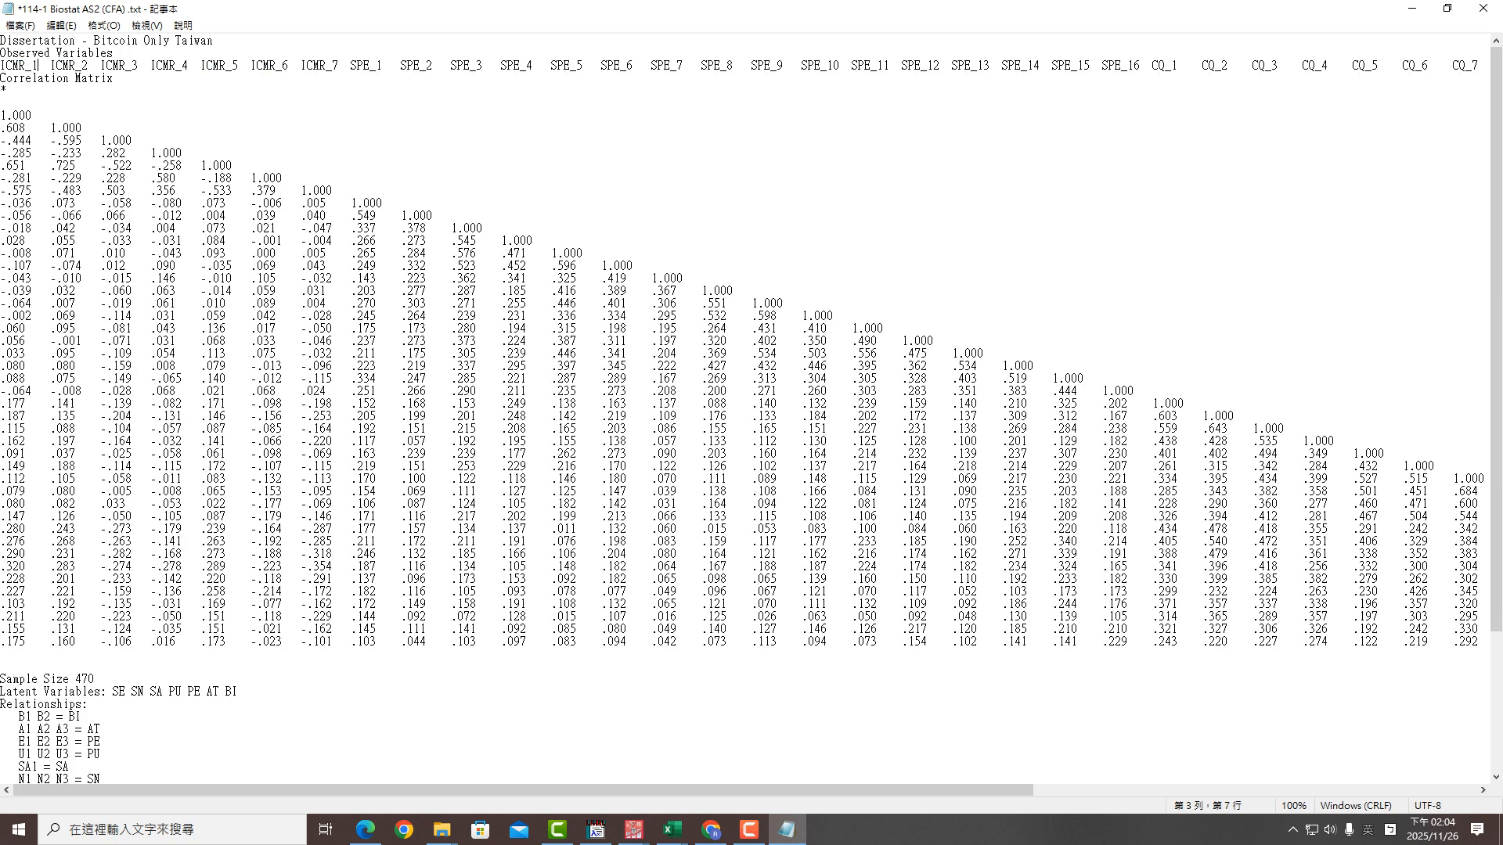
Replace the tab gaps between ICMR_1 and ICMR_7 in the Observed Variables line with single spaces
key(Delete)
key(Delete)
key(Delete)
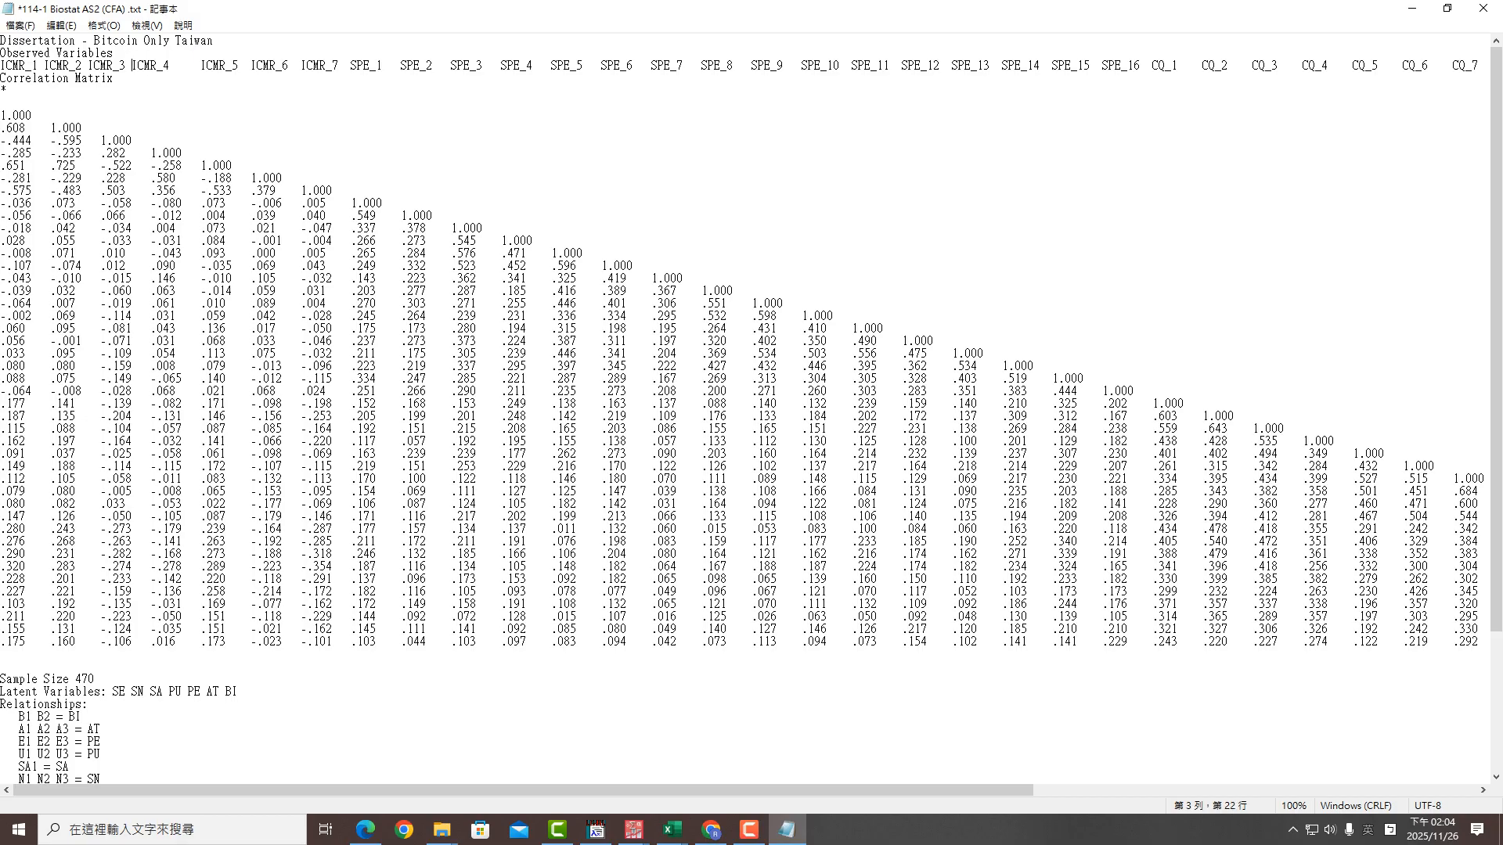
key(Delete)
click(182, 65)
key(Delete)
click(226, 65)
key(Delete)
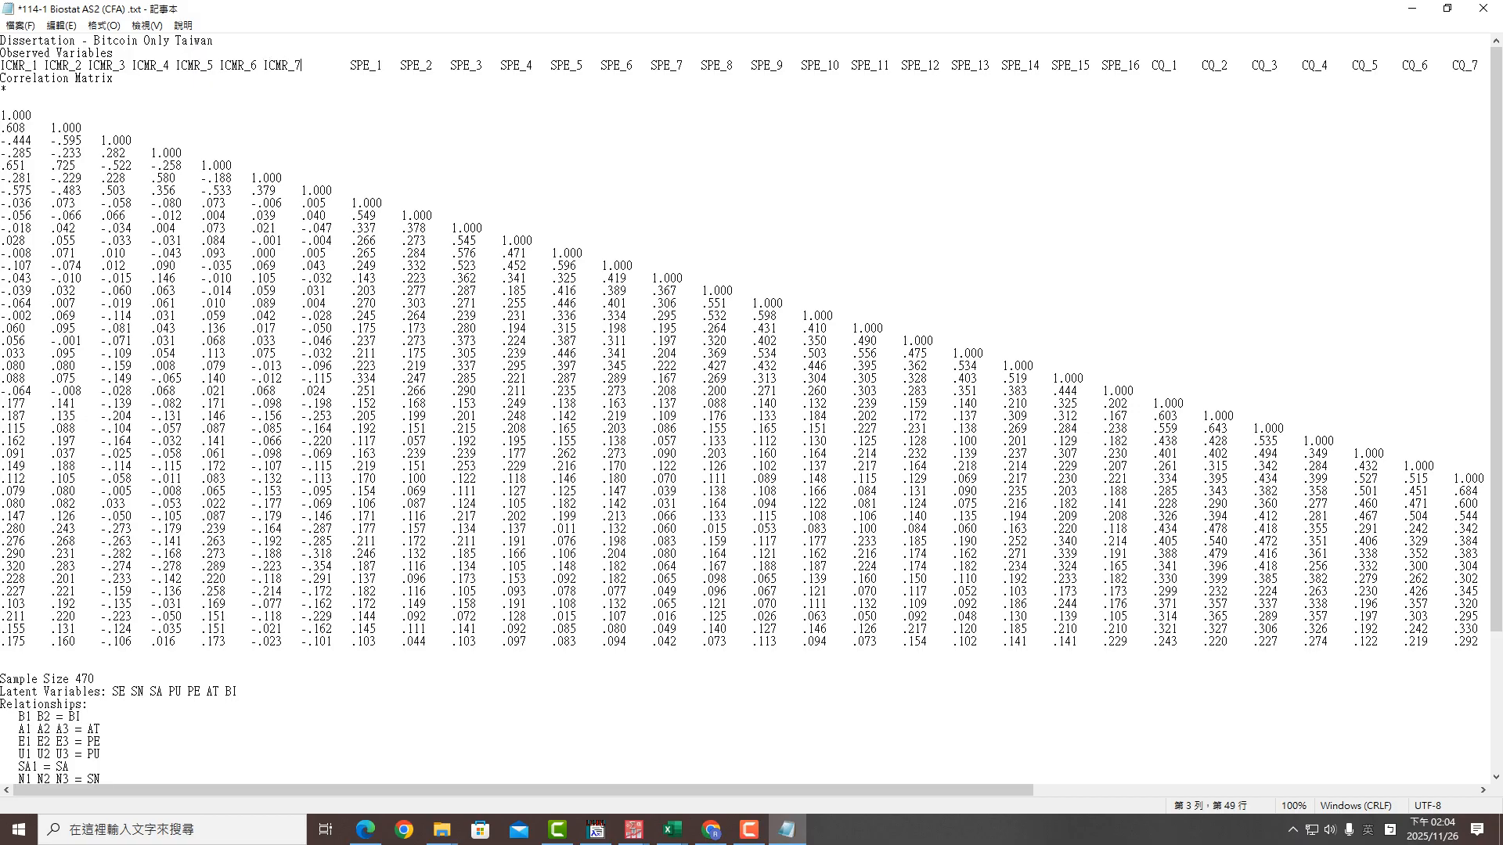
Reduce the gaps from ICMR_7 through SPE_16 in the Observed Variables line to single spaces
key(Delete)
key(Delete)
key(Delete)
key(Right)
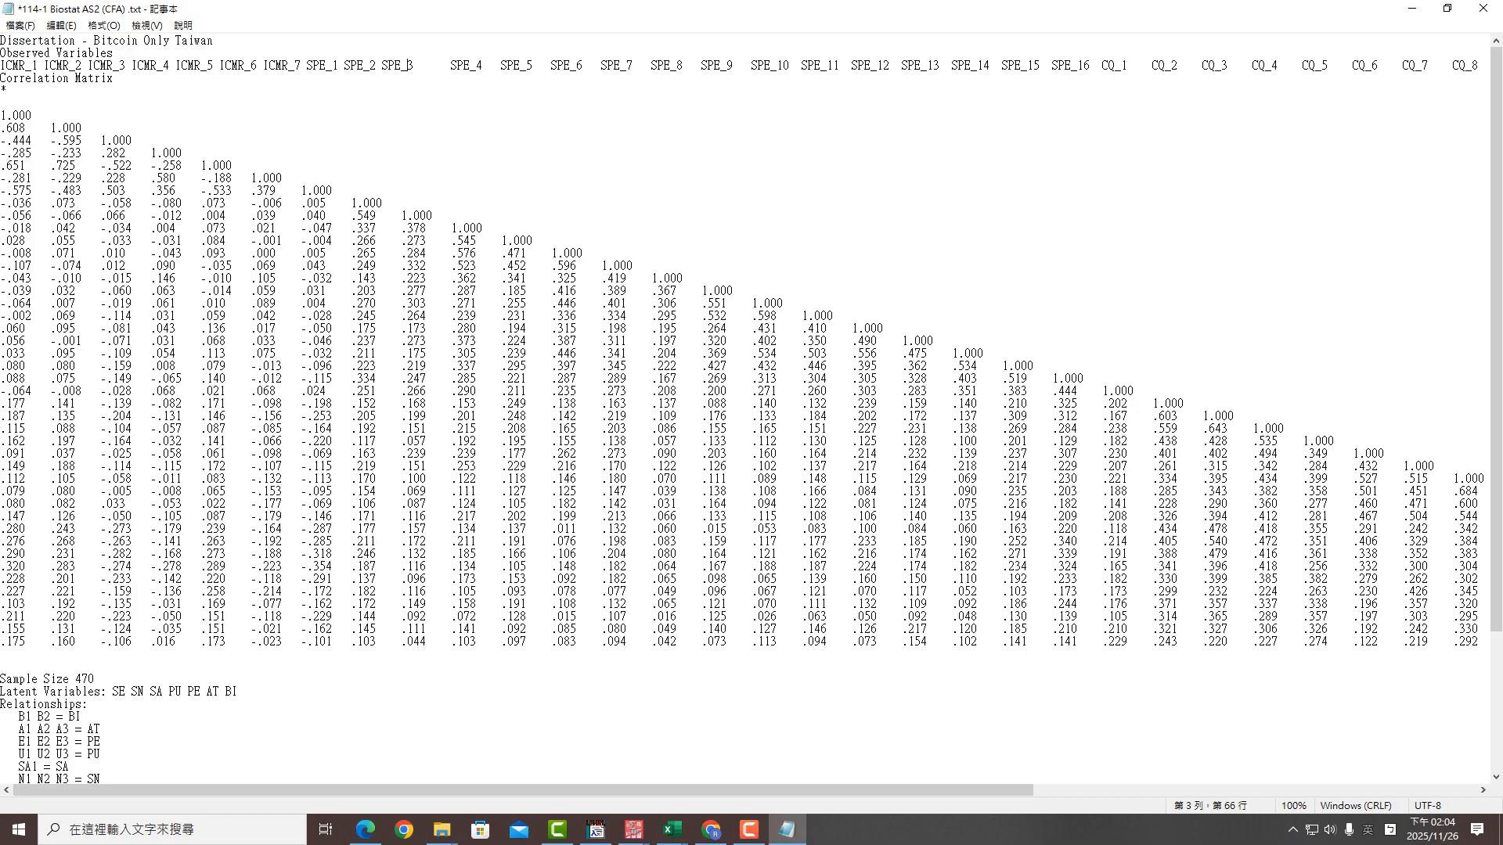
key(Right)
key(Delete)
key(Right)
key(Right)
key(Delete)
key(Right)
key(Delete)
key(Right)
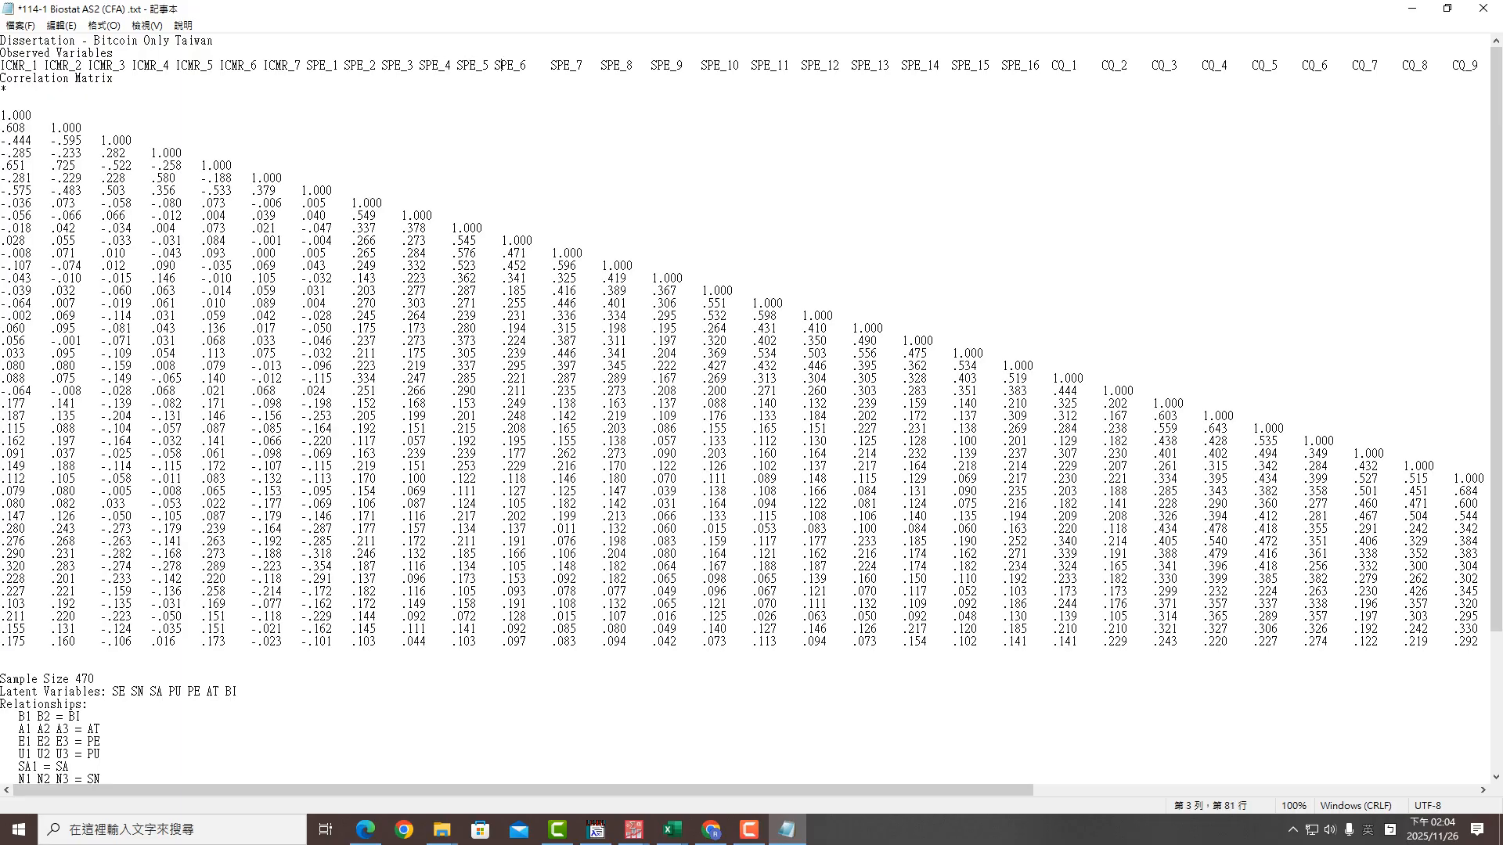
key(Delete)
key(Right)
key(Delete)
key(Right)
key(Delete)
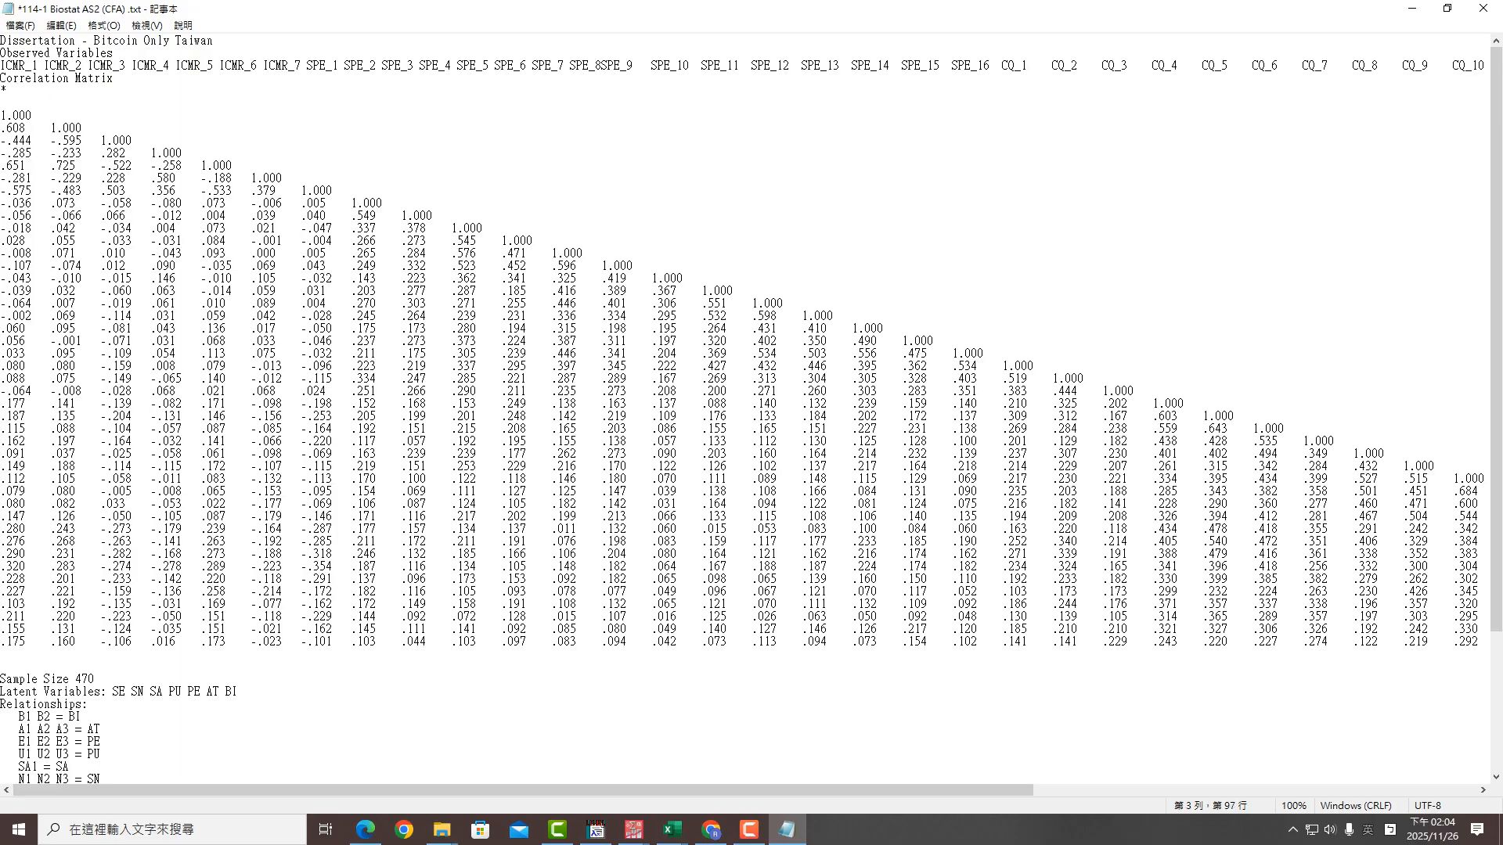
key(Right)
key(Right)
key(Right)
key(Delete)
key(Right)
key(Right)
key(Right)
key(Delete)
key(Right)
key(Right)
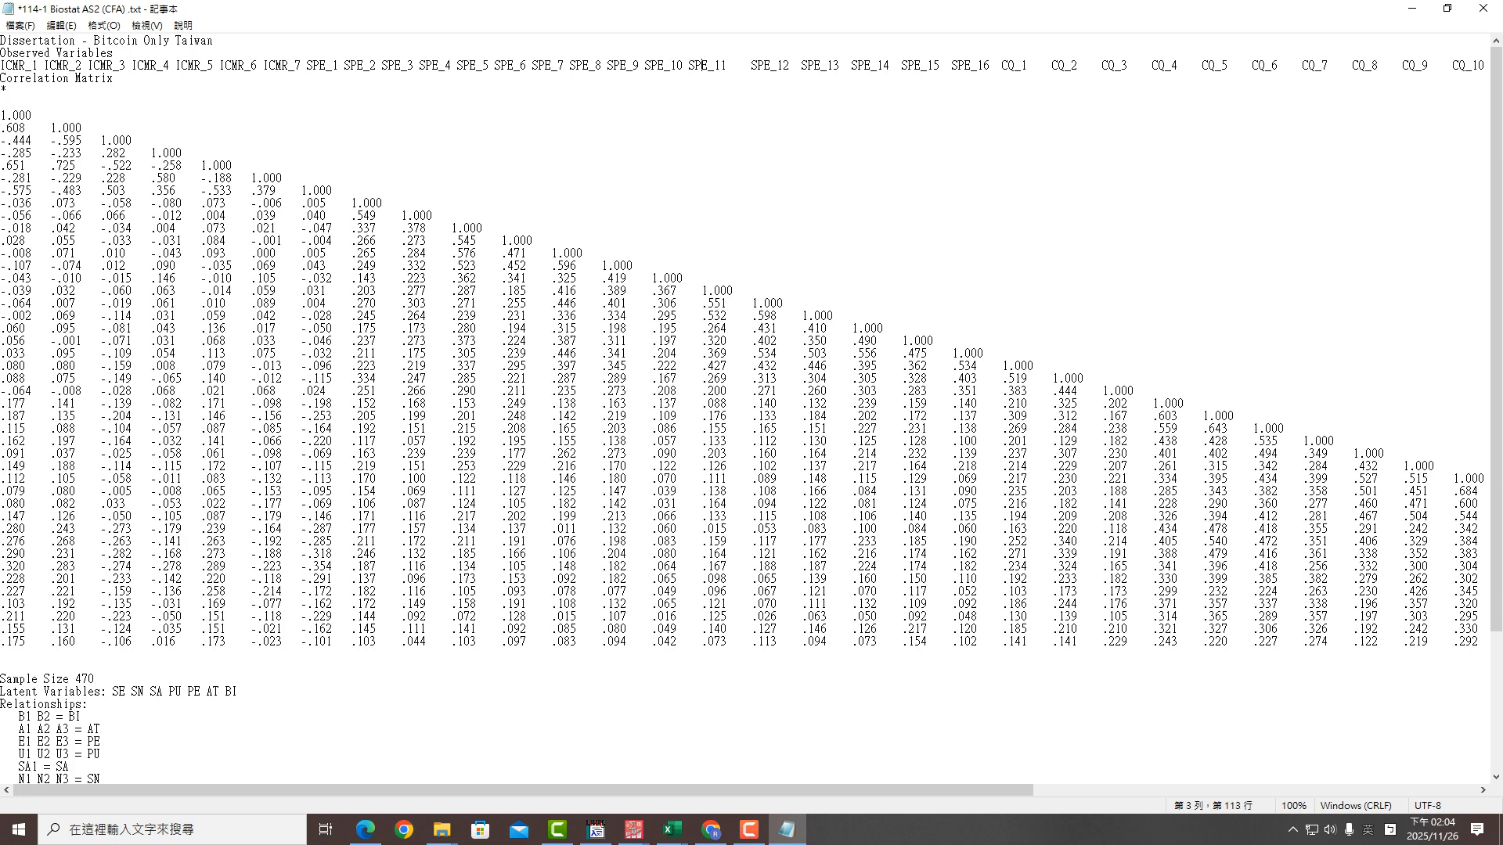
key(Delete)
key(Right)
key(Delete)
key(Right)
key(Delete)
key(Delete)
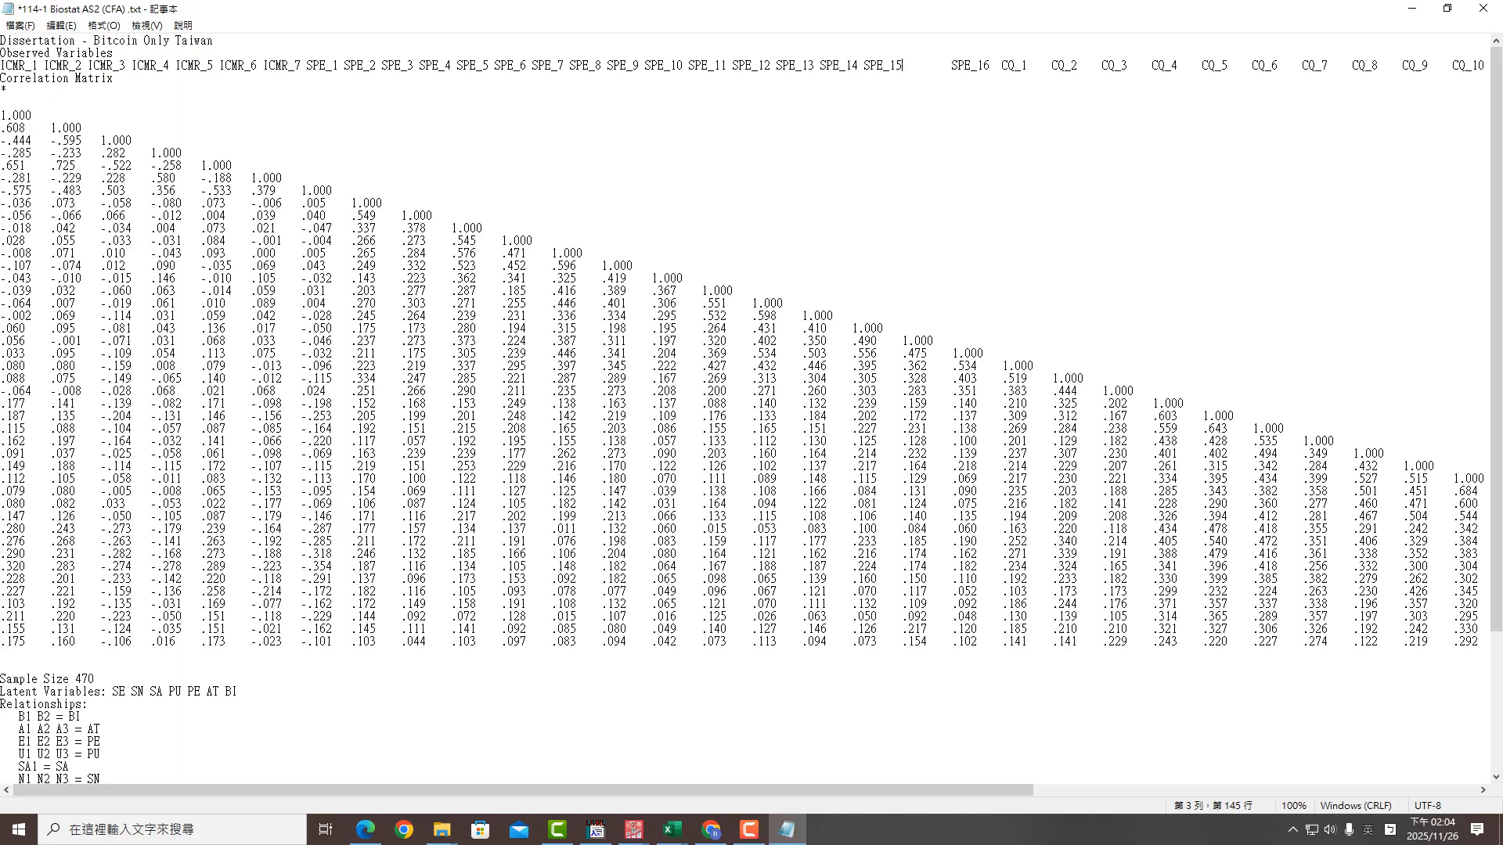
key(Delete)
key(Right)
Reduce the gaps from SPE_16 through CQ_20 in the Observed Variables line to single spaces
key(Delete)
key(Right)
key(Delete)
key(Right)
key(Right)
key(Delete)
key(Right)
key(Delete)
key(Right)
key(Right)
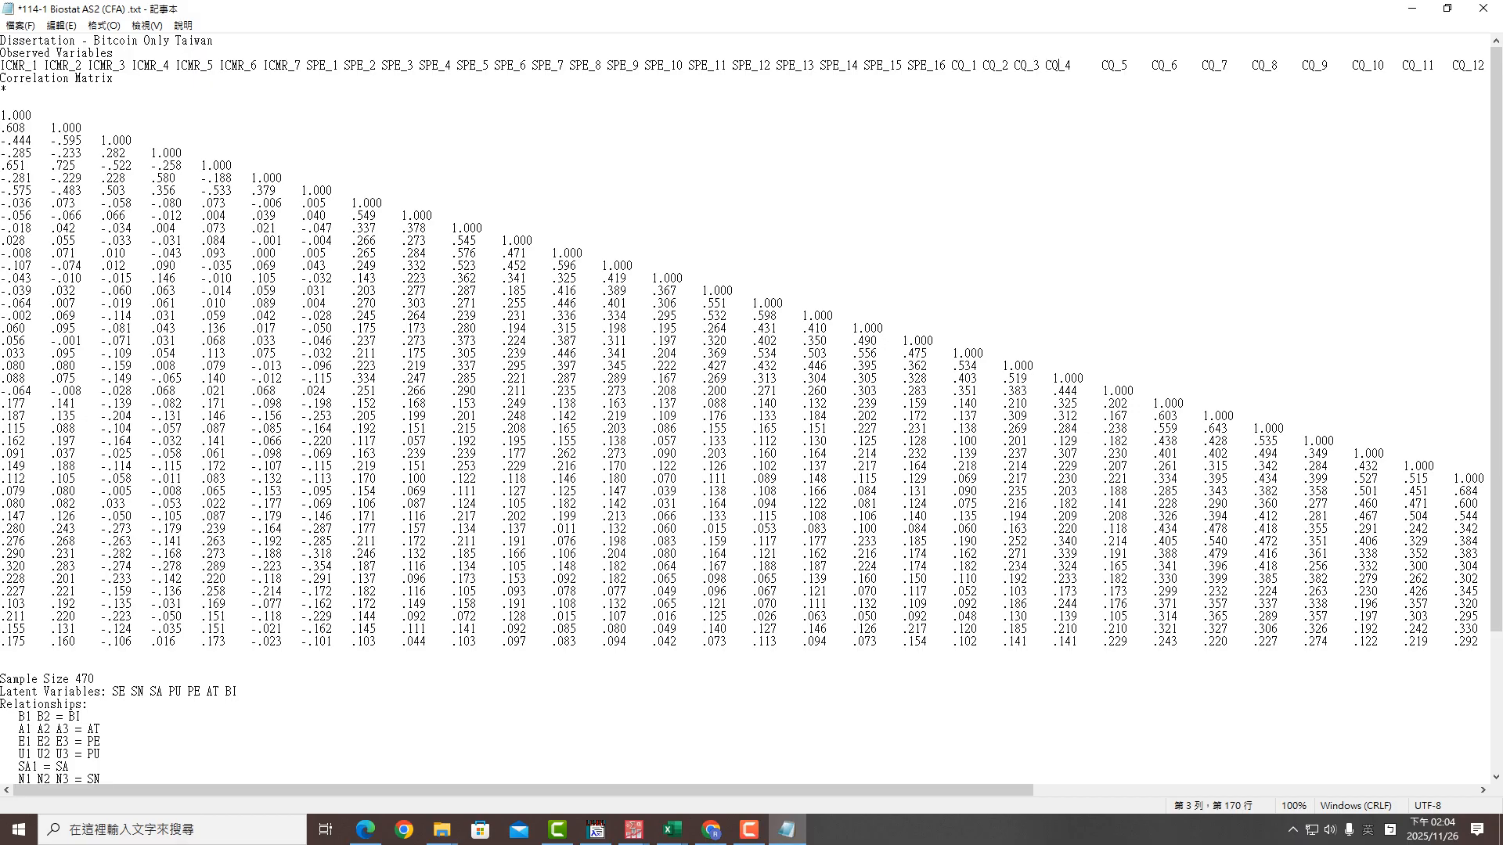
key(Delete)
key(Delete)
key(Right)
key(Delete)
key(Right)
key(Right)
key(Delete)
key(Right)
key(Right)
key(Delete)
key(Delete)
key(Right)
key(Right)
key(Delete)
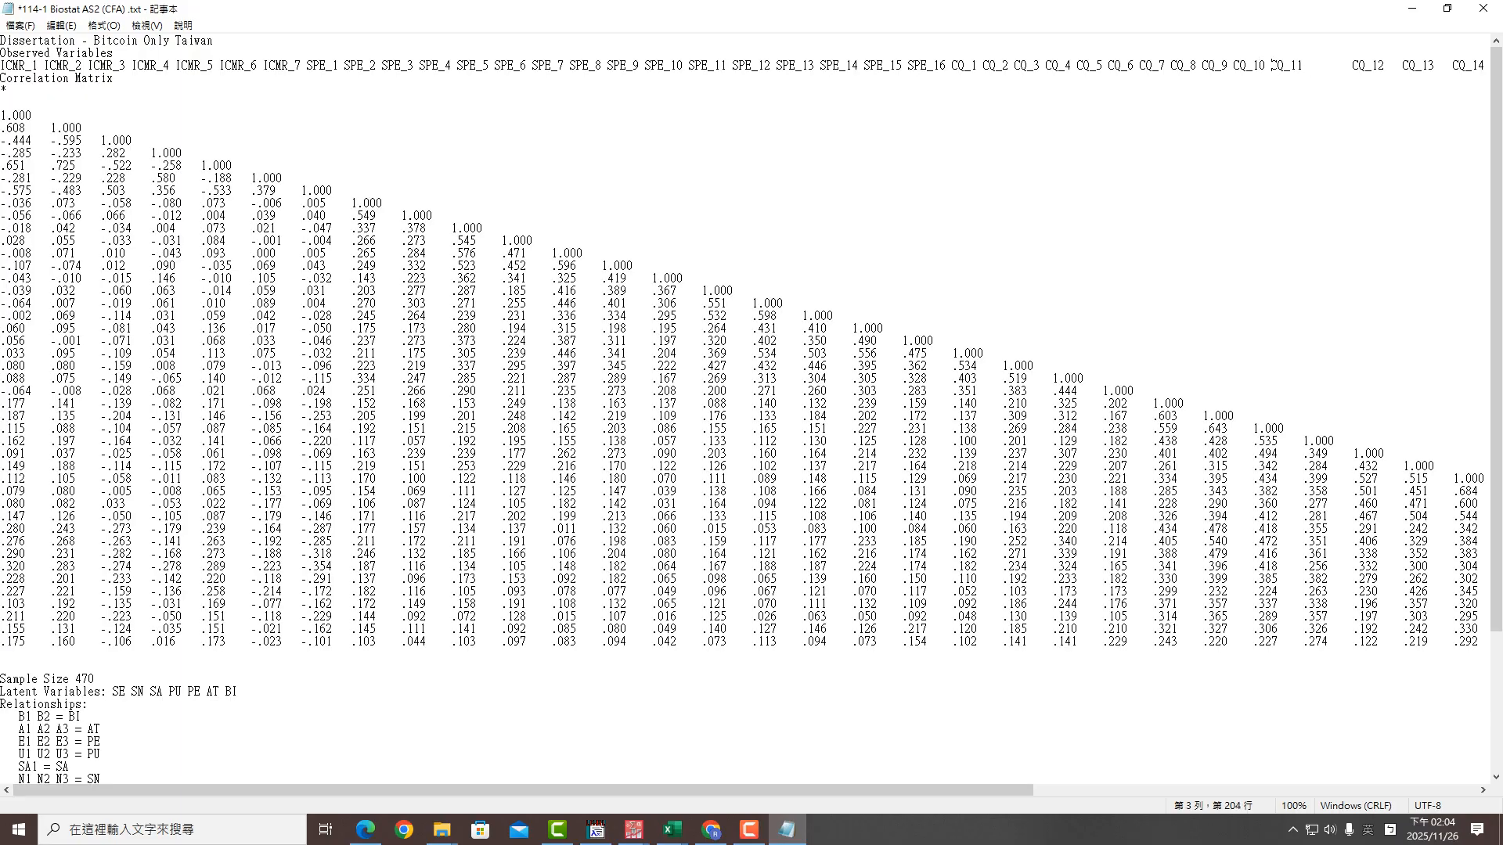
key(Delete)
key(Right)
key(Right)
key(Right)
key(Delete)
key(Right)
key(Delete)
key(Right)
key(Right)
key(Delete)
key(Right)
key(Right)
key(Delete)
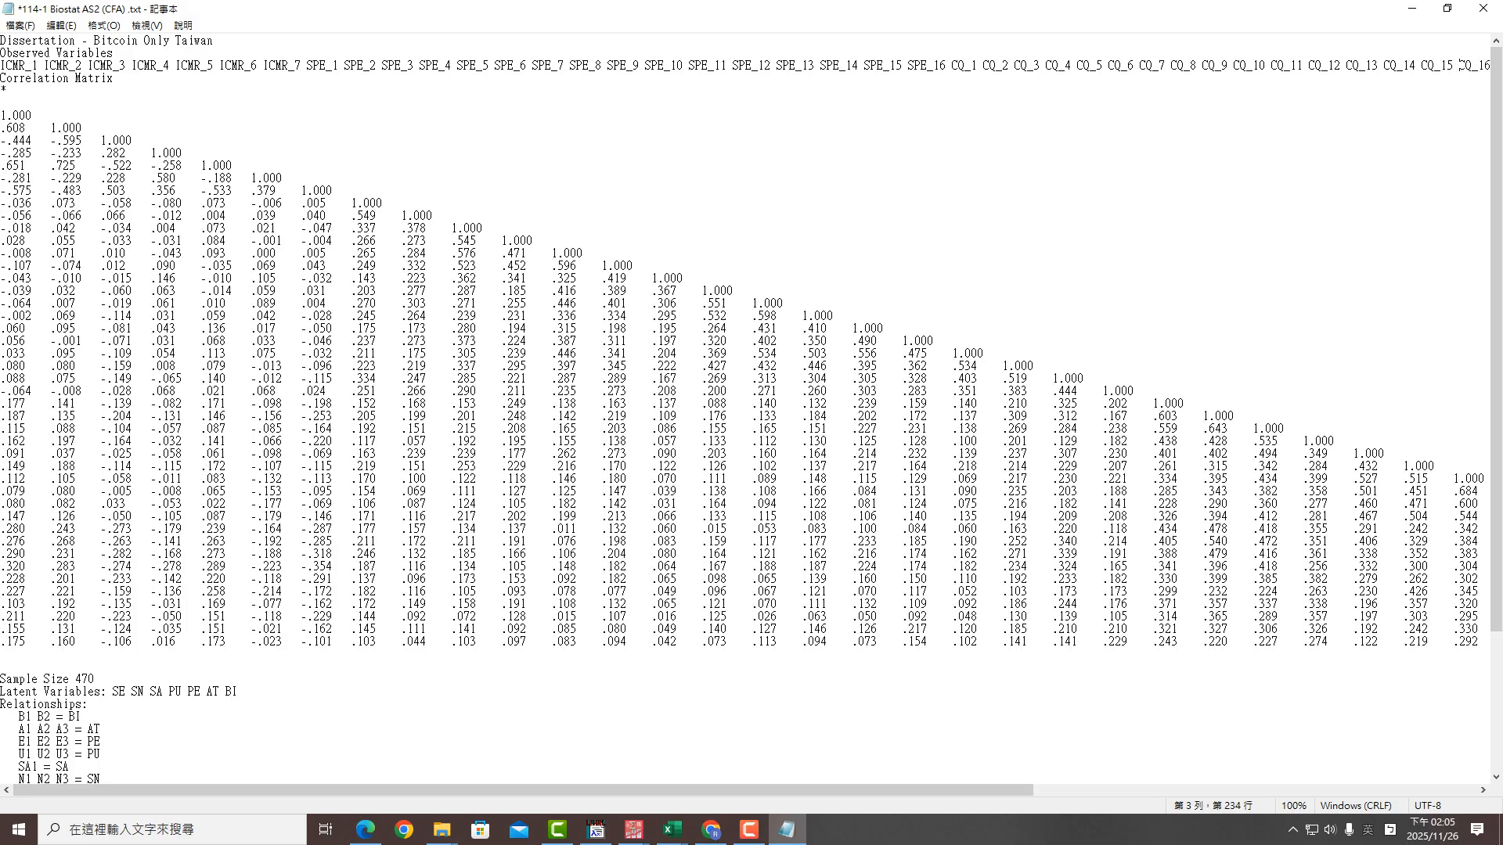
key(Right)
key(Right)
key(Right)
key(Delete)
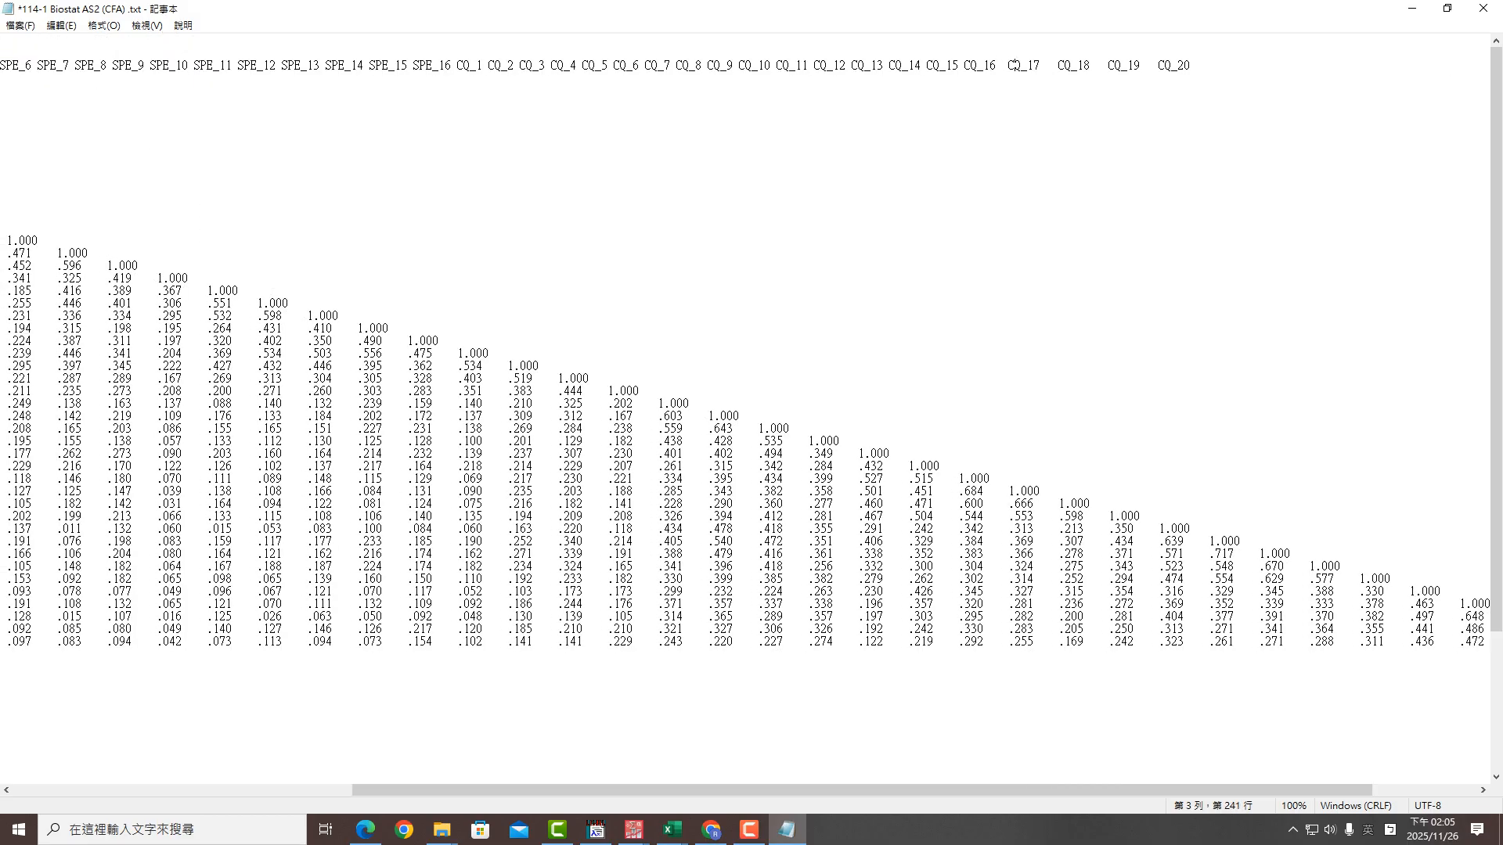
key(Delete)
key(Delete)
key(Right)
key(Delete)
key(Right)
key(Right)
key(Delete)
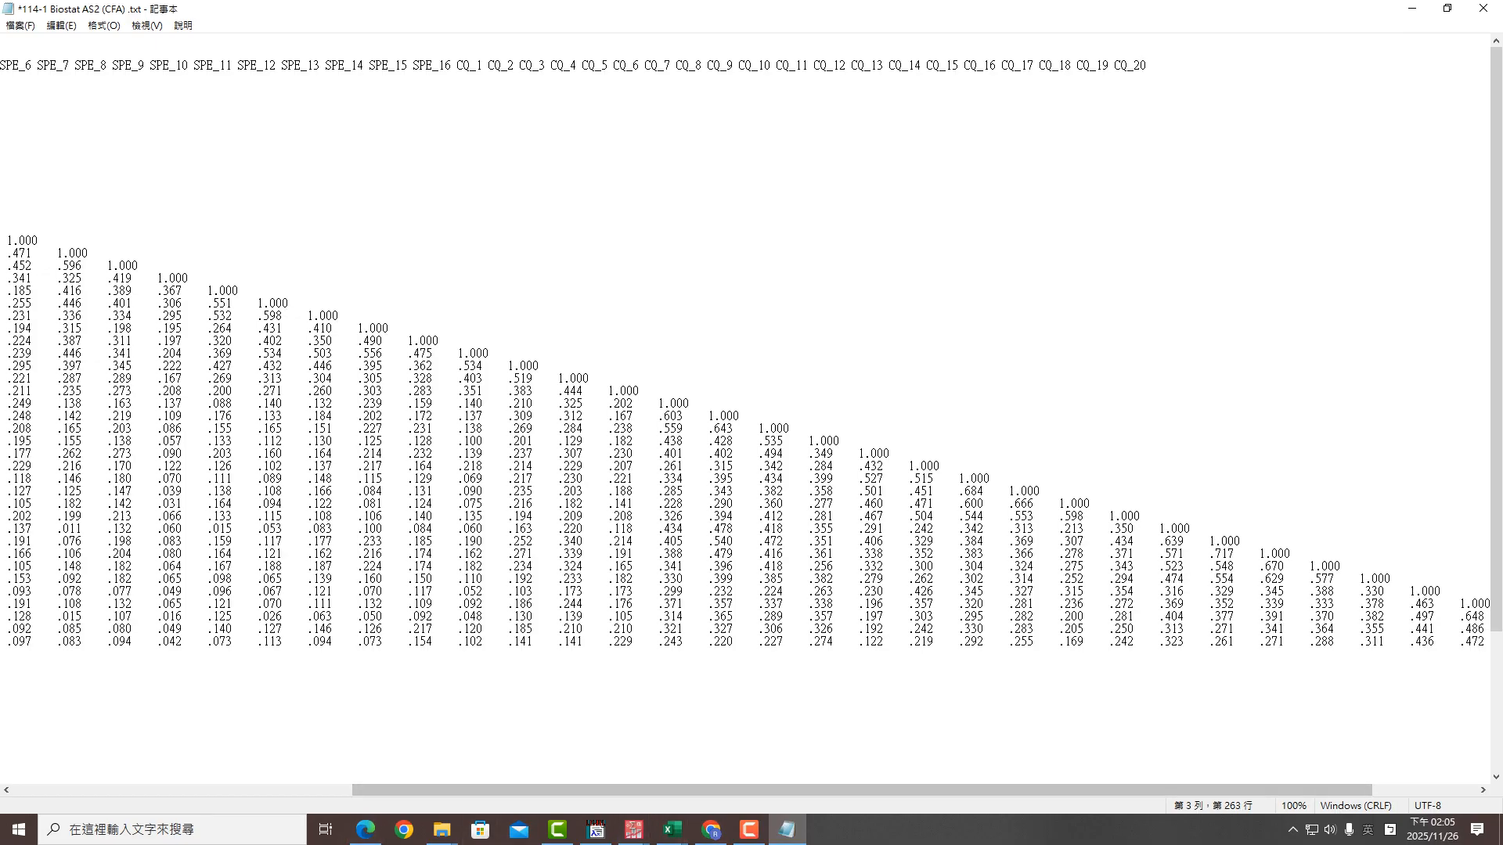
Select the Sample Size value in Notepad, and check the last case number in the PASW Statistics data of SRDA1 for AS2 and AS4.sav
drag(862, 790, 523, 790)
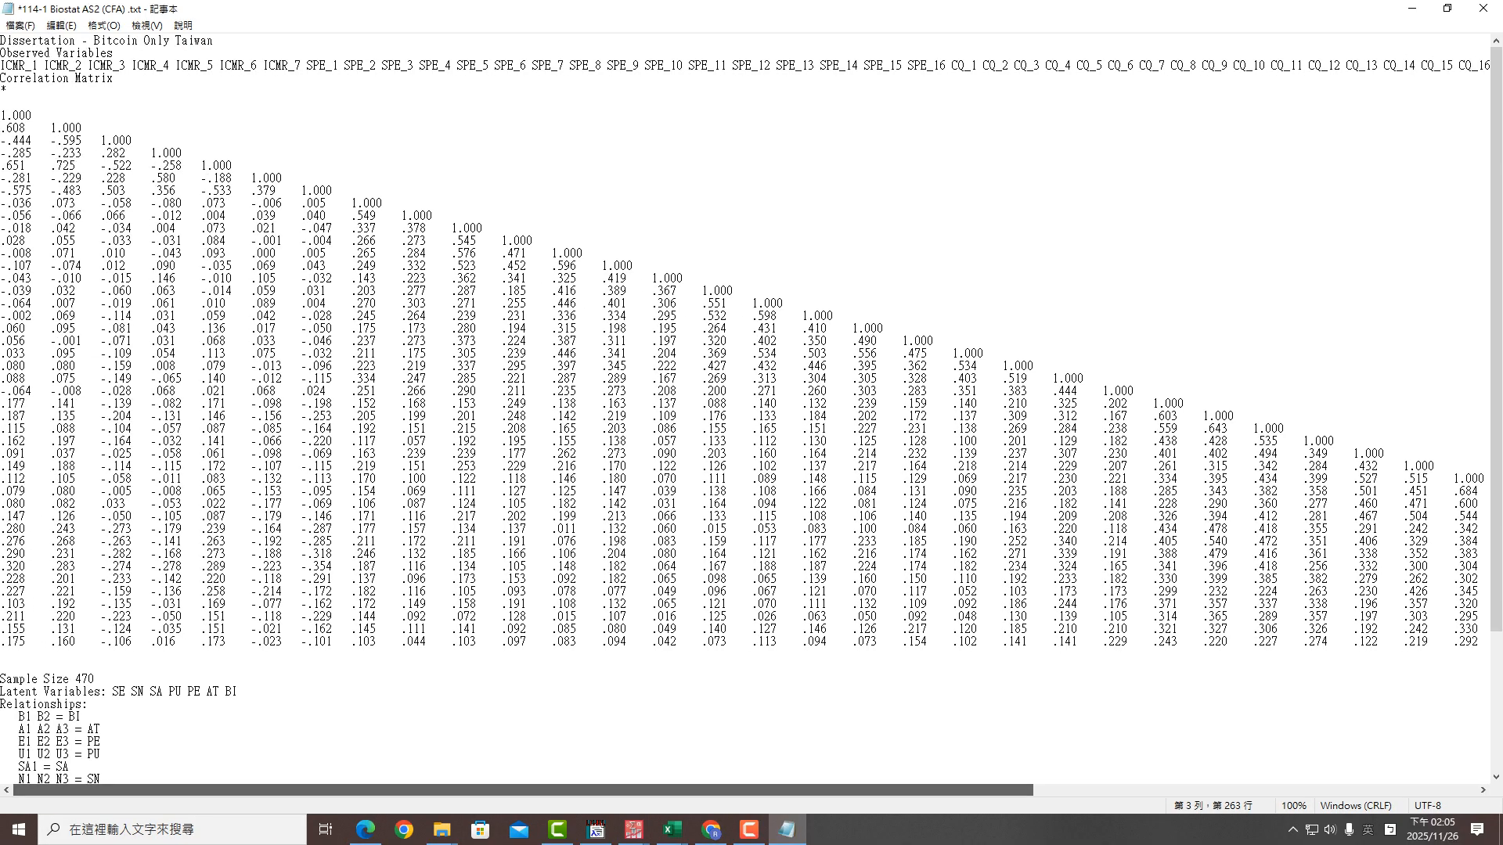
scroll(746, 409, down, 3)
scroll(746, 408, down, 2)
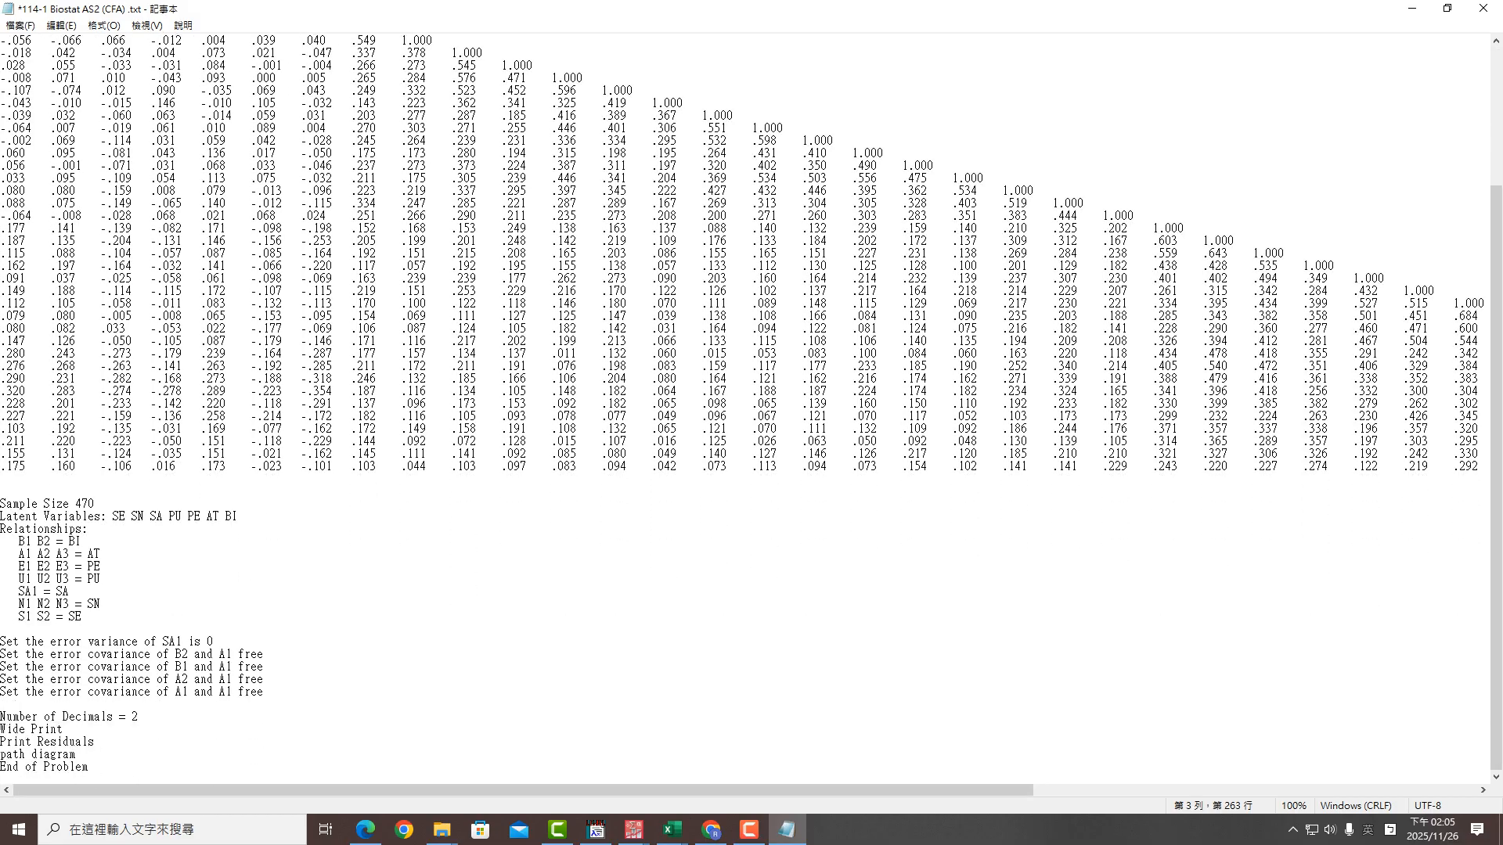
drag(76, 504, 95, 504)
click(634, 830)
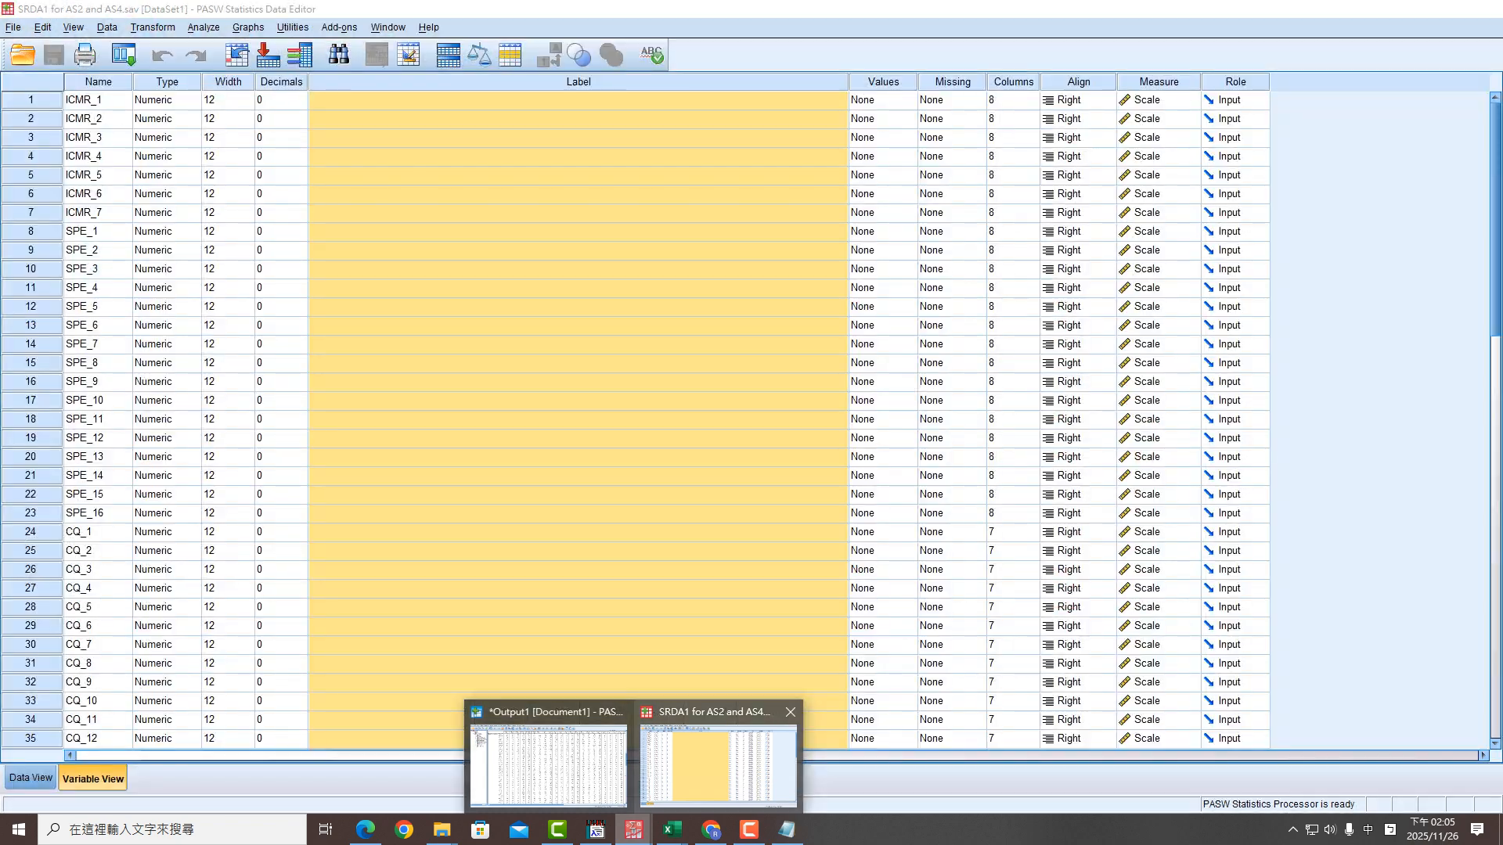
click(718, 763)
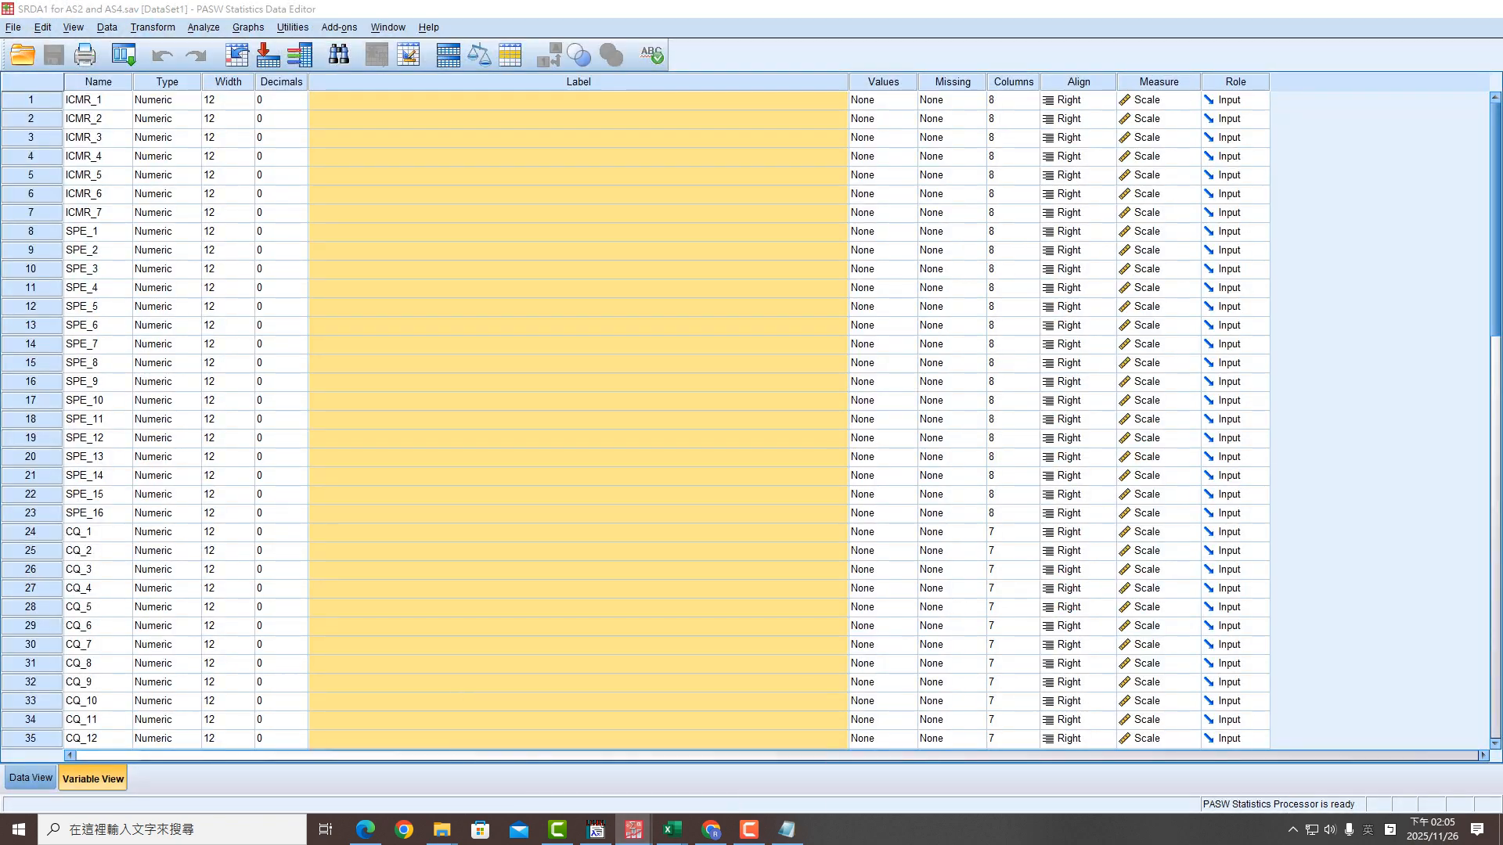
click(31, 778)
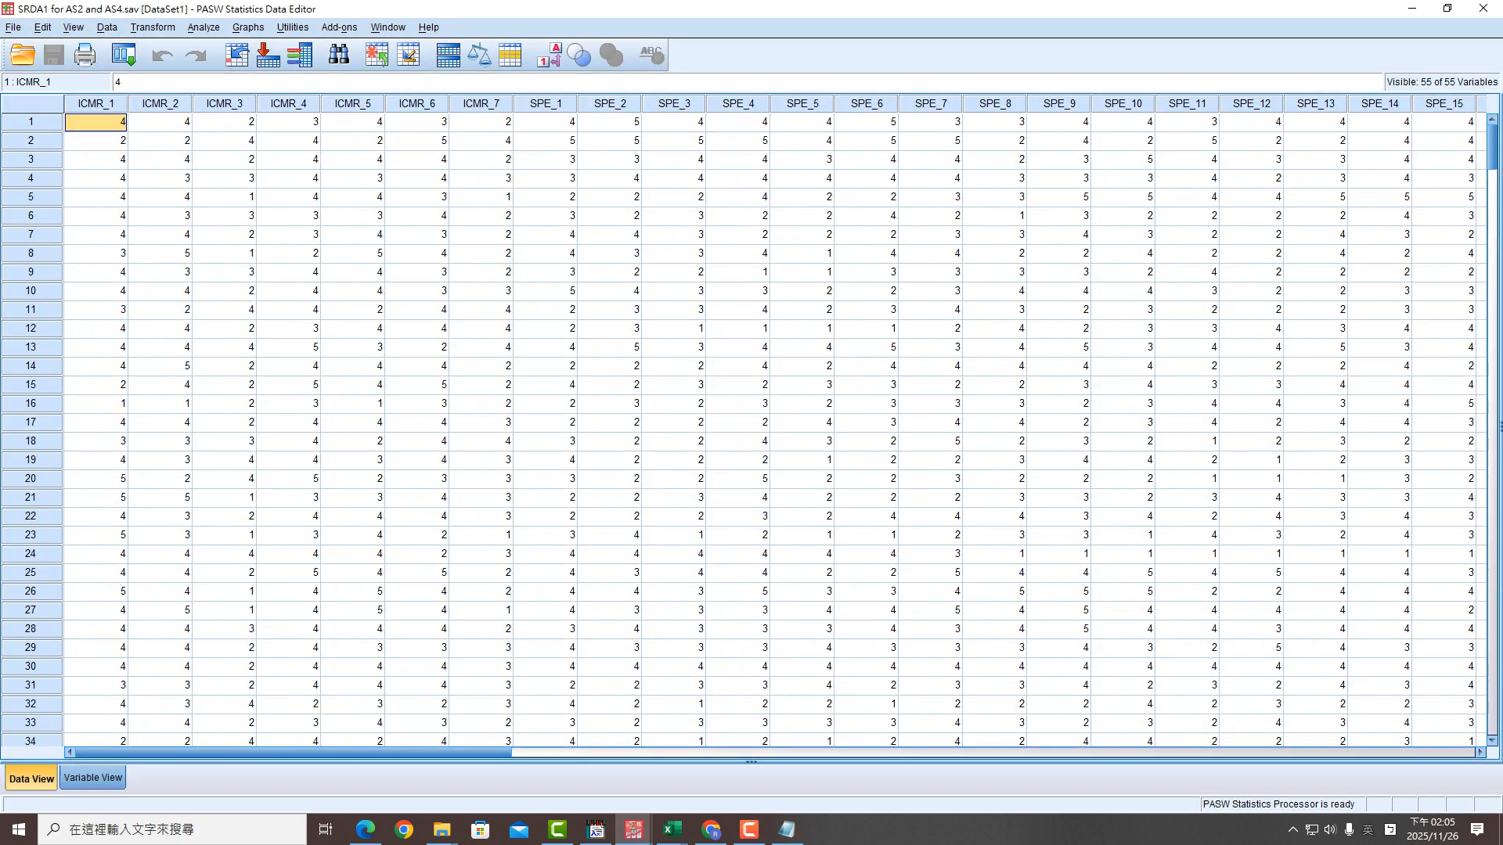
scroll(752, 429, down, 15)
scroll(751, 429, down, 20)
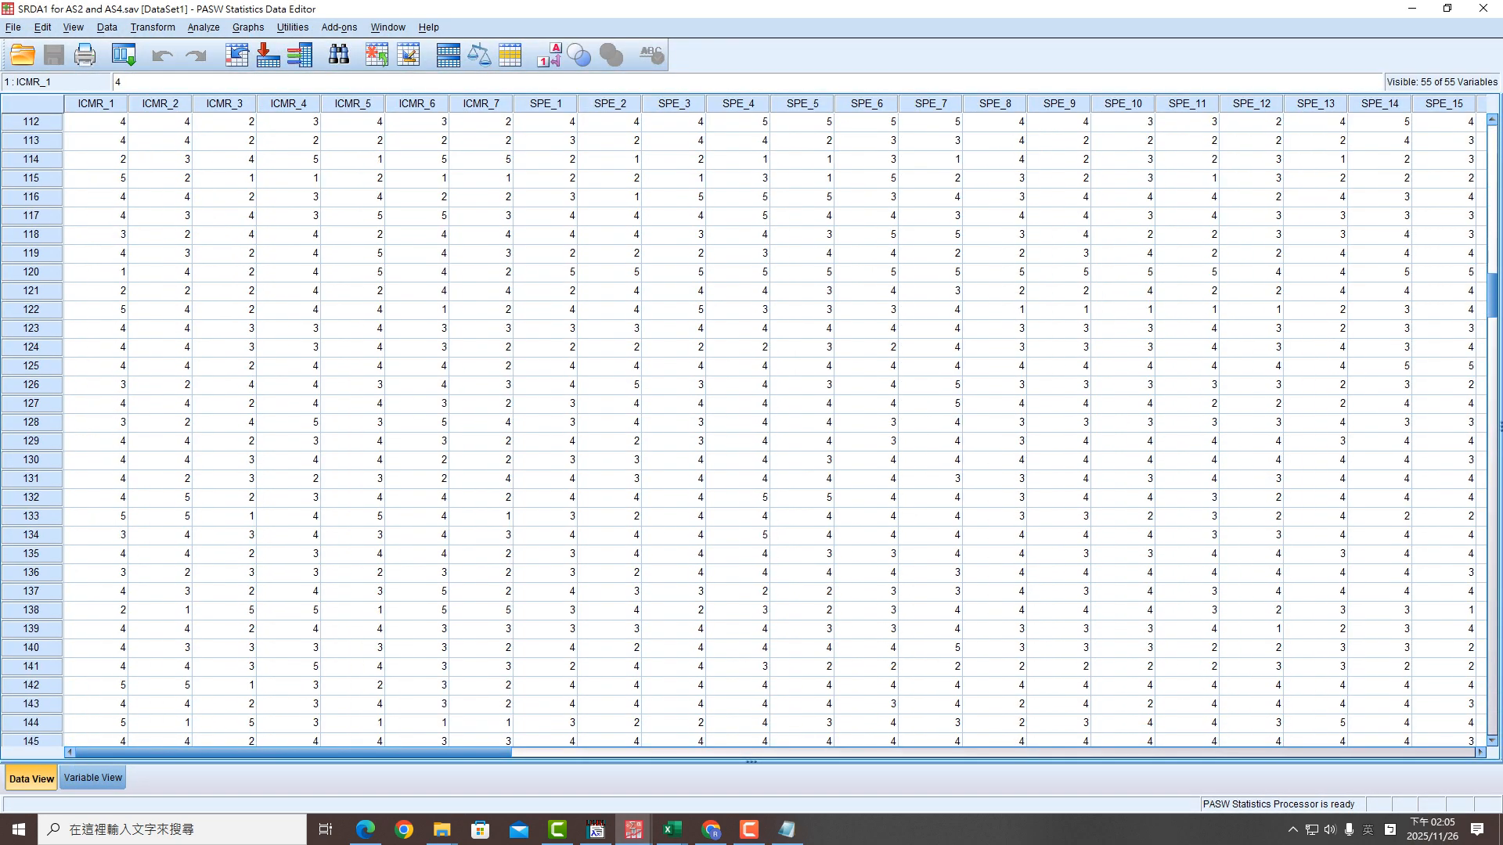
scroll(751, 429, down, 20)
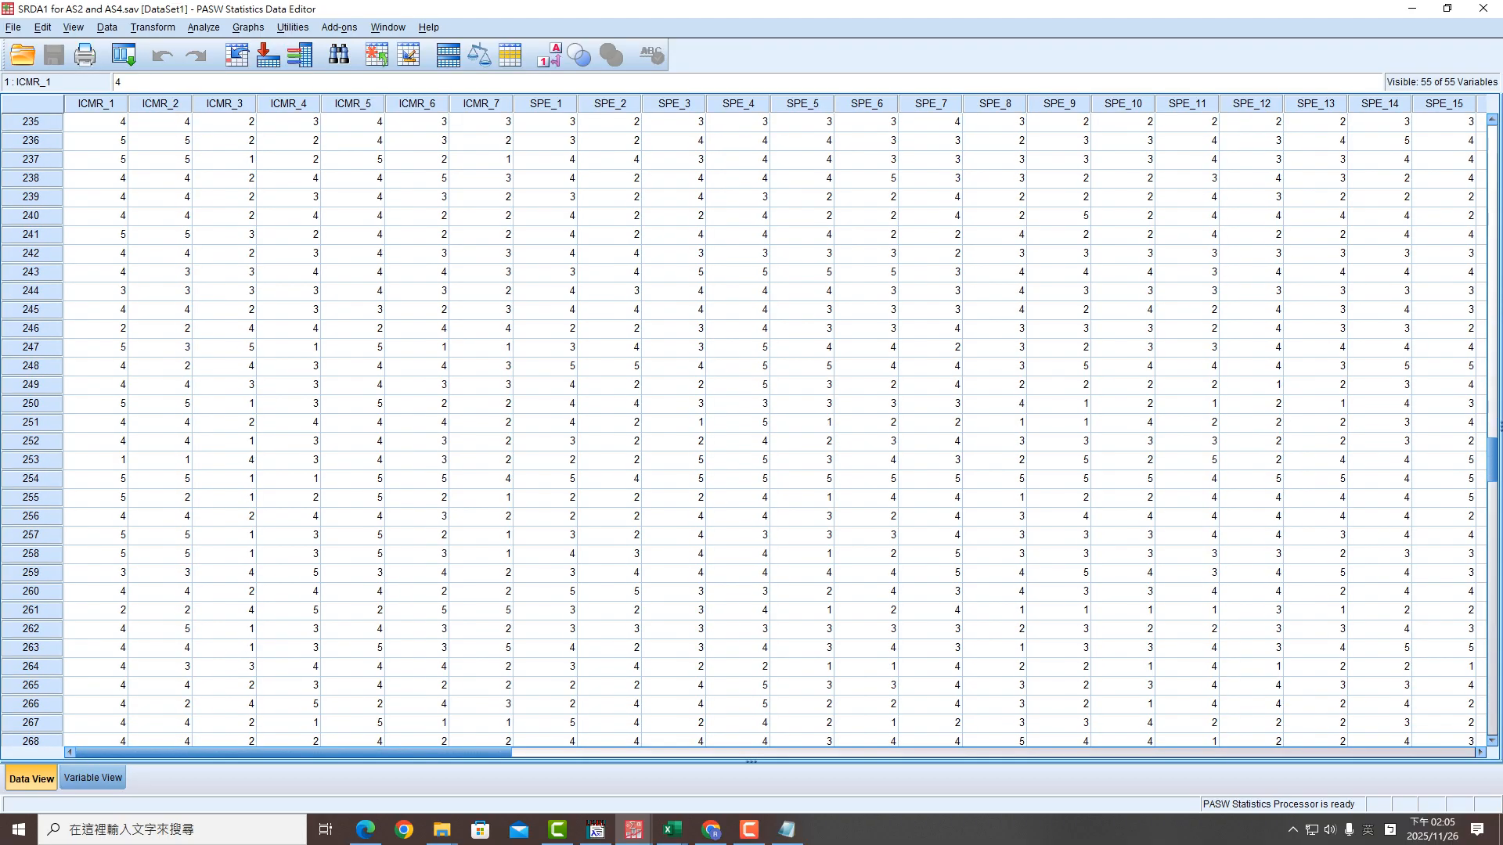
scroll(752, 429, down, 20)
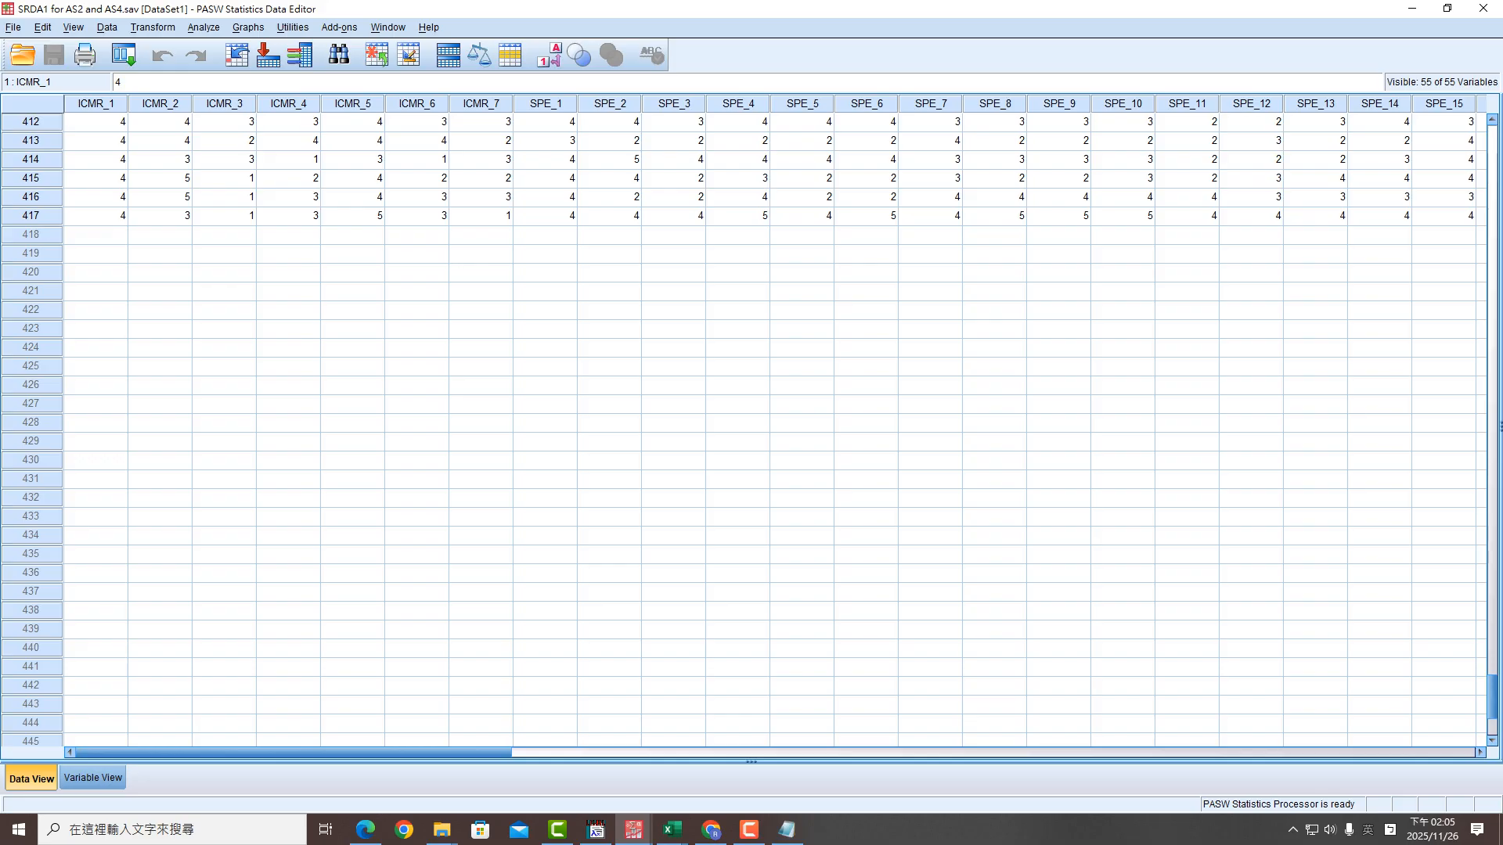
click(30, 216)
Return to Notepad and set the Sample Size to 417
click(787, 829)
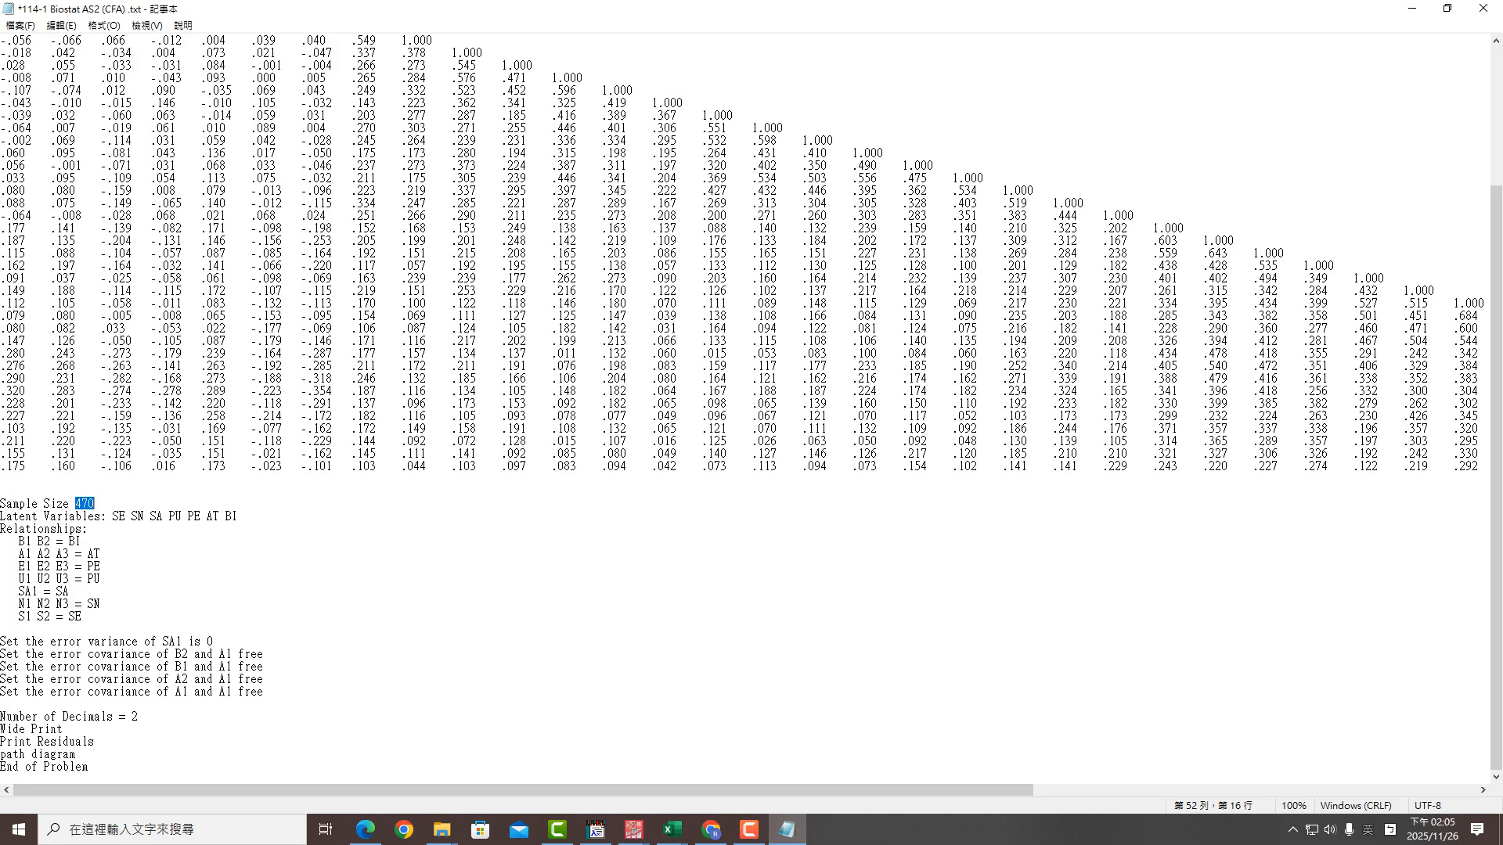
text(417)
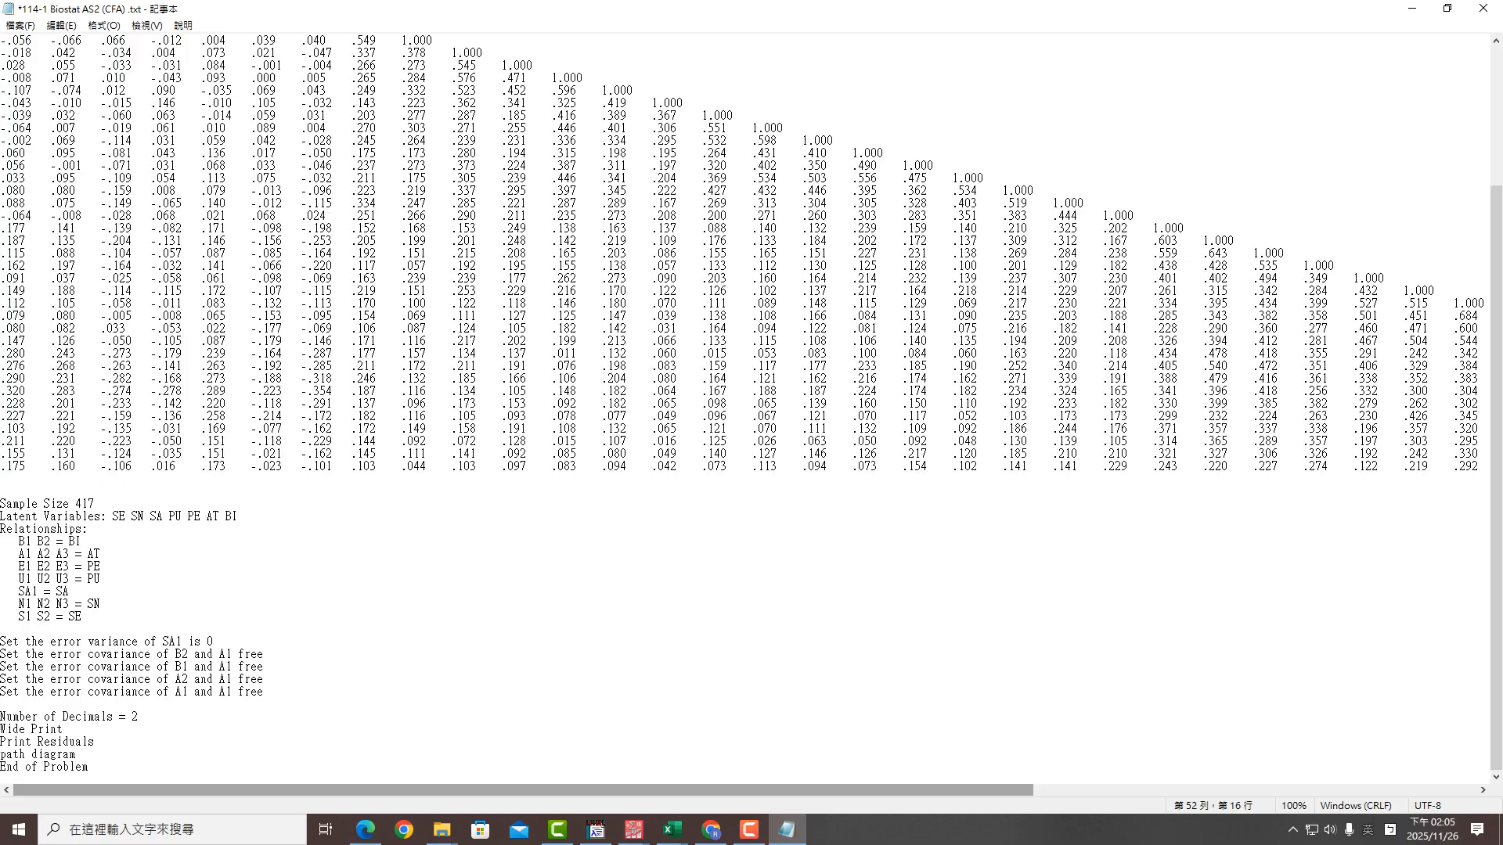
Copy the full Observed Variables list, ICMR_1 through CQ_20, and paste it over the seven sample equations under Relationships
scroll(752, 407, up, 5)
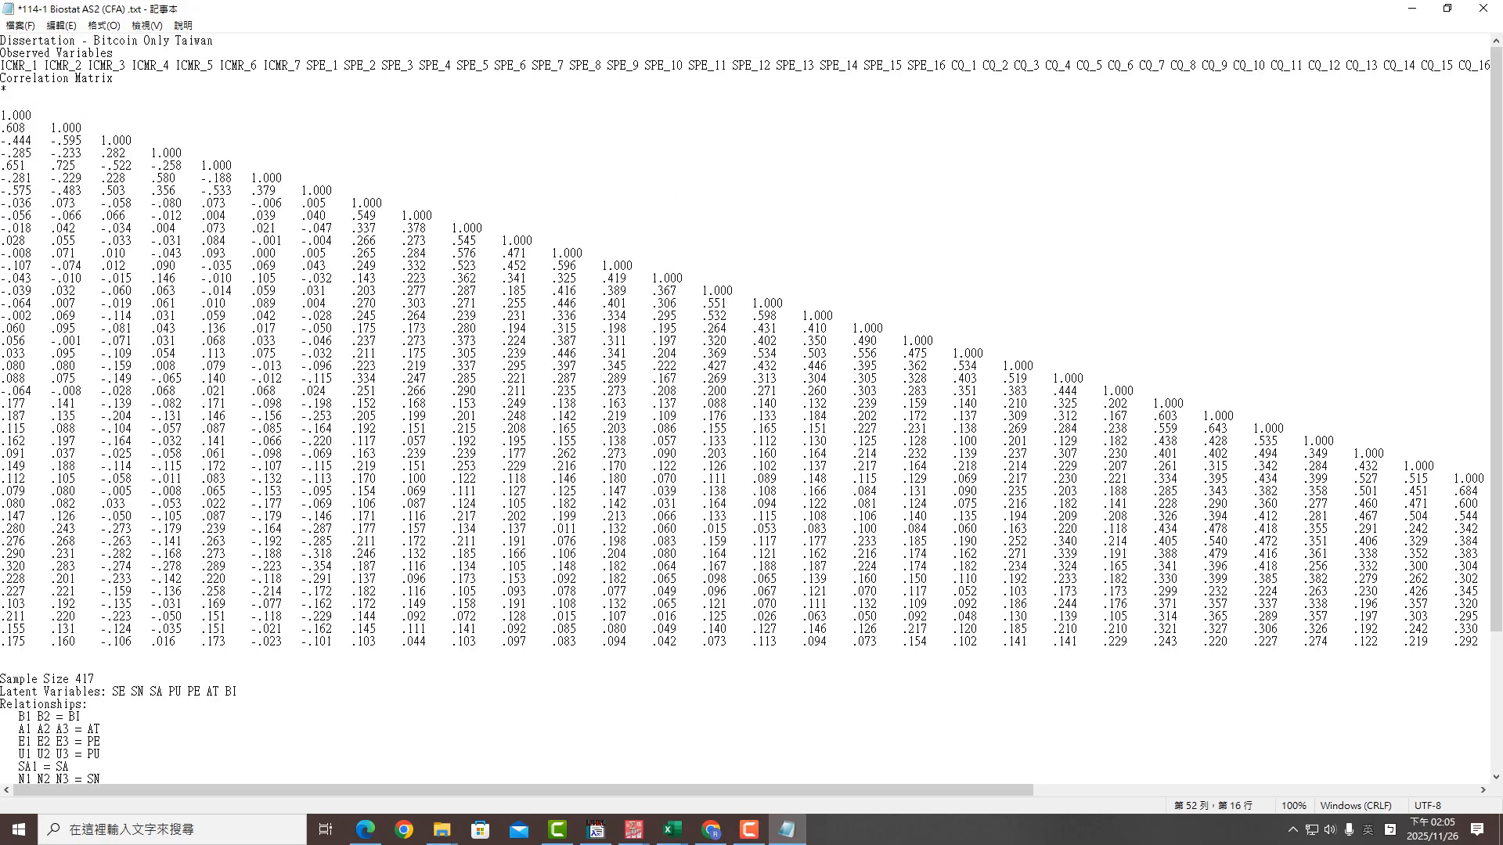
drag(2, 65, 1491, 64)
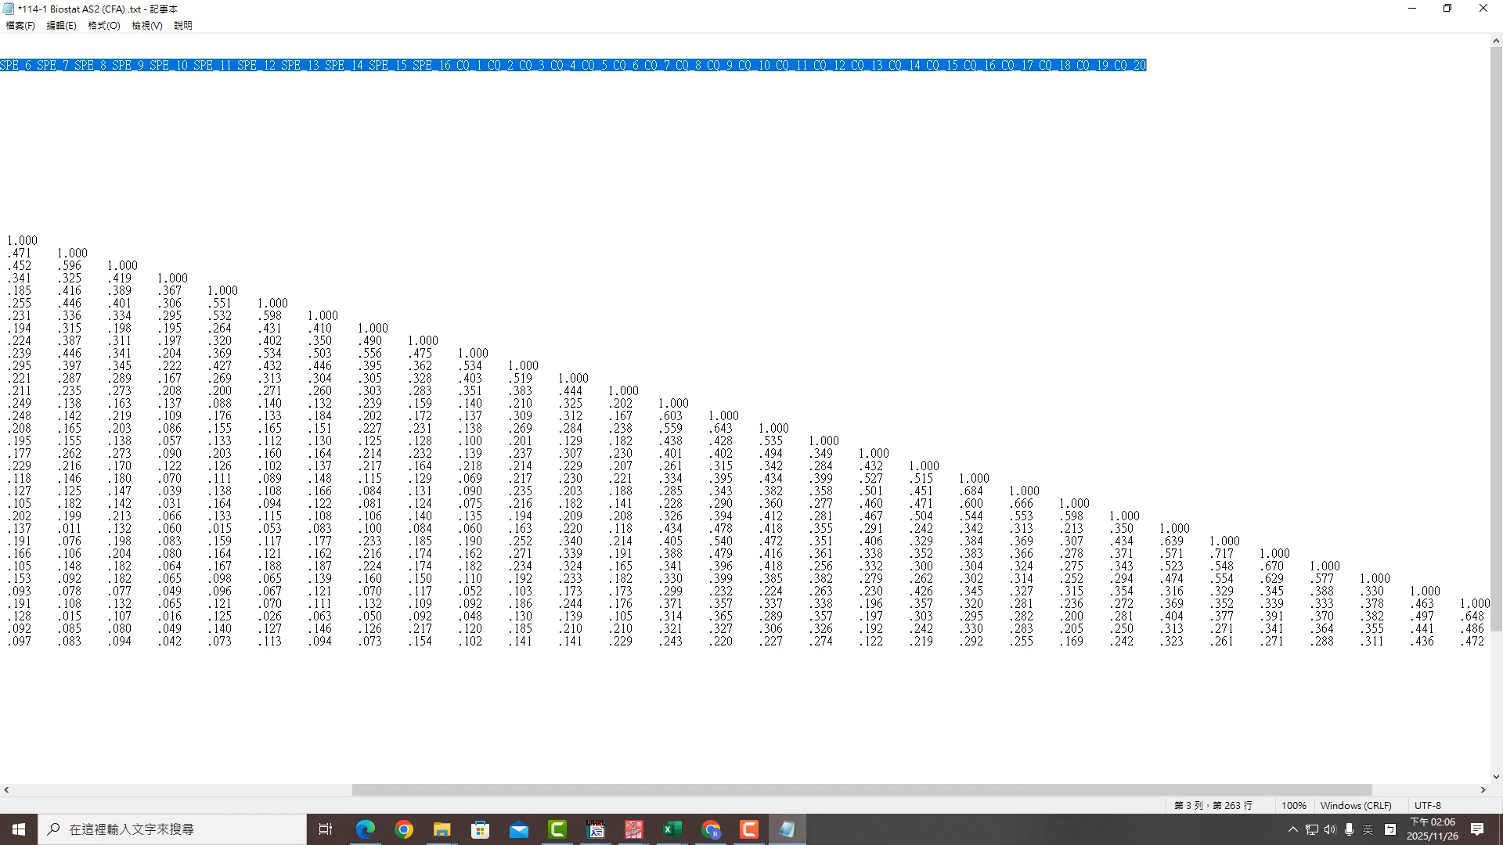
scroll(751, 415, down, 5)
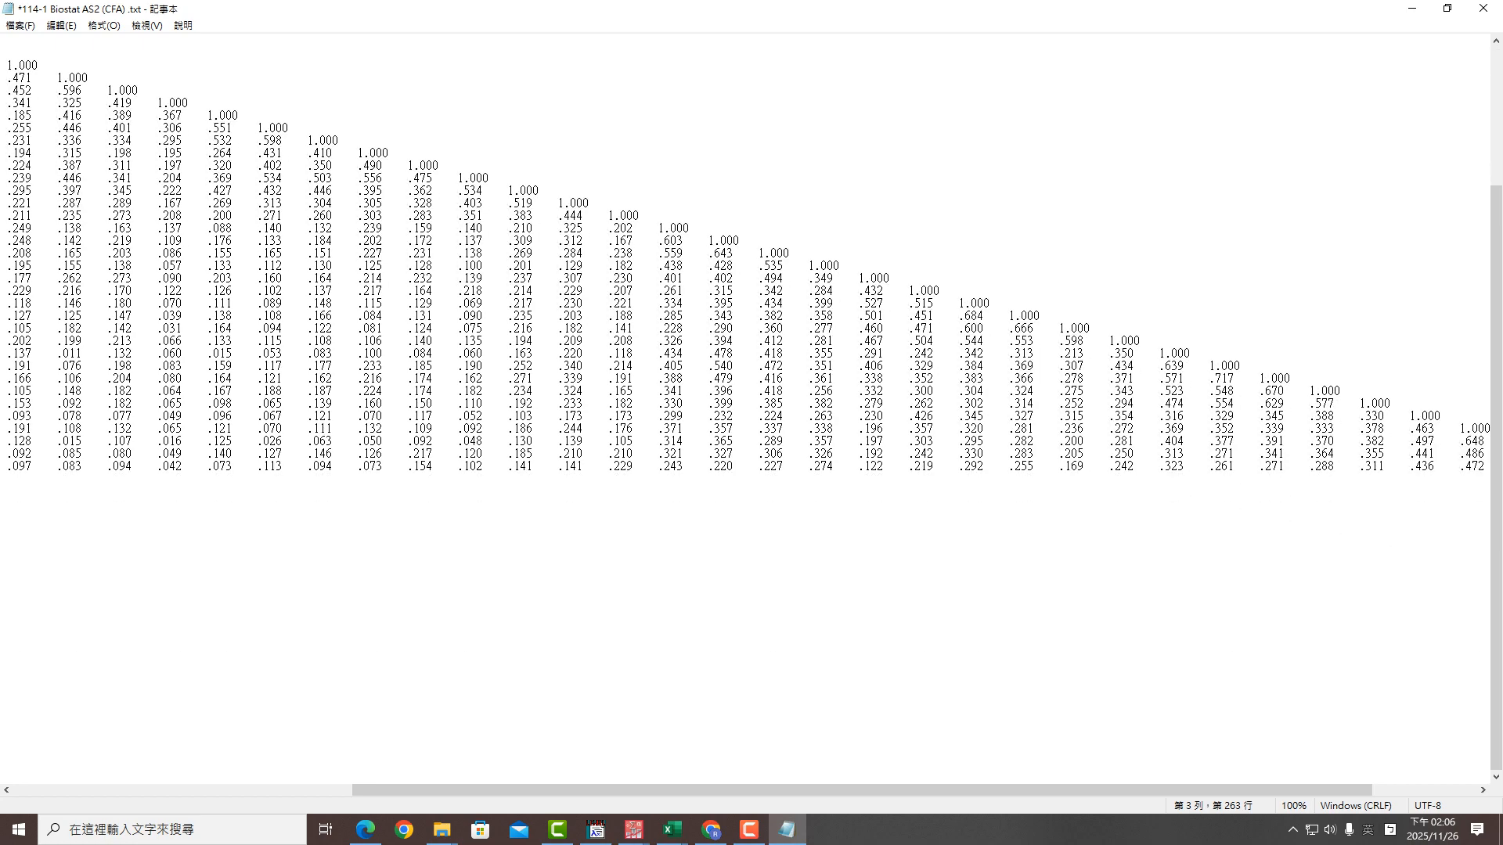
key(ctrl+End)
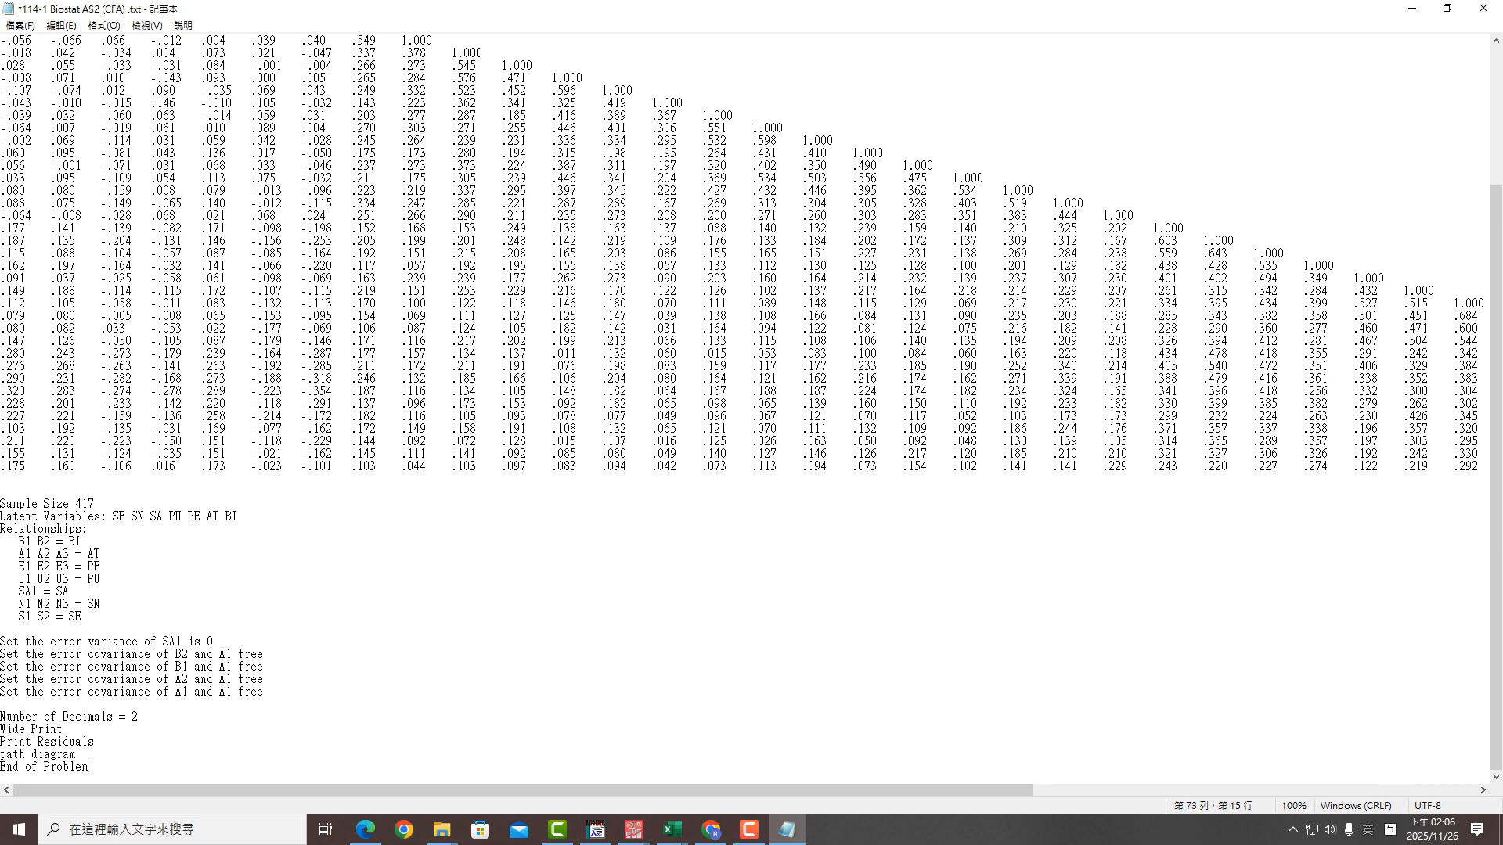
drag(19, 541, 81, 616)
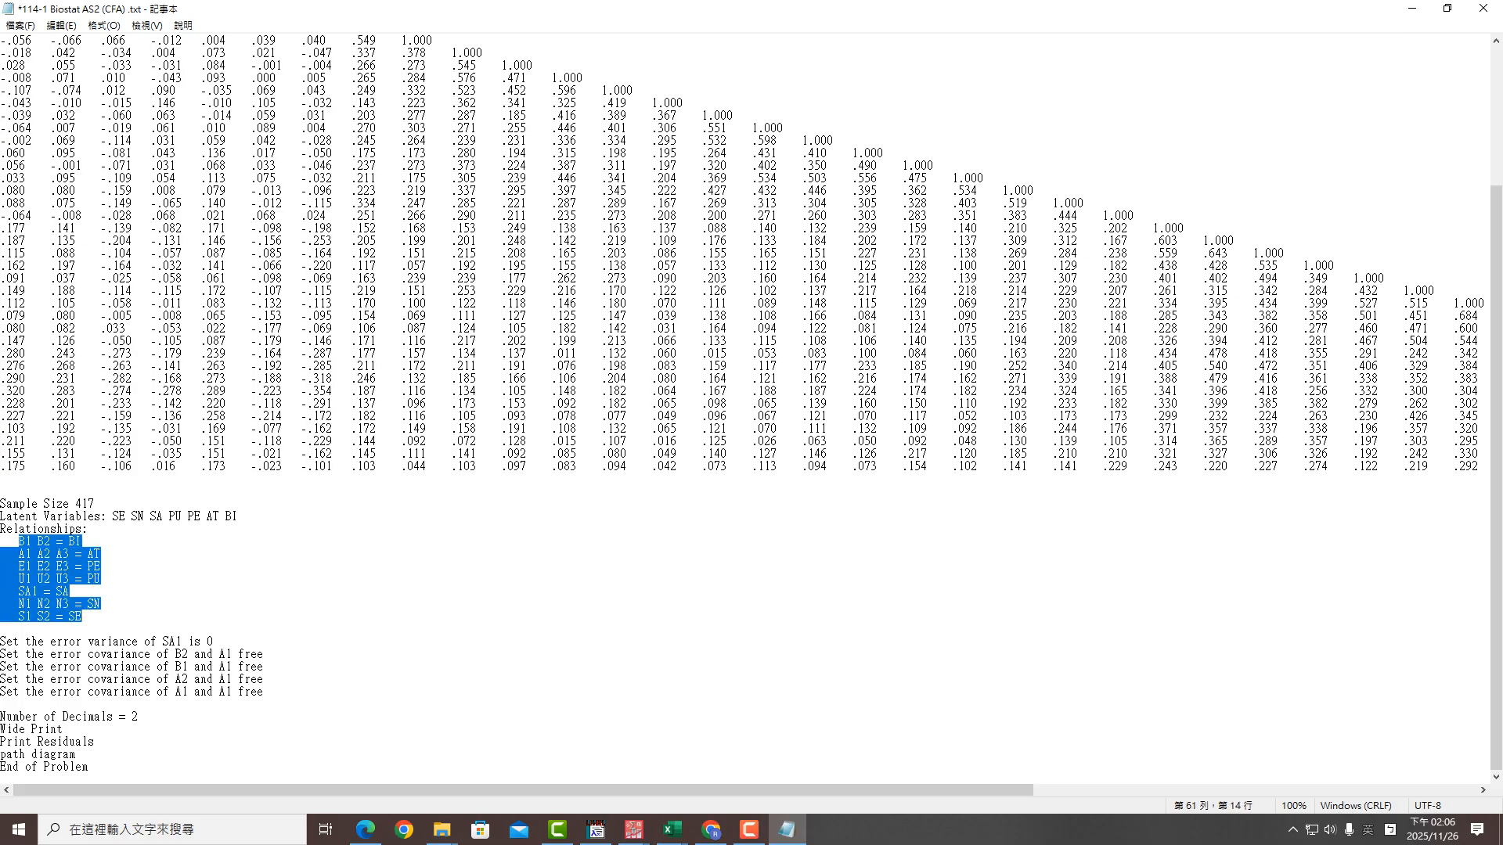
key(ctrl+v)
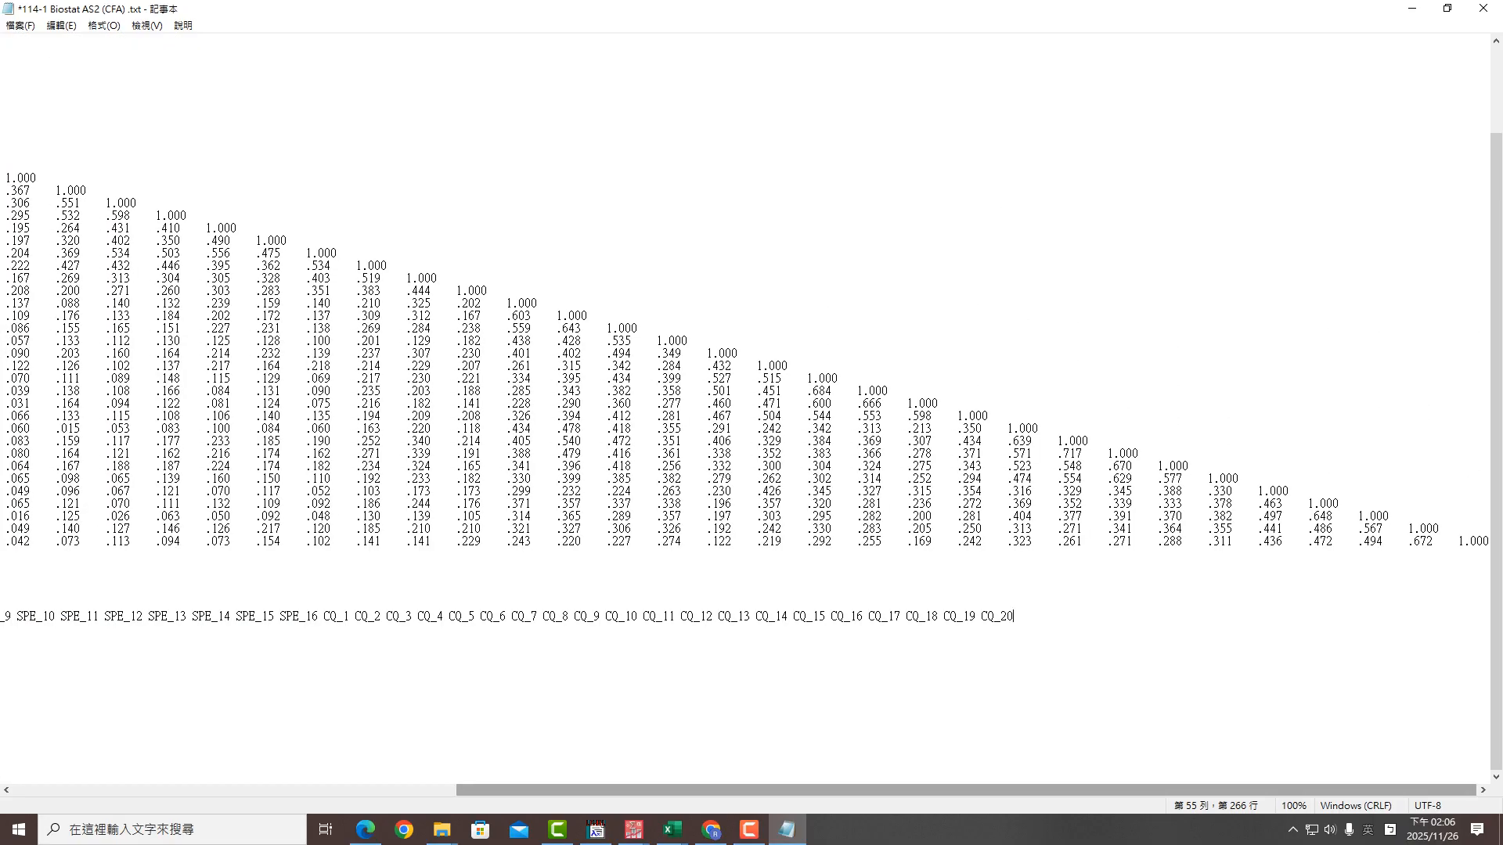
drag(627, 790, 176, 790)
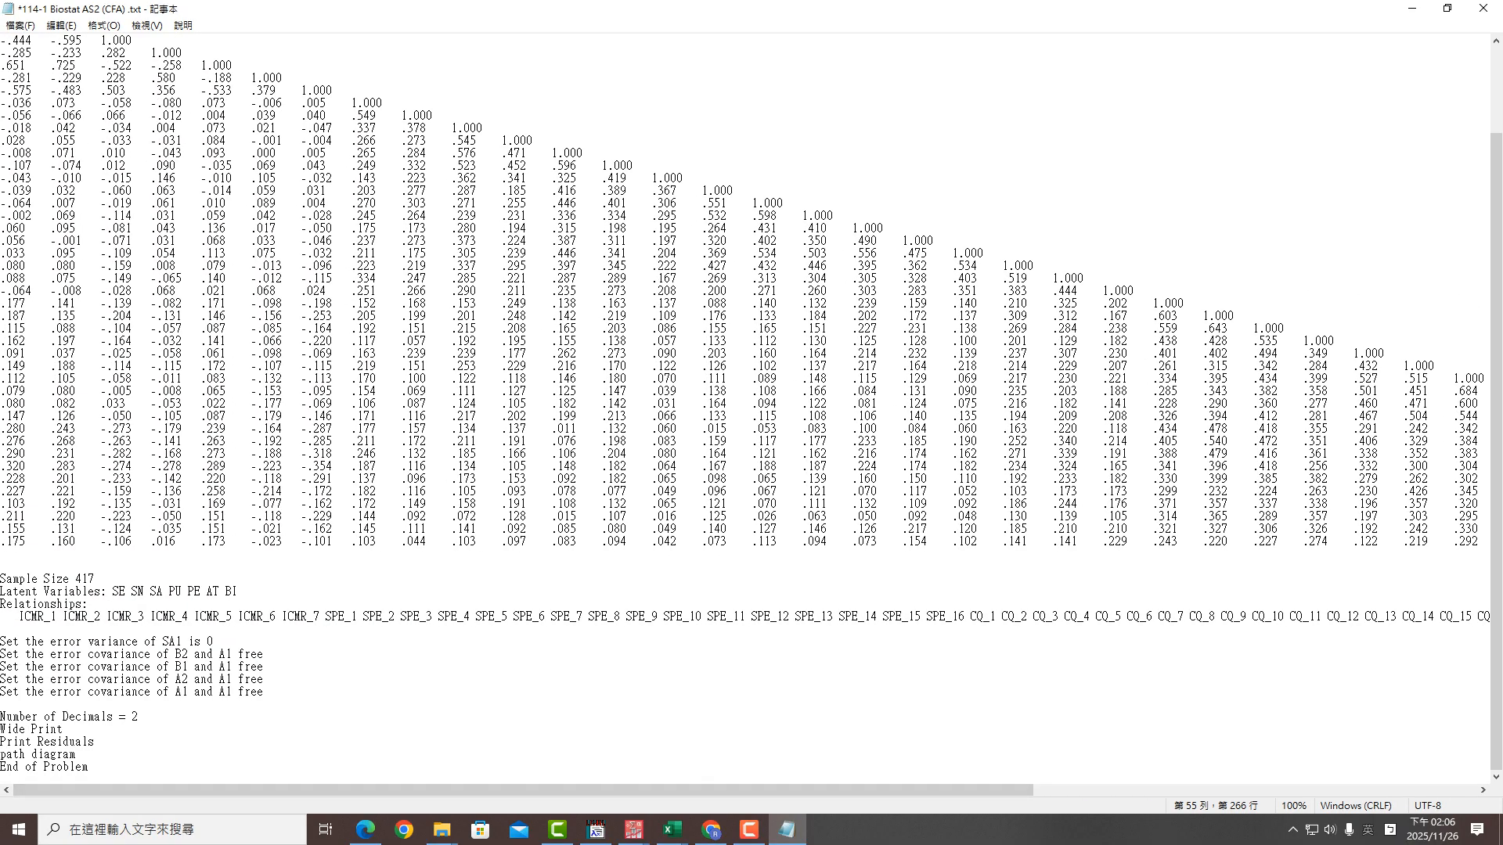
Replace the sample Latent Variables names with ICMR SPE CQ
click(118, 591)
drag(114, 591, 238, 591)
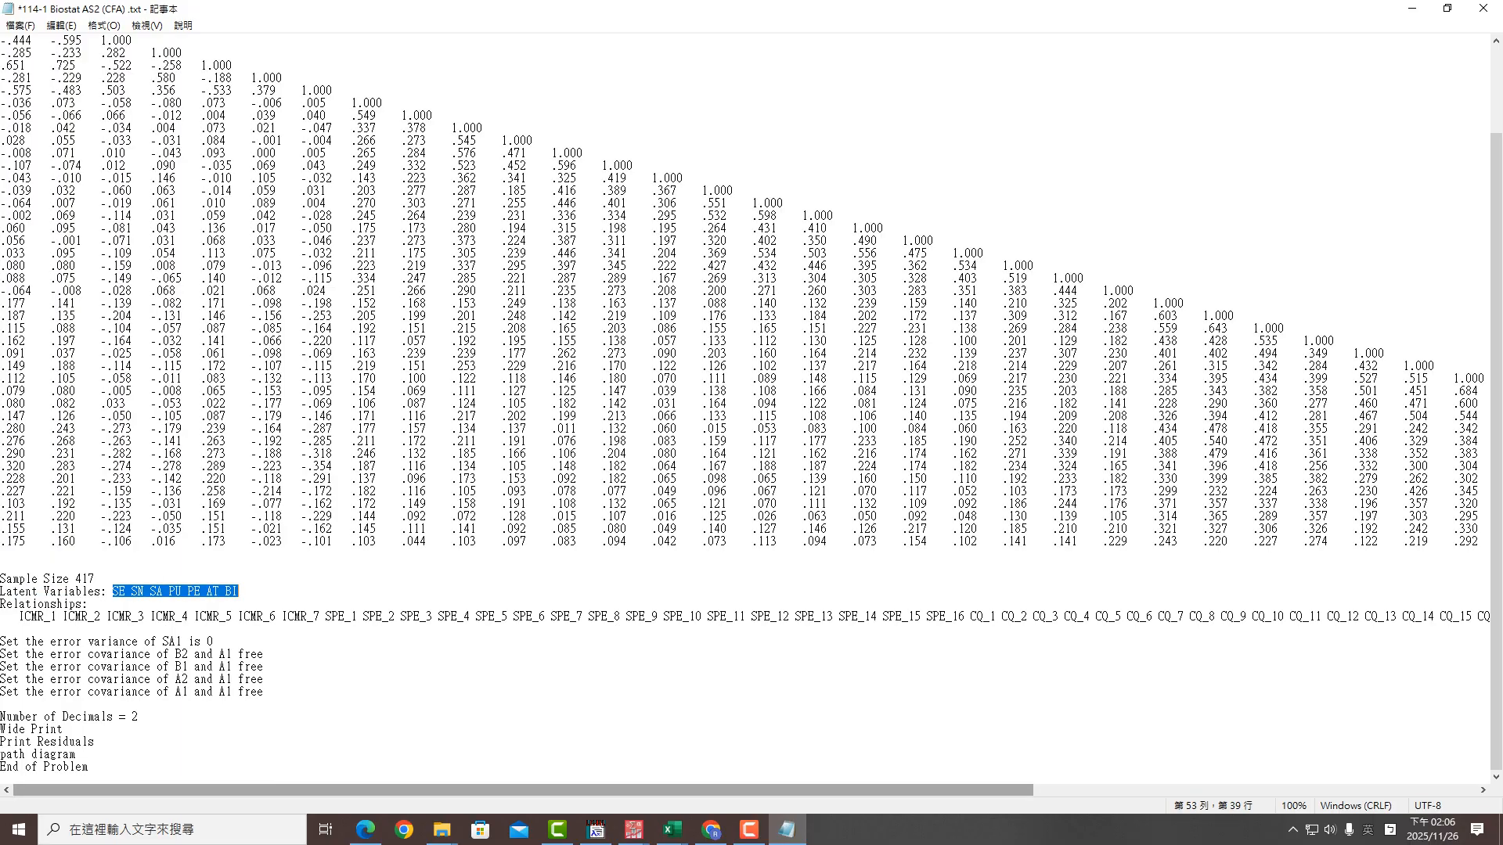
text(IC)
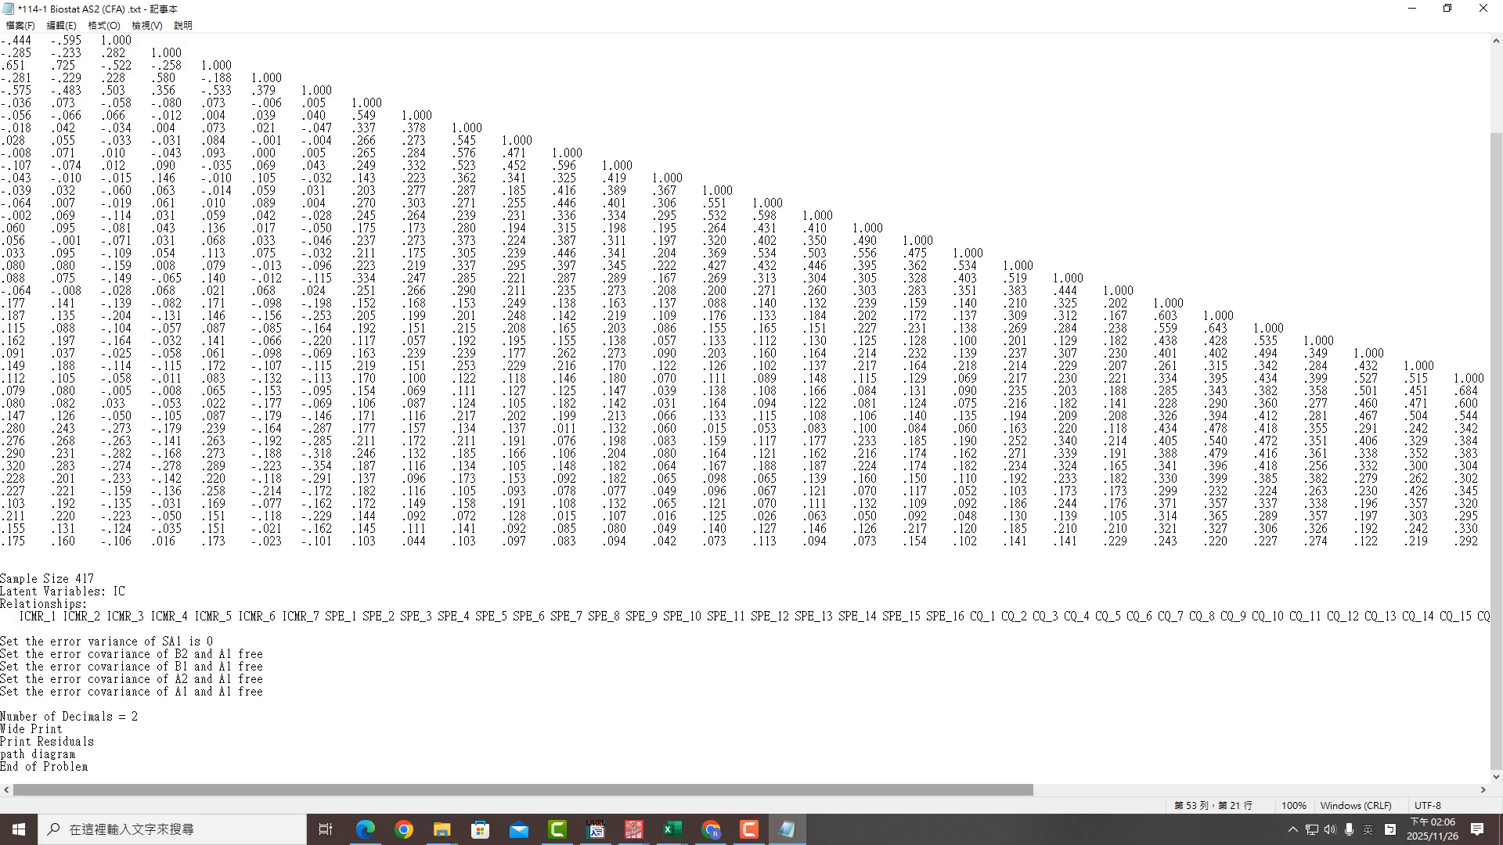
text(MR)
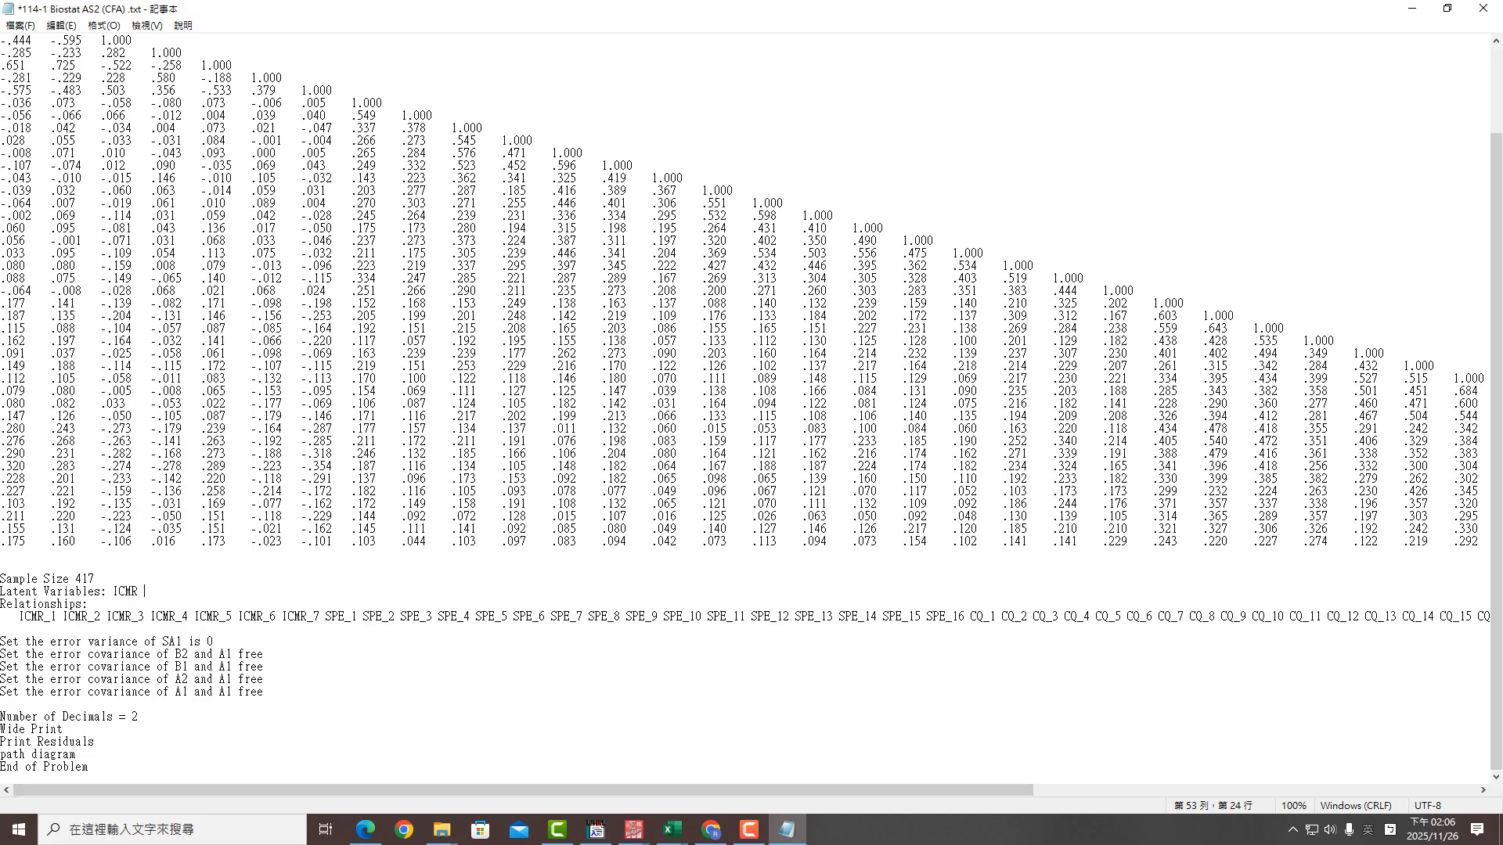
text(SPE)
text(CQ)
Switch to the Moodle course in Edge and examine the factor structure in the SRDA1 CFA figure of the 24 November - 30 November section
drag(595, 790, 806, 790)
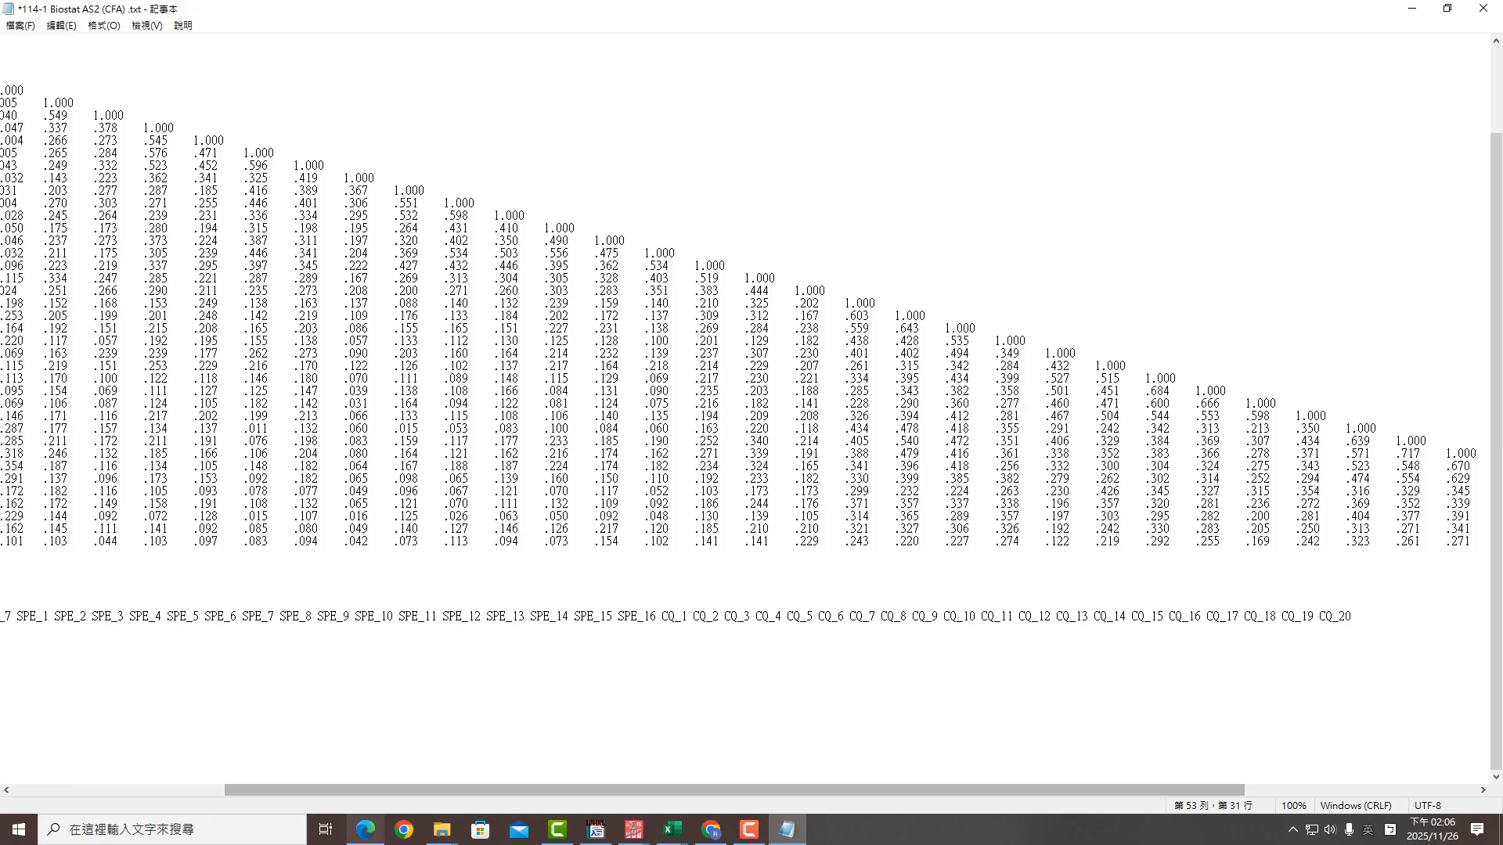
click(365, 830)
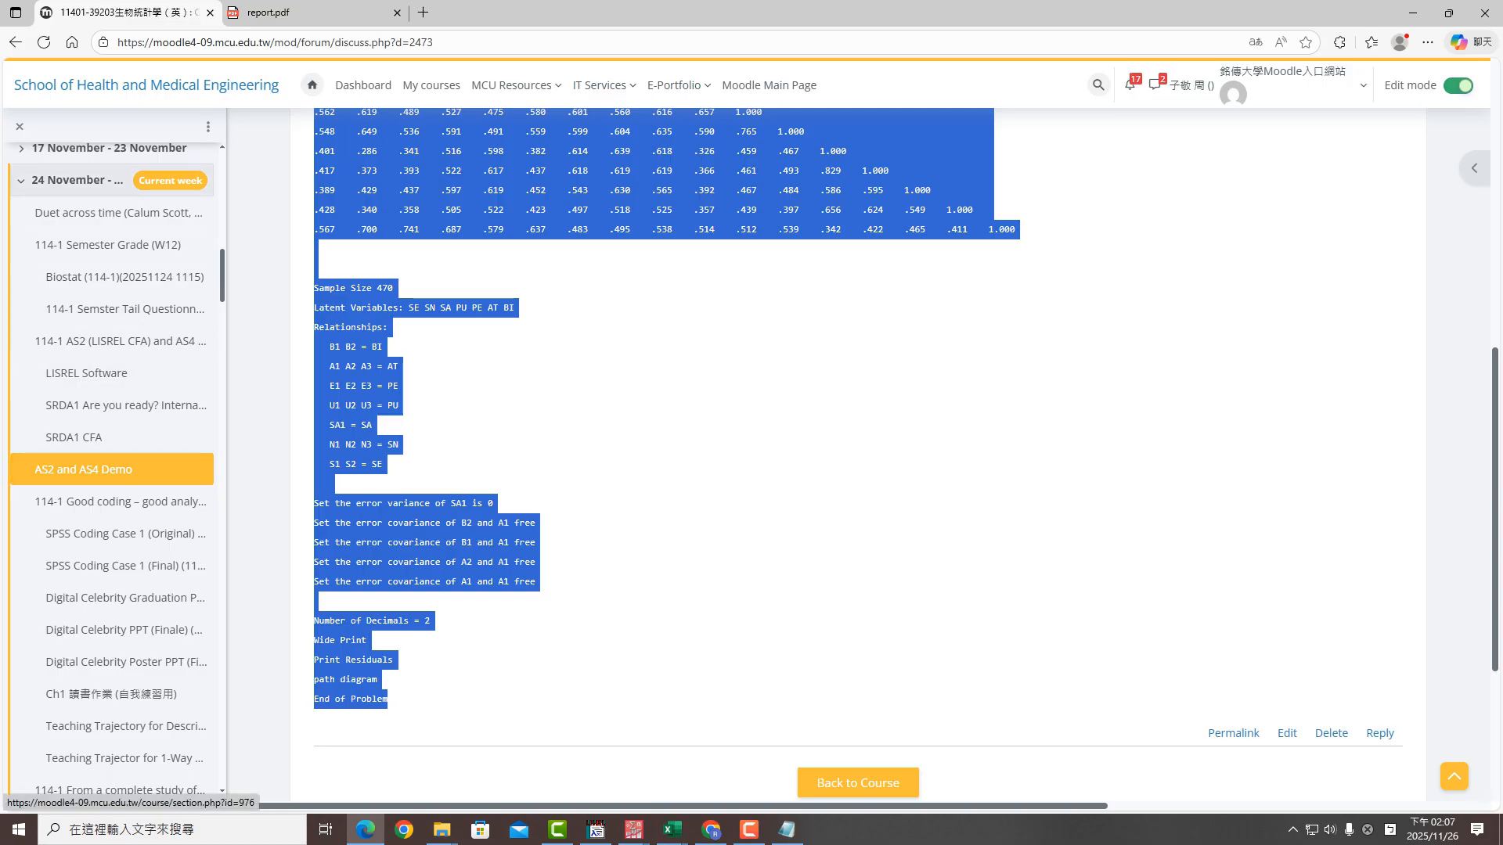
click(74, 180)
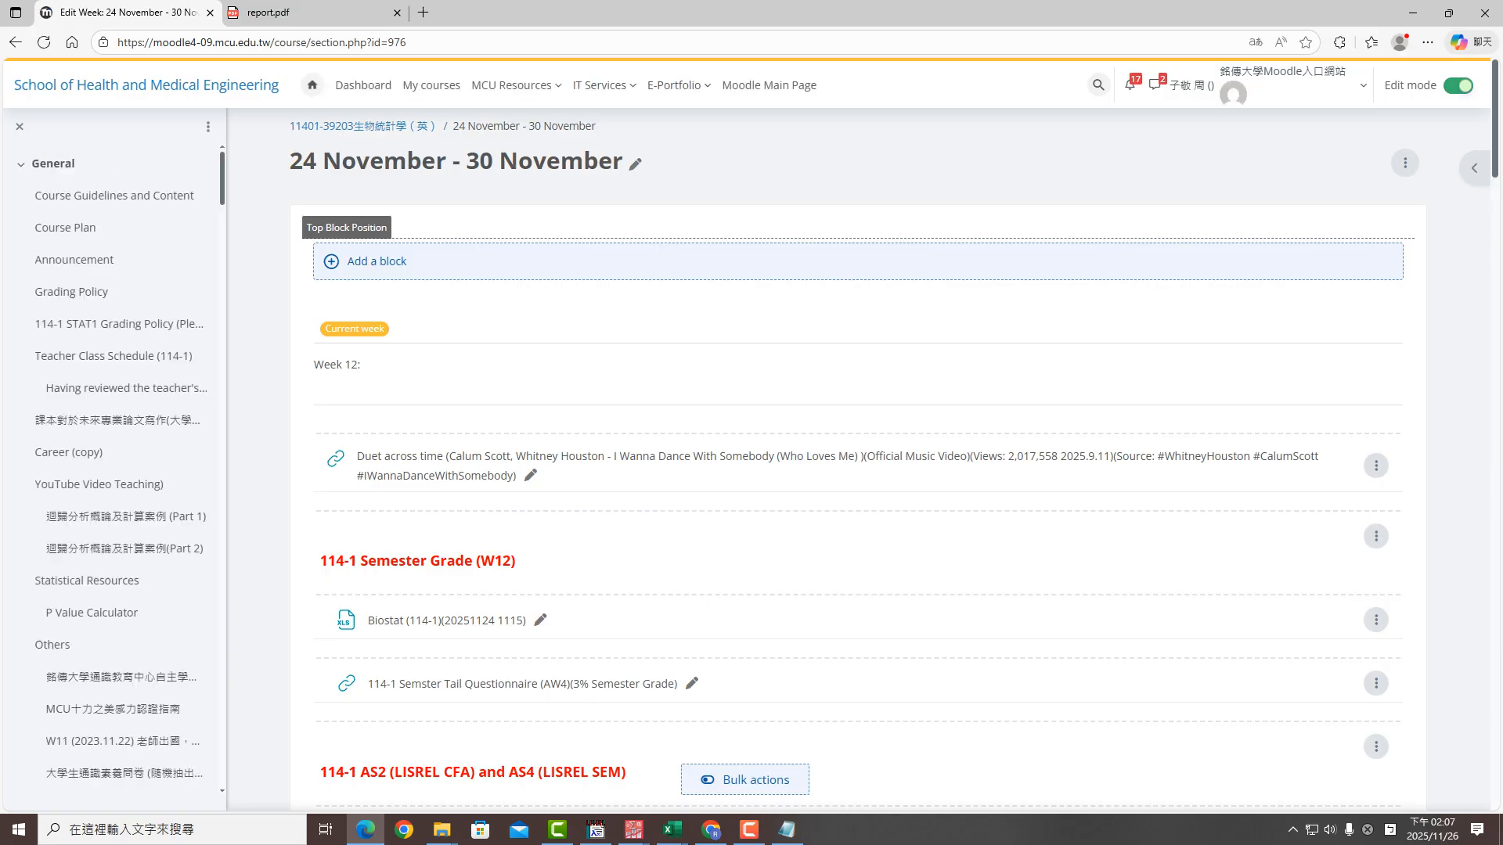
scroll(744, 540, down, 6)
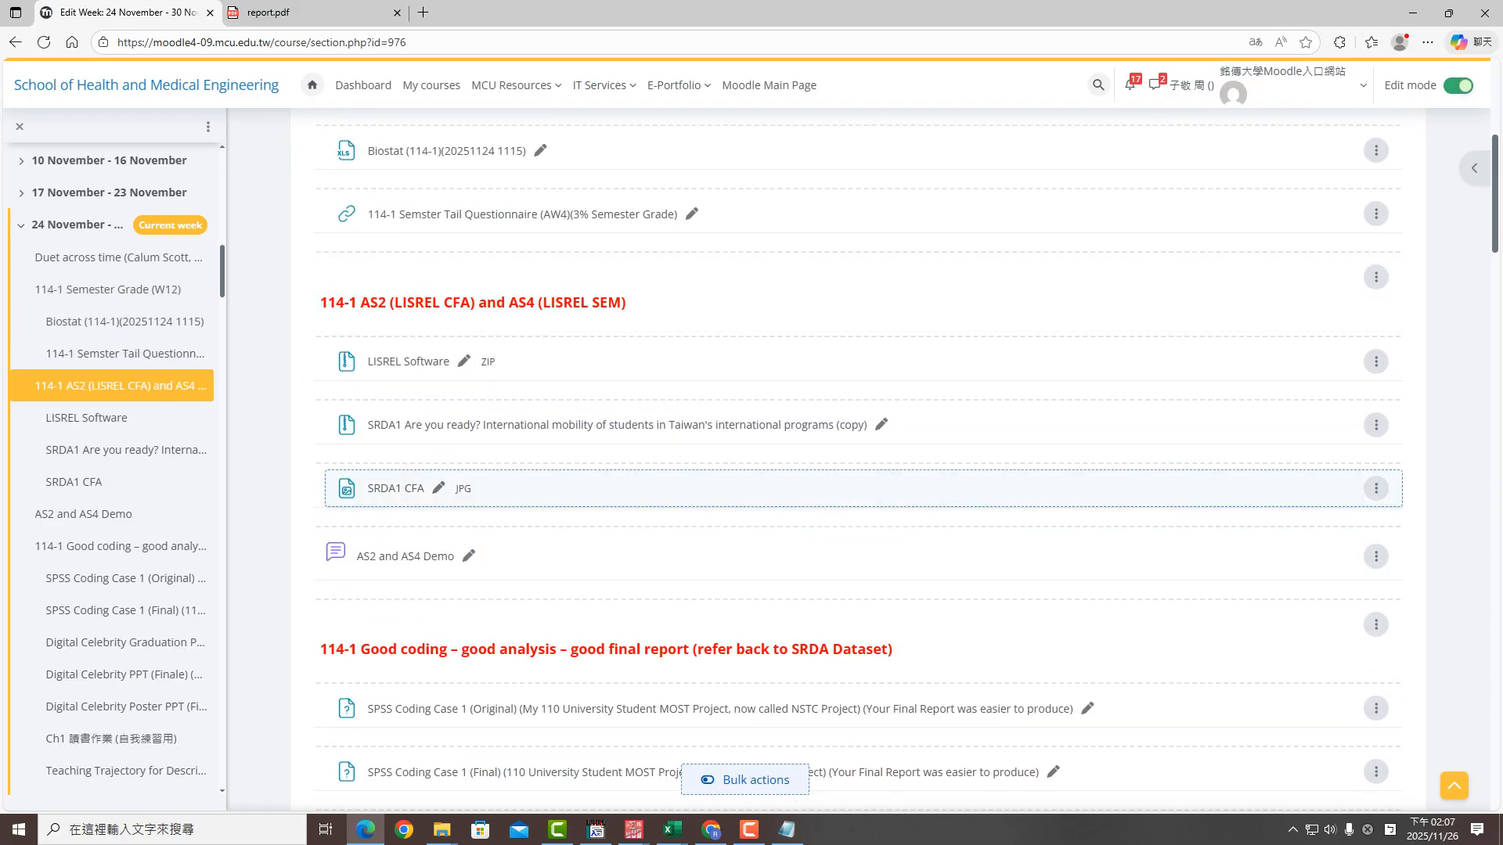
click(395, 489)
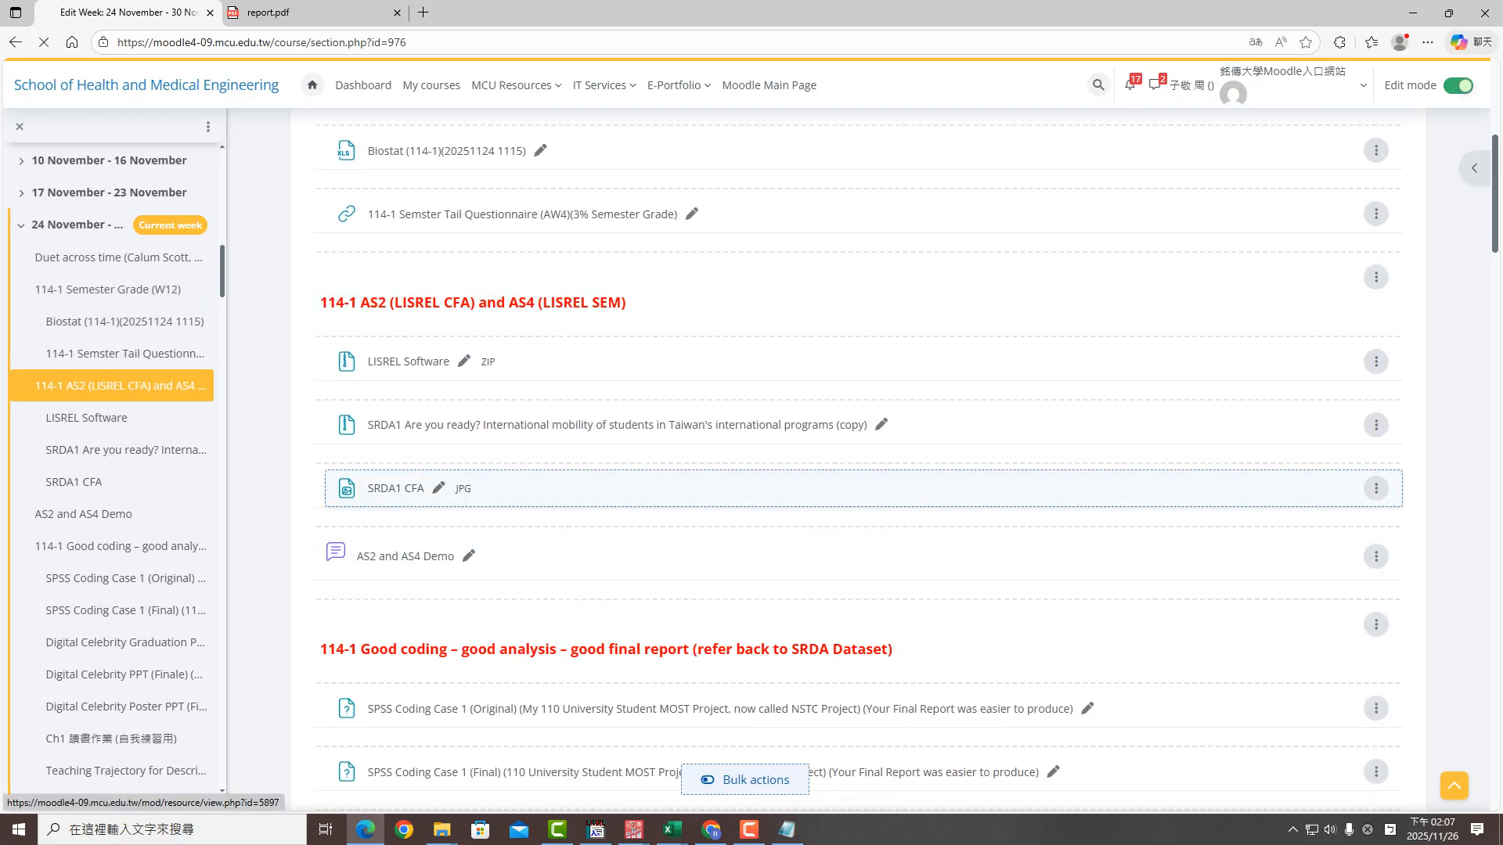
scroll(861, 470, down, 5)
scroll(861, 469, up, 1)
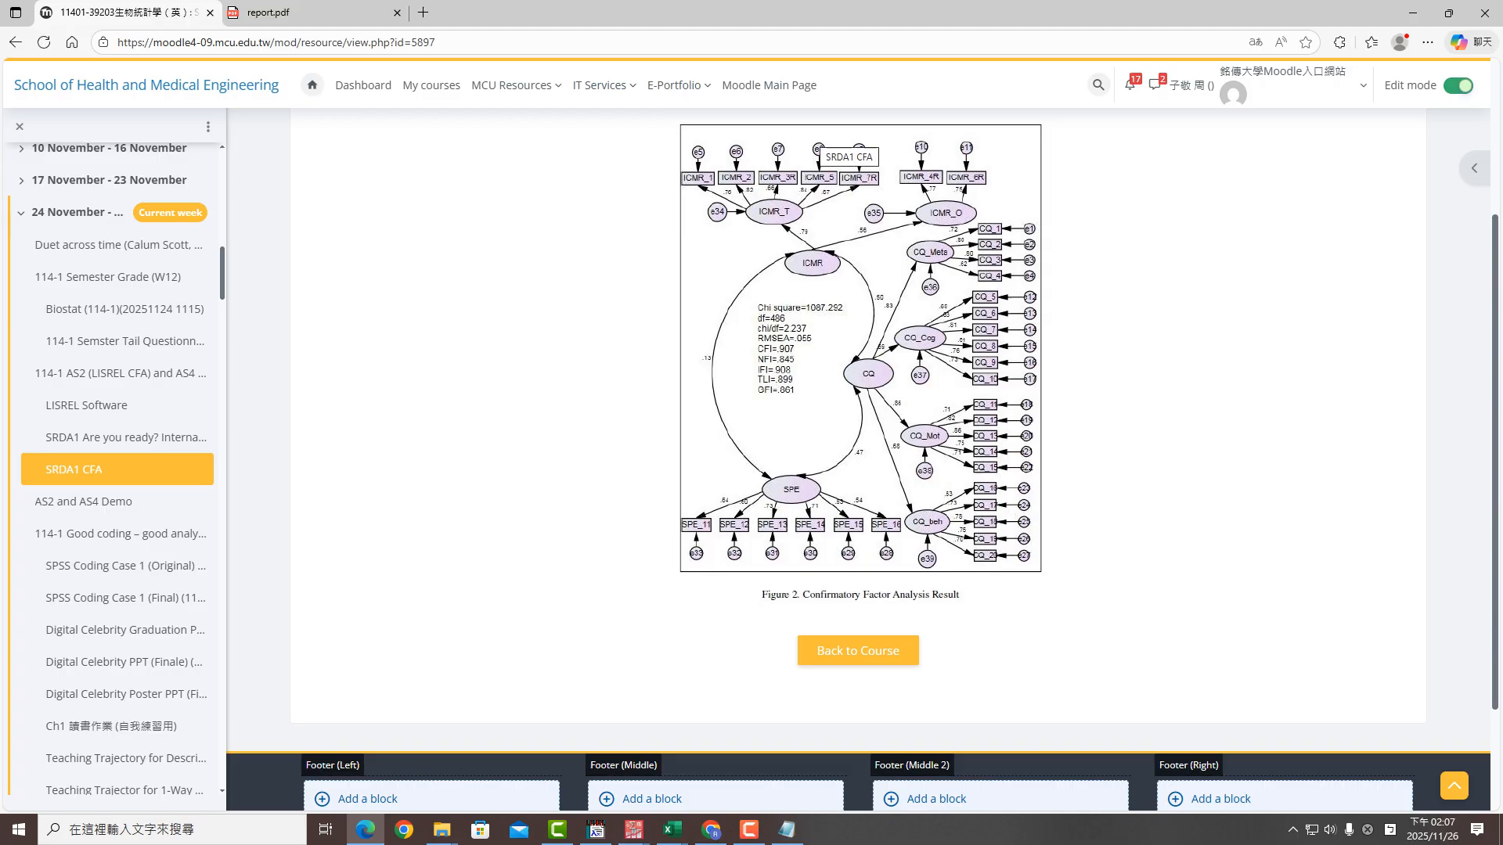
Return to Notepad, put ICMR_1 through ICMR_7 on their own Relationships line, and end that line with "= ICMR"
click(786, 830)
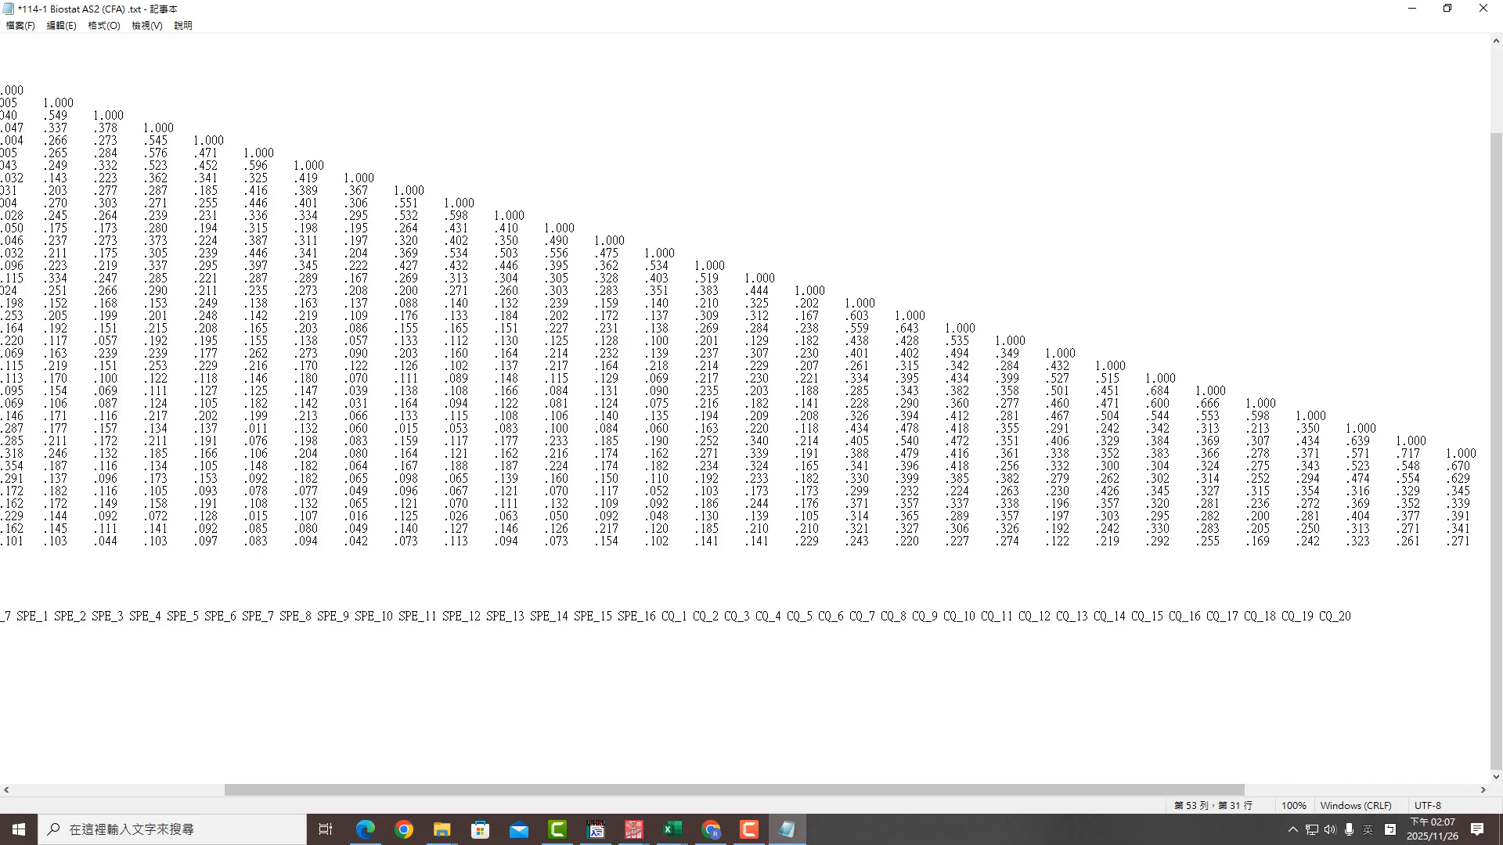
drag(736, 791, 523, 790)
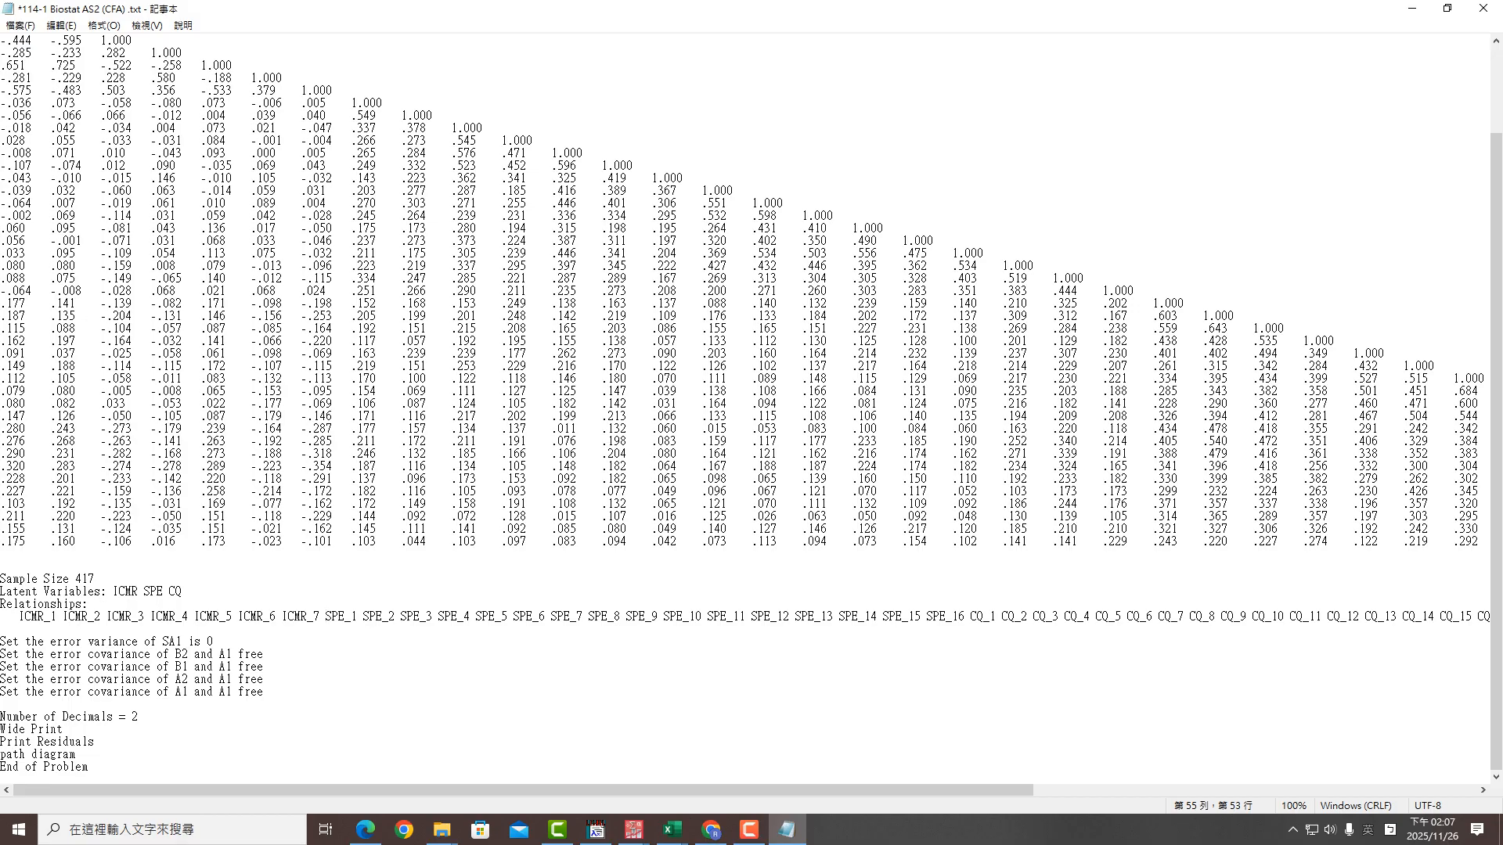
key(Return)
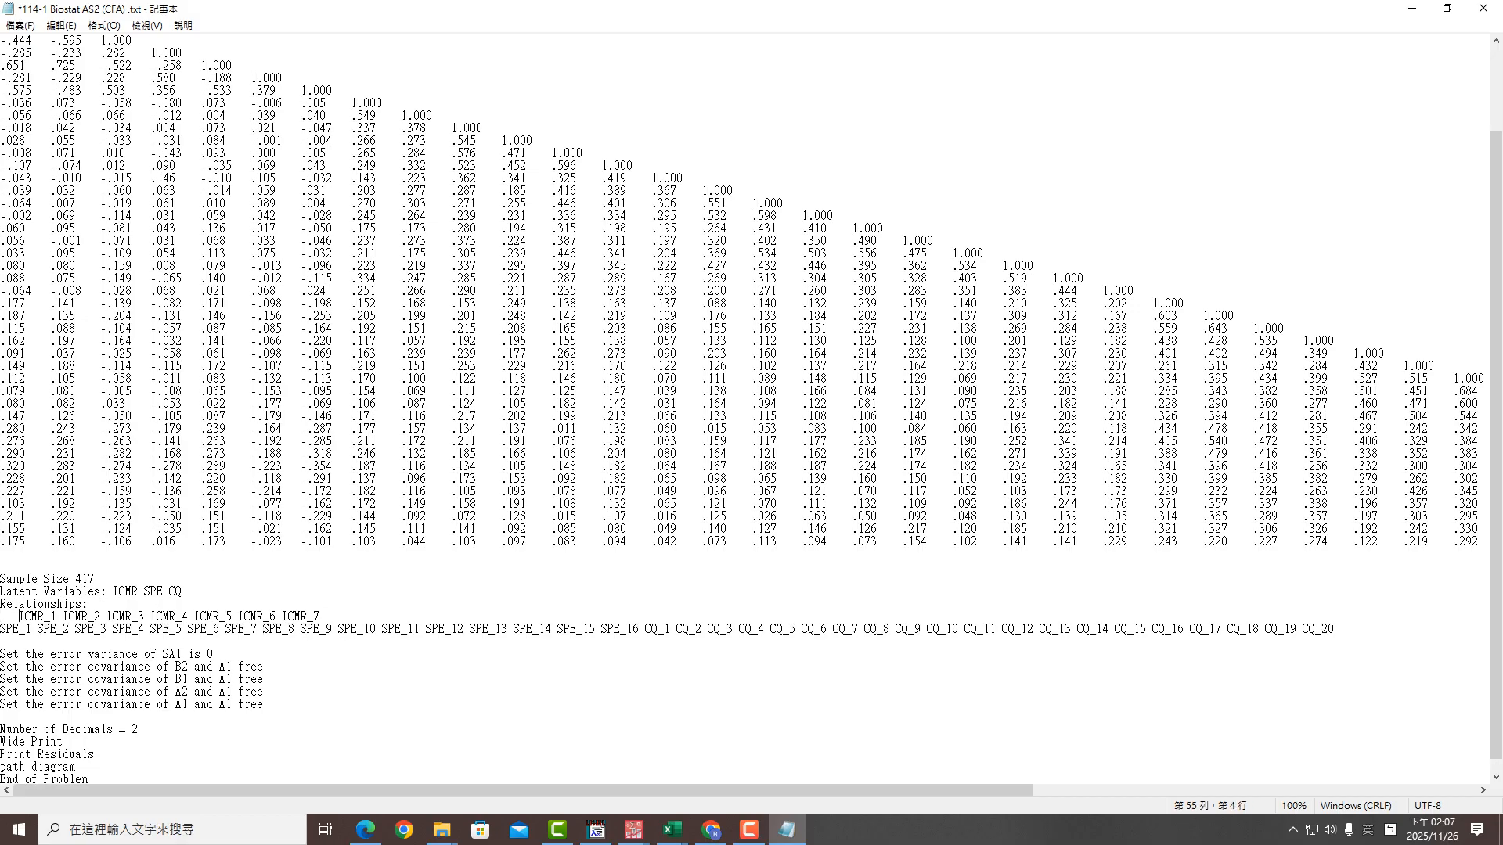
key(End)
key(BackSpace)
text(ICMR)
Indent the line starting with SPE_1 to match the ICMR line and insert "= SPE" after SPE_16
key(Left)
key(Left)
key(Left)
key(Left)
key(Left)
key(Left)
key(Left)
key(Left)
key(Left)
key(Left)
key(Left)
key(Left)
key(Left)
key(Left)
key(Left)
key(Left)
key(Left)
key(Left)
key(Left)
key(Left)
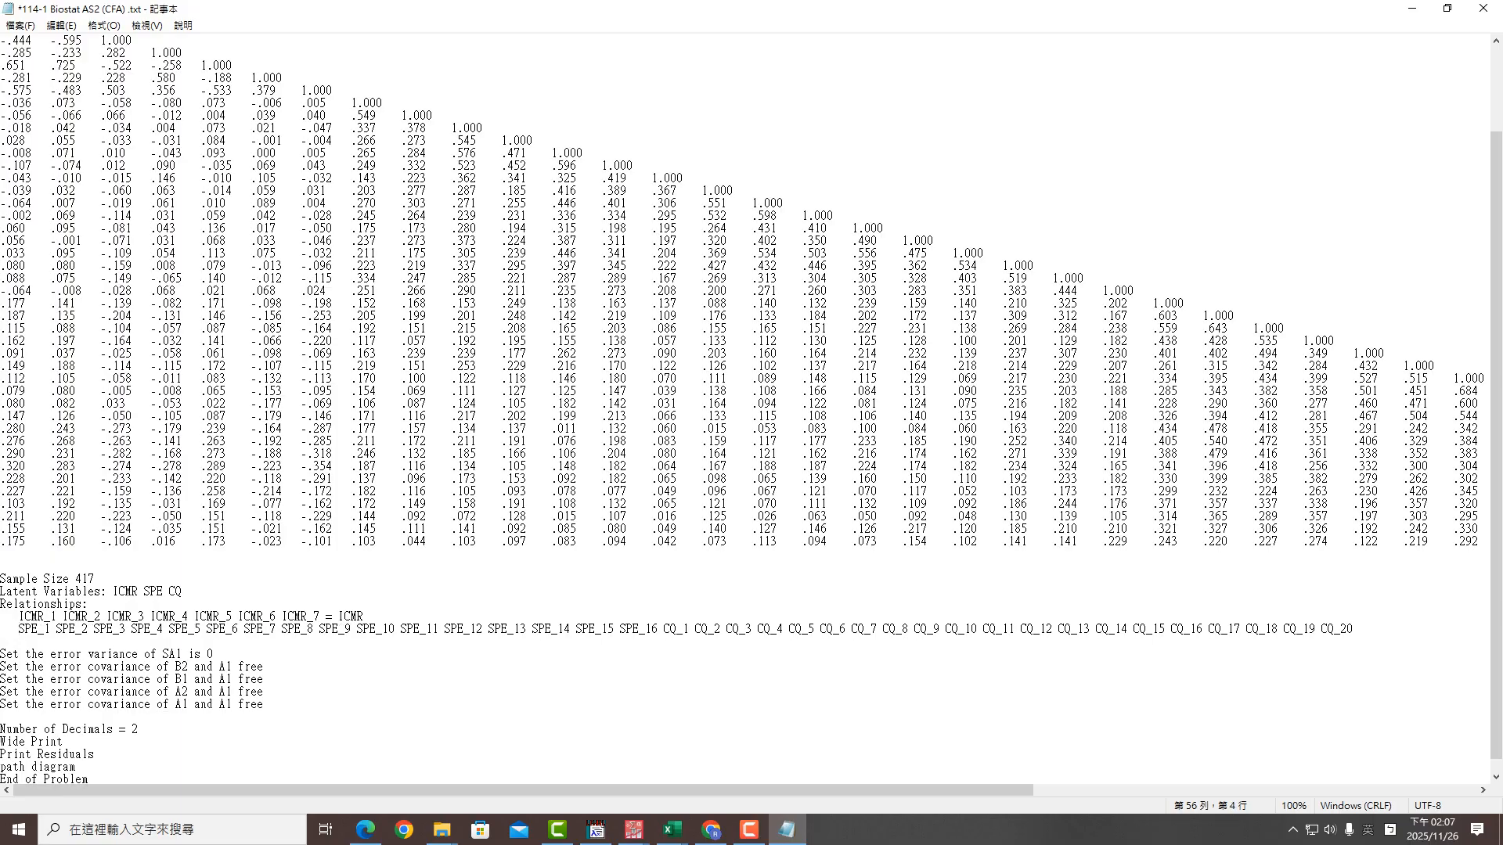
key(BackSpace)
key(Right)
key(Right)
key(Right)
key(Right)
key(Right)
key(Right)
key(Right)
key(Right)
key(Right)
key(Right)
key(Right)
key(Right)
key(Right)
key(Right)
key(Right)
key(Right)
key(Right)
key(Right)
key(Right)
key(Right)
key(Right)
key(Right)
key(Right)
key(Right)
key(Right)
key(Right)
key(Right)
key(Right)
key(Right)
key(Right)
key(Right)
key(Right)
key(Right)
key(Right)
key(Right)
key(Right)
key(Right)
key(Right)
key(Right)
key(Right)
text(= )
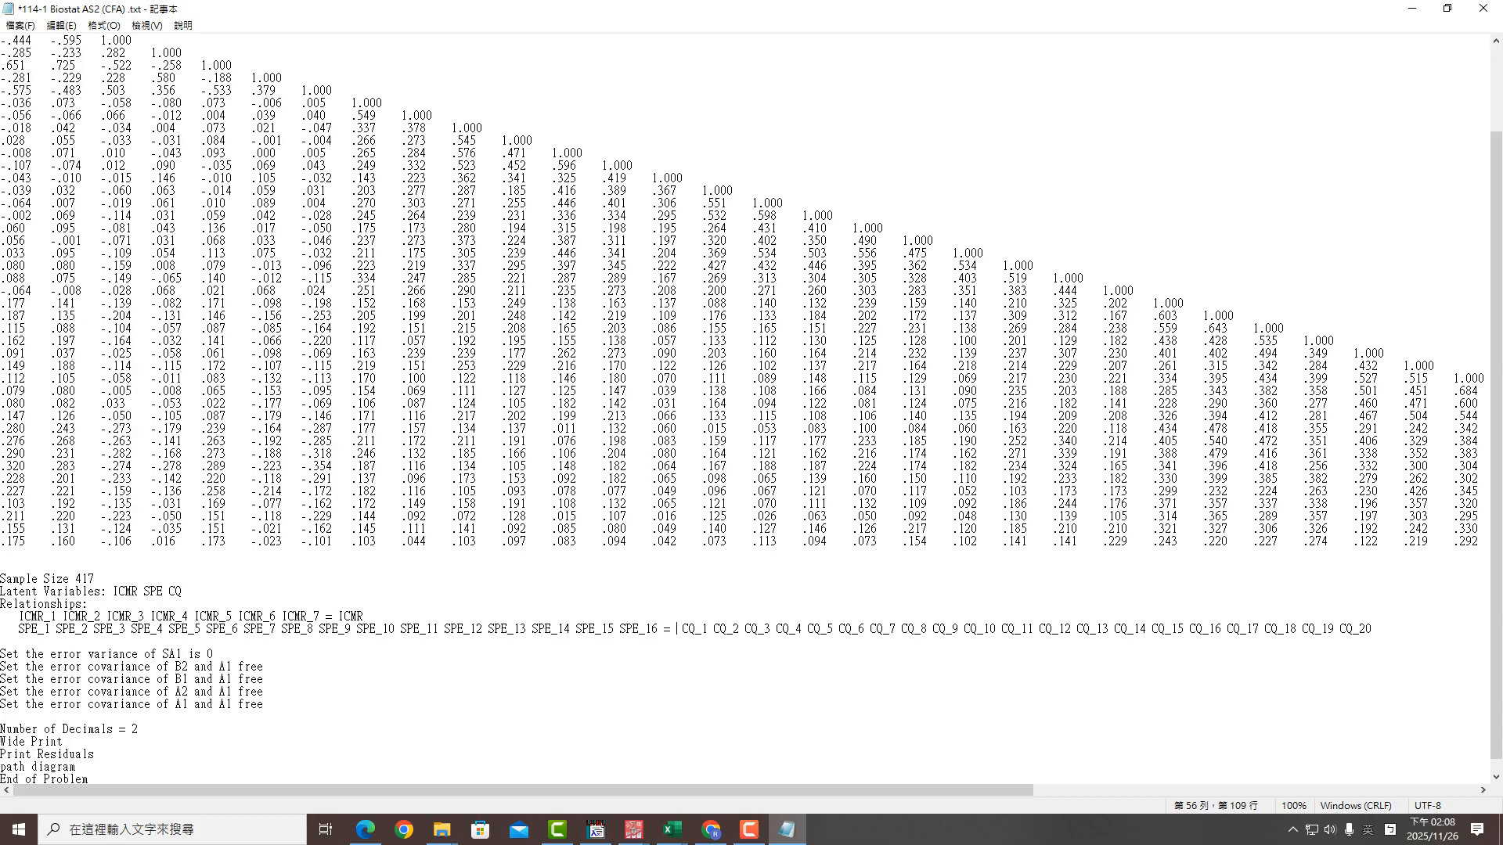
text(SPE)
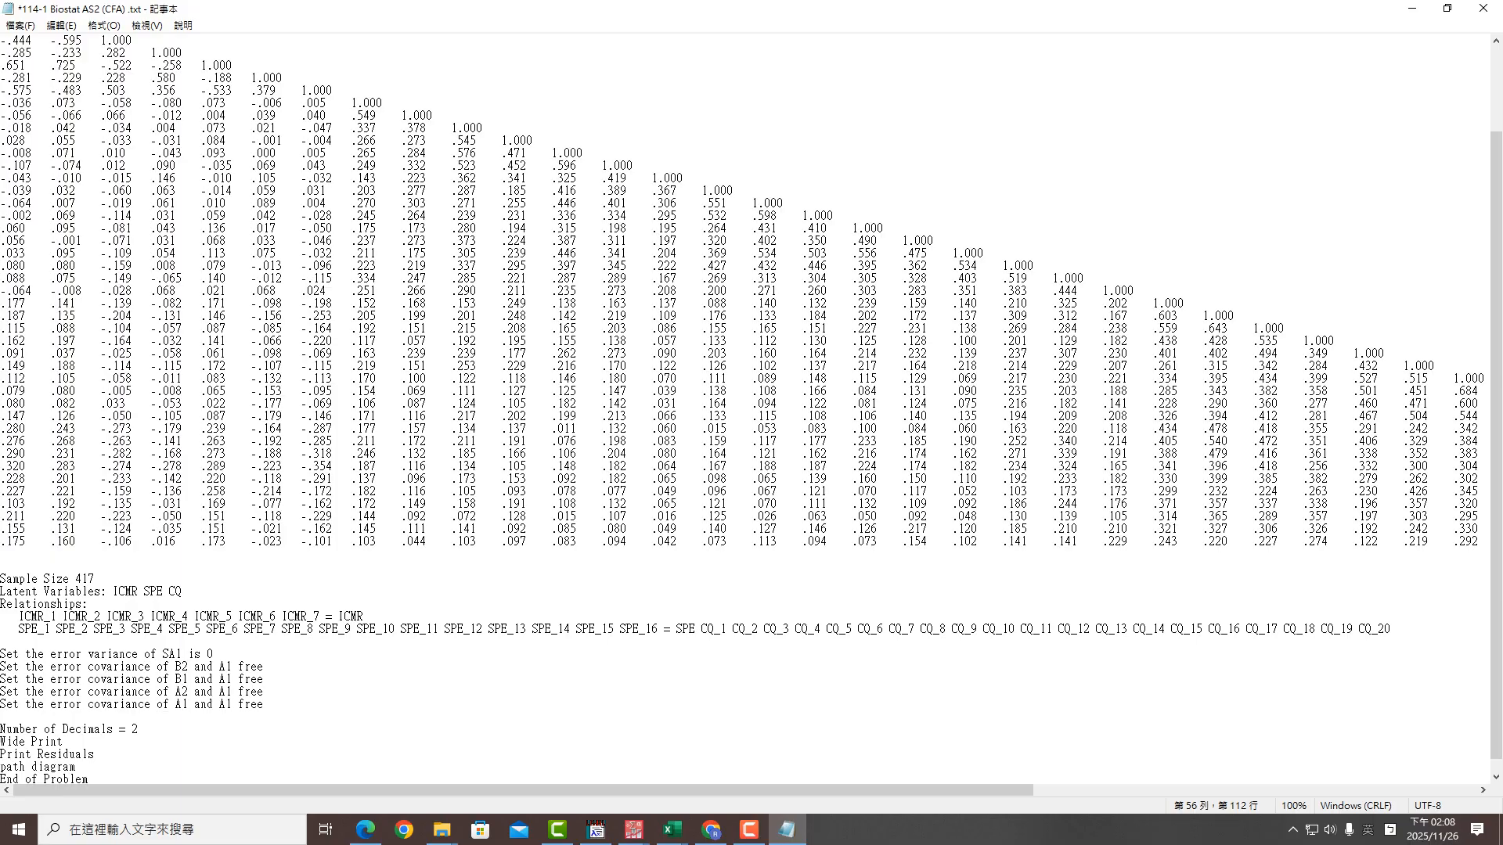
Move CQ_1 through CQ_20 to their own indented Relationships line and end it with "= CQ"
key(Return)
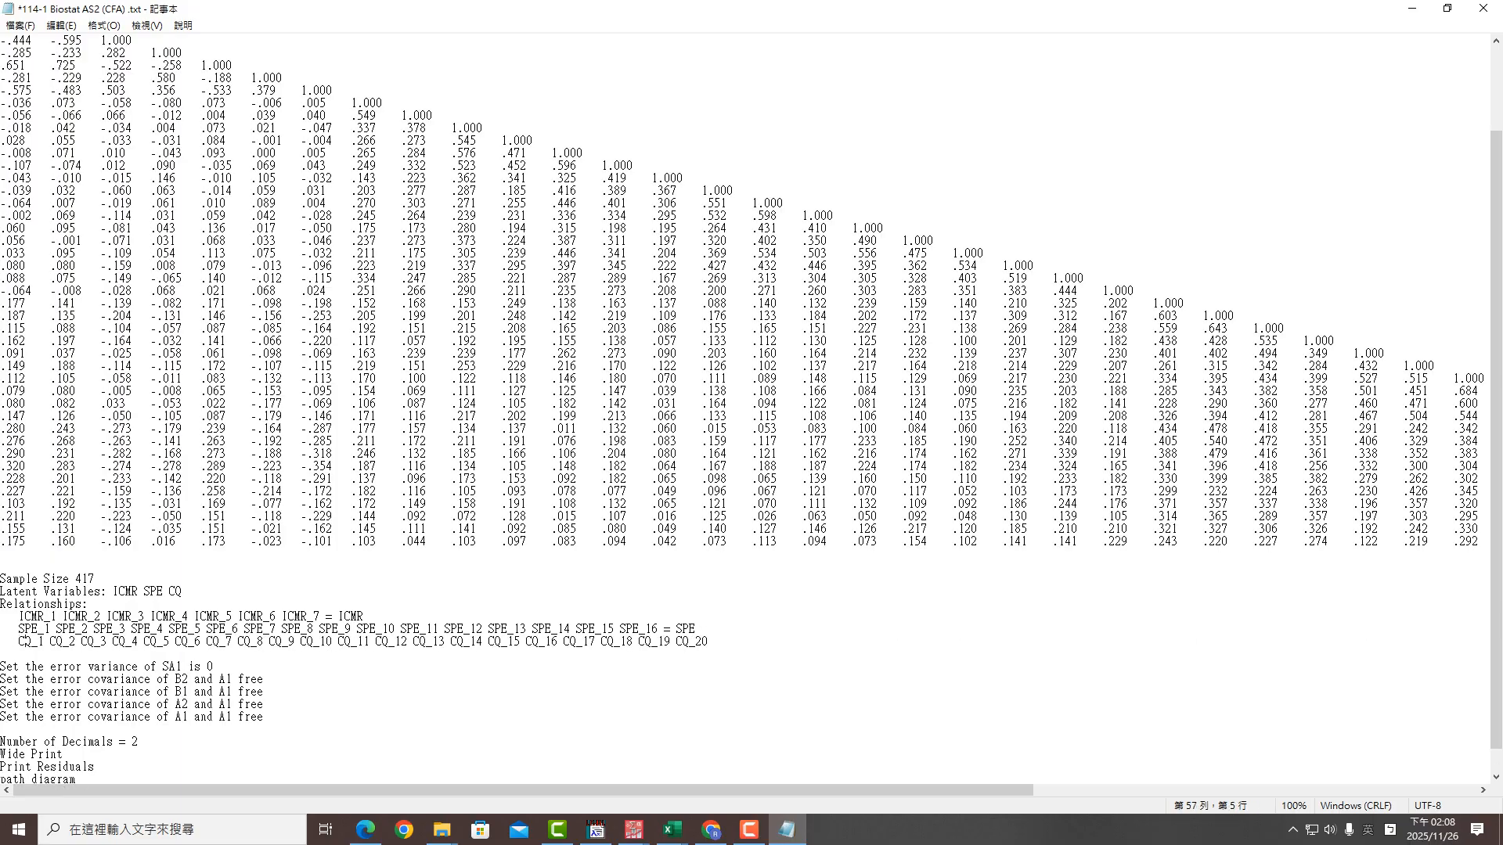
key(Right)
key(Right)
key(Right)
key(Right)
key(Right)
key(Right)
key(Right)
key(Right)
key(Right)
key(Right)
key(Right)
key(Right)
key(Right)
key(Right)
key(Right)
key(Right)
key(Right)
key(Right)
key(Right)
key(Right)
key(Right)
key(Right)
key(Right)
key(Right)
key(Right)
key(Right)
key(Right)
key(Right)
key(Right)
key(Right)
key(Right)
key(Right)
key(Right)
key(Right)
key(Right)
key(Right)
key(Right)
key(Right)
key(Right)
key(Right)
key(Right)
key(Right)
key(Right)
key(Right)
key(Right)
key(Right)
key(Right)
key(Right)
key(Right)
key(Right)
key(Right)
text(CQ)
Save the syntax file, and save it again as 114-1 Biostat AS2 (CFA) .txt in the AS2 (CFA) folder, replacing the existing file
click(19, 25)
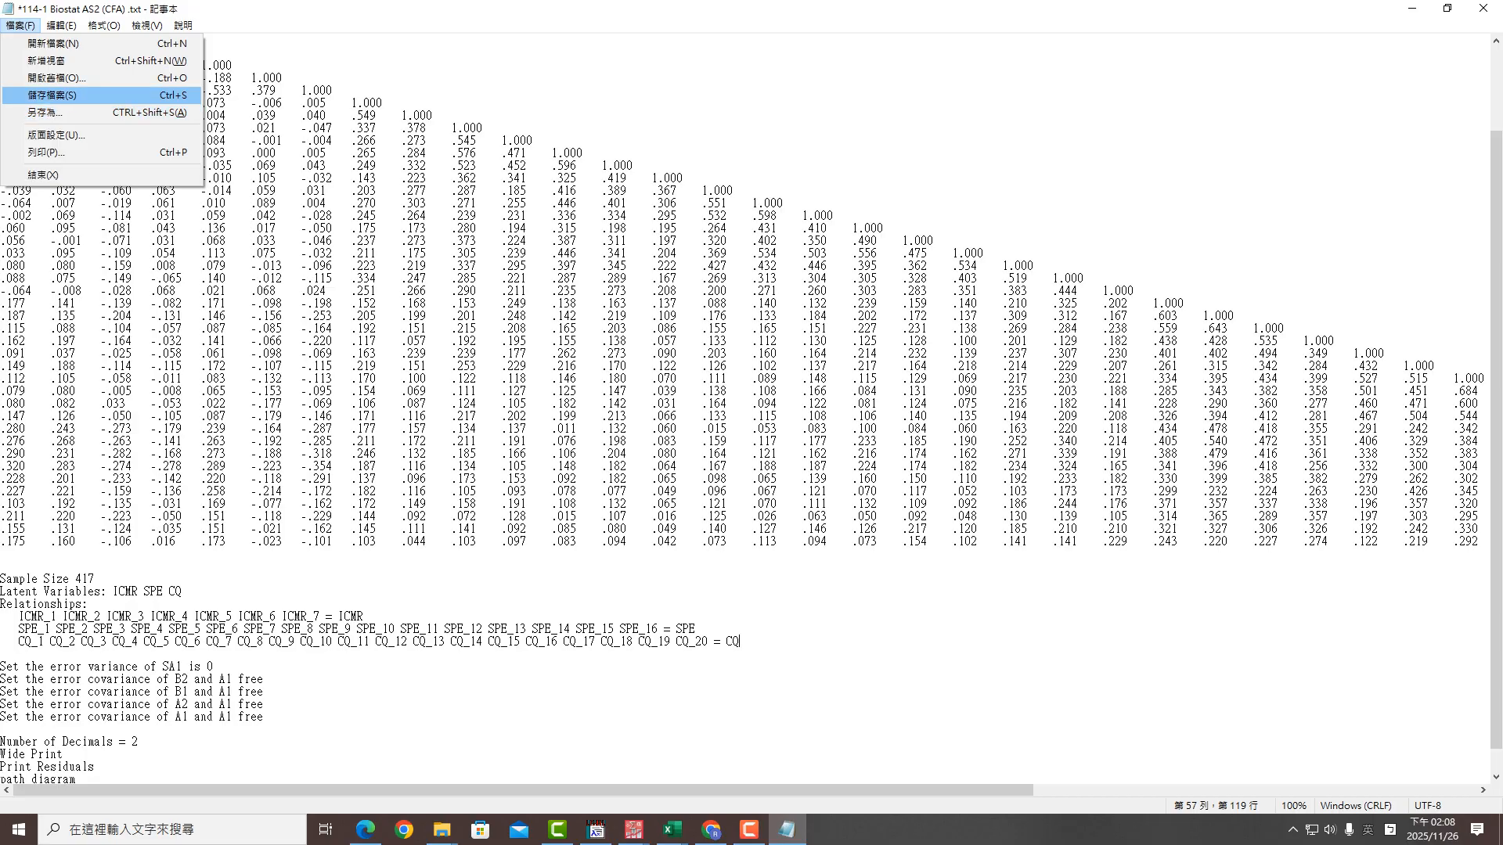
key(Return)
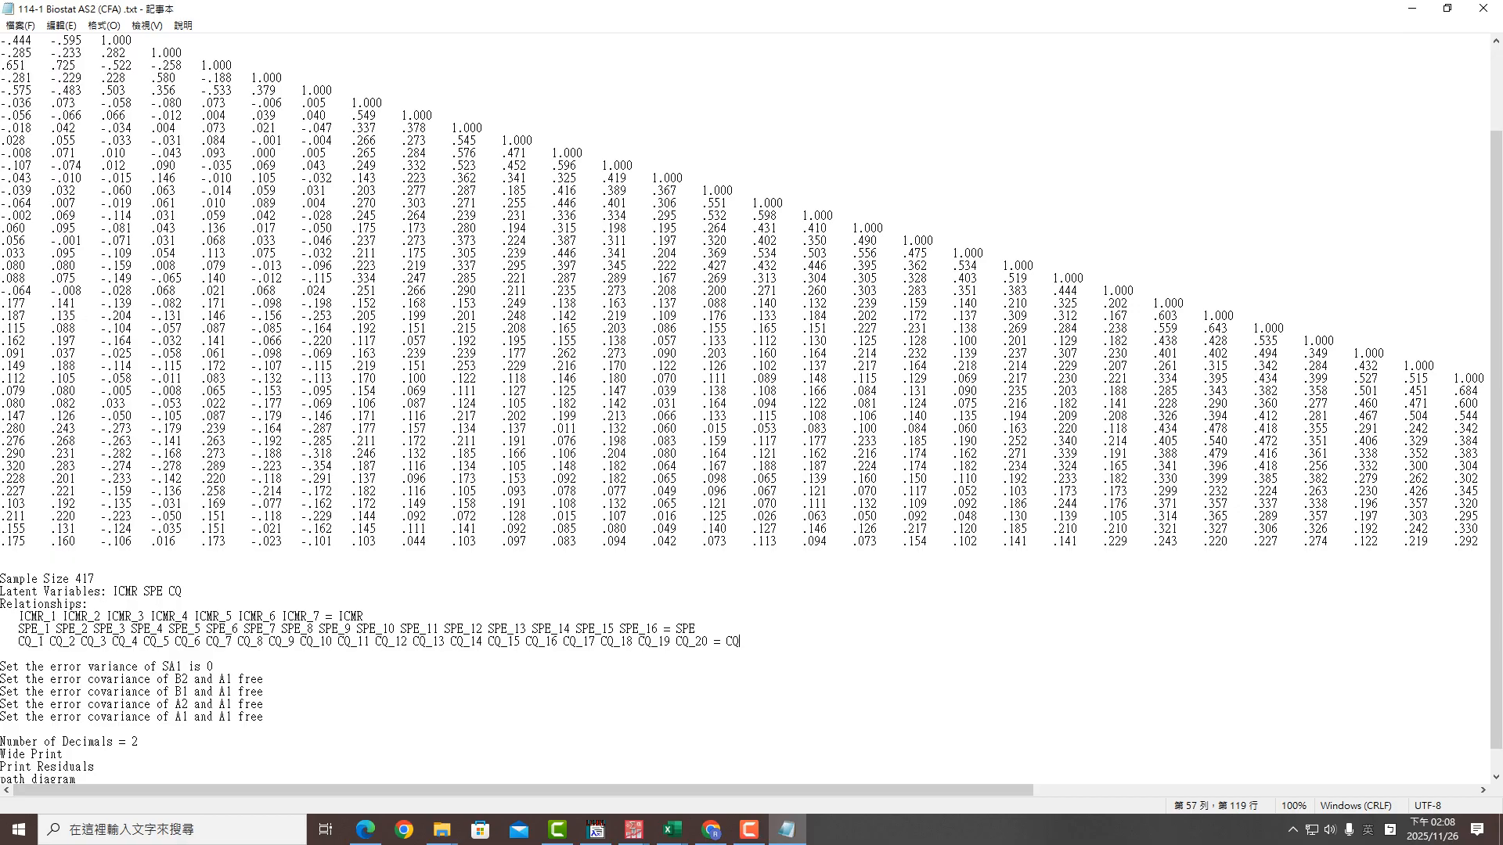
key(alt)
key(f)
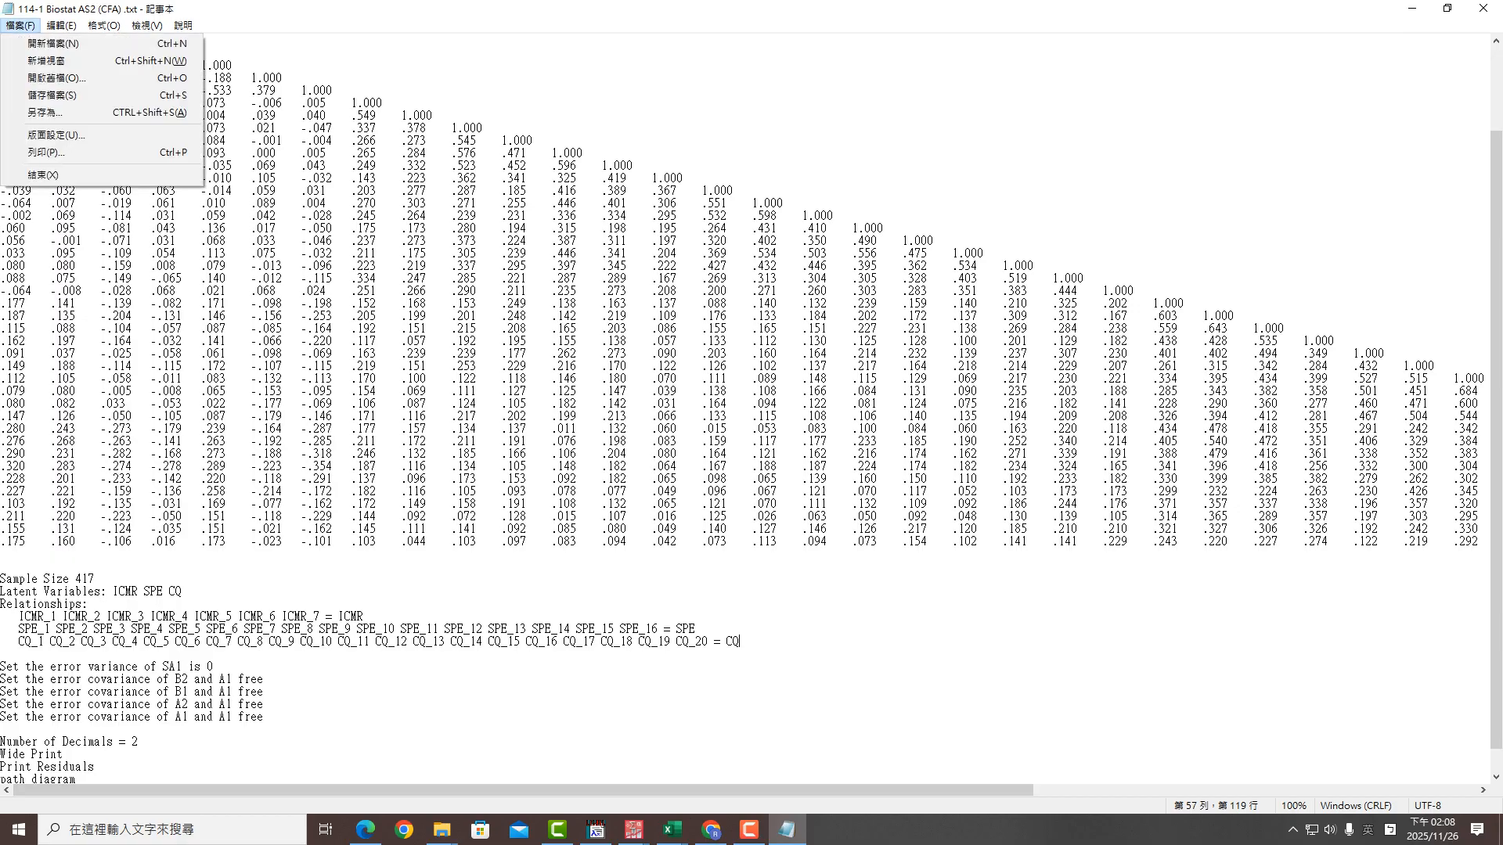
key(Down)
key(Return)
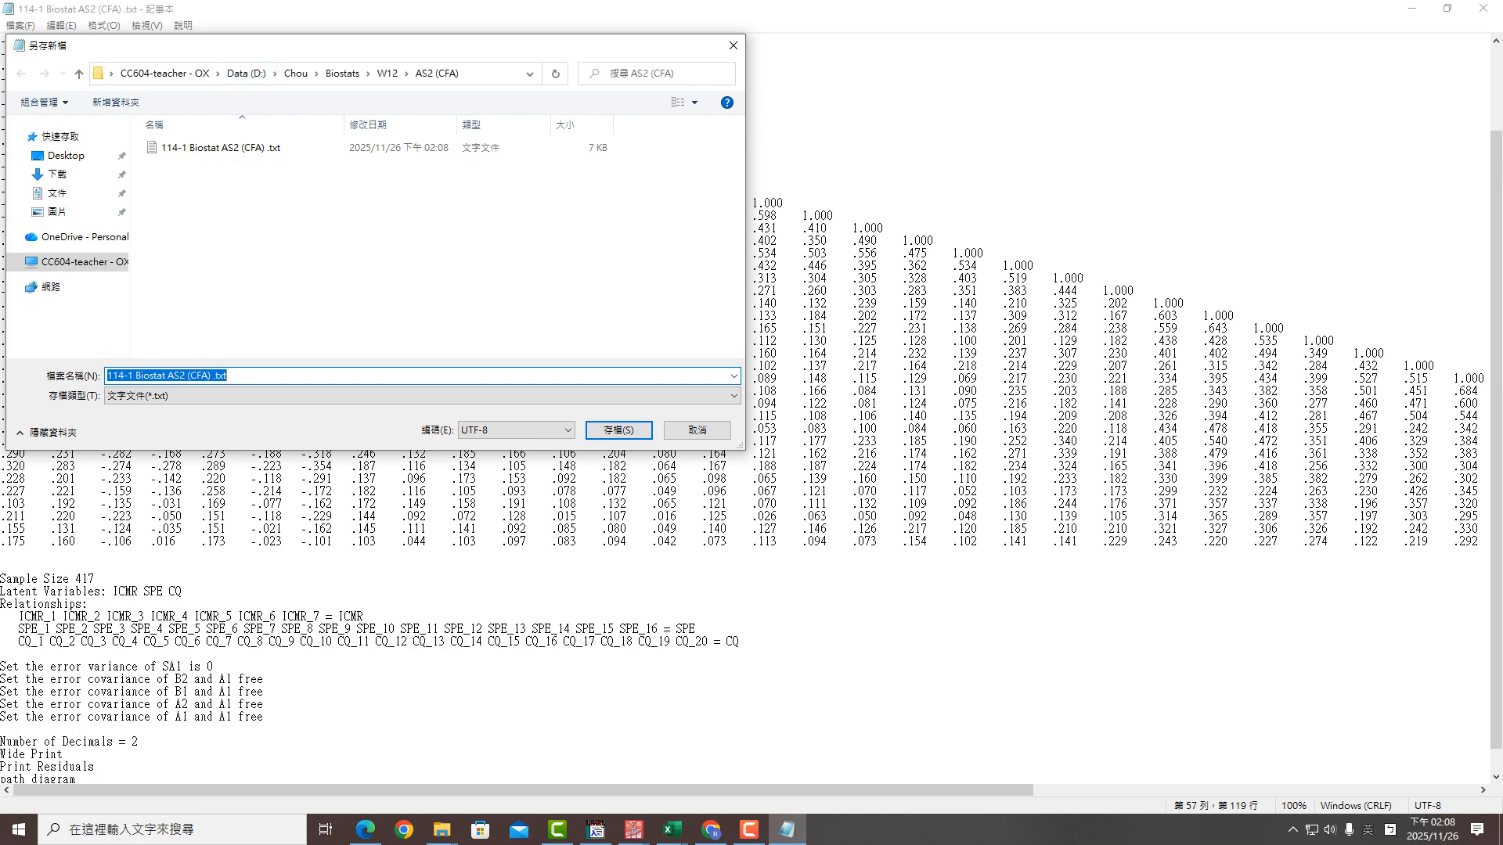
click(619, 430)
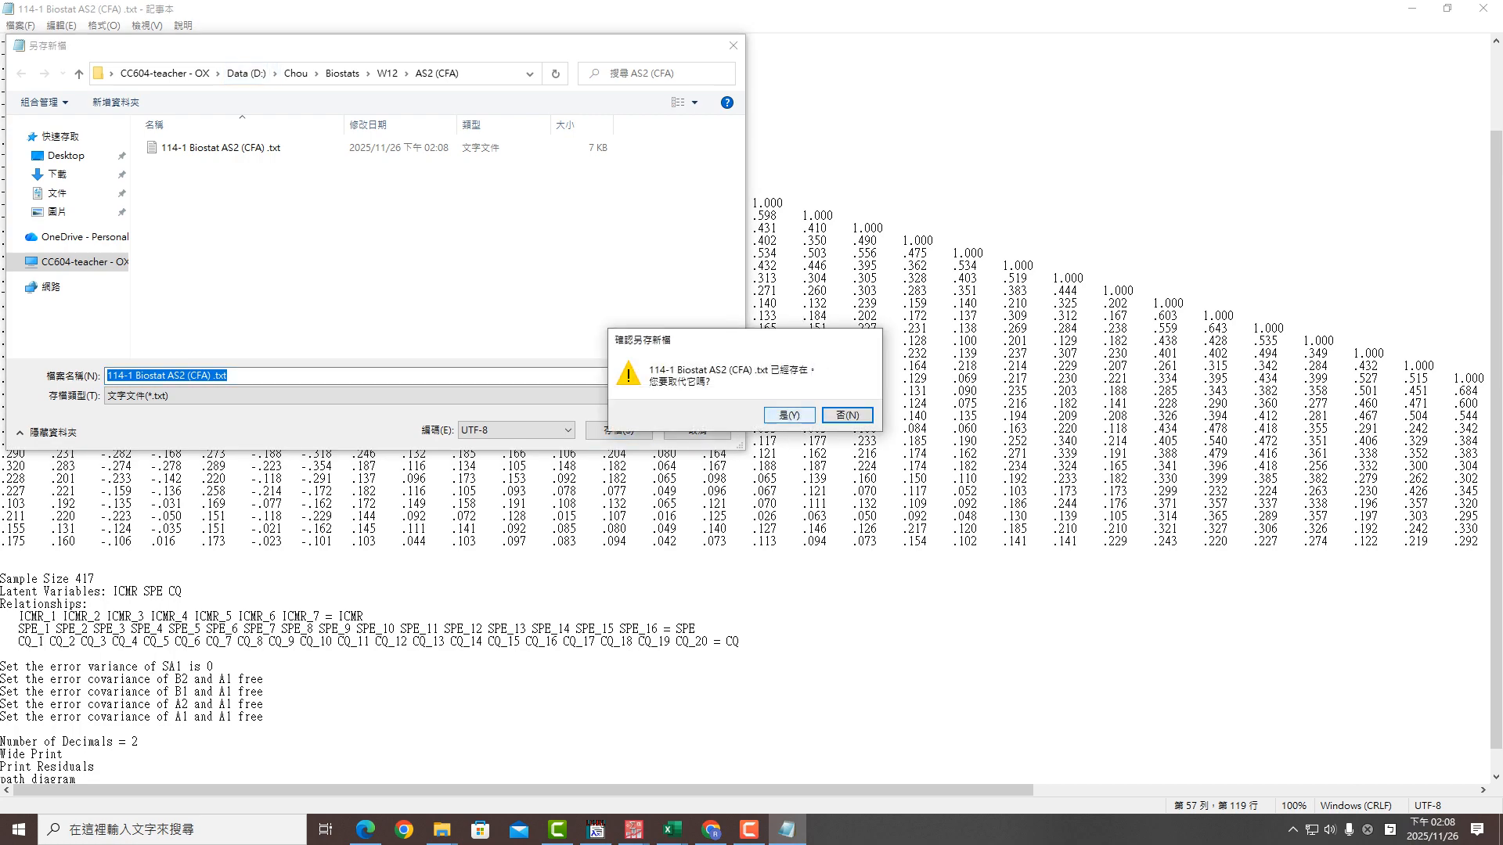
click(789, 415)
Review the syntax from the variable list to End of Problem, and delete the five sample error variance and error covariance lines
scroll(752, 409, down, 1)
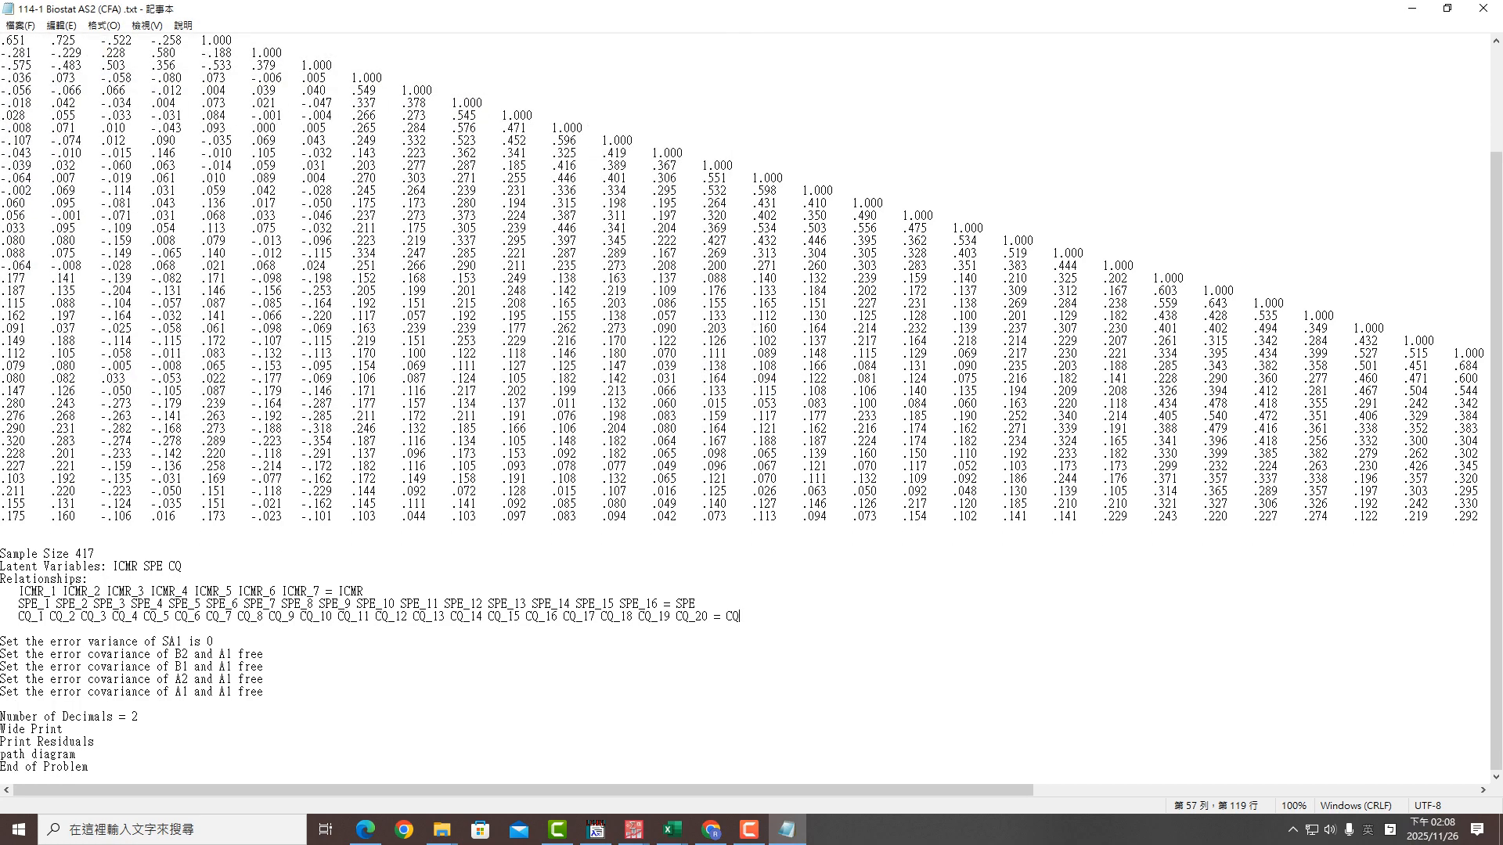
scroll(752, 407, up, 4)
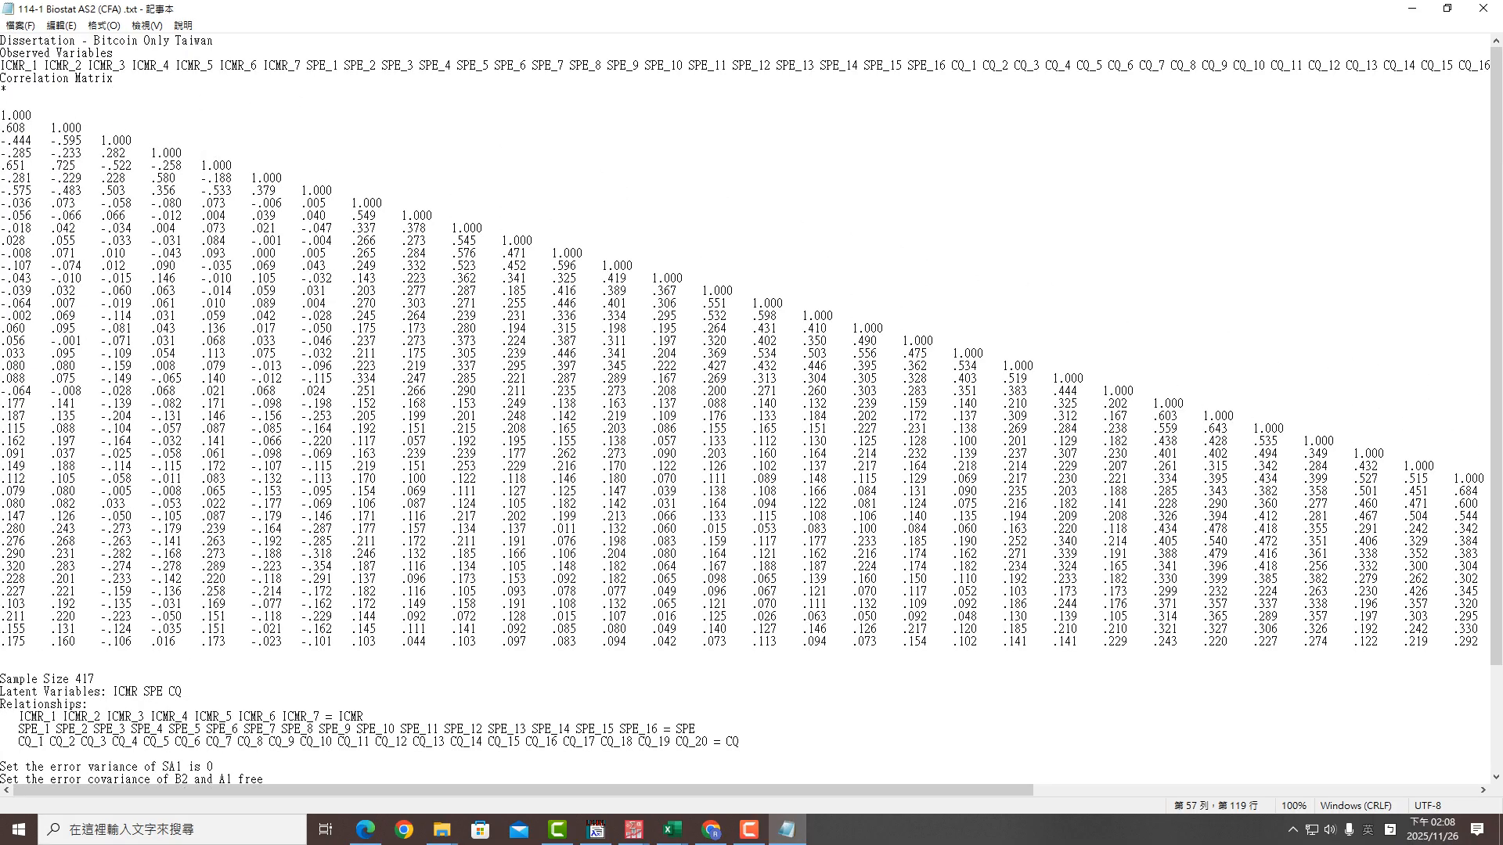
scroll(751, 407, down, 3)
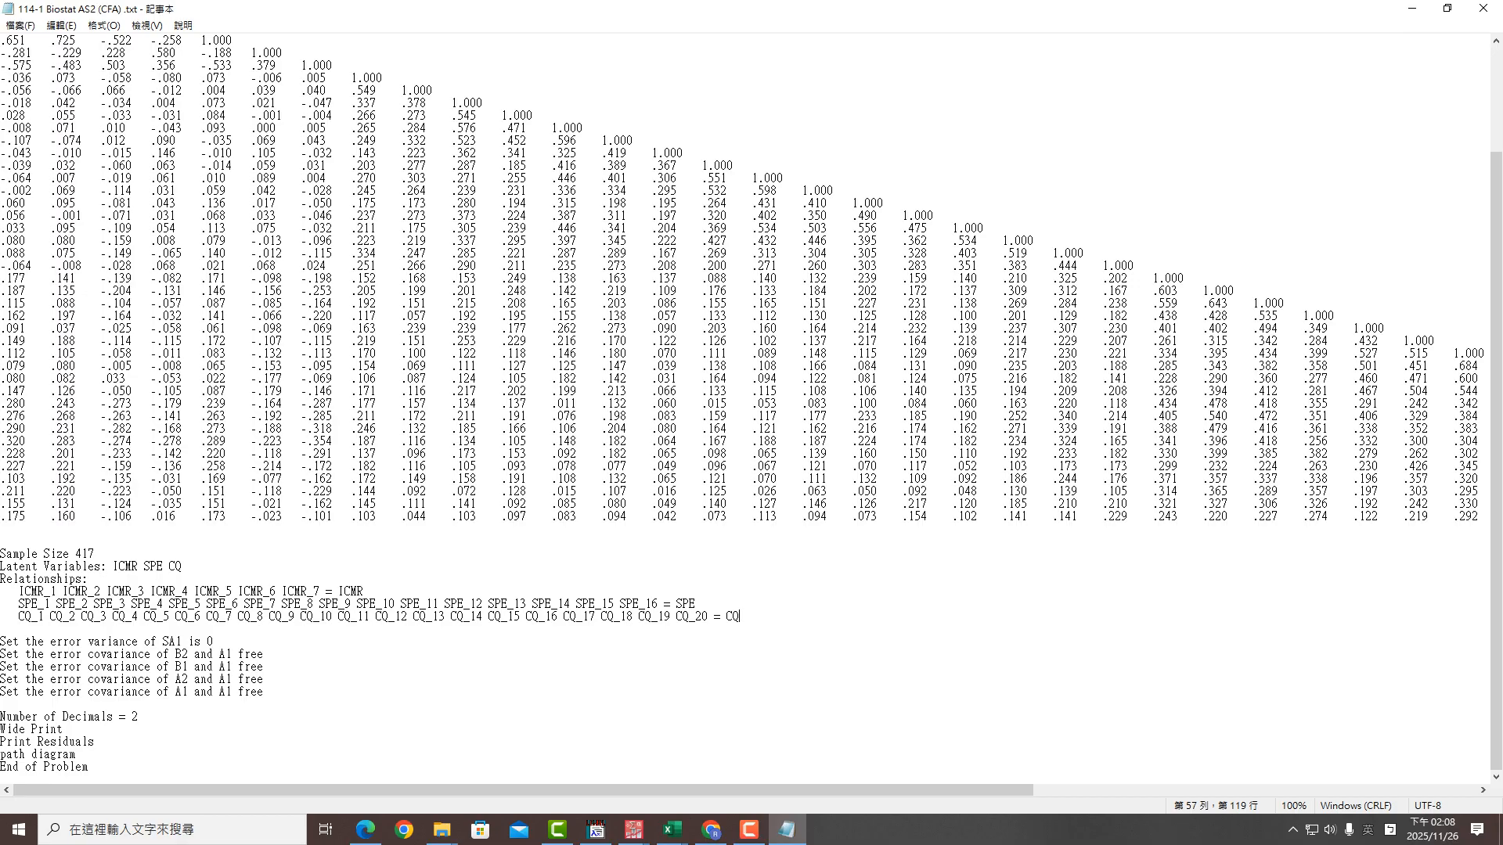
drag(107, 566, 188, 566)
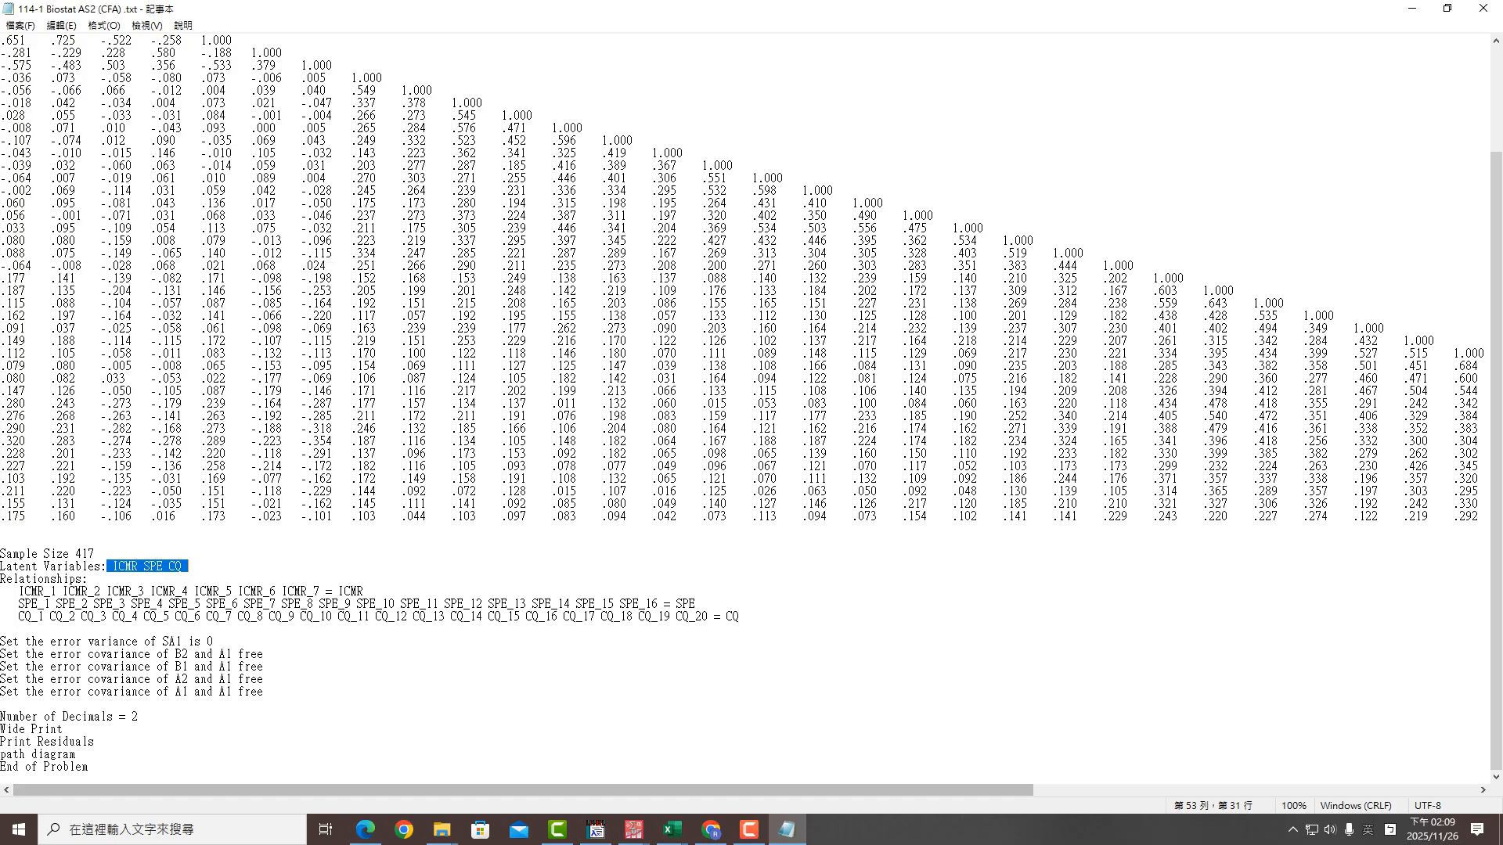
scroll(745, 408, up, 4)
scroll(745, 408, down, 4)
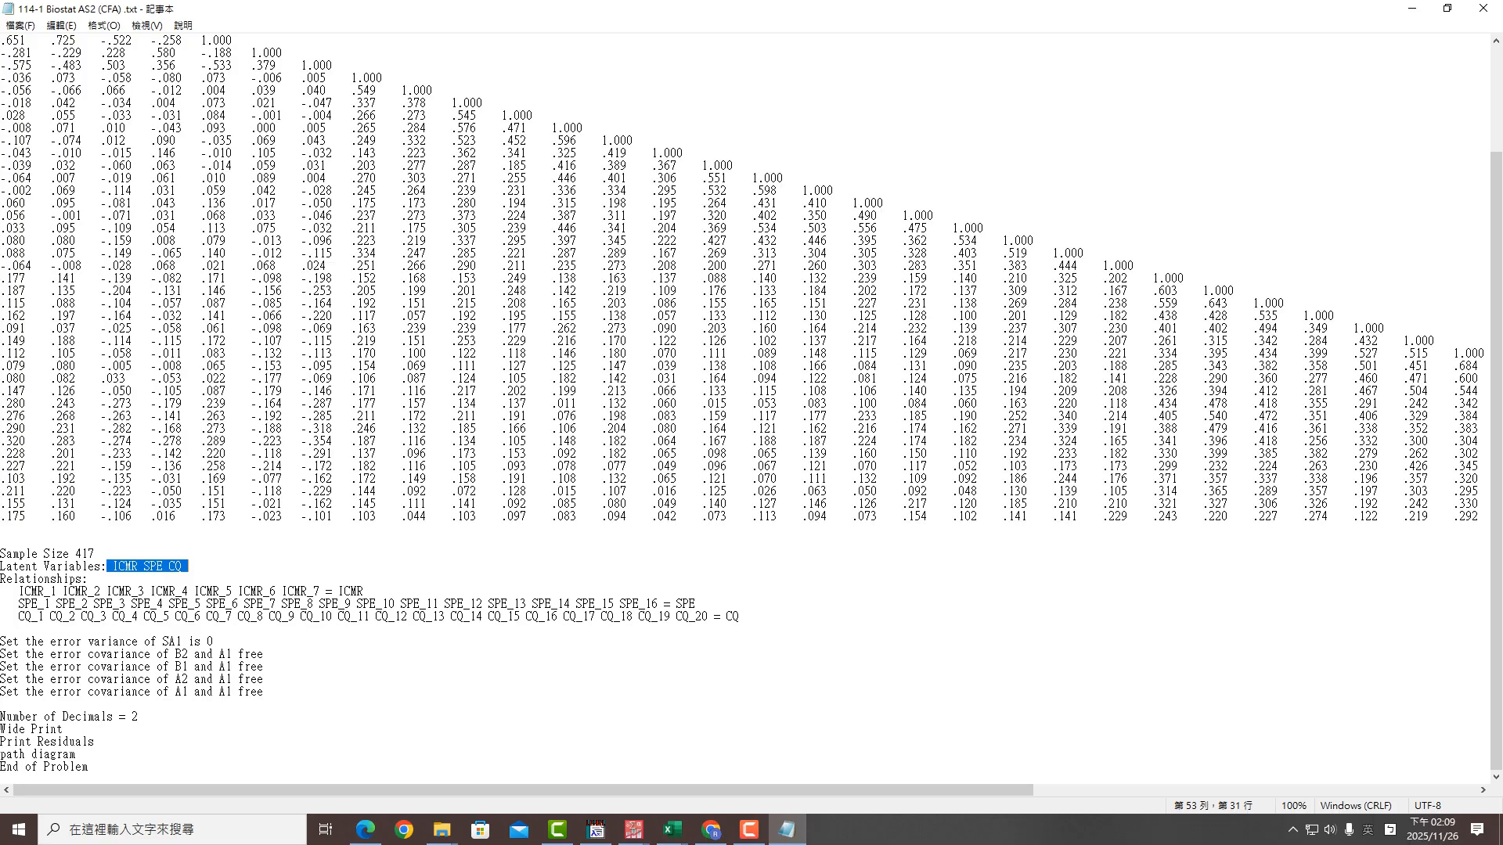
drag(268, 704, 2, 642)
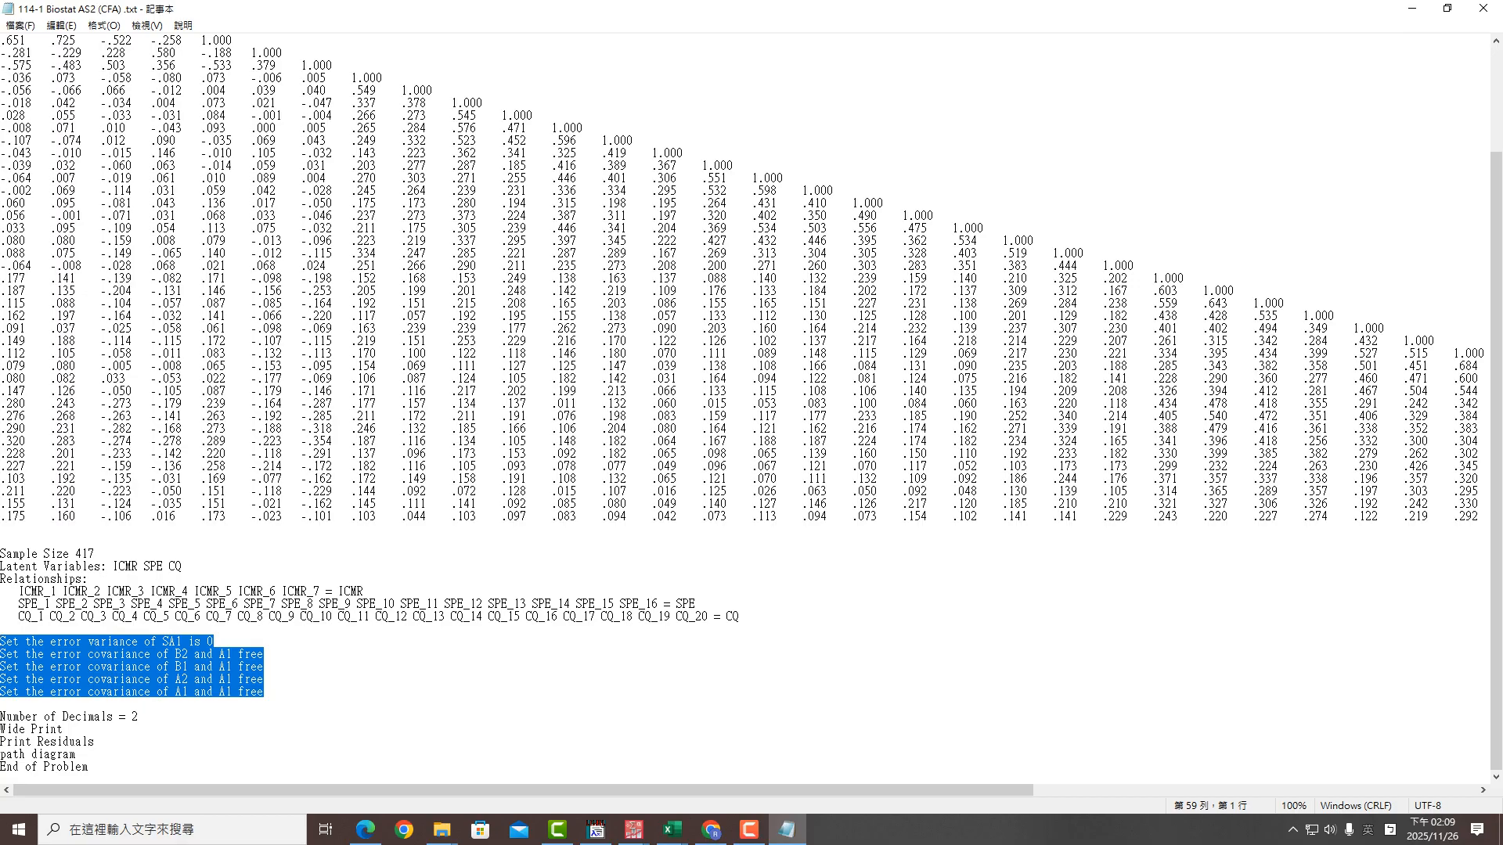
key(Delete)
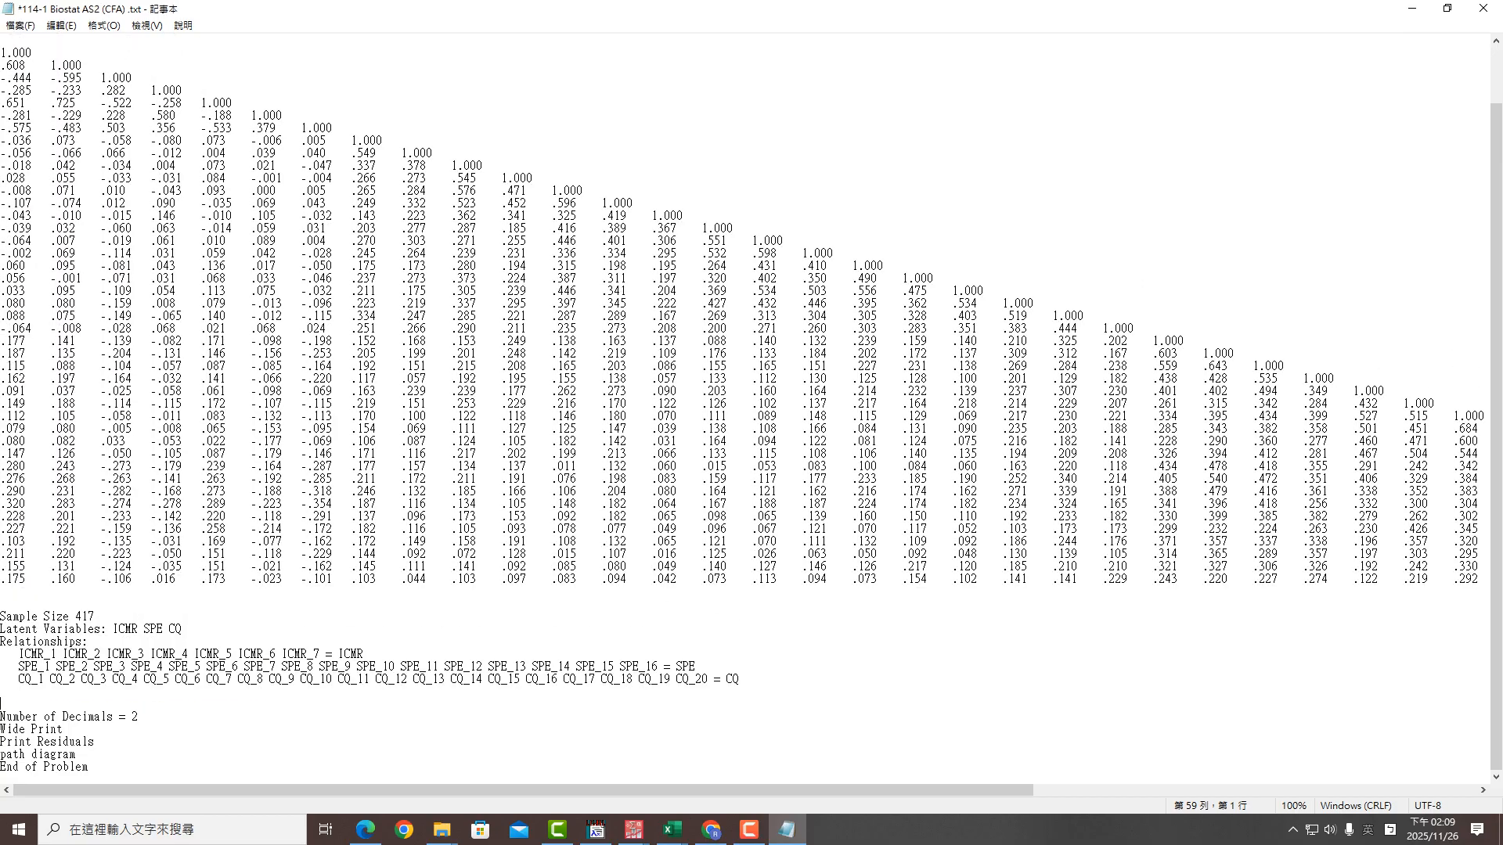
Save the edited syntax text file and switch to LISREL
click(20, 26)
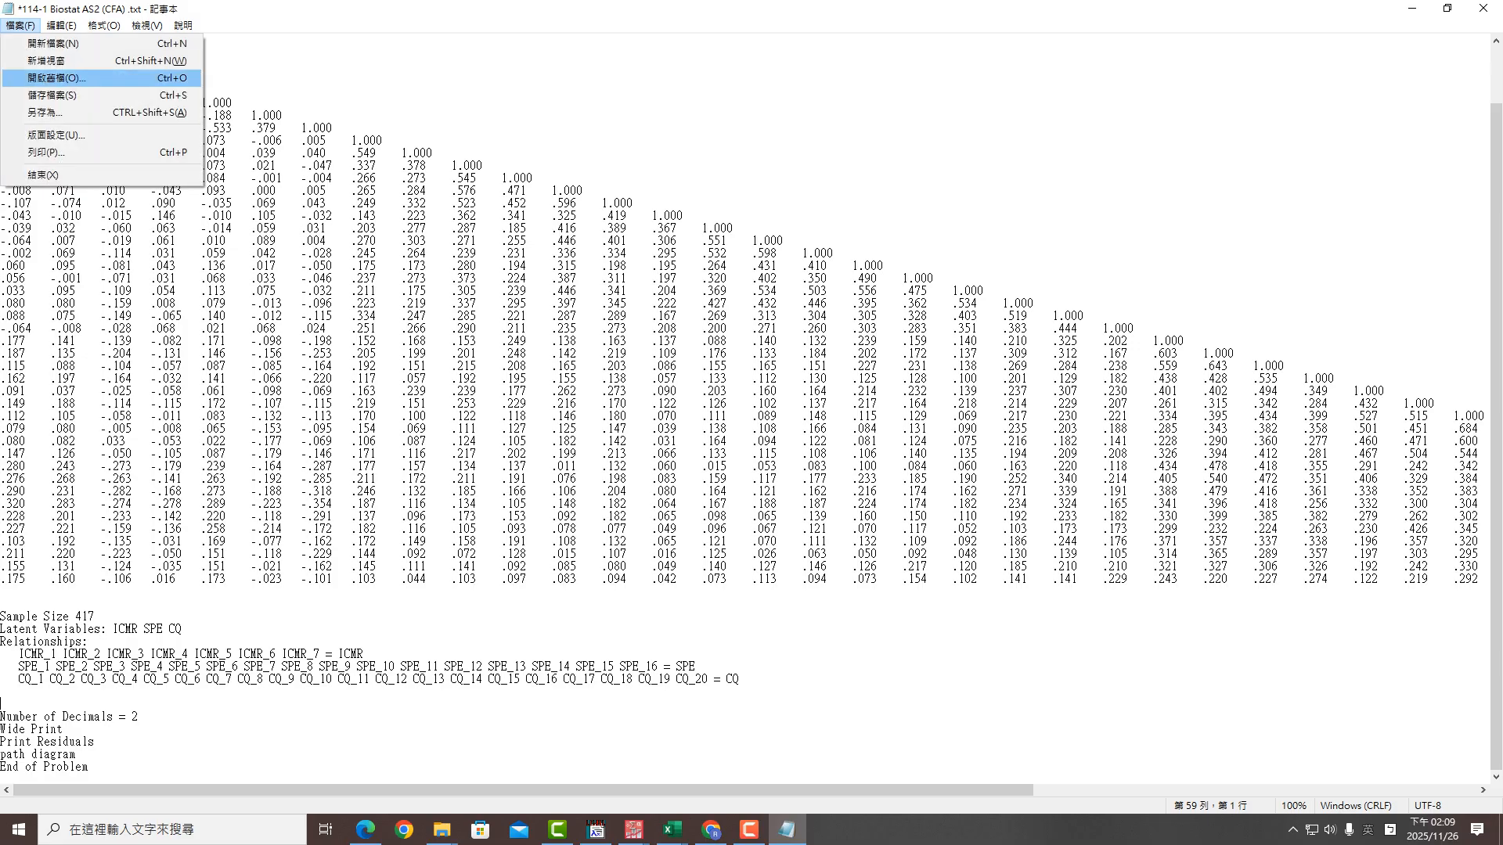
click(47, 94)
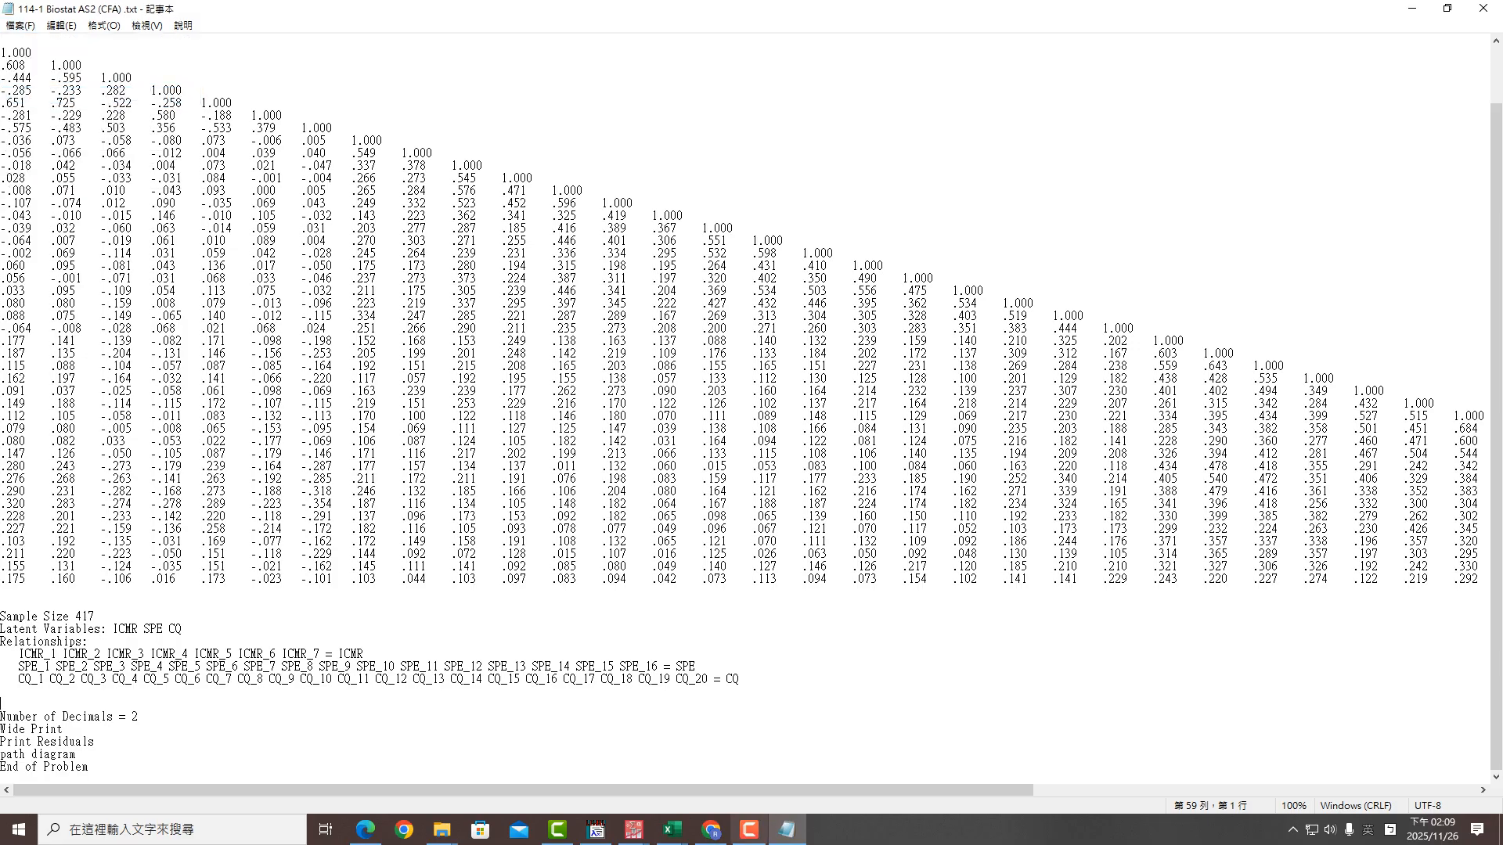
click(595, 829)
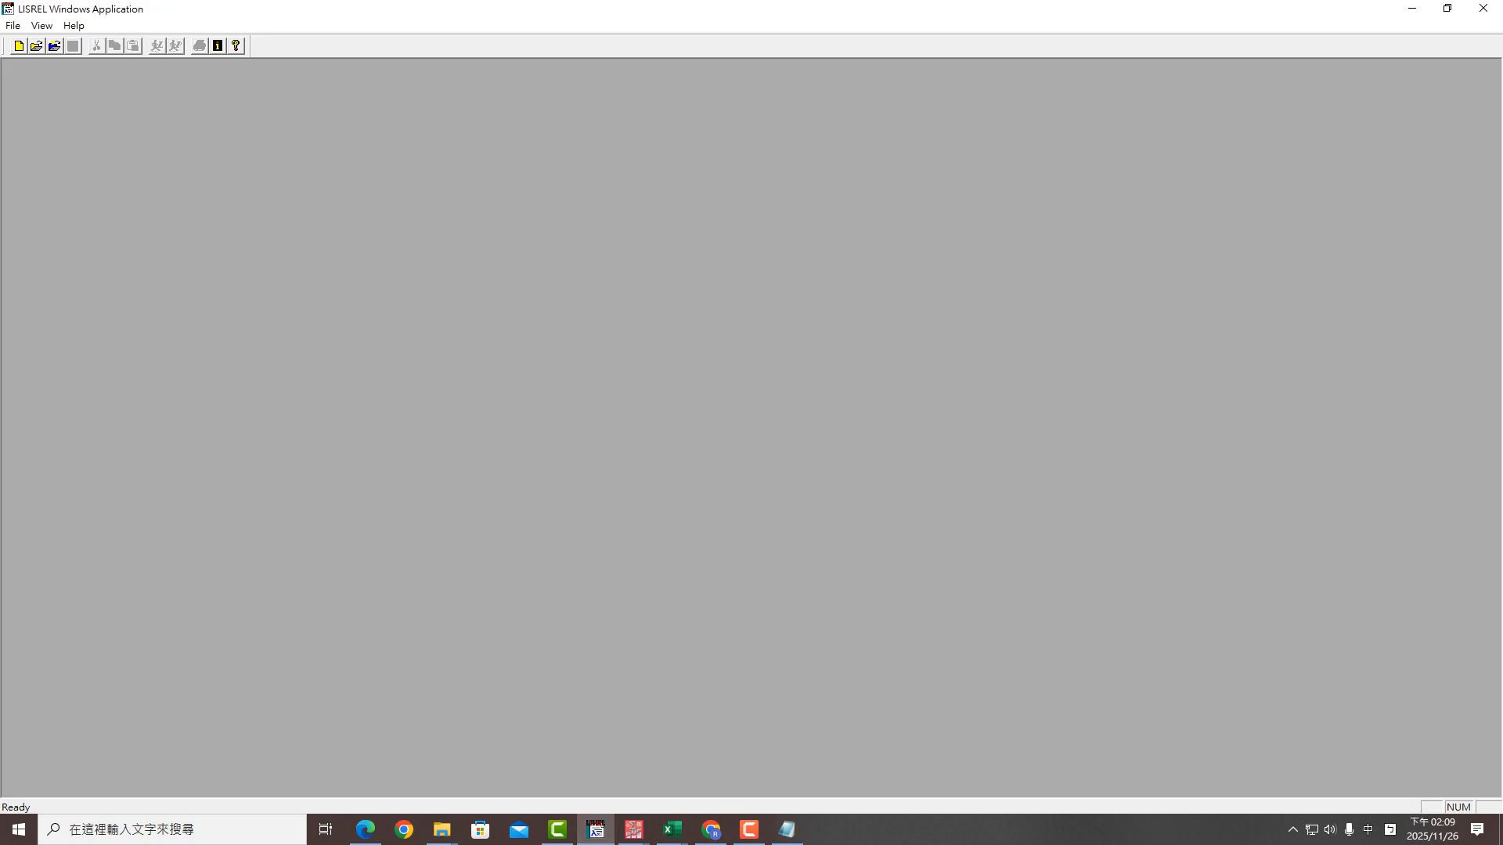
Start opening a file, browse to the AS2 & AS4 folder under Data (D:), Chou, Biostats, and list all file types (*.*)
click(13, 26)
click(44, 61)
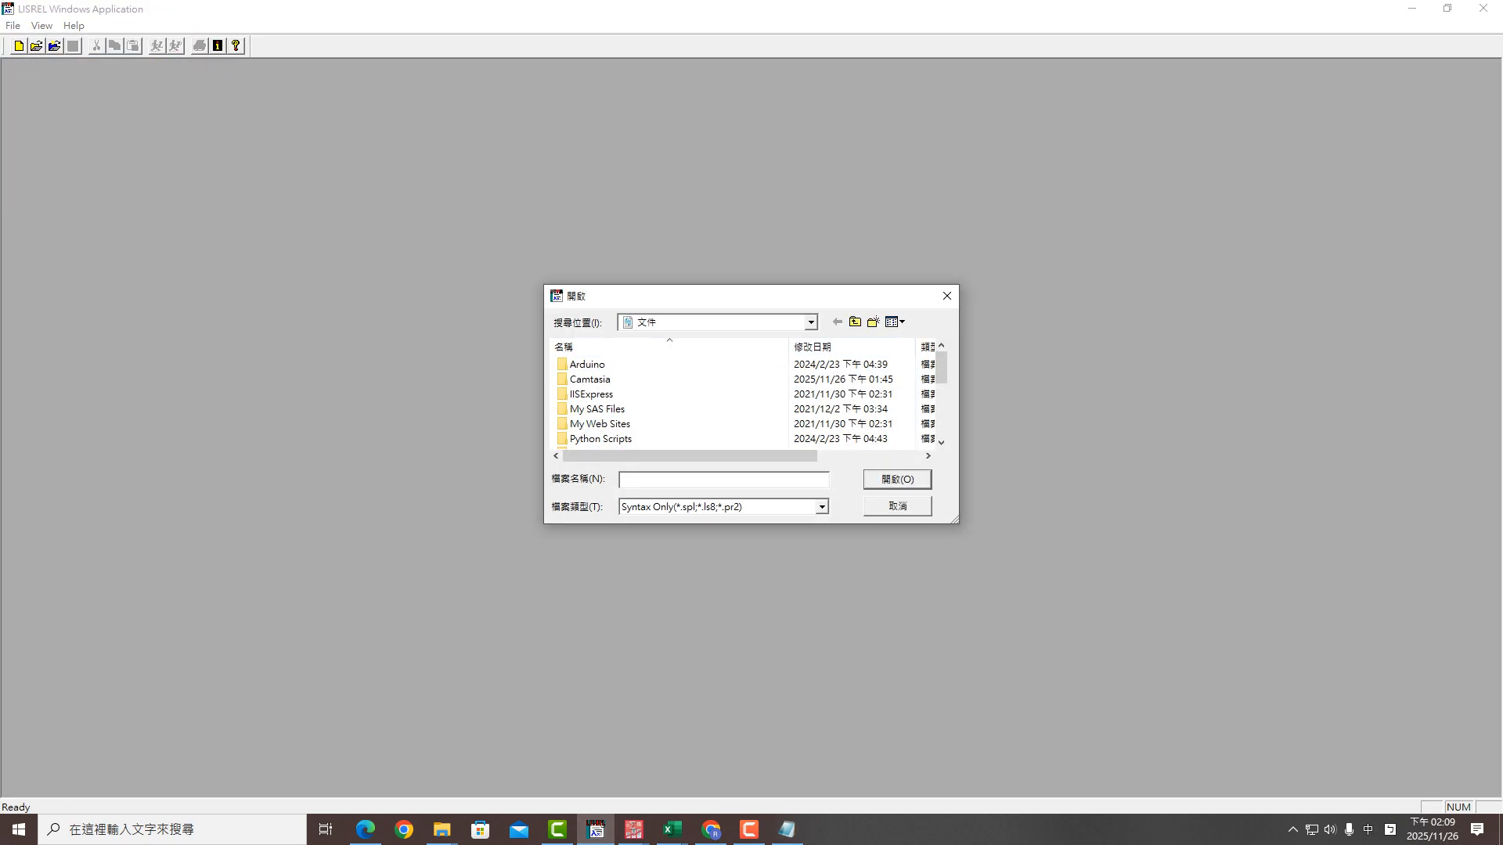
double_click(812, 323)
click(811, 323)
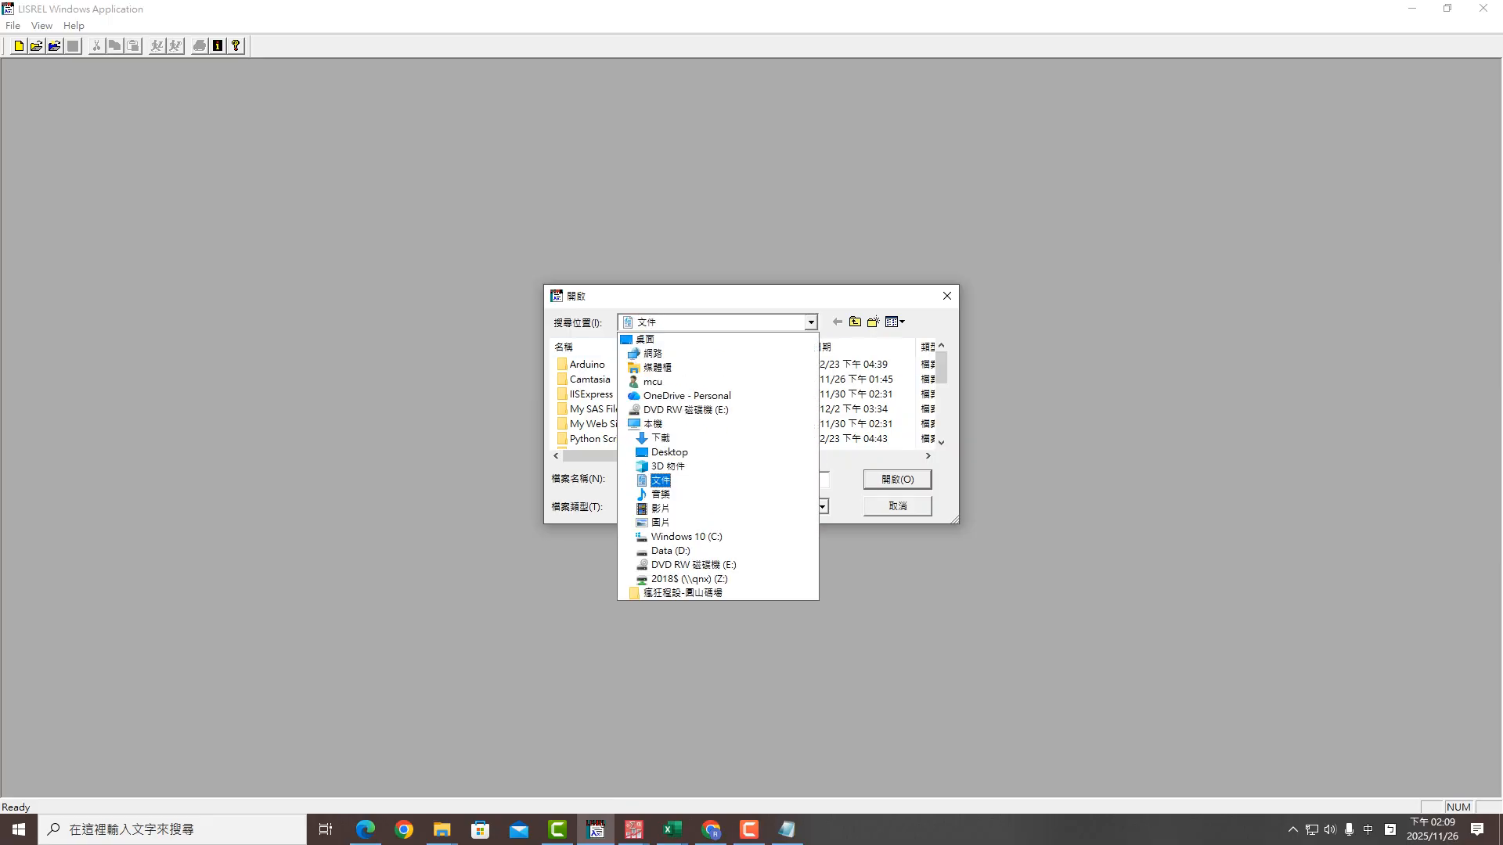
click(673, 550)
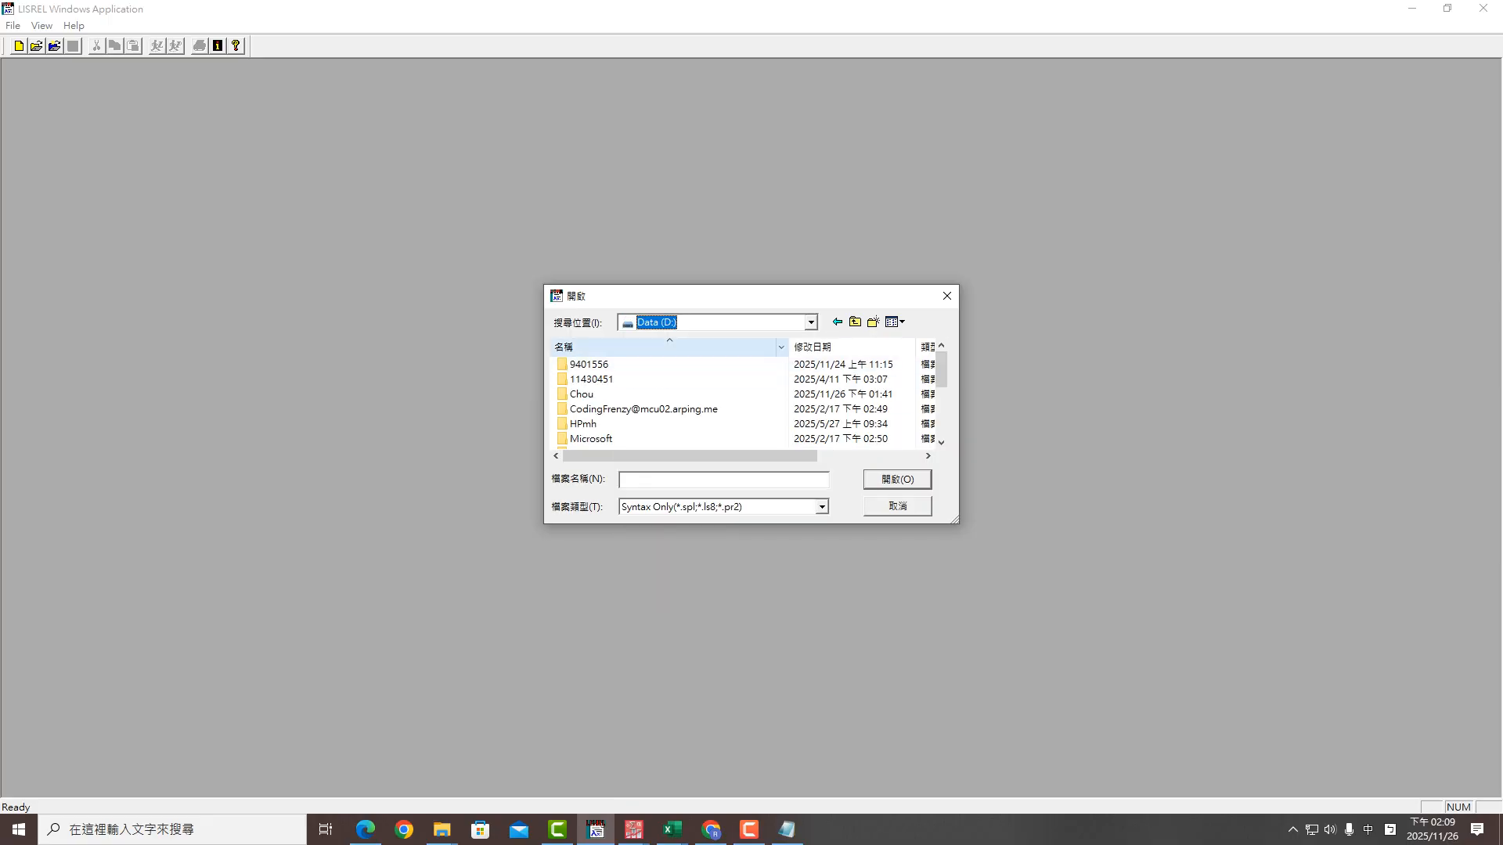
double_click(582, 393)
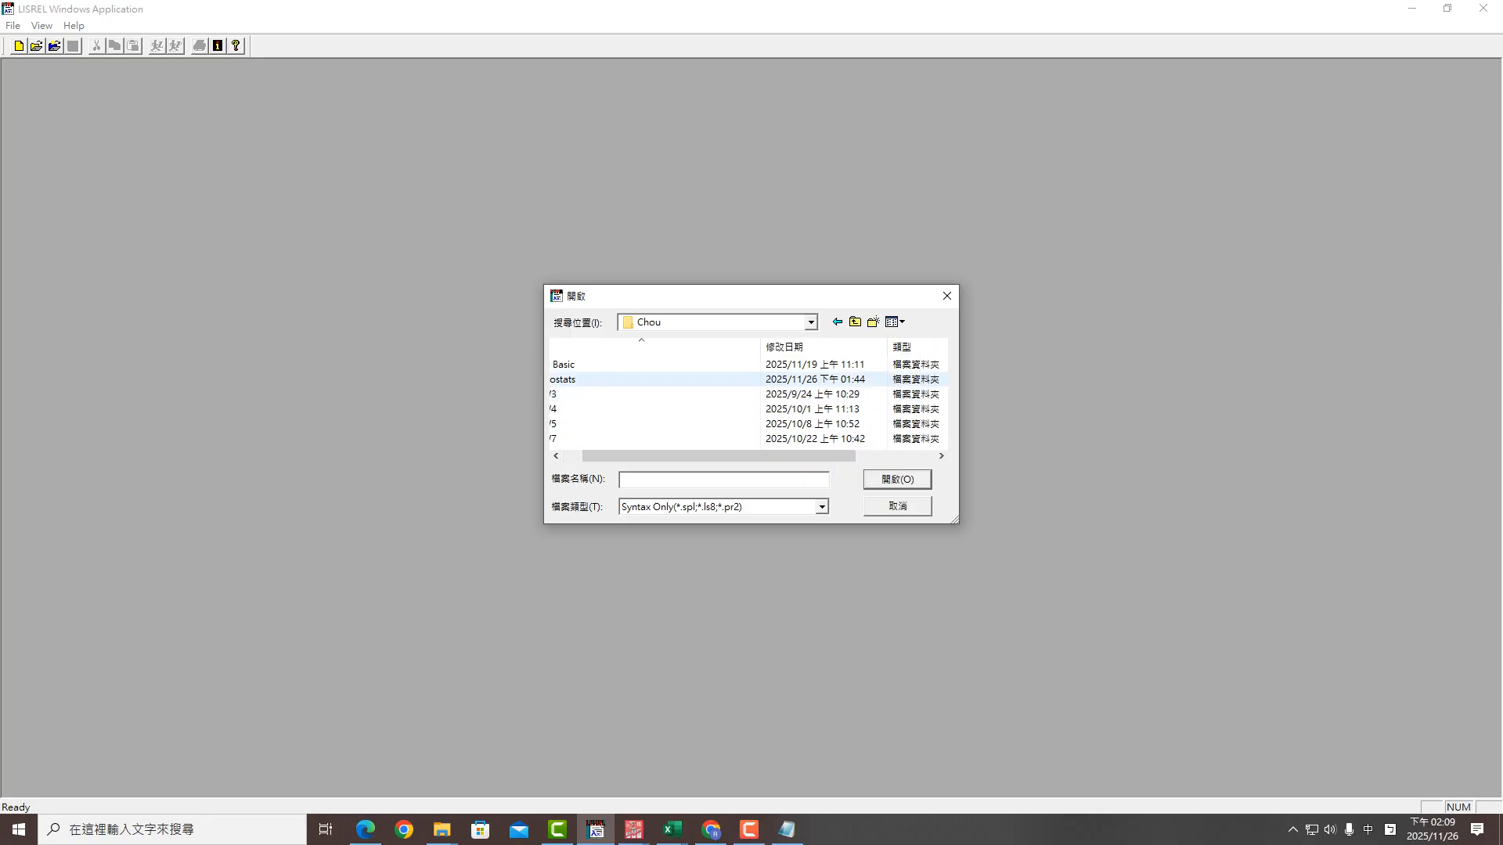
double_click(586, 379)
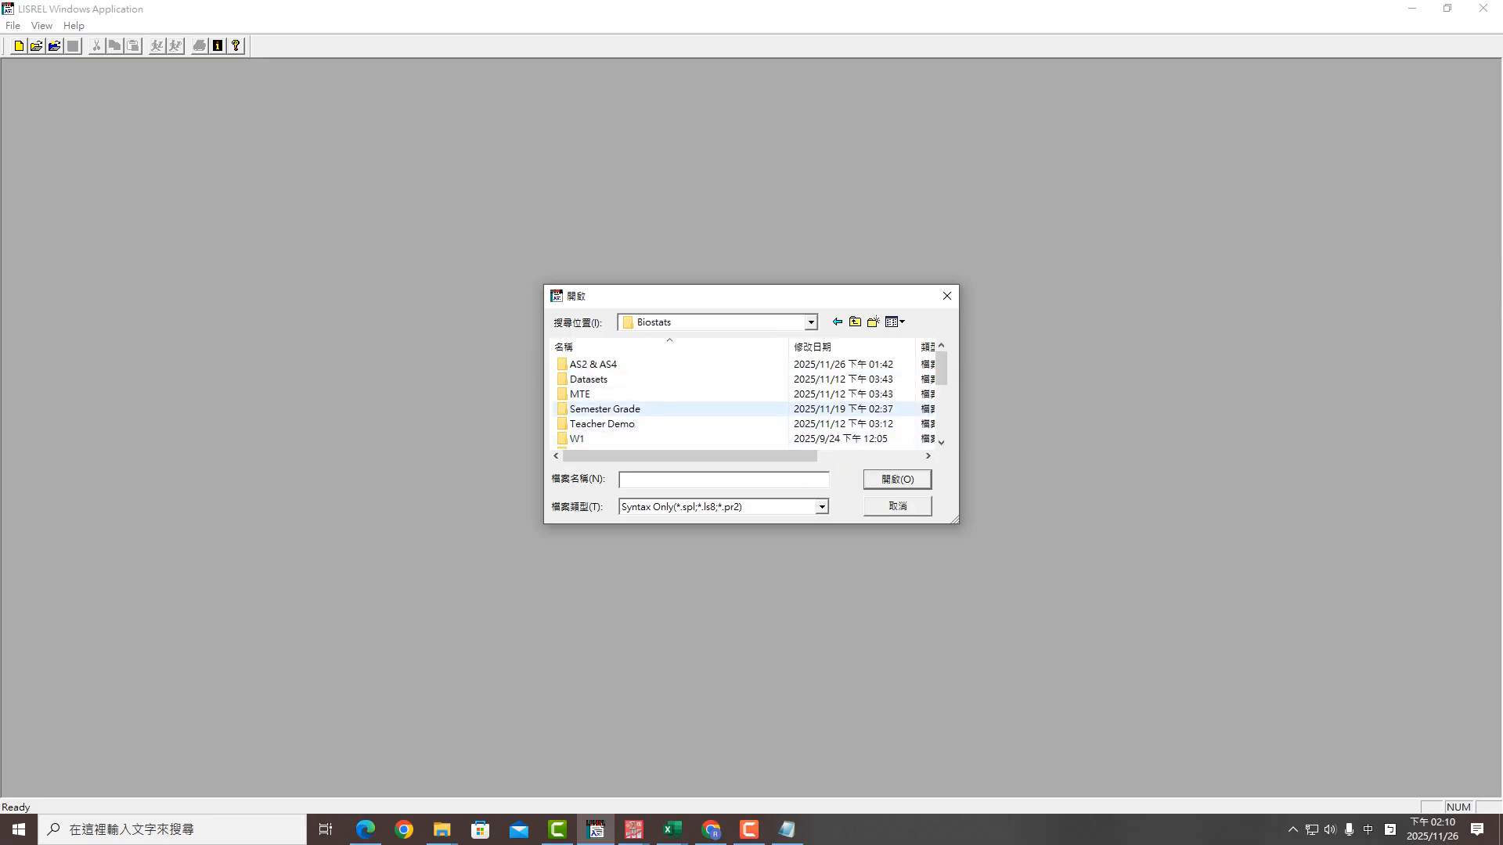
double_click(593, 364)
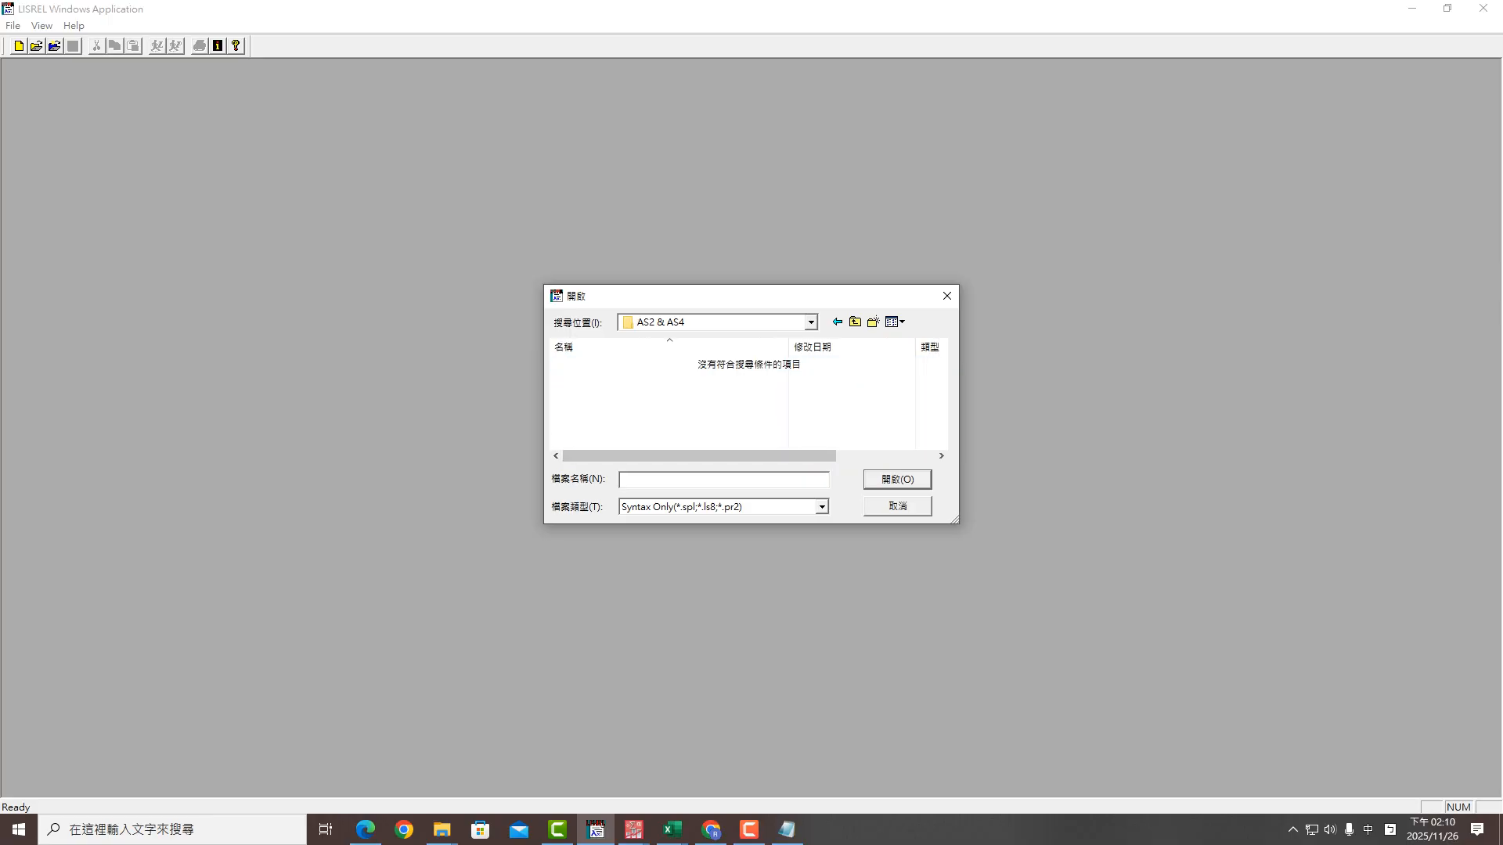
click(821, 506)
click(704, 592)
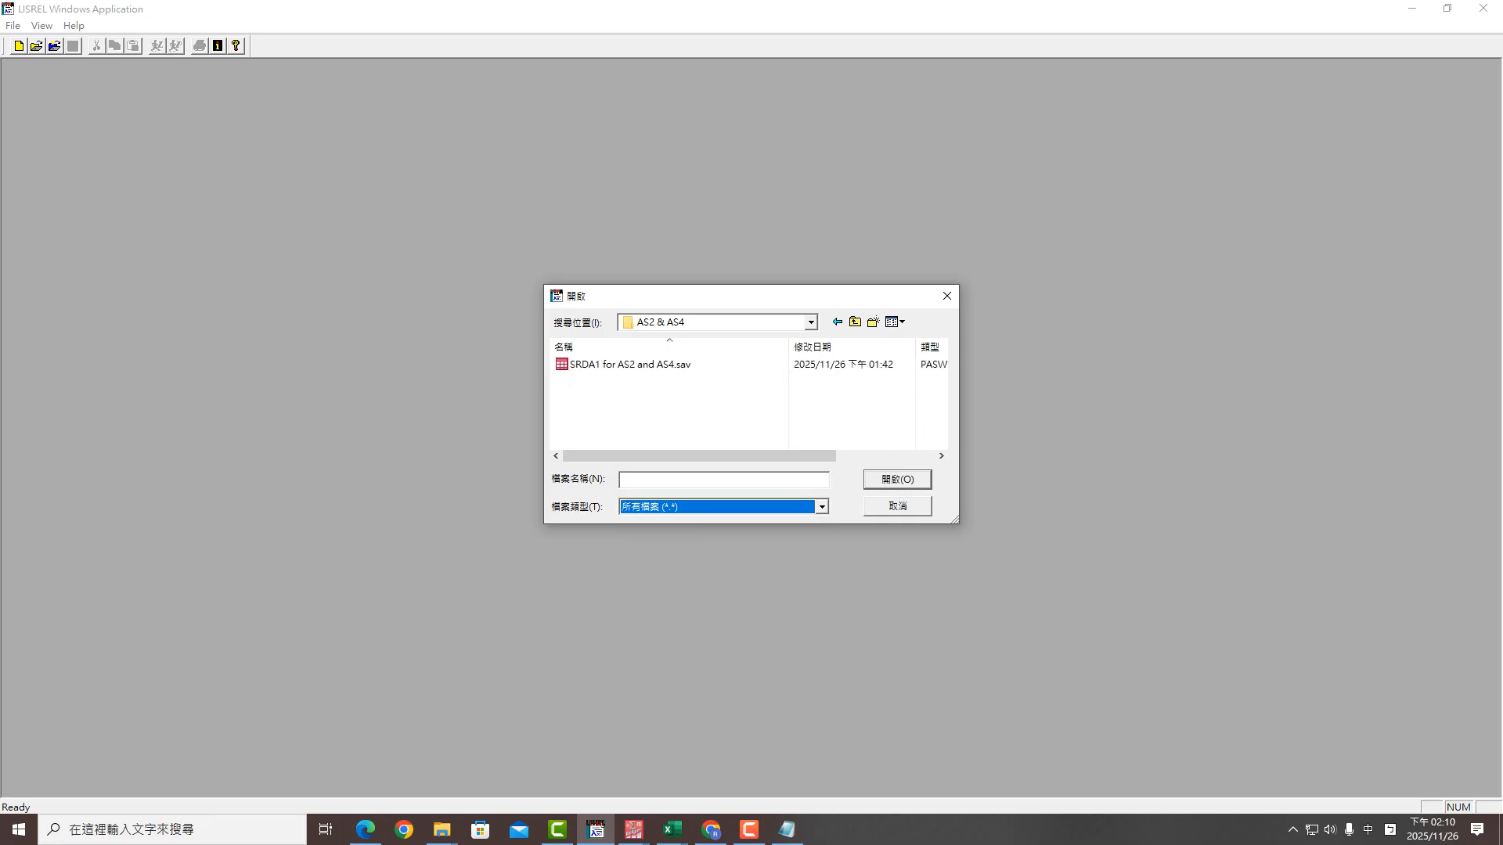
click(821, 506)
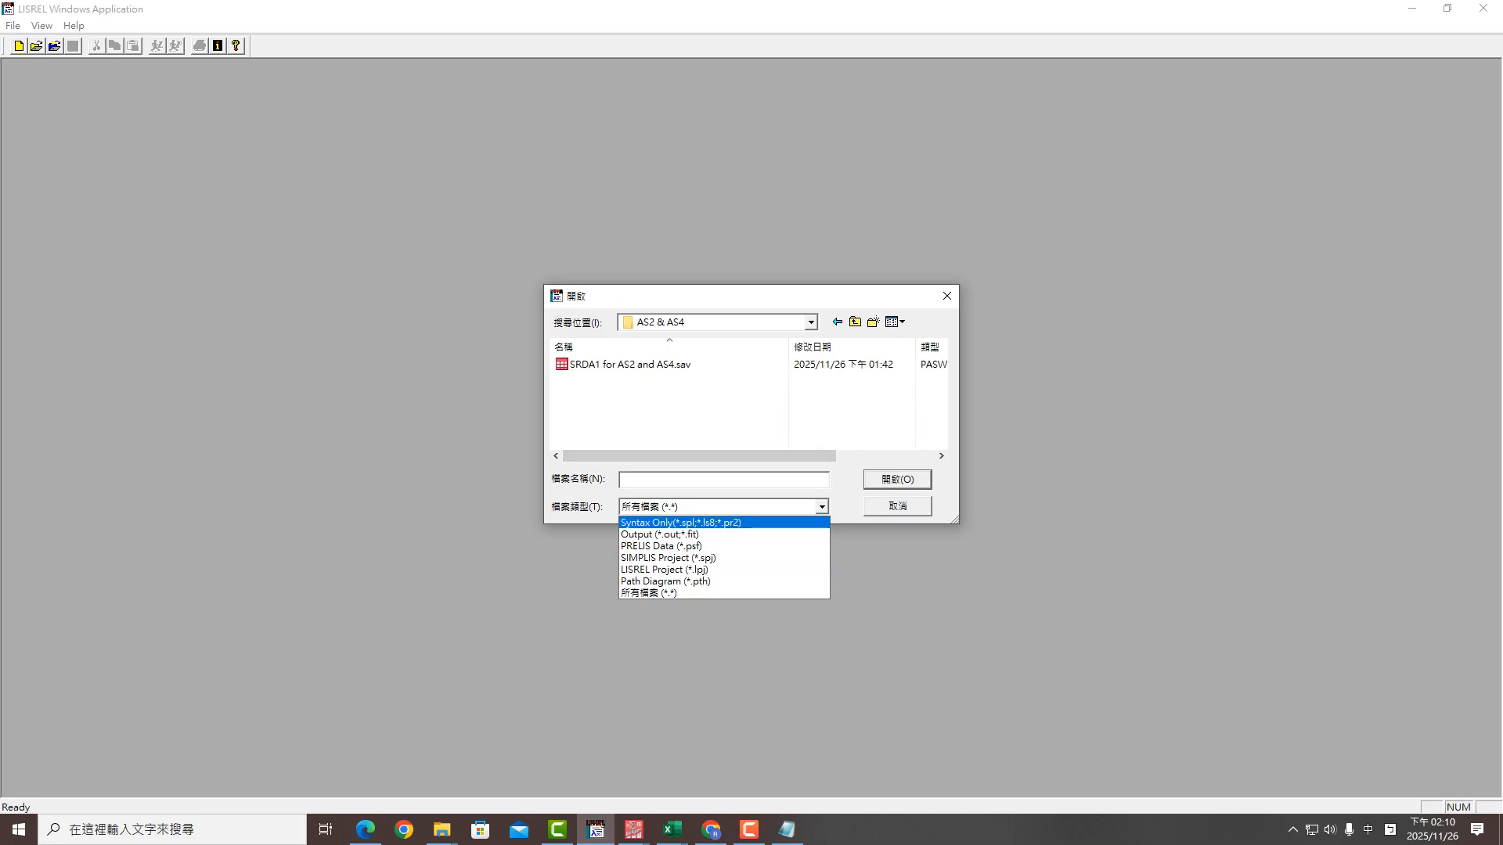
click(705, 592)
Return to the Biostats folder and open 114-1 Biostat AS2 (CFA) .txt from the AS2 (CFA) folder inside W12
click(811, 322)
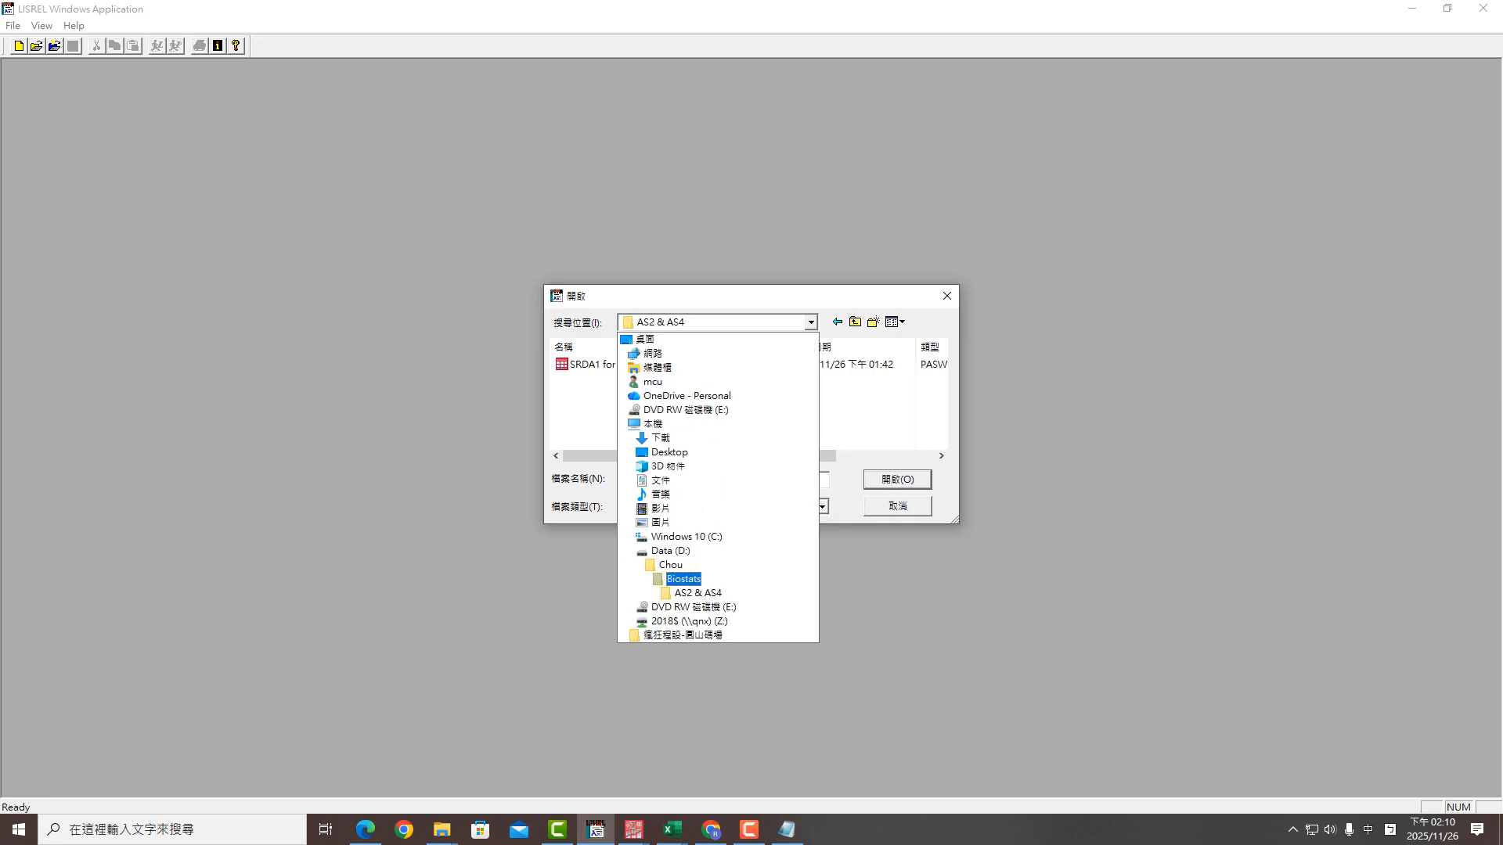
click(683, 578)
scroll(673, 403, down, 4)
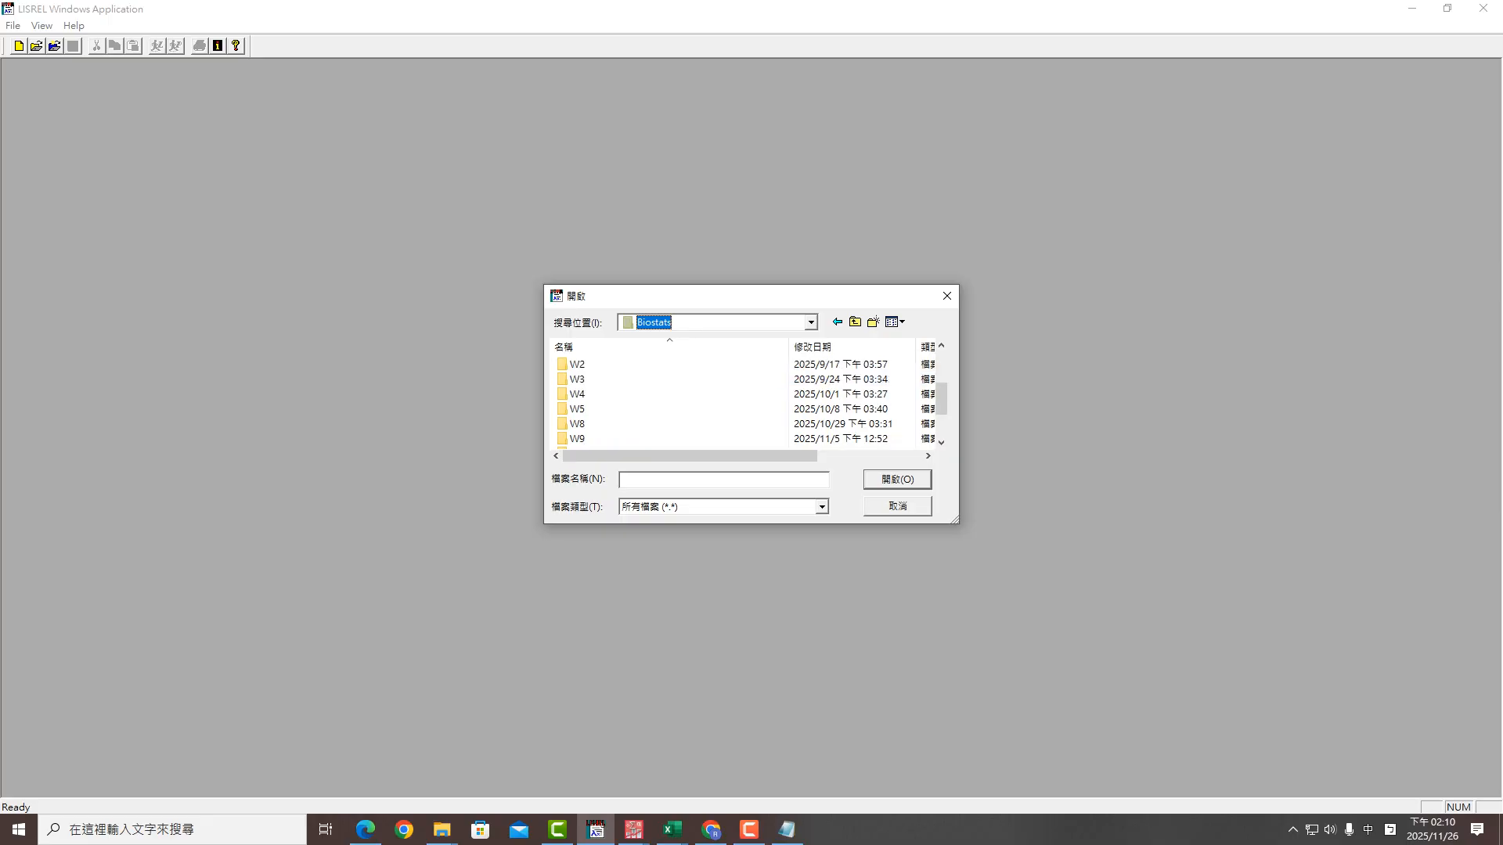
double_click(579, 424)
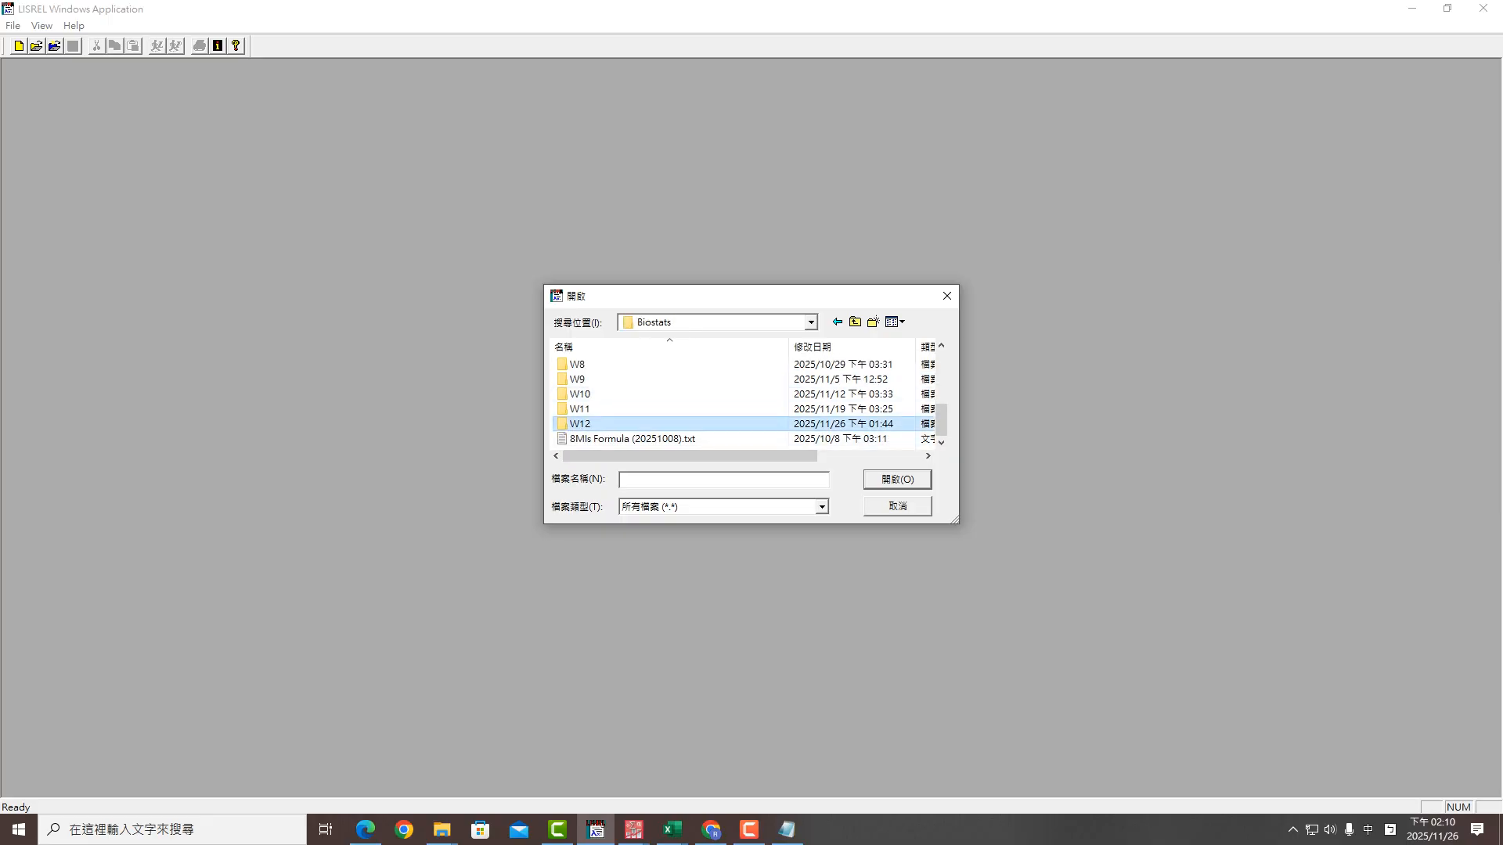
double_click(591, 365)
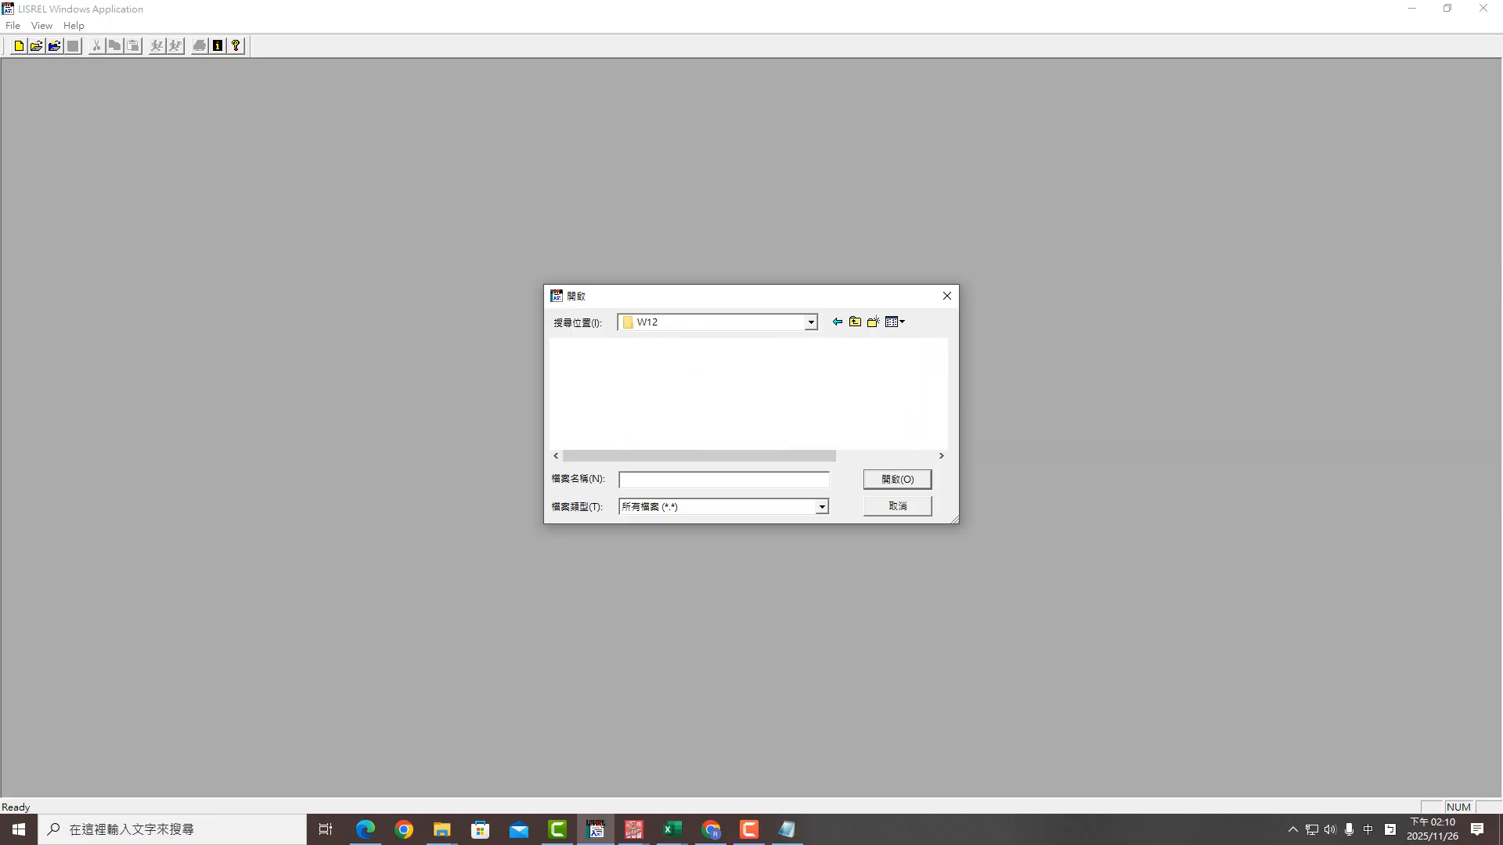
double_click(618, 364)
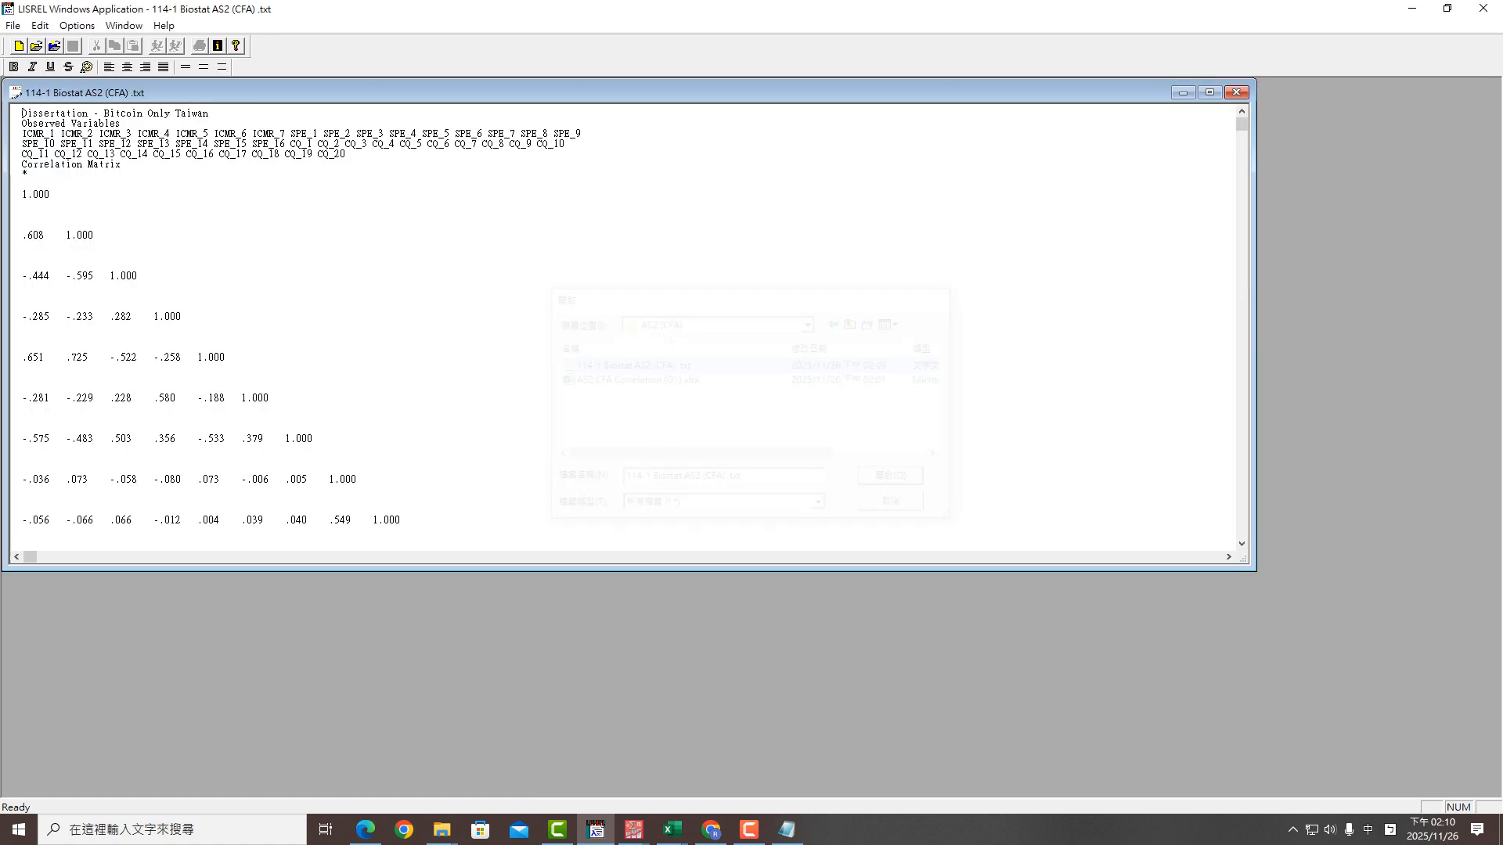
Maximize the syntax window, run LISREL, and spread the ICMR, SPE and CQ ellipses away from the indicator boxes in the path diagram
click(1209, 92)
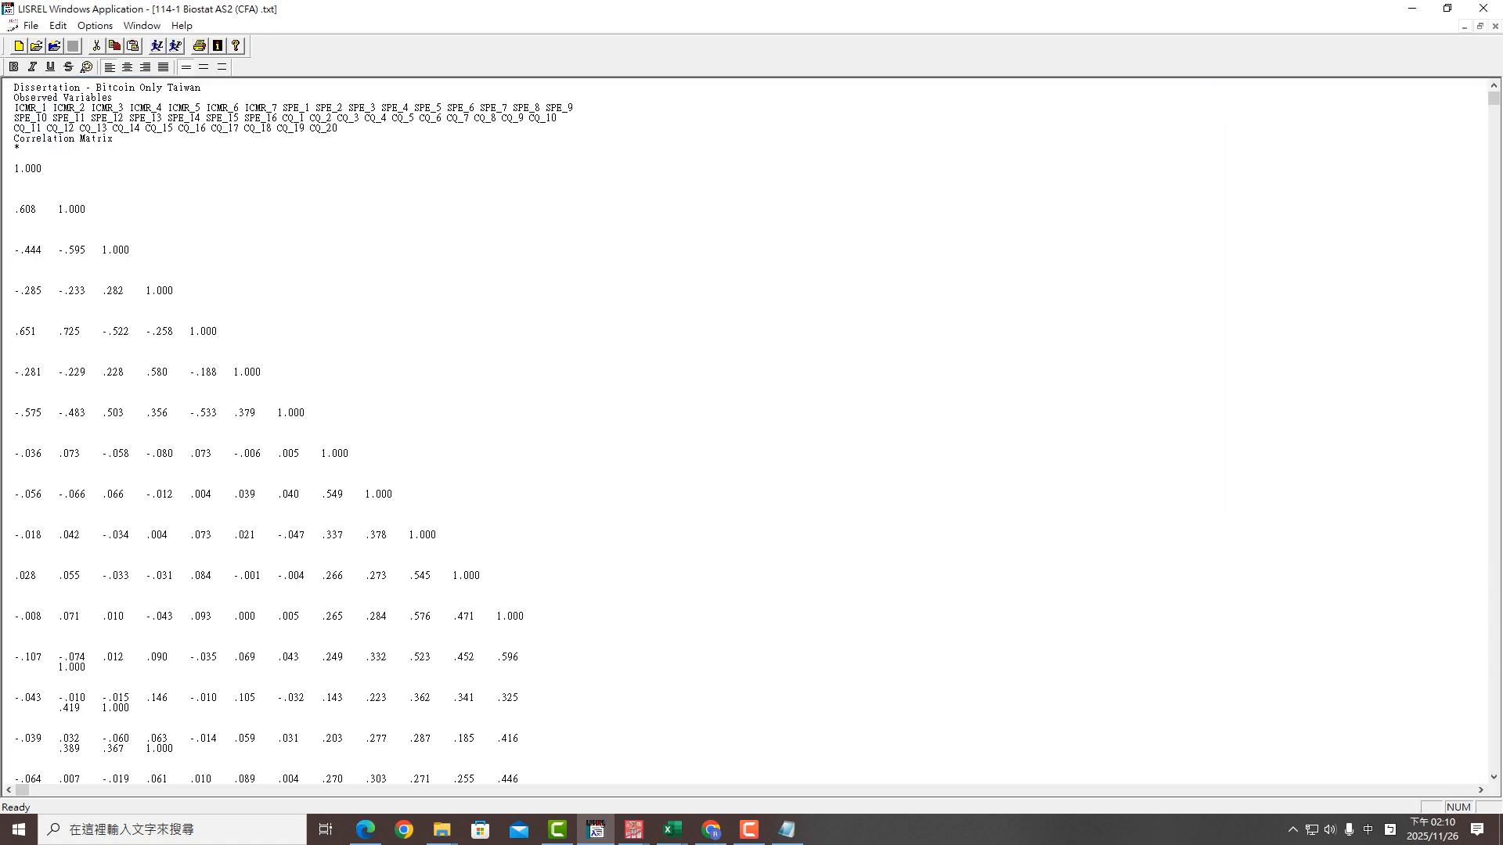
click(156, 45)
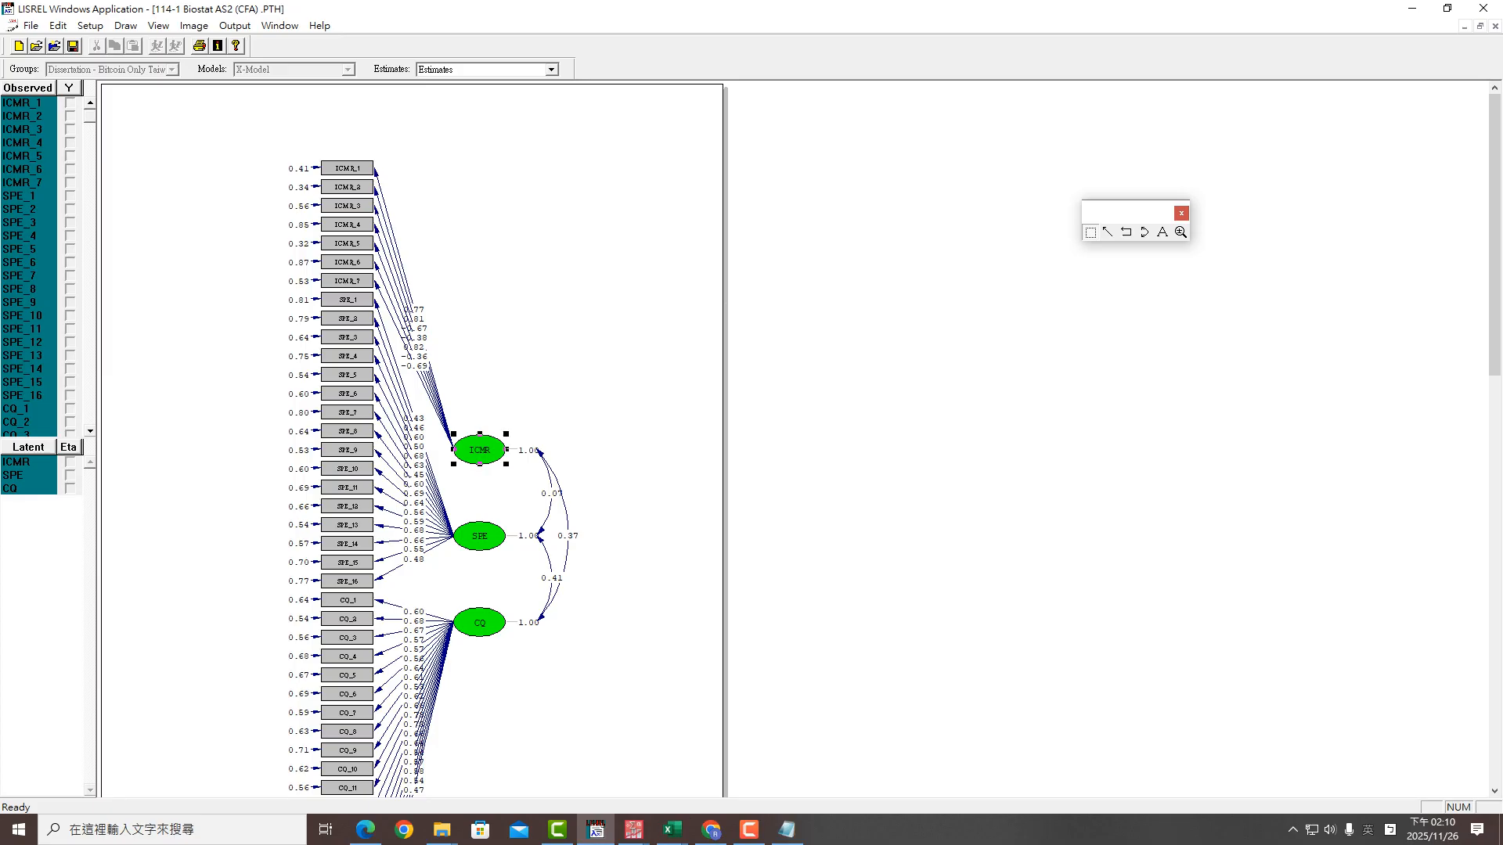
drag(480, 450, 562, 299)
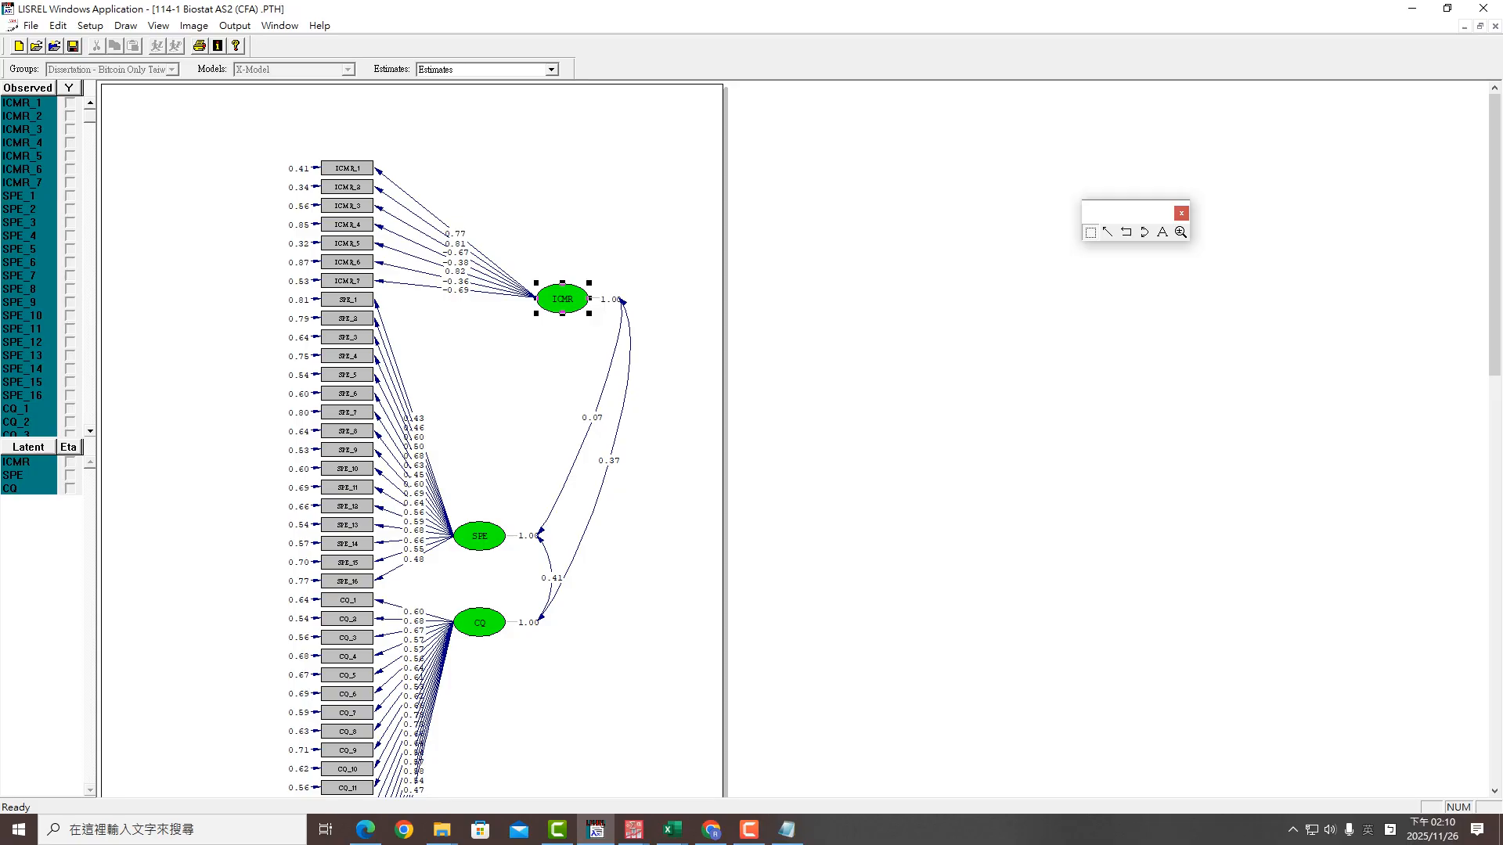
drag(479, 536, 519, 414)
drag(479, 622, 599, 660)
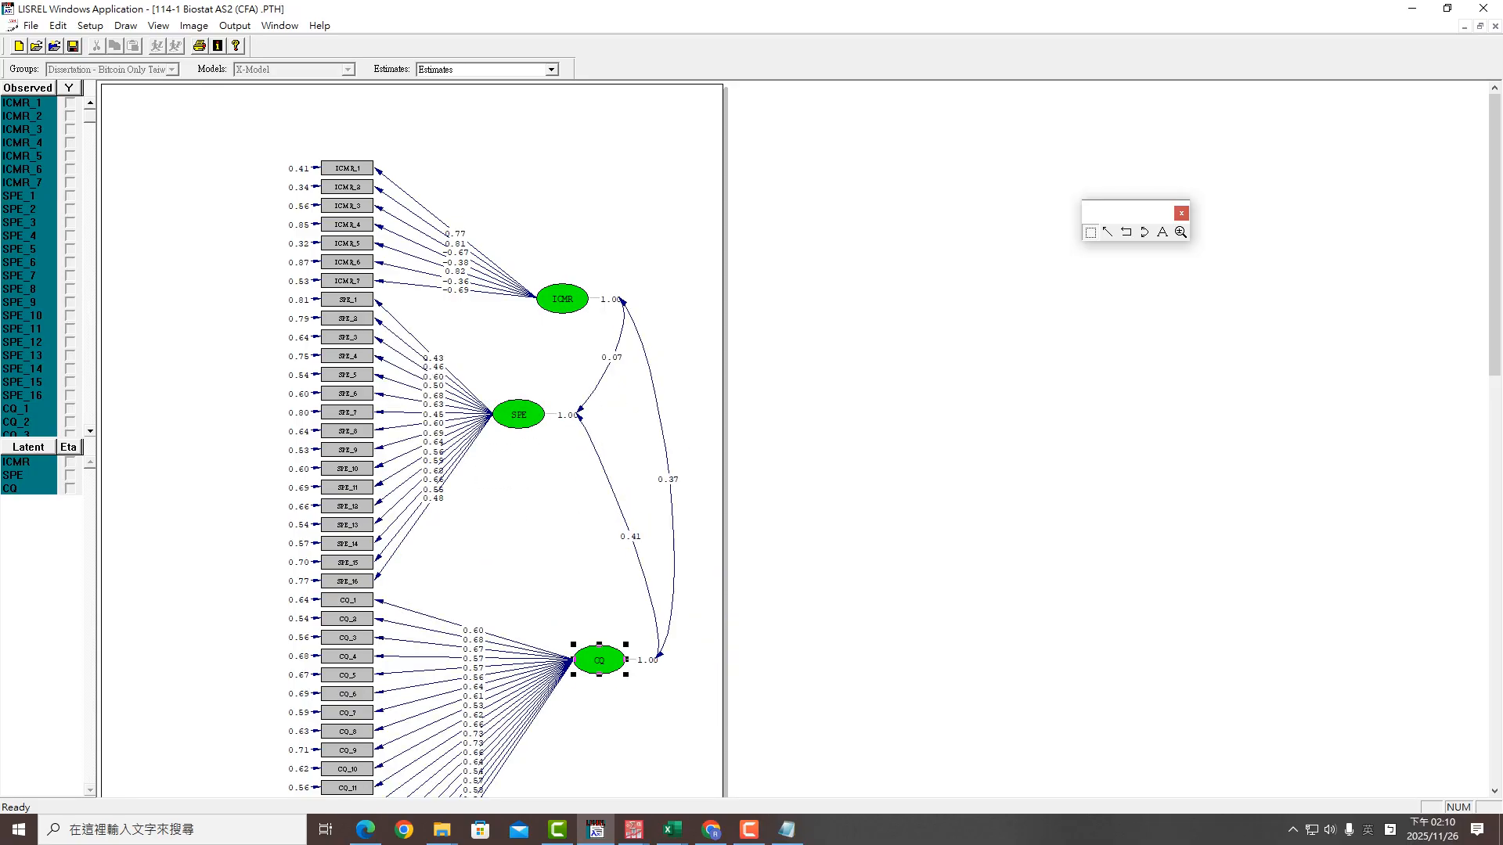
Check the fit statistics below the path diagram, and fine-tune the ICMR, SPE and CQ ellipses to align with their own indicators
scroll(412, 439, down, 4)
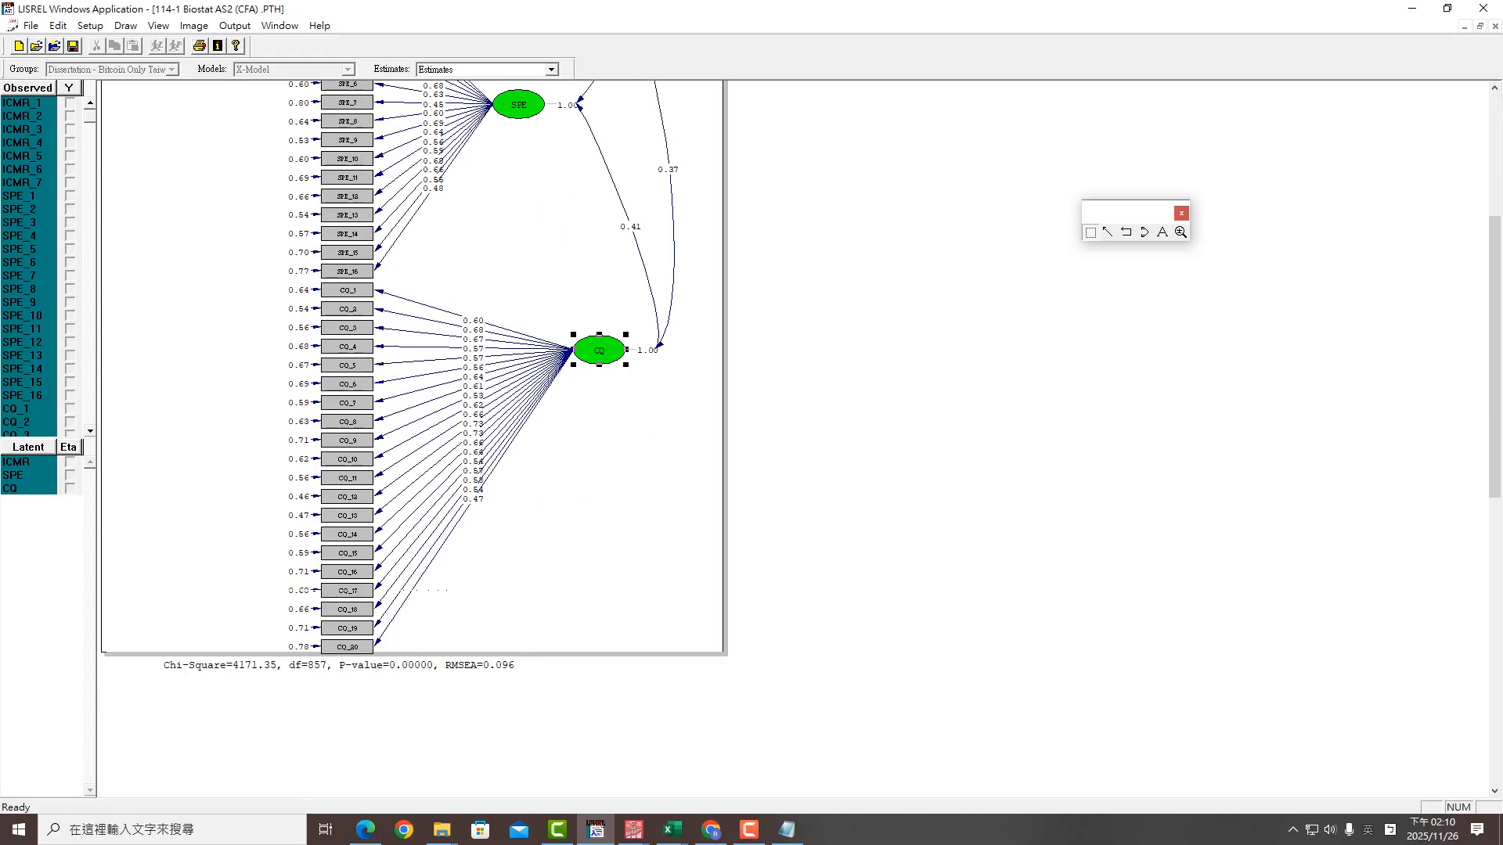
scroll(413, 439, up, 1)
scroll(413, 438, up, 2)
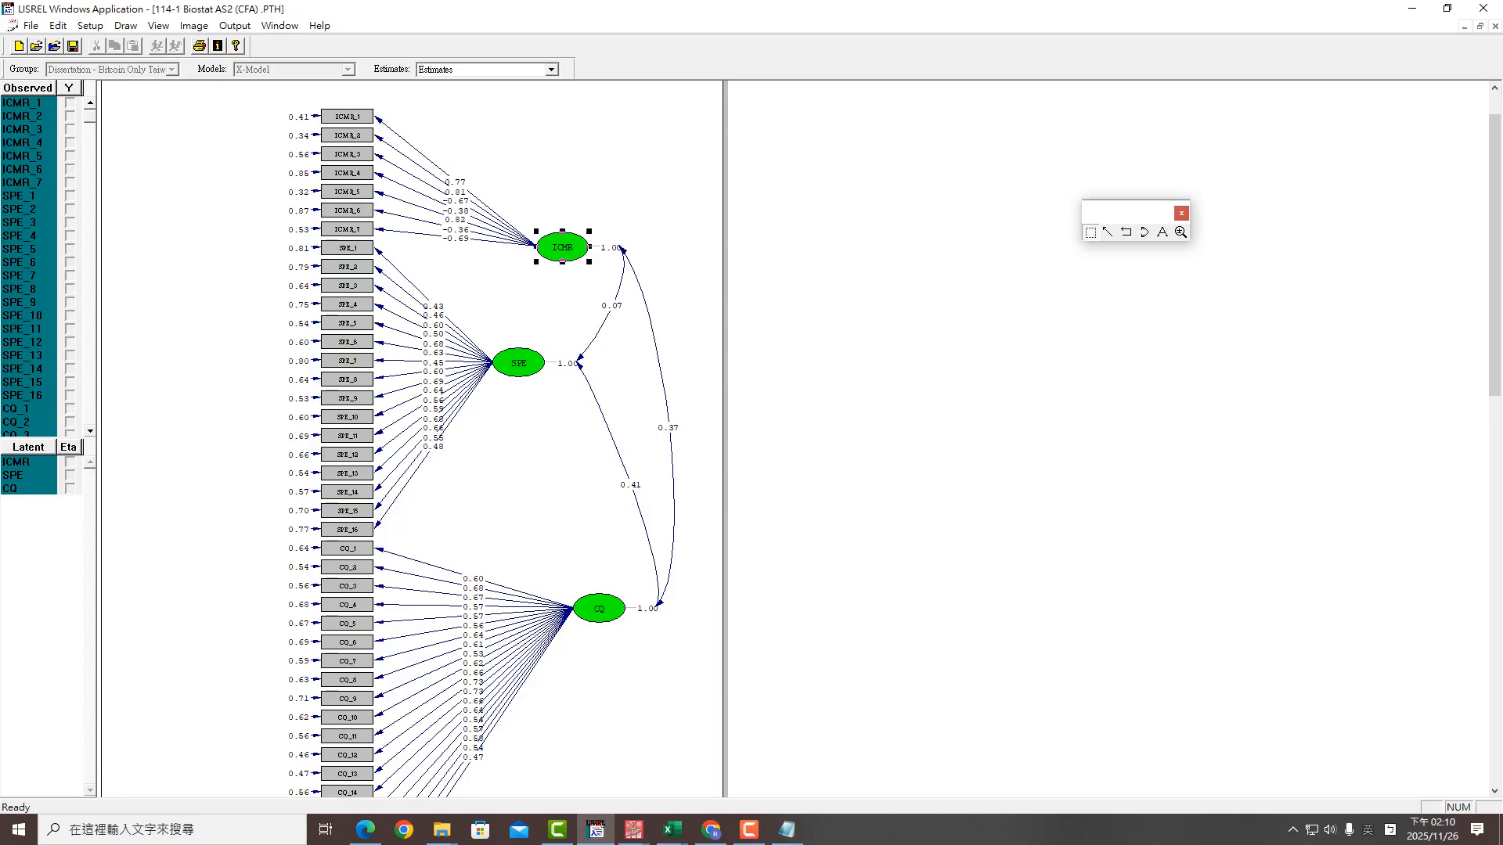
drag(562, 247, 567, 228)
drag(518, 362, 524, 328)
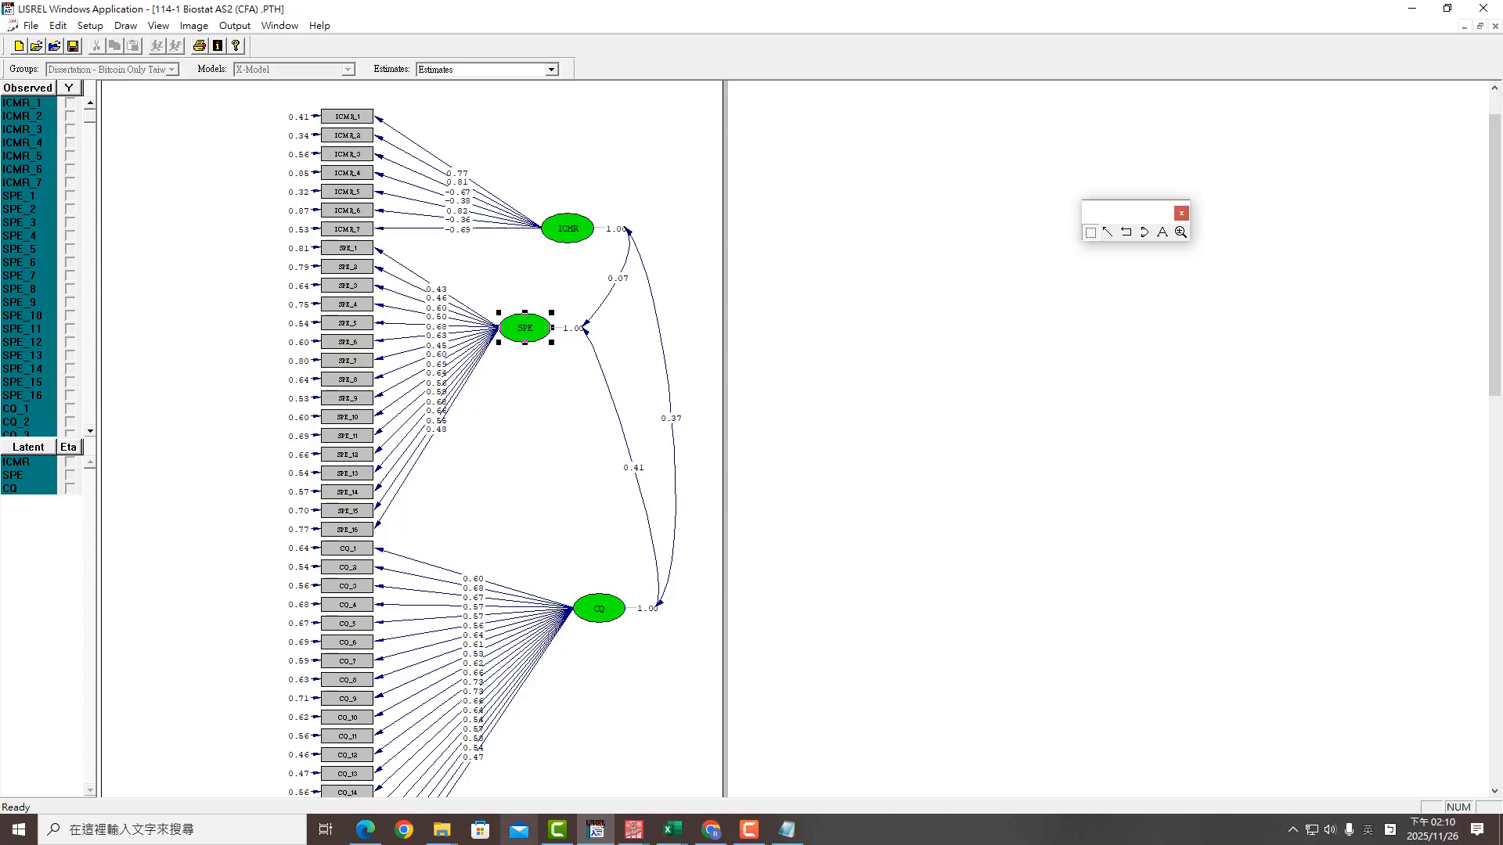
drag(599, 608, 602, 578)
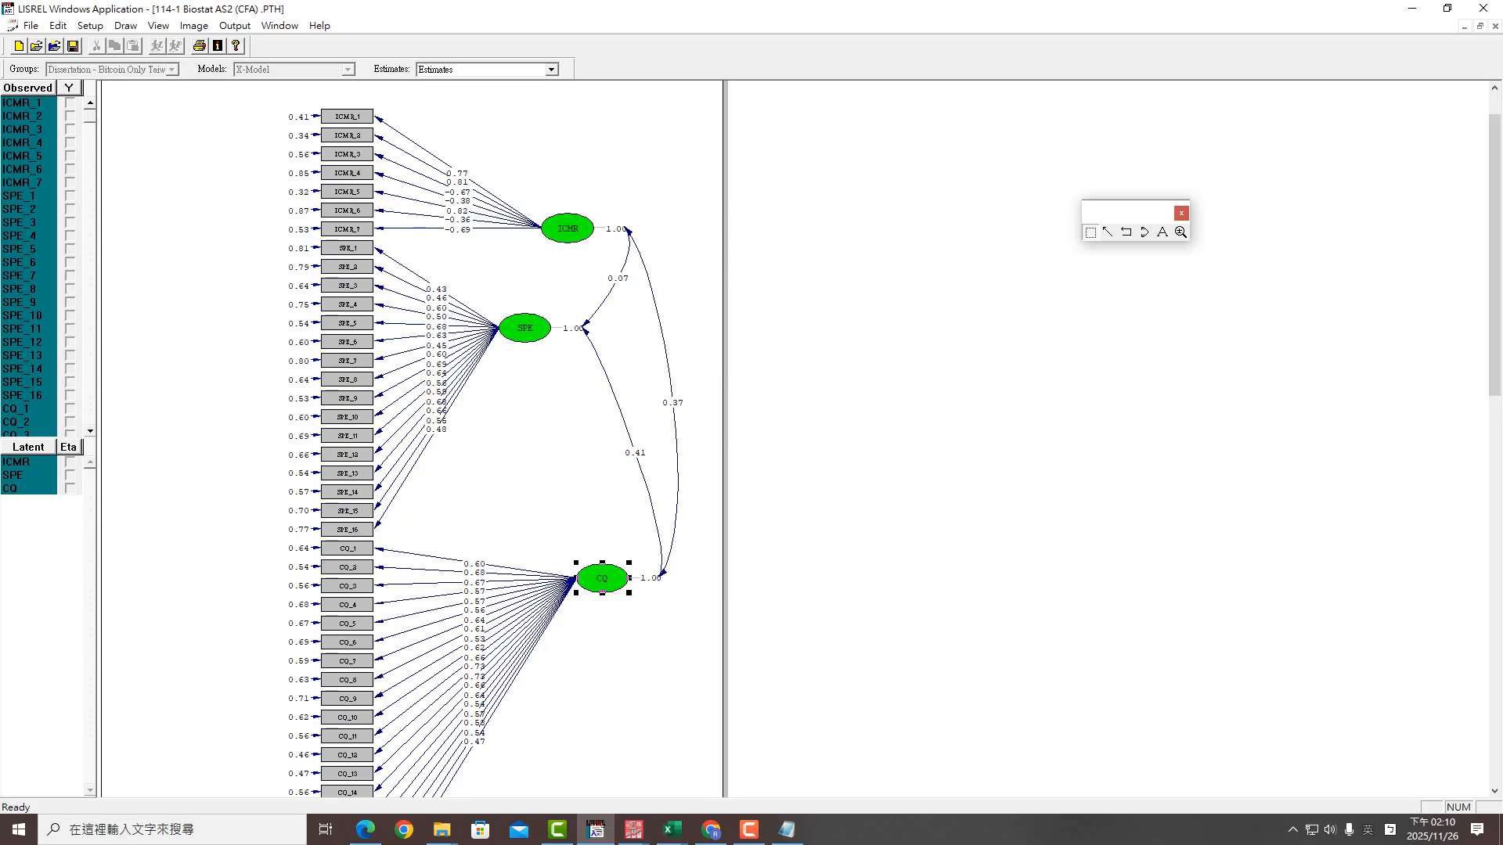
drag(525, 328, 519, 355)
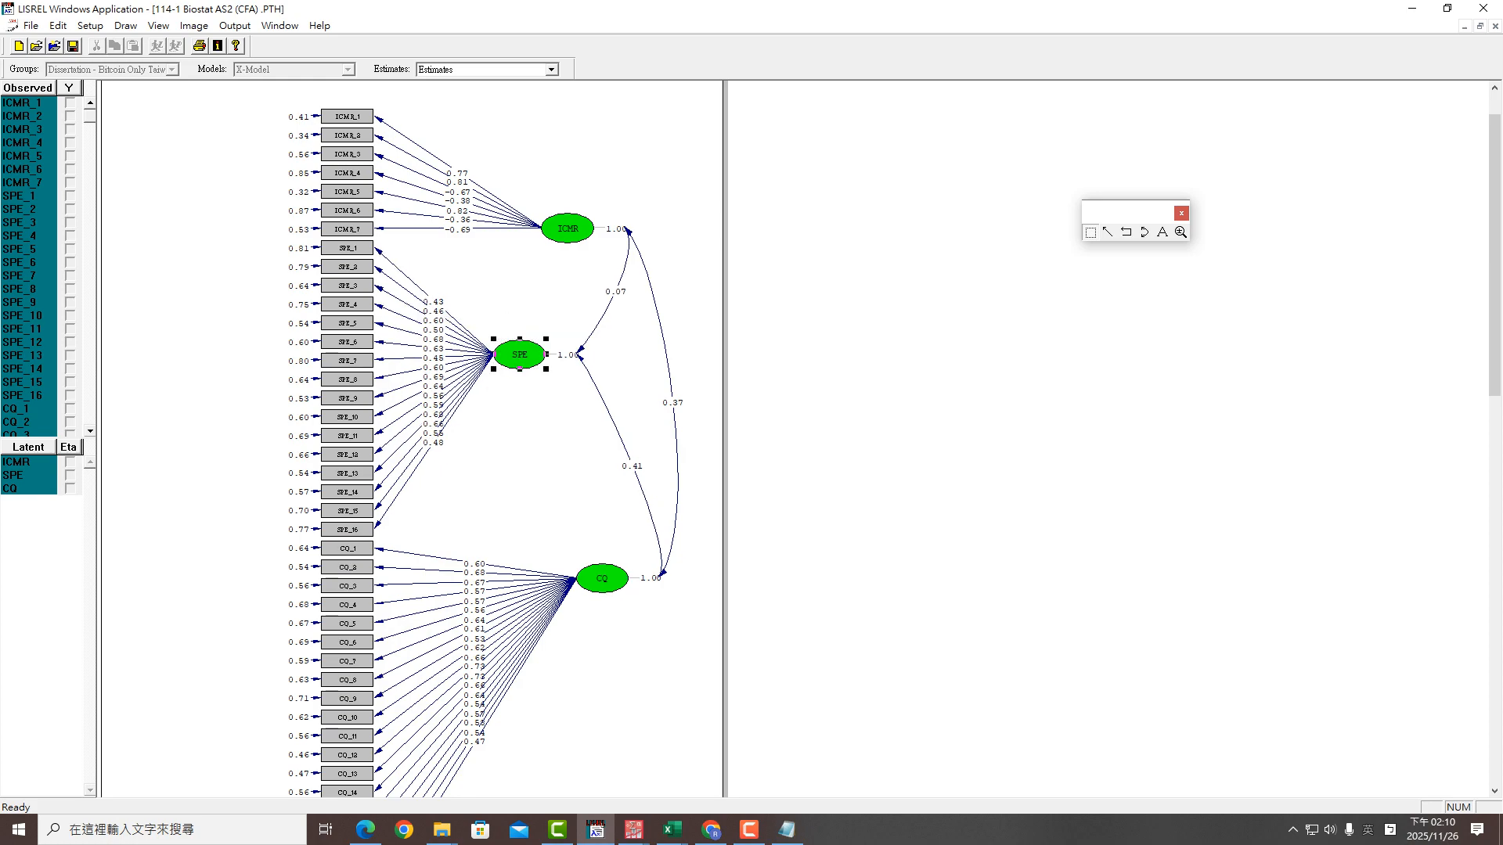
drag(568, 228, 569, 206)
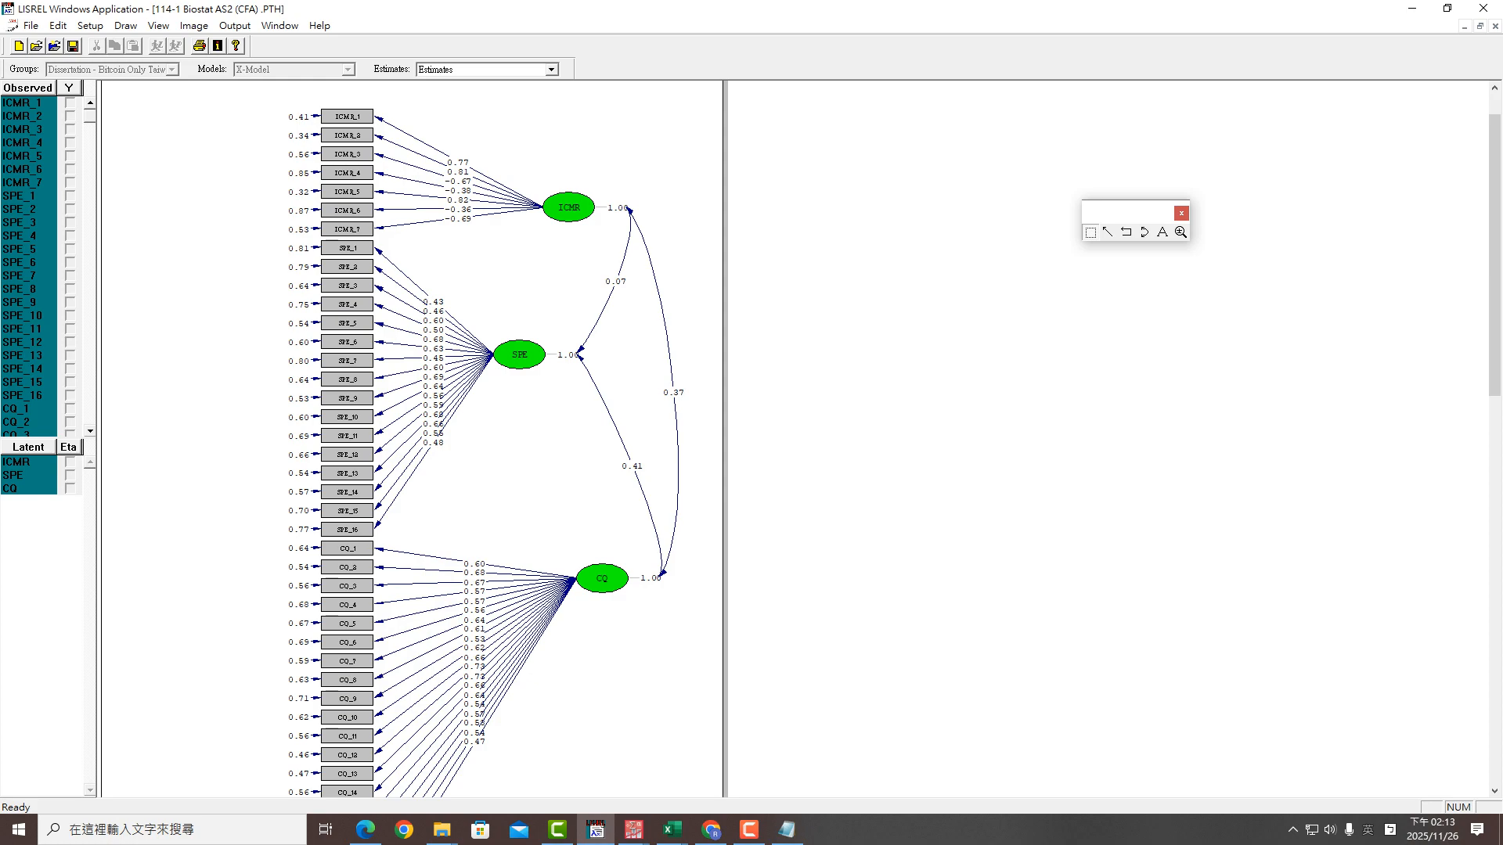
Switch to the Biostat (114-1) grade workbook in Excel and clear the AW3, AW4 and AW5 scores in row 27
click(672, 830)
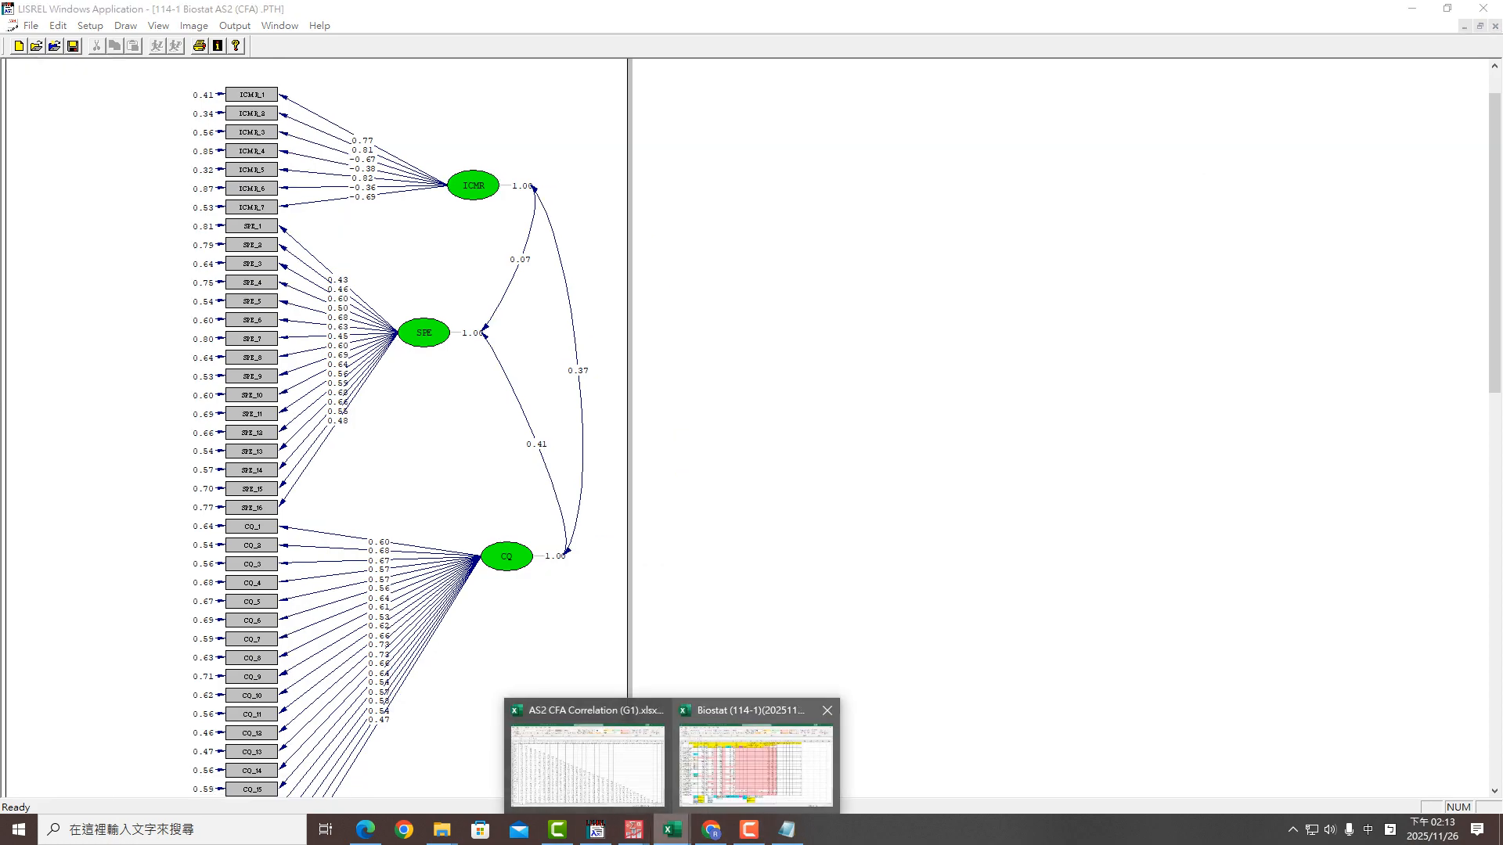
click(751, 753)
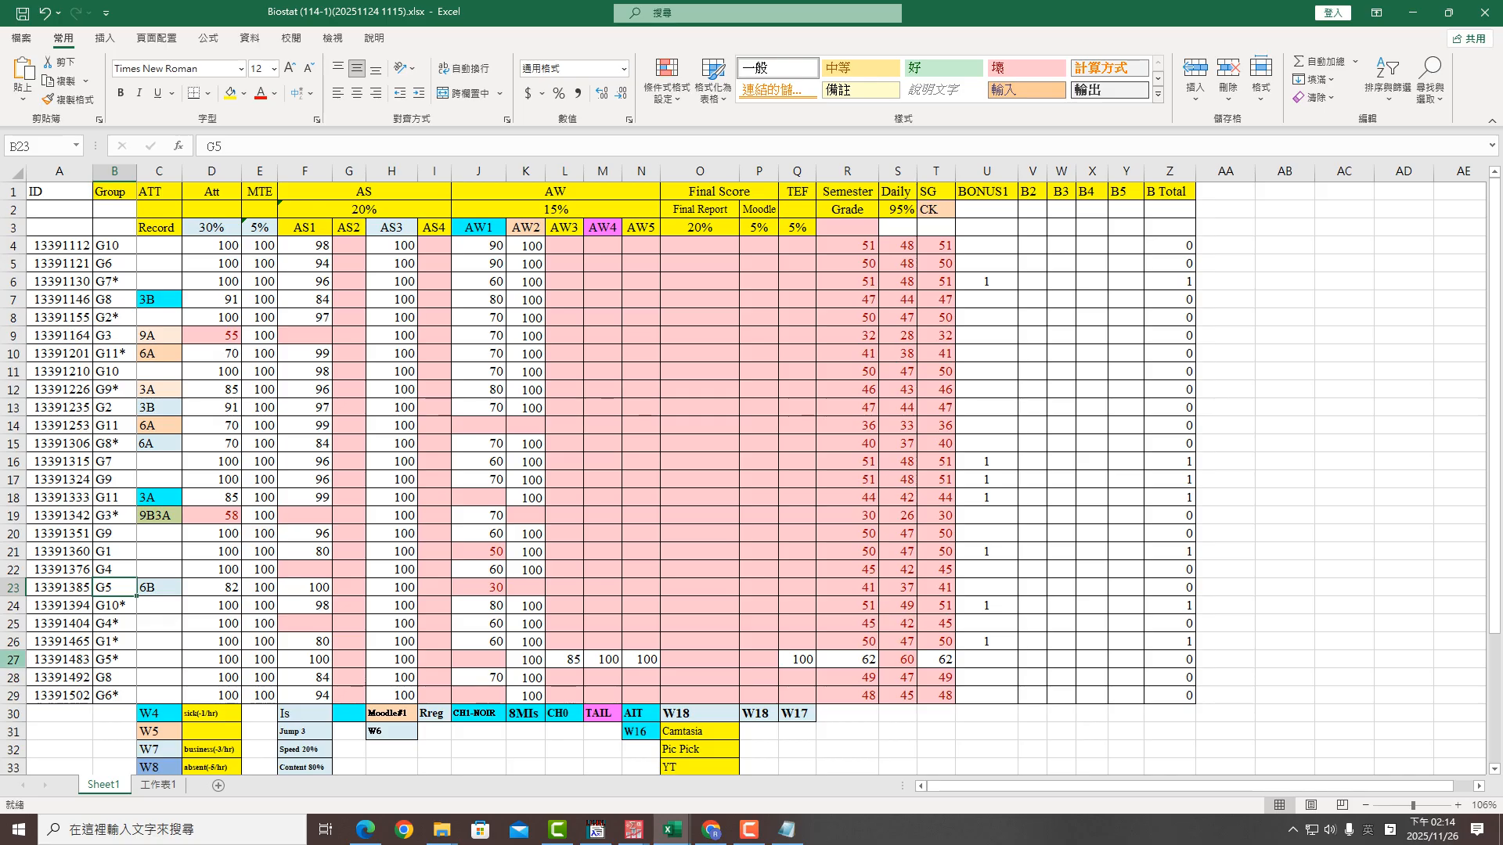
click(14, 659)
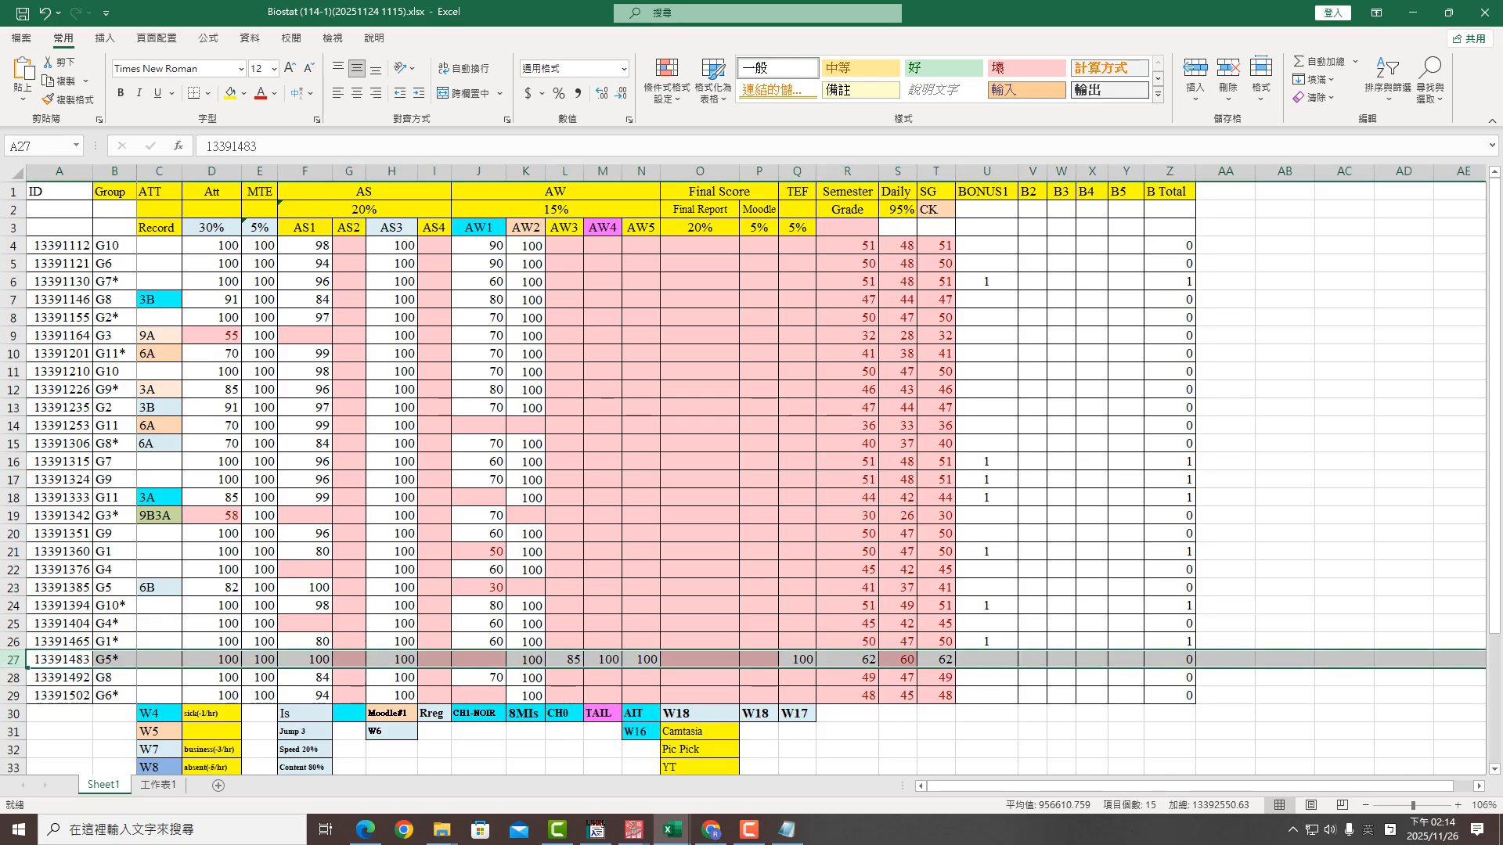
click(564, 660)
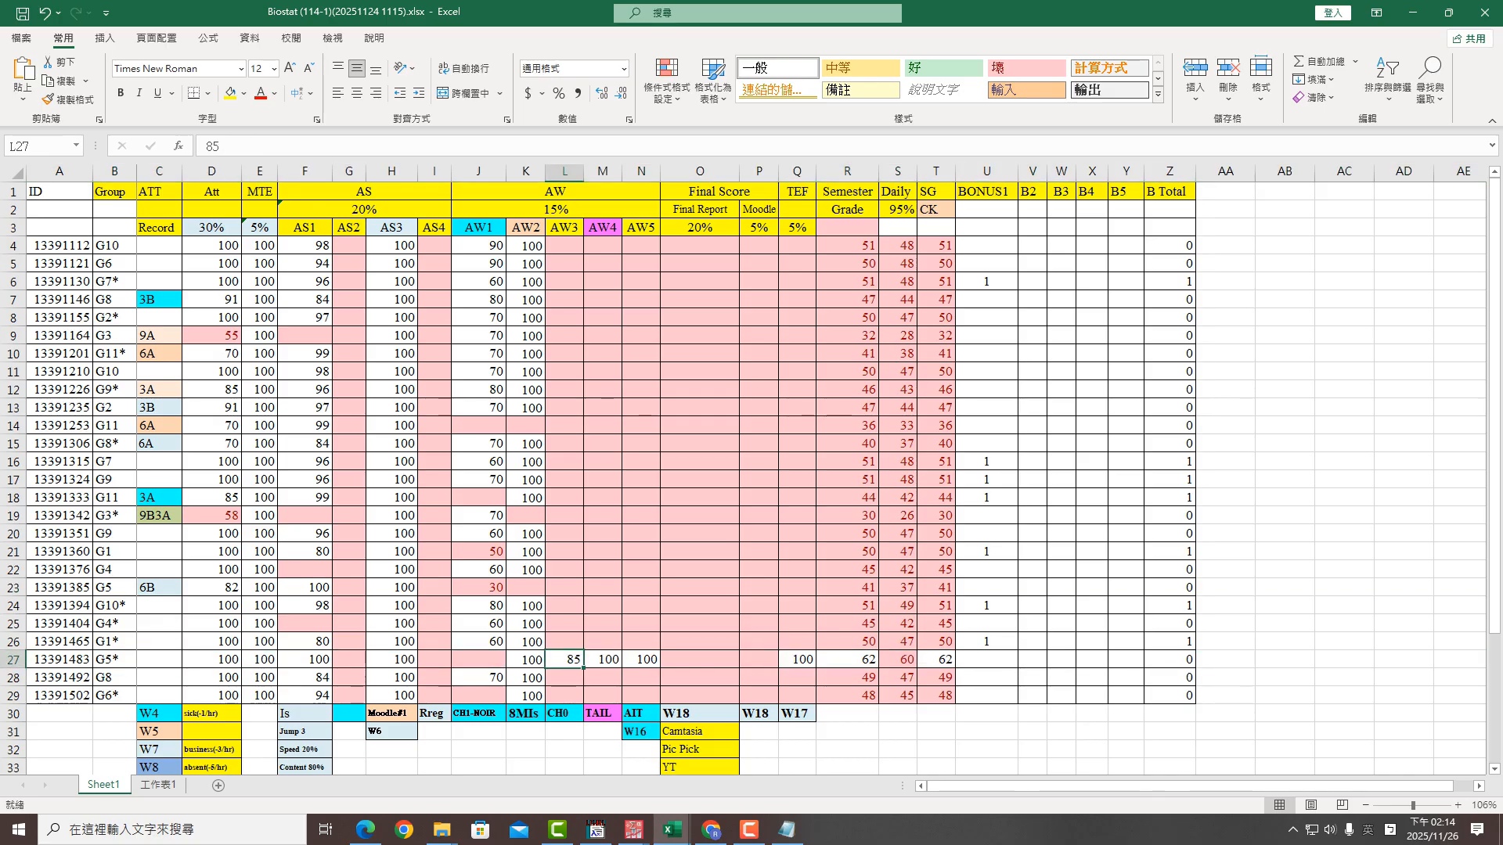
key(Delete)
click(603, 659)
key(Delete)
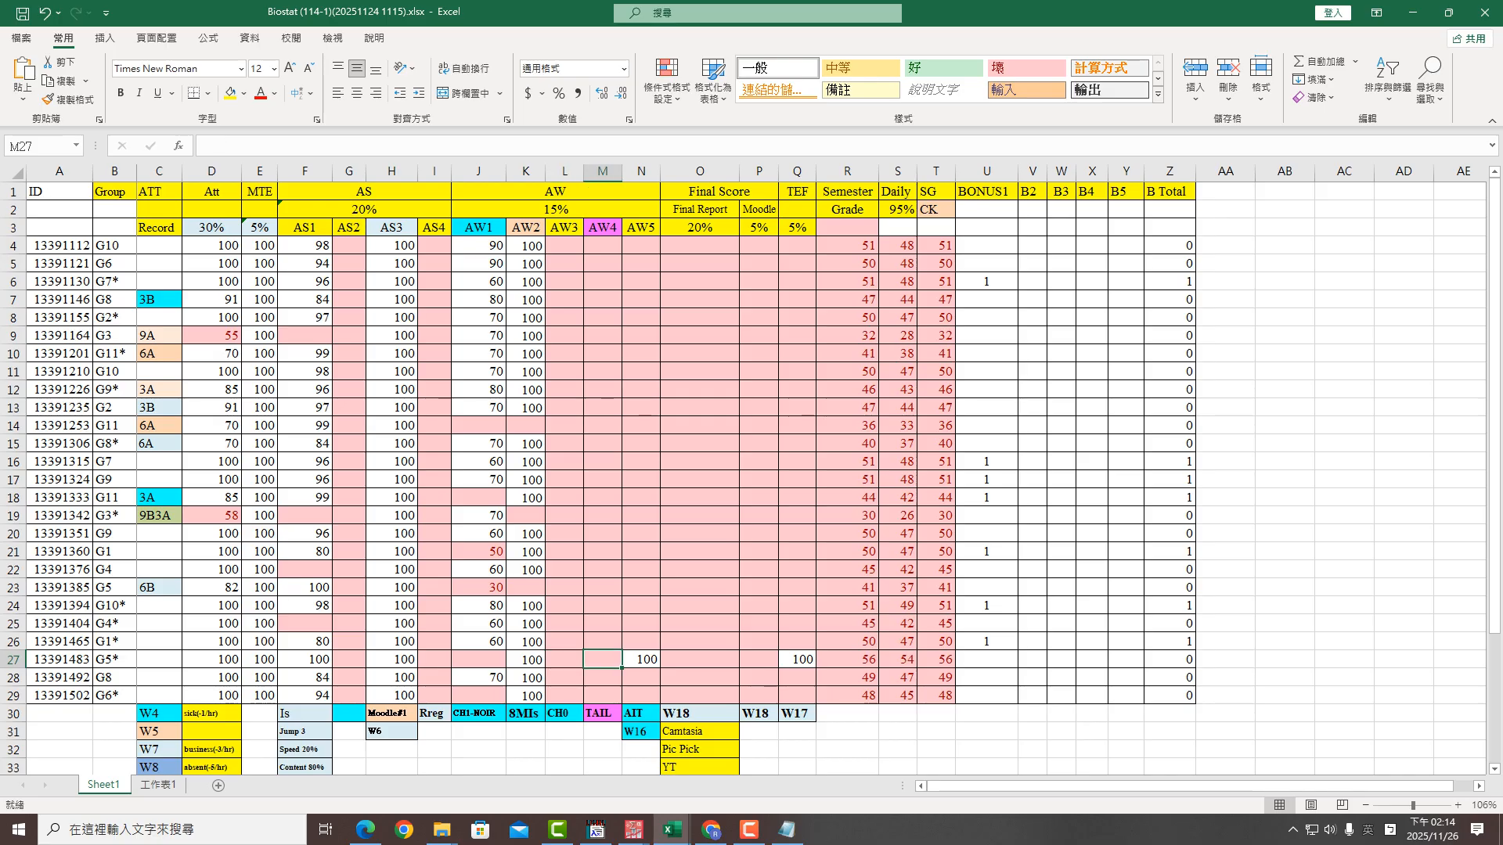
key(Right)
key(Delete)
Review the row 27 cells from AW1 across to the bonus columns, and examine the Final Report column
key(Left)
key(Left)
key(Left)
key(Left)
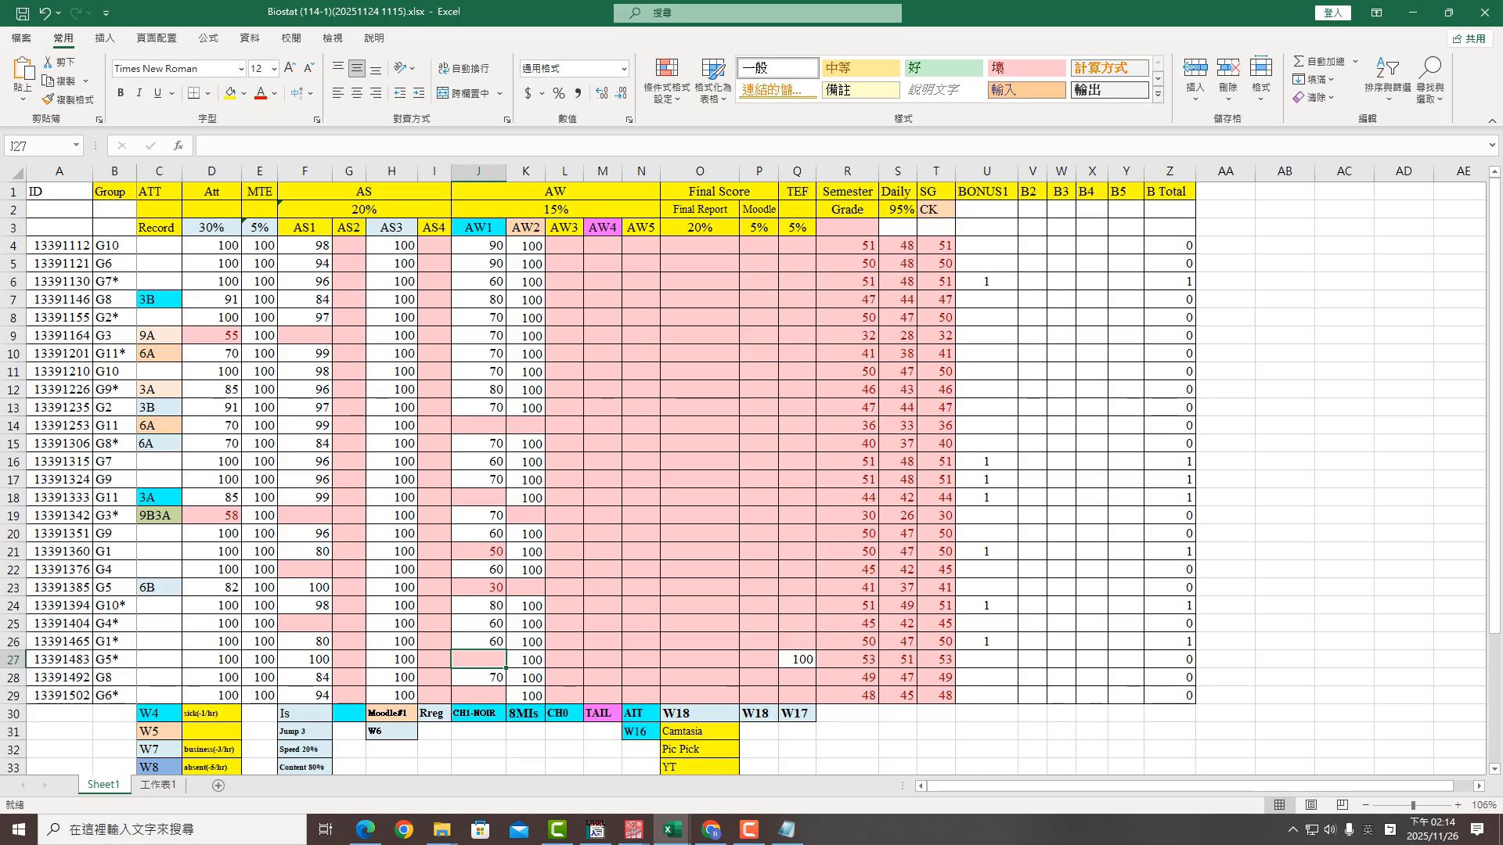
key(Right)
key(Right)
key(Left)
key(Left)
key(Right)
key(Right)
key(Left)
key(Left)
key(Right)
key(Right)
key(Right)
key(Right)
key(Right)
key(Right)
key(Right)
key(Right)
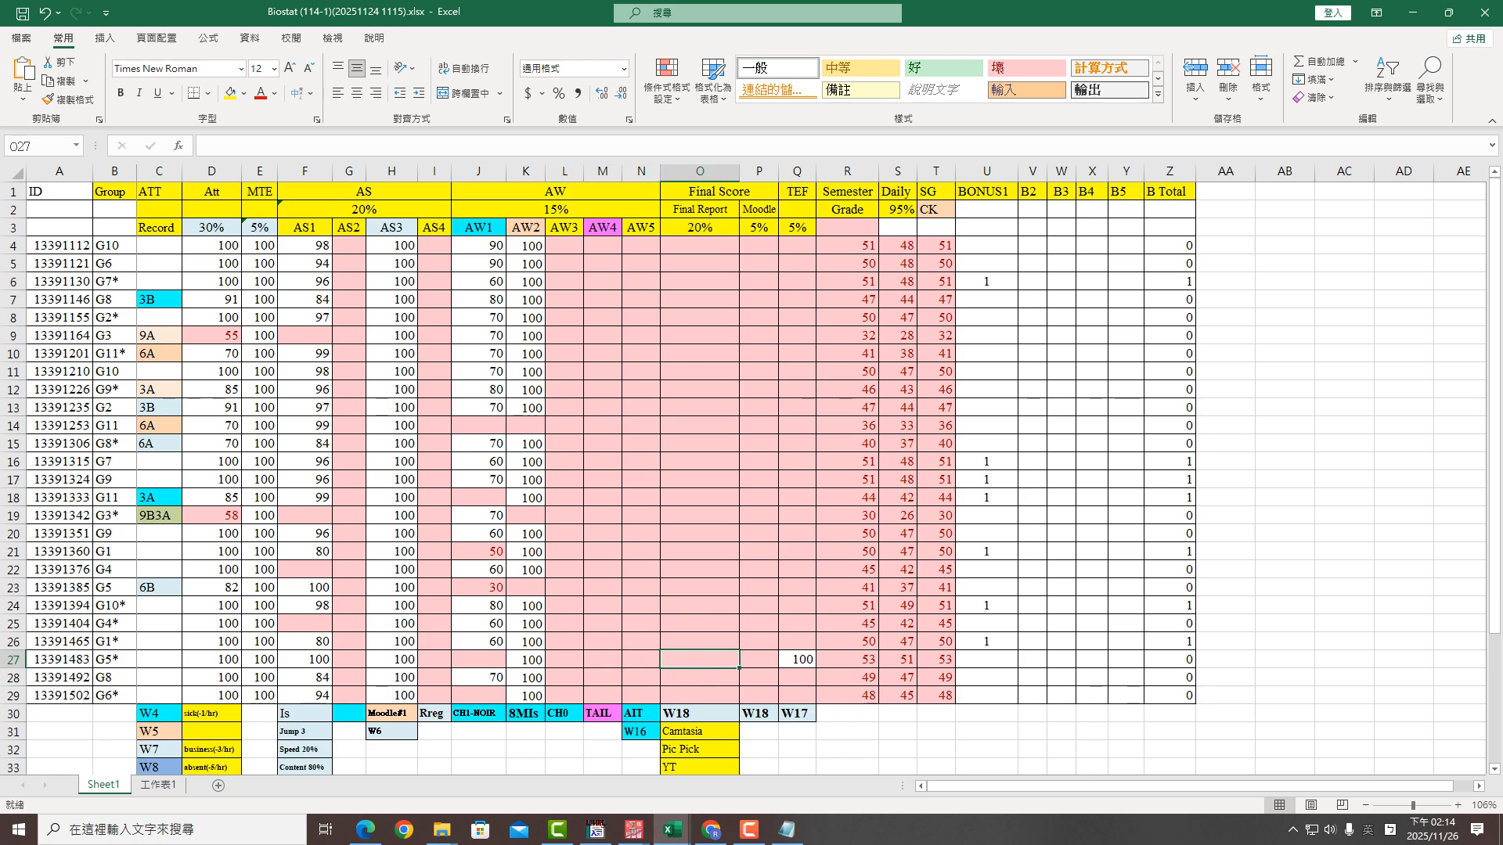
key(Right)
key(Right)
key(Right)
key(Right)
key(Right)
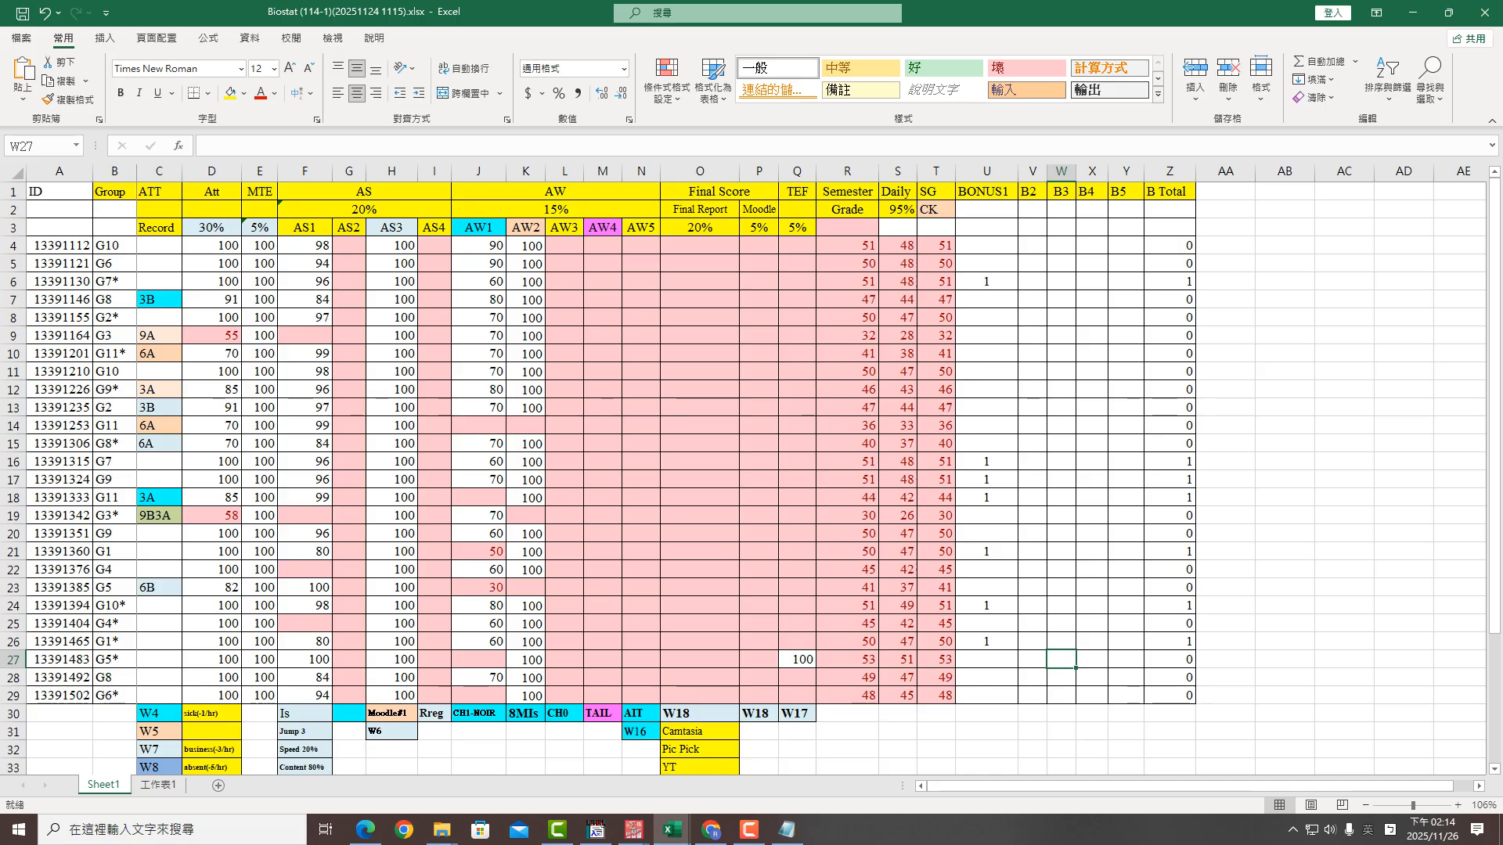
click(700, 171)
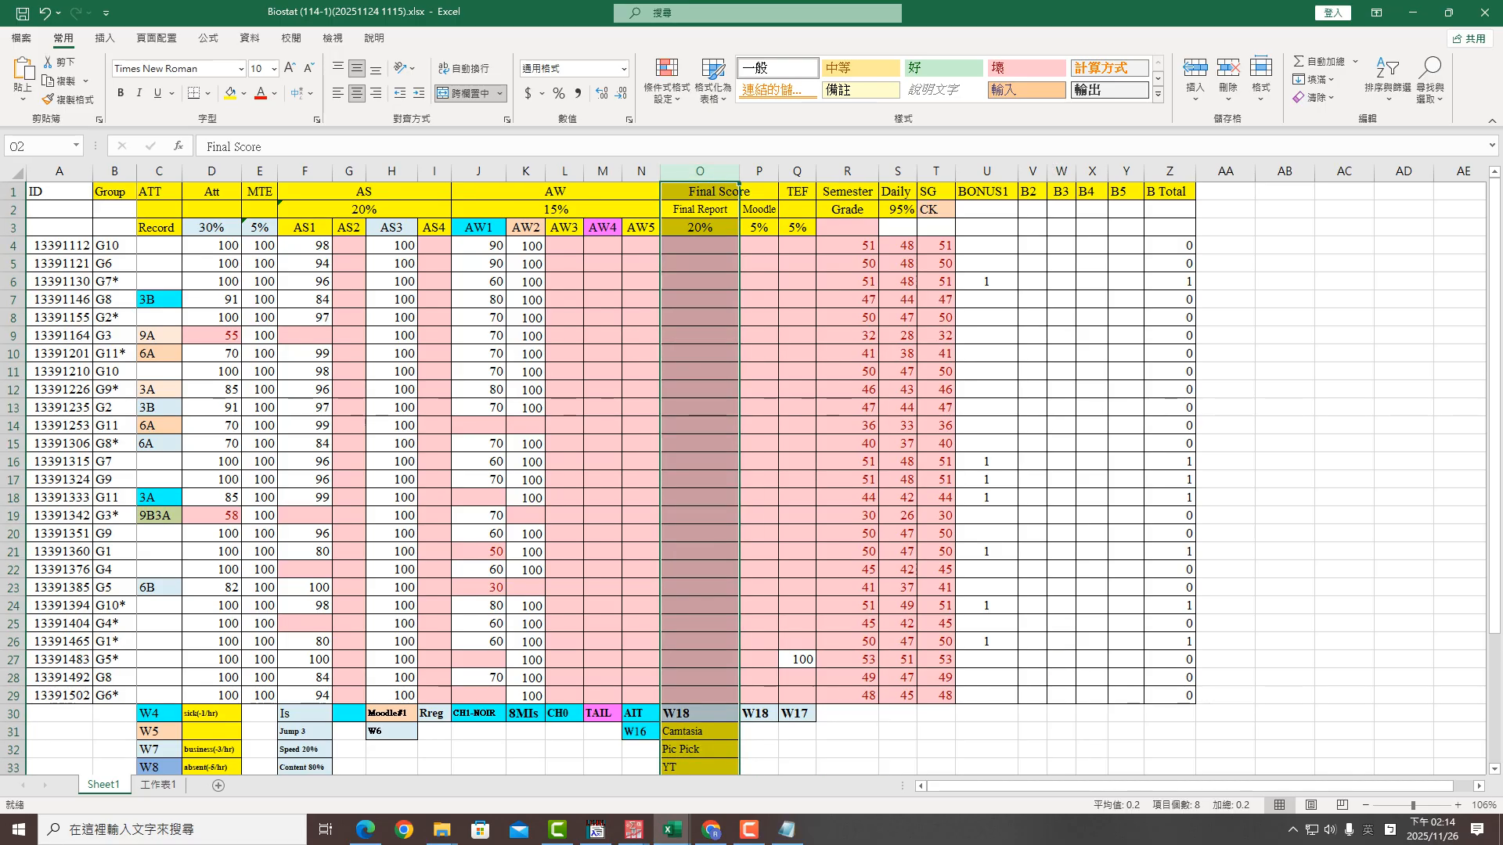
Enter a bonus of 1 in each of the B3, B4 and B5 columns of row 27
click(479, 659)
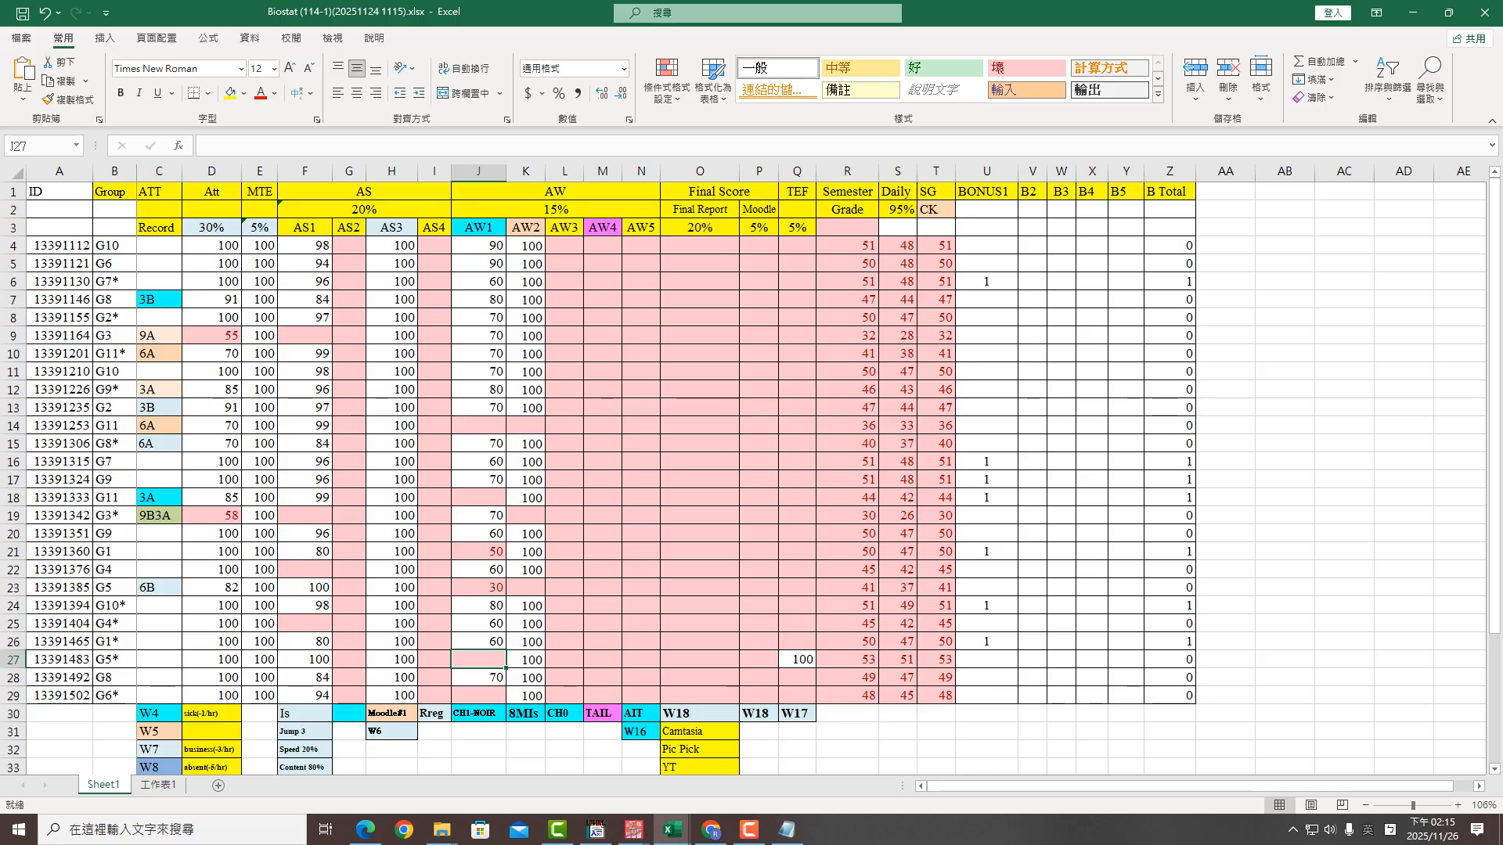
key(Right)
key(Right)
key(Right)
key(Right)
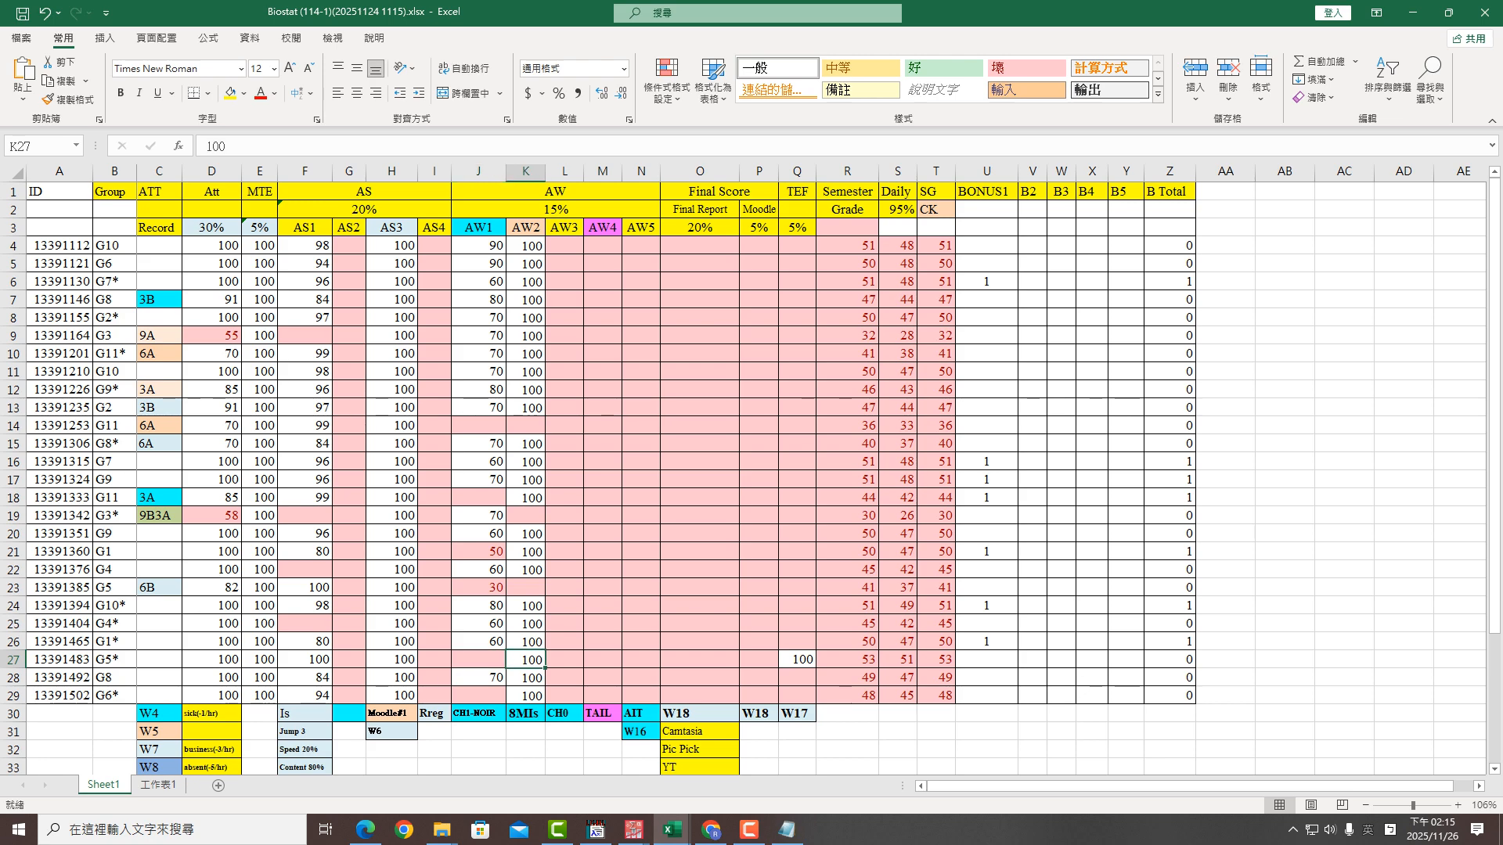
key(Right)
key(Right)
key(Right)
key(Right)
key(Right)
key(Right)
key(Right)
key(Right)
key(Right)
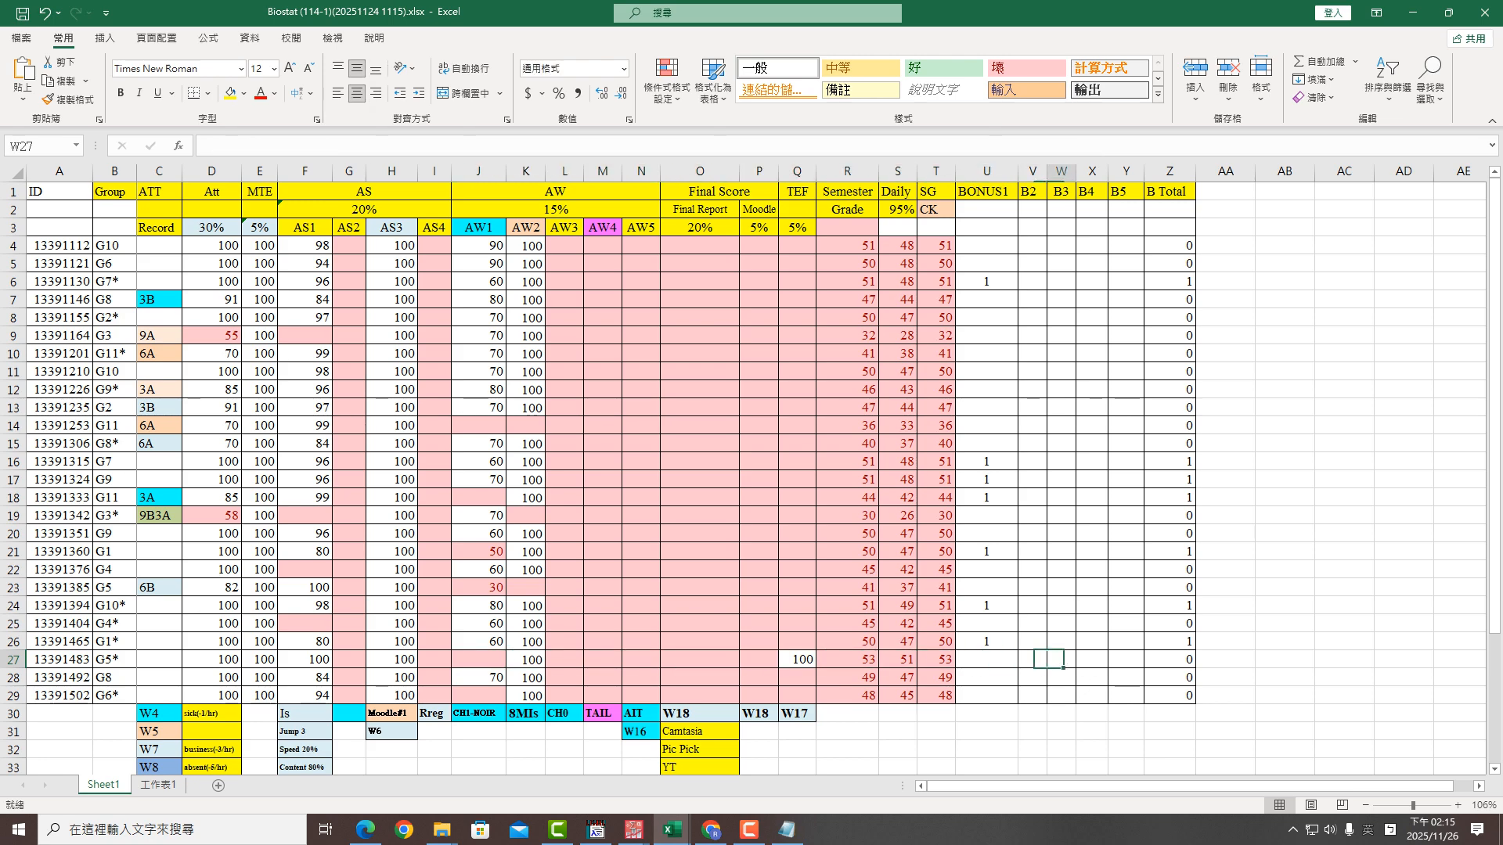
text(1)
key(Right)
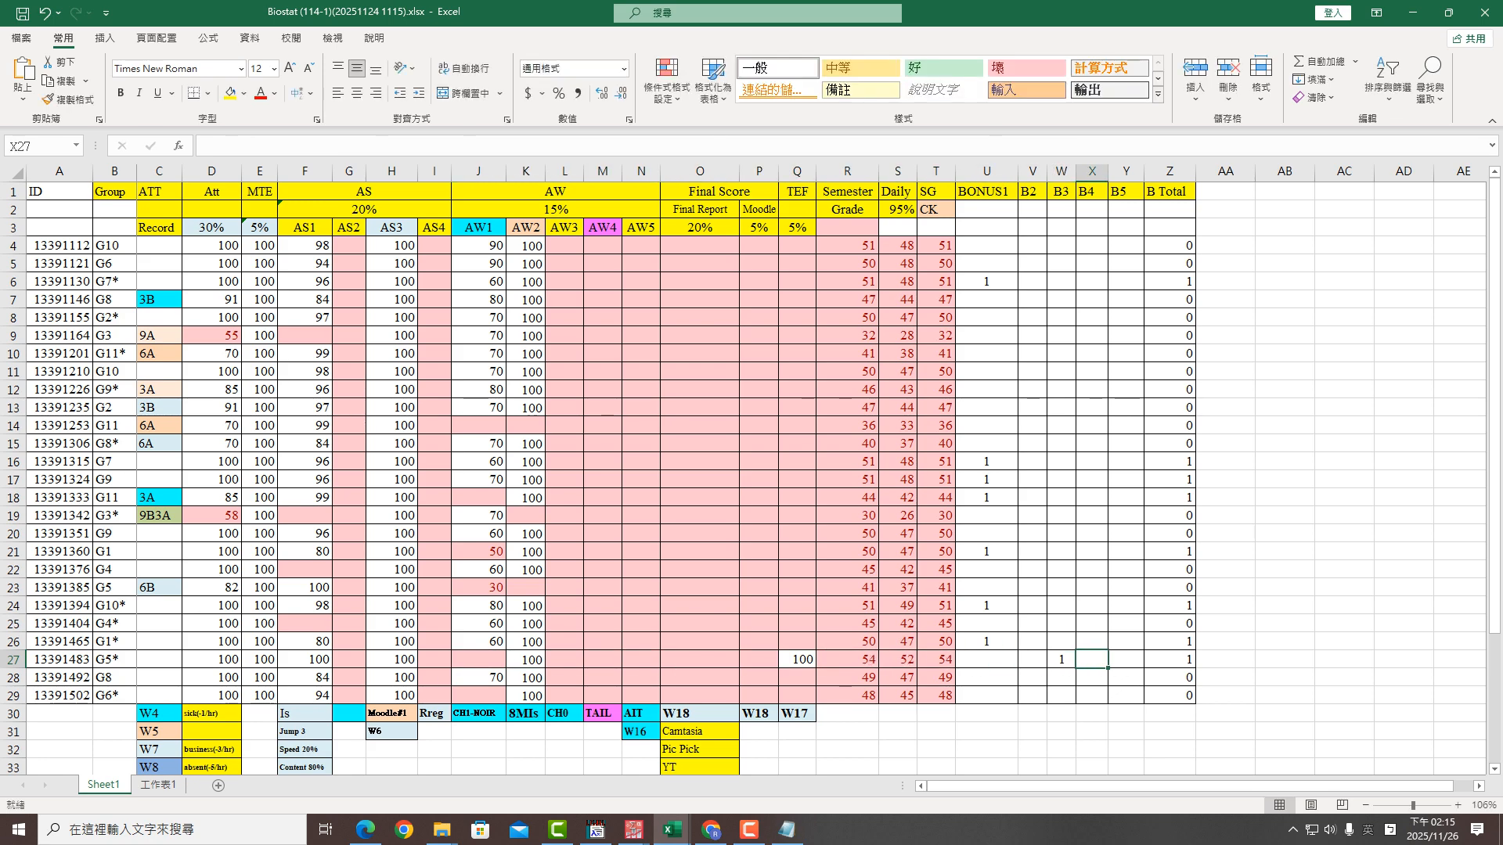
text(1)
key(Right)
text(1)
key(Right)
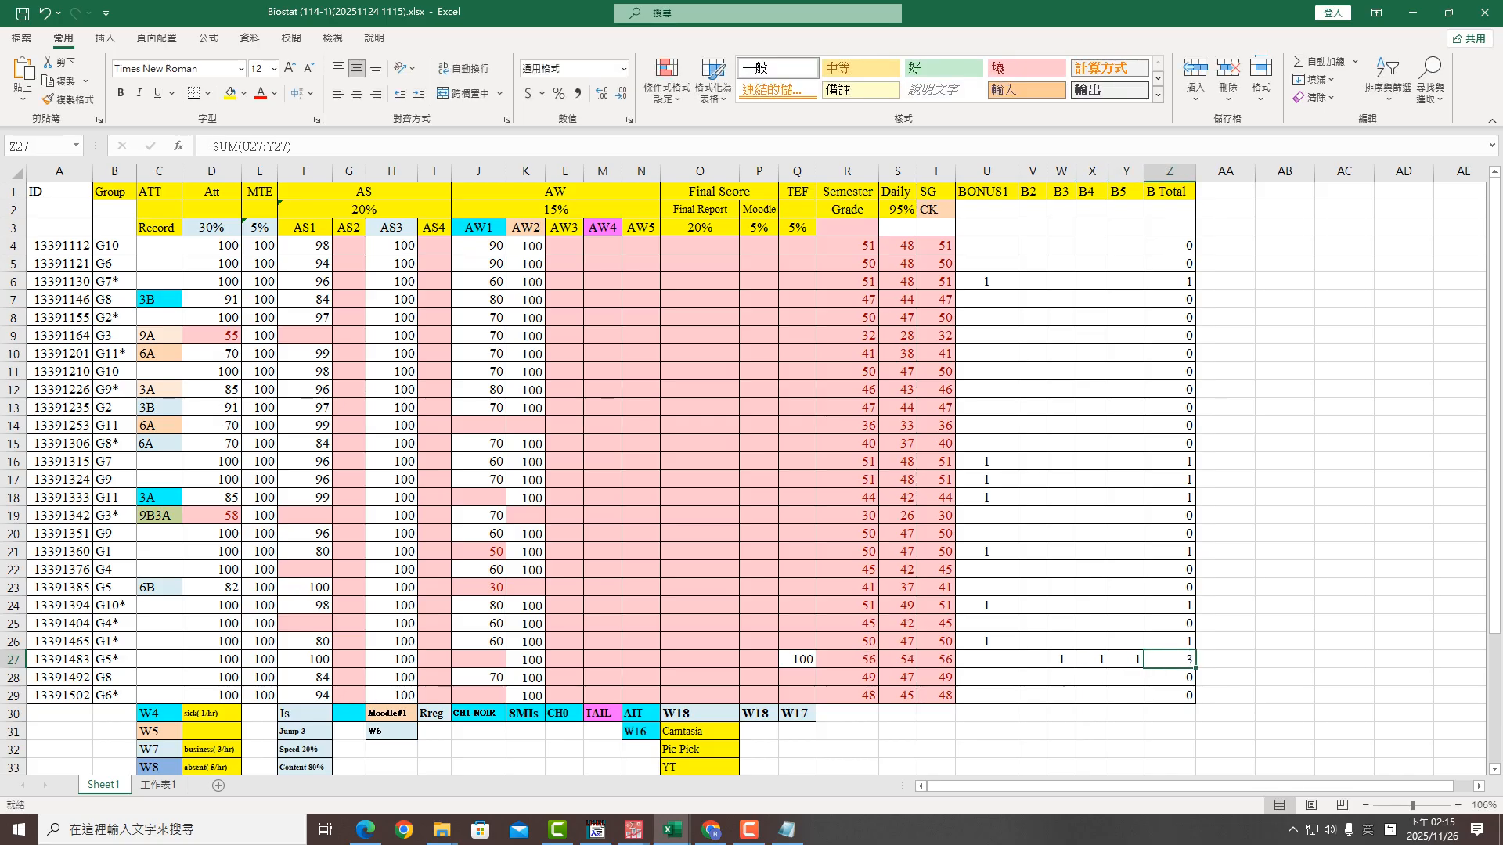
Review the row 27 cells from the bonus total back to AS4, and across the AW and final score columns to TEF
key(Left)
key(Left)
key(Left)
key(Left)
key(Left)
key(Left)
key(Left)
key(Left)
key(Left)
key(Left)
key(Left)
key(Left)
key(Left)
key(Left)
key(Left)
key(Left)
key(Left)
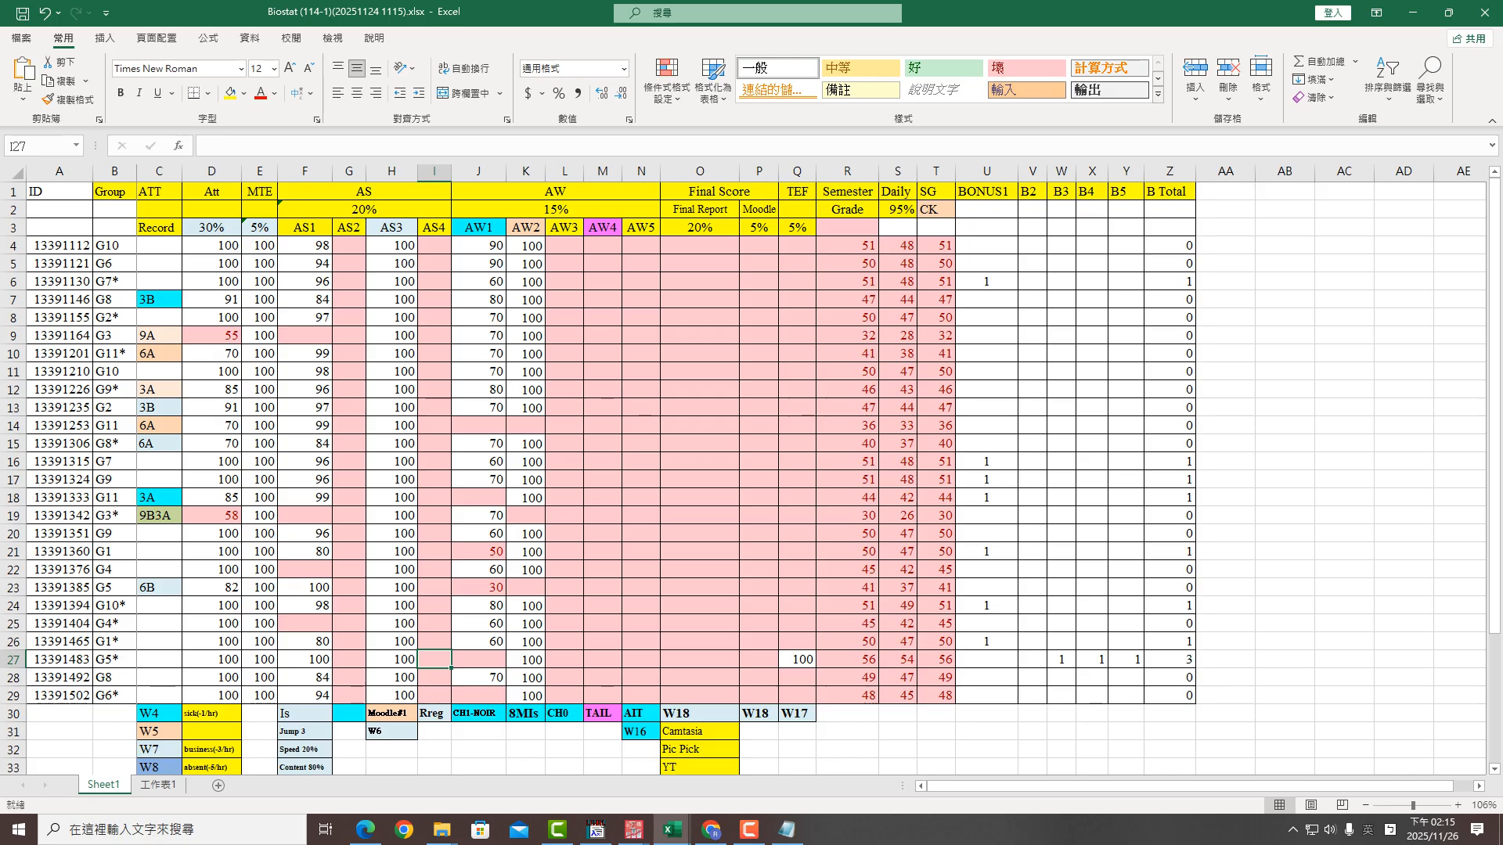
key(Right)
key(Left)
key(Right)
key(Right)
key(Right)
key(Right)
key(Right)
key(Right)
key(Right)
key(Right)
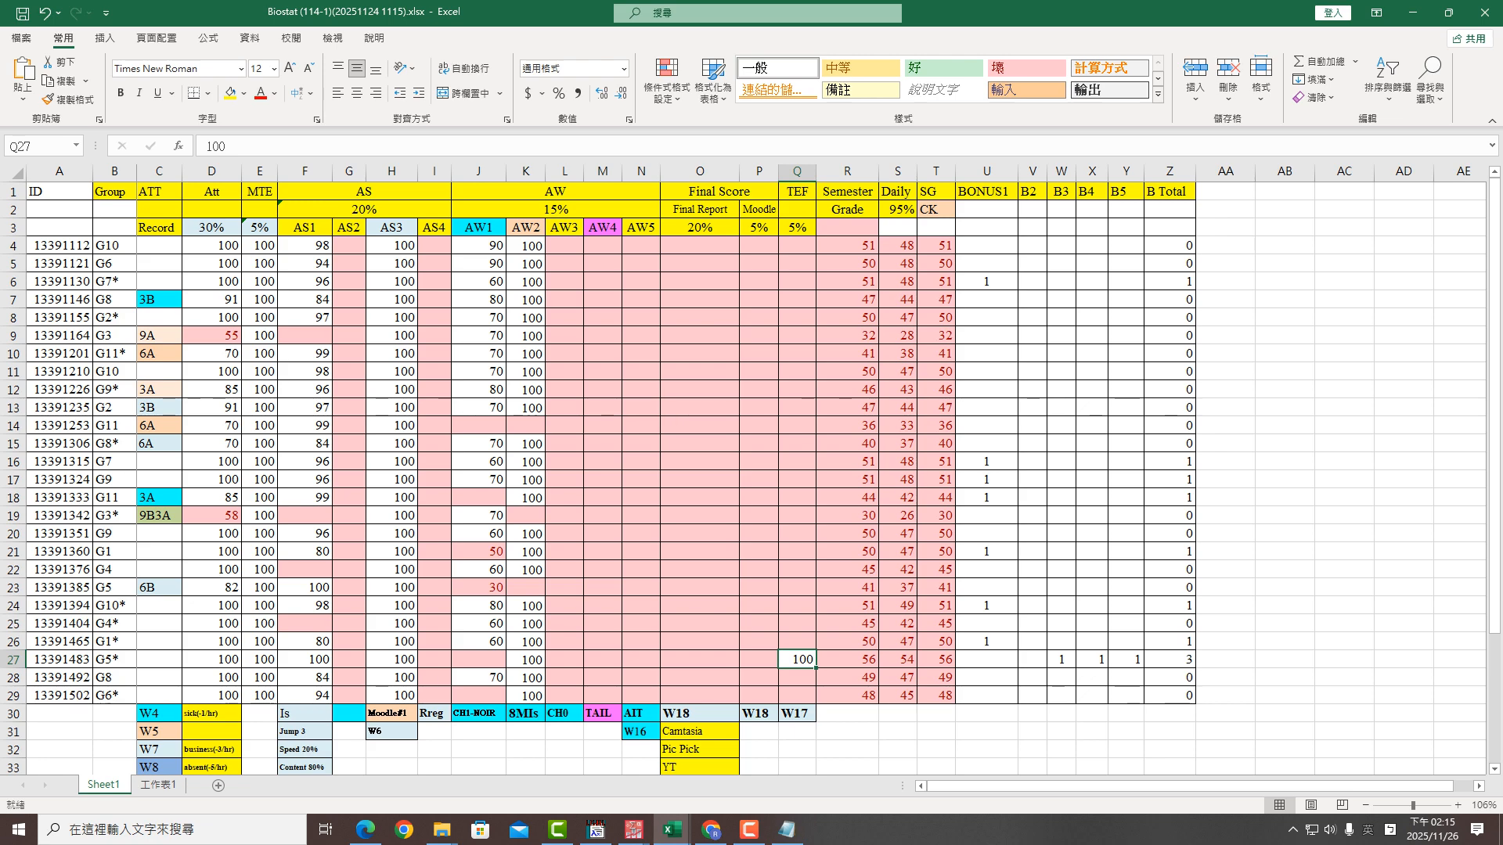
Enter scores of 100 for AW3 and AW4 in row 27
key(Left)
key(Left)
key(Left)
key(Left)
key(Left)
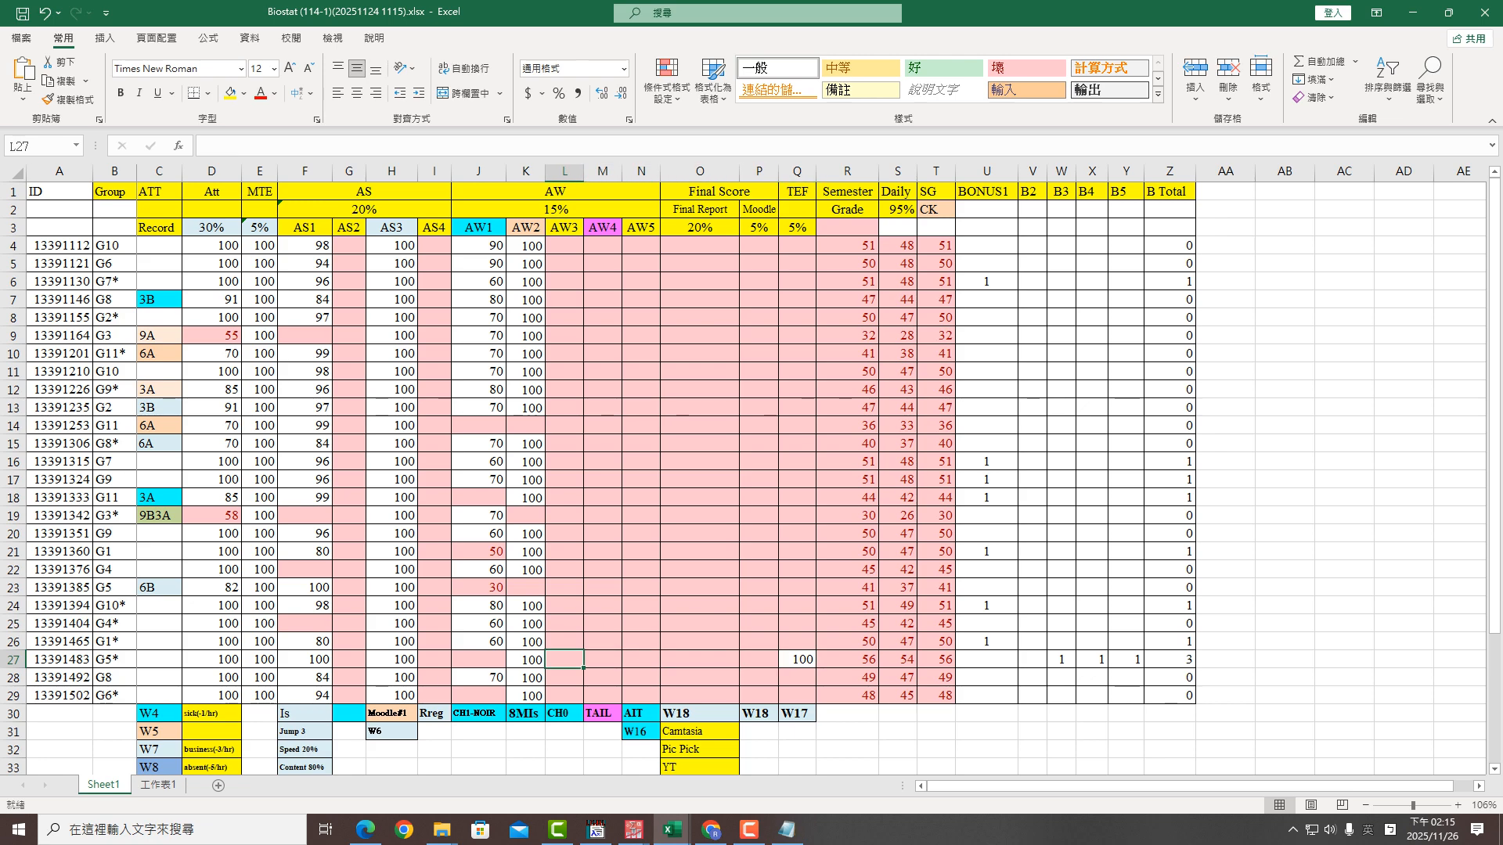
text(100)
key(Right)
text(100)
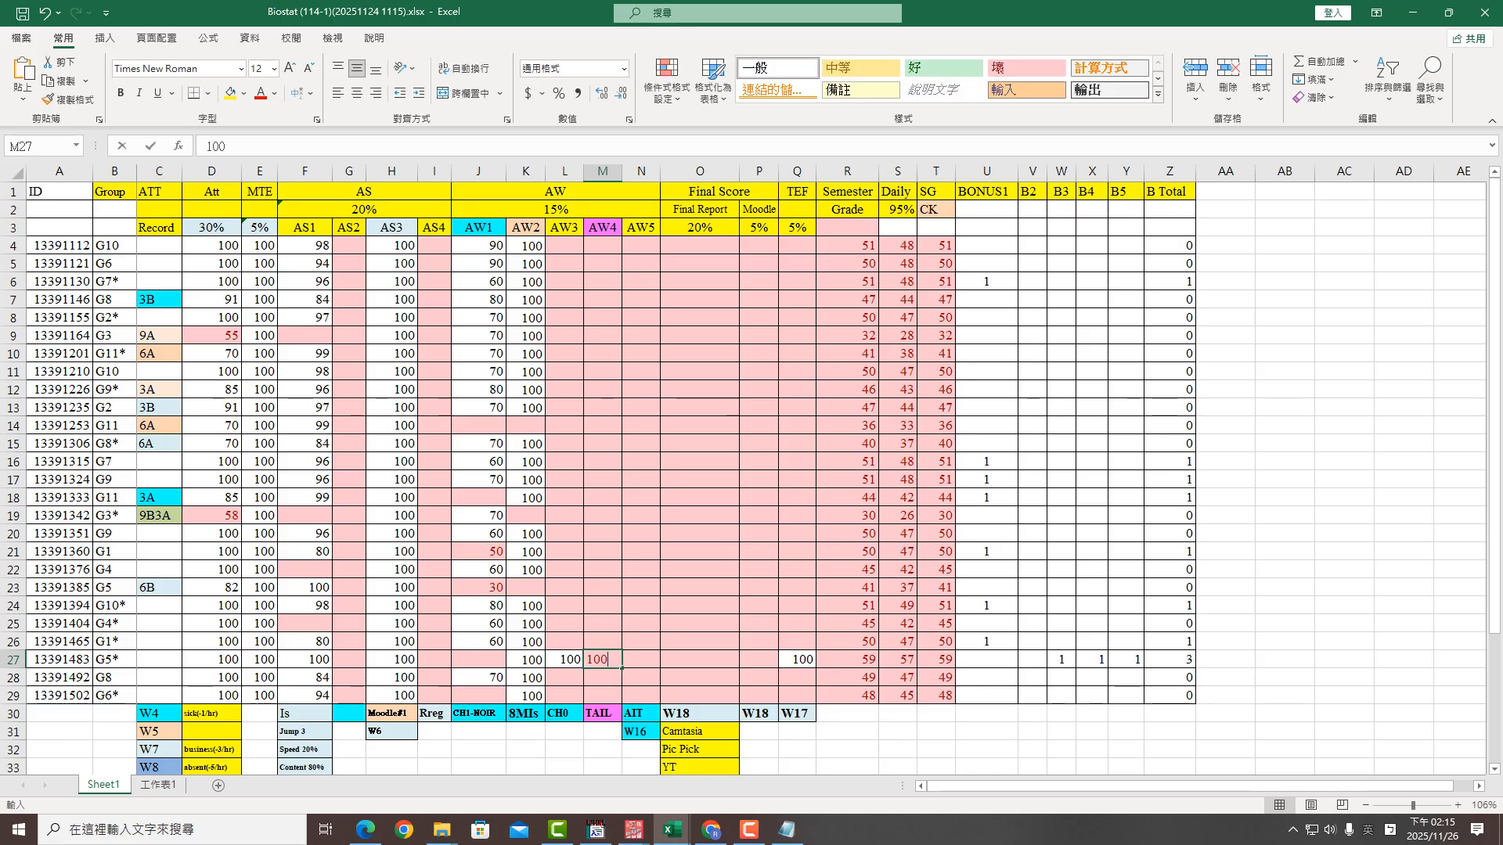
key(Right)
Enter scores of 80 for AS4 and AS2 in row 27
key(Left)
key(Left)
key(Left)
key(Left)
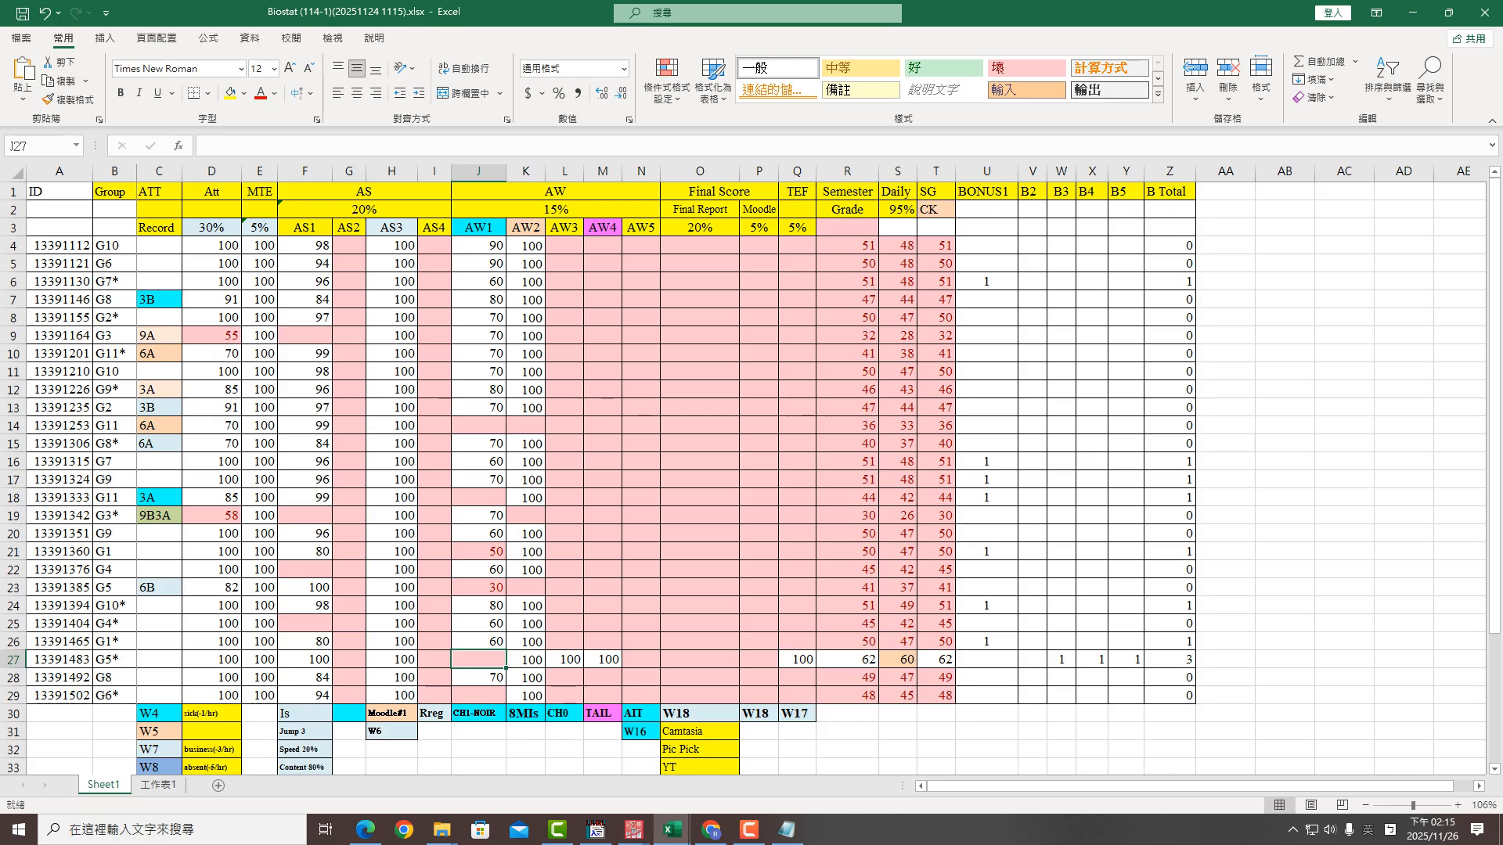
key(Left)
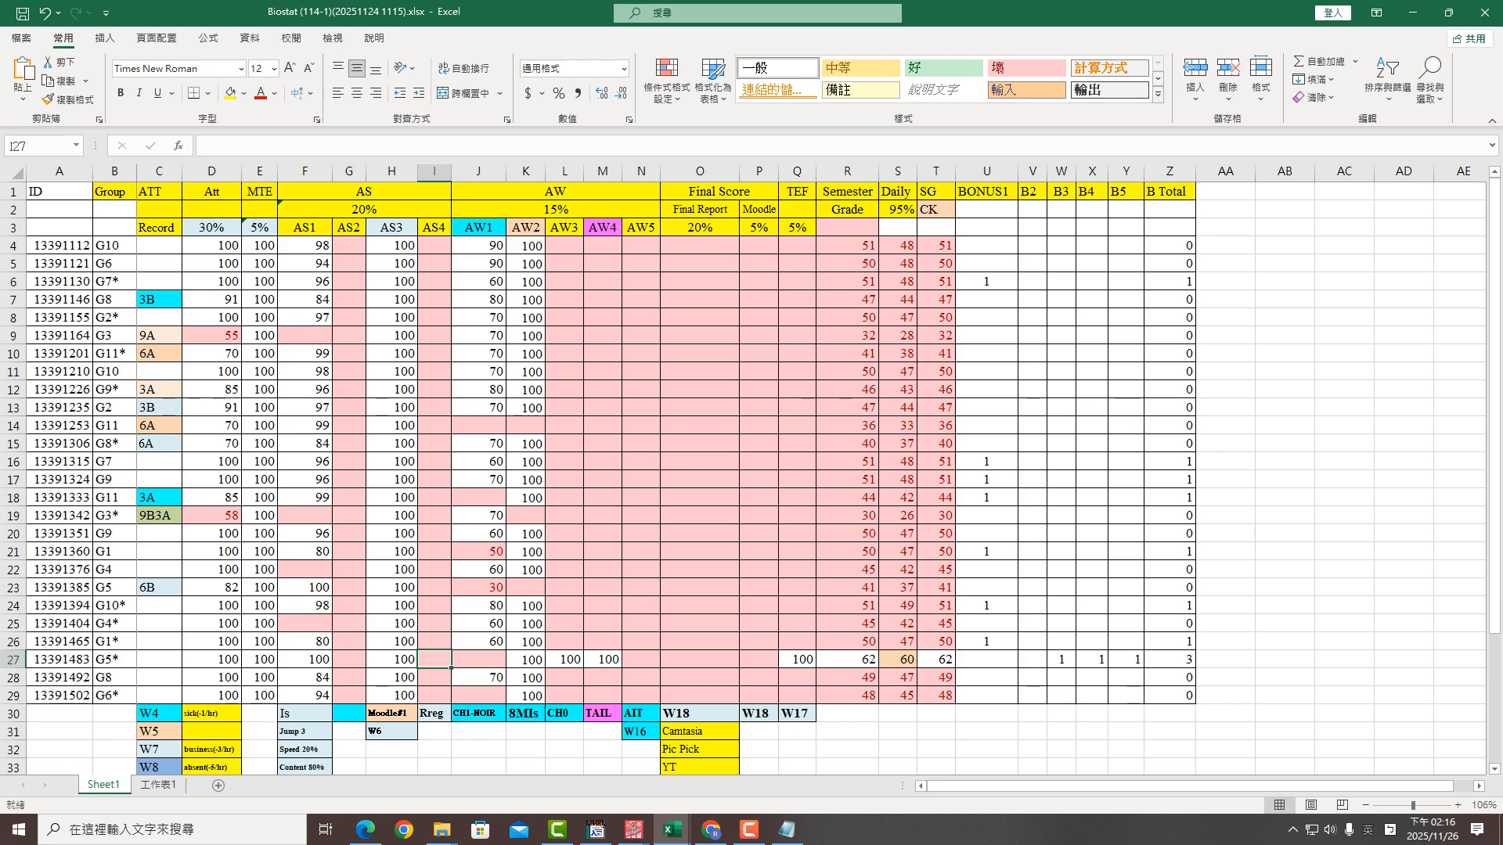
text(80)
key(Left)
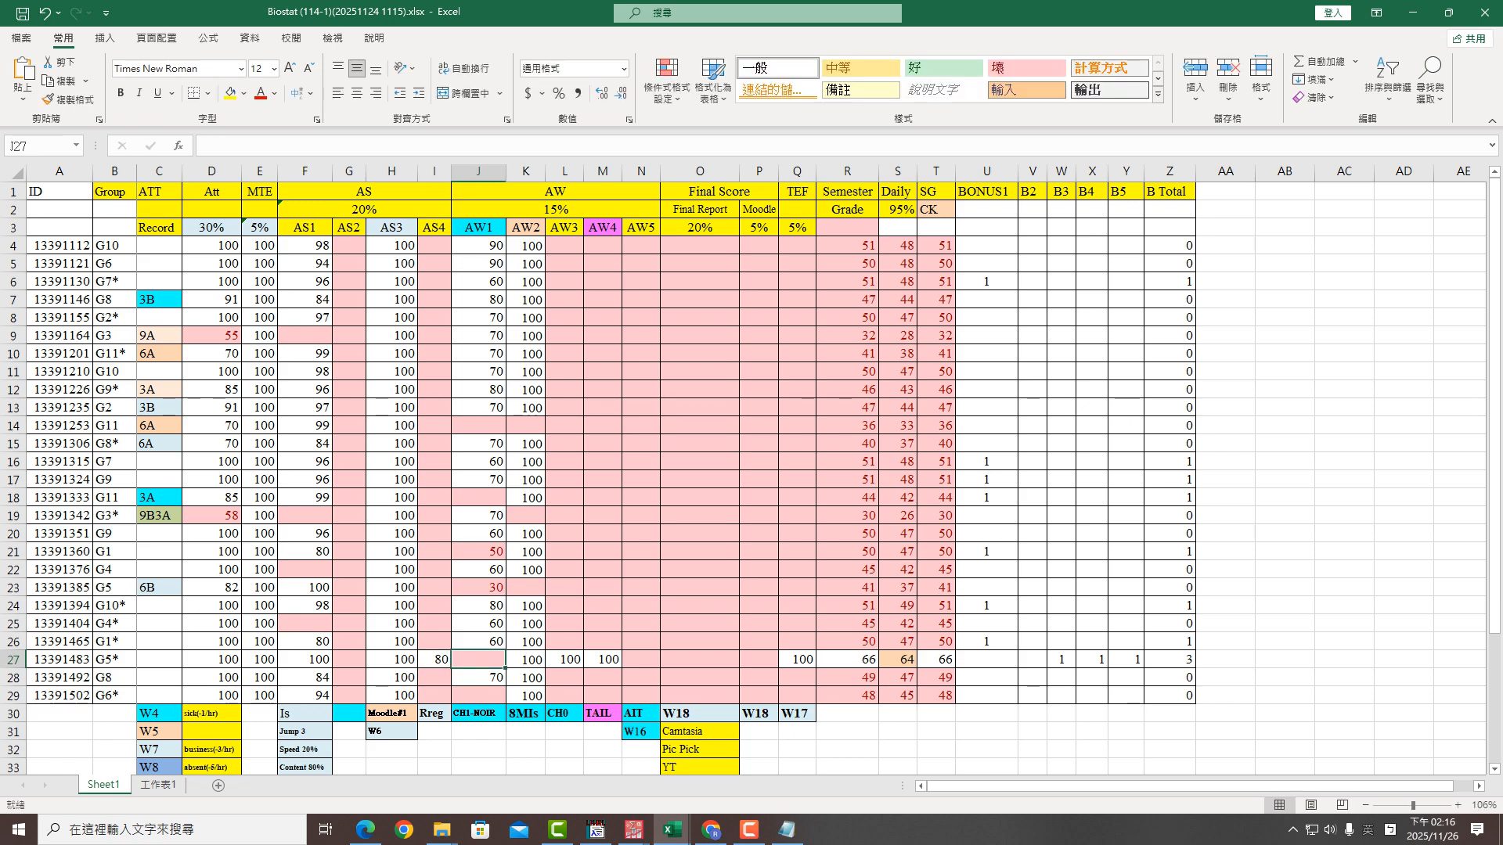
key(Left)
text(80)
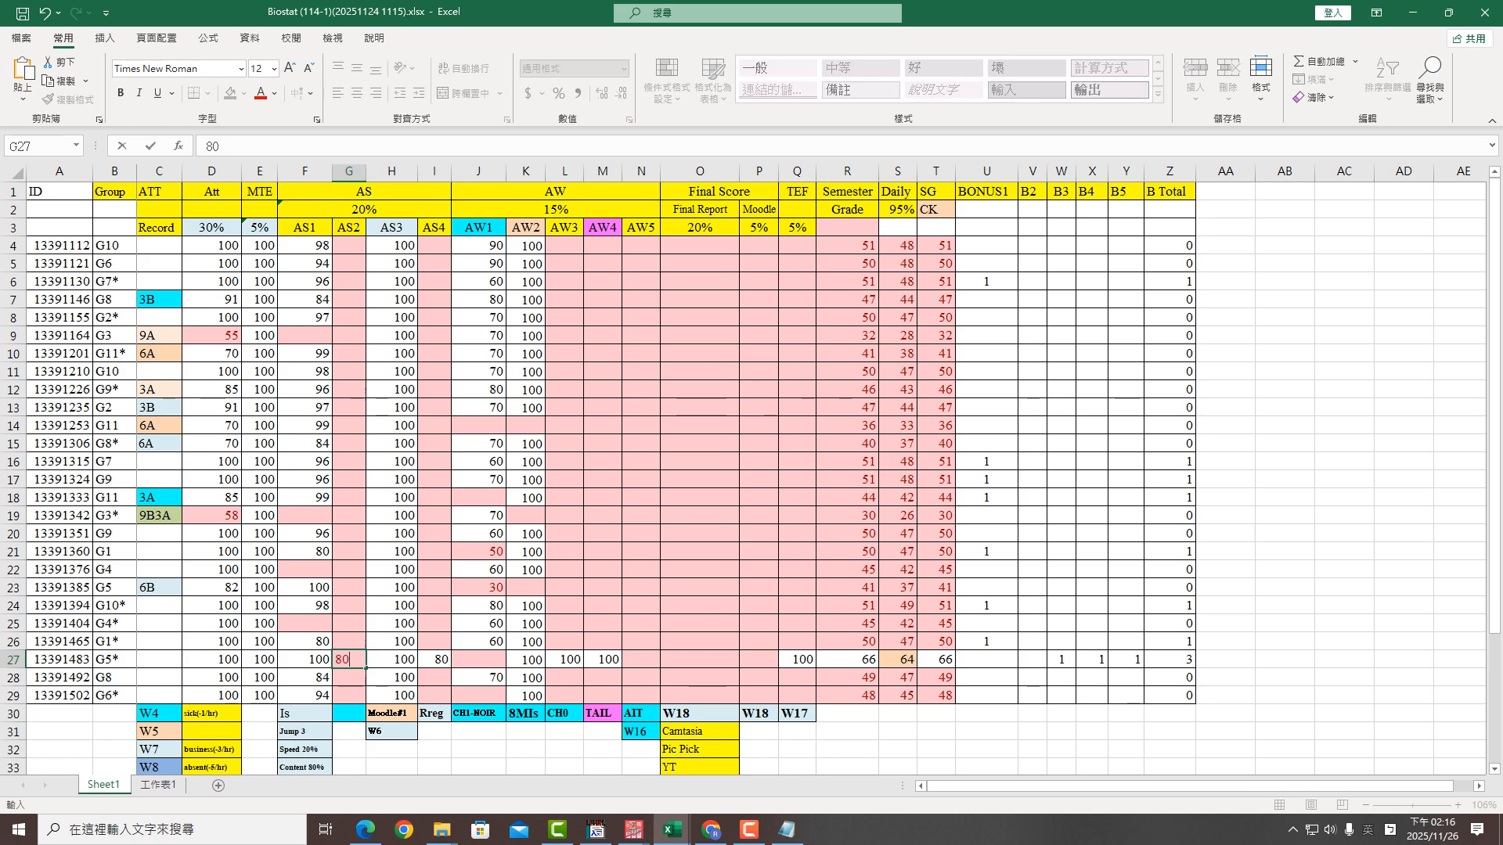
Enter a score of 100 for AW5 in row 27
key(Right)
key(Right)
key(Right)
key(Right)
key(Right)
key(Right)
key(Right)
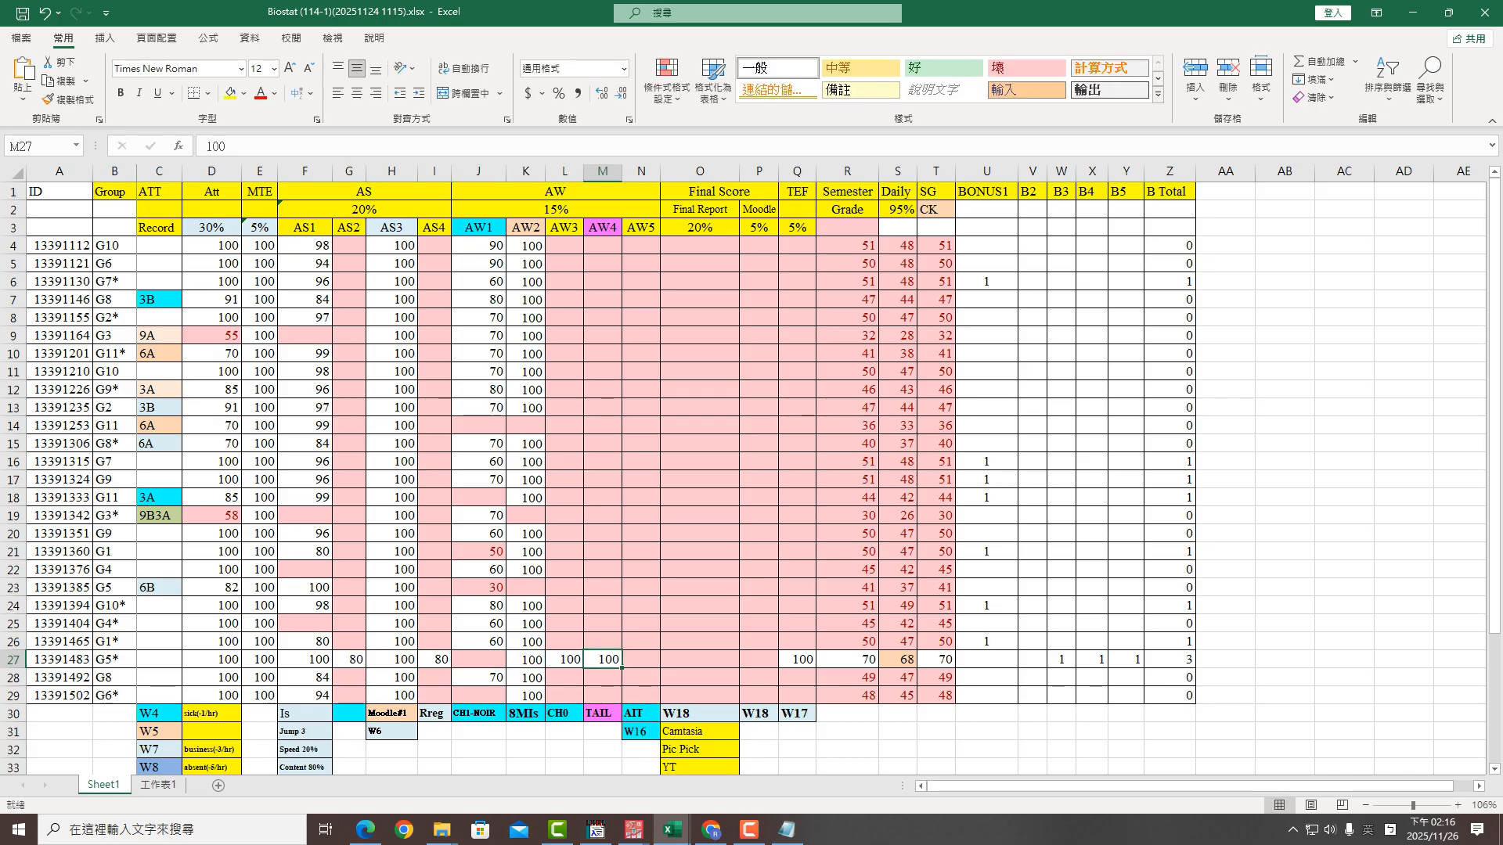
text(100)
key(Right)
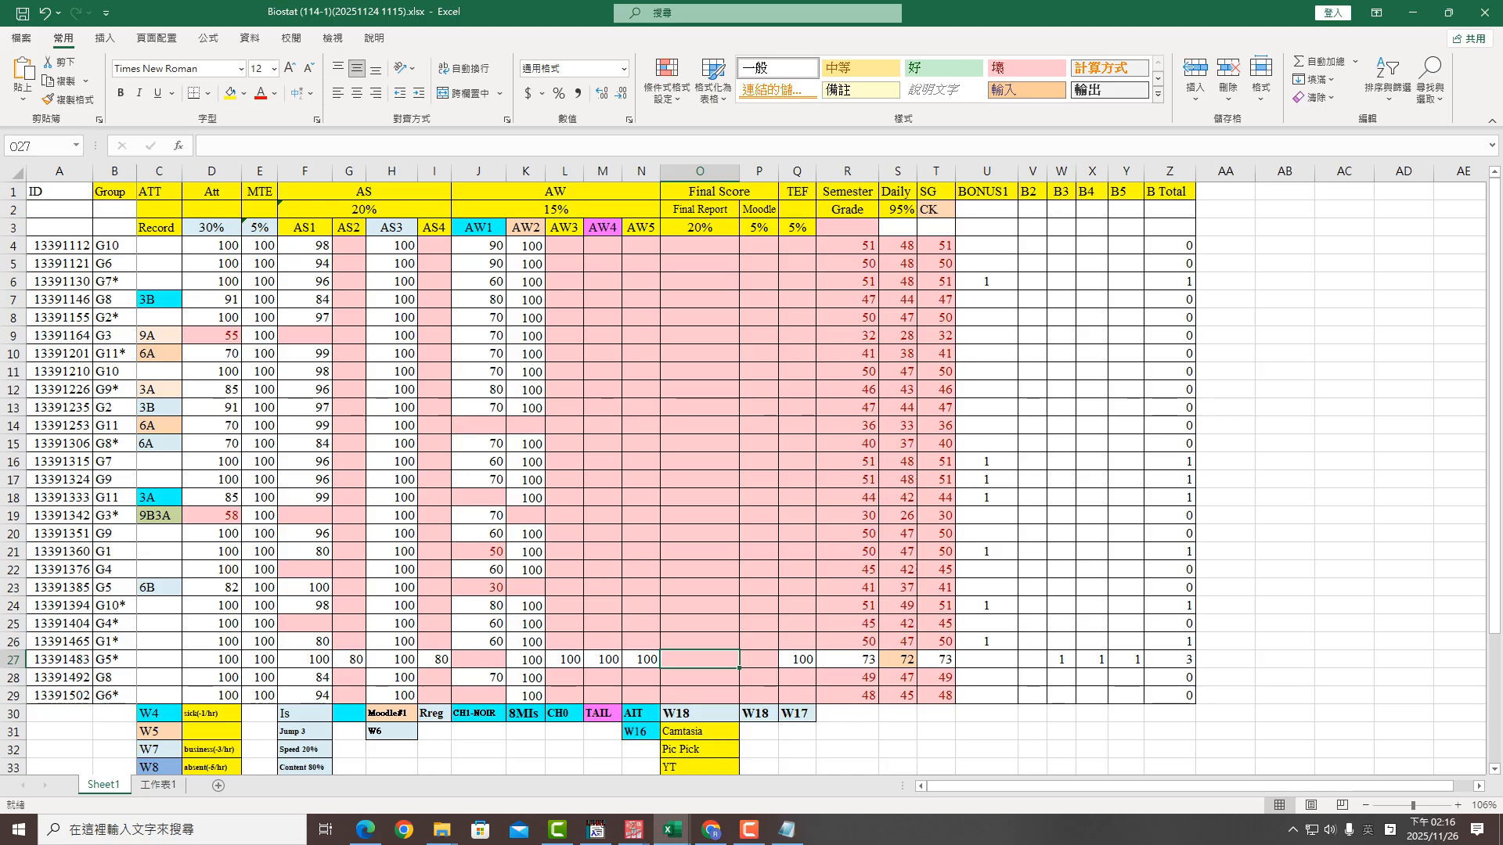
Enter 80 for the Final Report and 65 for Moodle in row 27
text(80)
key(Right)
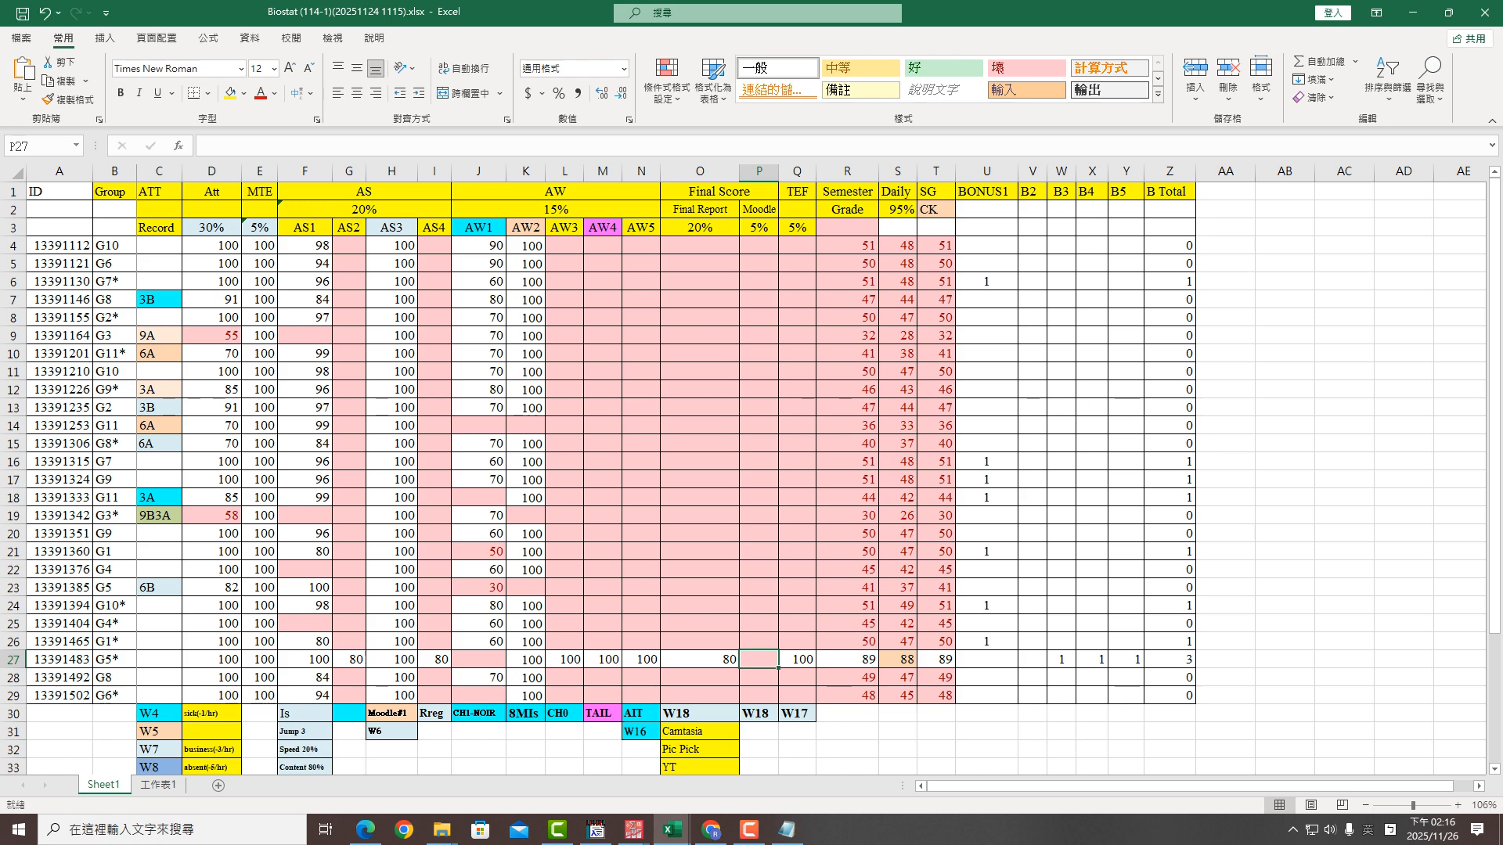
text(65)
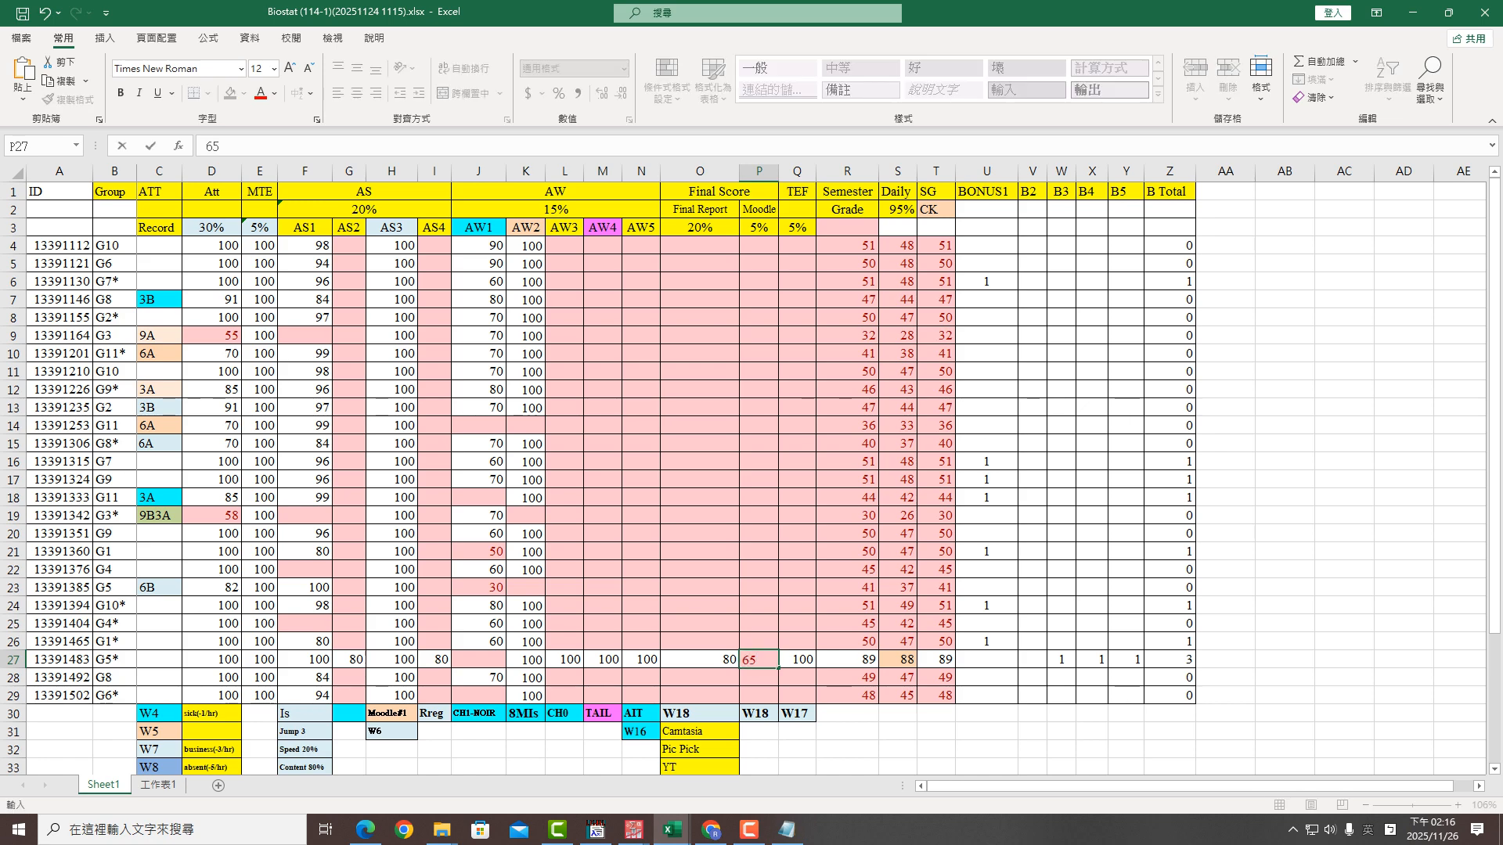
key(Tab)
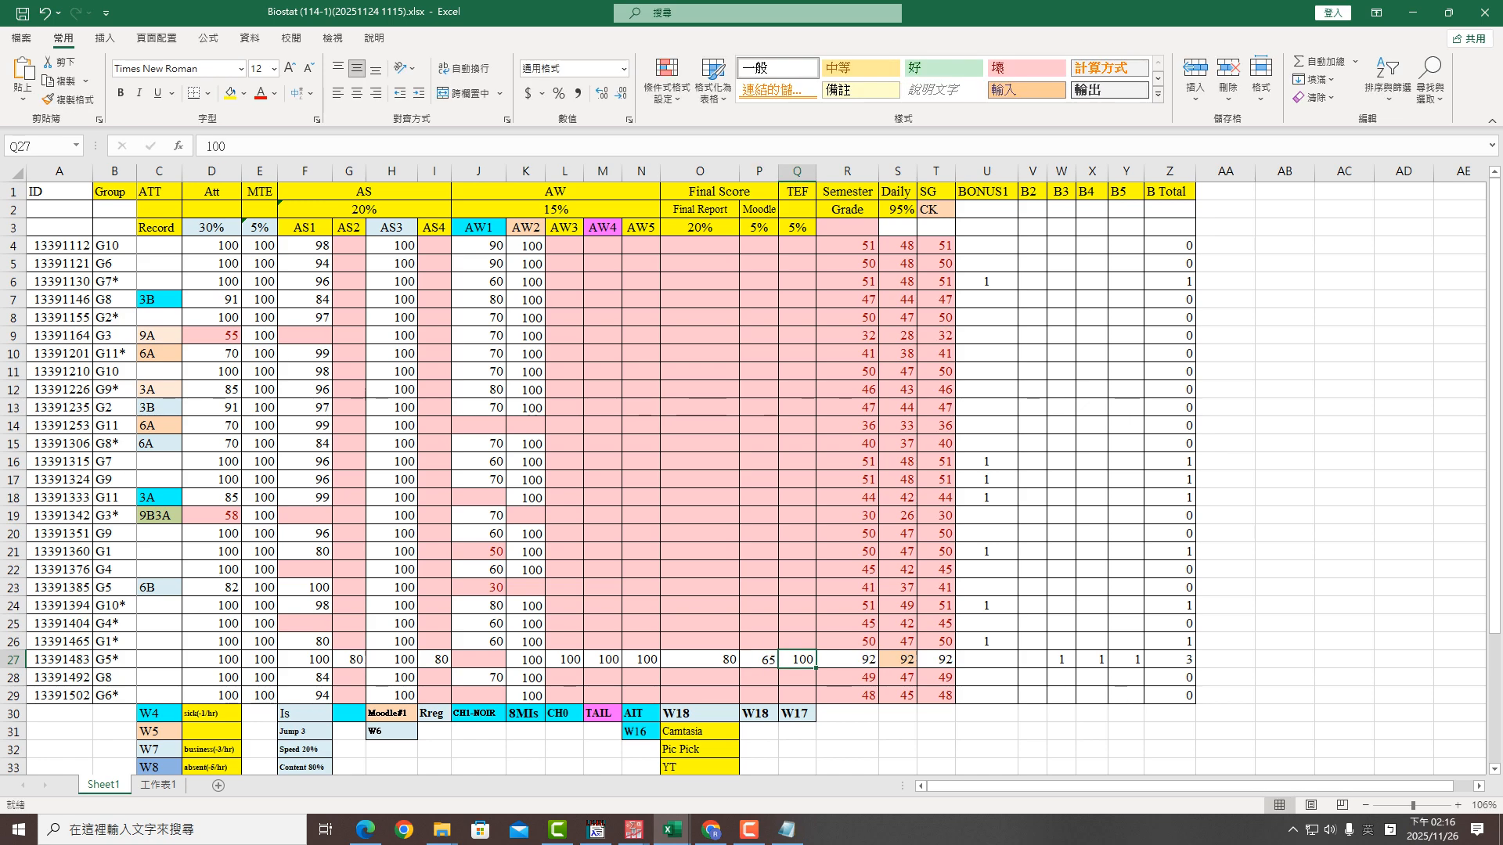
Clear the B3, B4 and B5 bonus values in row 27
key(Right)
key(Right)
key(Right)
key(Right)
key(Right)
key(Right)
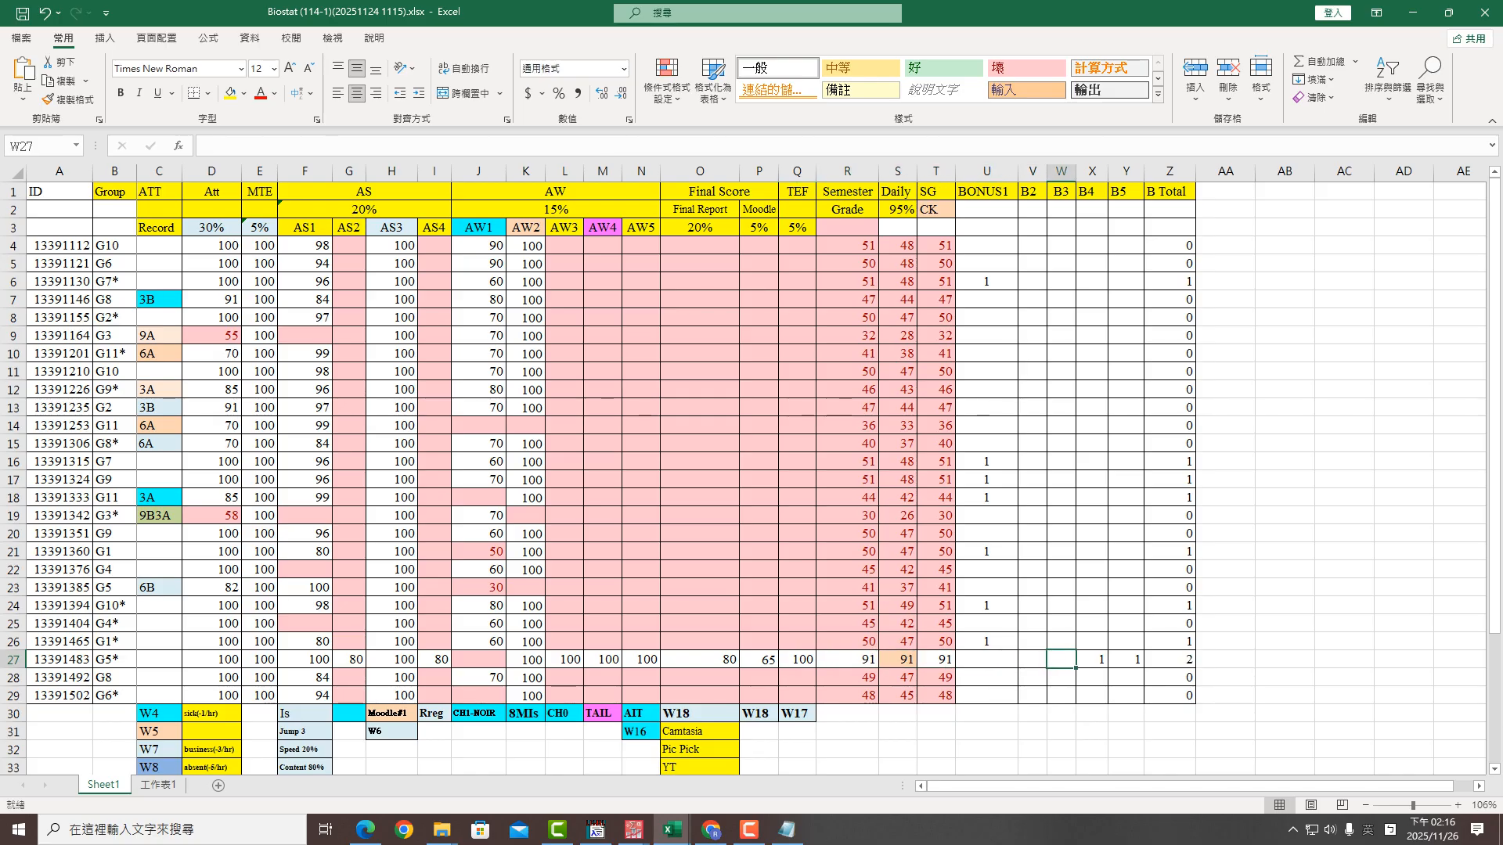
key(Right)
key(Delete)
key(Right)
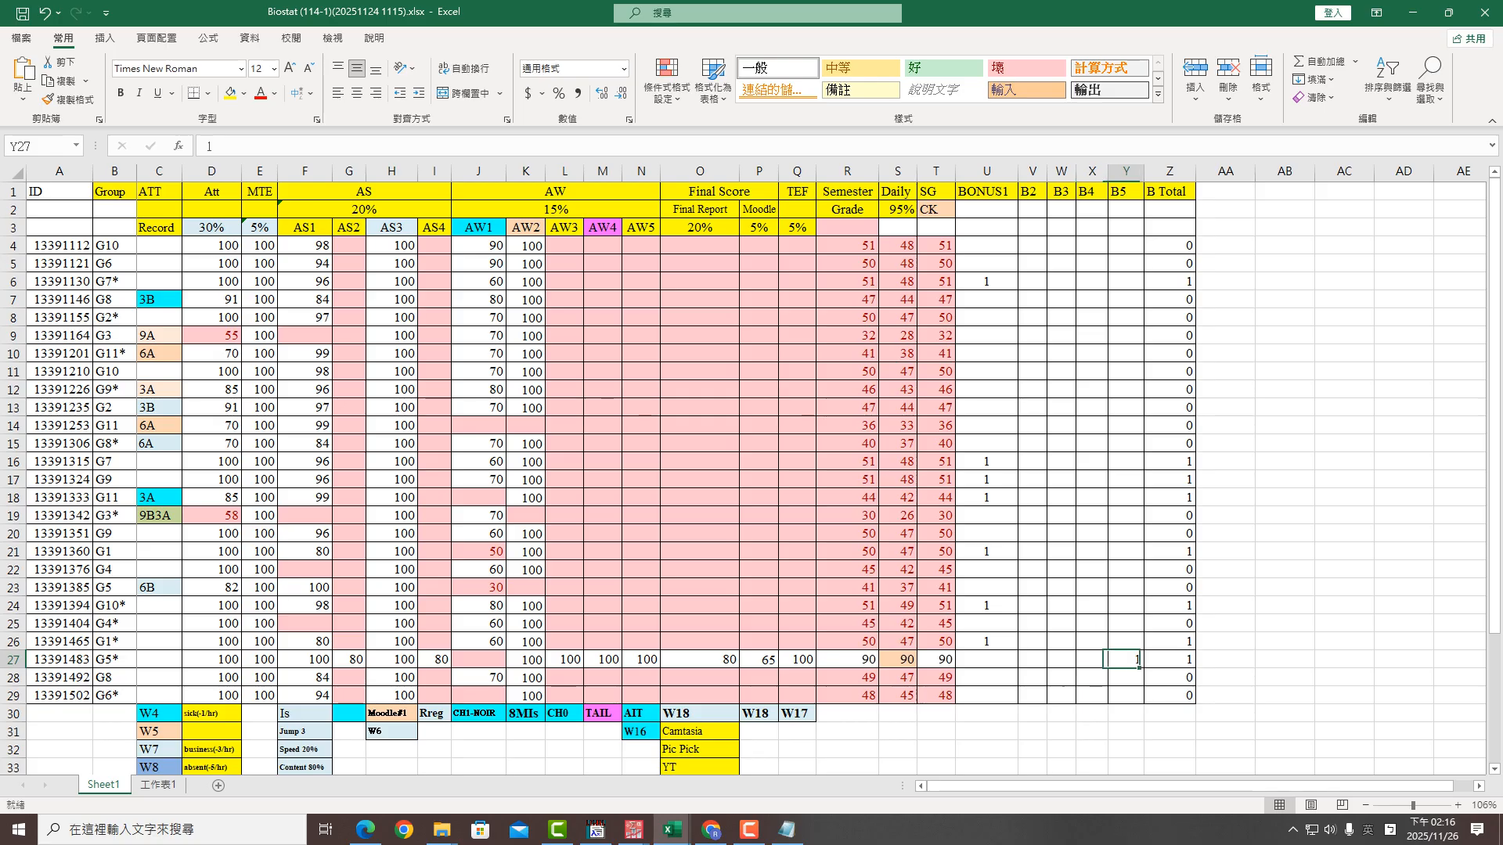
key(Delete)
Switch to the CFA syntax file in Notepad and highlight SPE_1 through SPE_16 in the SPE relationship line
mouse_move(365, 830)
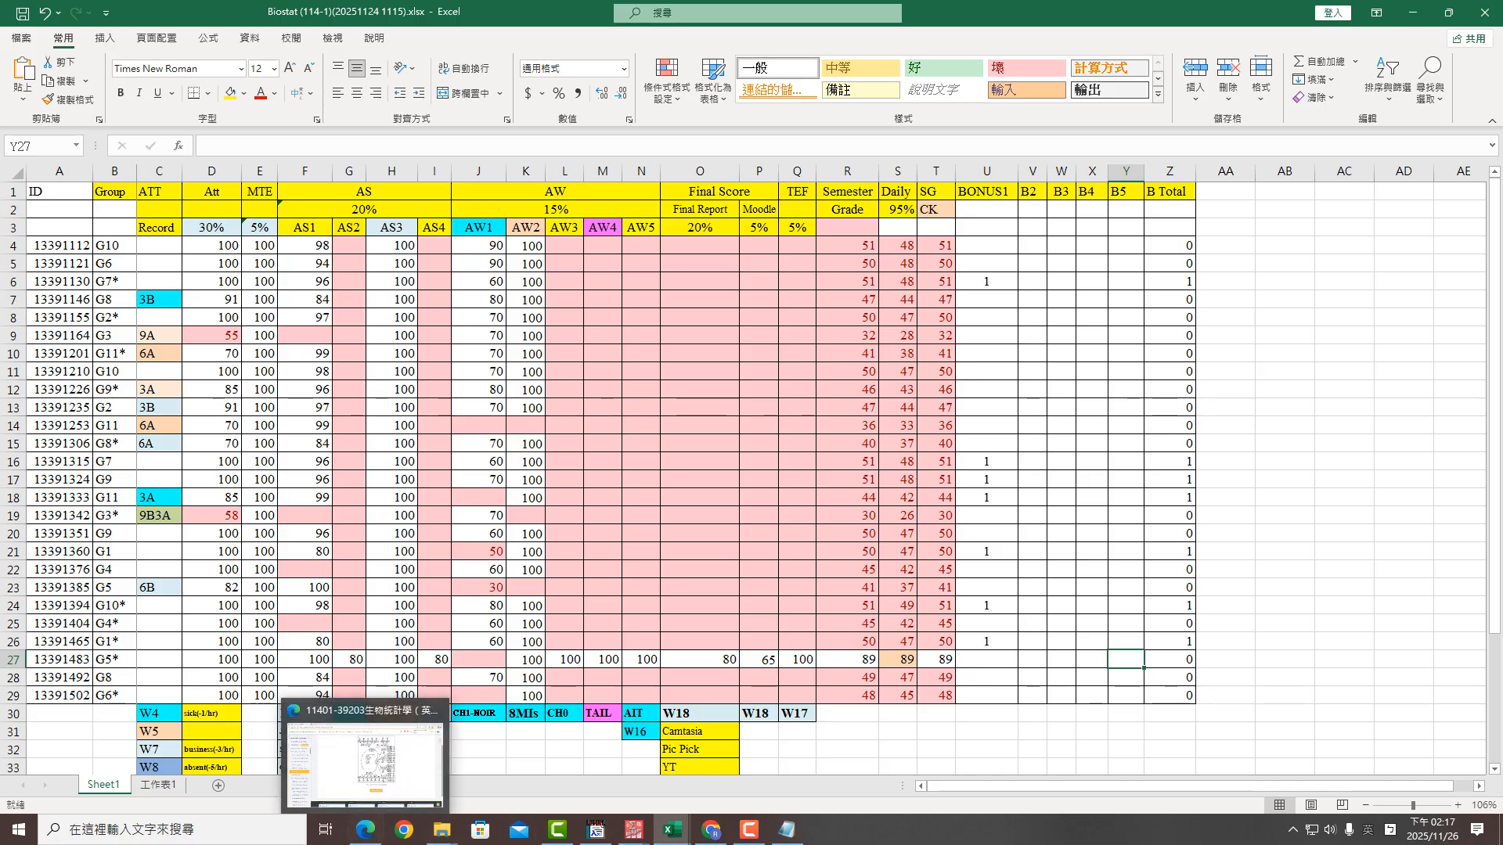
click(786, 829)
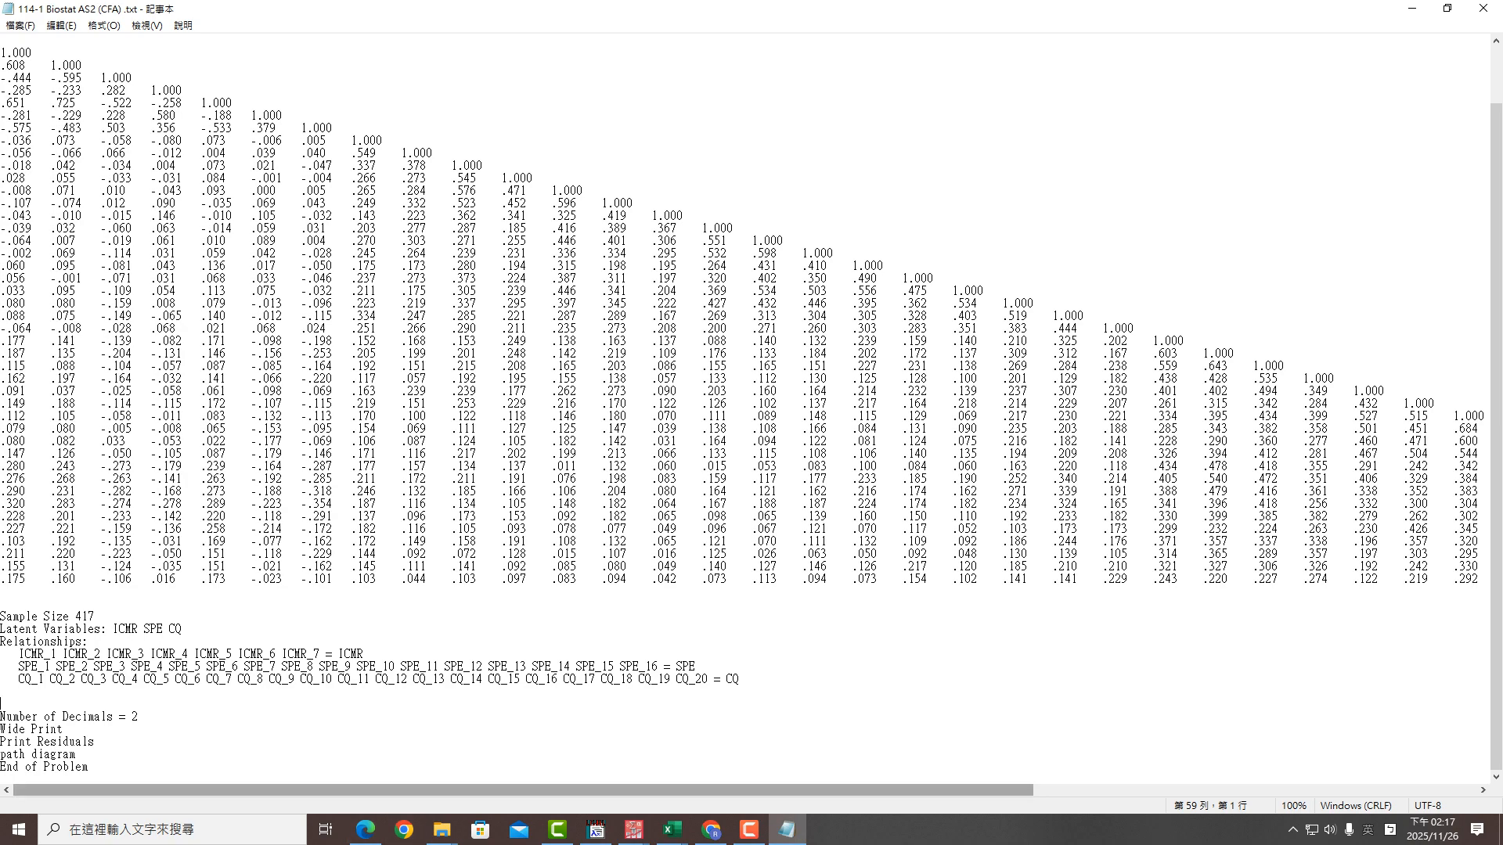
drag(13, 667, 659, 666)
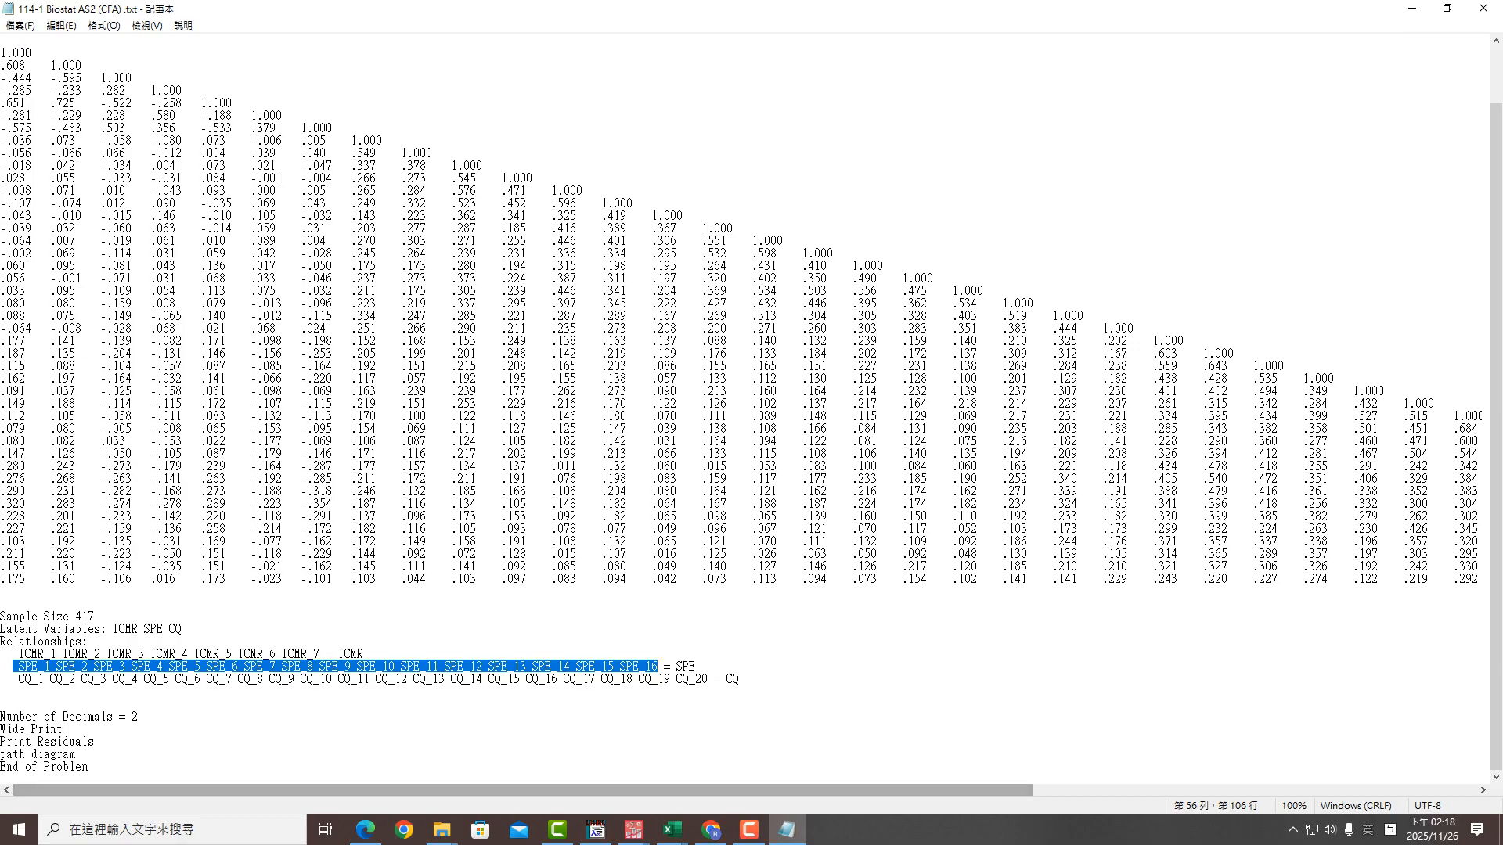
Switch to the PASW Statistics Viewer output and start a Factor Analysis
click(634, 829)
click(548, 755)
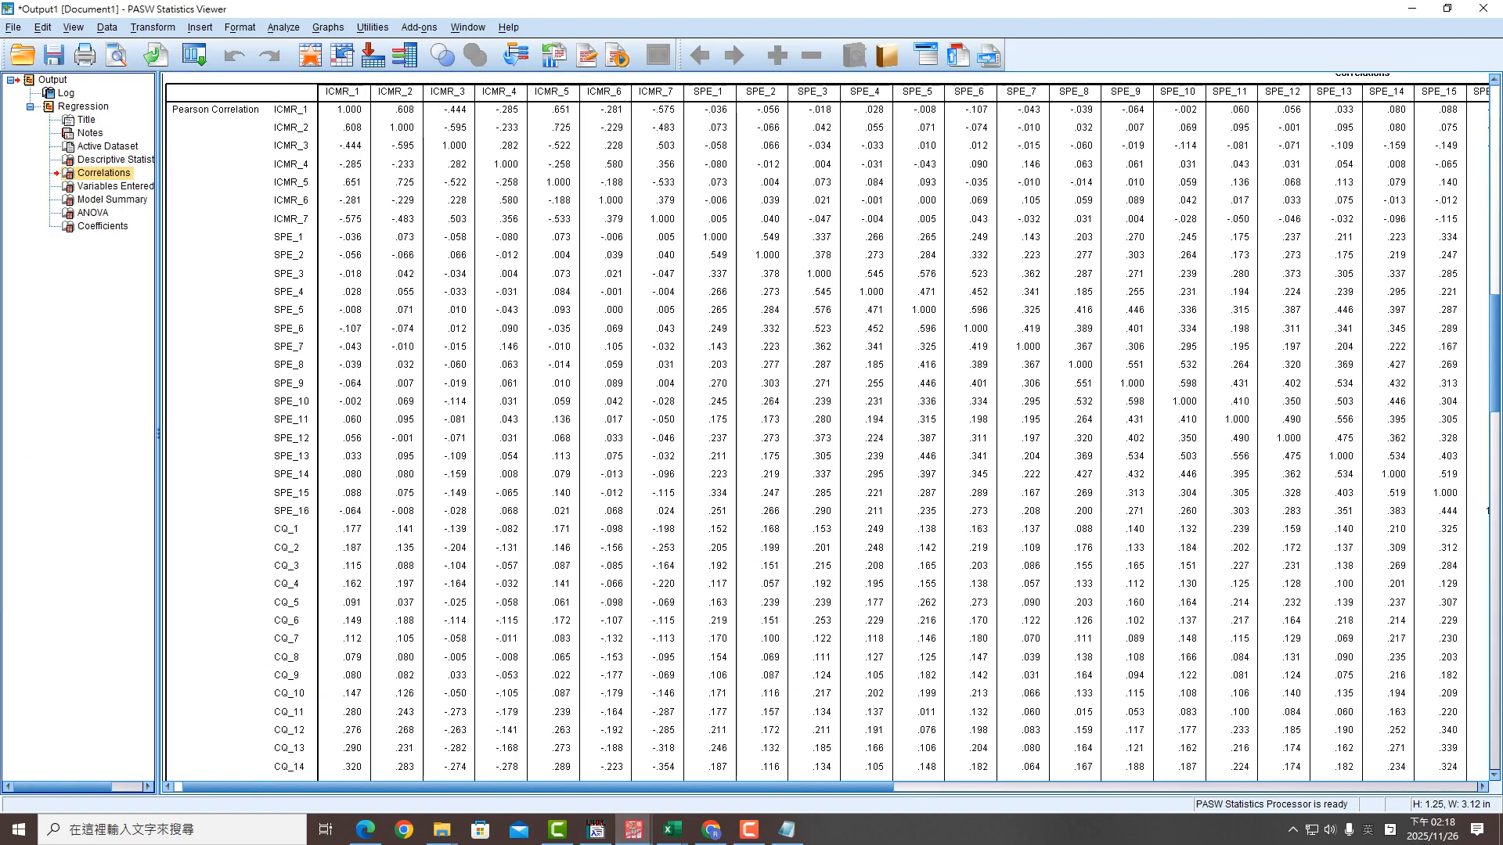
click(283, 27)
mouse_move(336, 245)
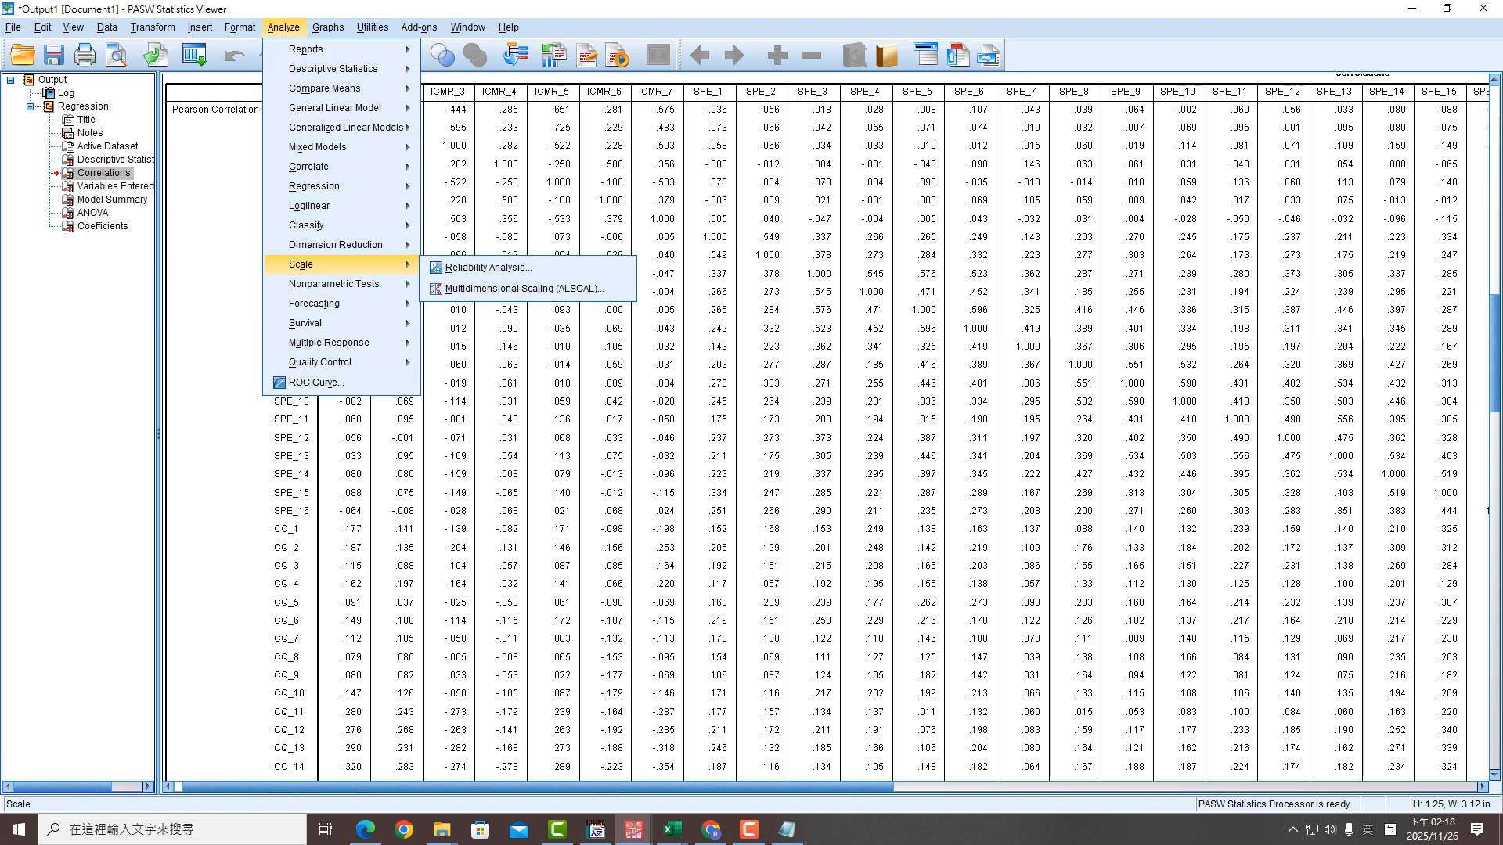
click(457, 249)
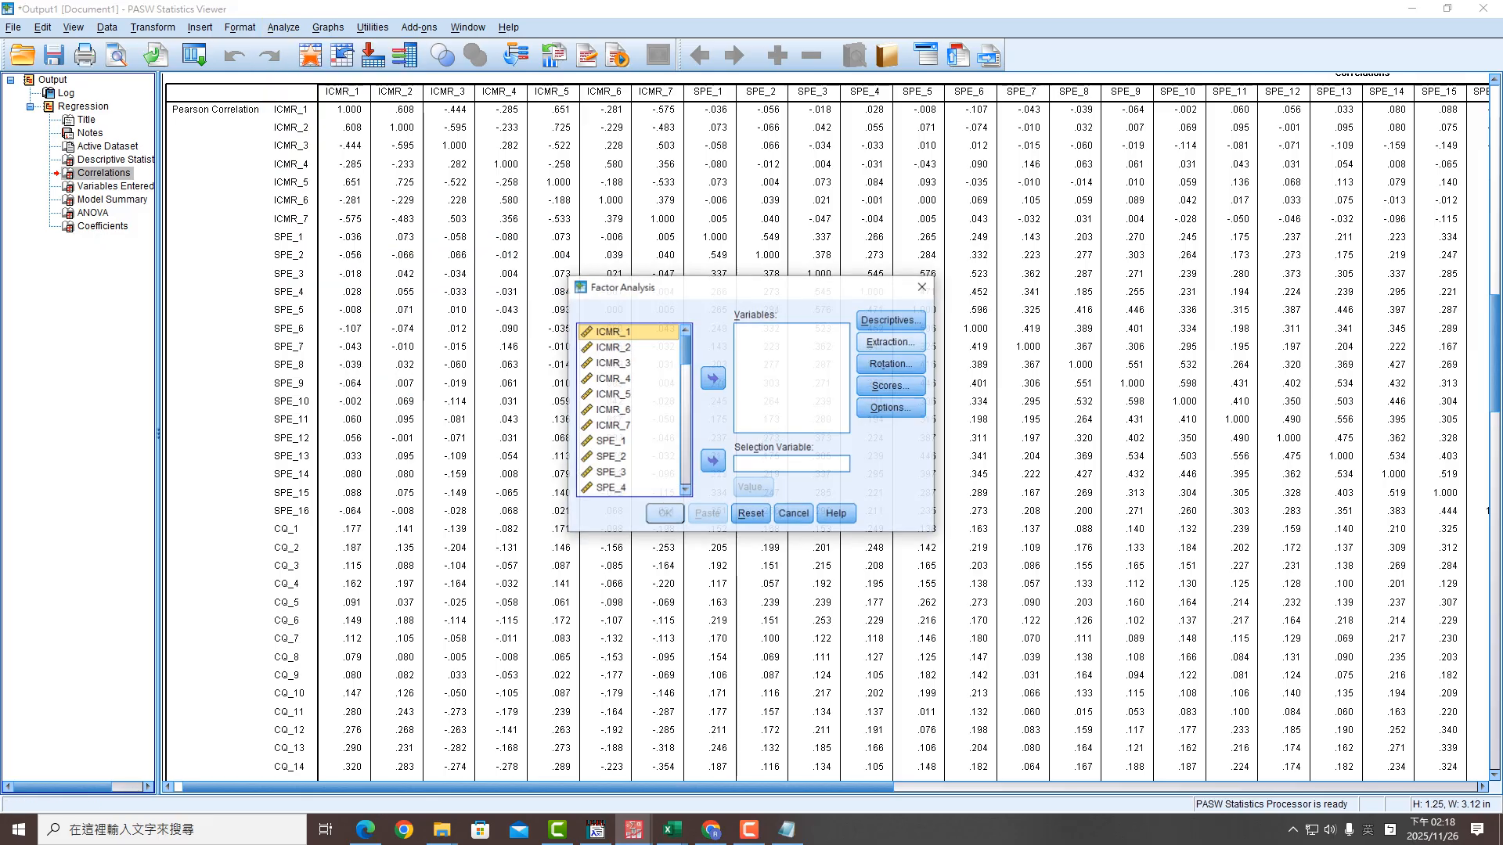
Add CQ_1 through CQ_20 as the variables of the factor analysis
scroll(630, 410, down, 1)
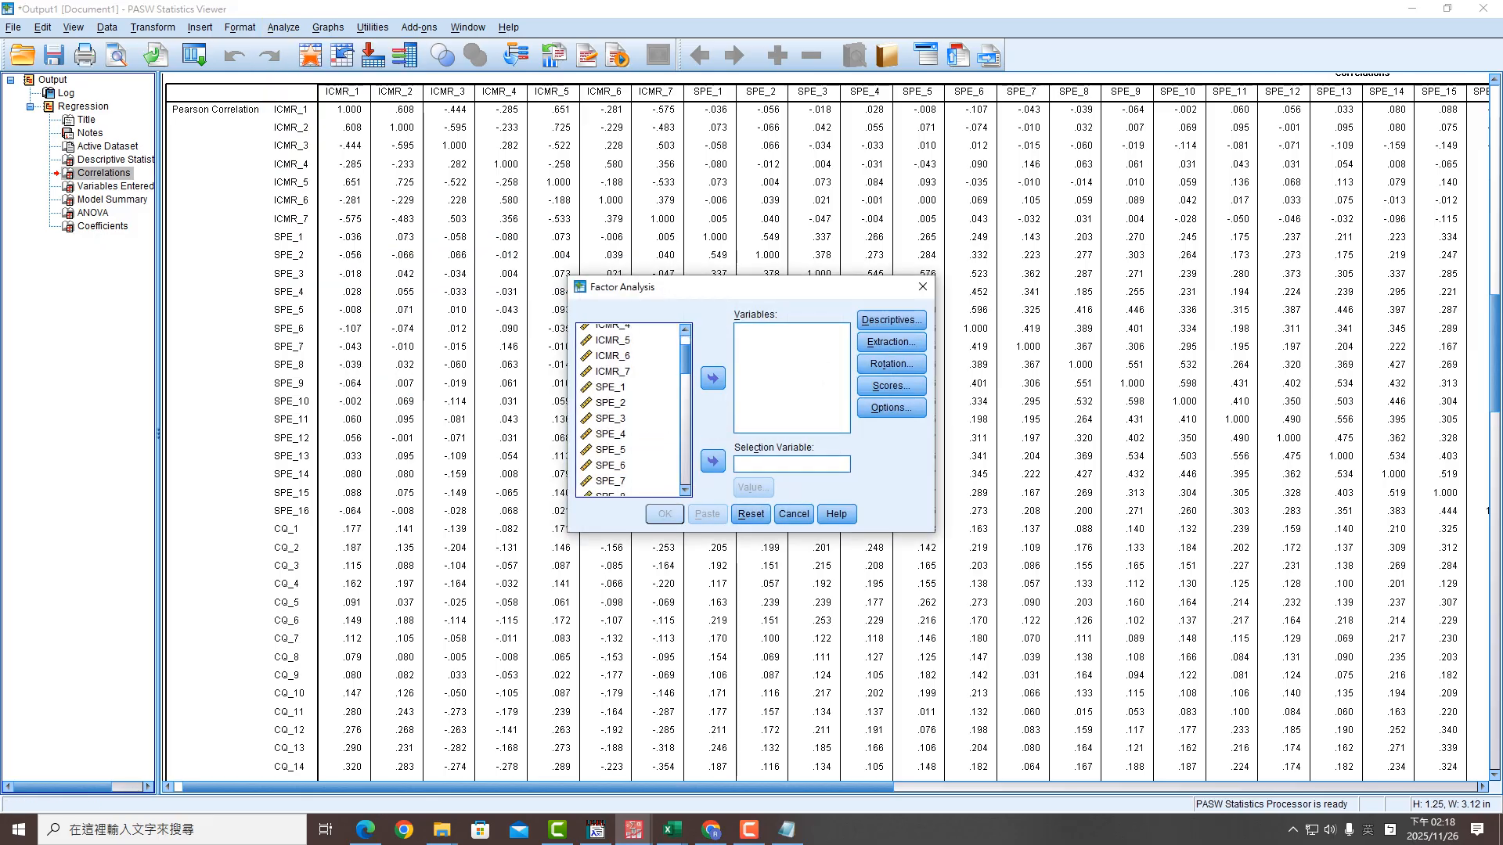
scroll(630, 410, down, 5)
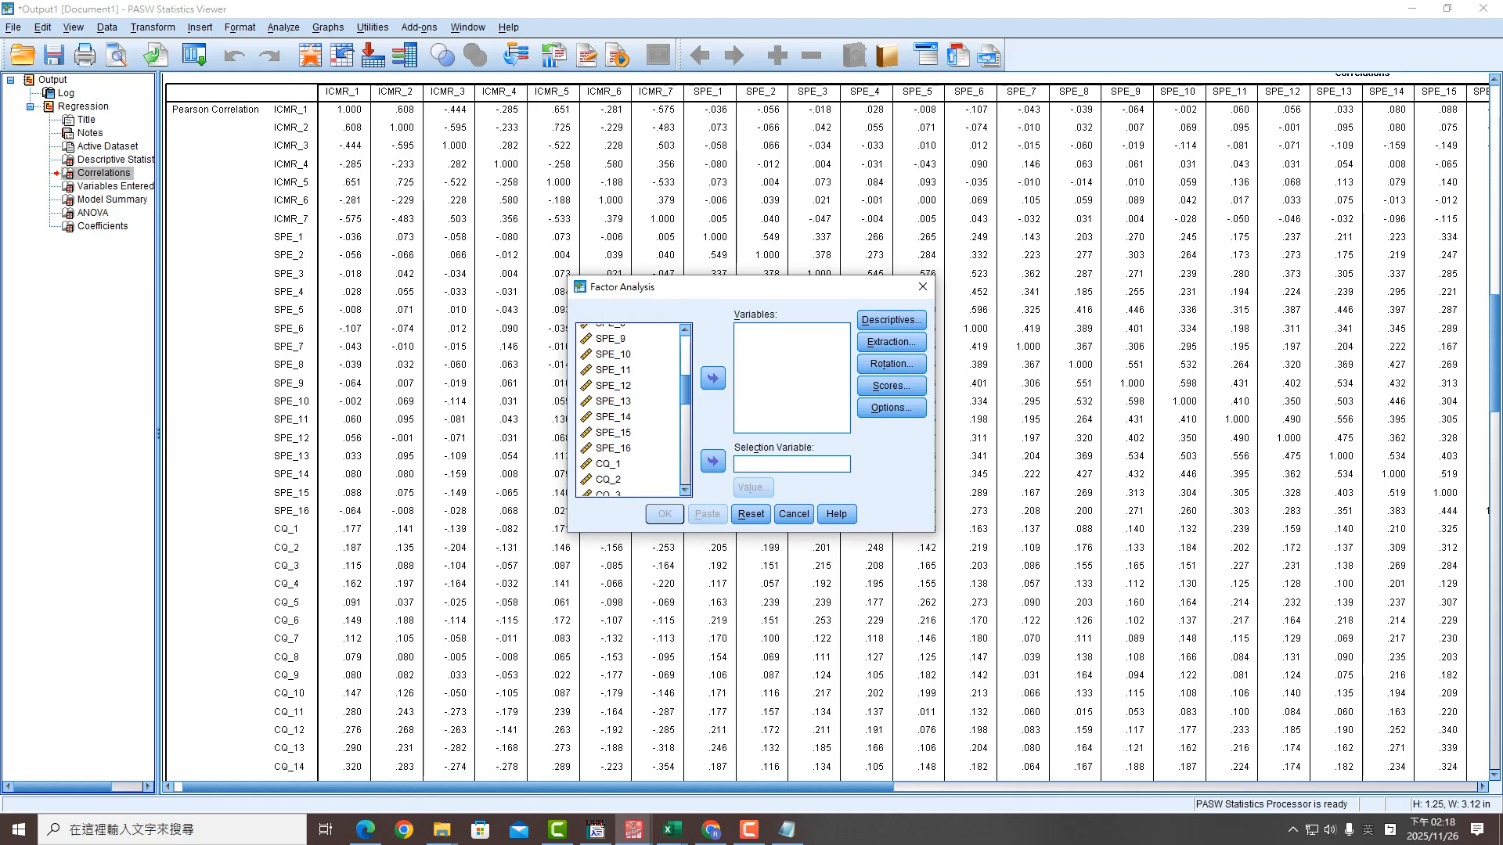
drag(686, 399, 686, 456)
click(618, 384)
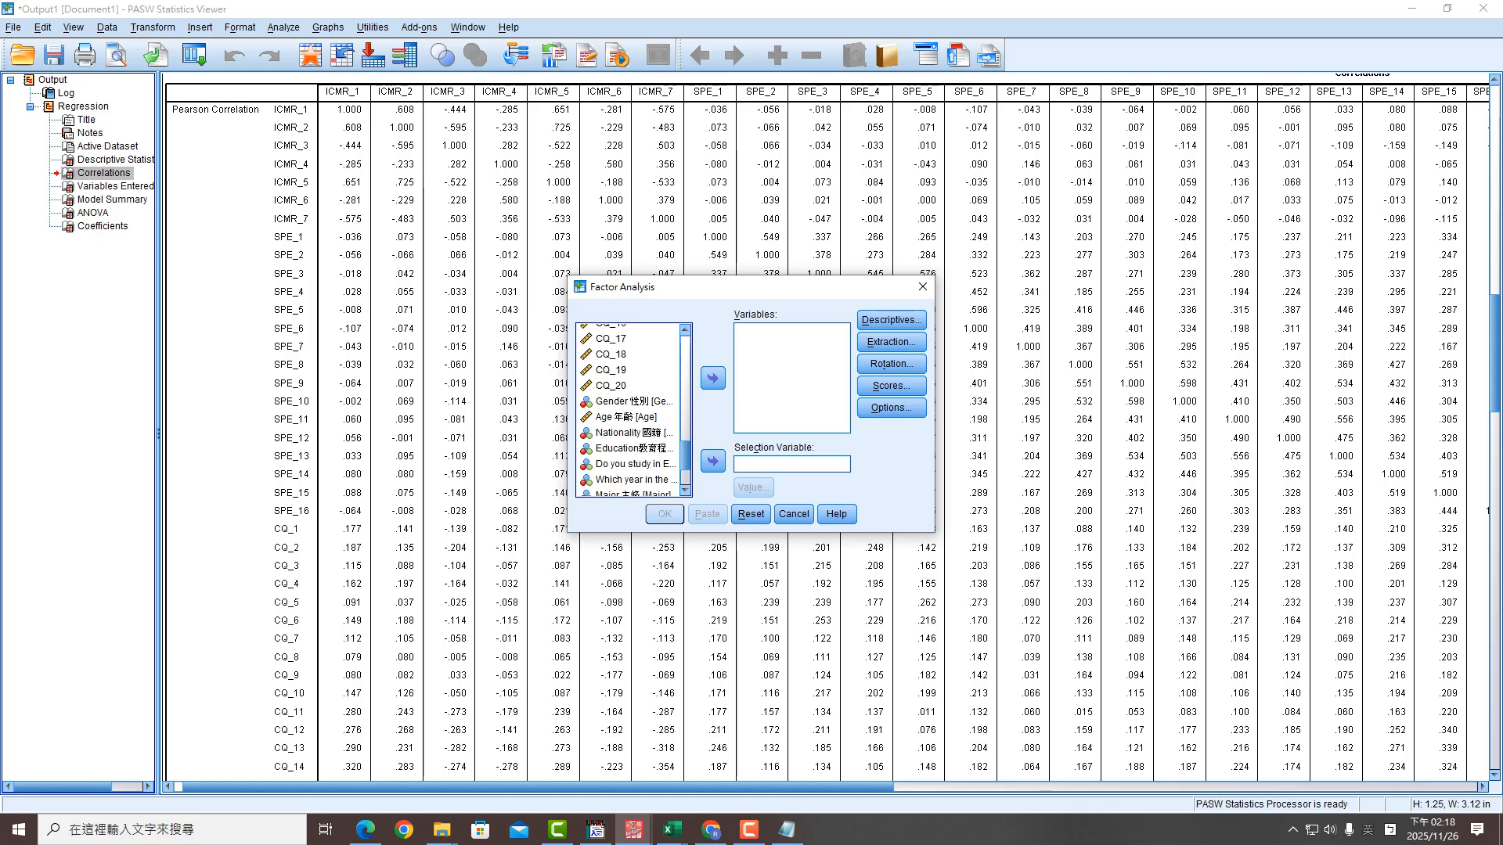
shift+click(618, 385)
click(712, 378)
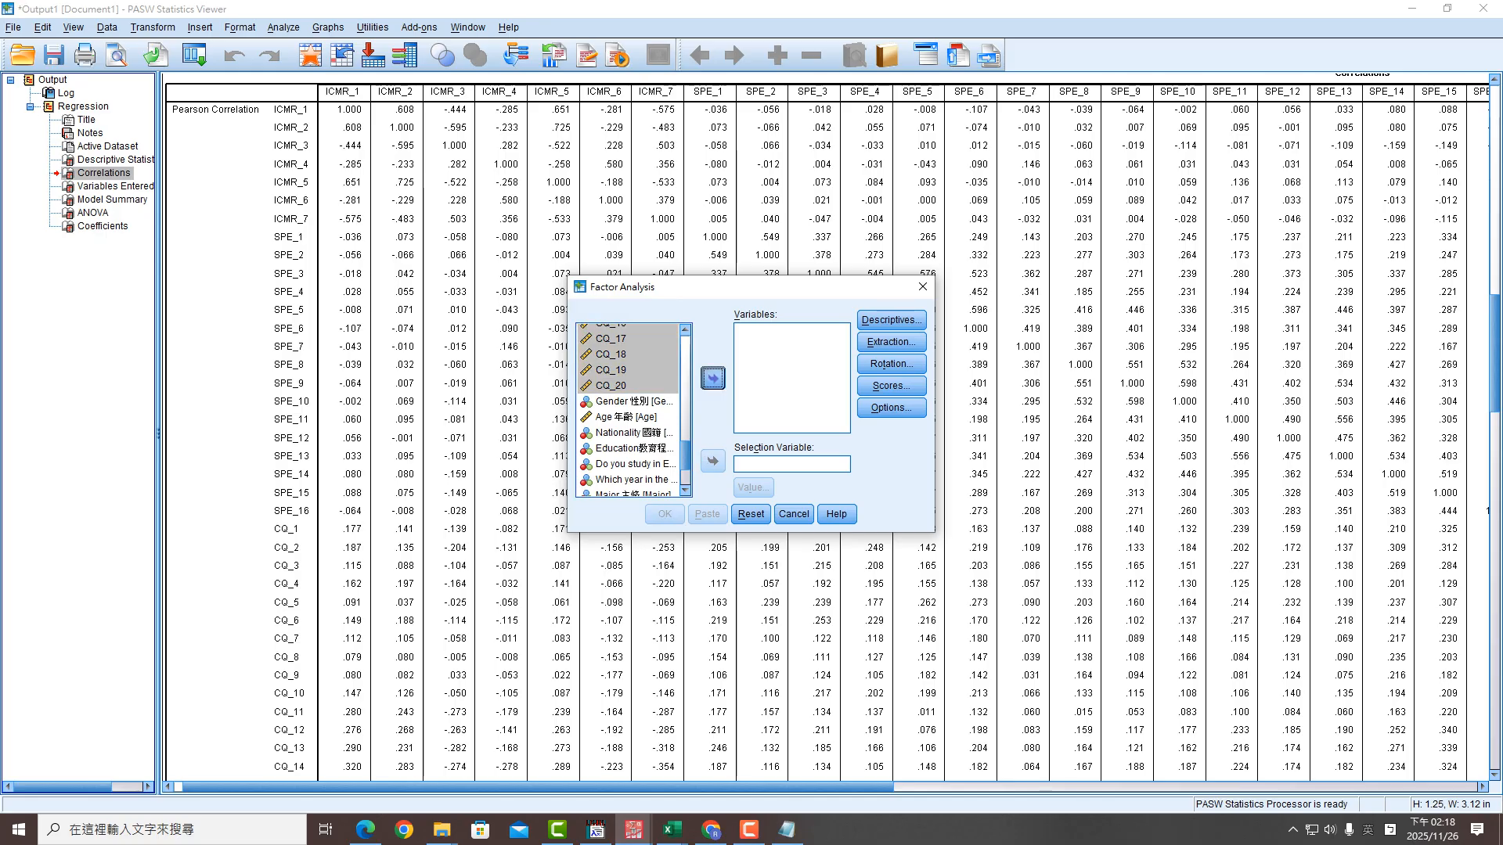
Include the KMO and Bartlett's test of sphericity in the factor analysis descriptives
click(890, 320)
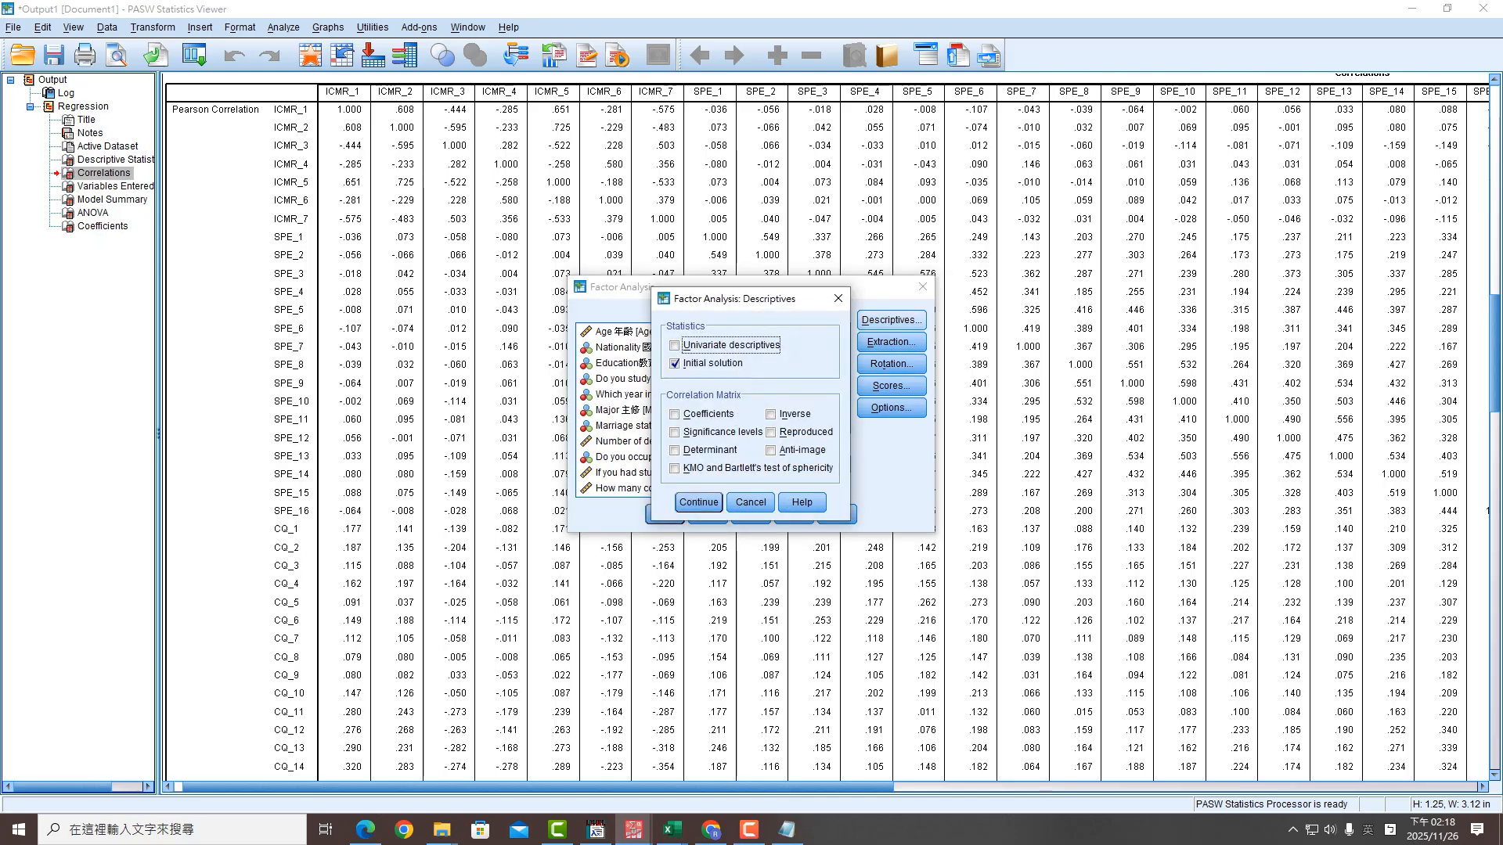
click(675, 468)
click(698, 501)
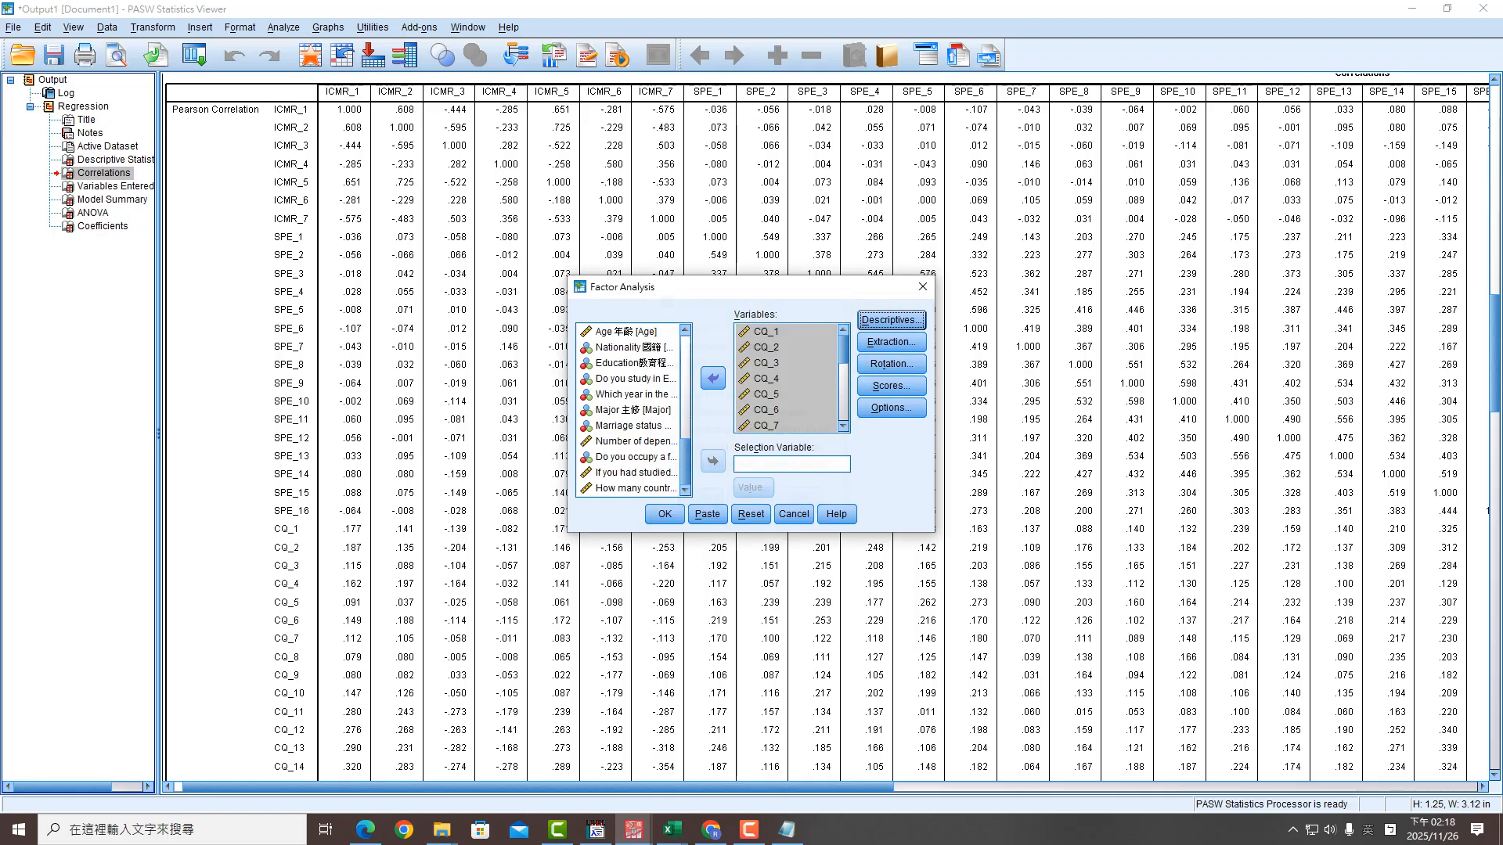
Keep principal components extraction with eigenvalues greater than 1, and set the factor rotation to Varimax
click(890, 342)
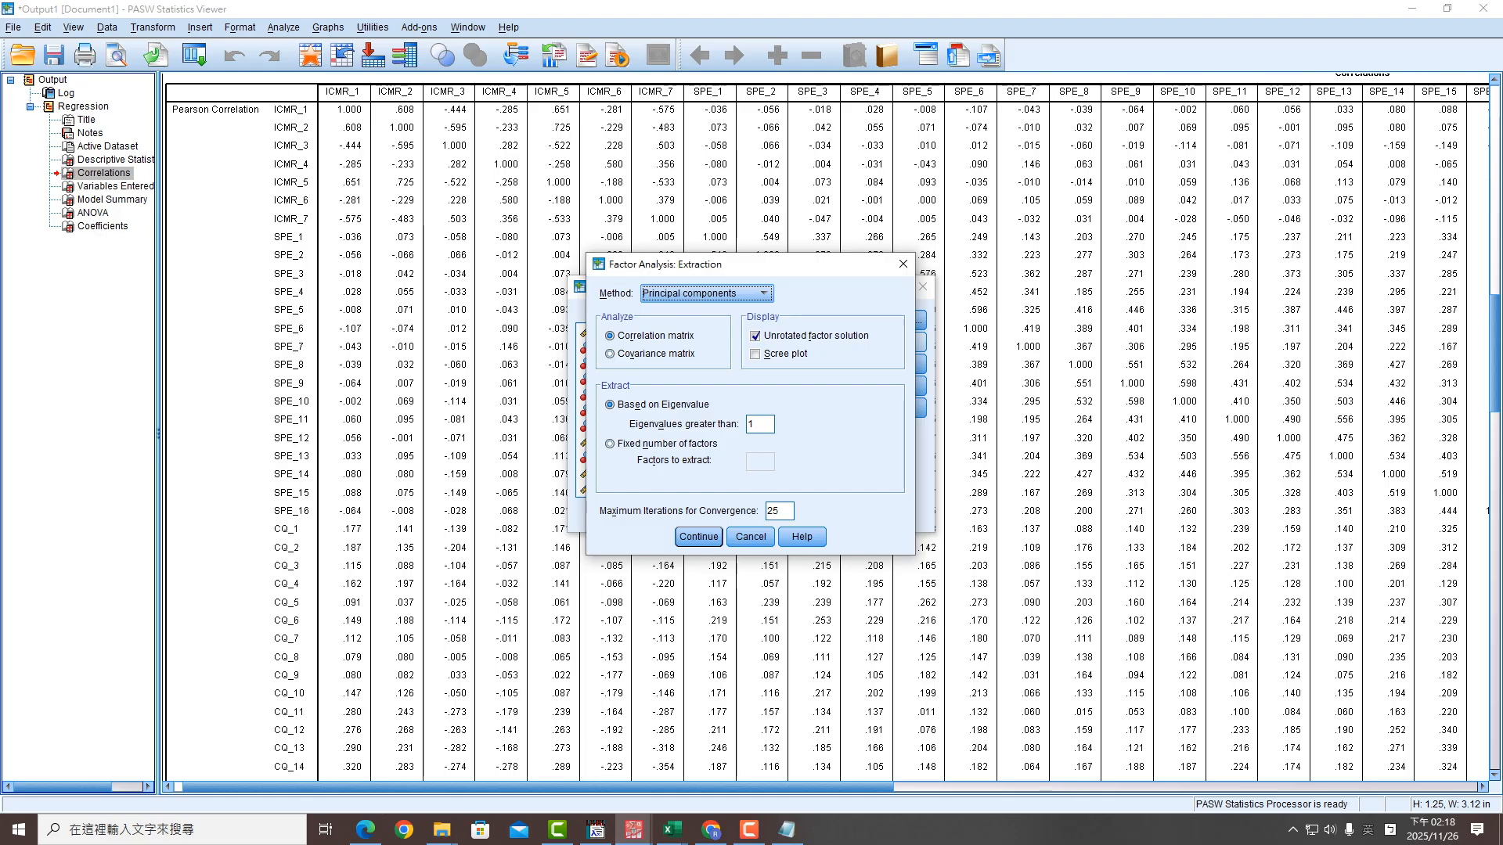
click(698, 537)
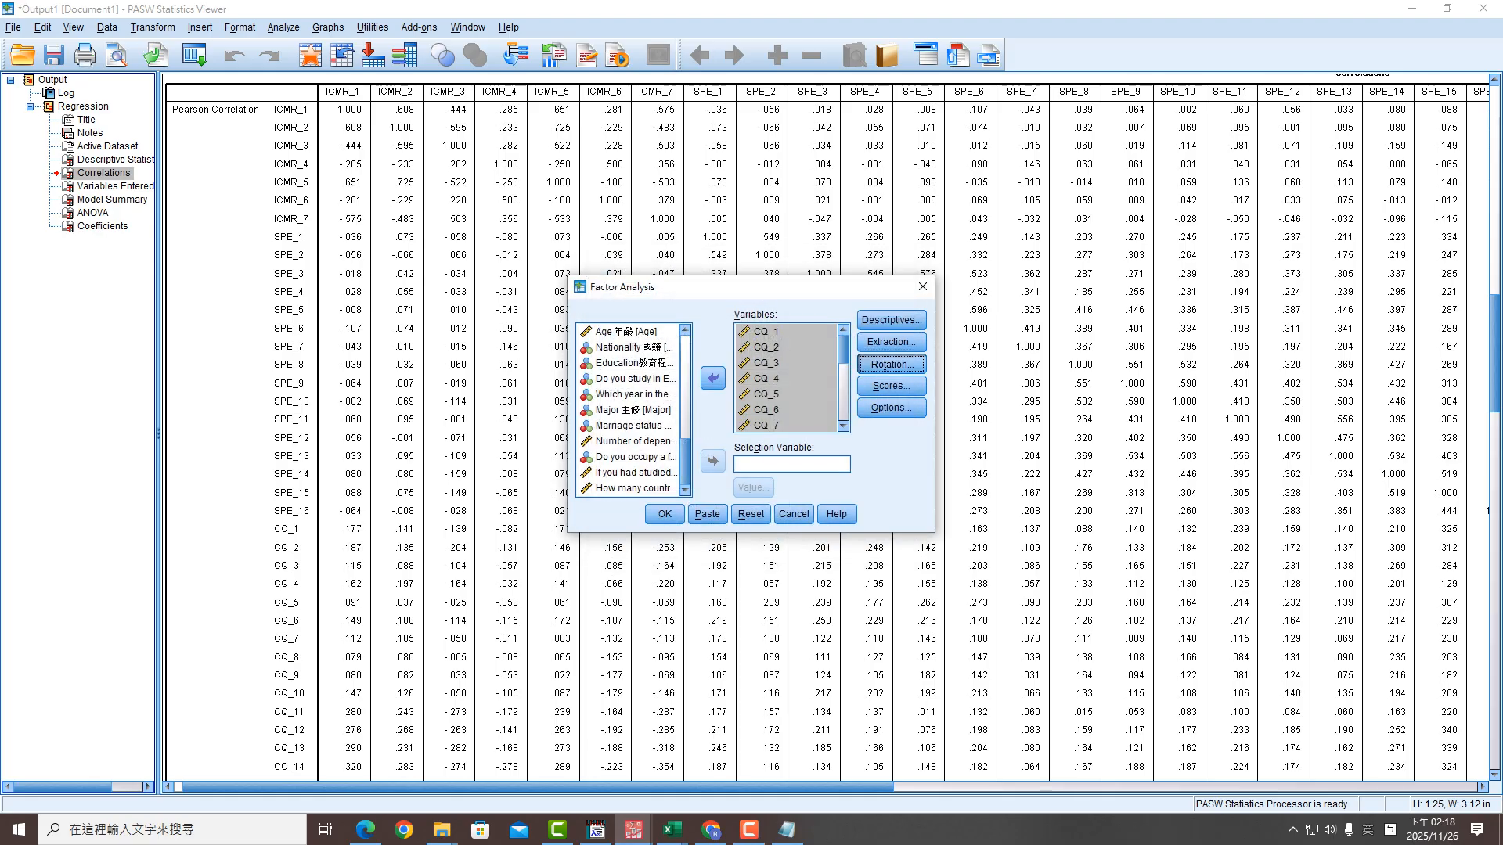
click(892, 364)
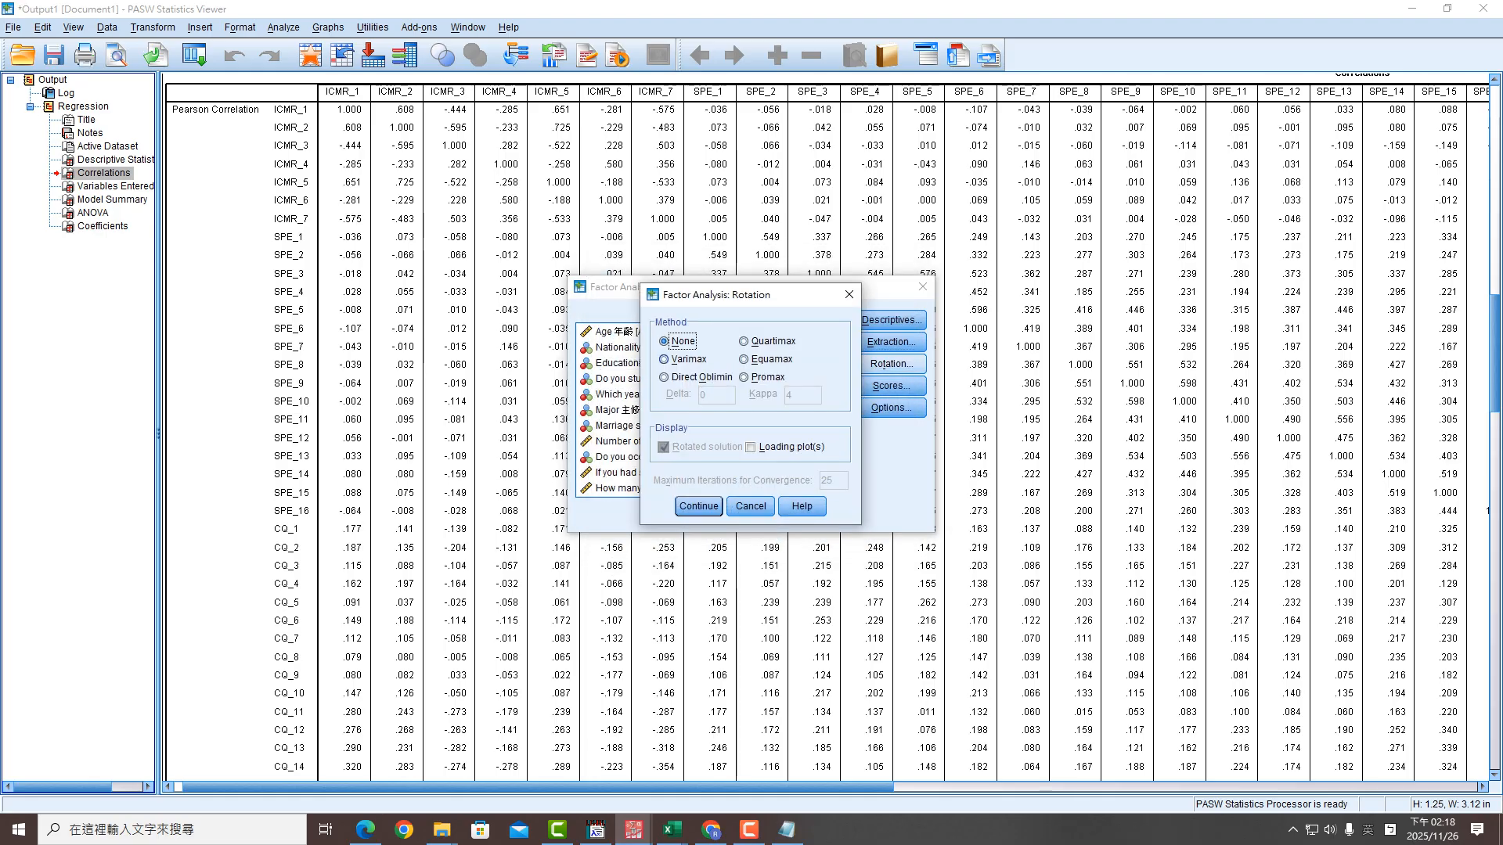
click(664, 359)
click(698, 506)
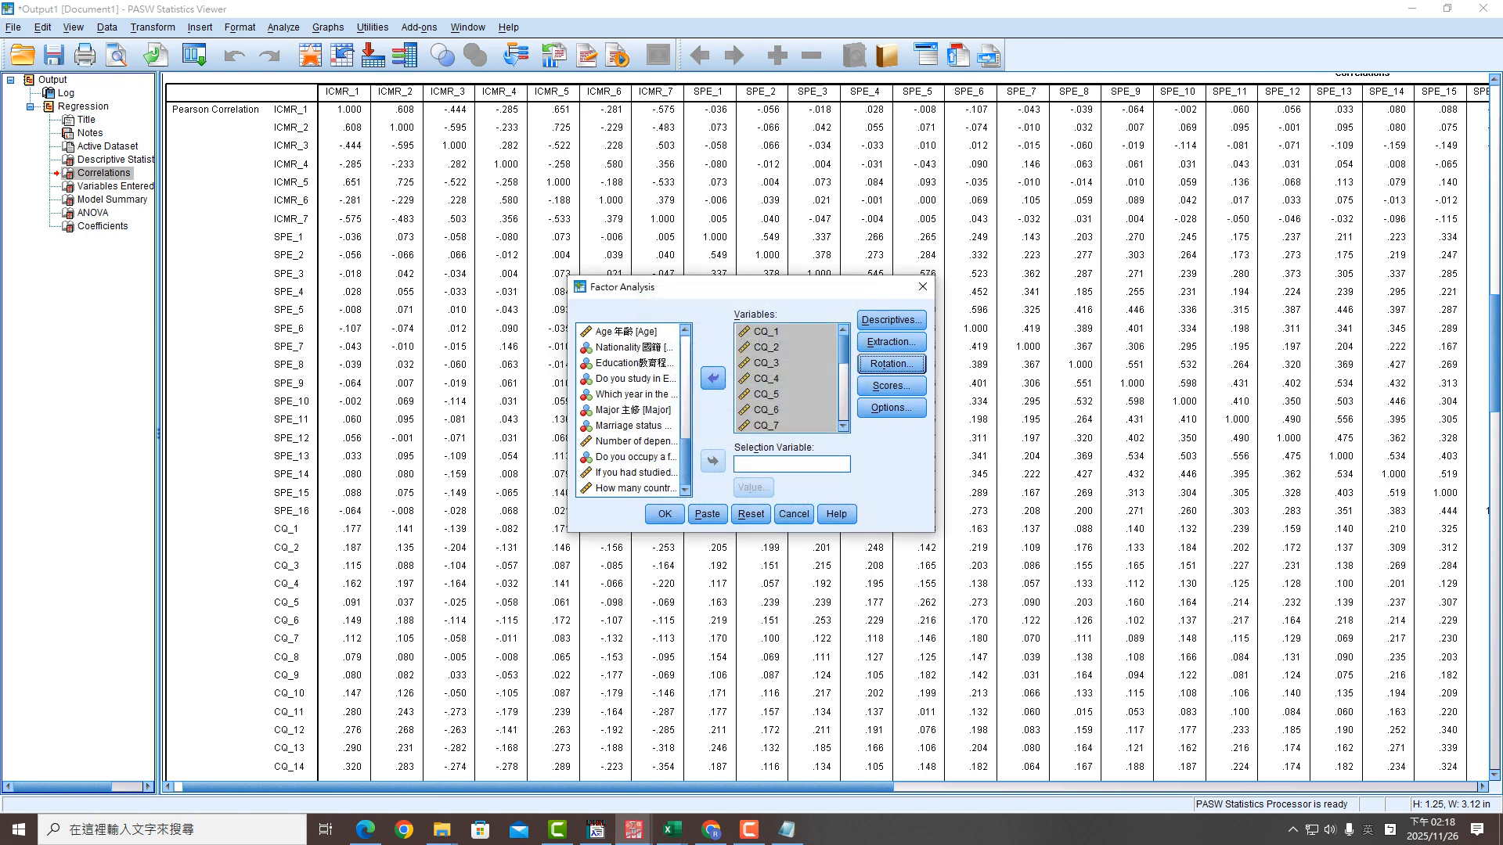
Recheck the extraction and rotation settings of the factor analysis
click(891, 342)
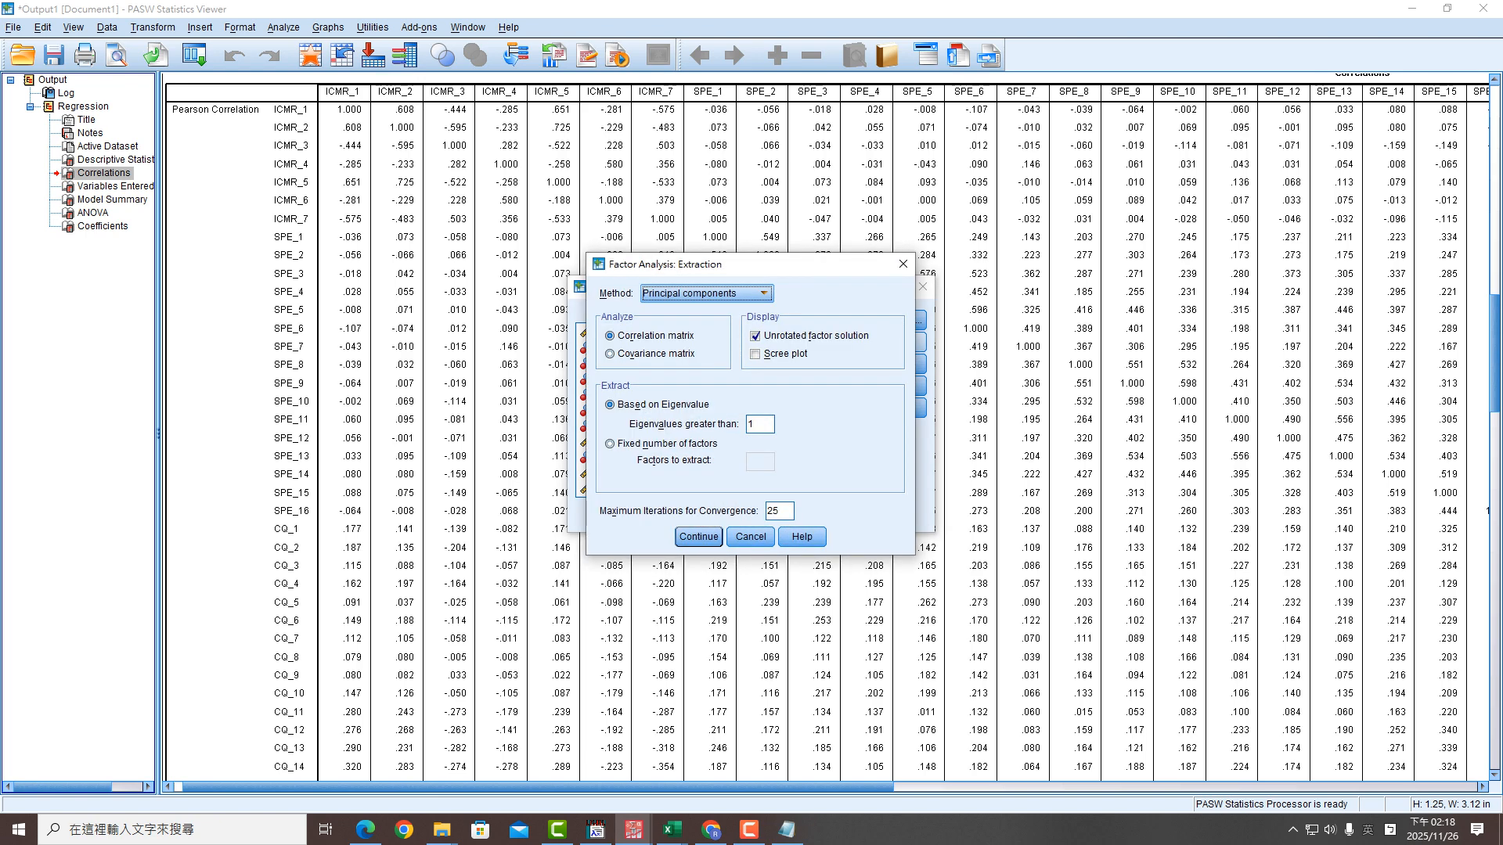
click(698, 536)
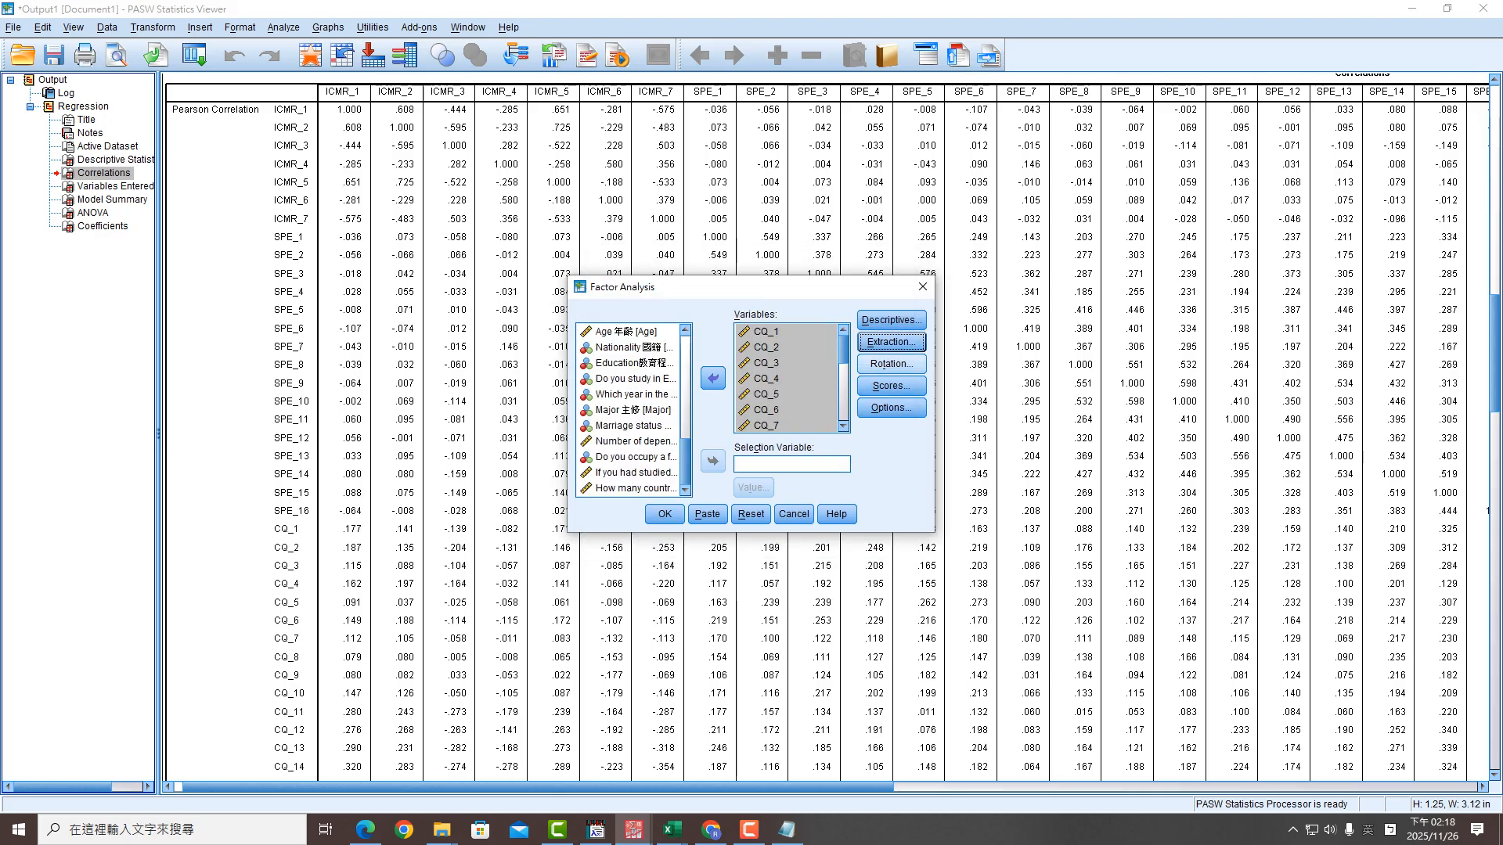
click(891, 364)
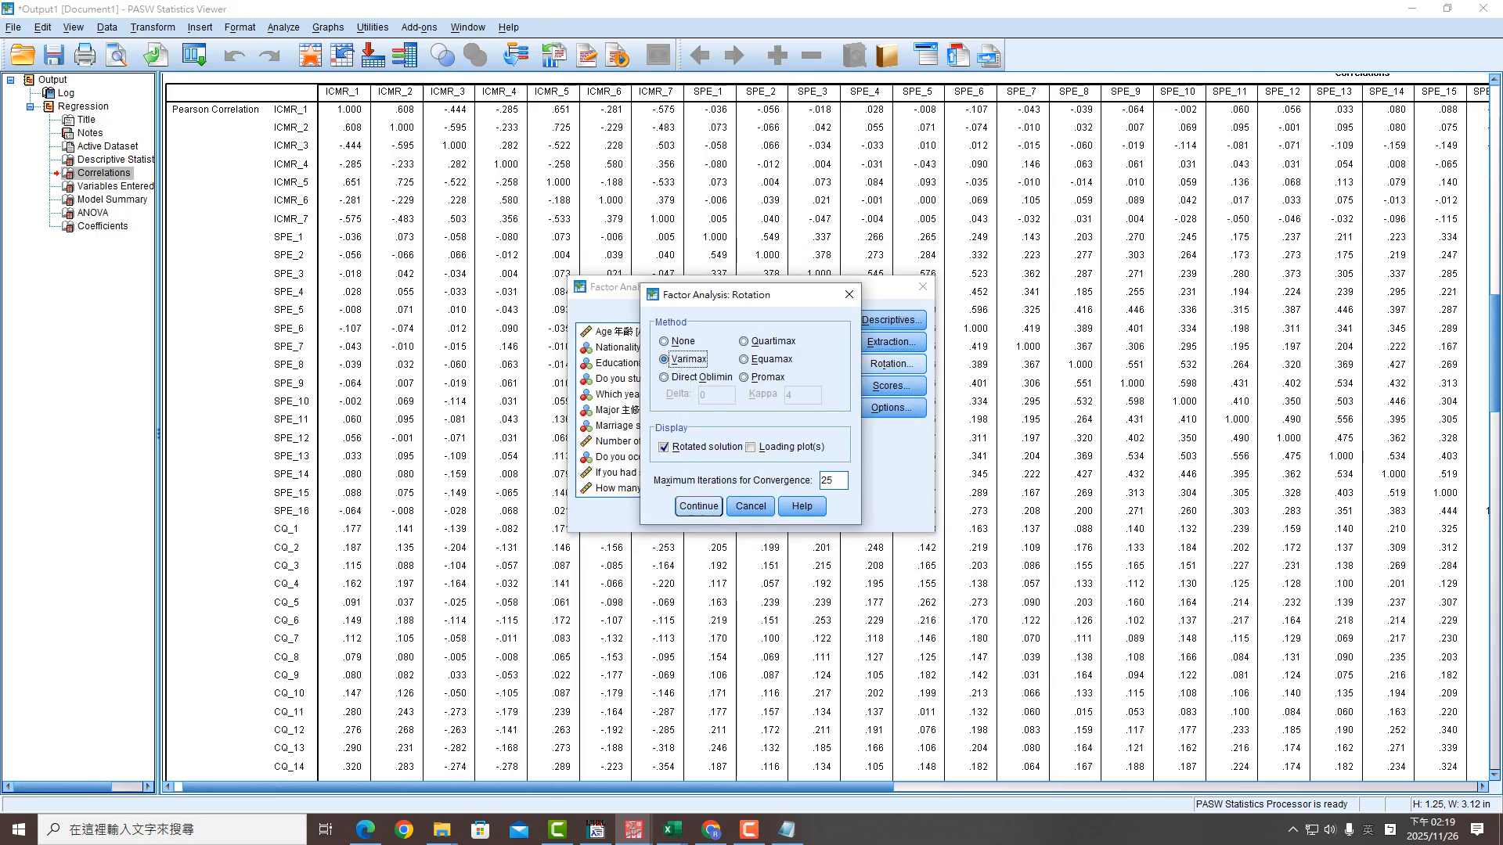
click(699, 505)
Check the factor score and missing-value options, leave them at their defaults, and run the factor analysis
click(891, 386)
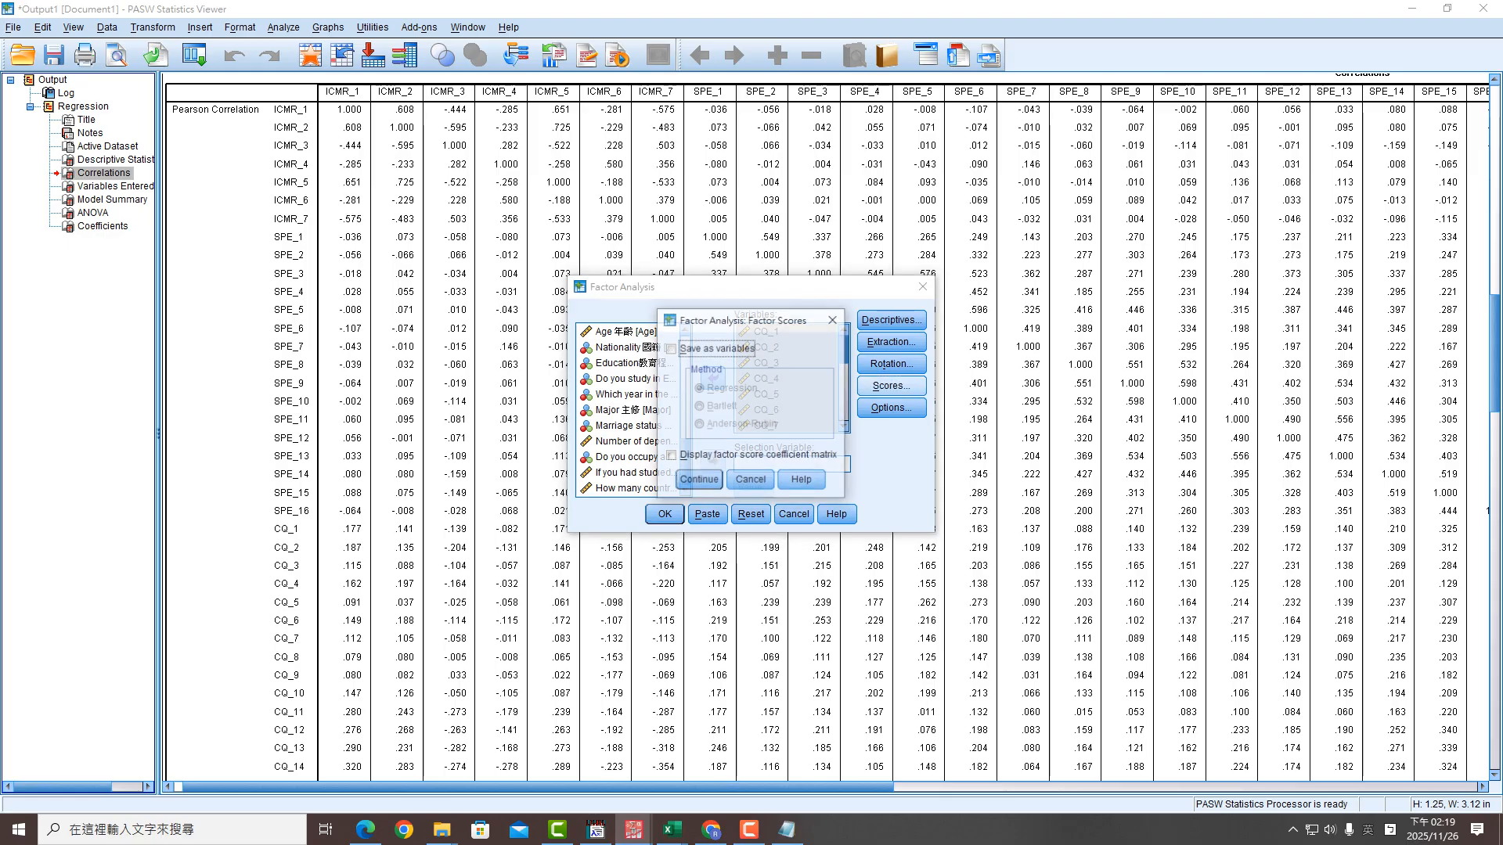
click(833, 319)
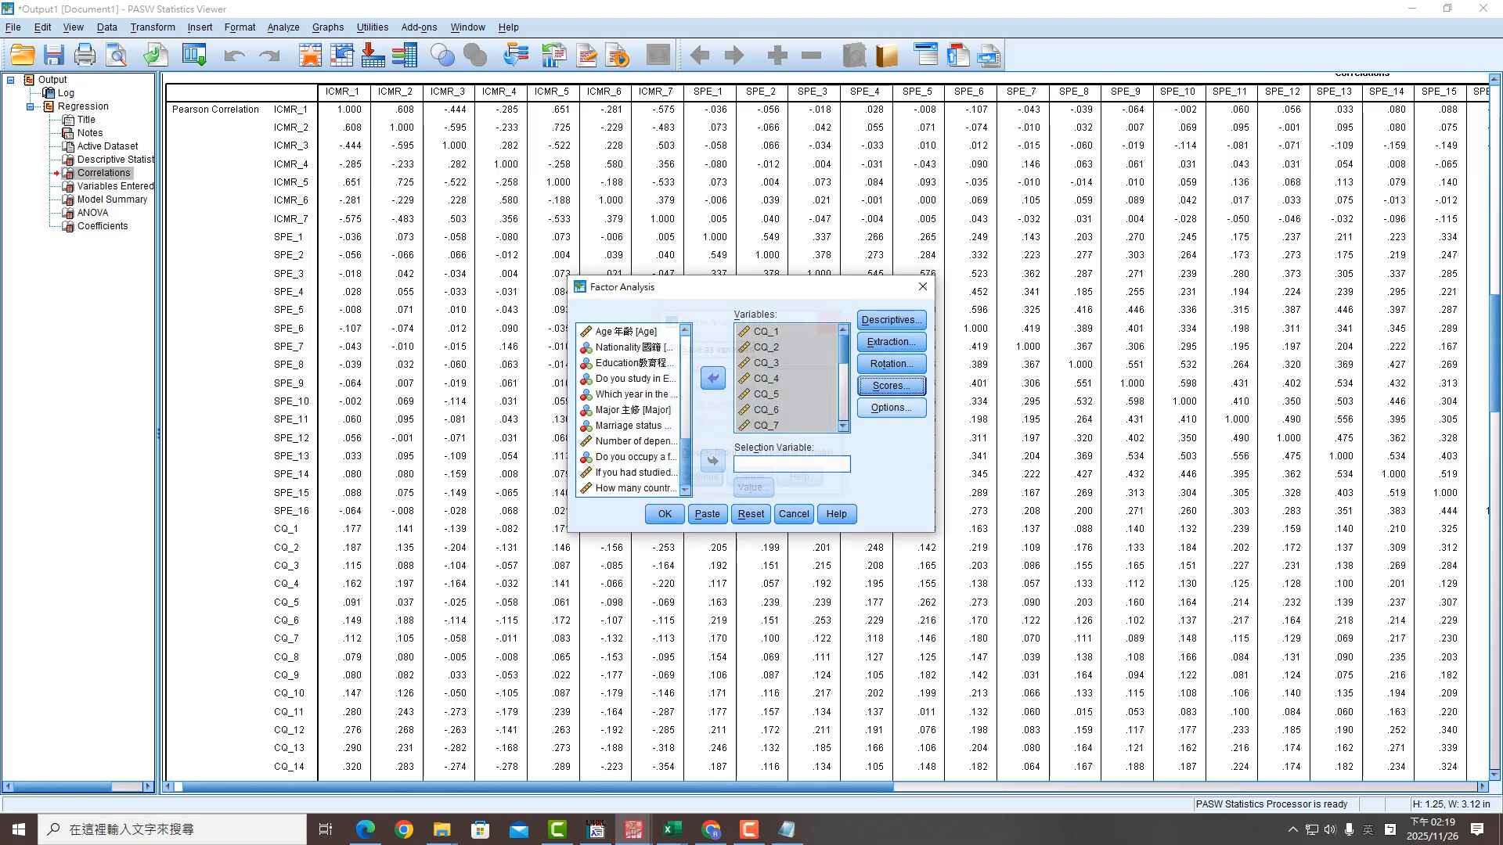
click(891, 408)
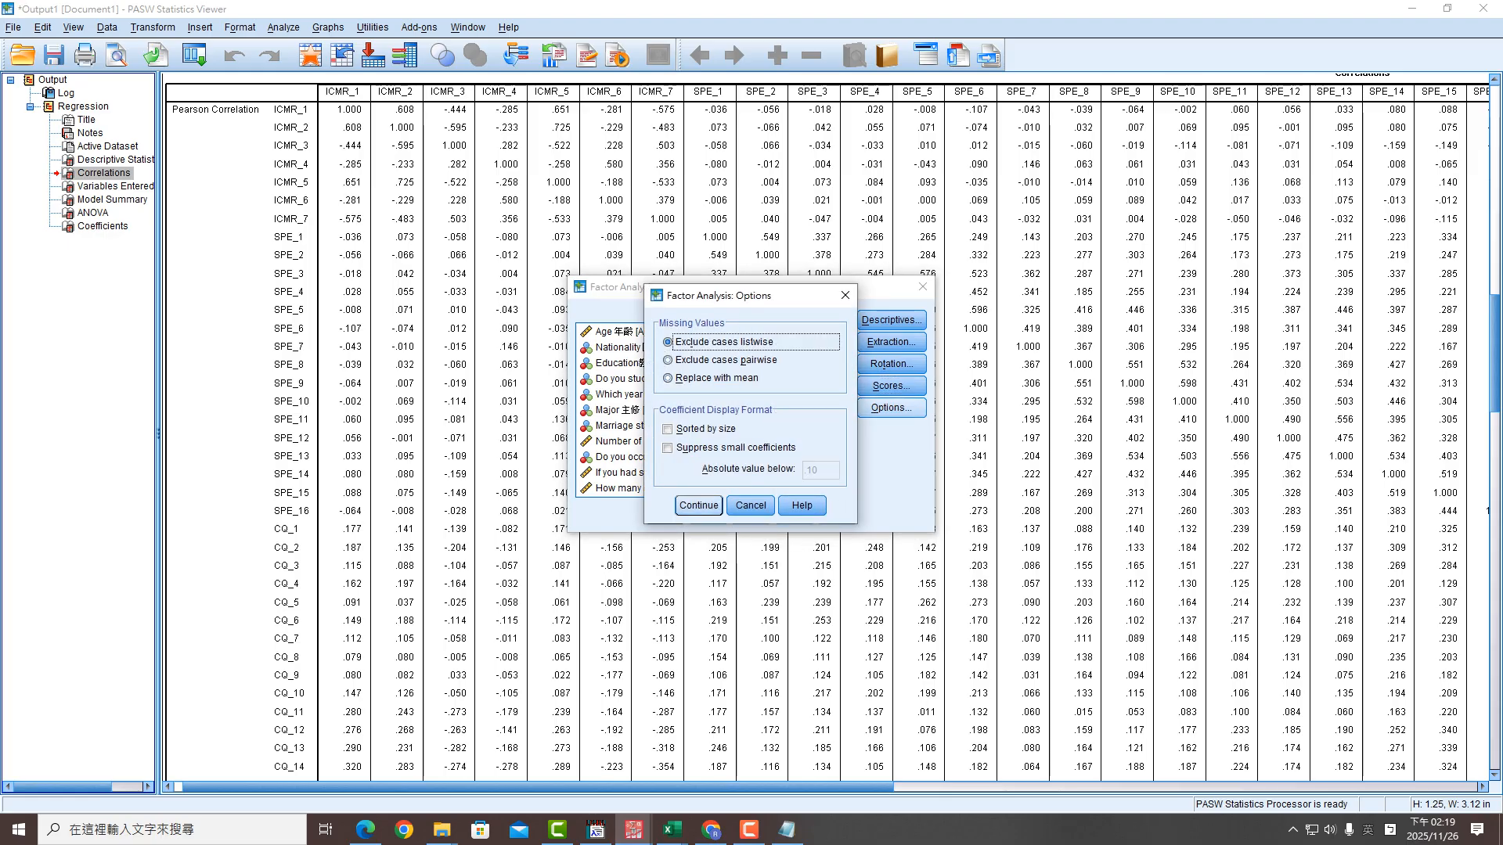
click(699, 506)
click(664, 514)
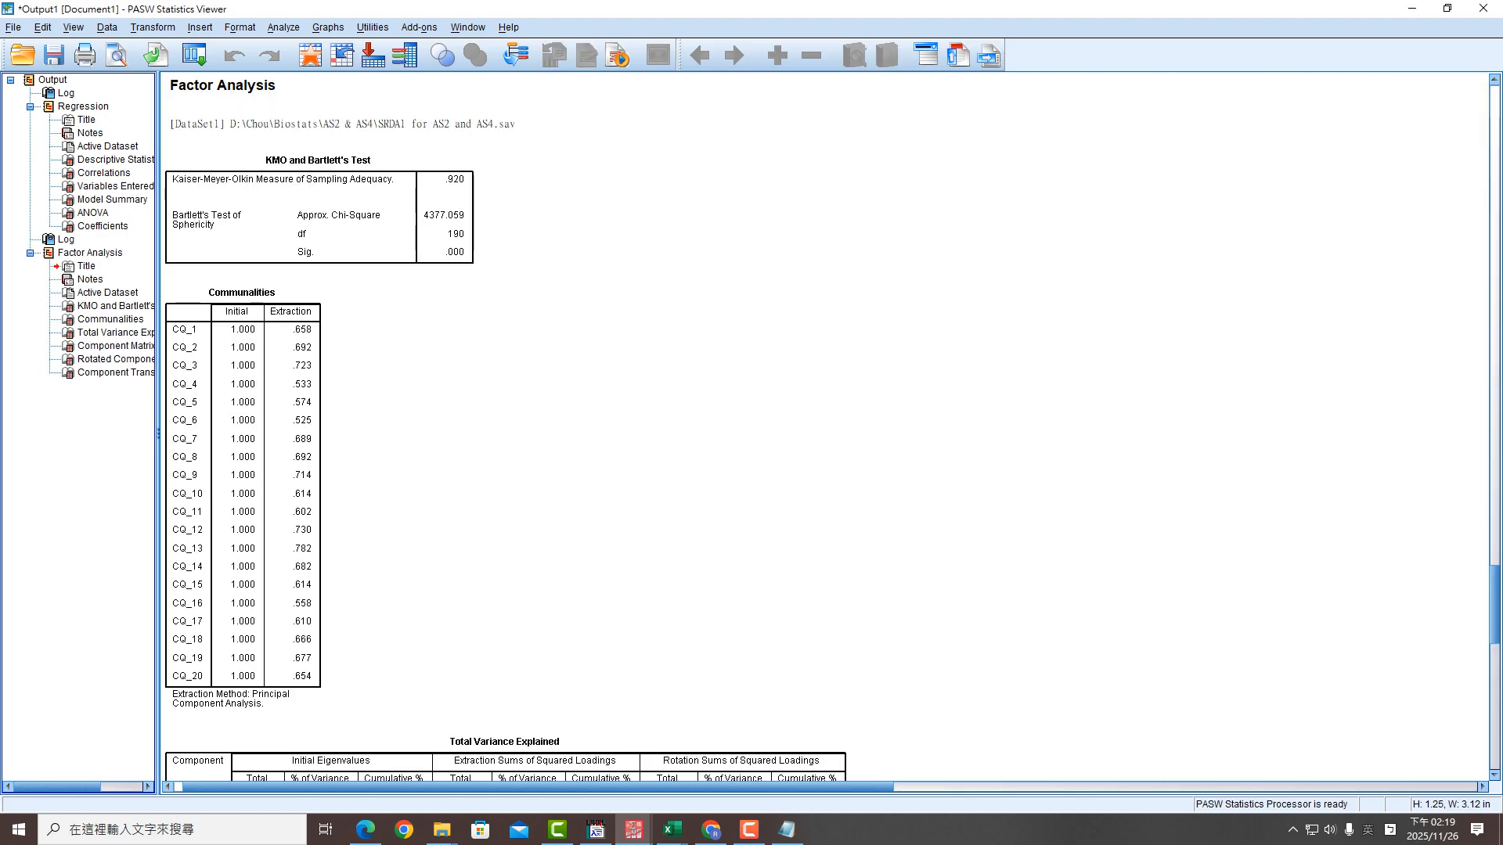
Go to the Rotated Component Matrix in the factor analysis output and copy the table
scroll(826, 427, down, 3)
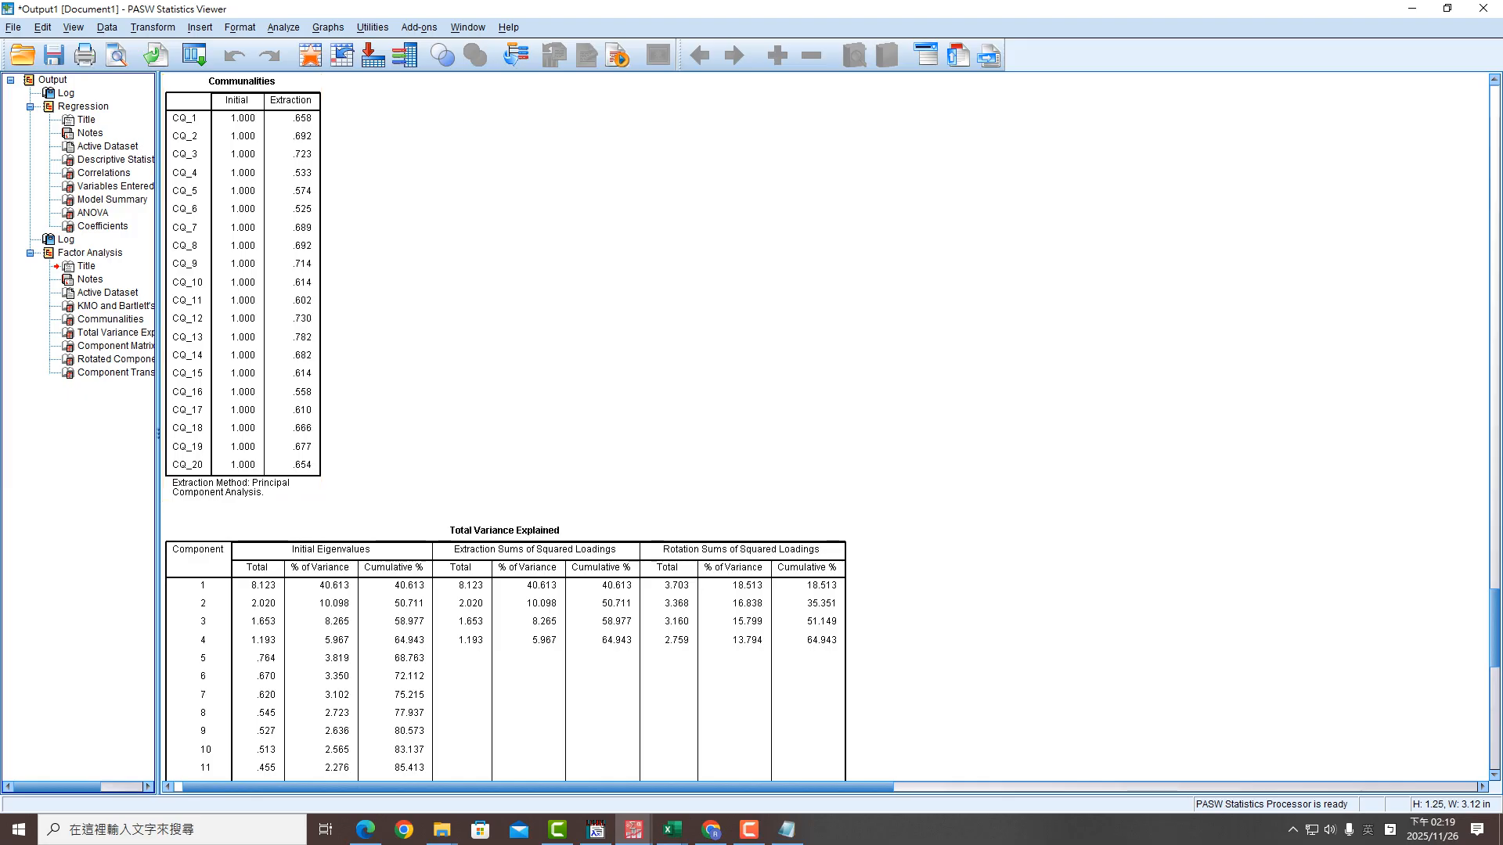
click(116, 359)
right_click(274, 330)
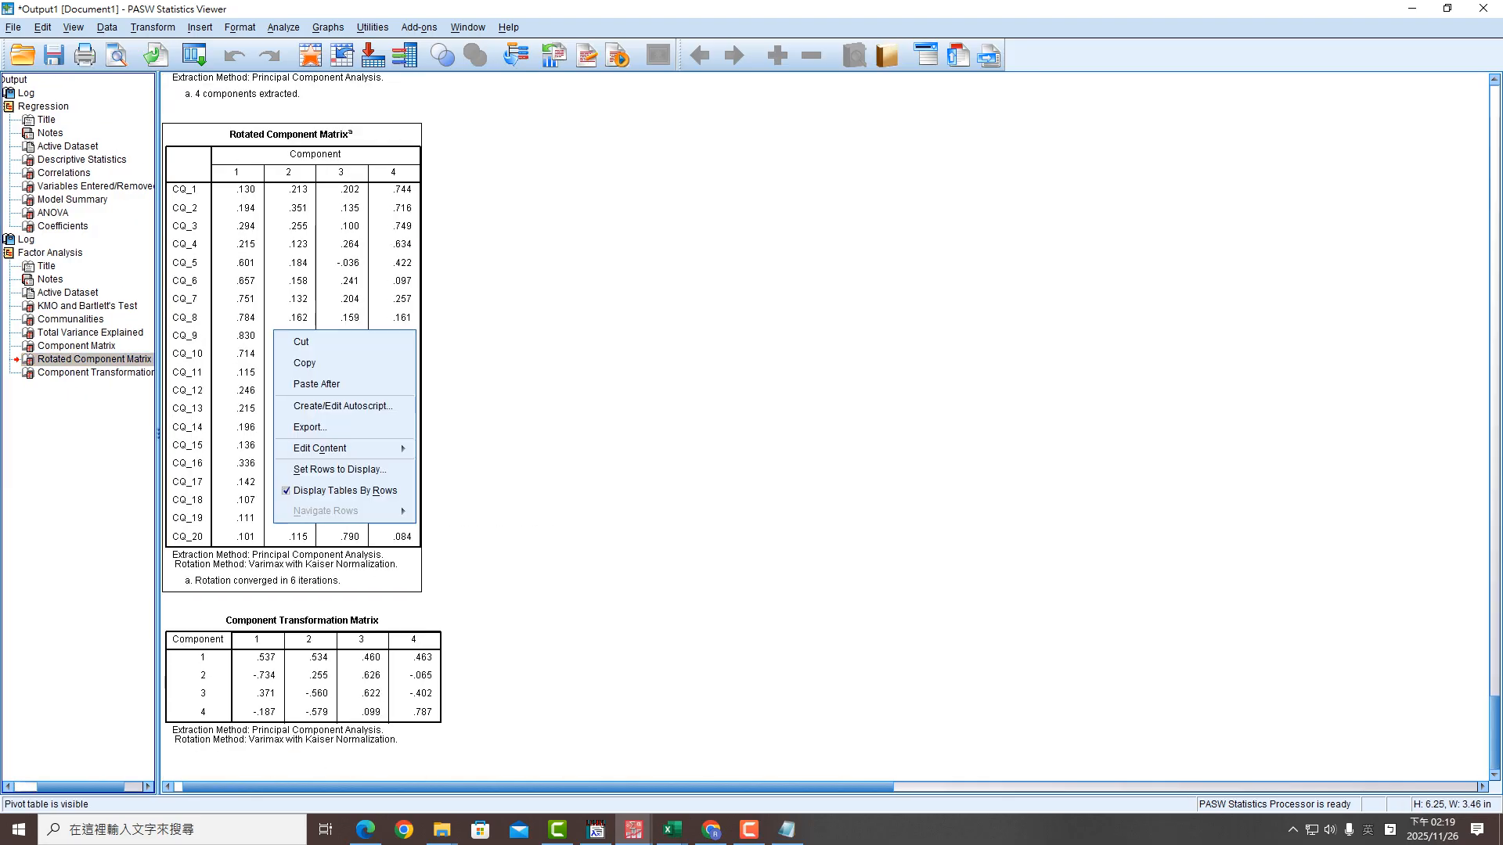
click(304, 362)
Switch to the Biostat (114-1) Excel workbook and paste the rotated component matrix into a new worksheet
mouse_move(672, 829)
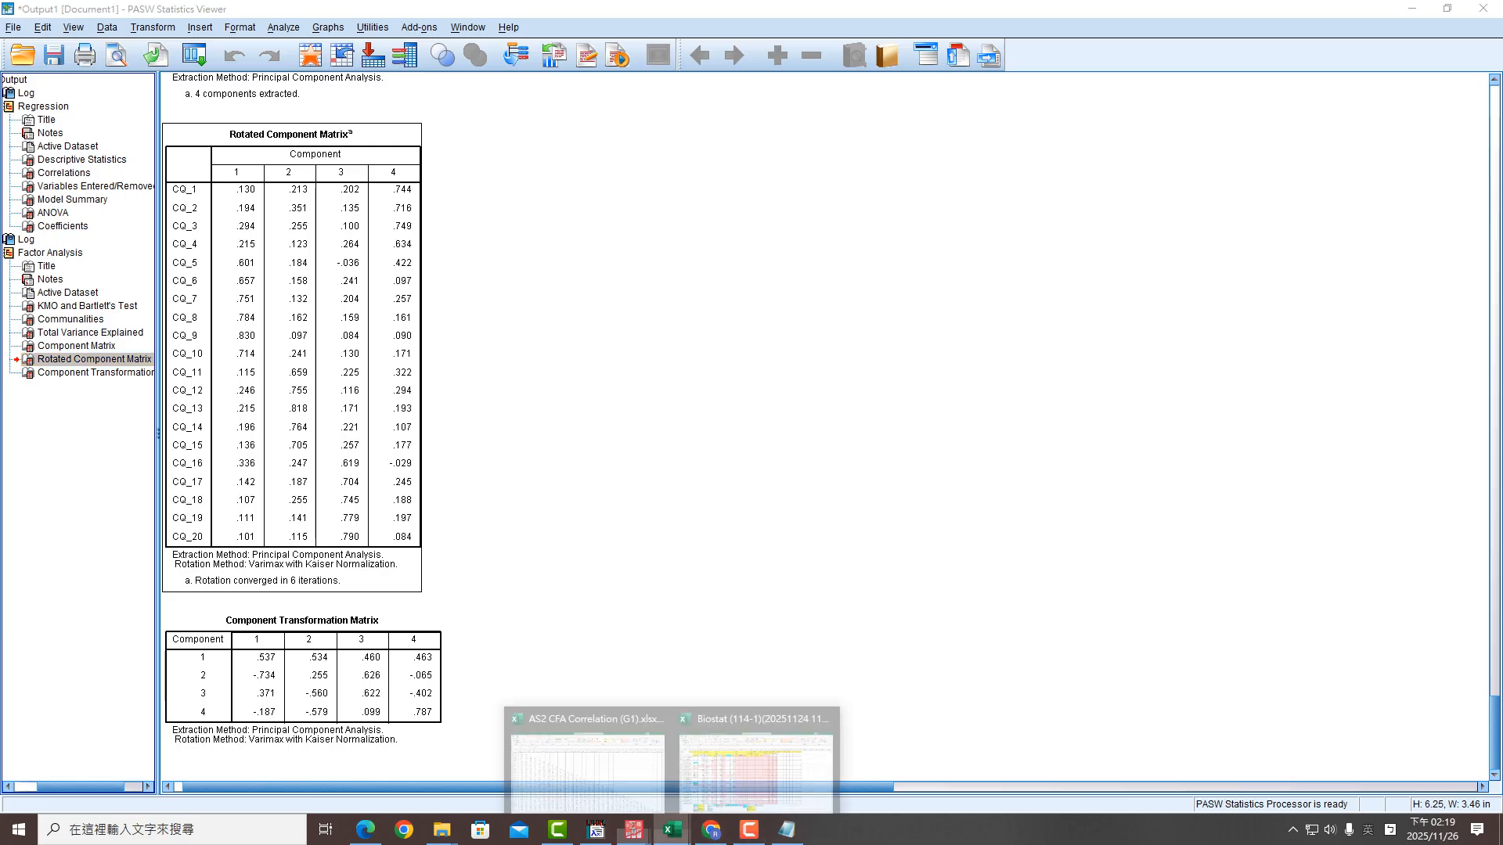
click(756, 755)
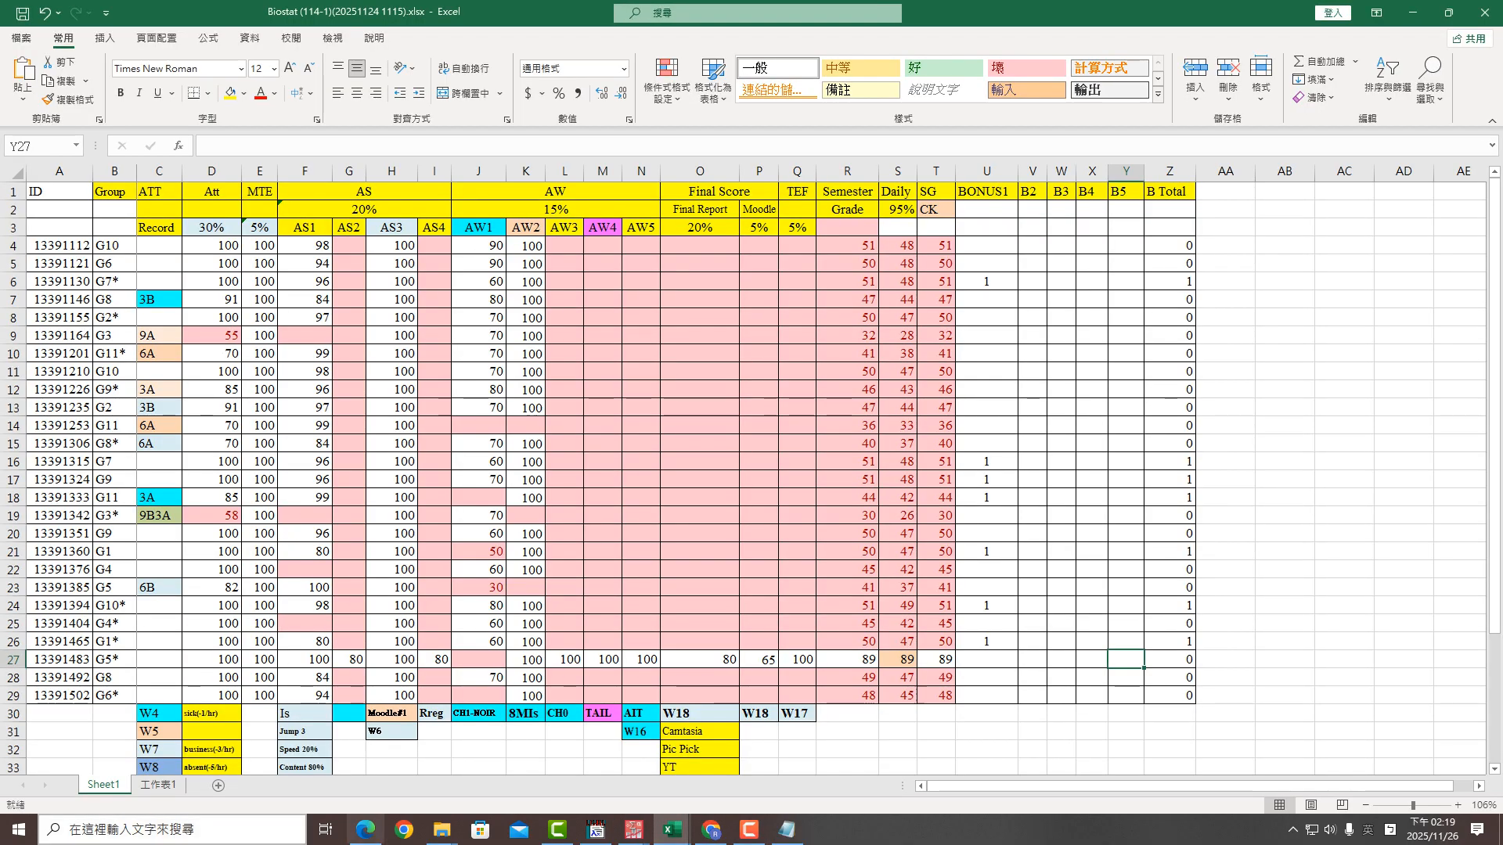
click(218, 785)
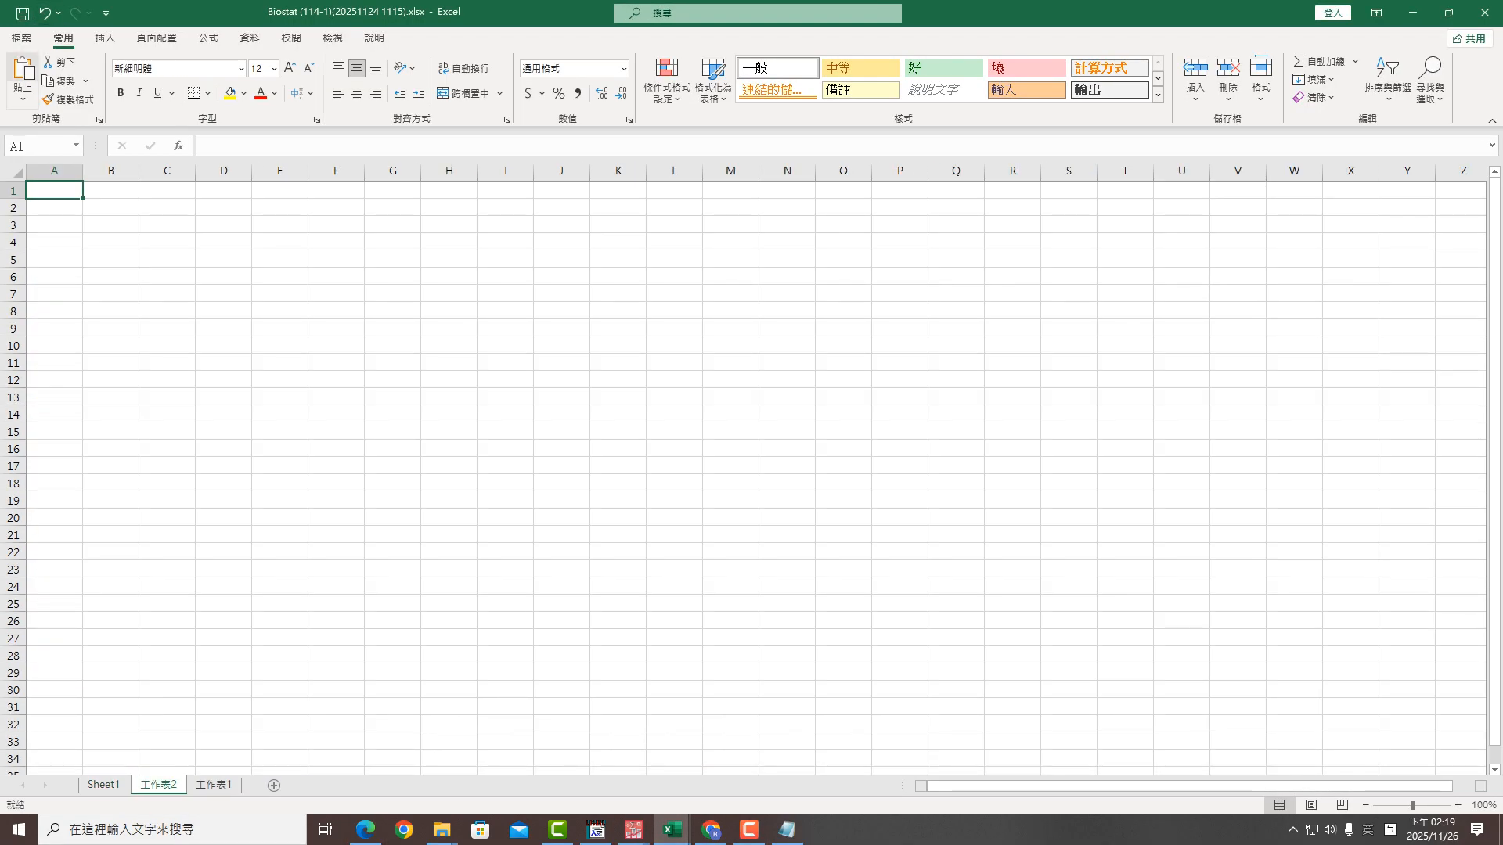
click(22, 71)
click(674, 347)
Highlight the loadings in B4:E23 greater than .4 with light red fill and dark red text using conditional formatting
drag(109, 242, 290, 570)
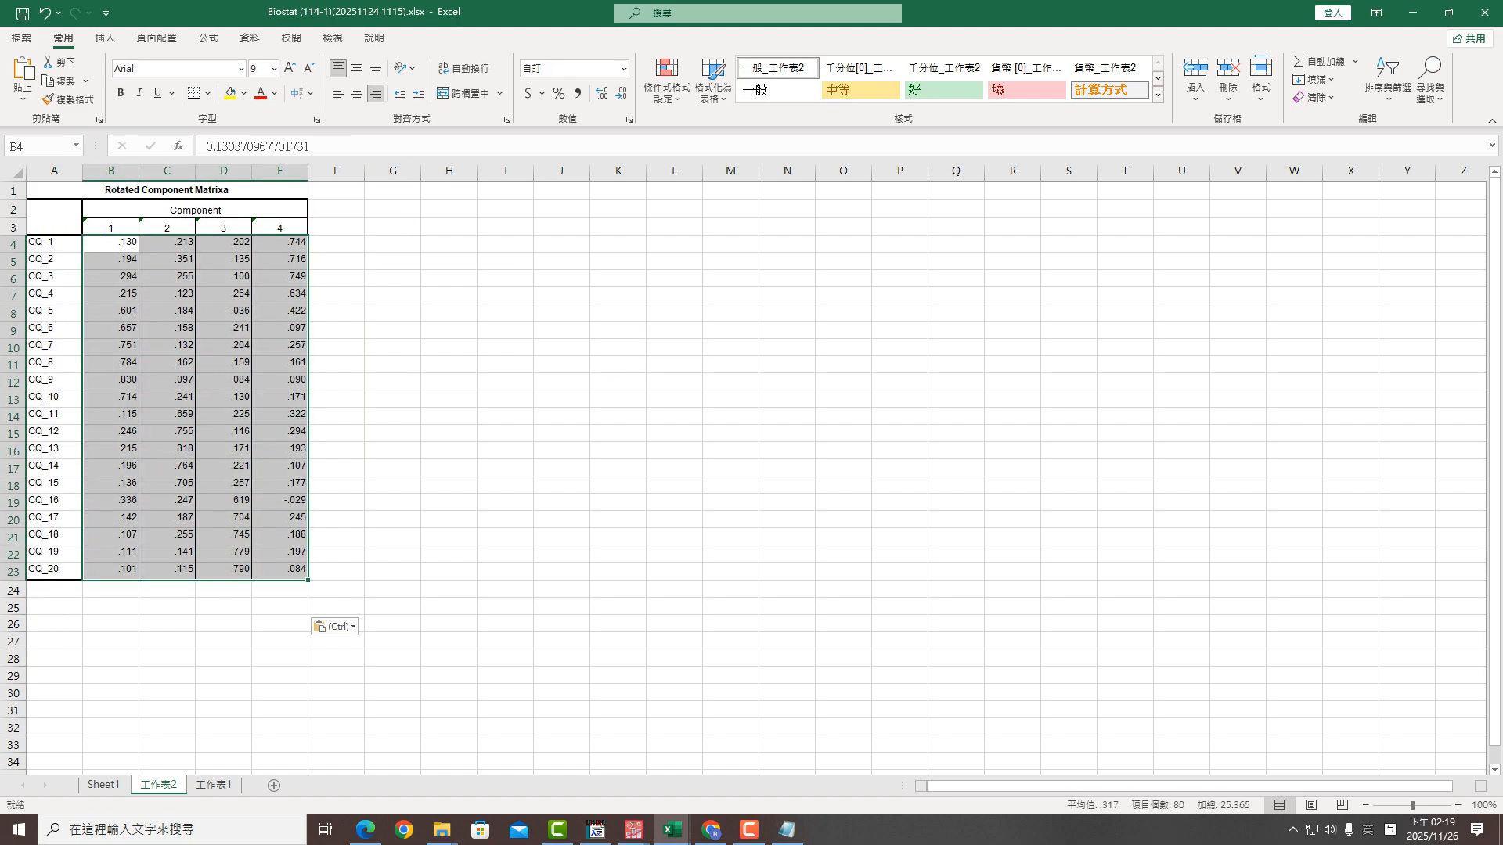
click(666, 79)
mouse_move(732, 132)
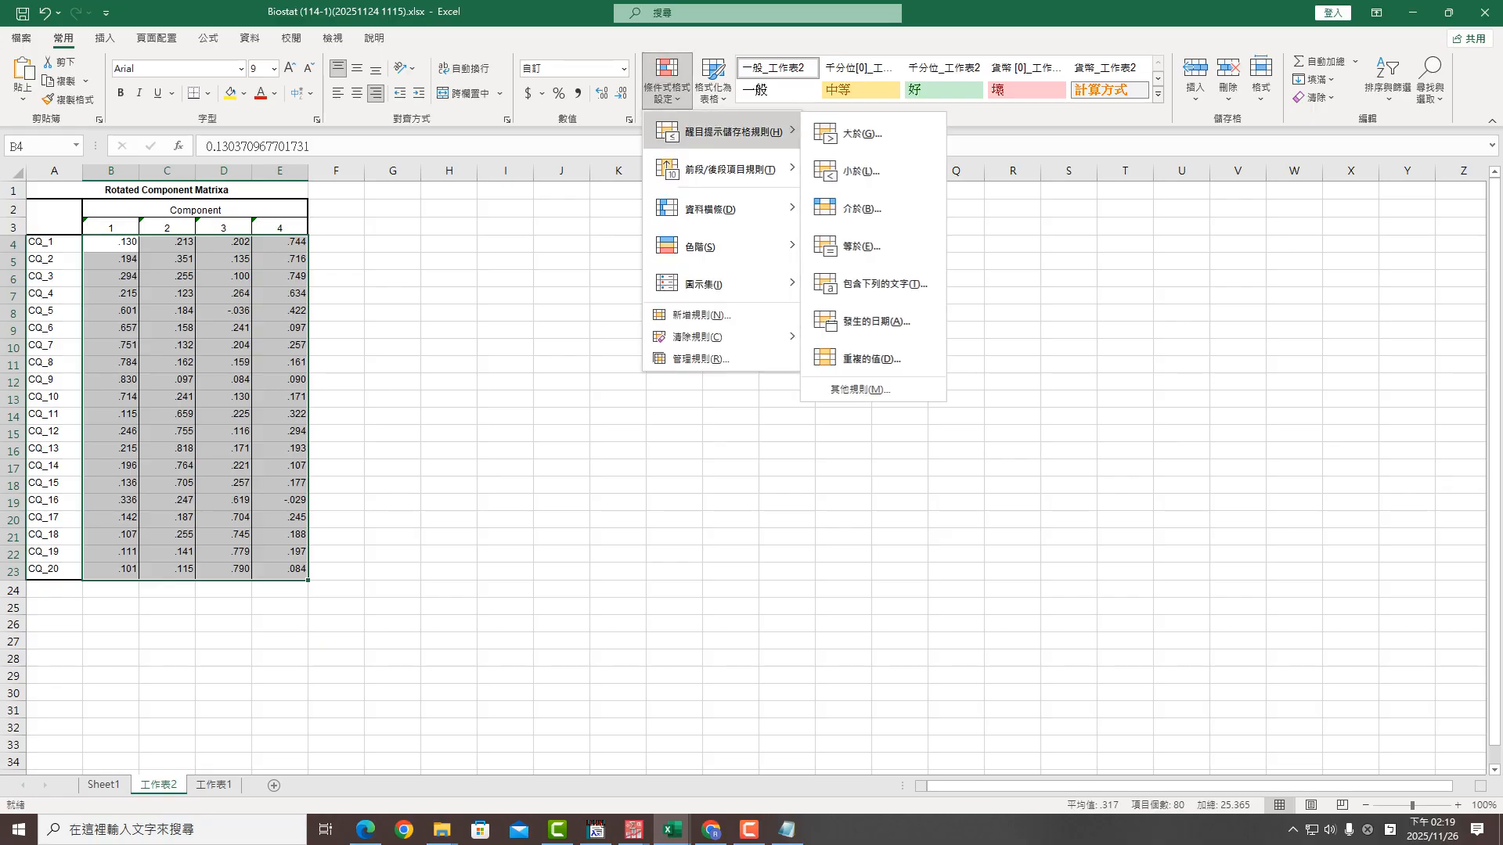
click(861, 133)
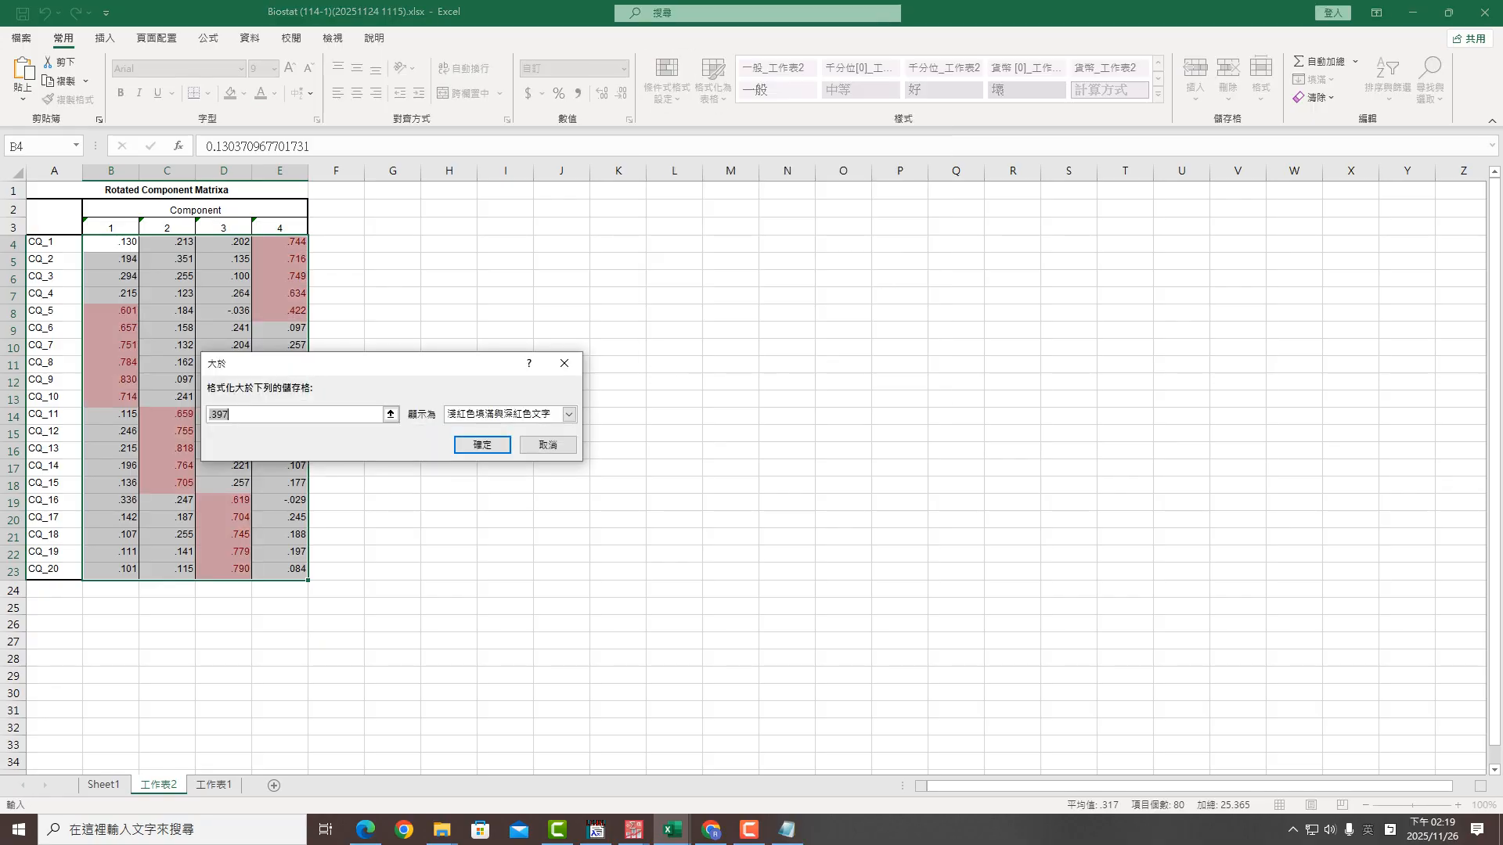
text(.4)
key(Return)
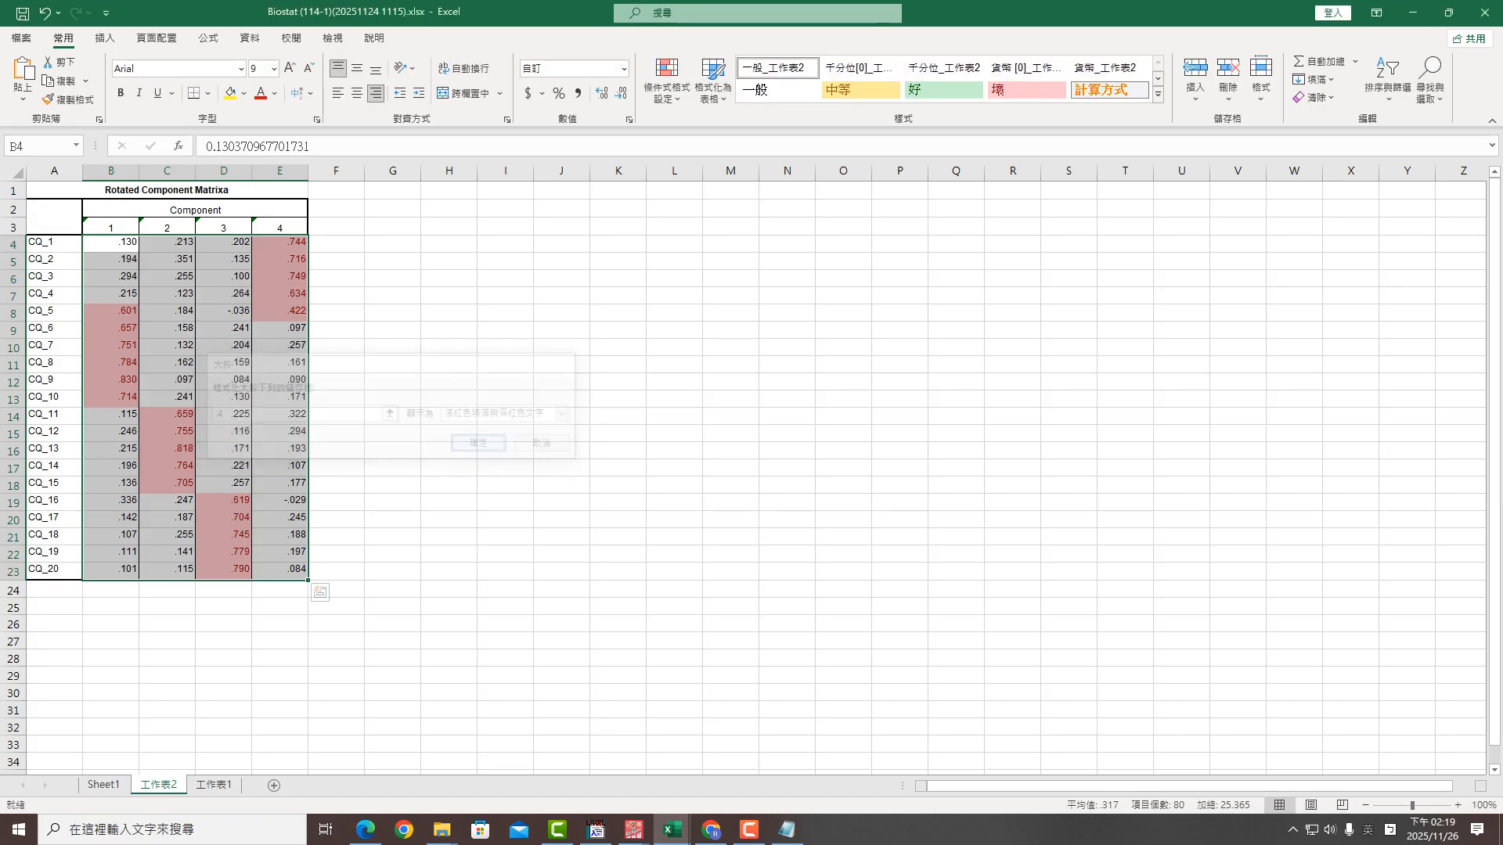
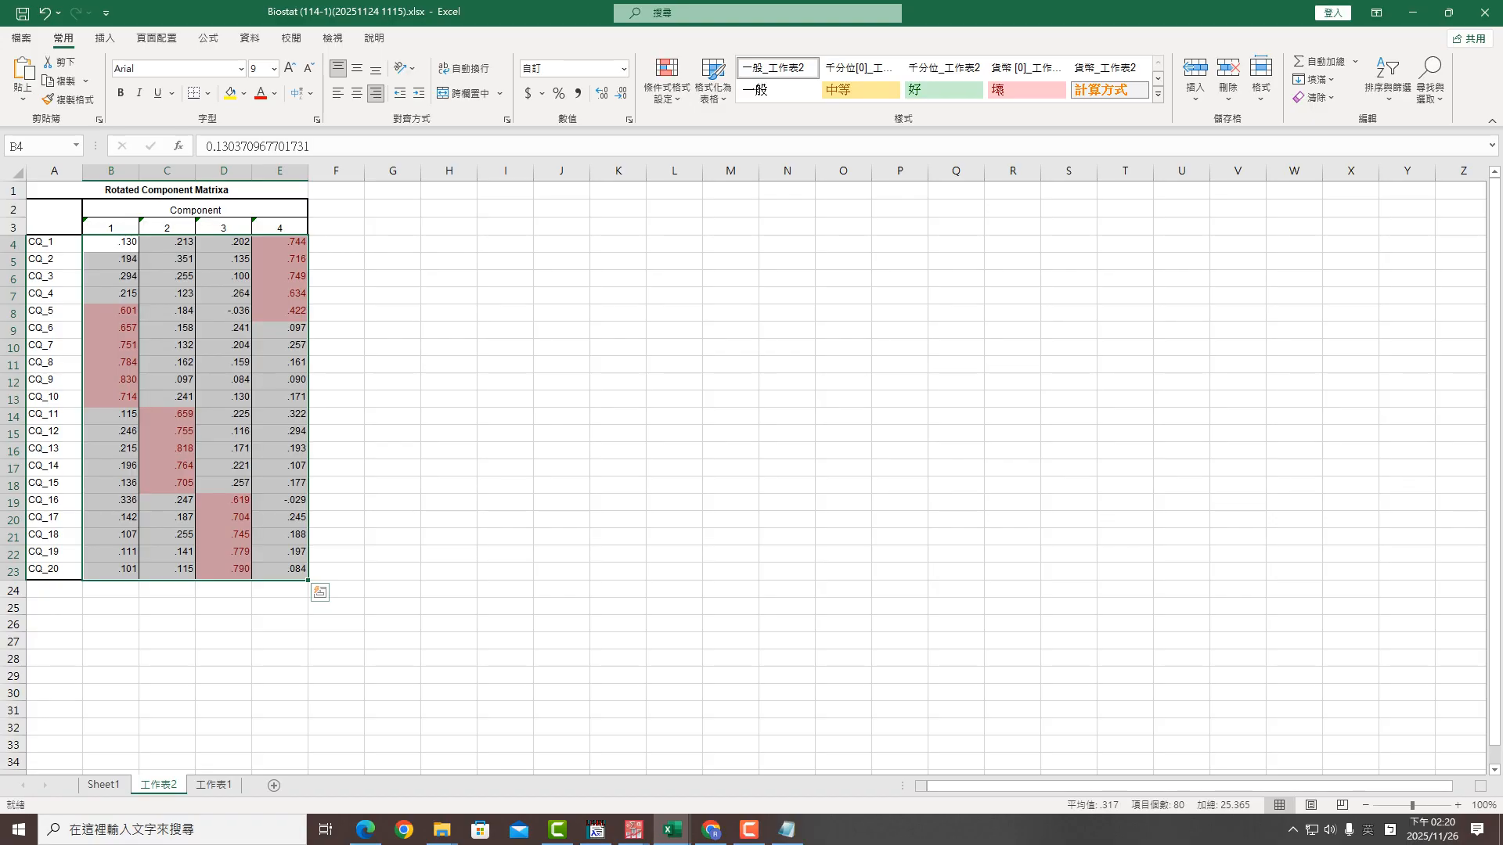
Switch to the CFA syntax file in Notepad and place the cursor at the end of the SPE relationship line
click(786, 830)
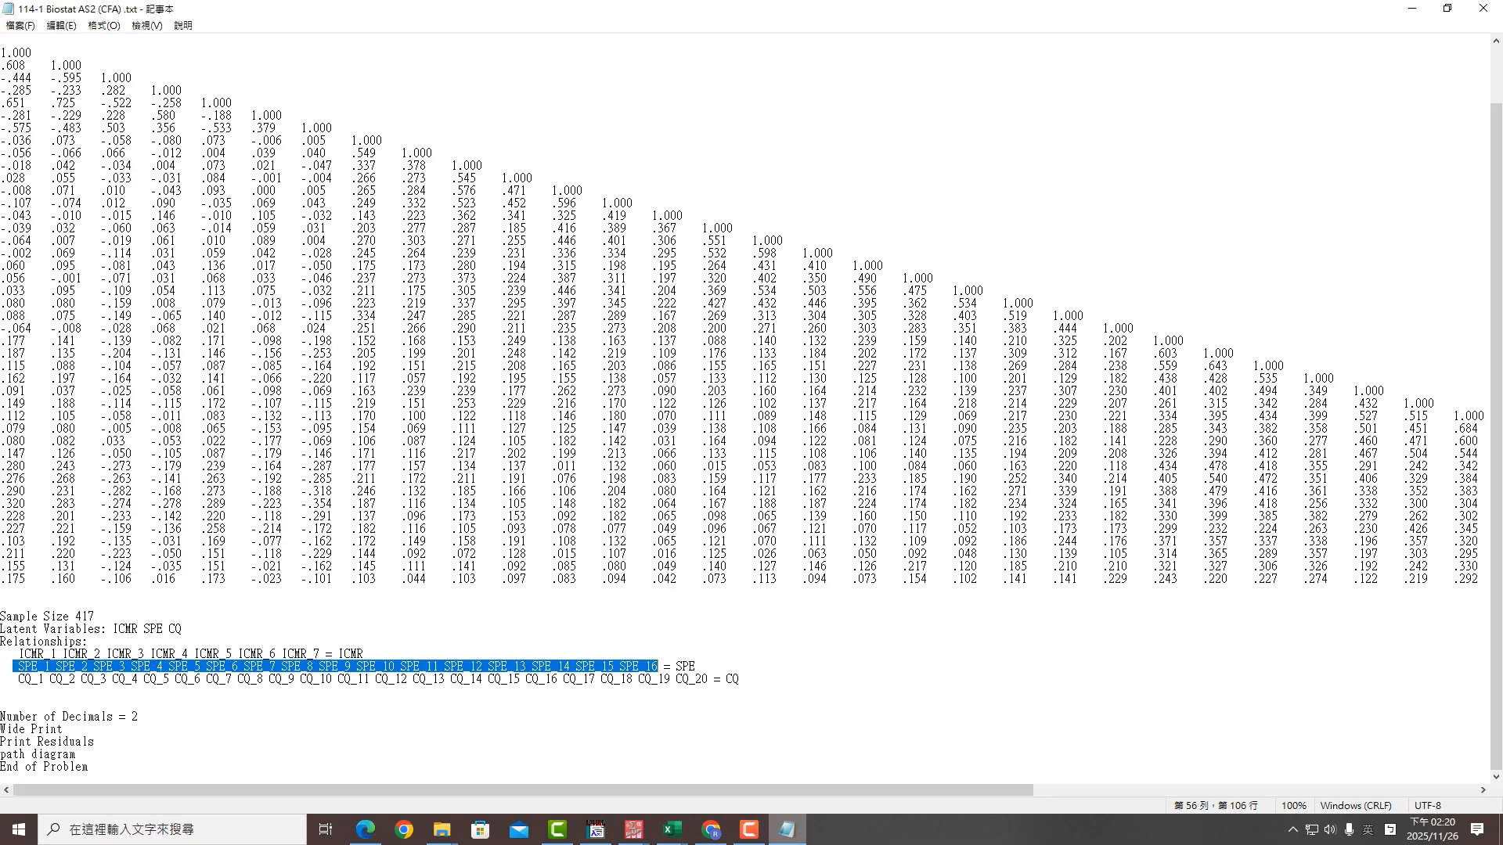
click(750, 666)
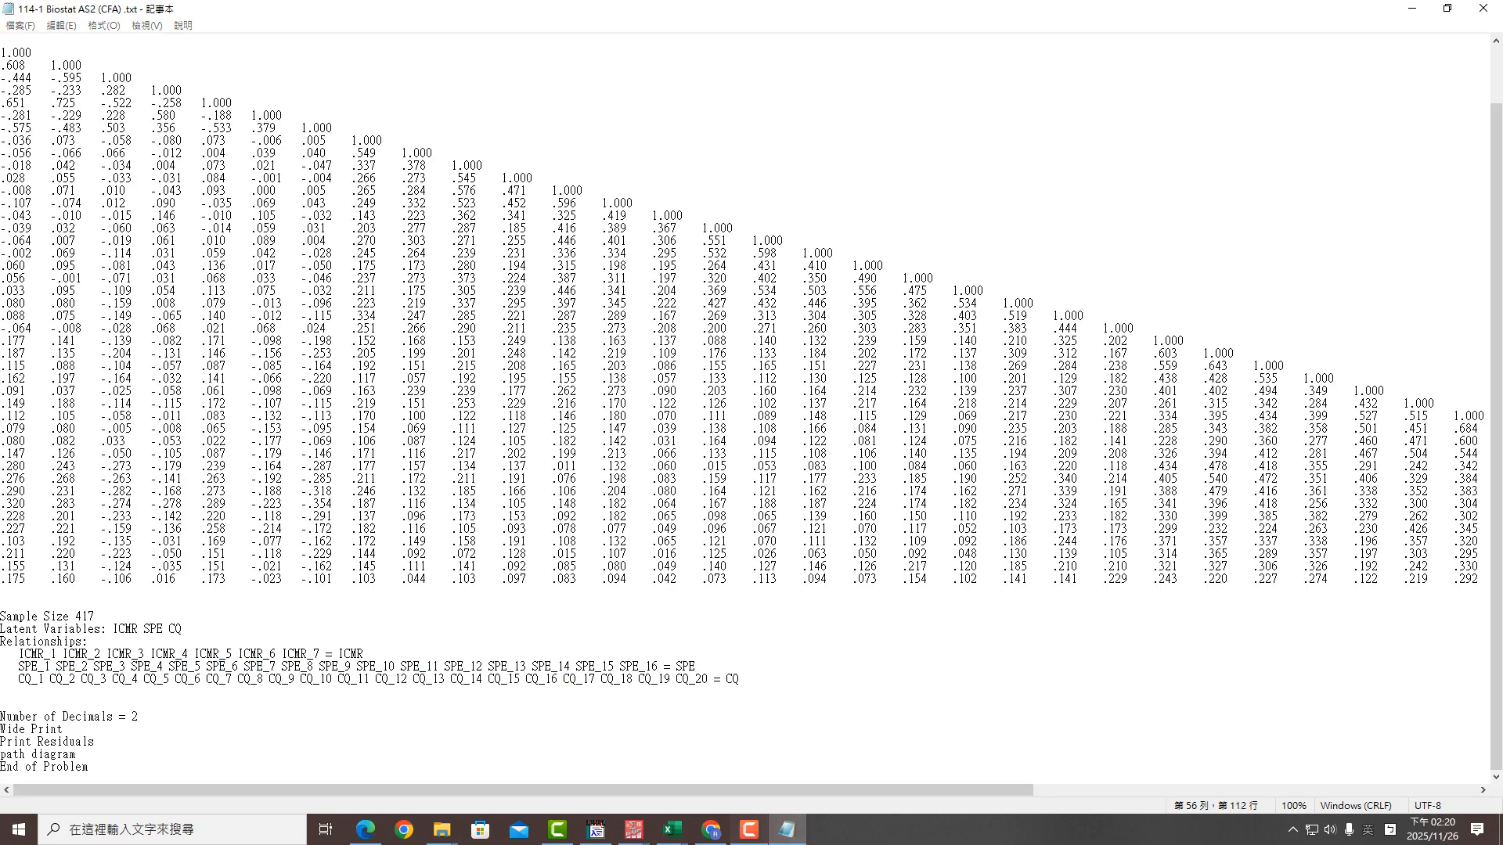
click(749, 830)
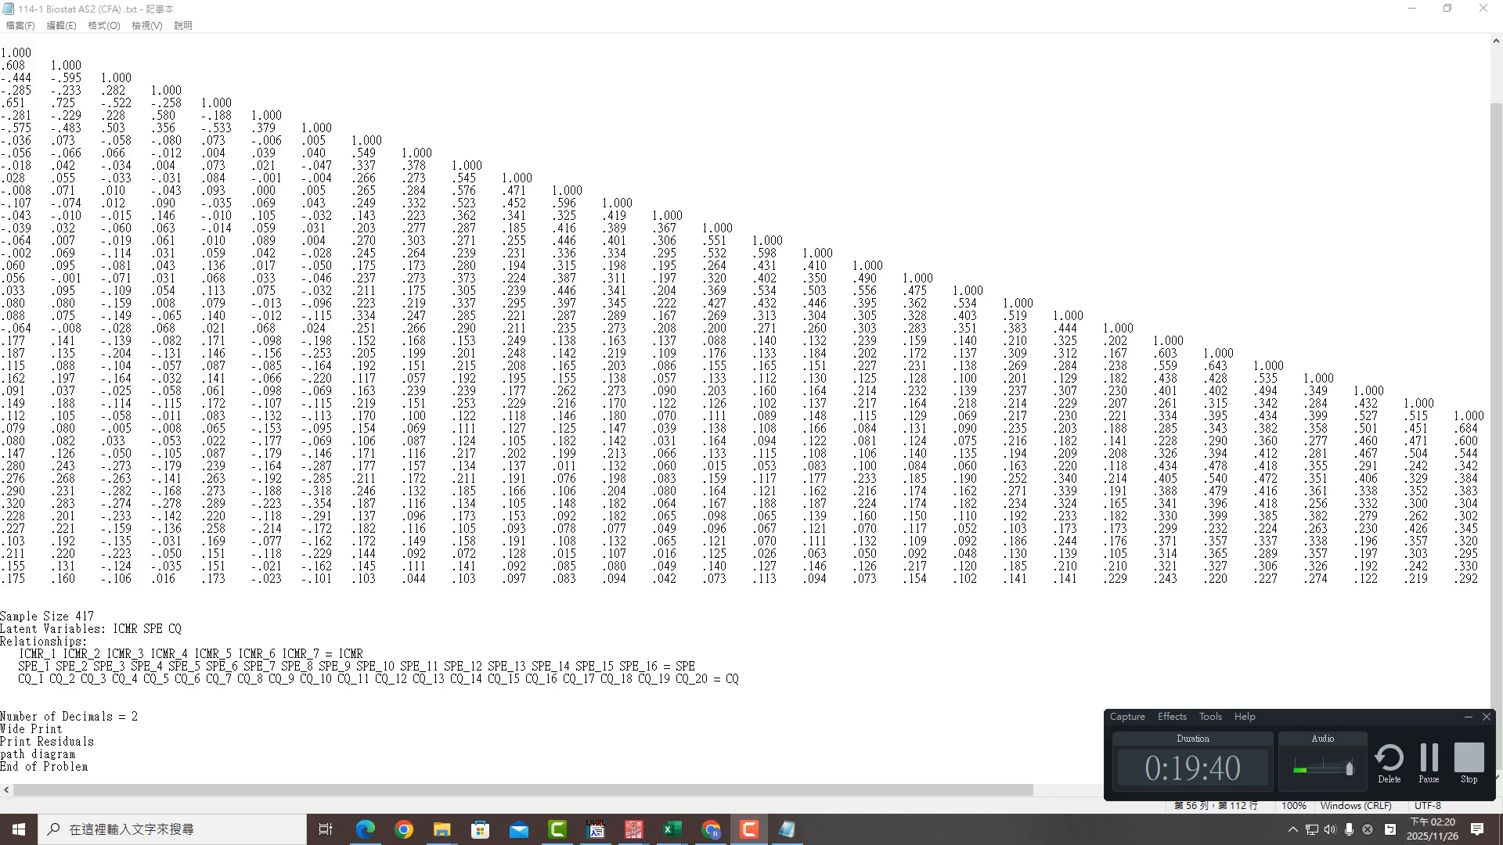
click(1468, 717)
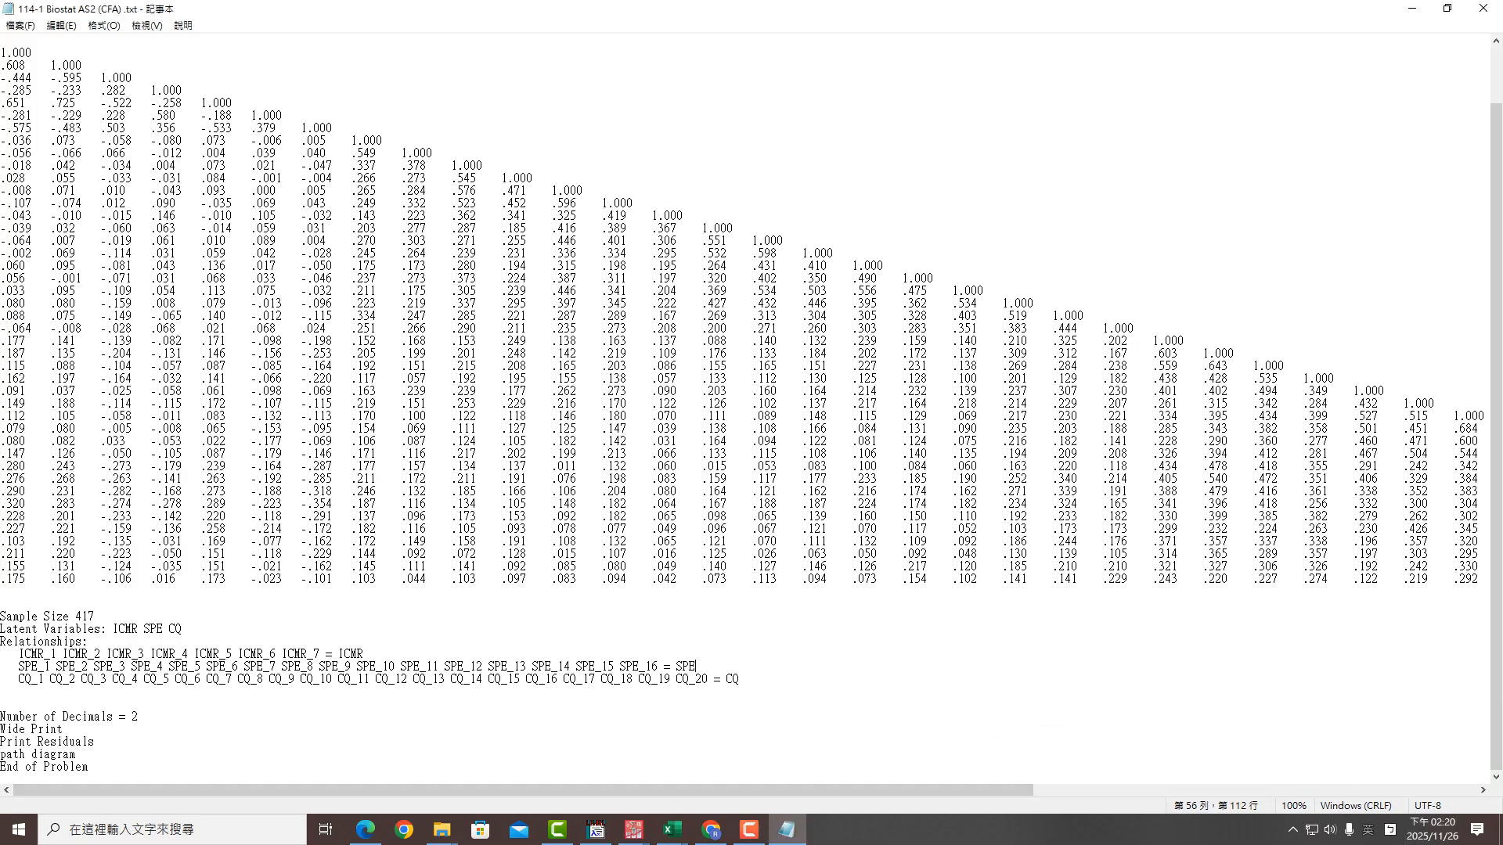
Save the syntax over the existing 114-1 Biostat AS2 (CFA) .txt file with UTF-8 encoding
drag(2, 692, 18, 704)
click(21, 25)
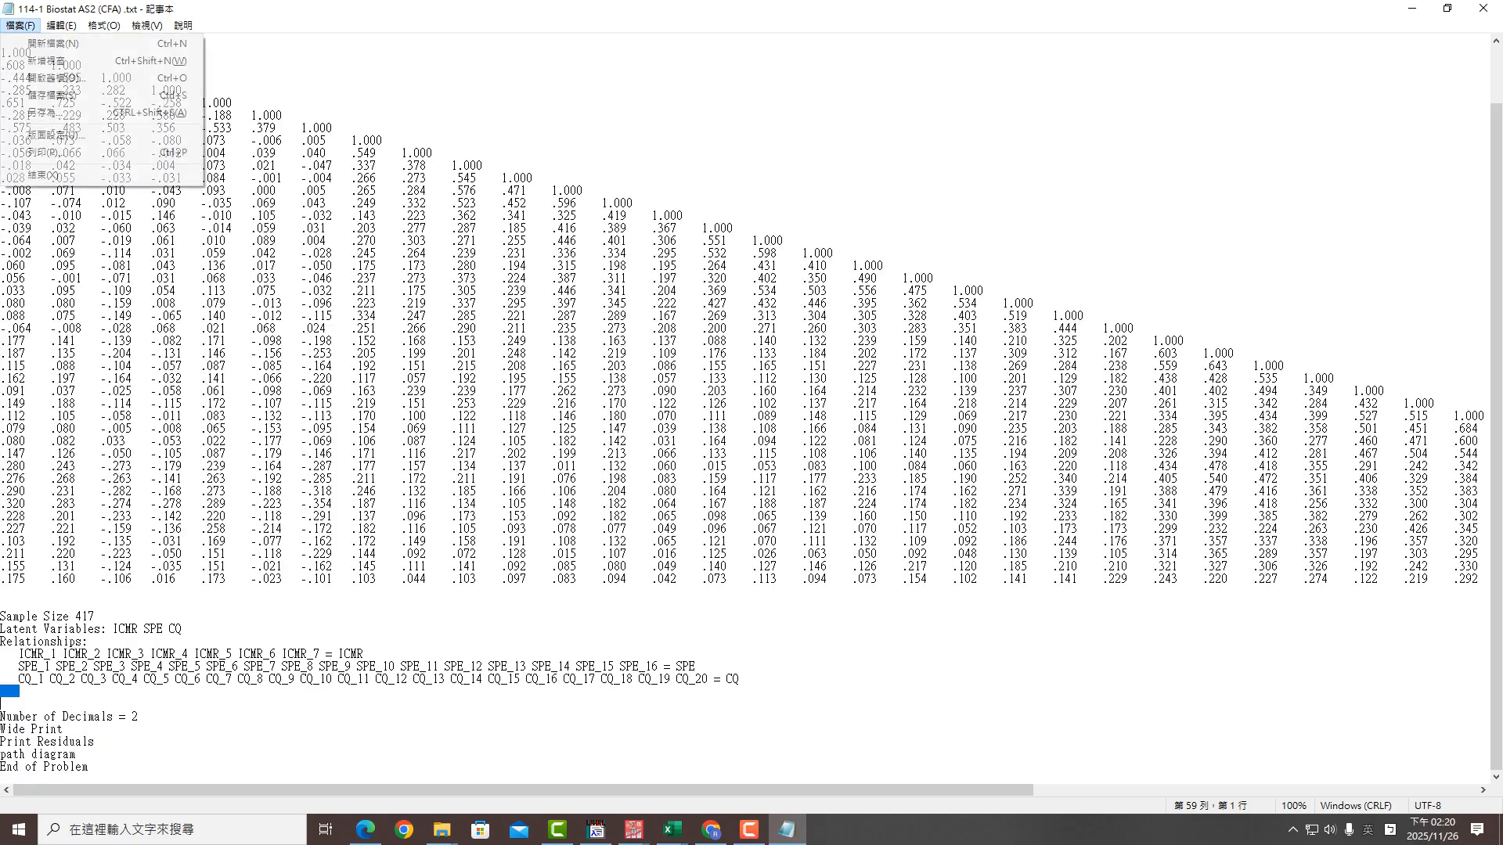
click(45, 112)
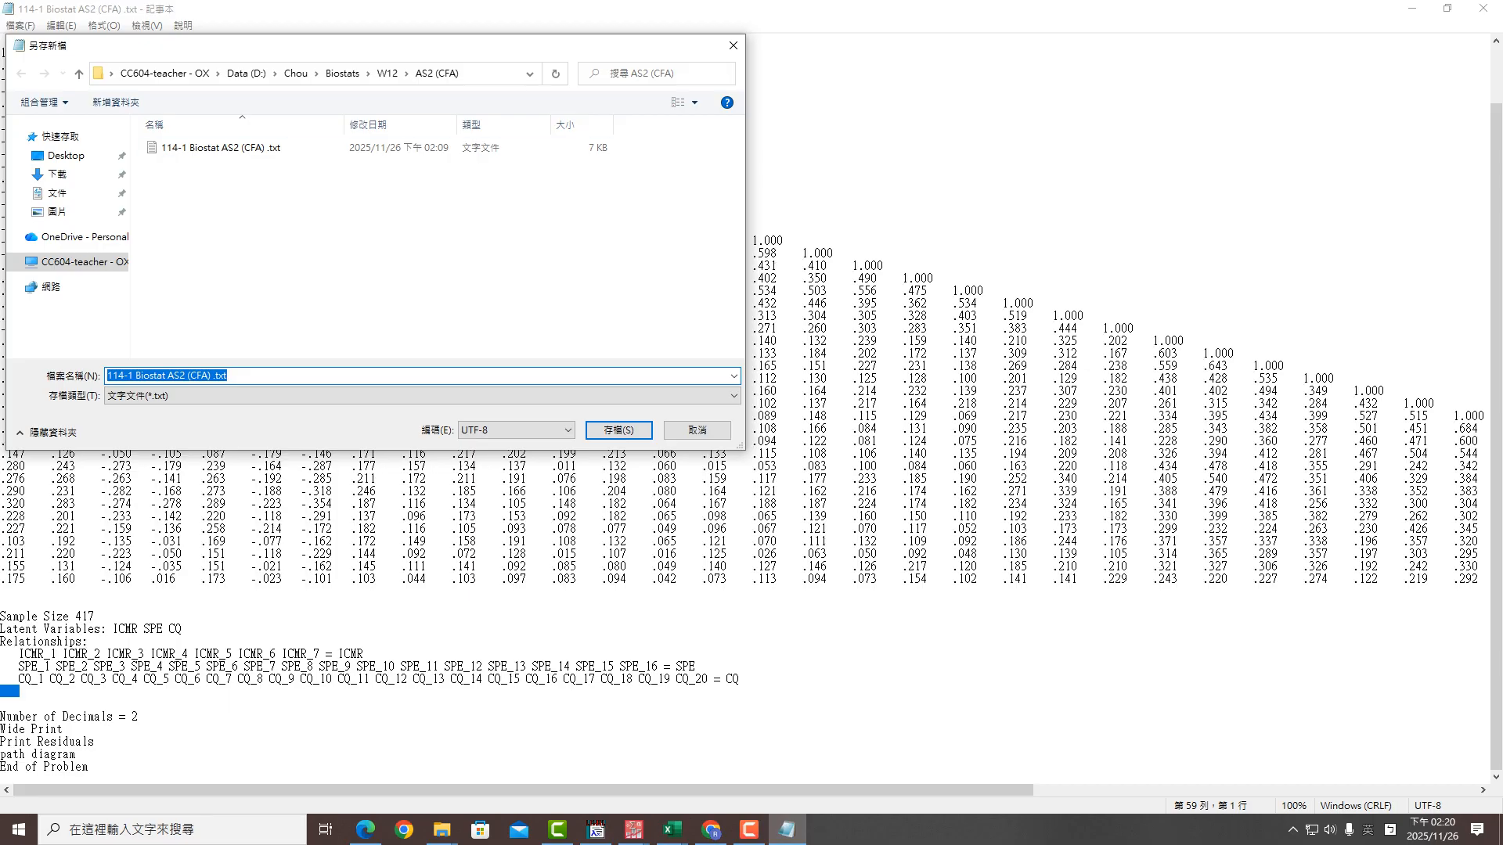
click(618, 429)
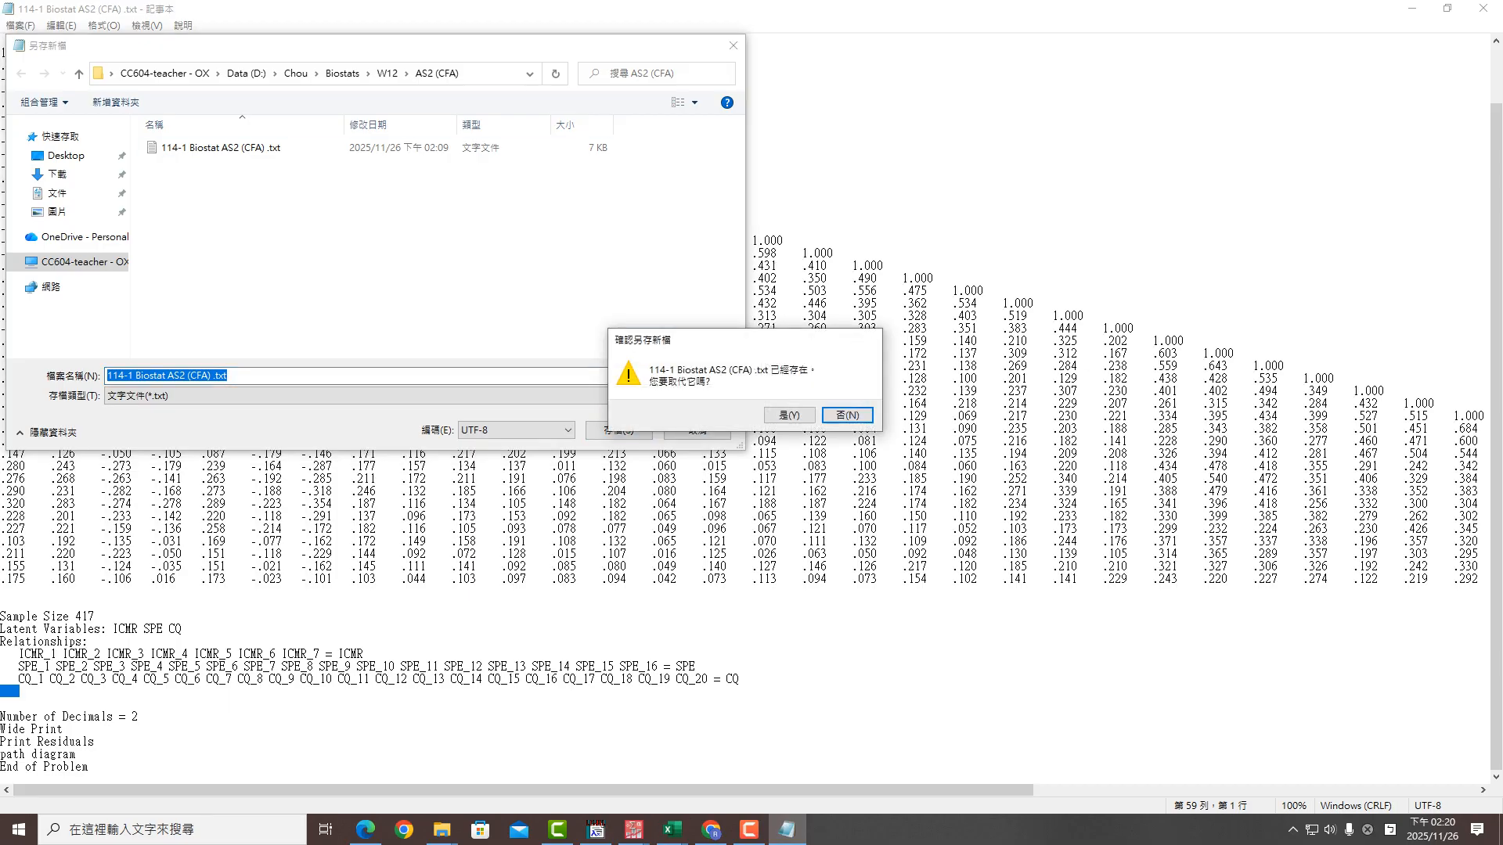
key(Return)
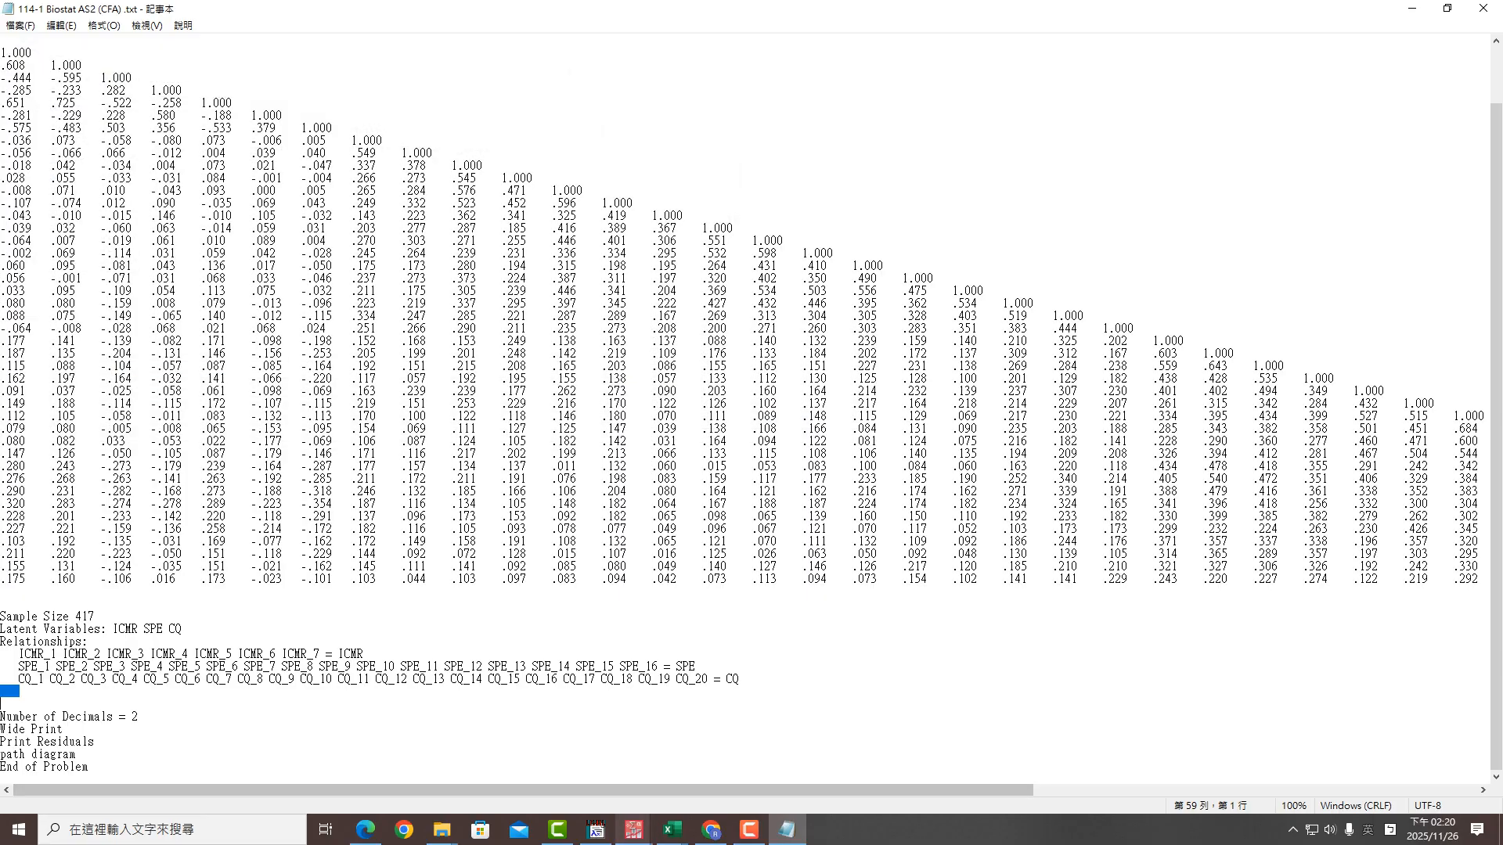
Switch to LISREL, save and close the CFA path diagram, and close the remaining open output
click(595, 829)
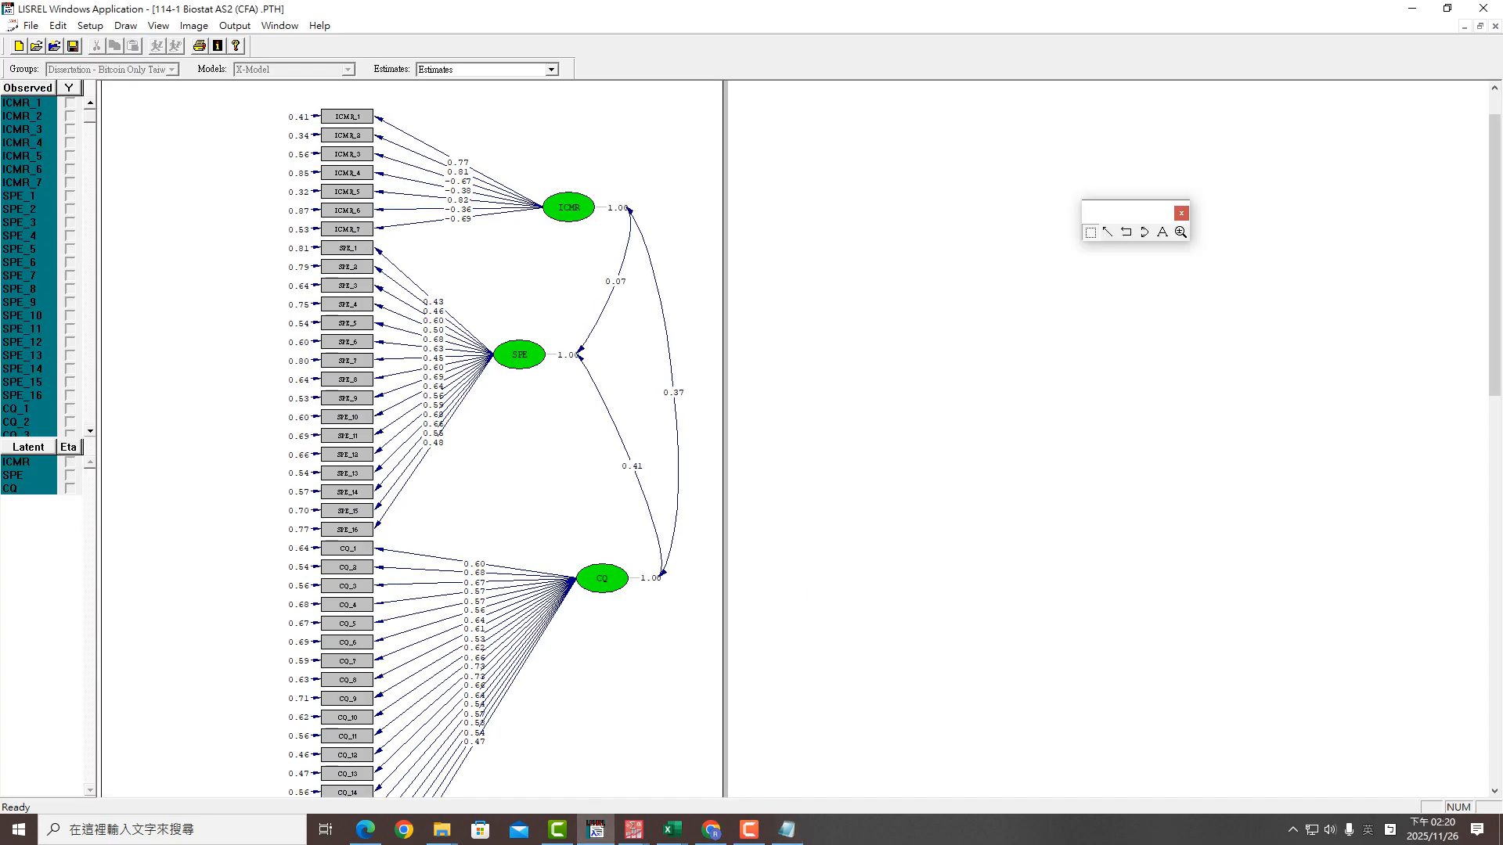
click(1495, 26)
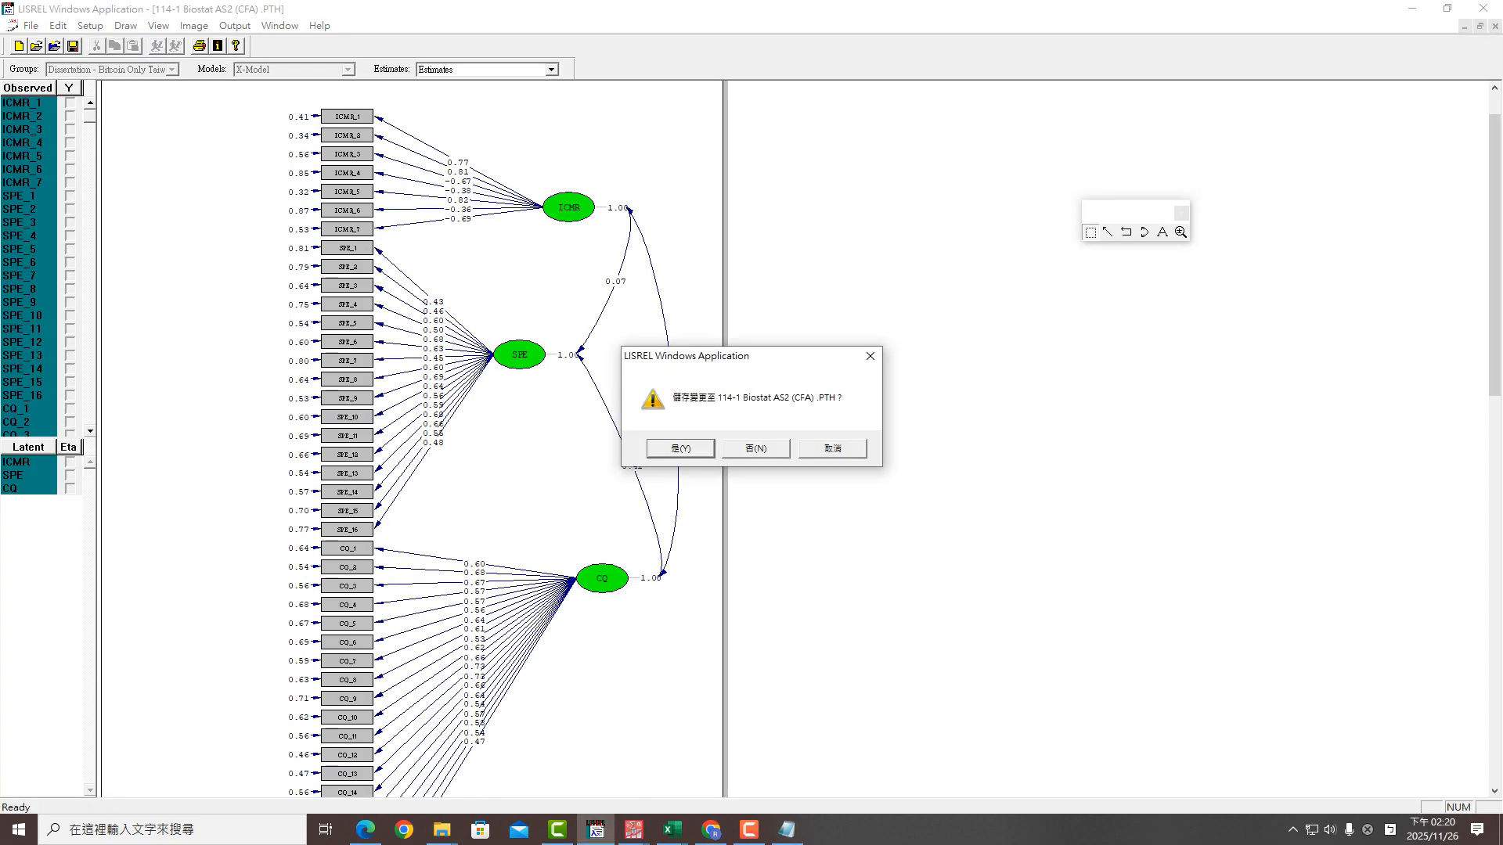
key(Return)
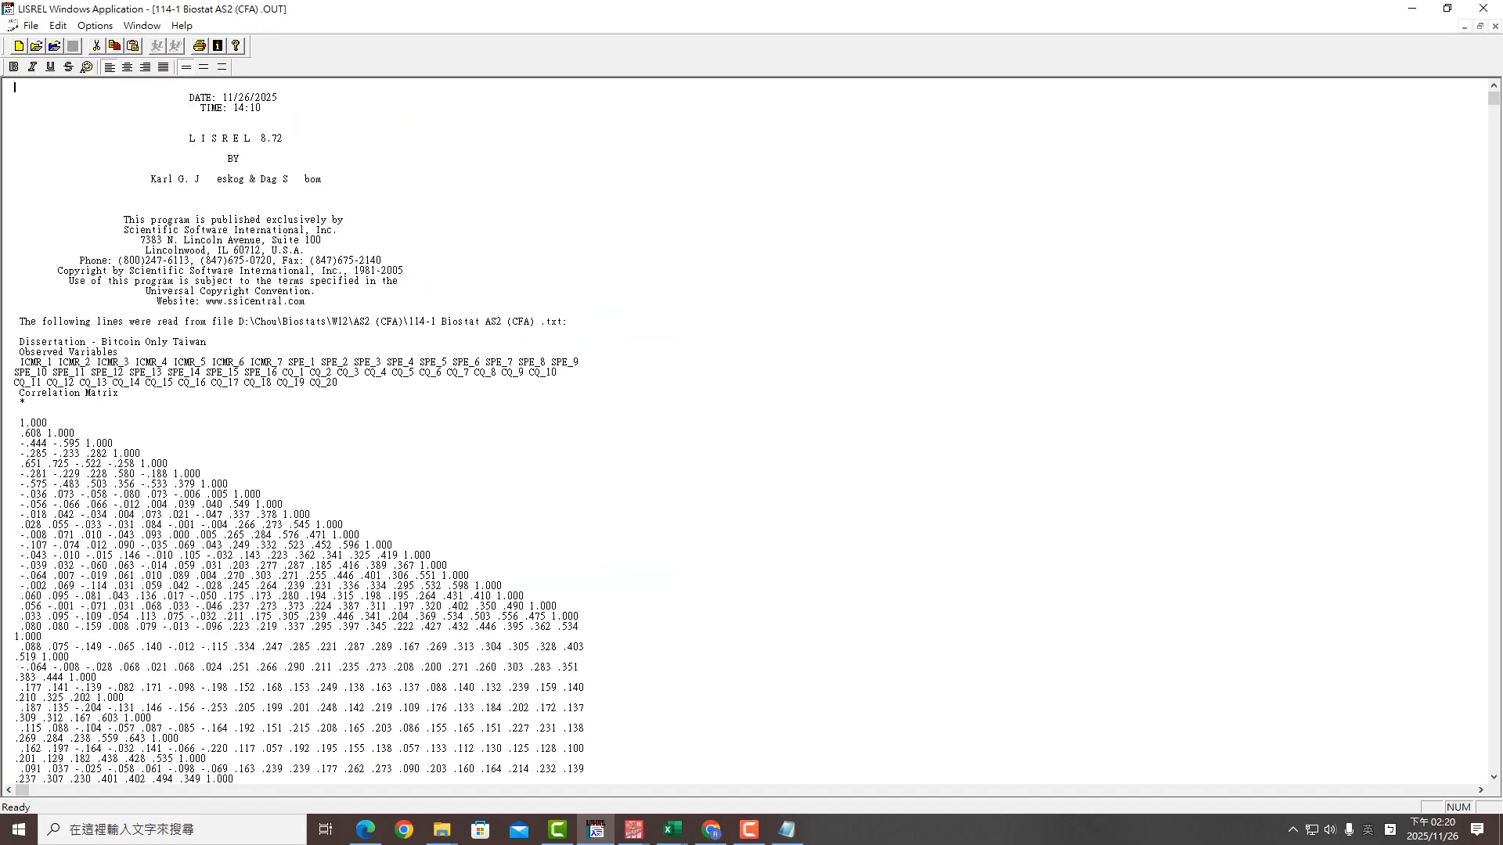
click(1495, 25)
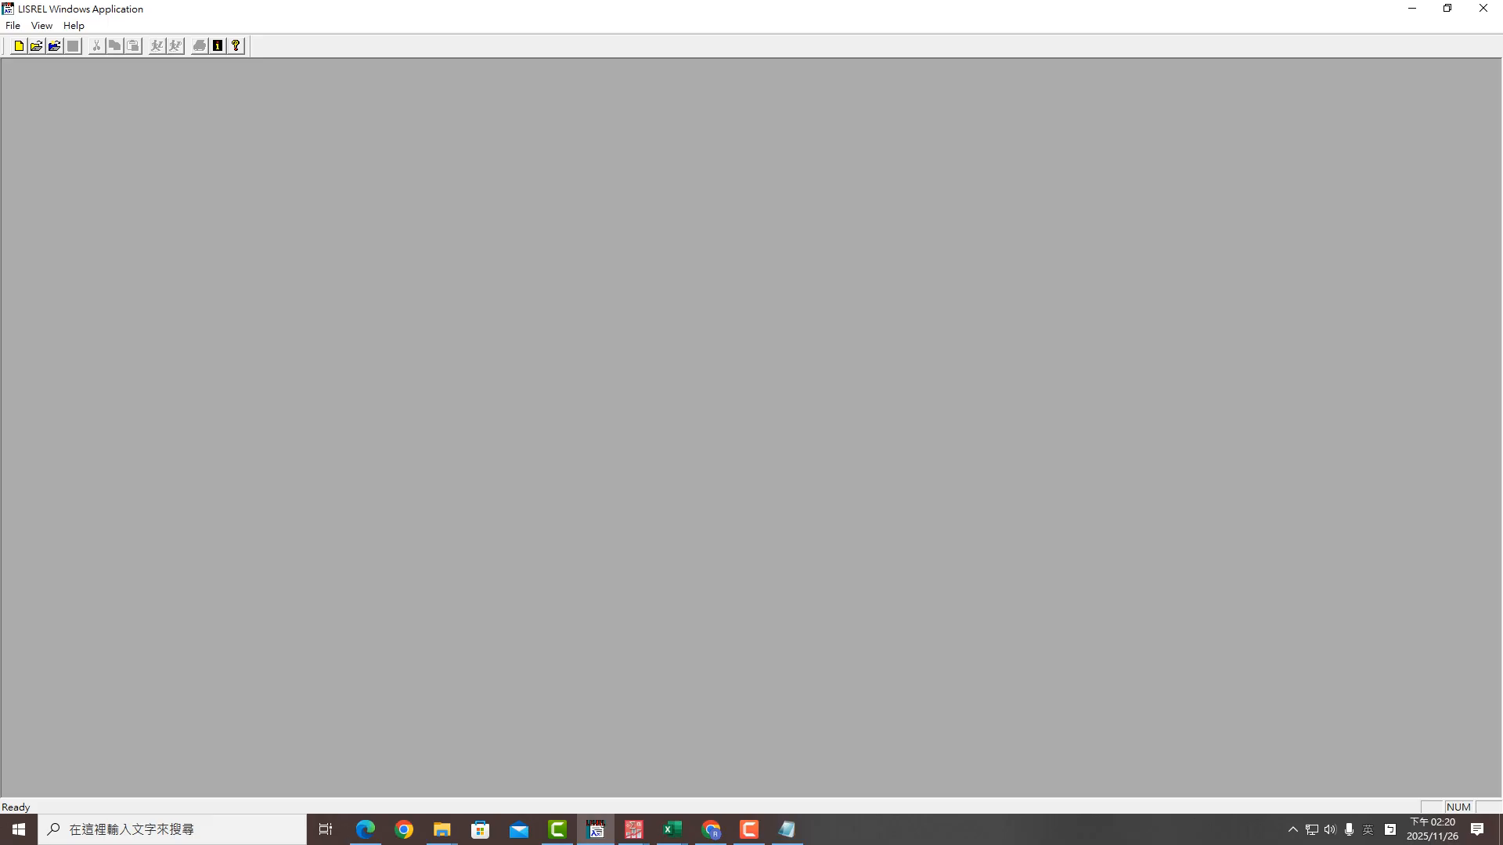
Open the 114-1 Biostat AS2 (CFA) .txt syntax file with all file types shown, and maximize its window
click(12, 25)
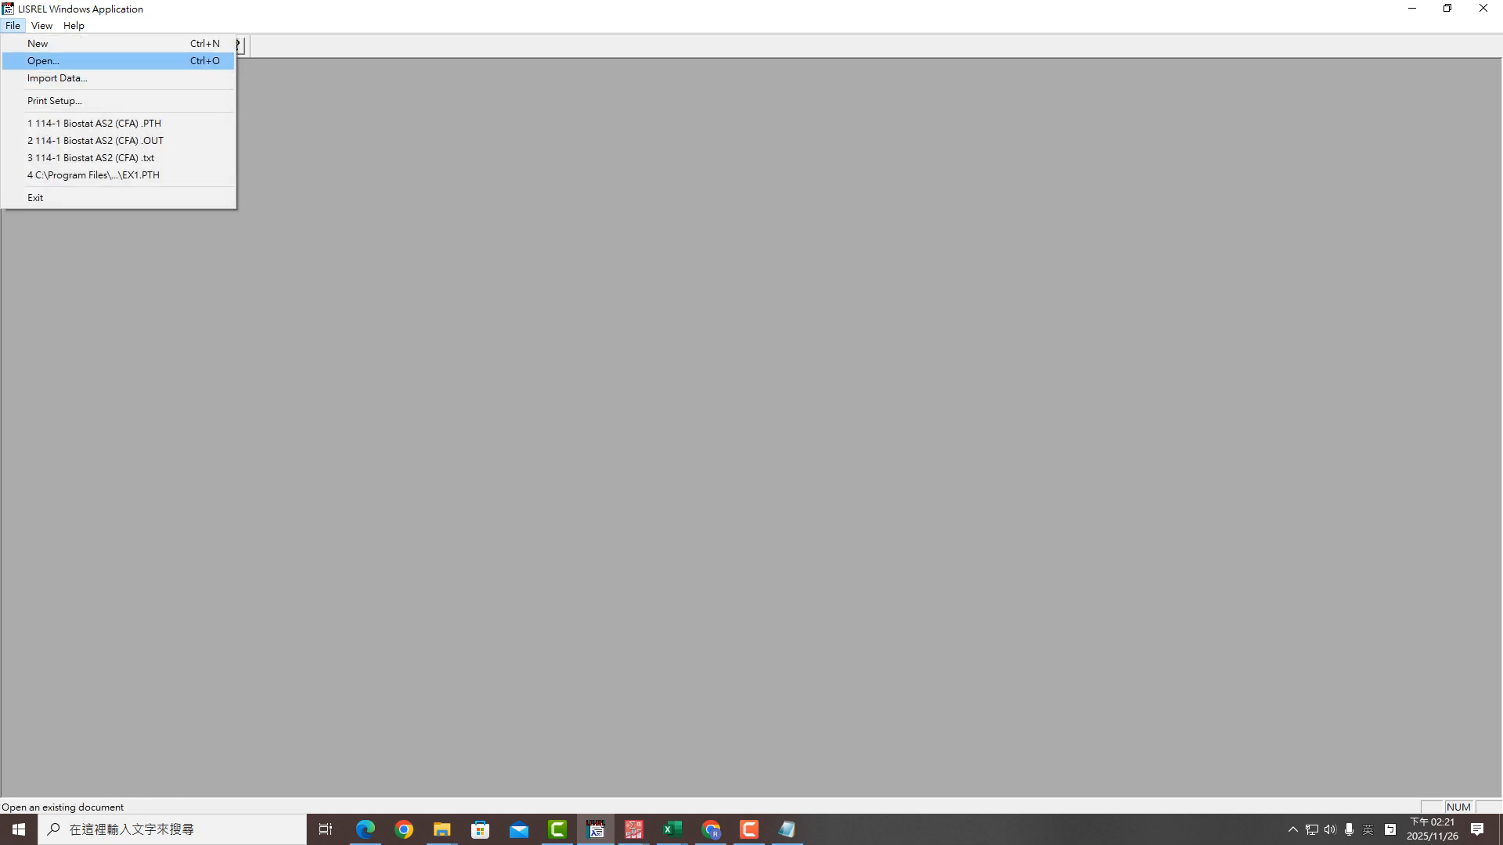
click(31, 59)
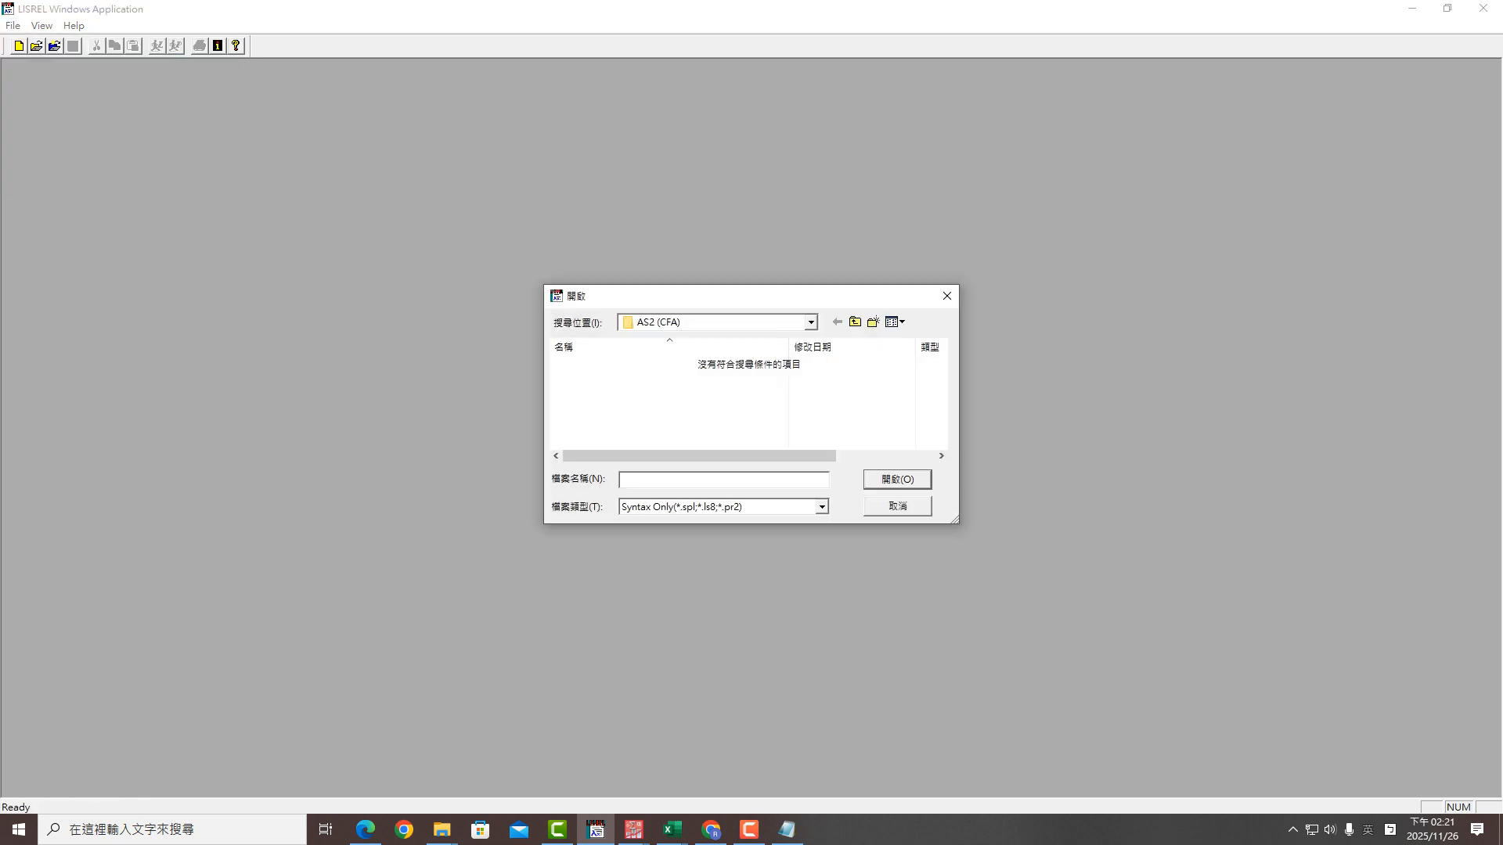
click(821, 507)
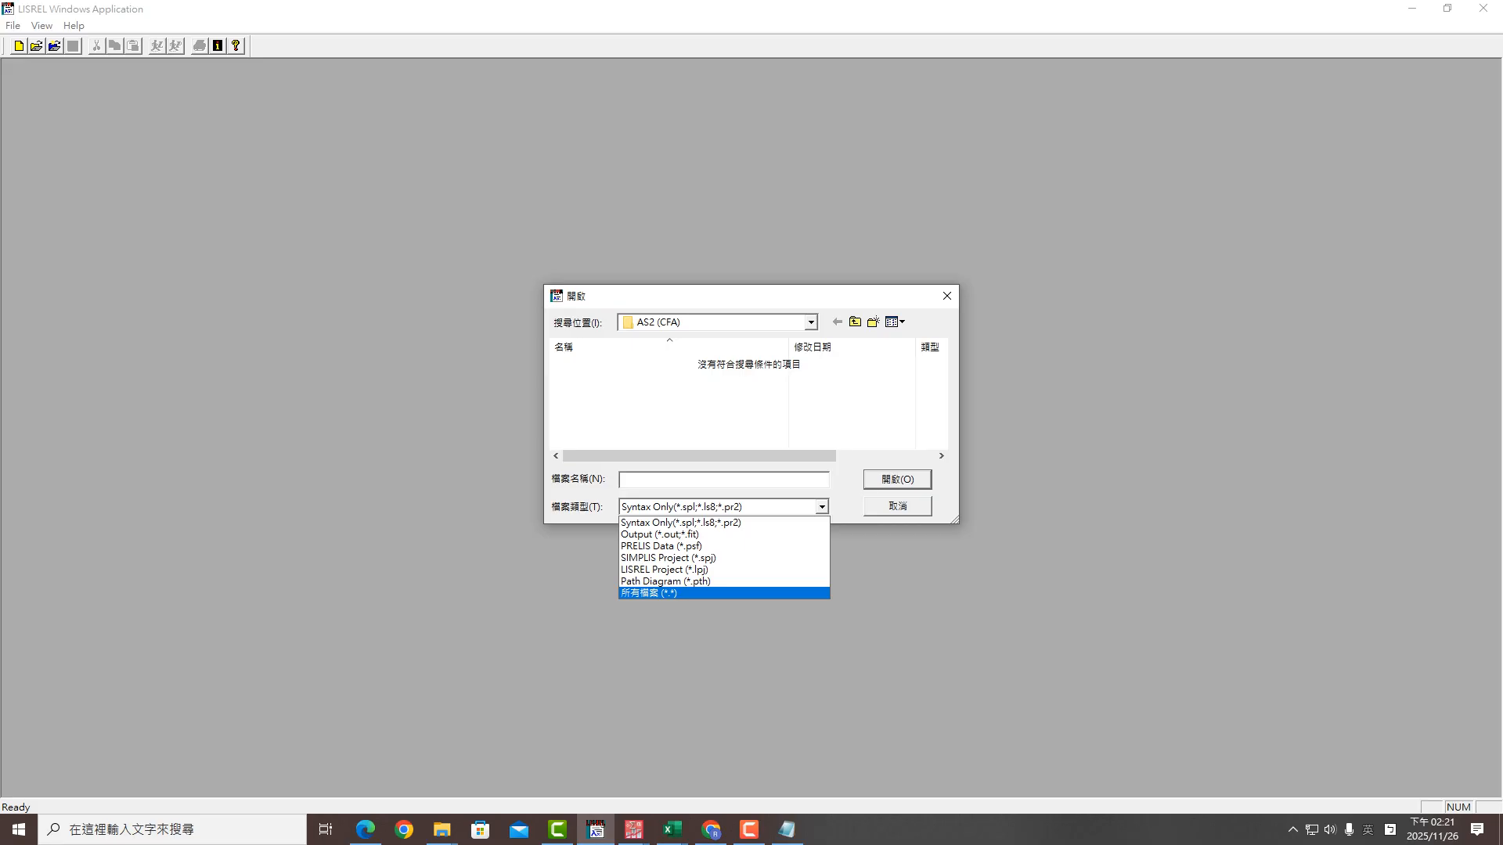
click(673, 593)
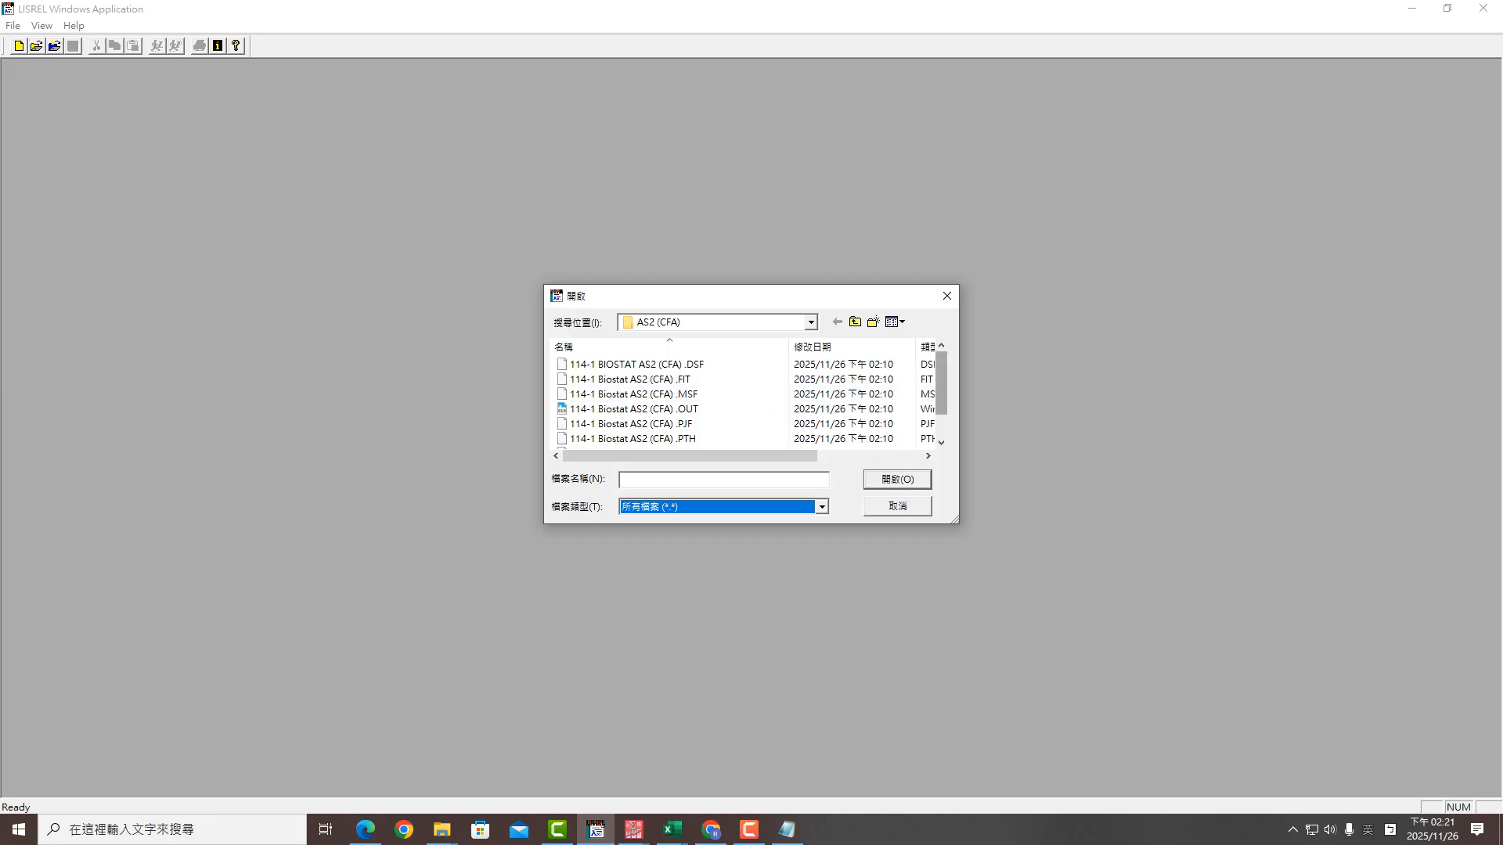
scroll(743, 400, down, 1)
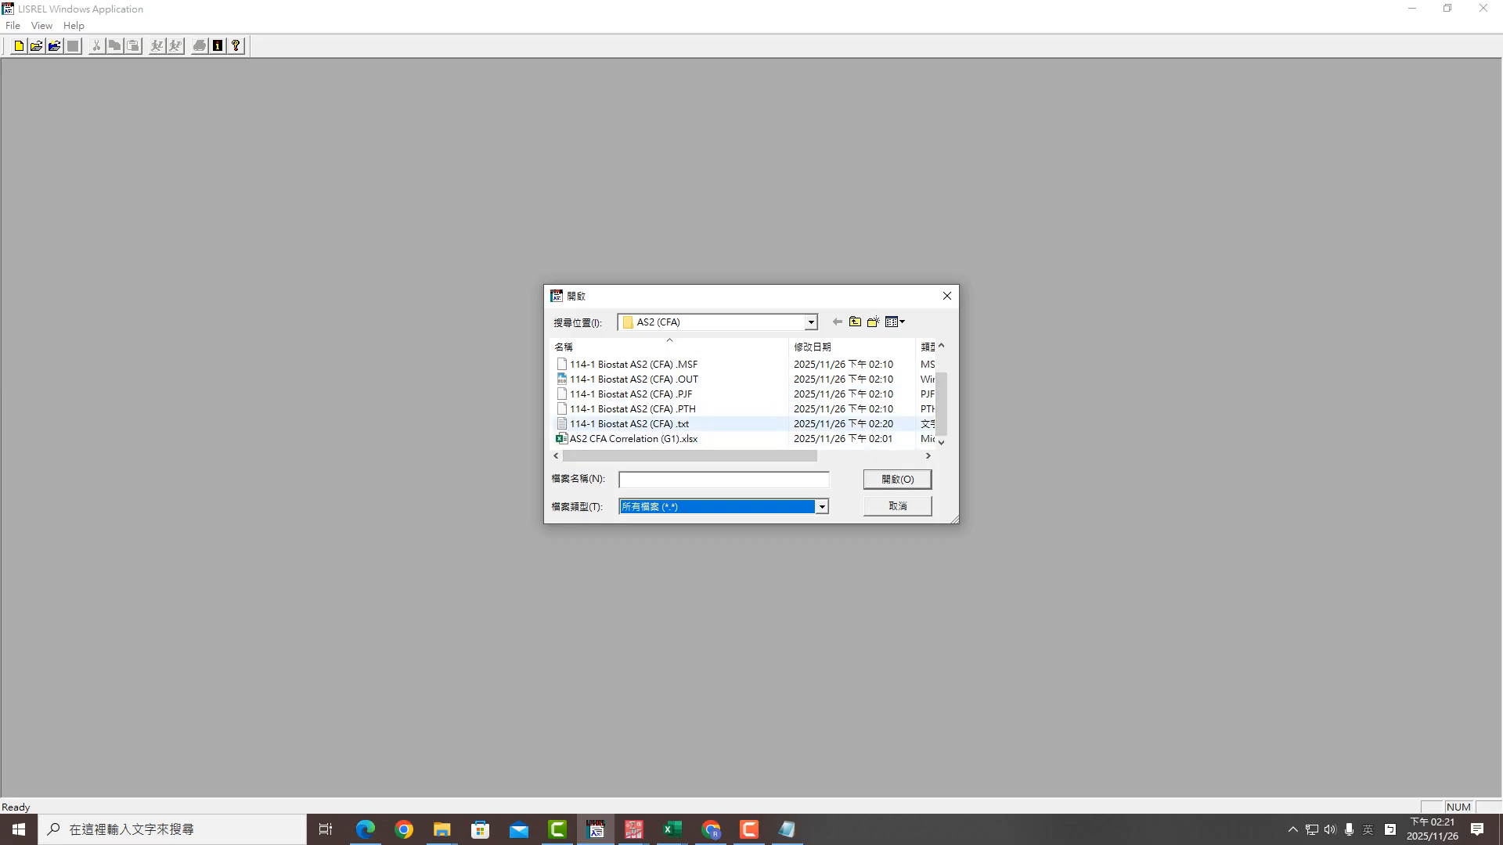
double_click(630, 424)
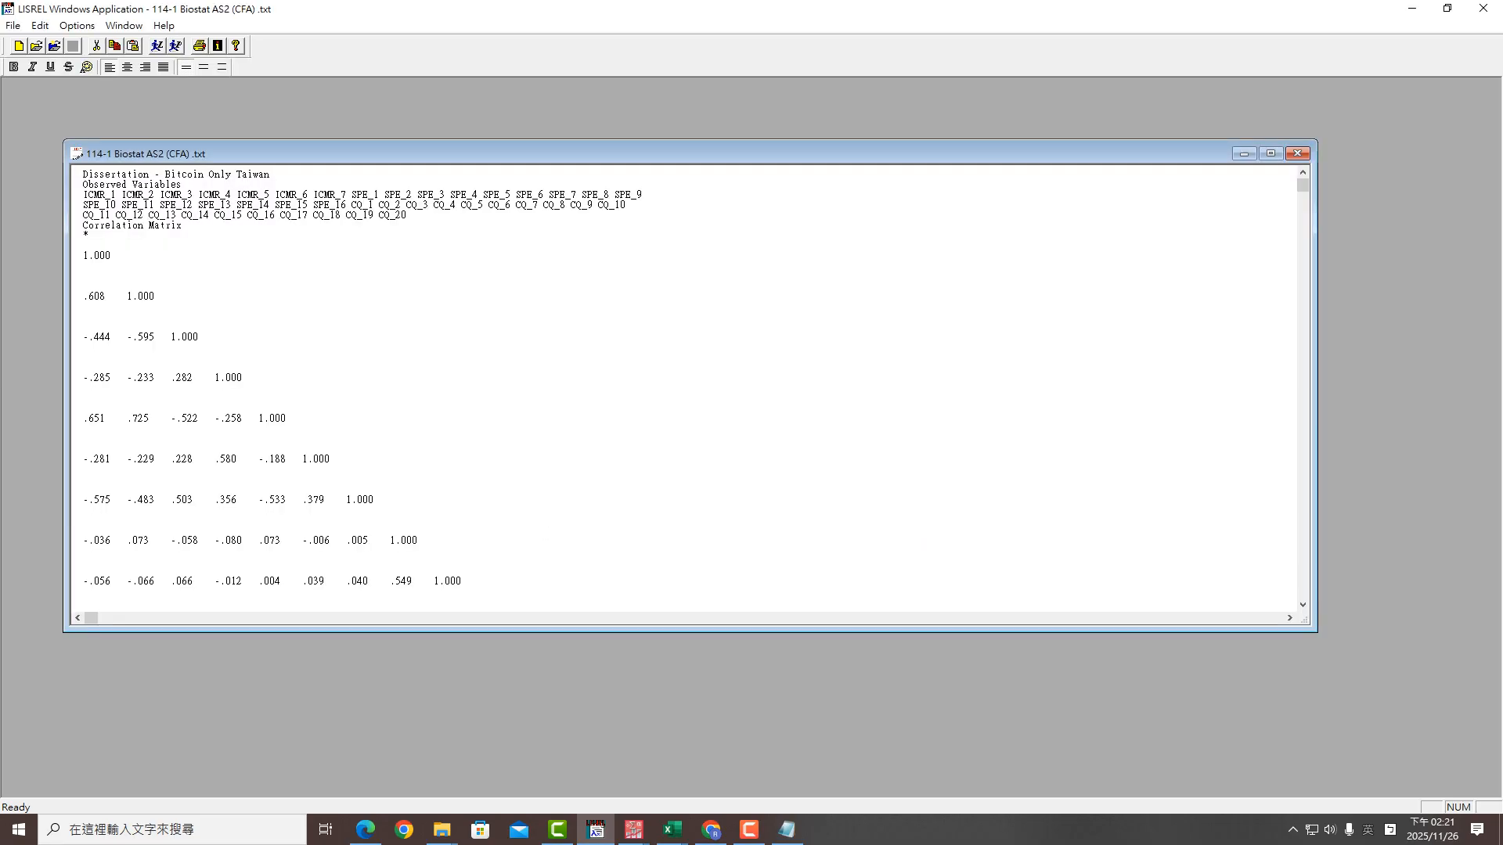
click(1271, 153)
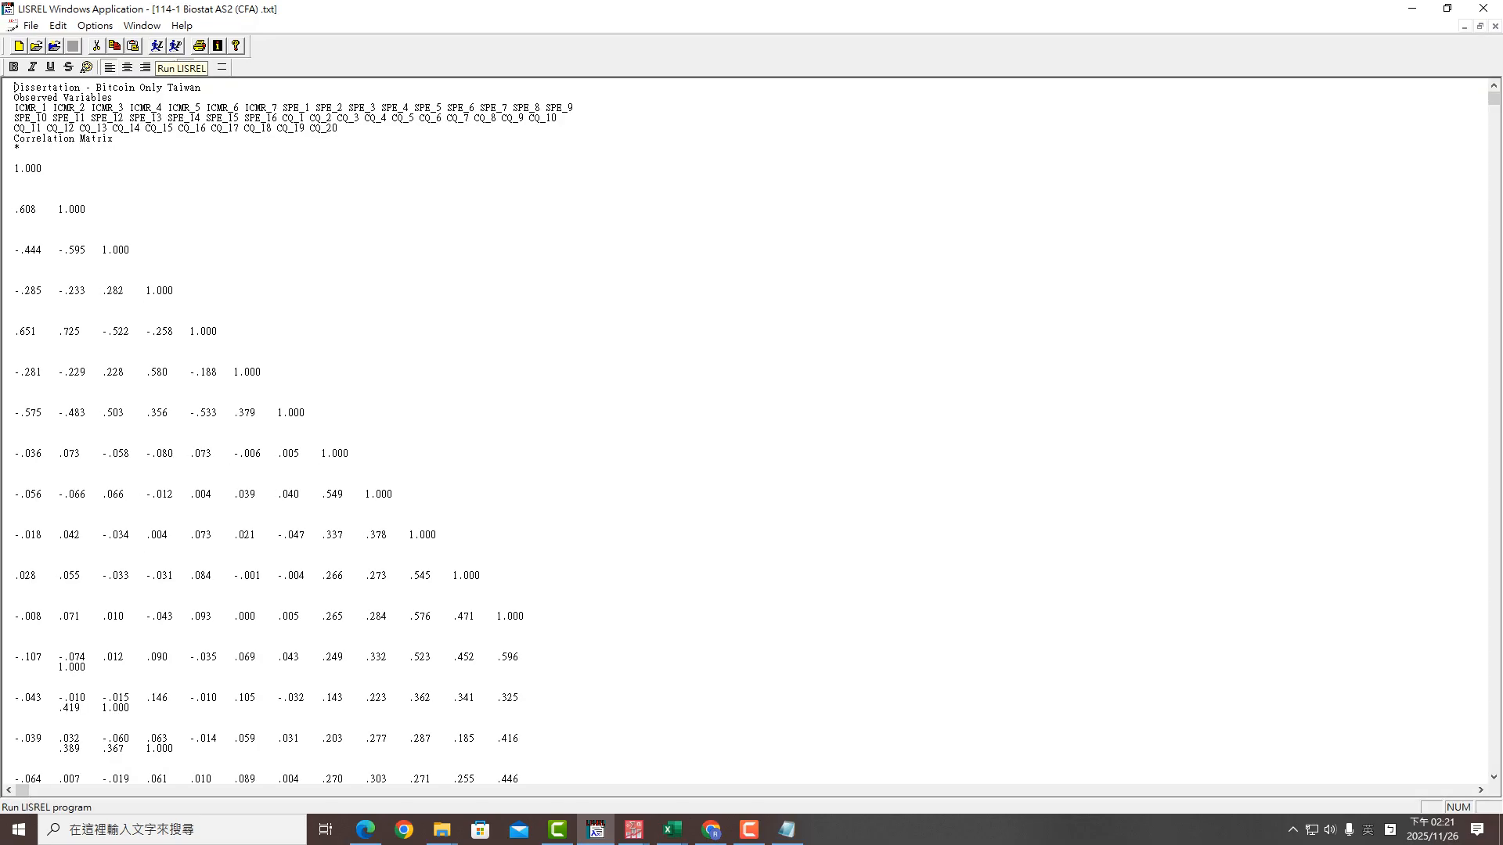
Run the LISREL syntax and move the ICMR, SPE and CQ ovals in the path diagram away from their items to spread out the arrows
click(175, 45)
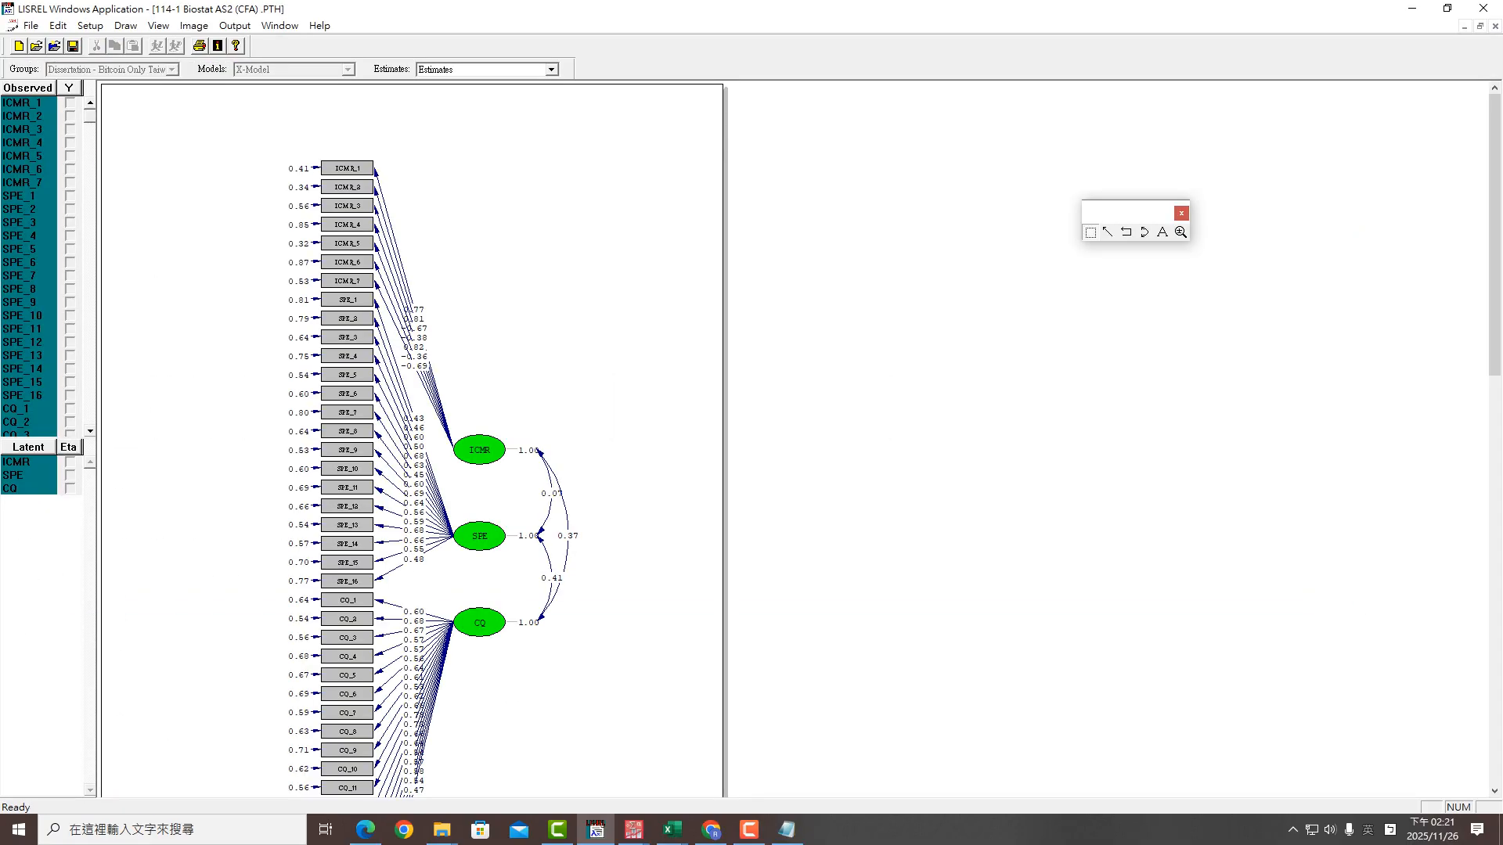
drag(480, 450, 537, 309)
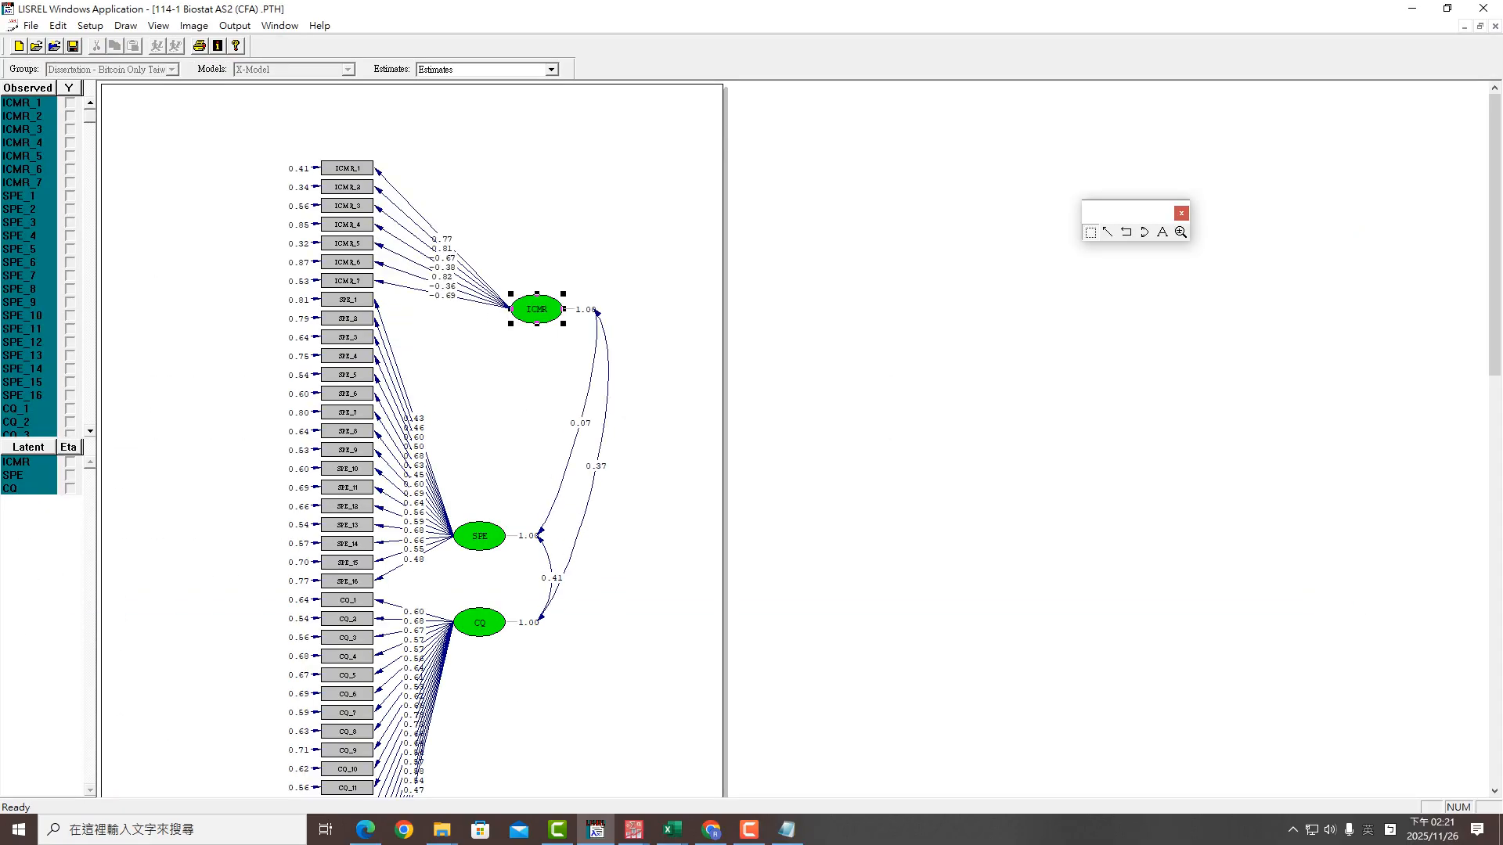
drag(479, 536, 522, 466)
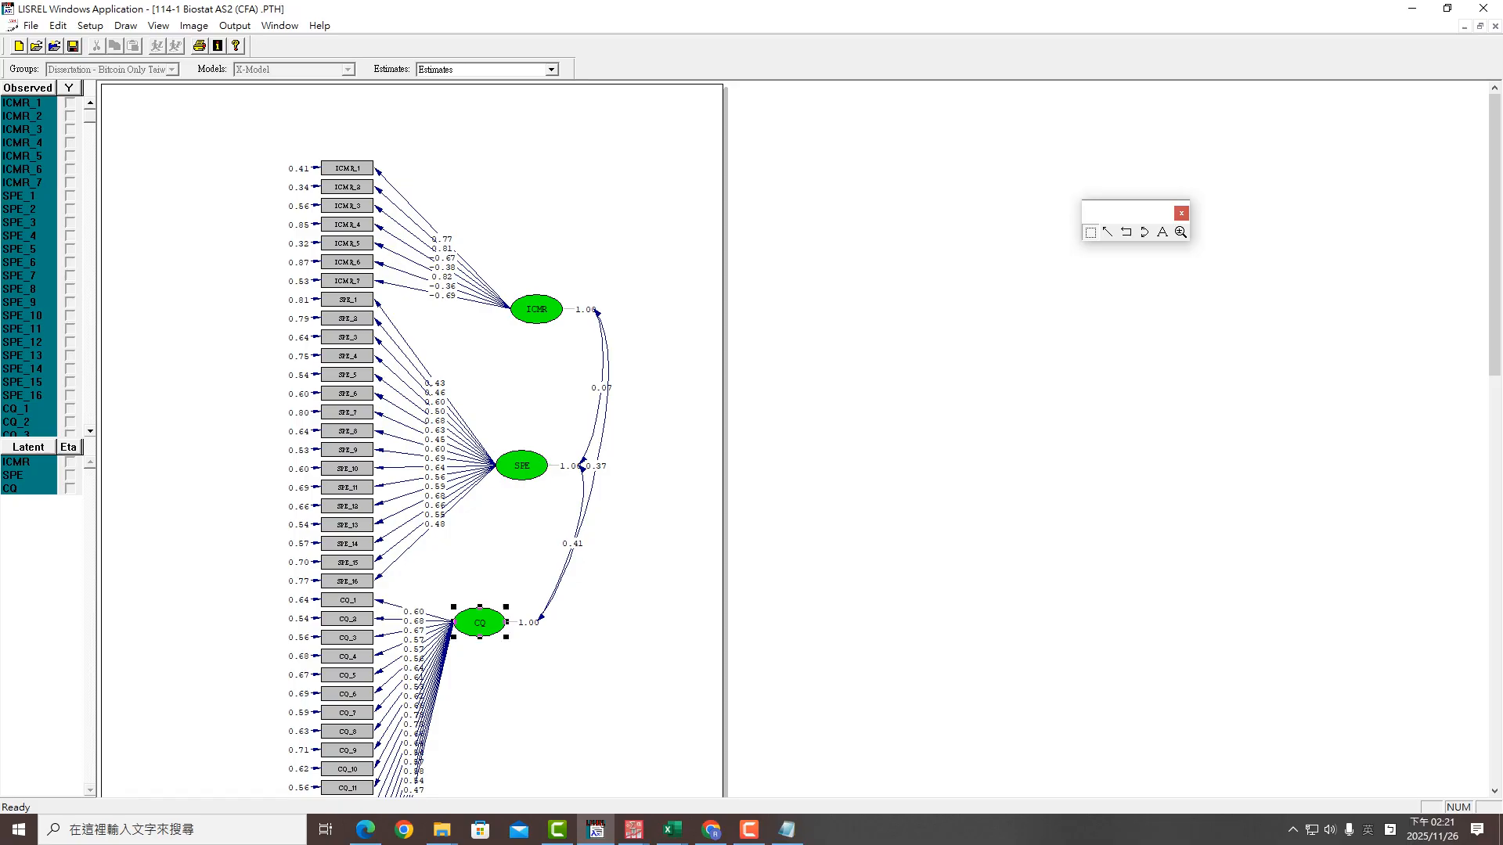
drag(480, 622, 584, 668)
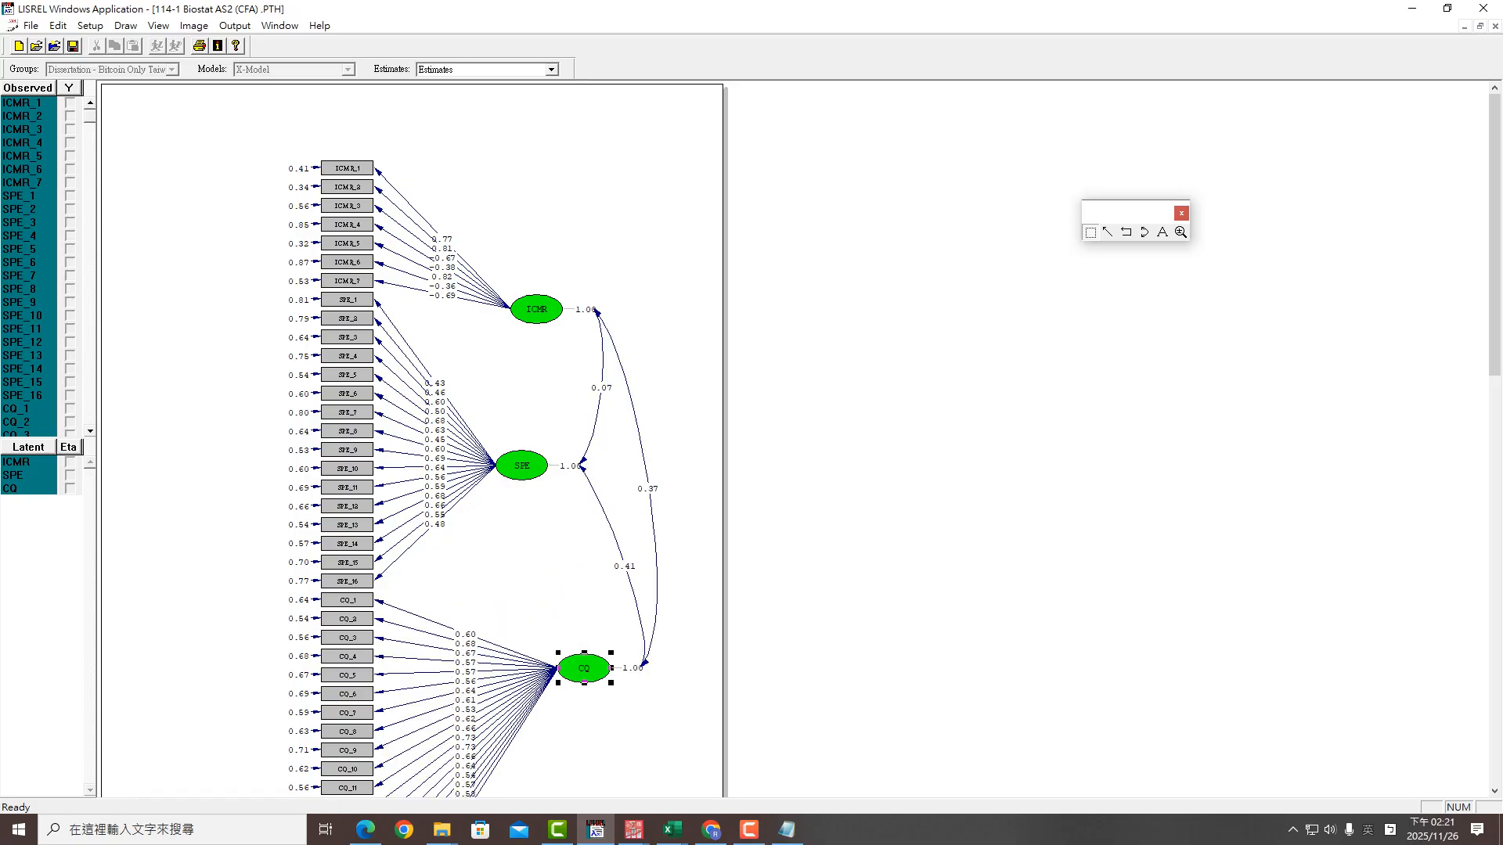
scroll(411, 438, down, 3)
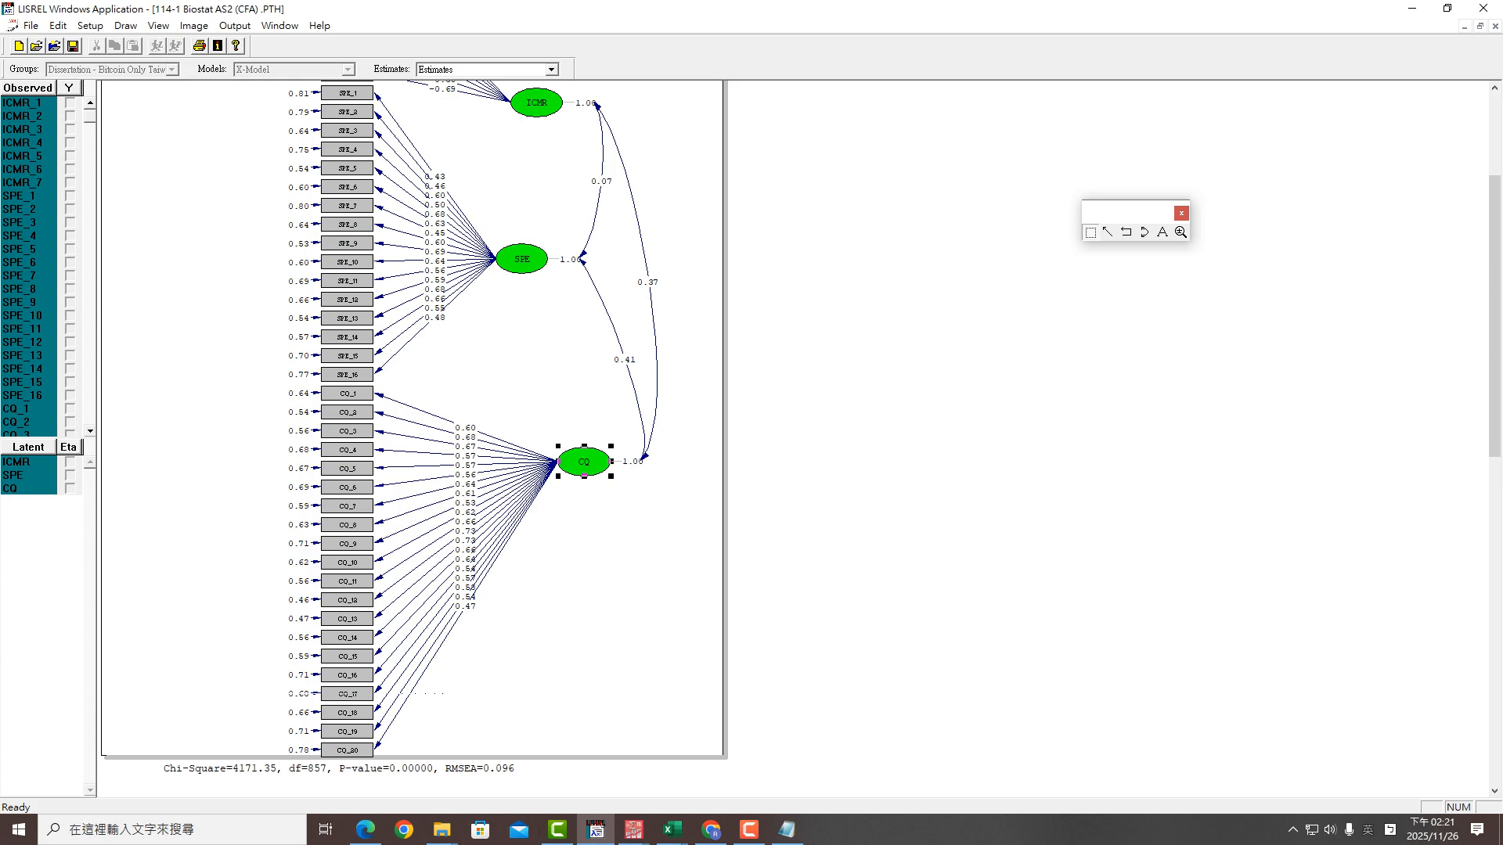
scroll(411, 438, up, 3)
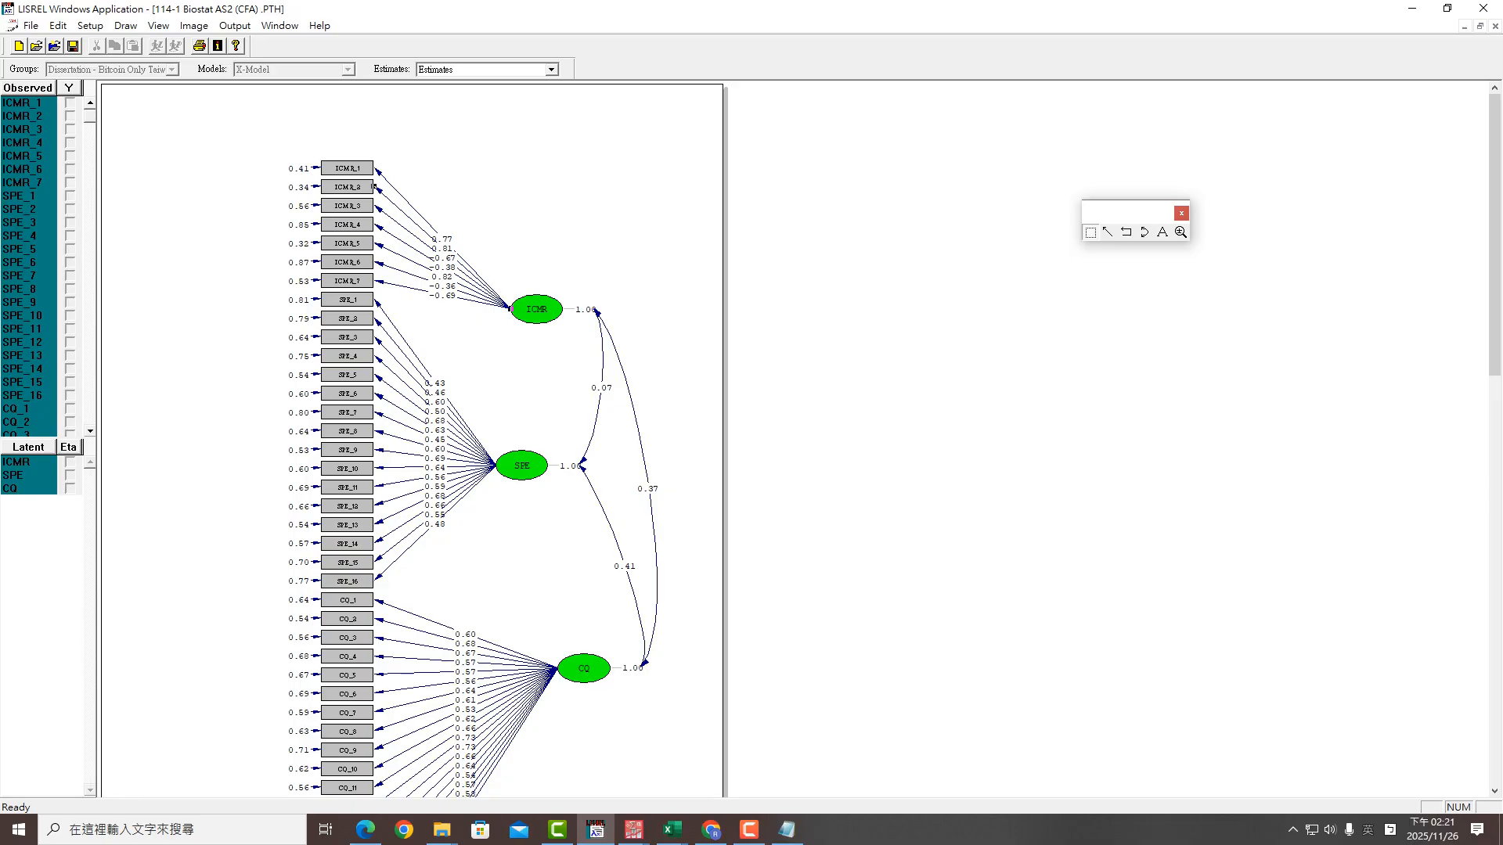
Switch to the PASW output viewer, reopen the Factor Analysis setup, and check the CQ items in its variable list
click(633, 830)
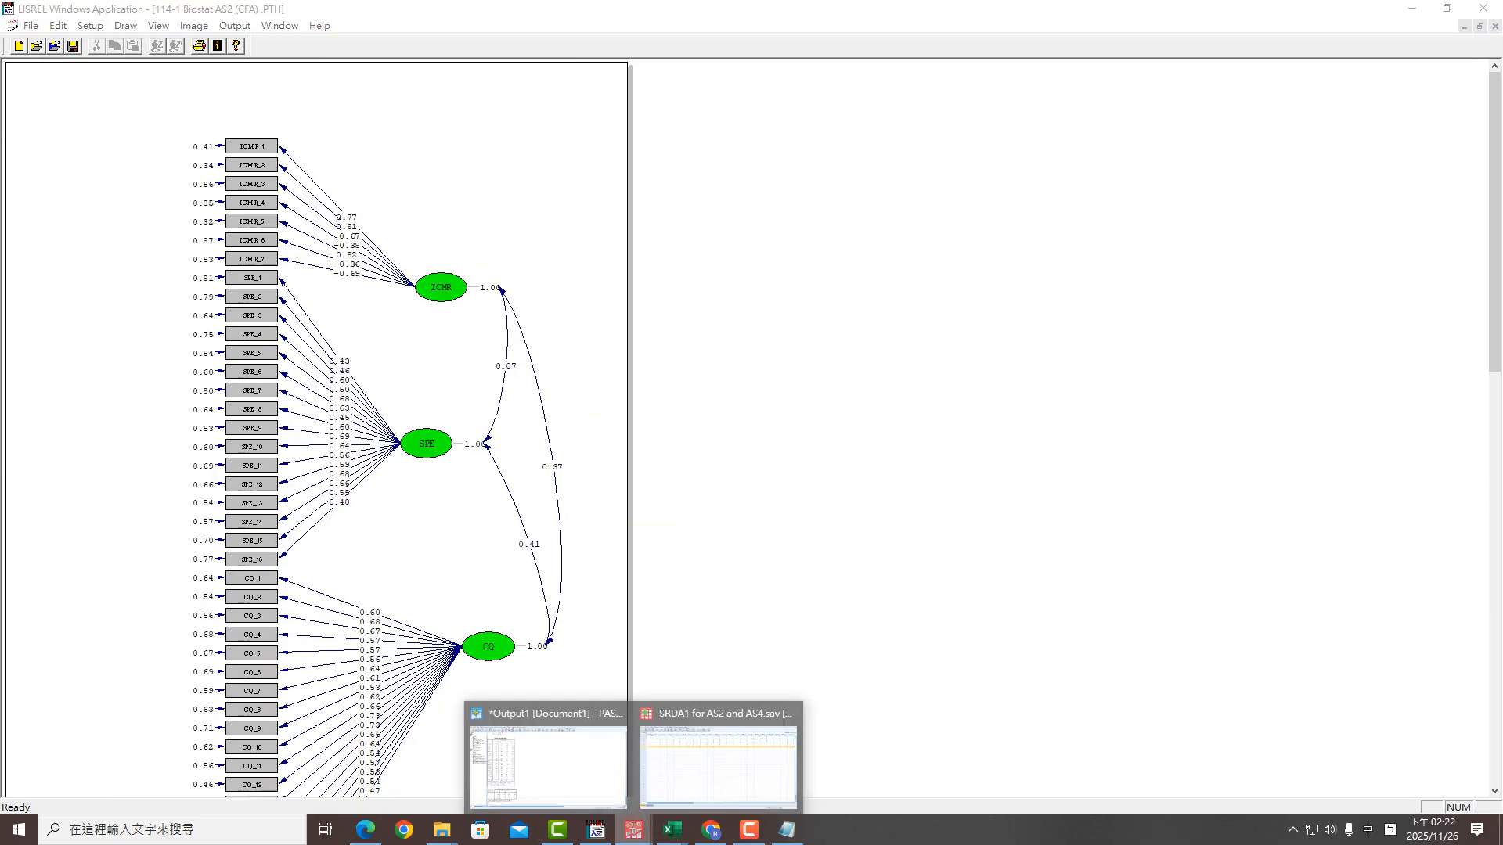
click(718, 756)
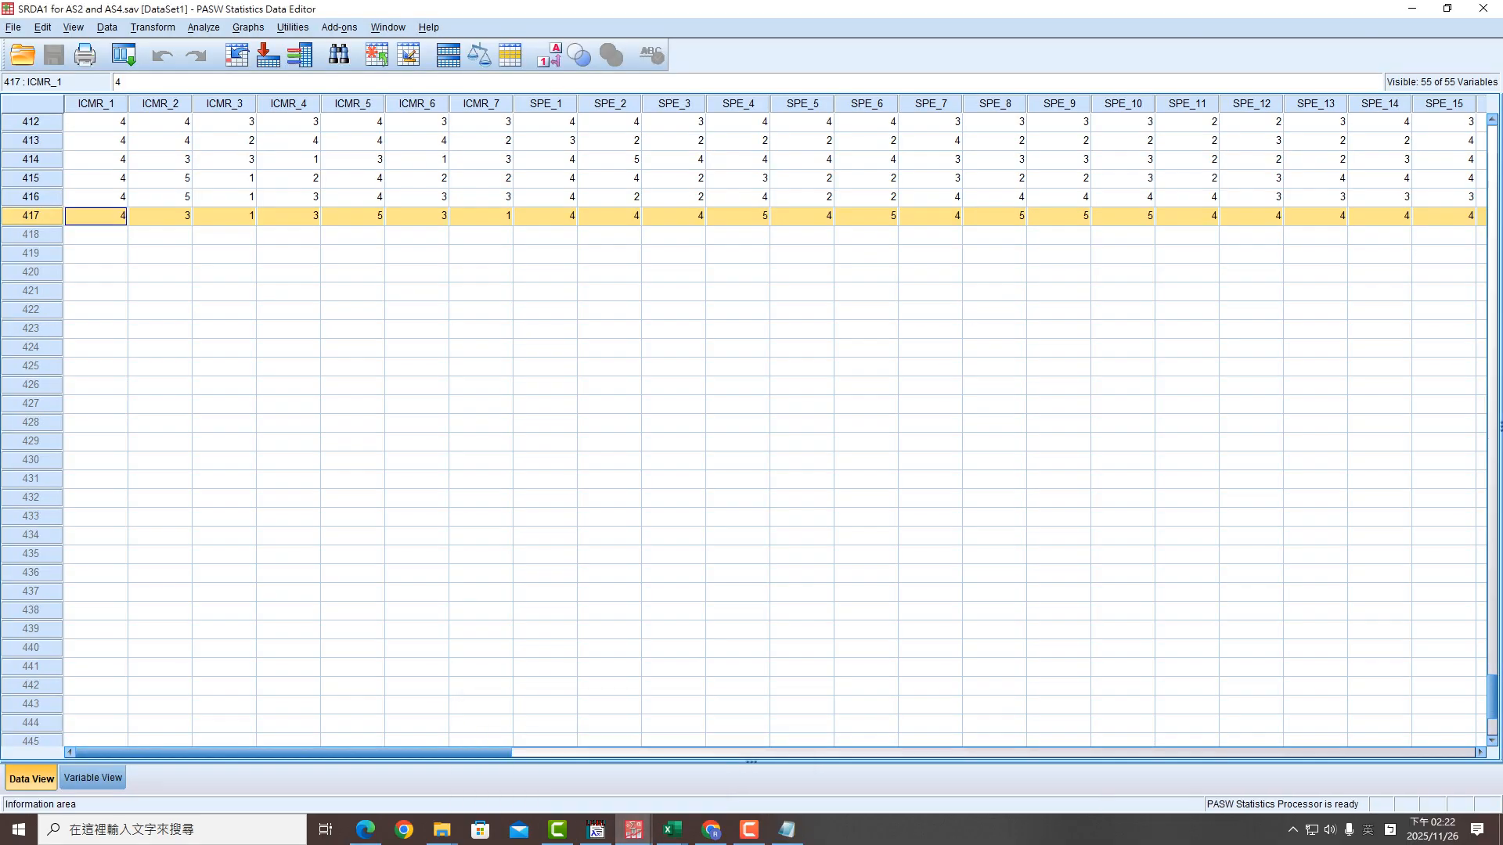
click(633, 829)
click(547, 763)
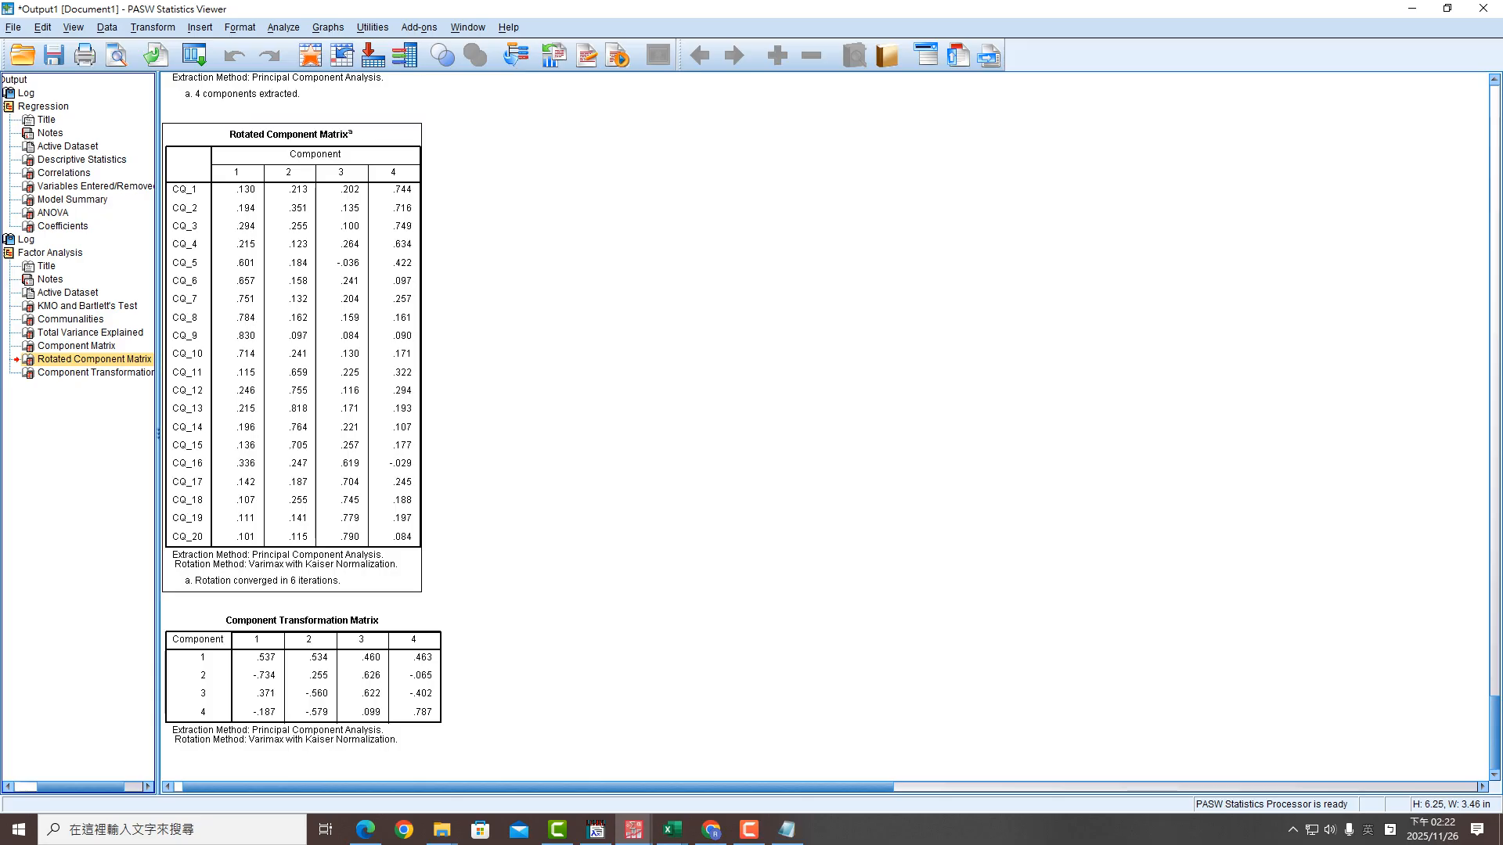
key(alt+a)
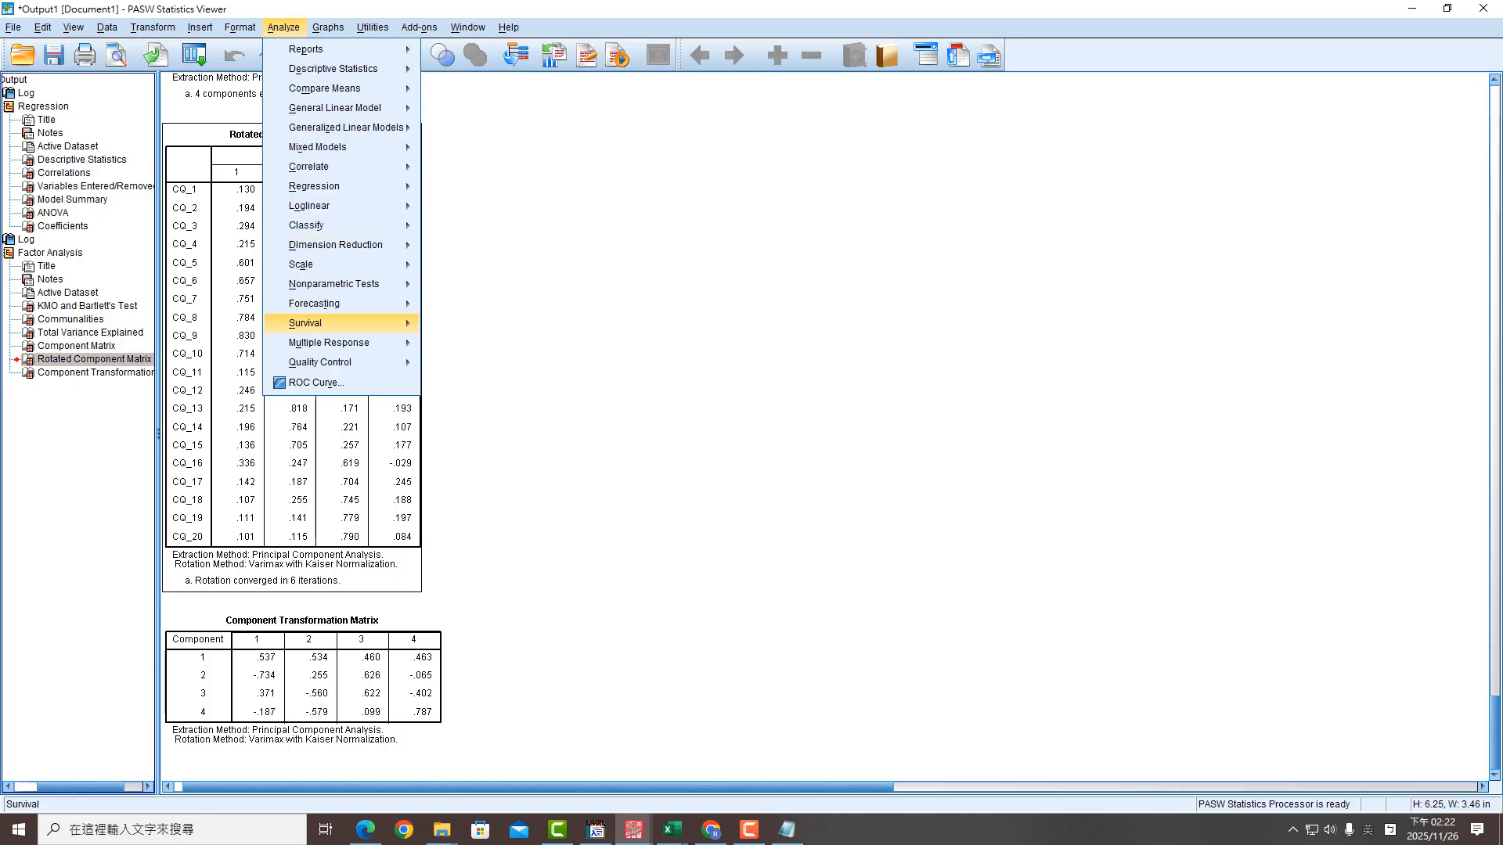
mouse_move(336, 245)
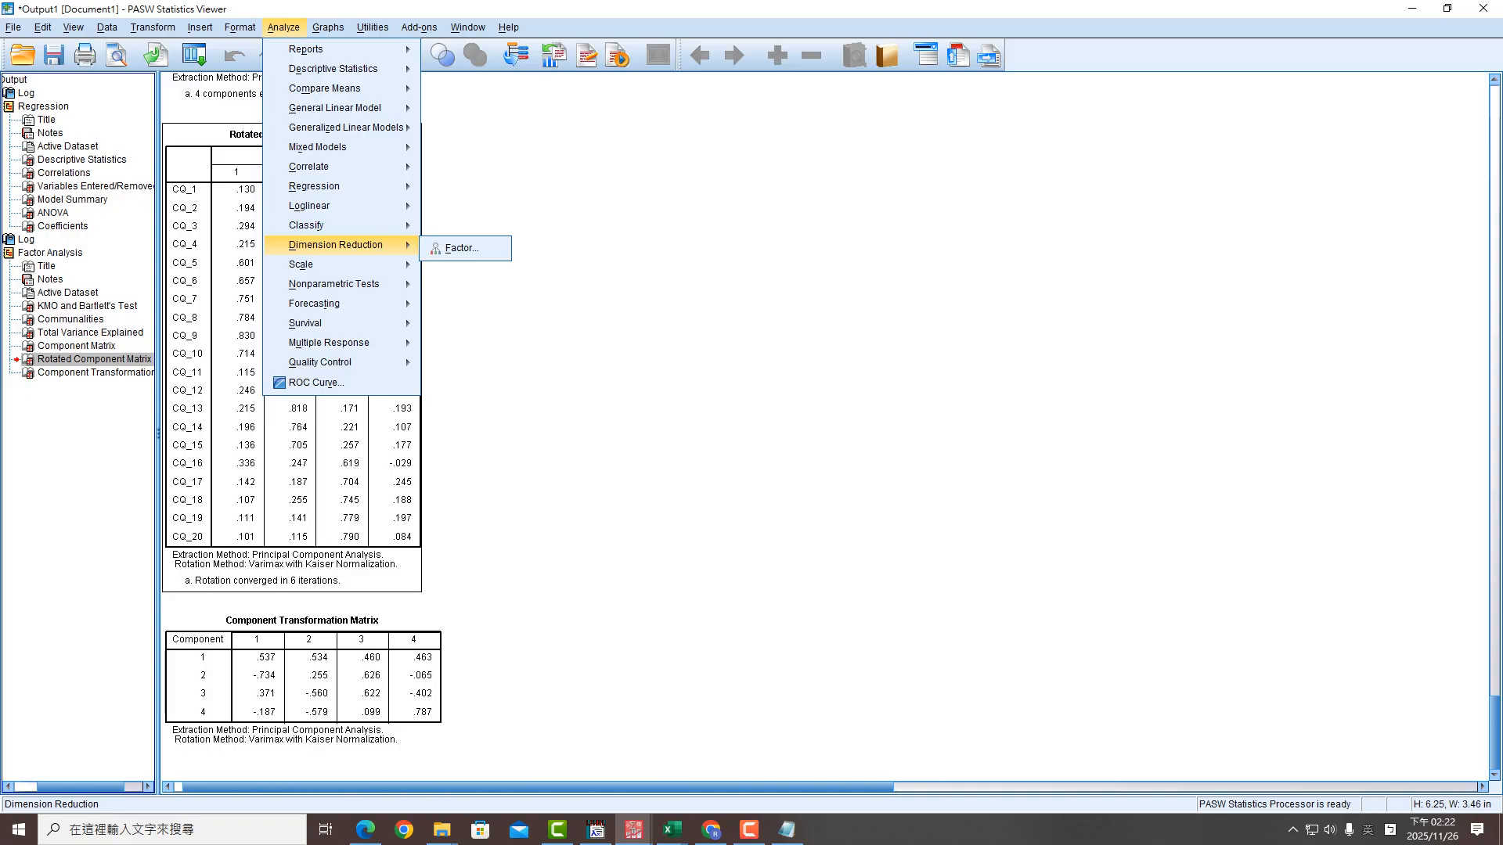
click(461, 248)
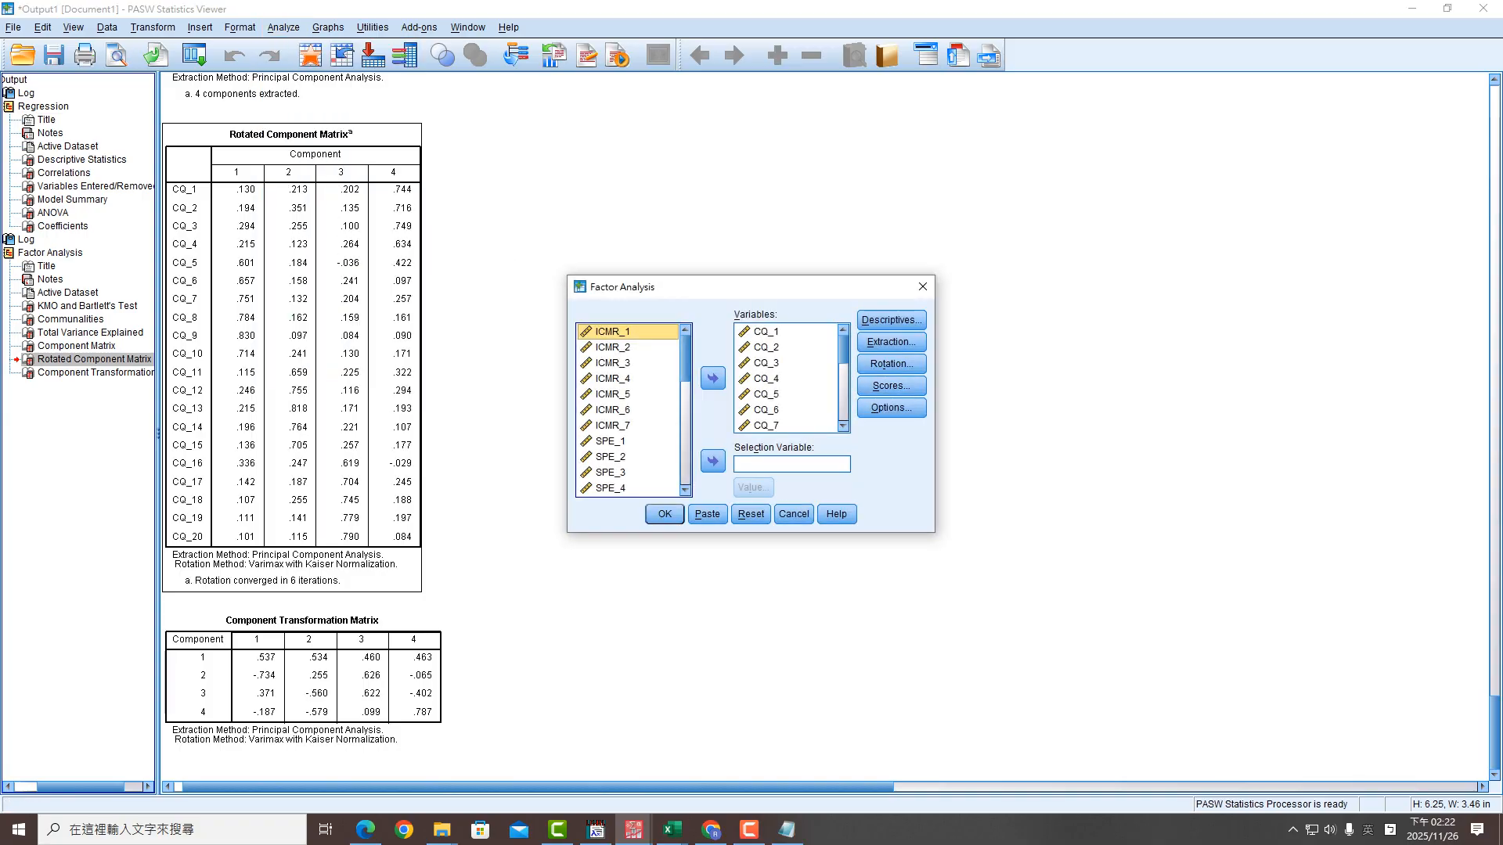
drag(843, 350, 843, 410)
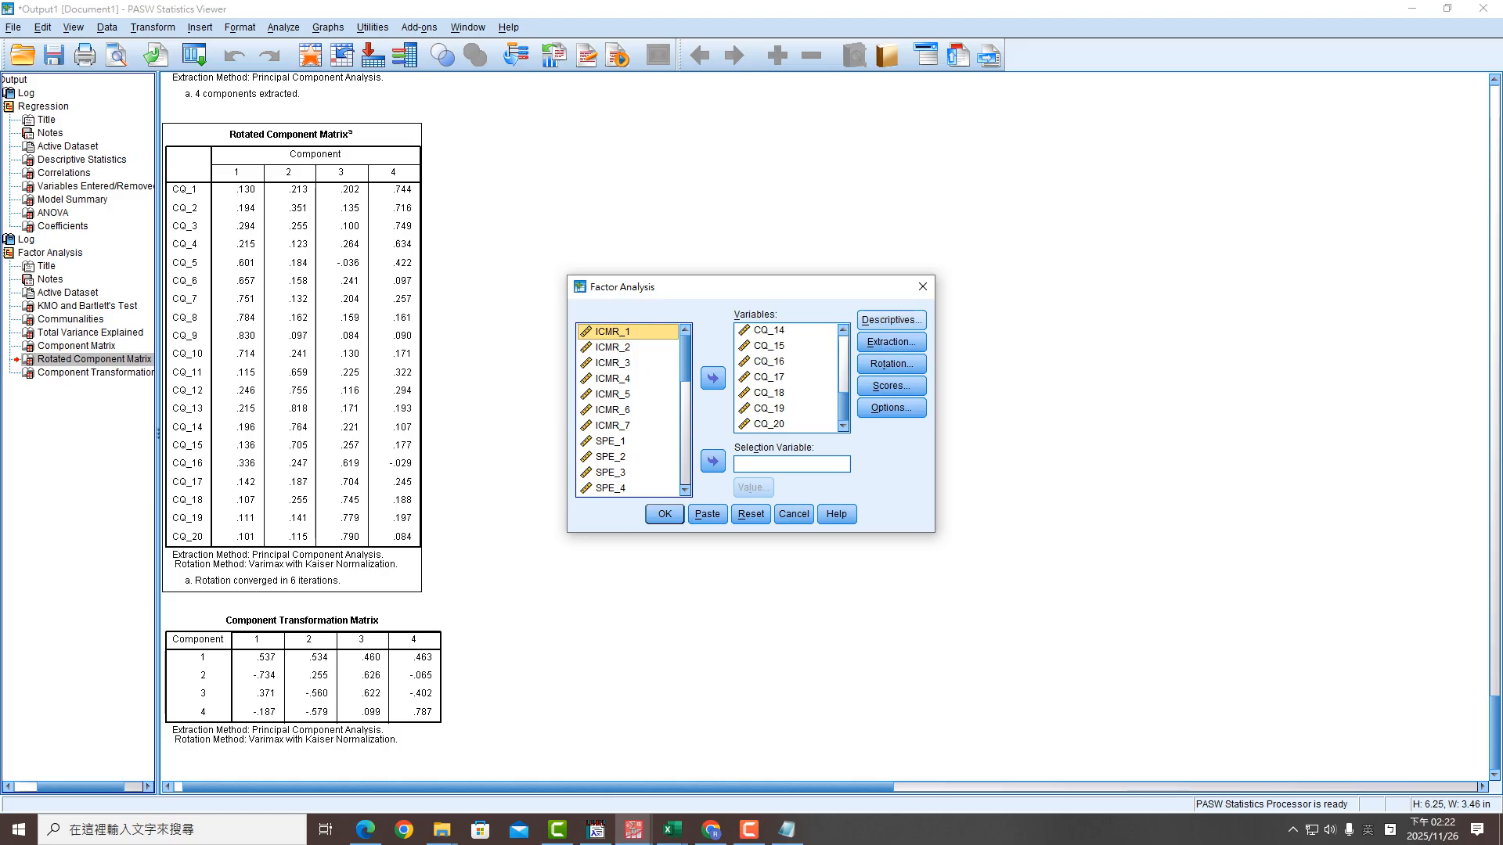
Review the descriptives, extraction and rotation settings of the factor analysis, accepting each one without changes
click(891, 319)
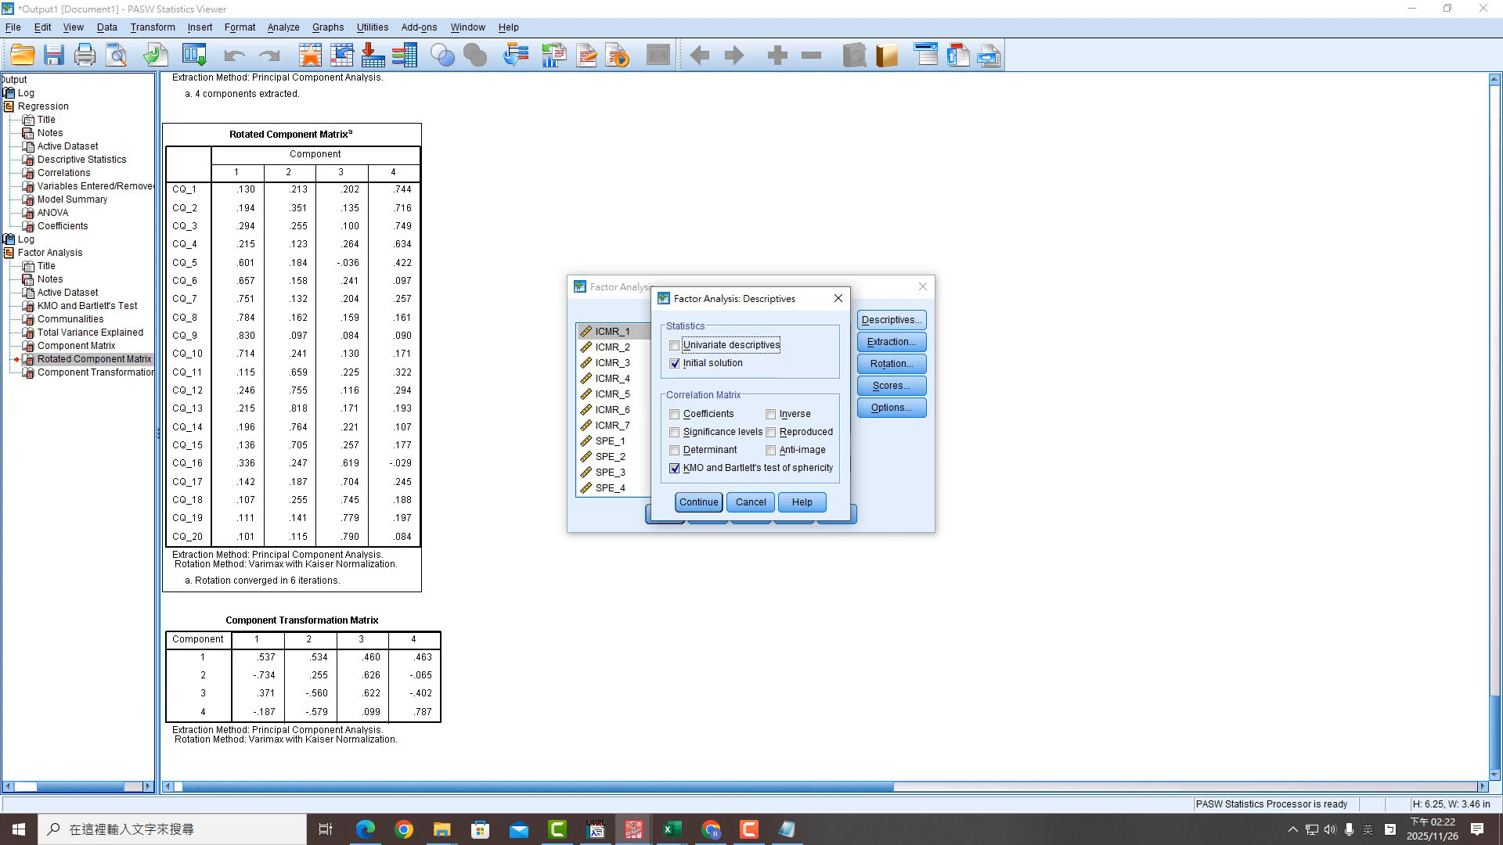
key(Return)
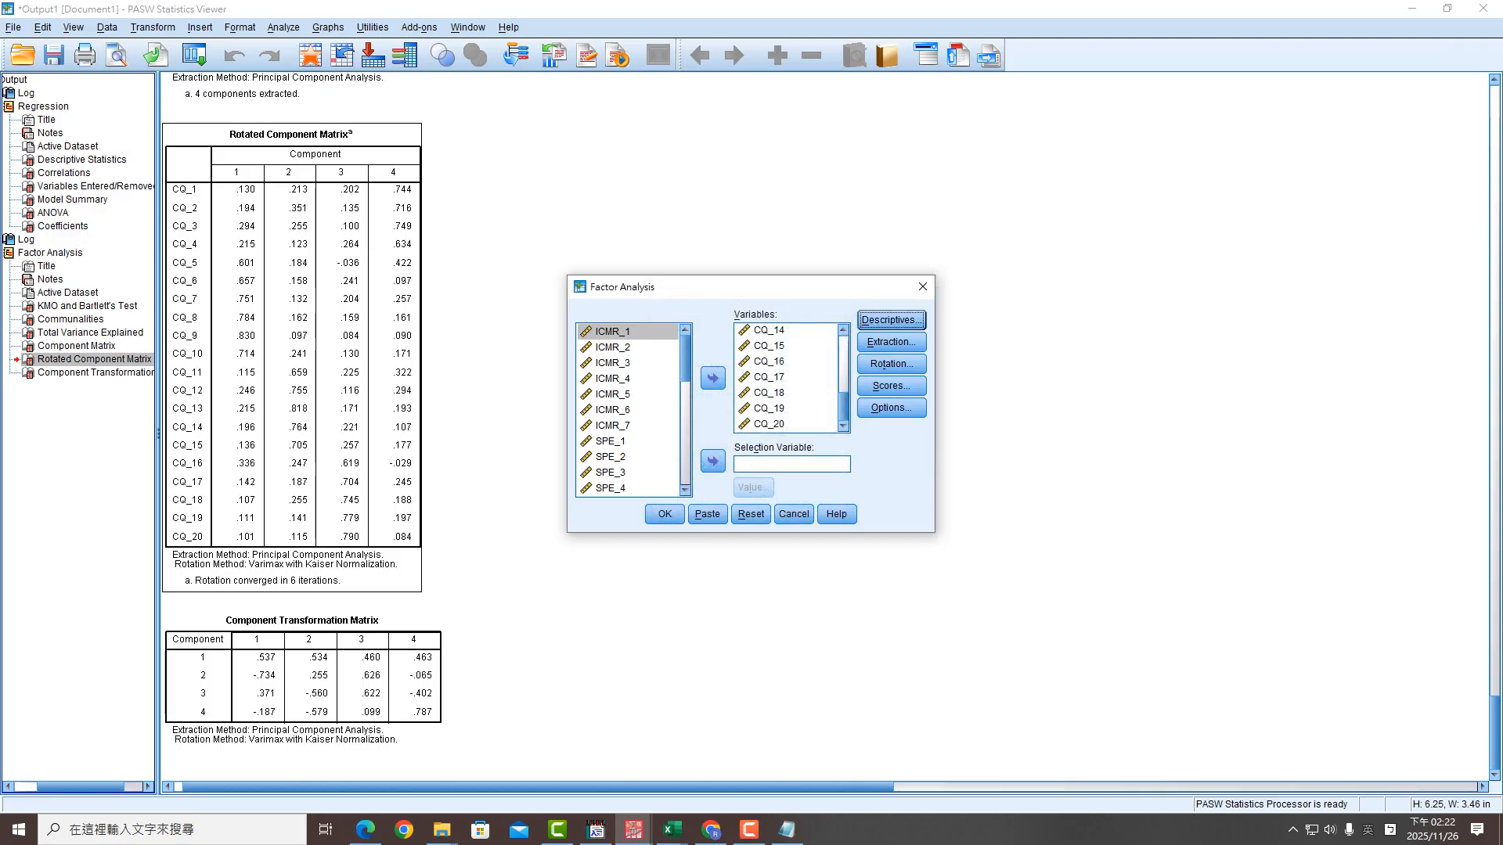
click(892, 342)
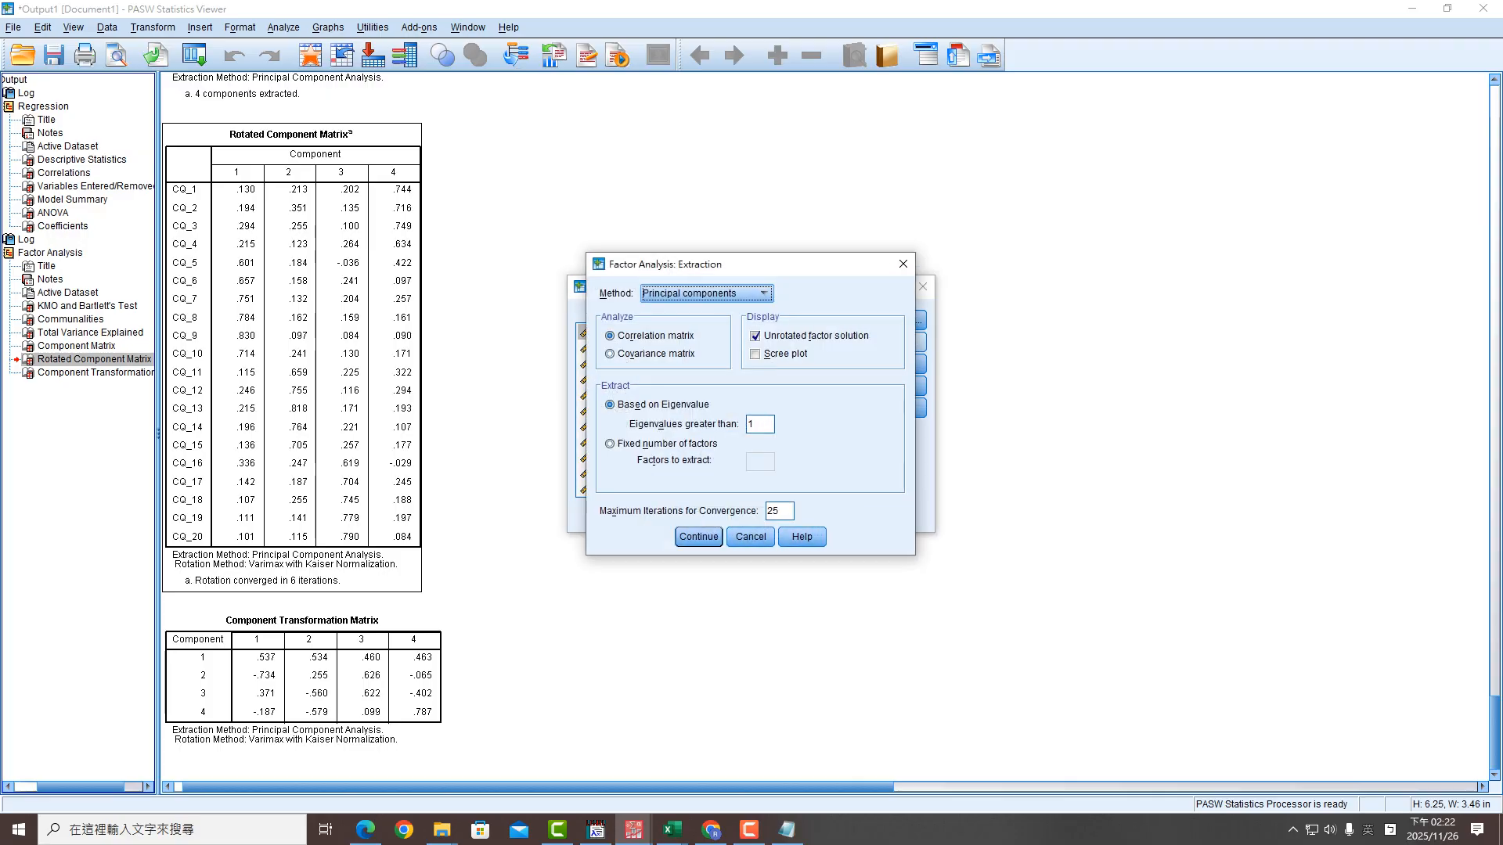
key(Return)
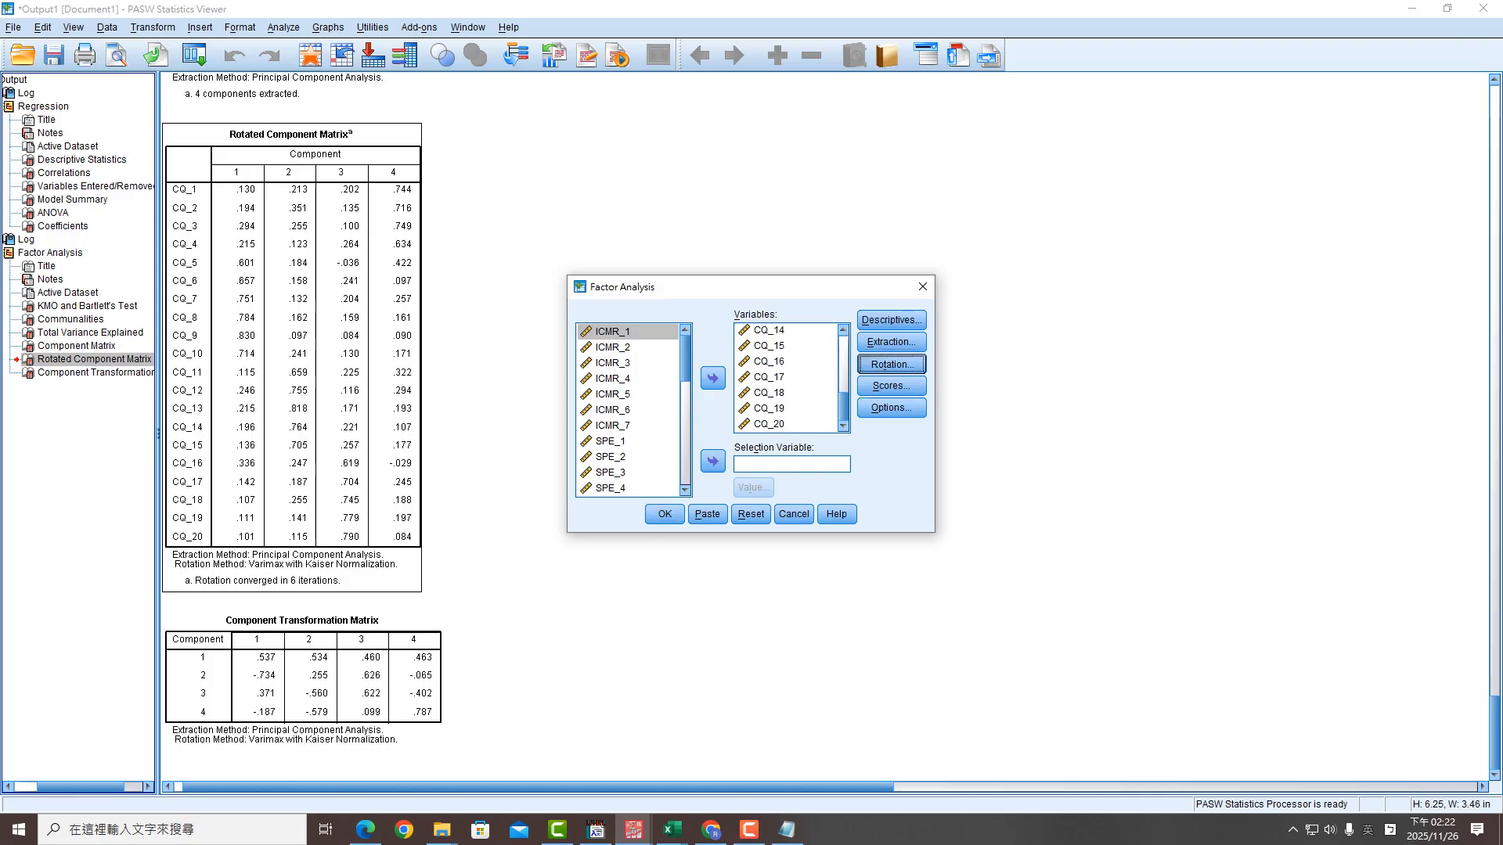
key(Return)
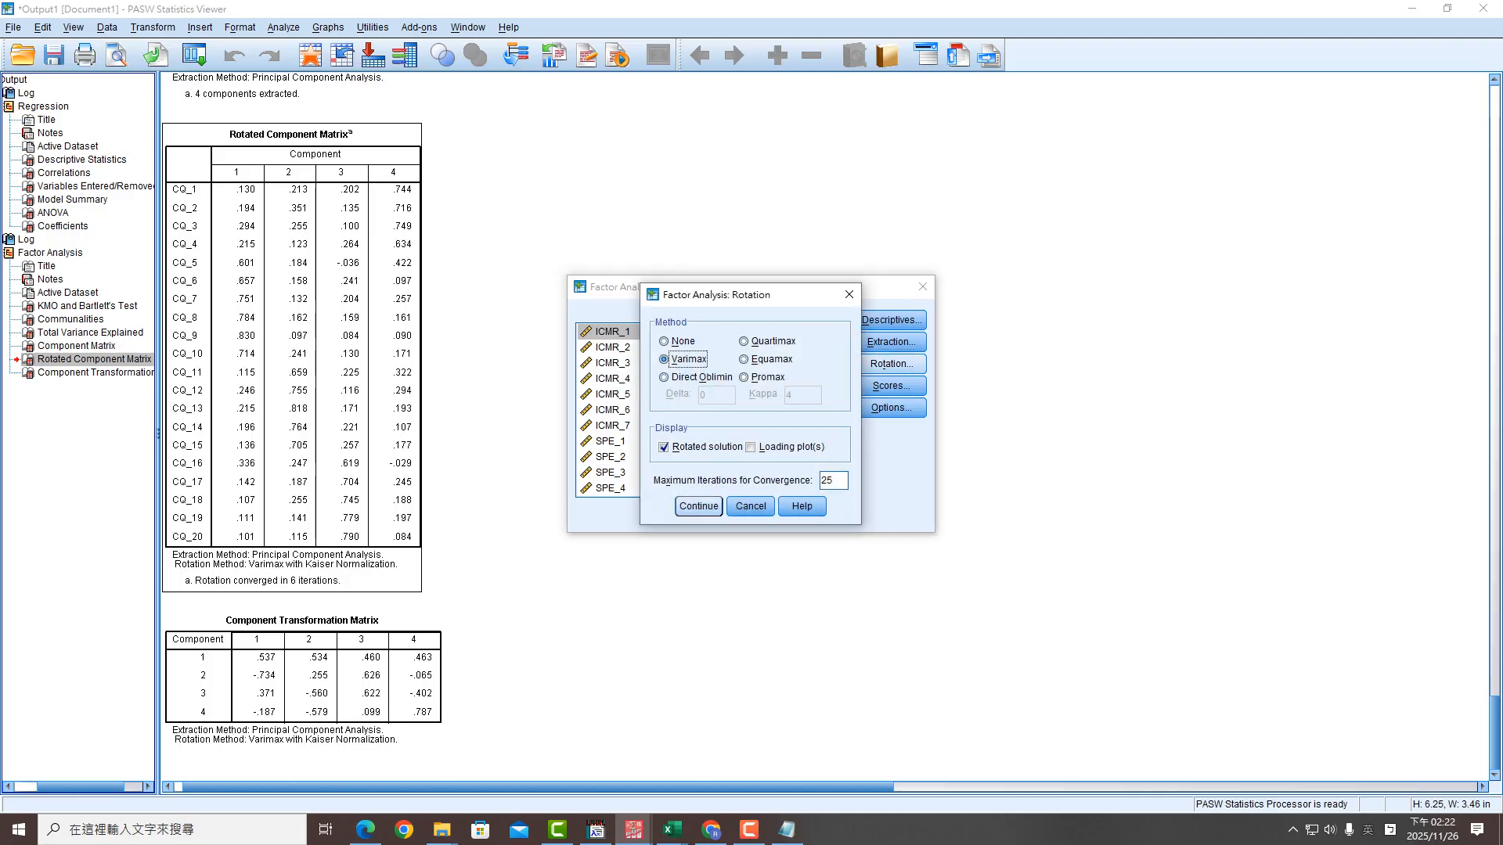
key(Return)
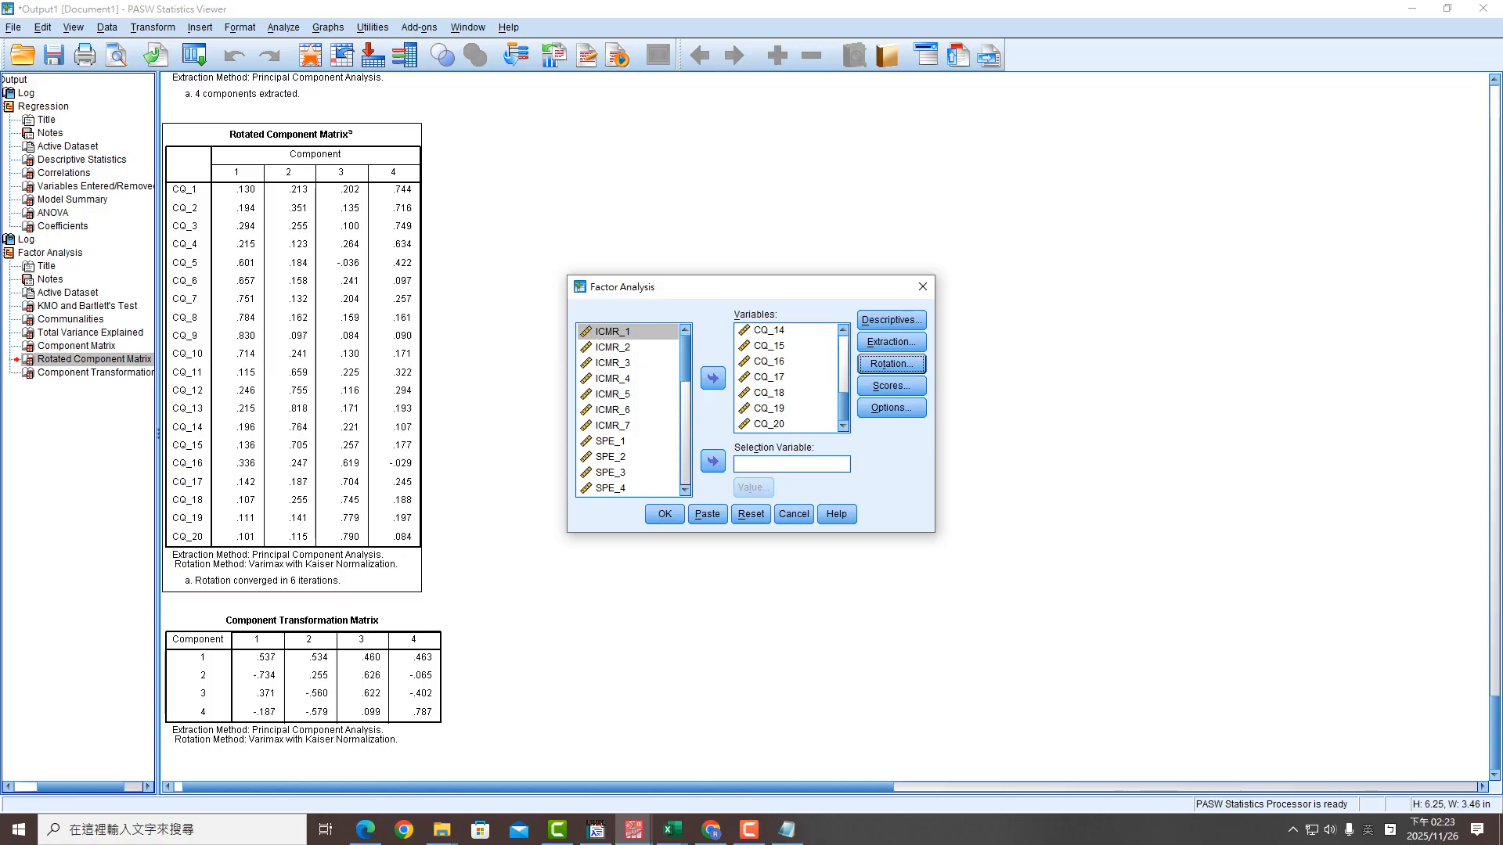
Switch to the Biostat (114-1) workbook in Excel and format loadings in B4:E23 greater than .4 with light red fill and dark red text
click(671, 829)
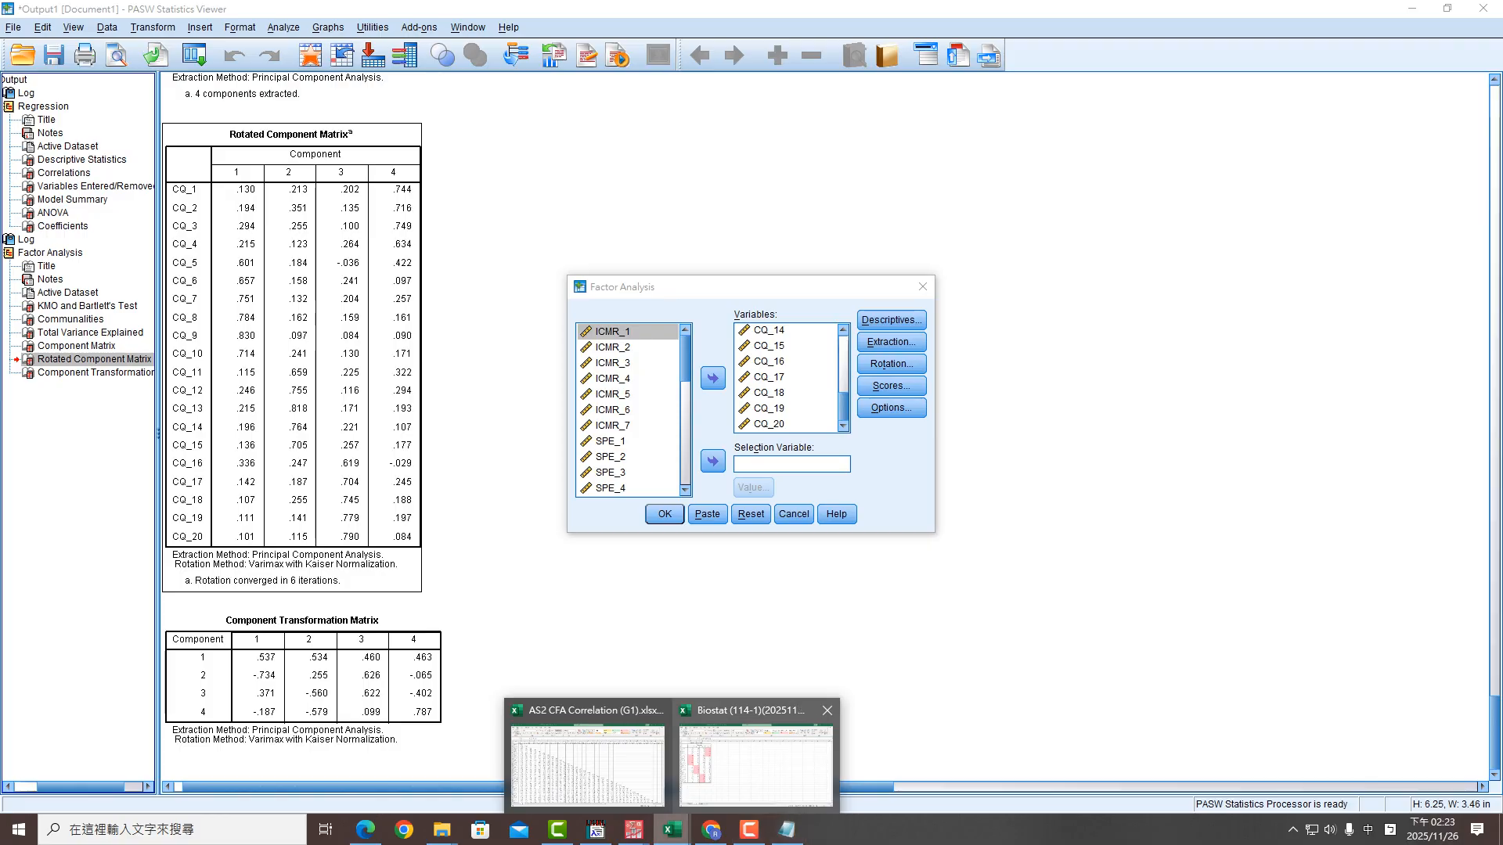
click(755, 752)
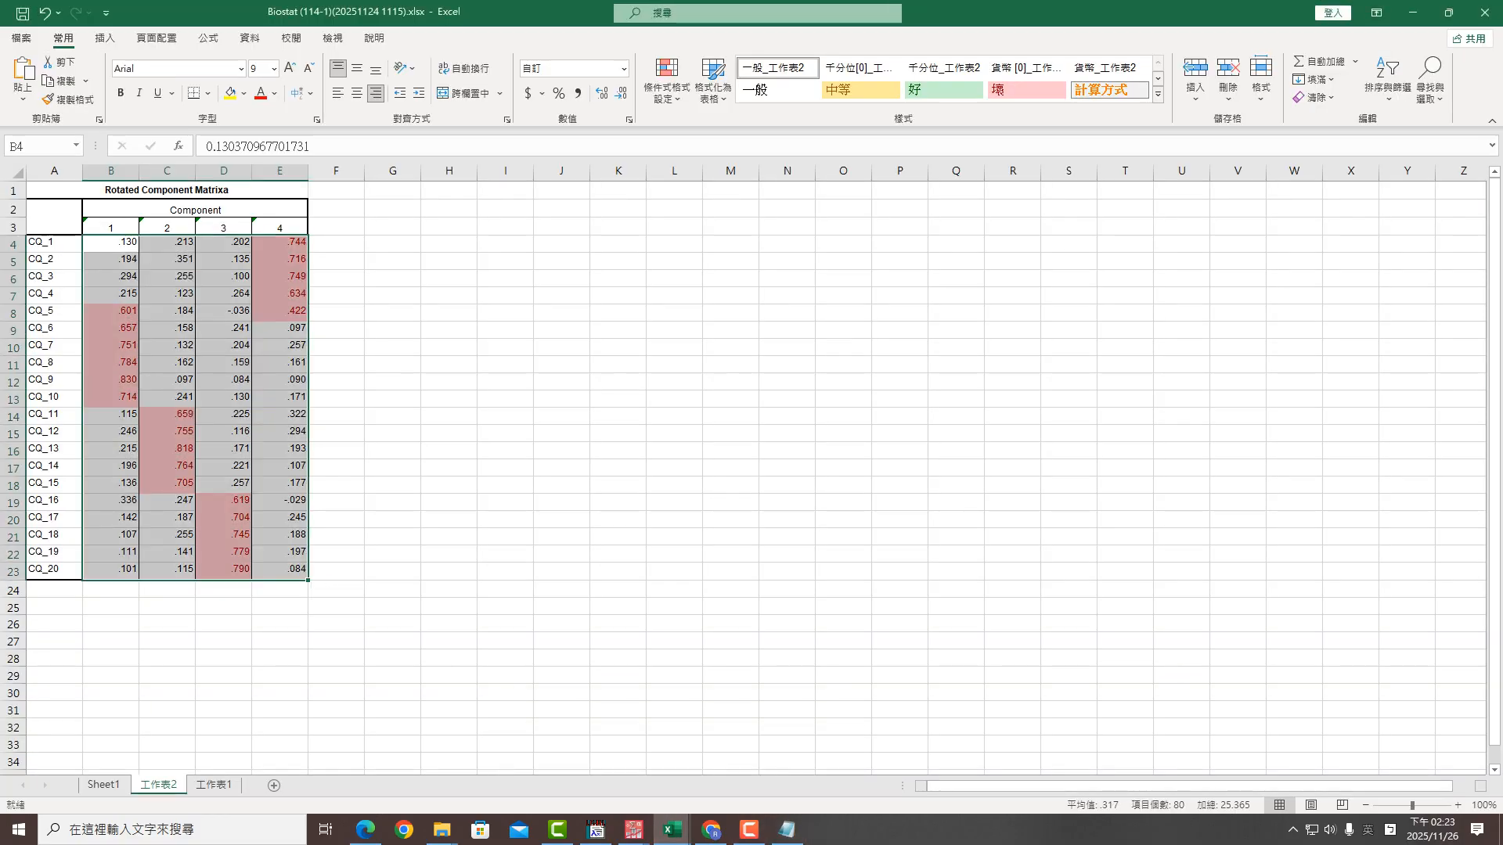
click(674, 451)
drag(110, 242, 298, 569)
click(666, 79)
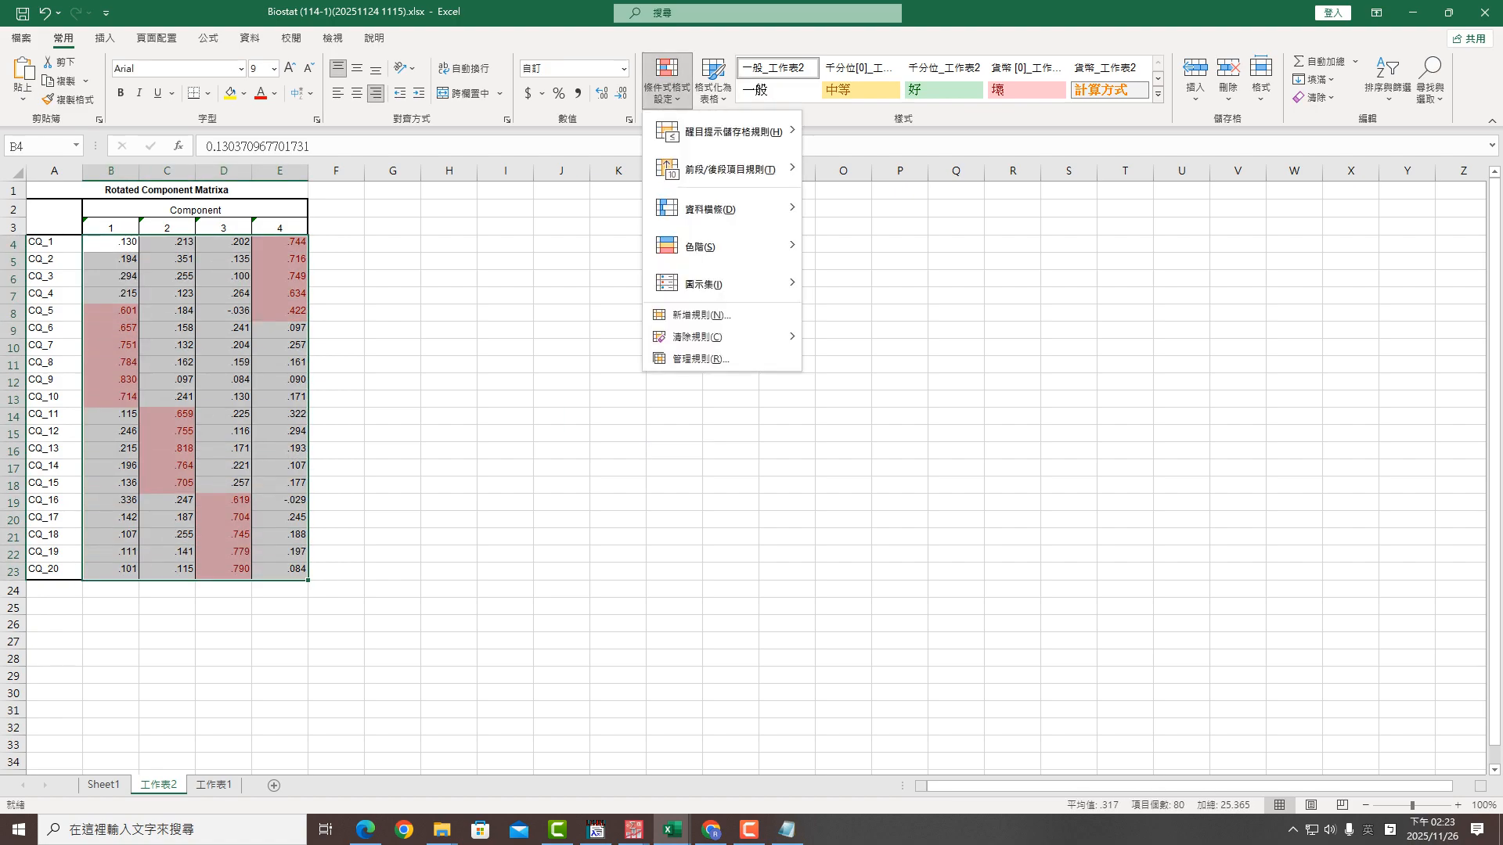
mouse_move(728, 132)
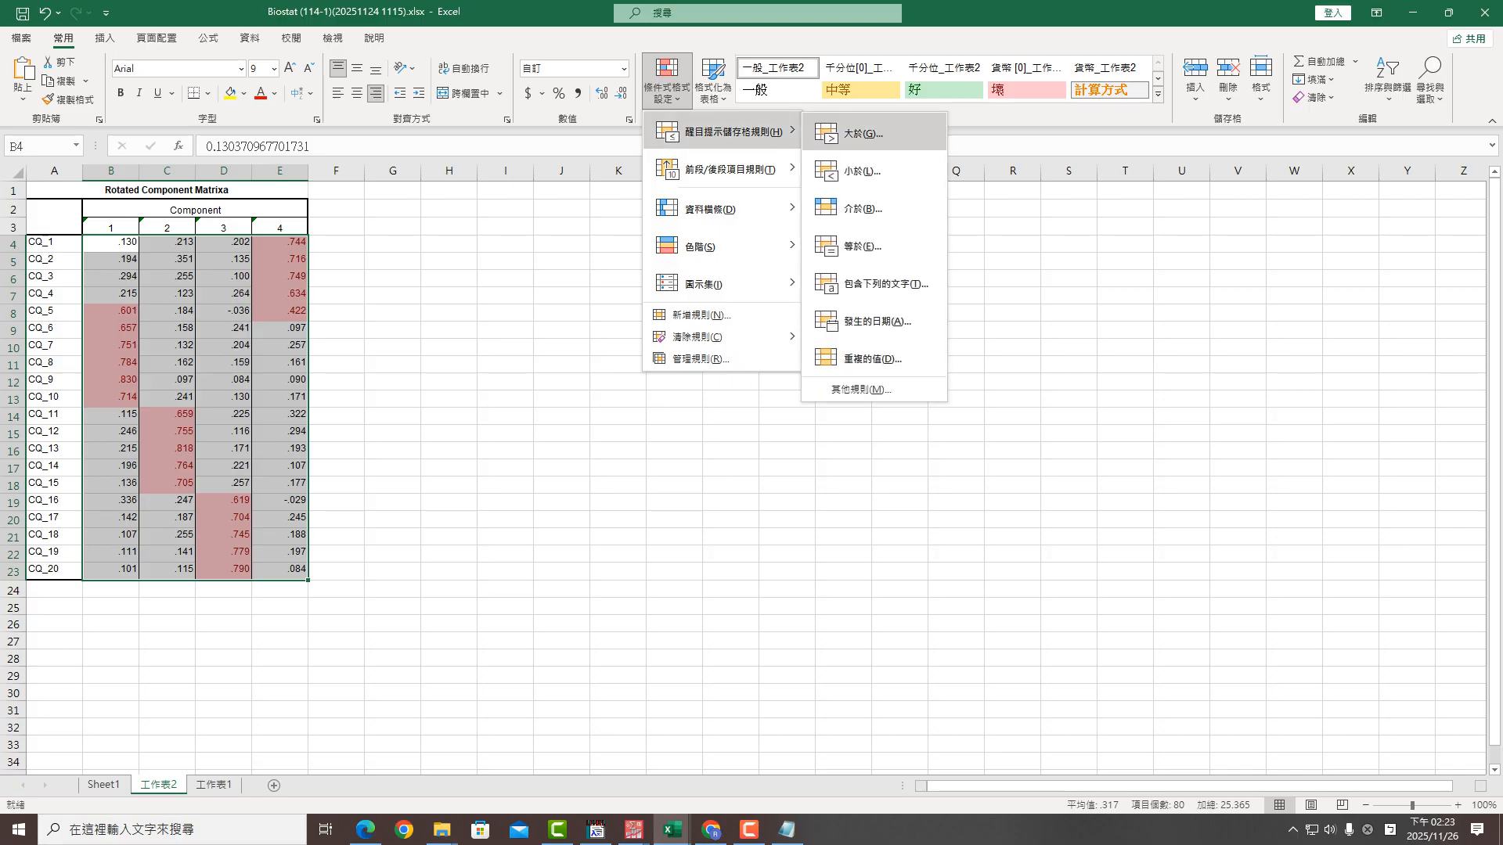
click(861, 133)
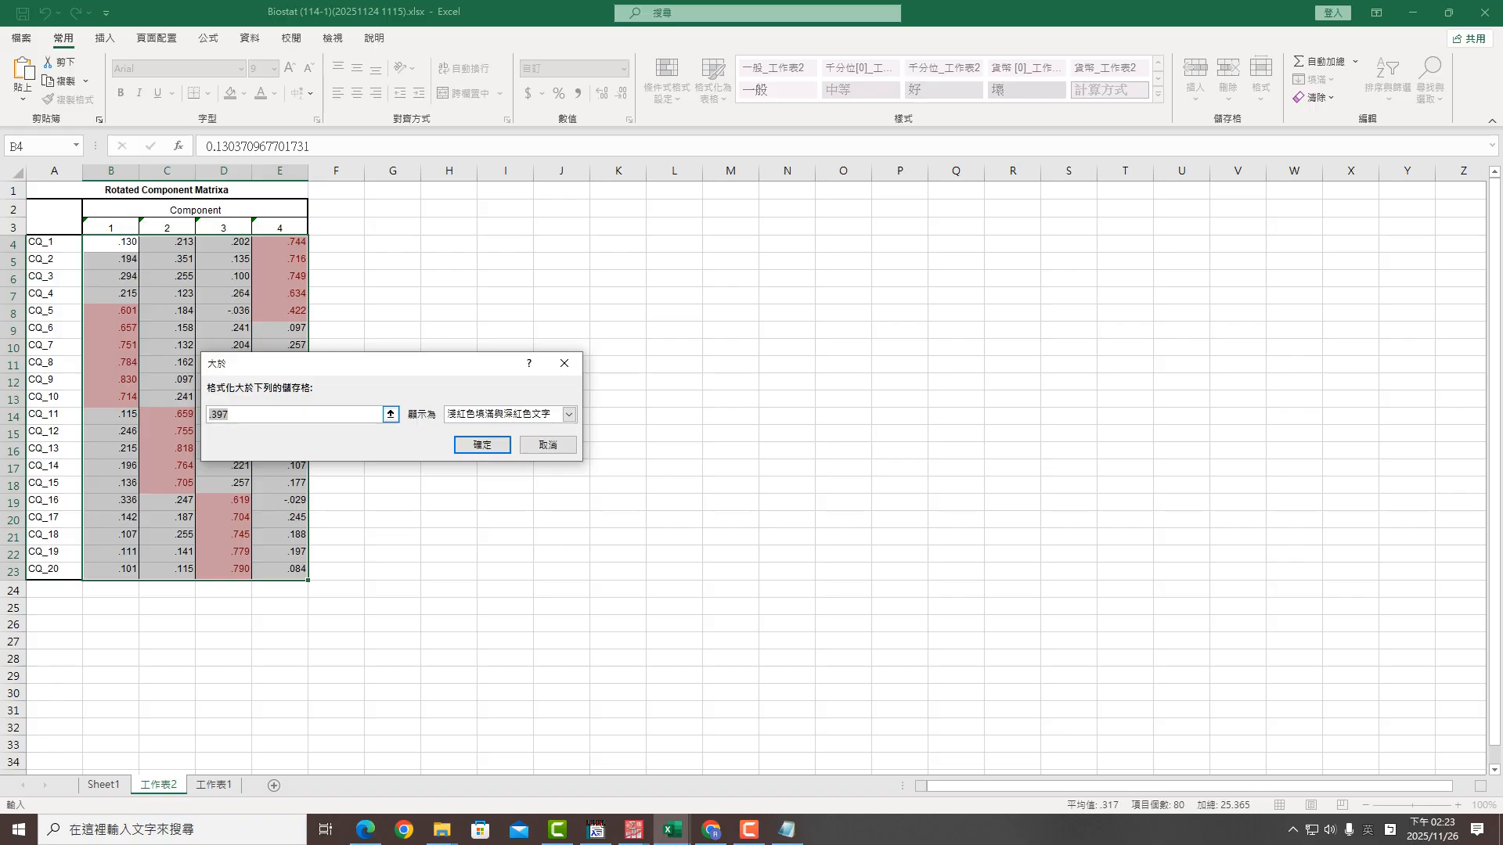
click(229, 415)
key(BackSpace)
key(BackSpace)
key(BackSpace)
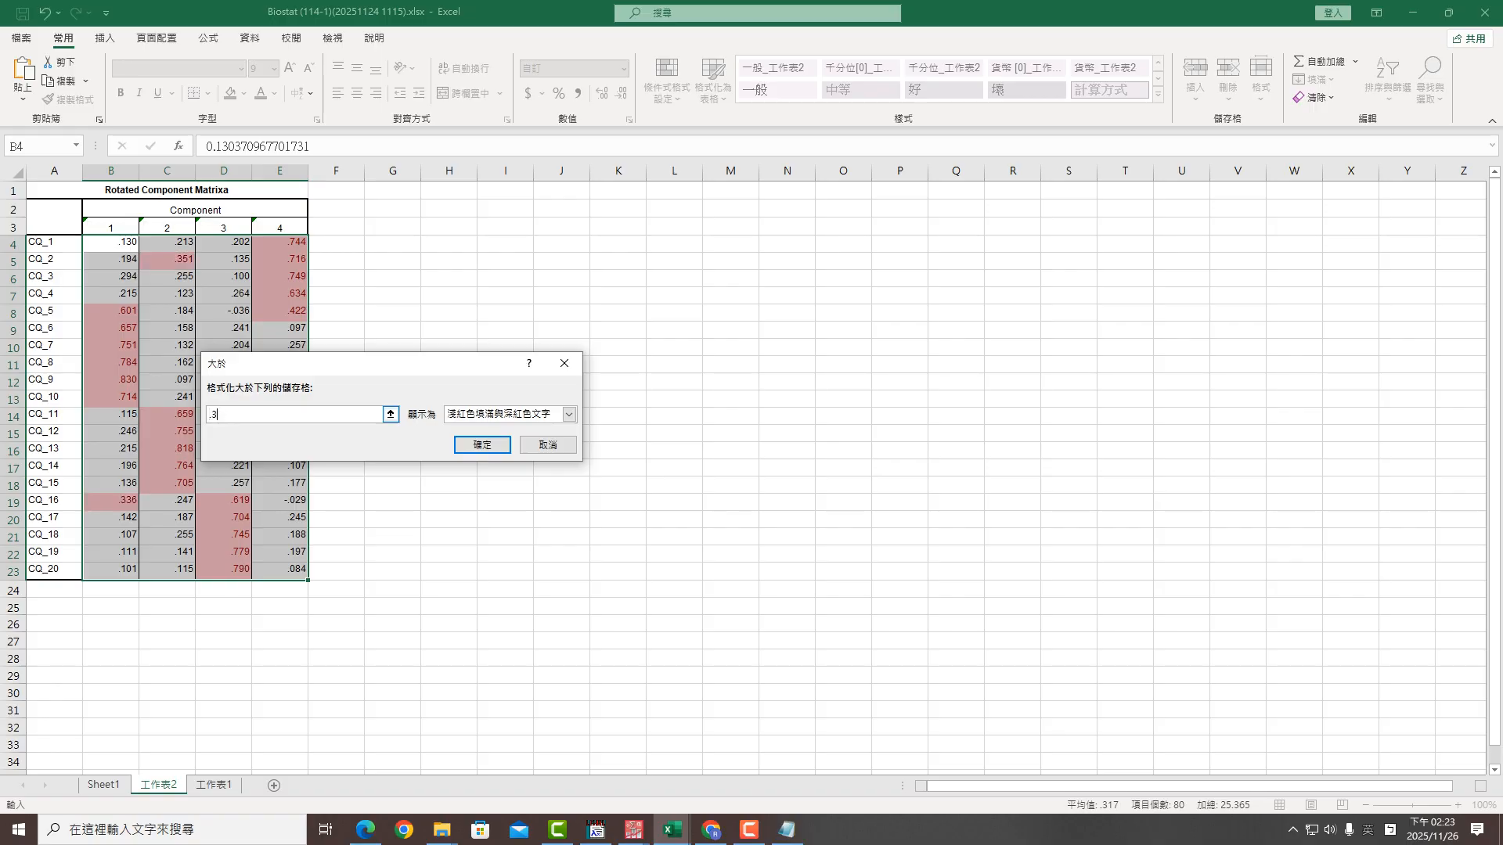
text(4)
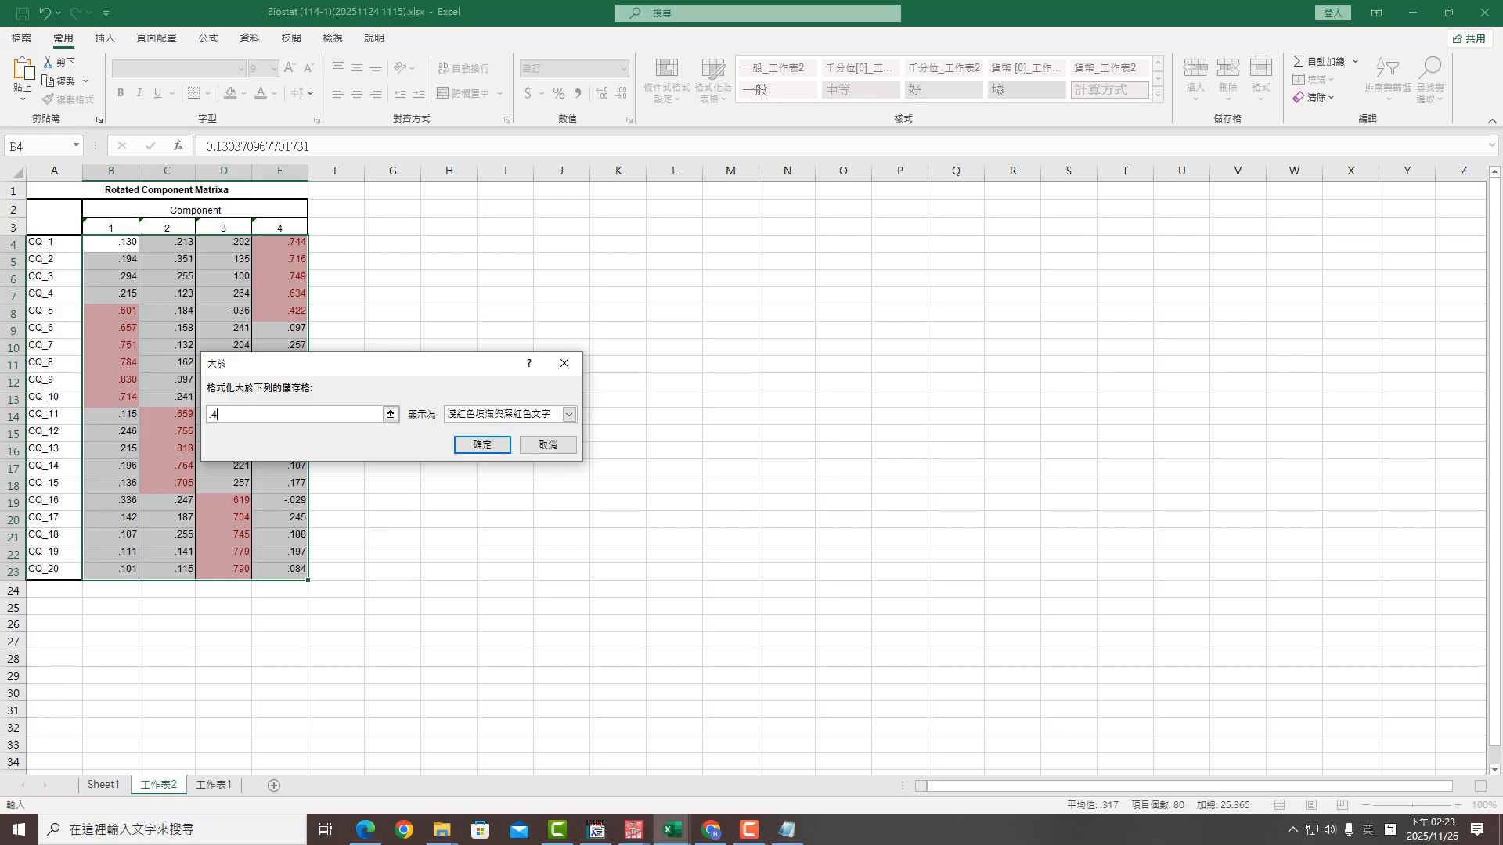
click(482, 445)
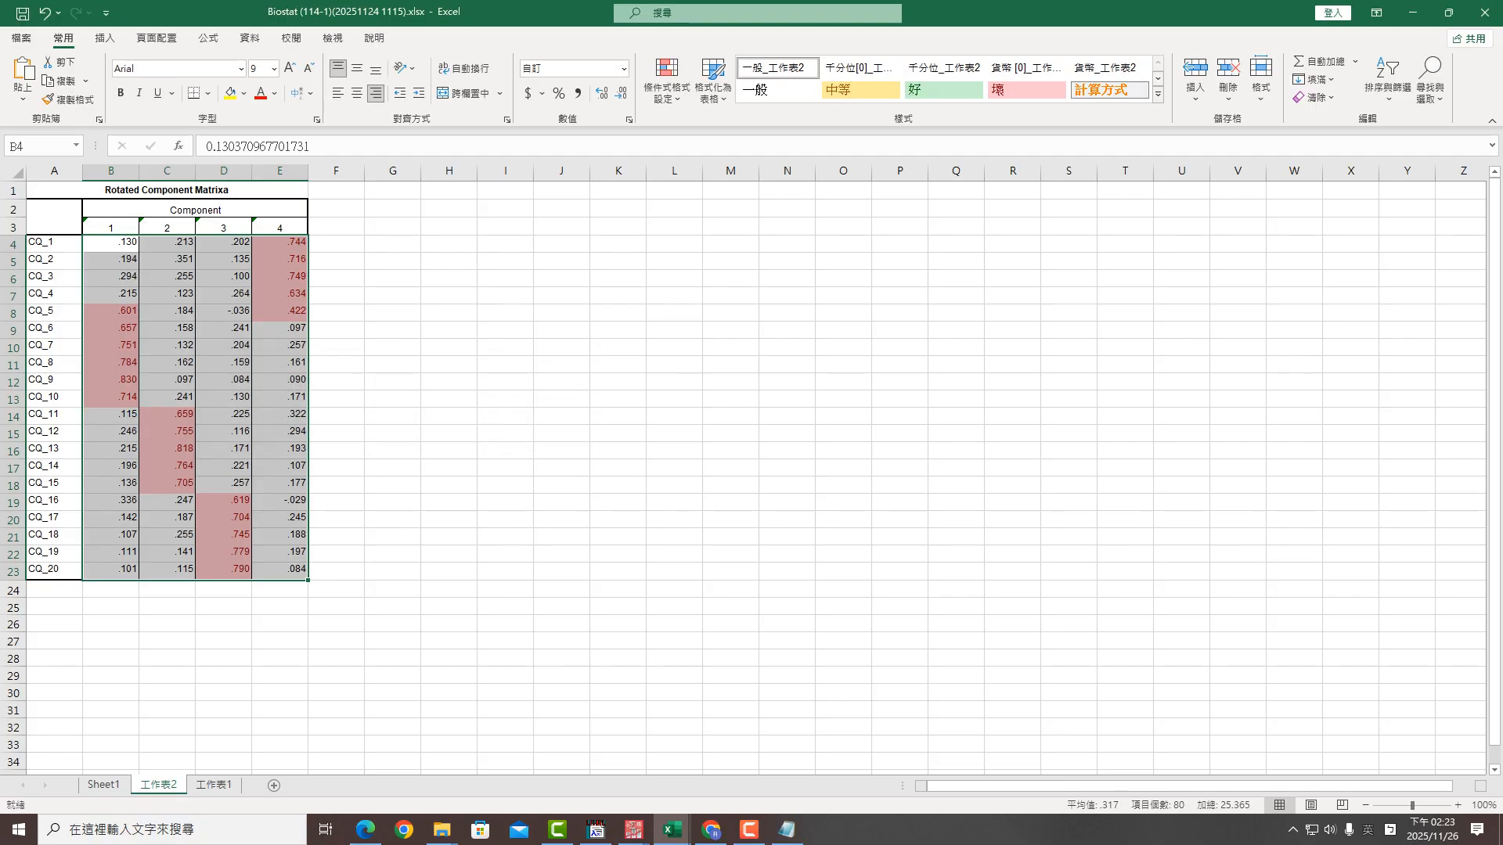
click(110, 227)
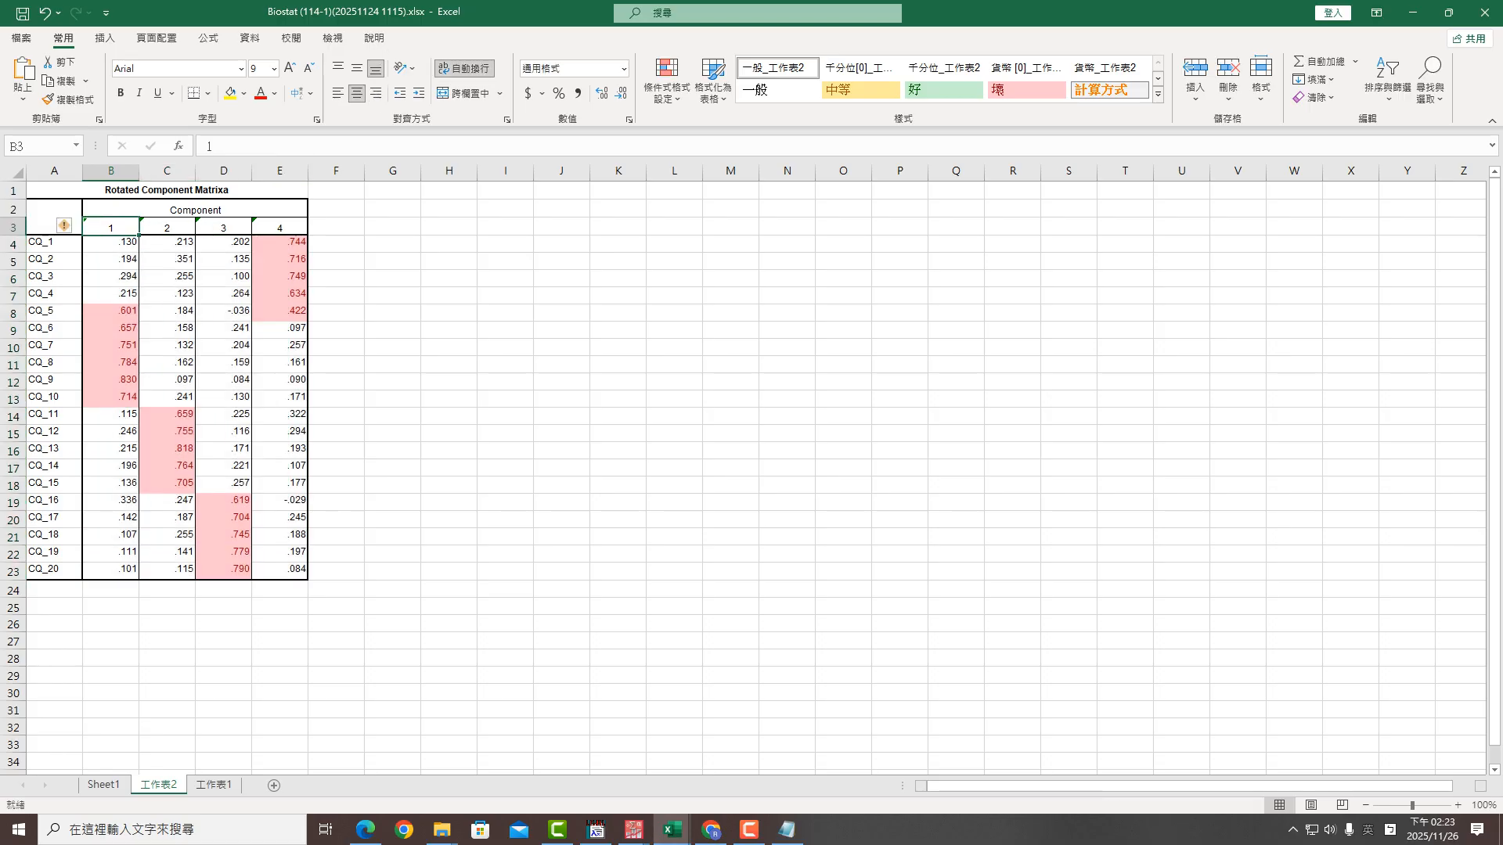
Check the component 2 and 3 headings and the highlighted component 4 loadings of CQ_1 and CQ_4 in the rotated matrix
click(167, 227)
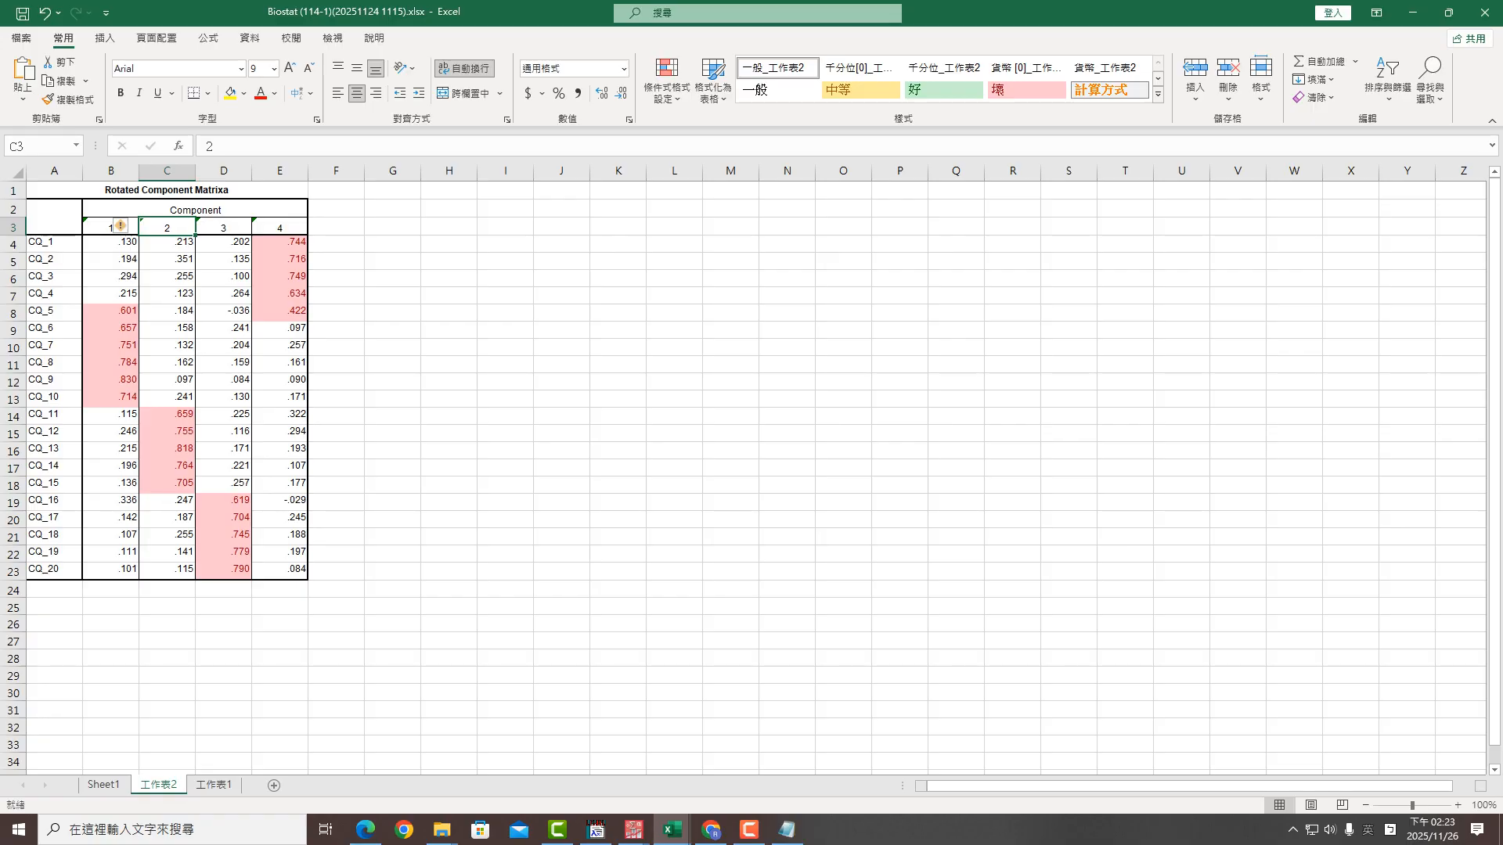
click(223, 227)
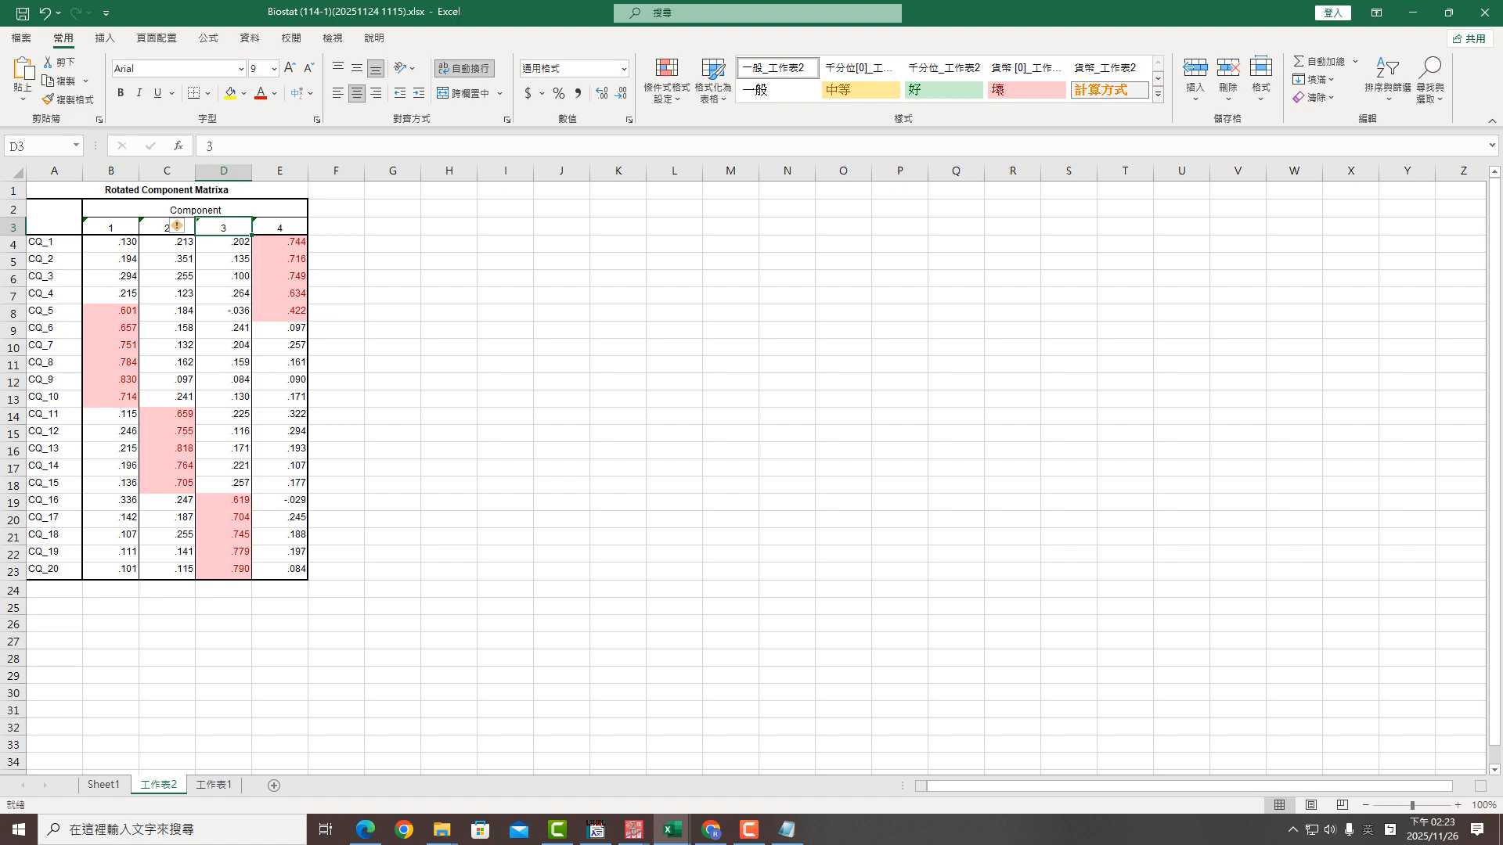
click(280, 243)
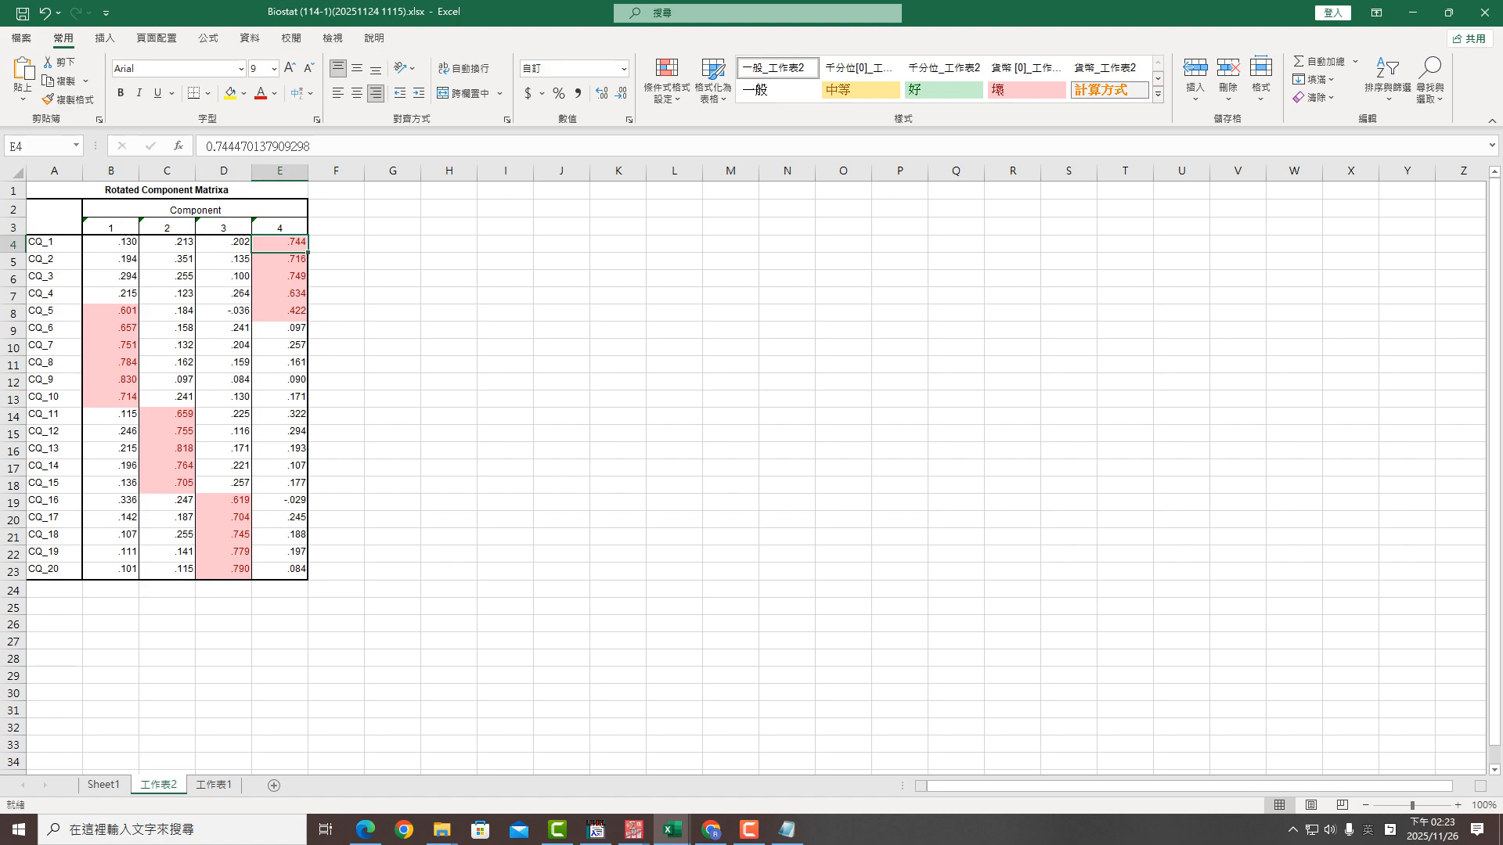
click(279, 295)
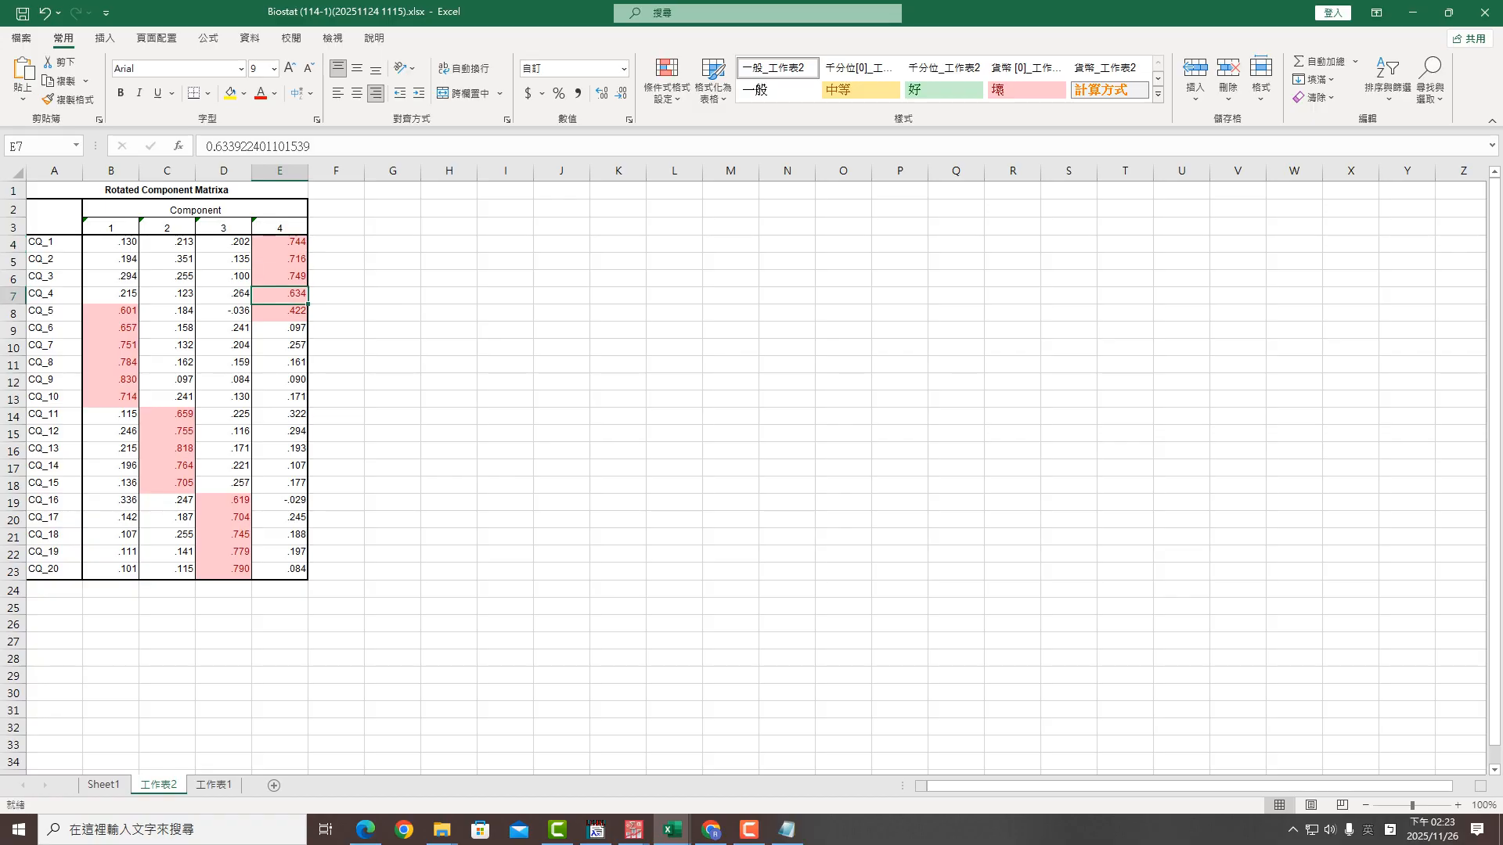
Switch to the CFA syntax in Notepad and save a copy as 114-1 Biostat AS2 (CFA2).txt
click(787, 830)
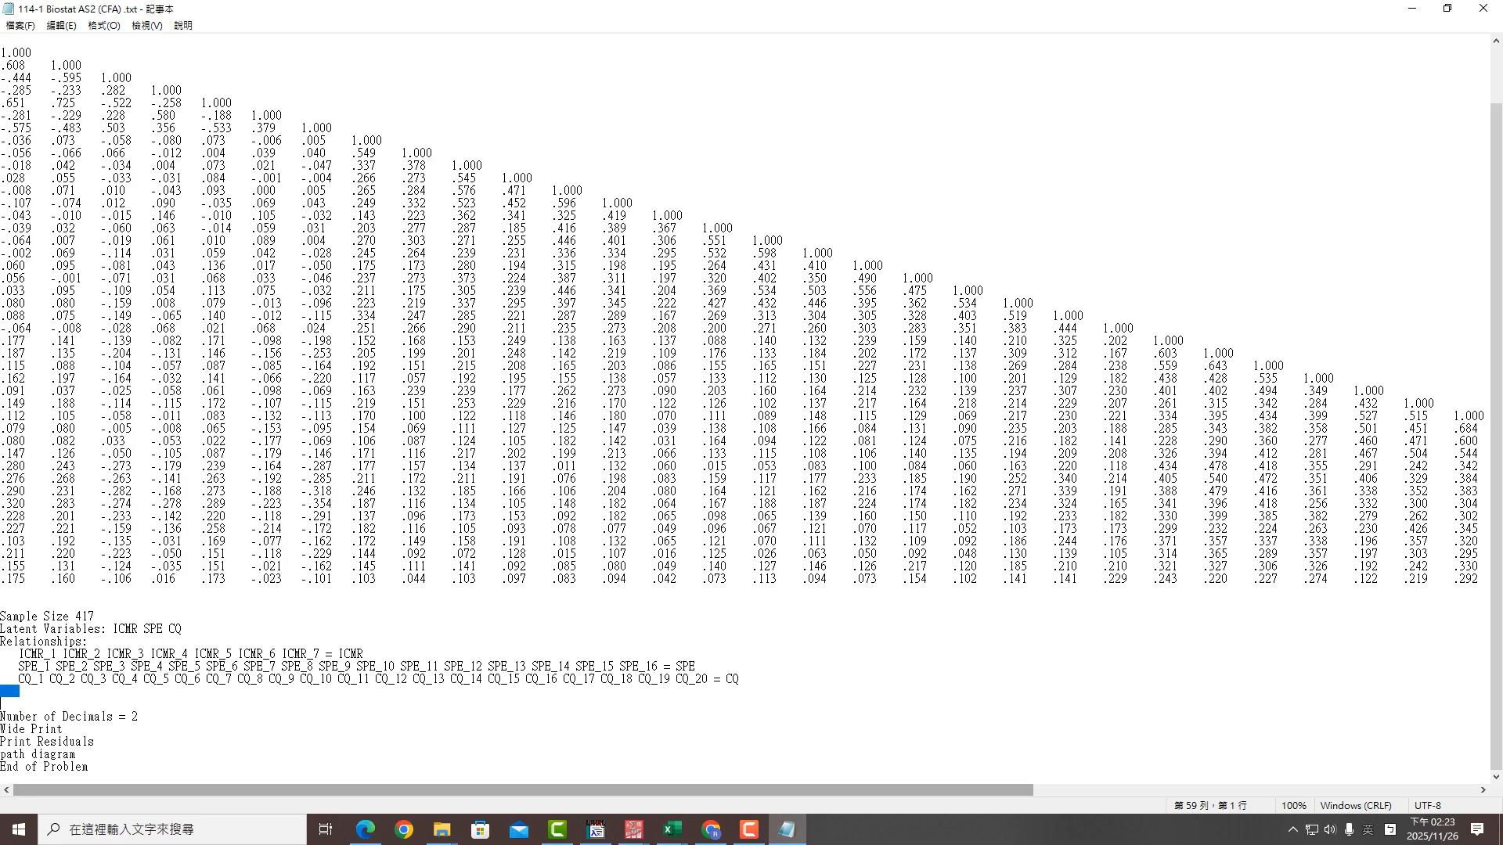
click(21, 25)
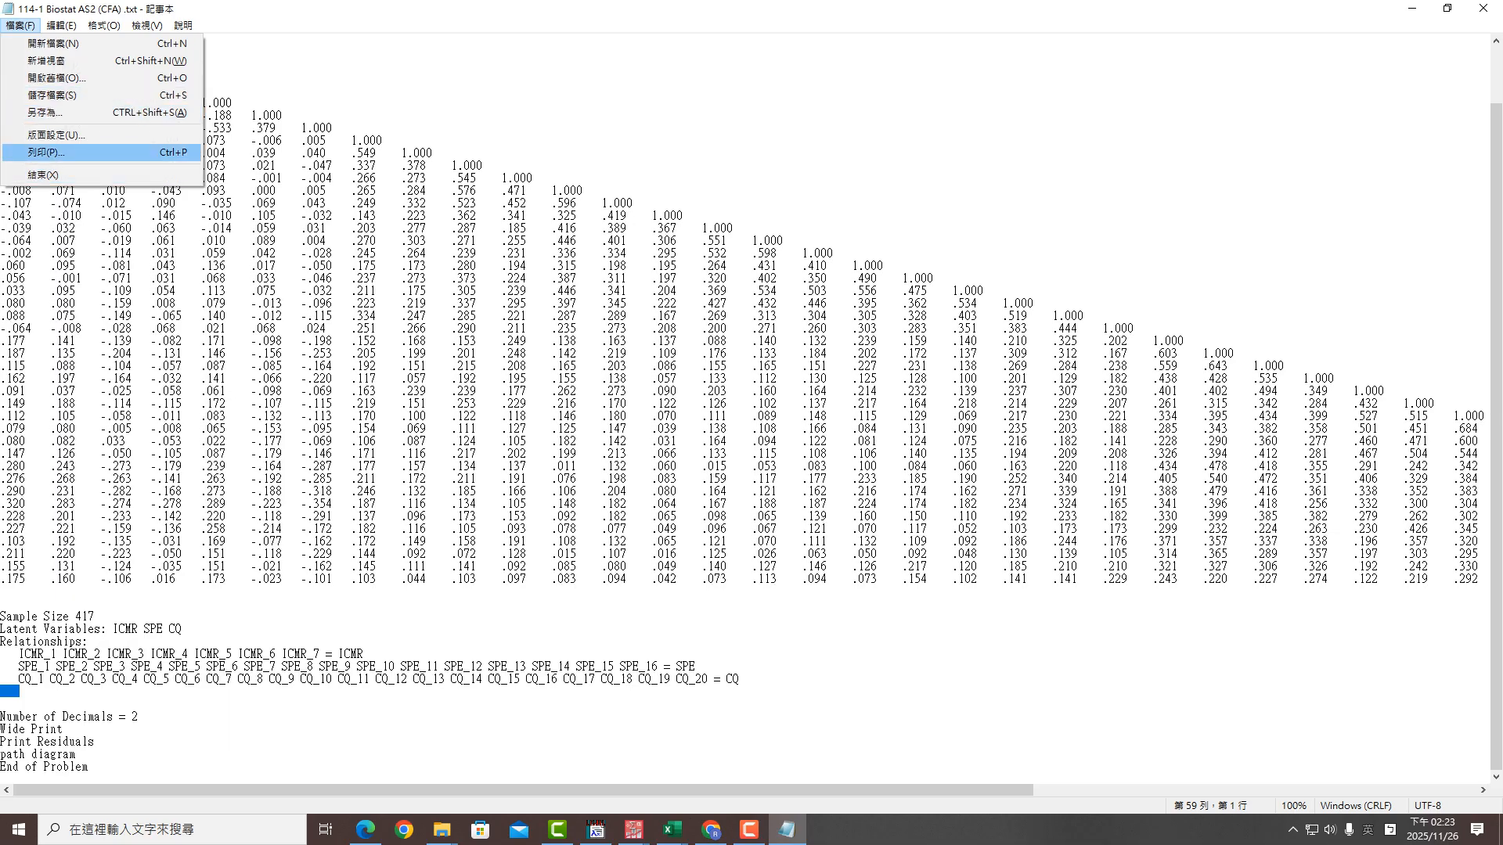
click(47, 112)
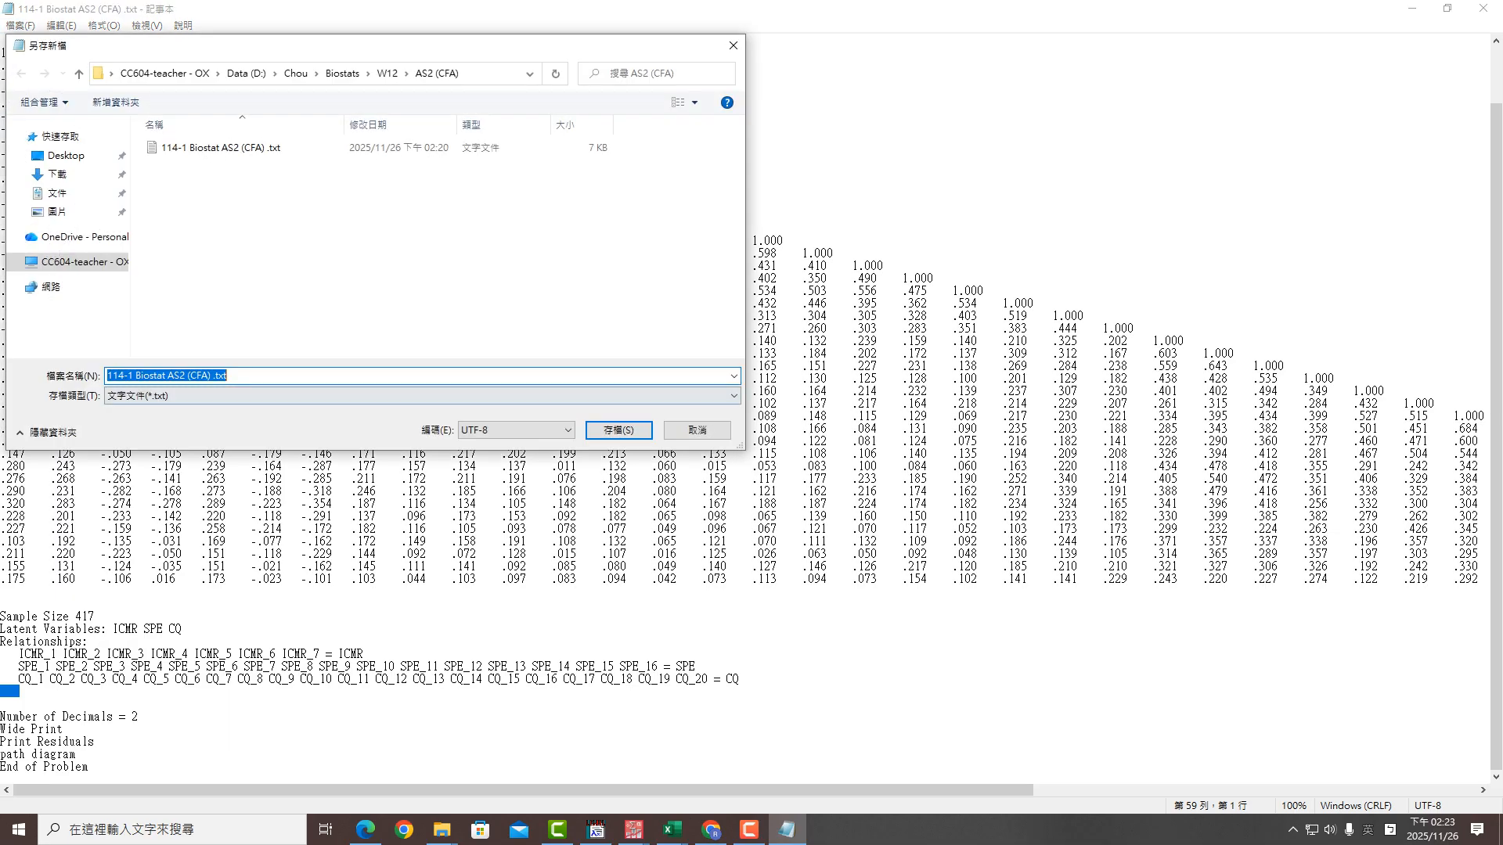
click(186, 376)
key(Tab)
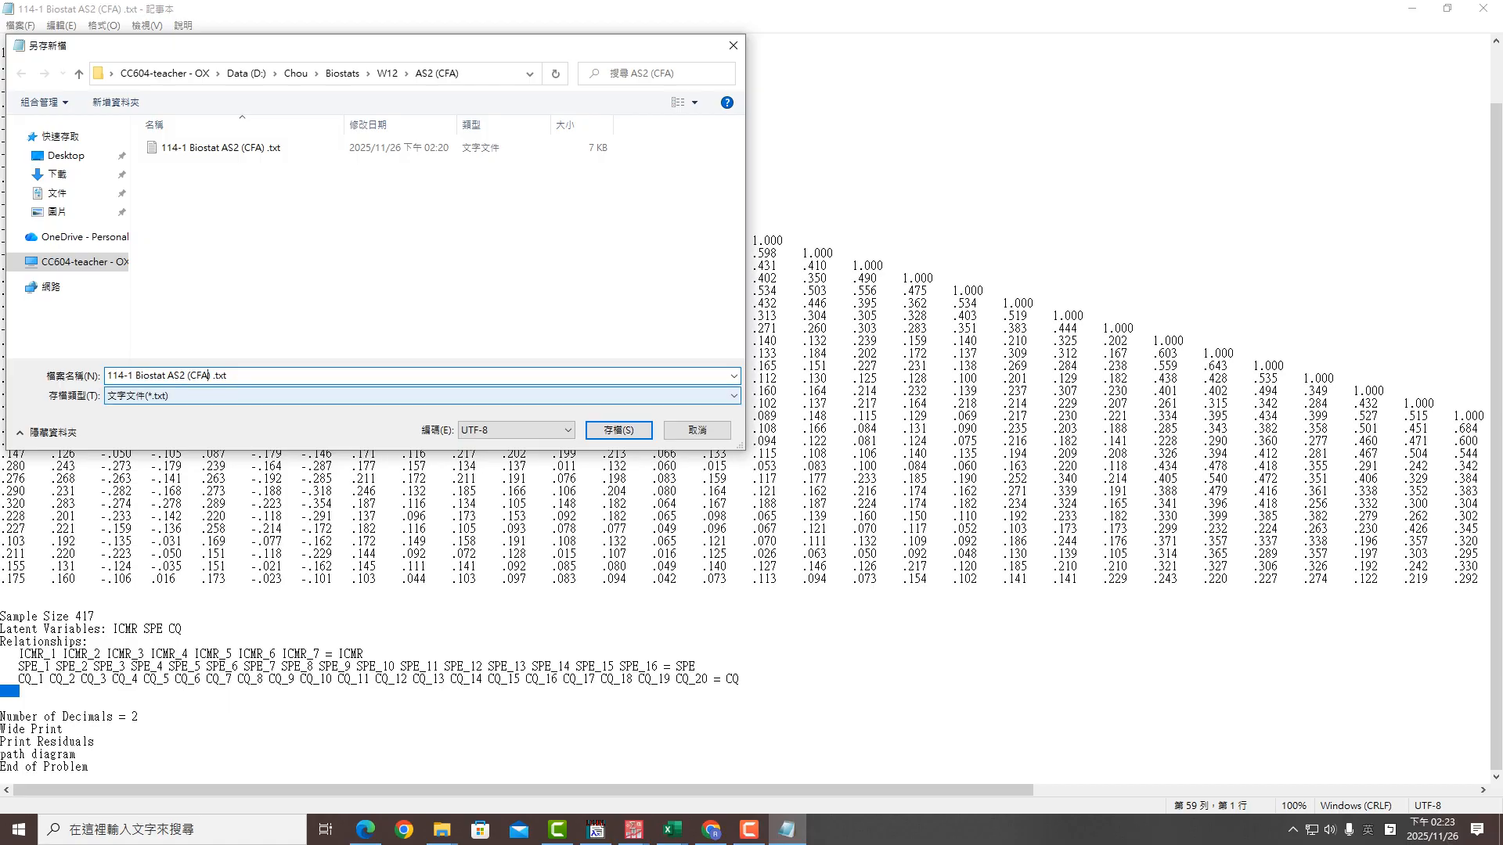
text(2)
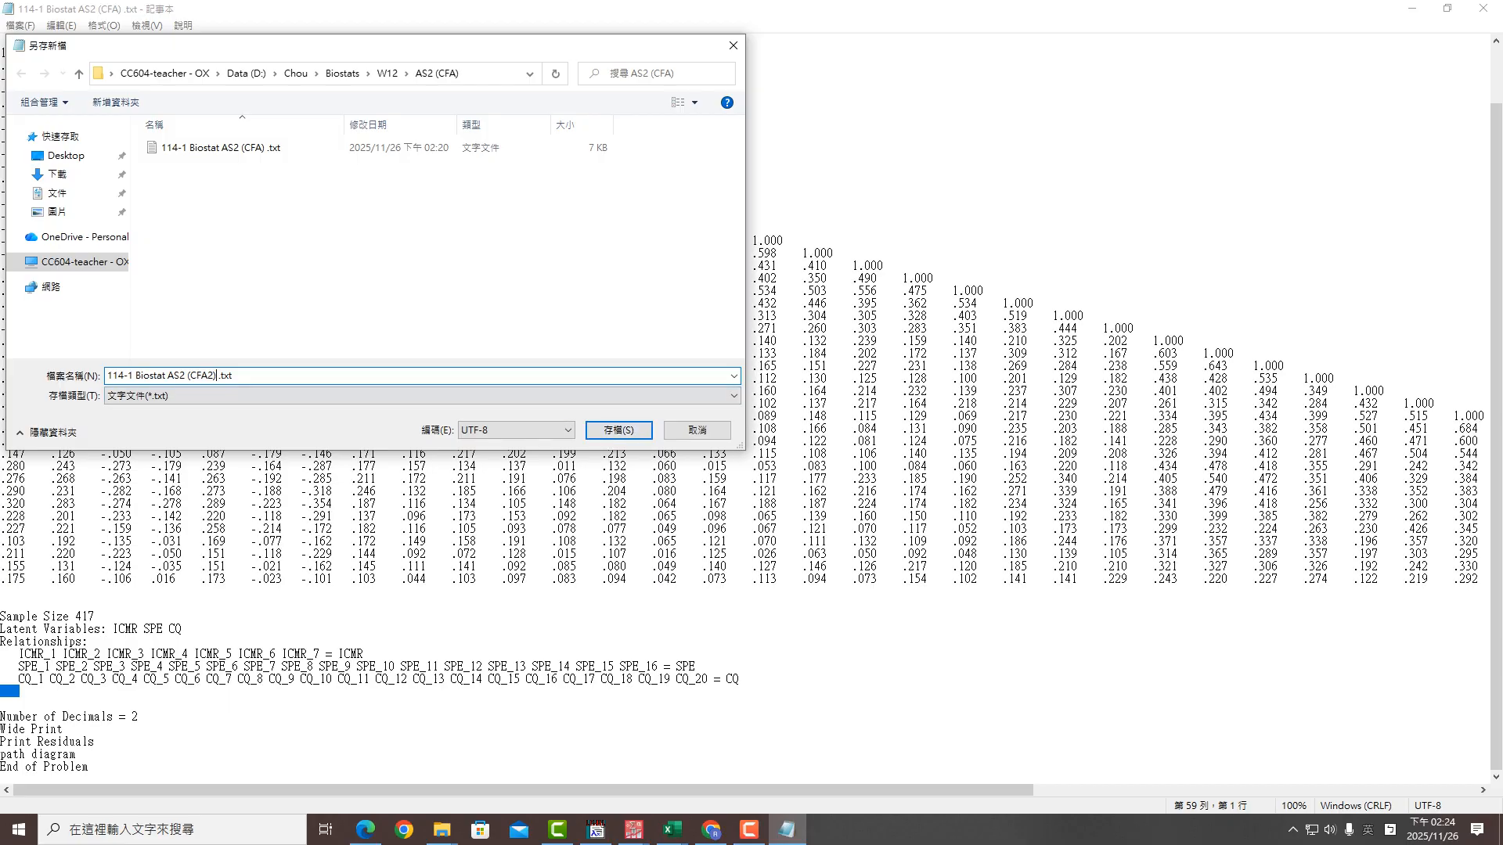
key(Delete)
key(Return)
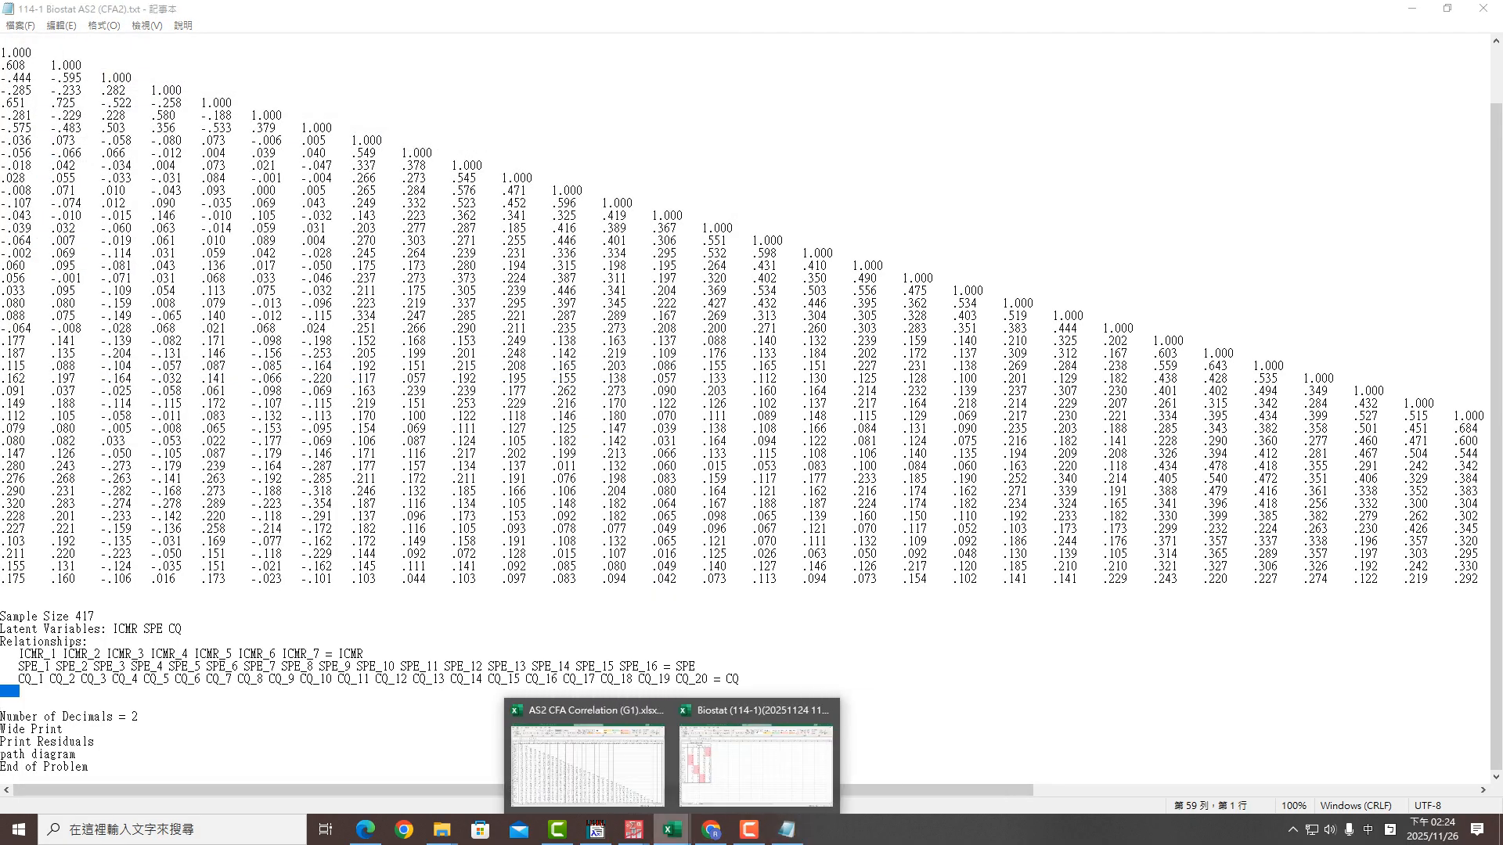
Switch to the Biostat (114-1) workbook in Excel and copy the item labels CQ_1 to CQ_20 in A4:A23
click(672, 829)
click(755, 763)
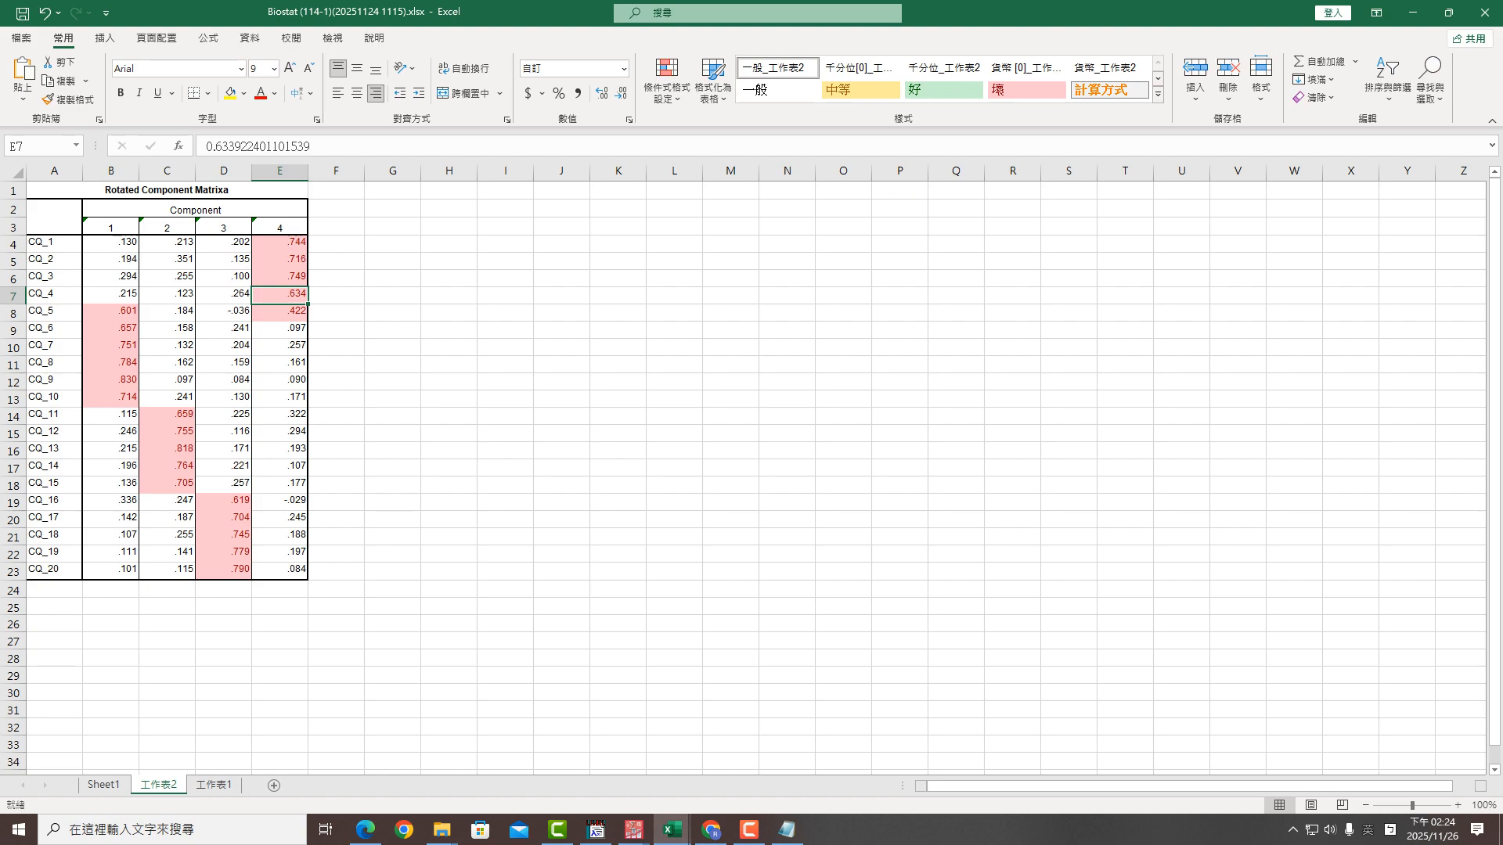
drag(54, 242, 53, 379)
drag(55, 556, 55, 569)
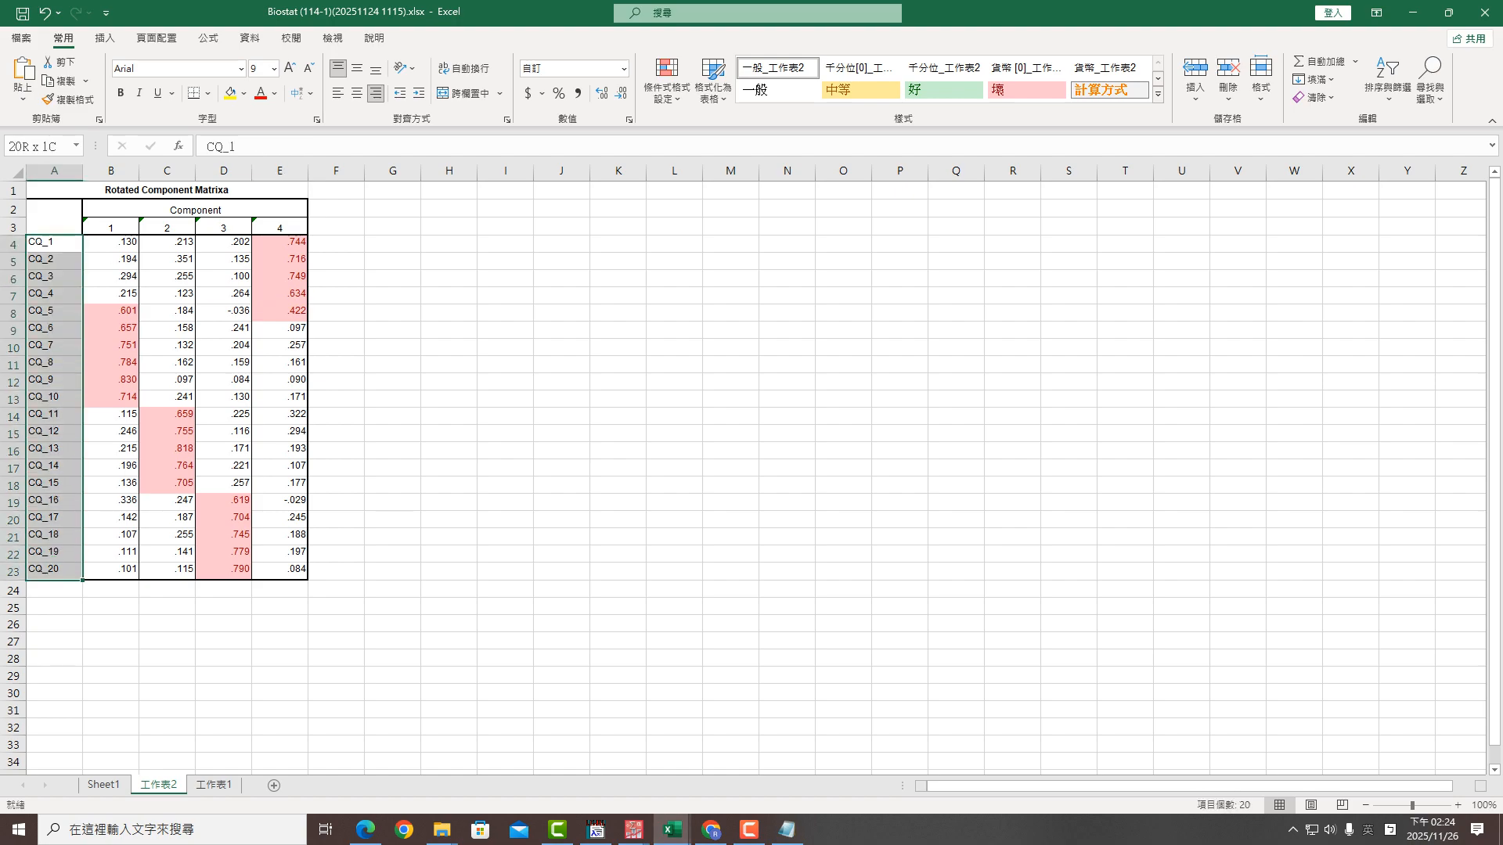
right_click(68, 329)
click(110, 365)
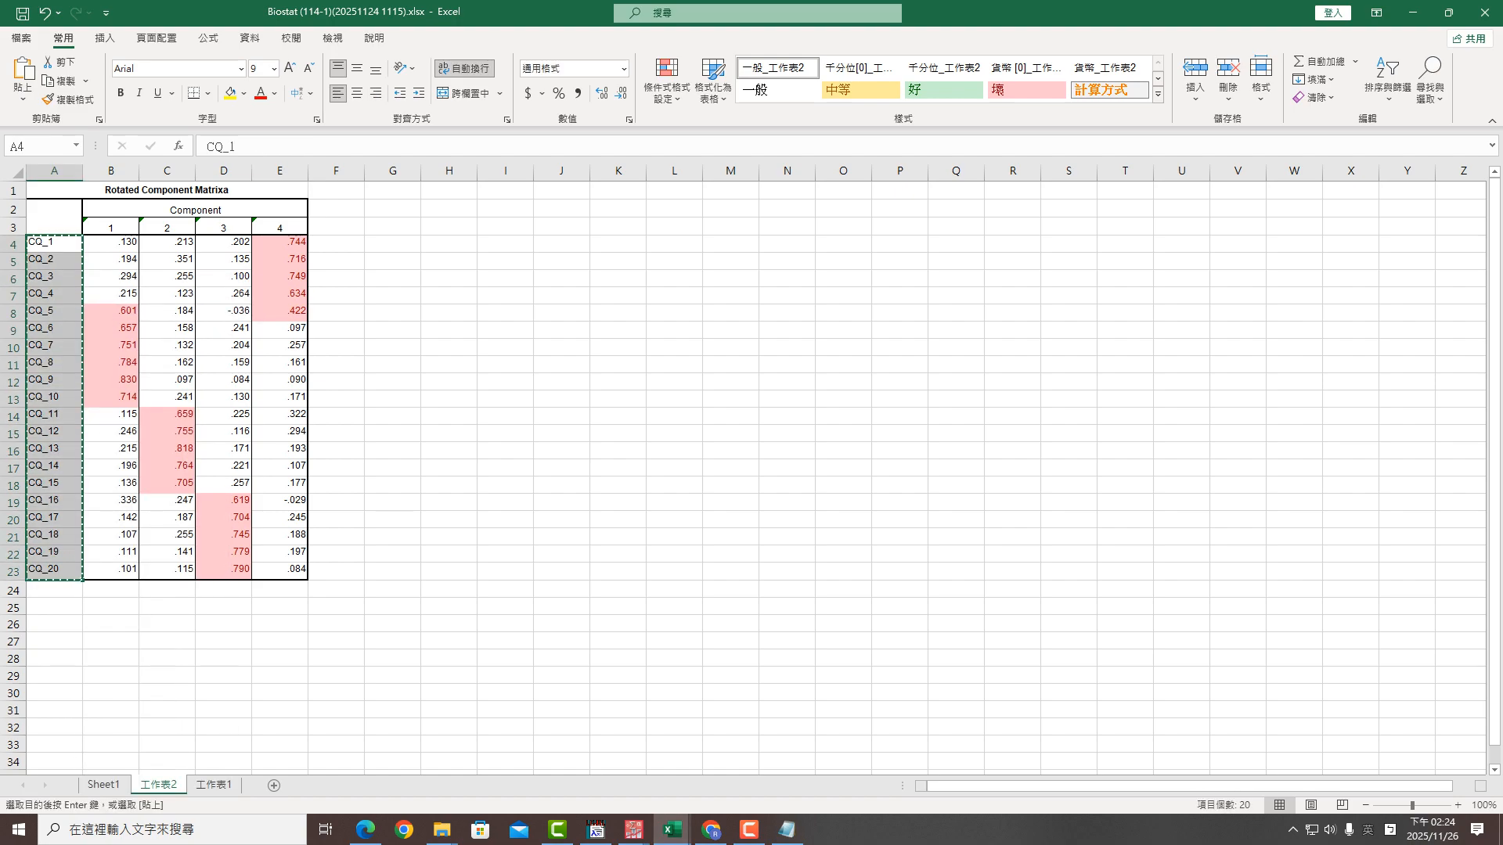
click(619, 365)
Switch back to the CFA2 syntax in Notepad and delete all ICMR and SPE items from the Observed Variables line
click(787, 830)
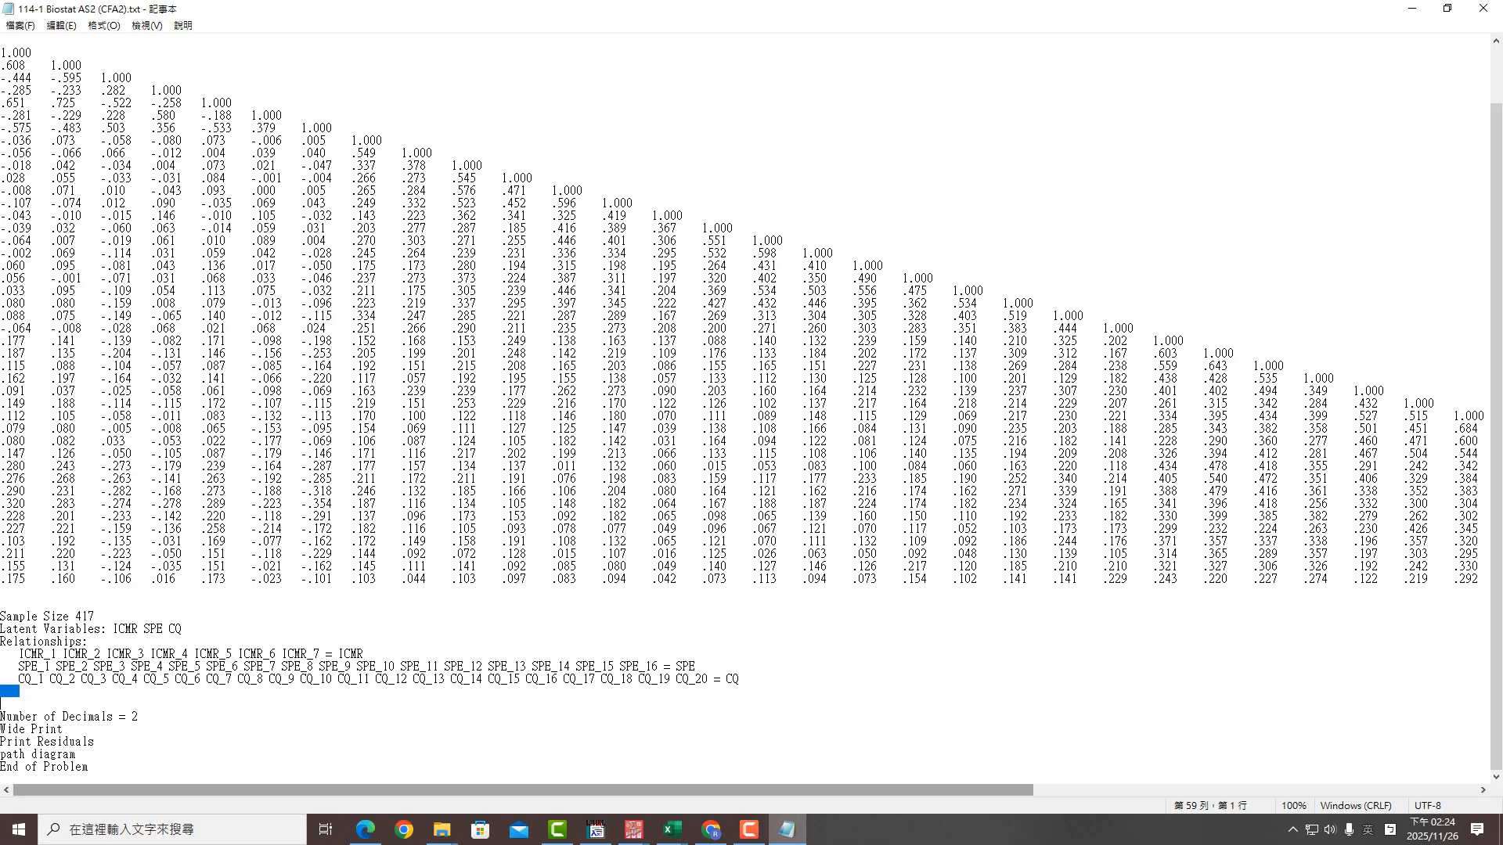
scroll(751, 407, up, 2)
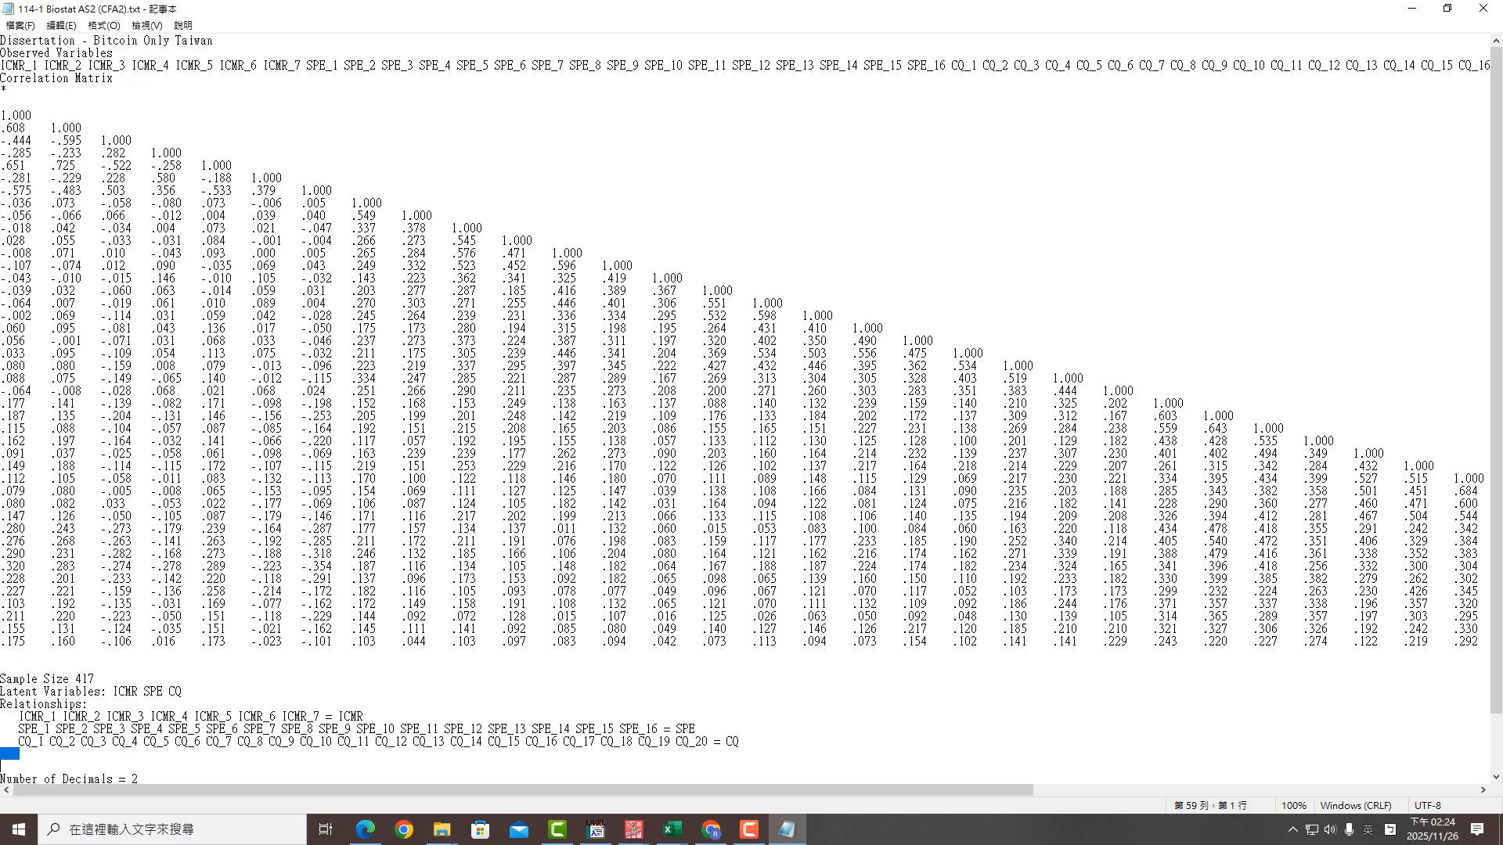
drag(951, 65, 0, 65)
key(Delete)
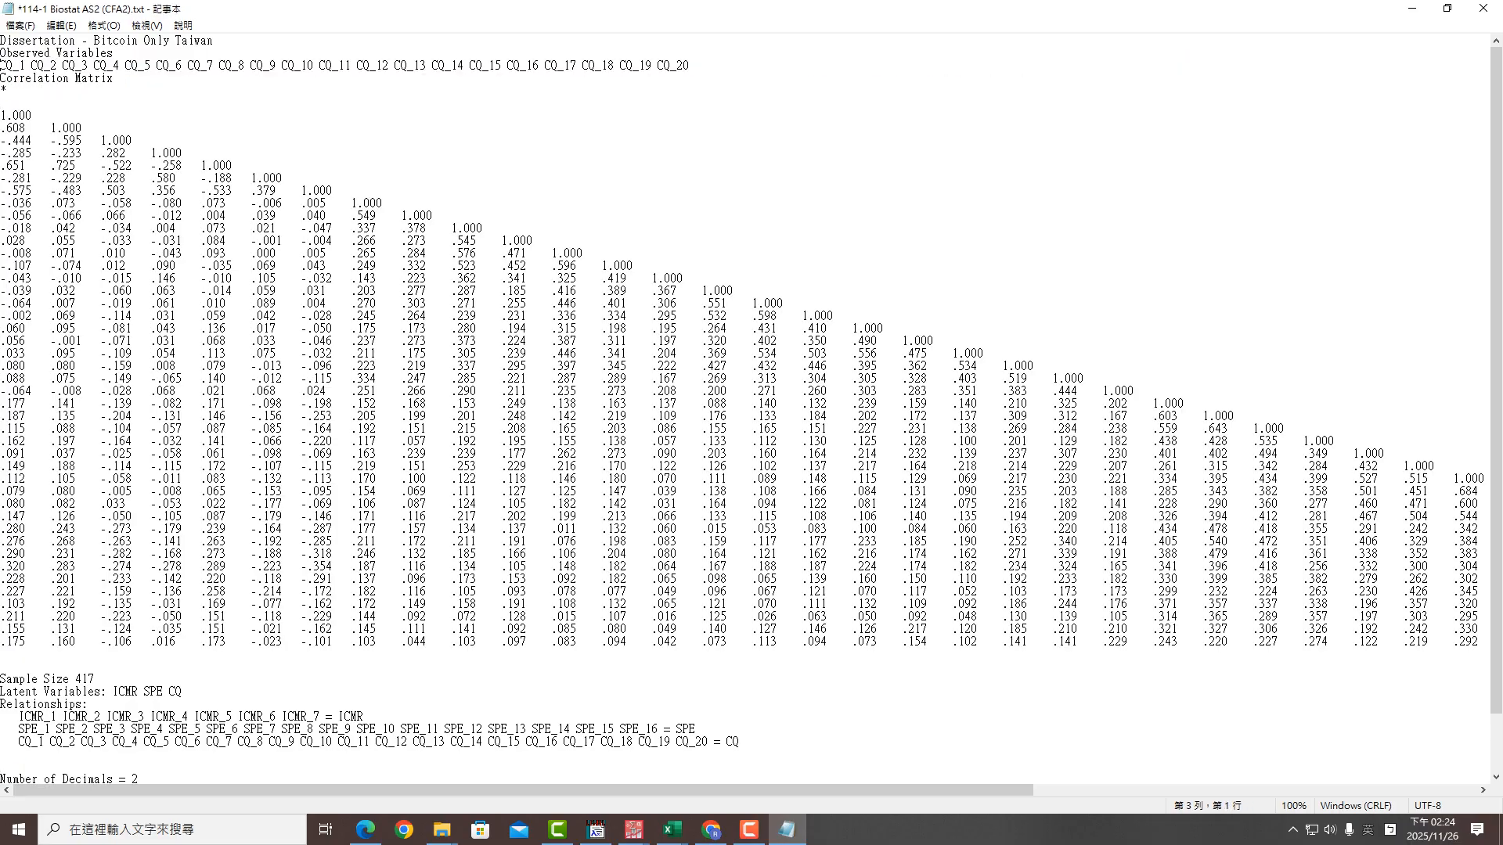
click(95, 65)
Replace the latent variables ICMR, SPE and CQ with CQF1 CQF2 CQF3 CQF4
scroll(751, 407, down, 2)
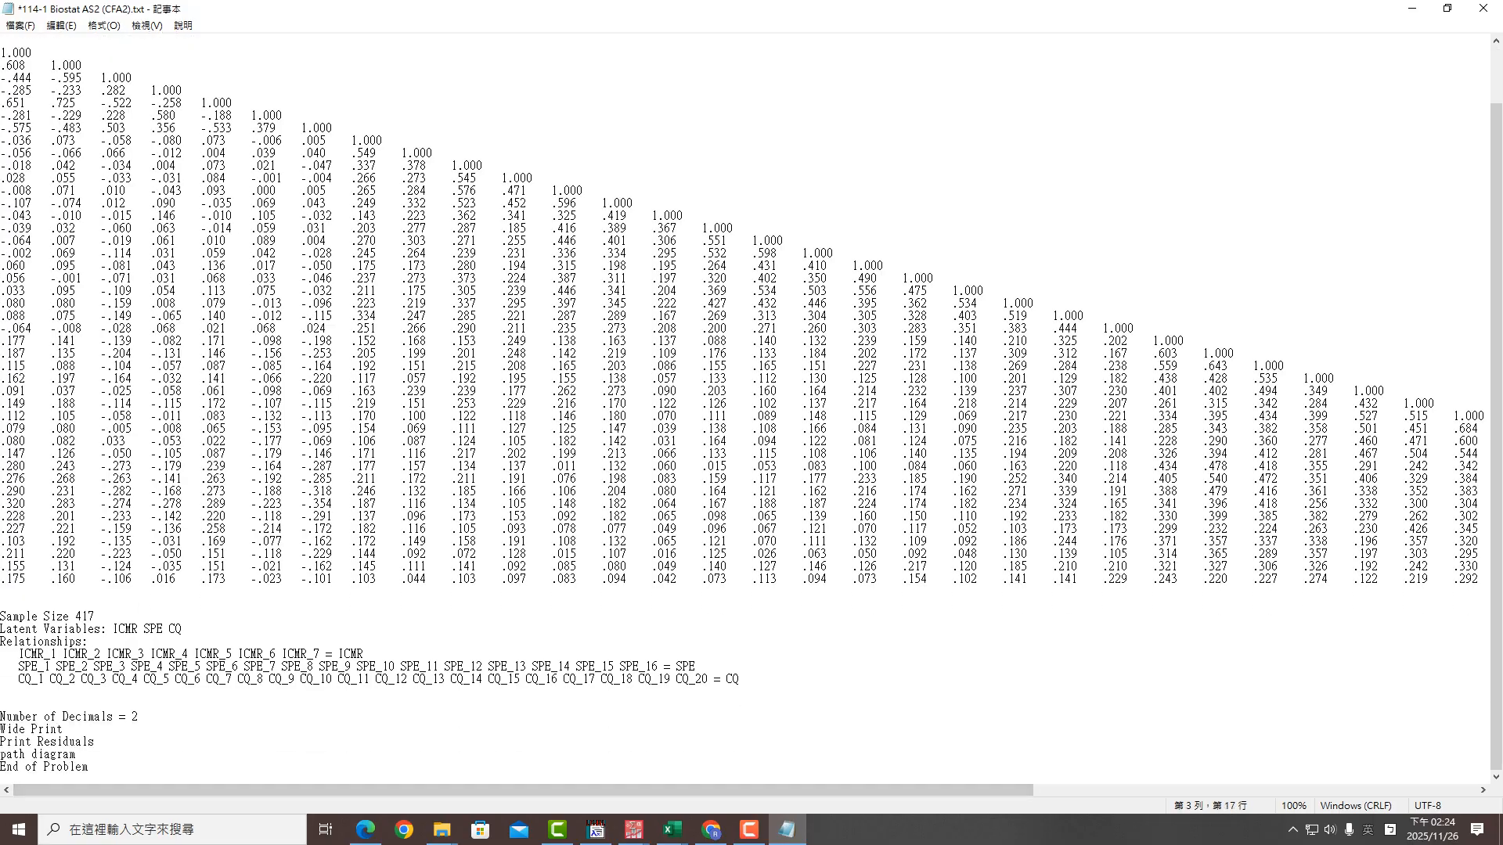
click(188, 629)
click(177, 628)
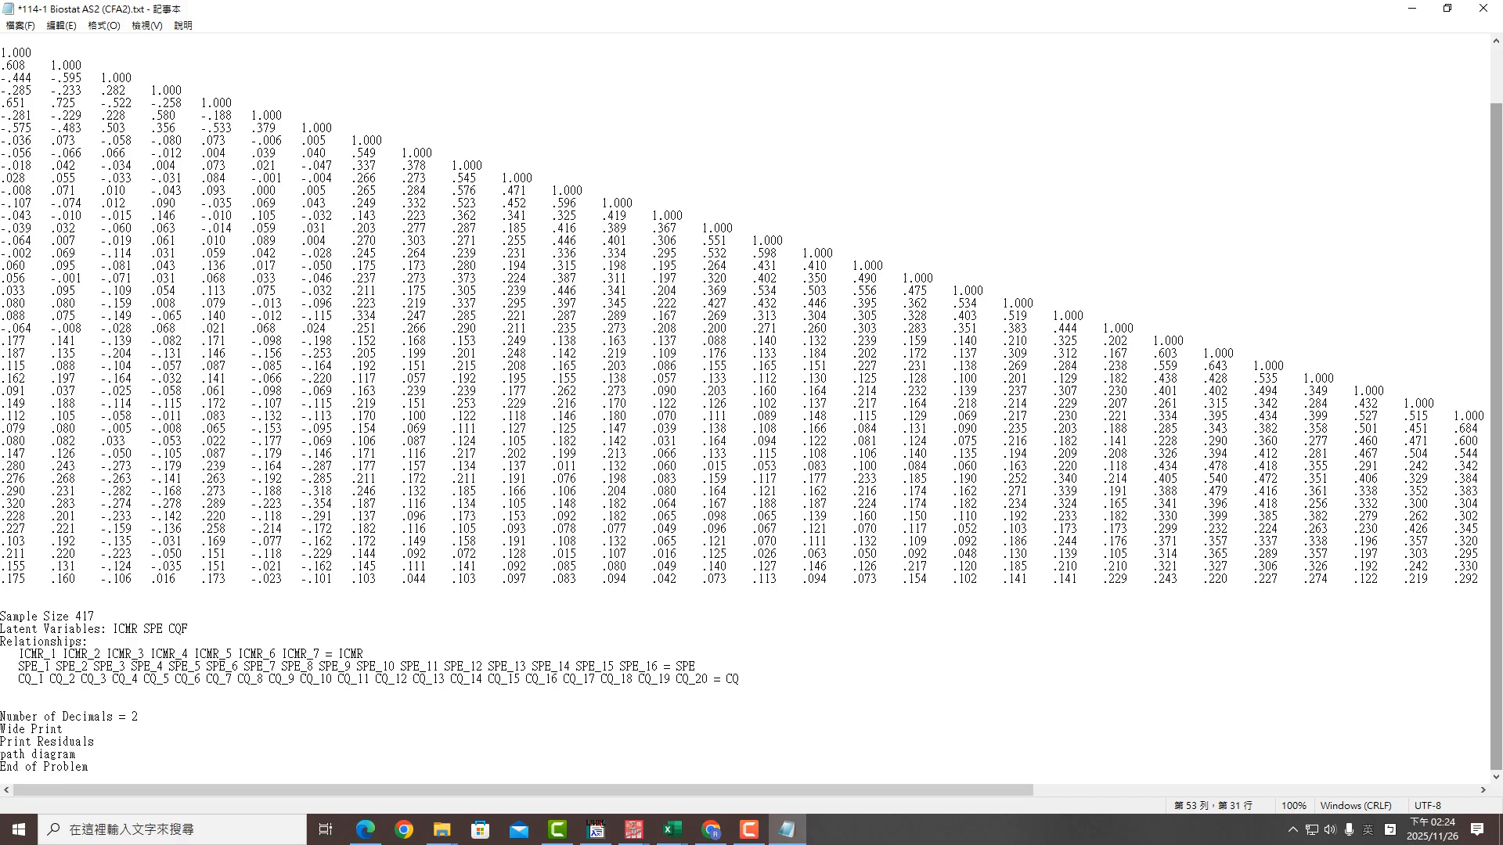
text(CQF2 CQF3 CQF4)
click(195, 628)
key(BackSpace)
key(BackSpace)
key(BackSpace)
key(BackSpace)
key(BackSpace)
key(BackSpace)
key(BackSpace)
key(BackSpace)
key(BackSpace)
Copy the CQ_1 to CQ_20 list from Observed Variables and paste it over the three existing Relationships lines
scroll(114, 691, up, 2)
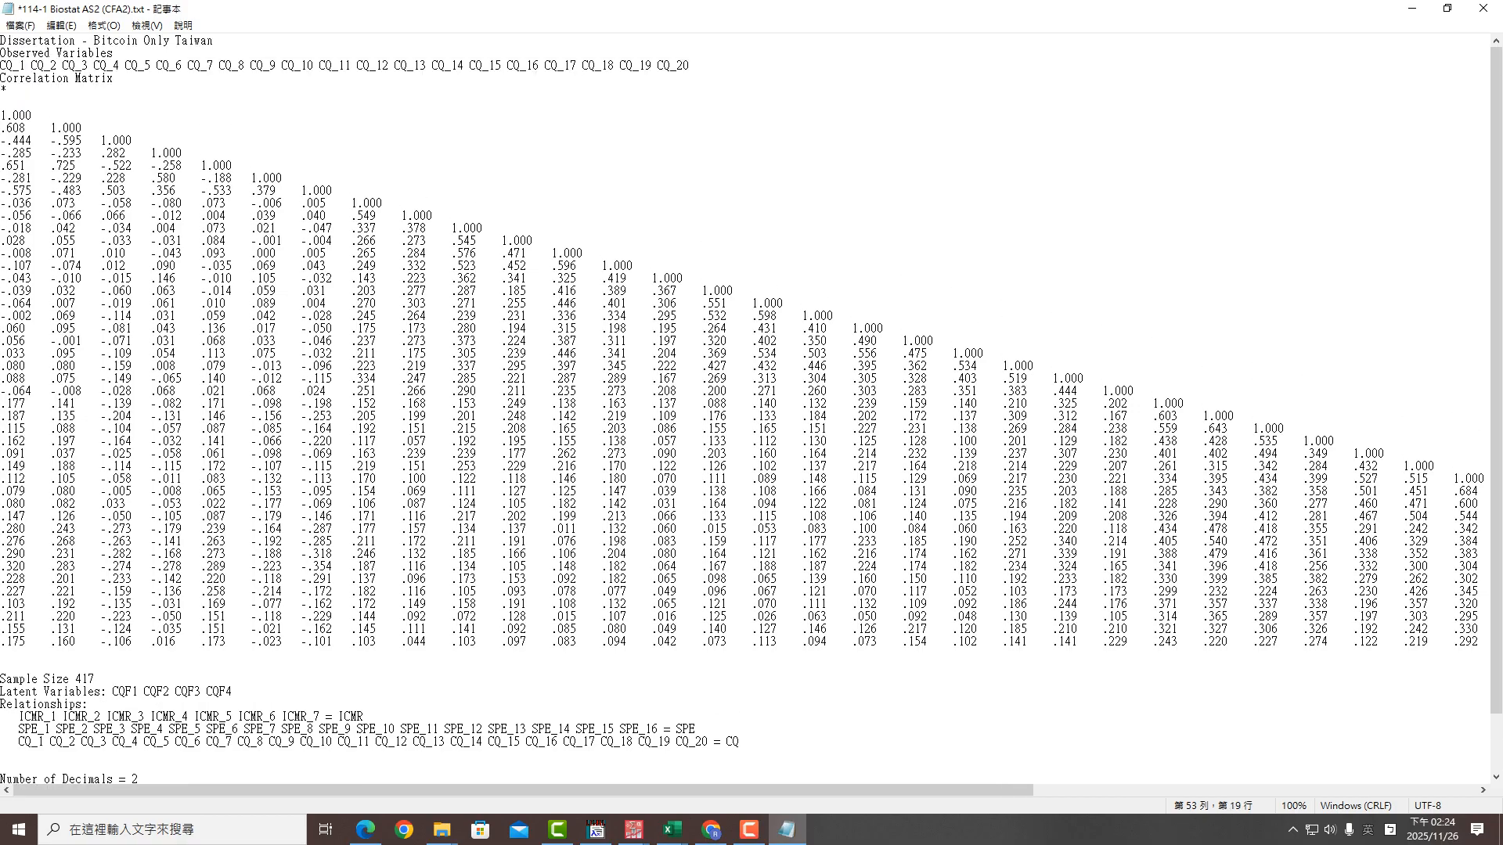
drag(1, 66, 692, 66)
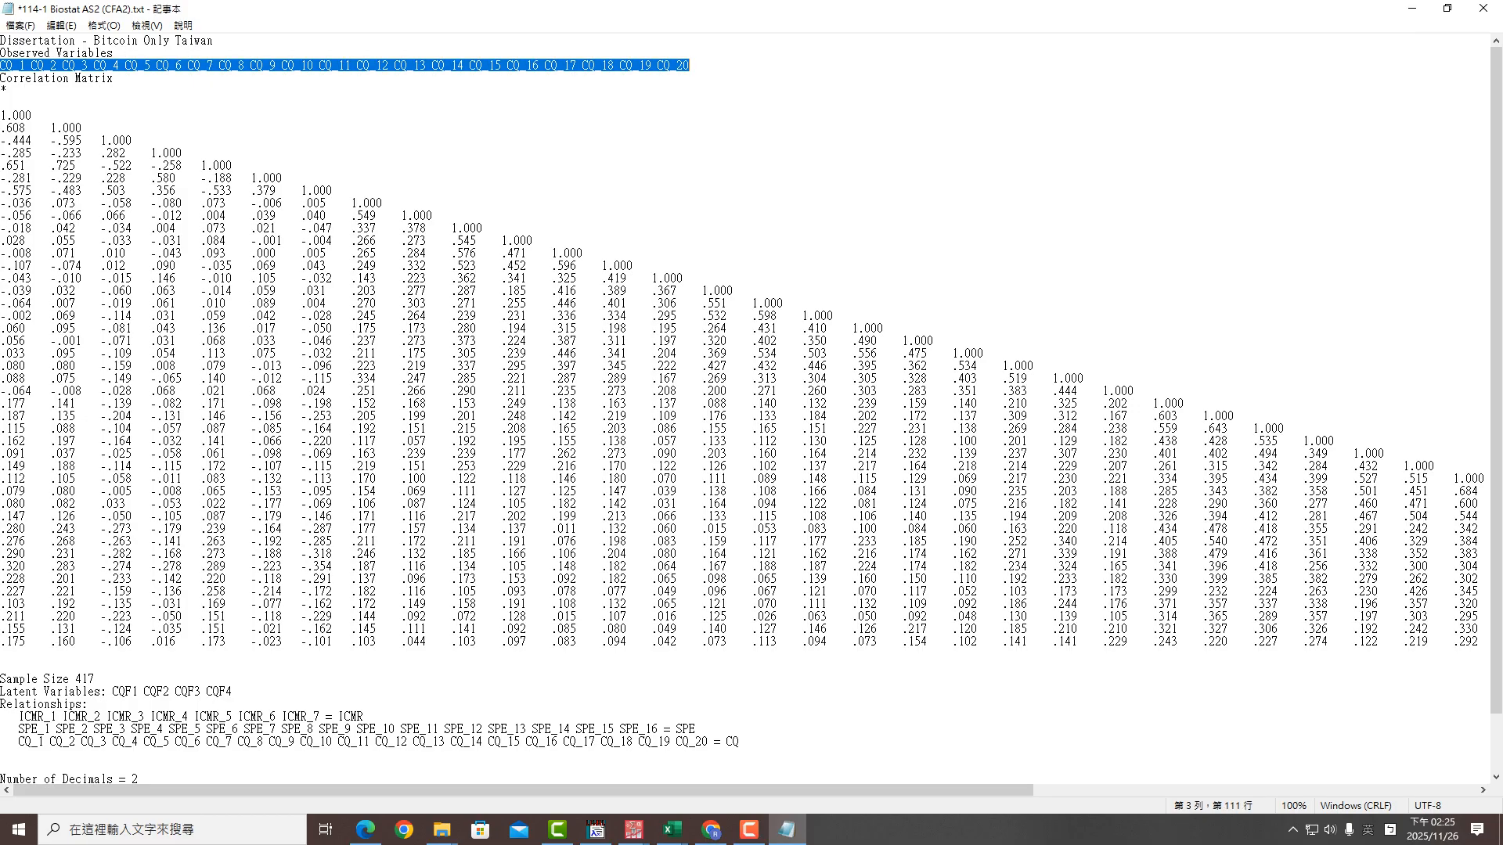
scroll(692, 70, down, 2)
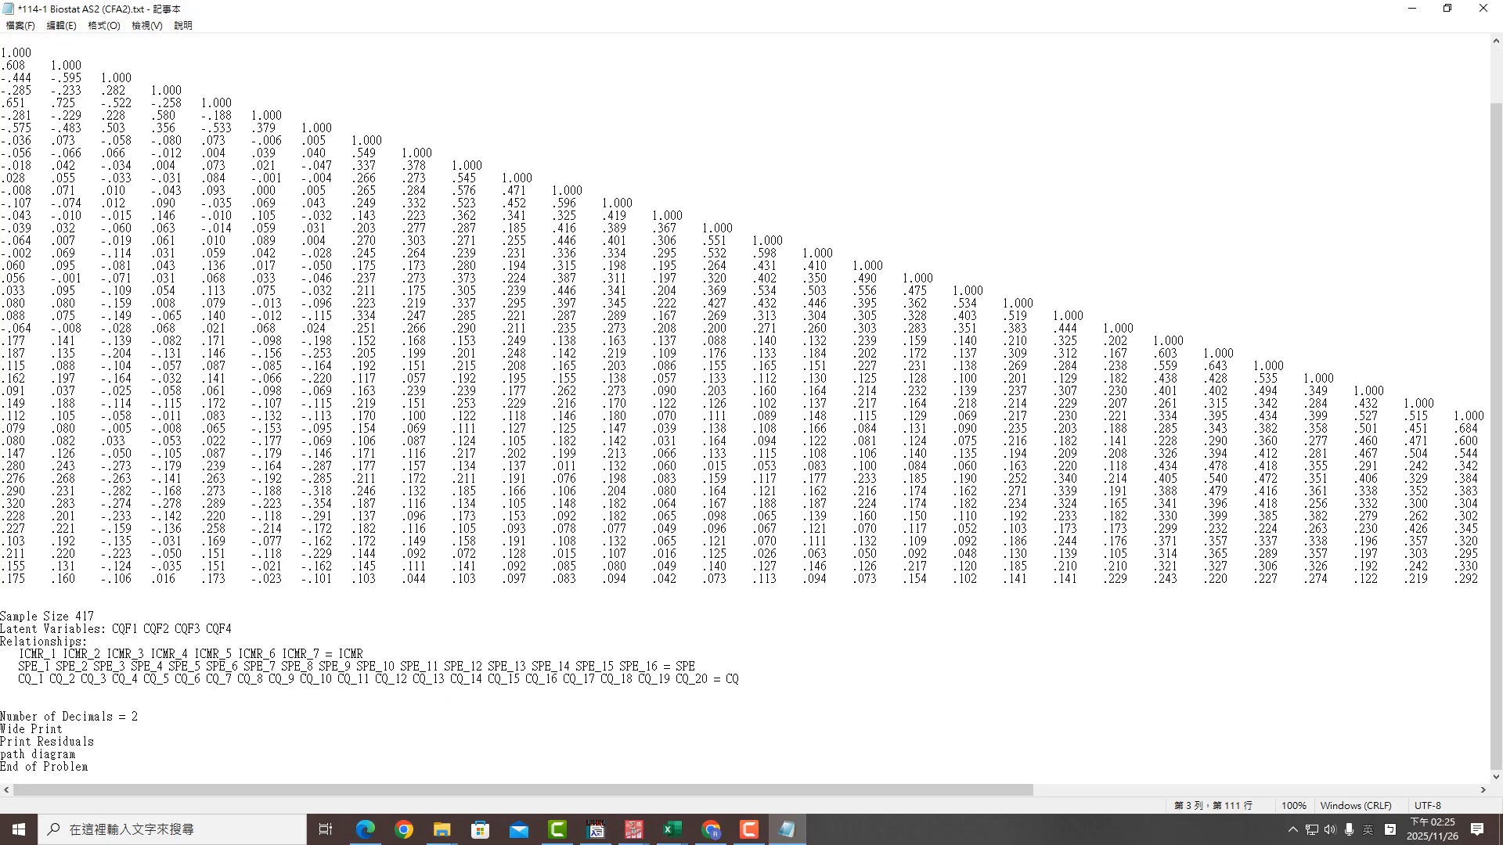
drag(18, 654, 740, 679)
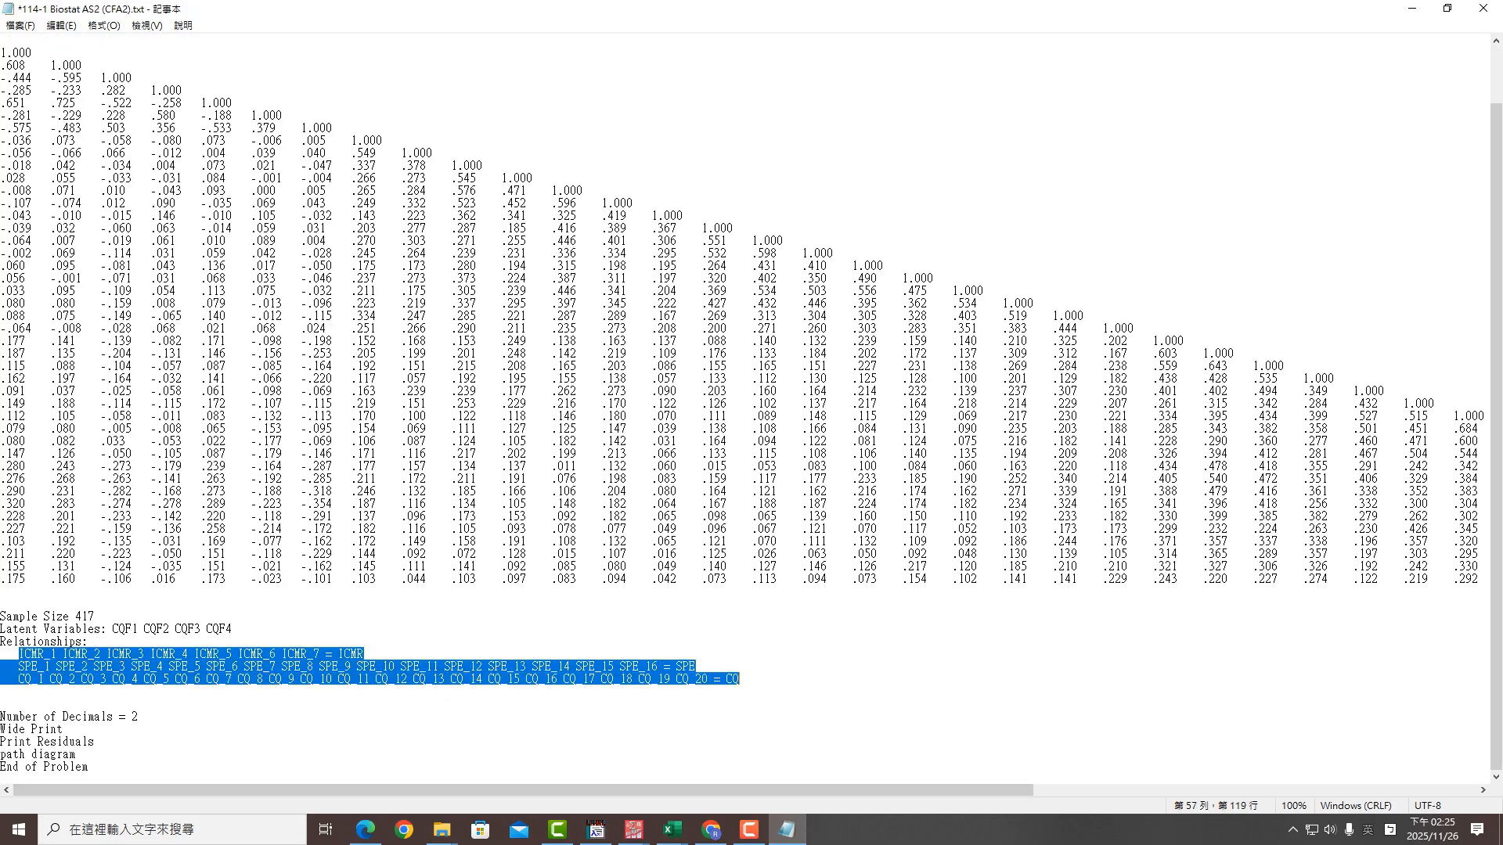
key(ctrl+v)
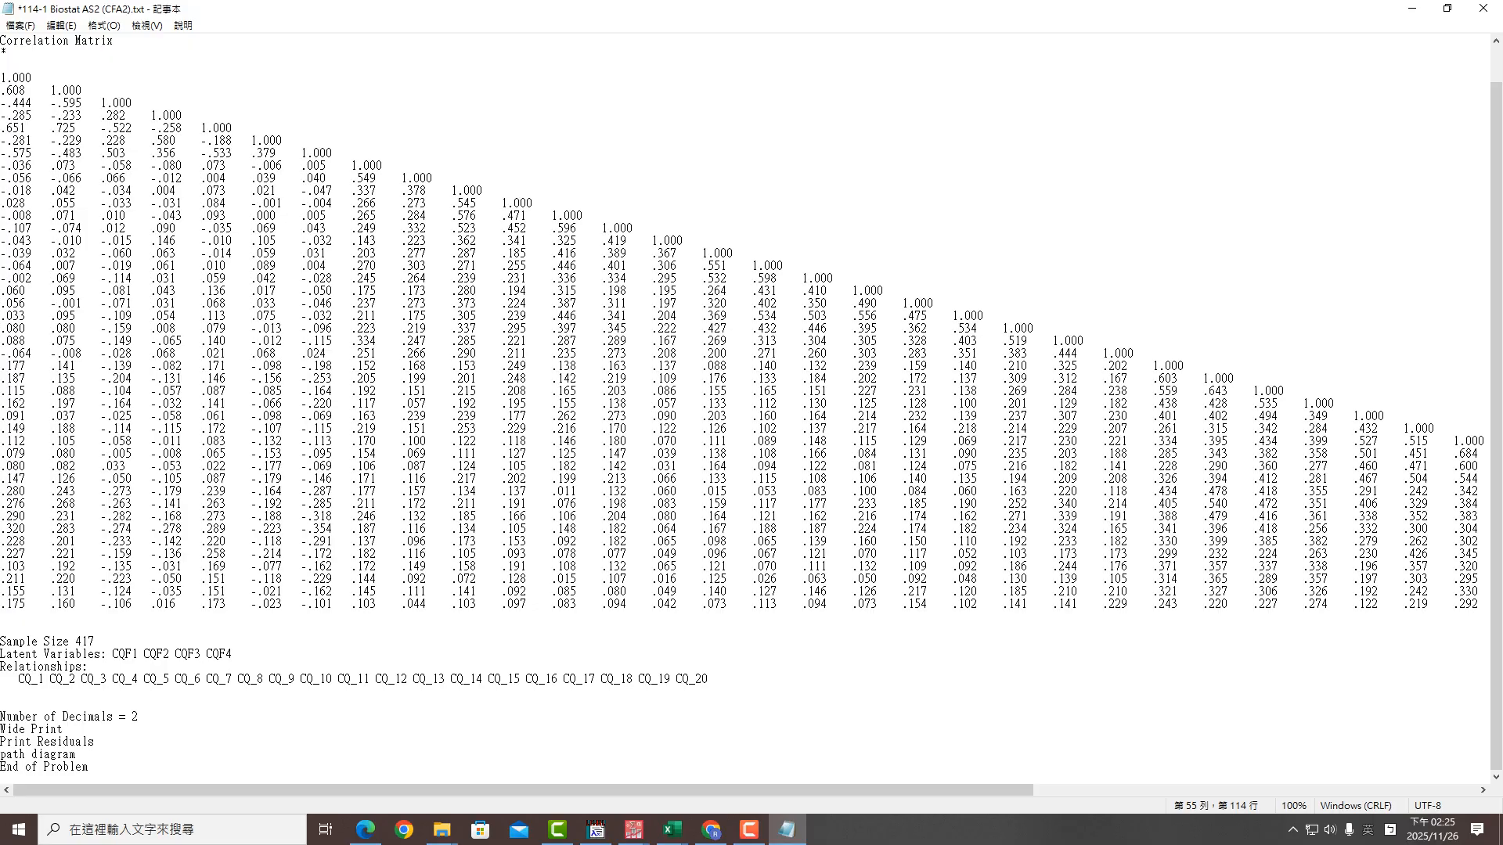
Shrink the syntax window and place it beside the Excel loadings table with the Relationships section in view
click(1447, 7)
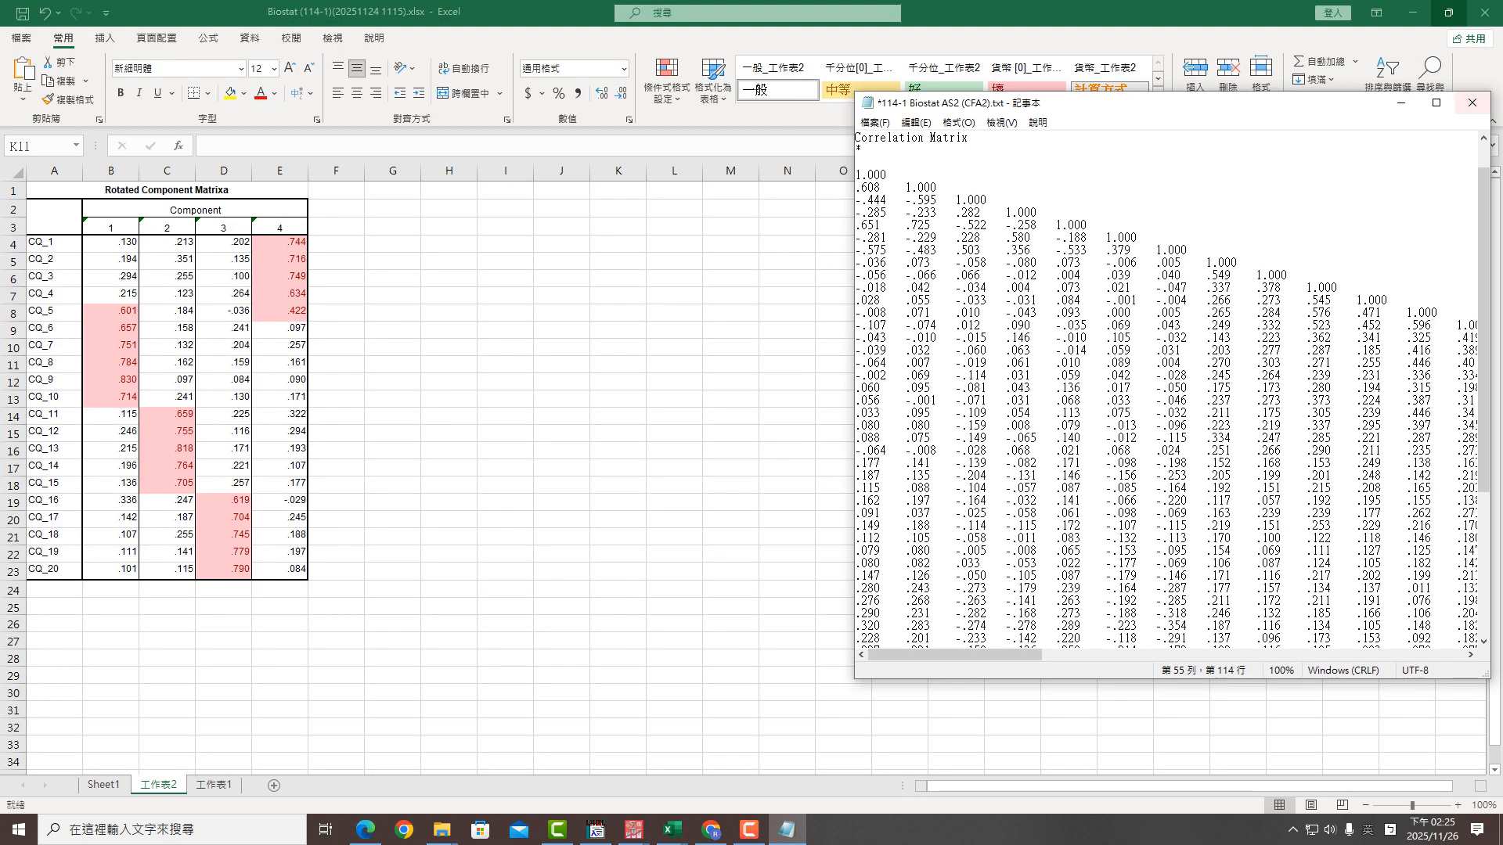
drag(1174, 103, 705, 170)
scroll(699, 454, down, 6)
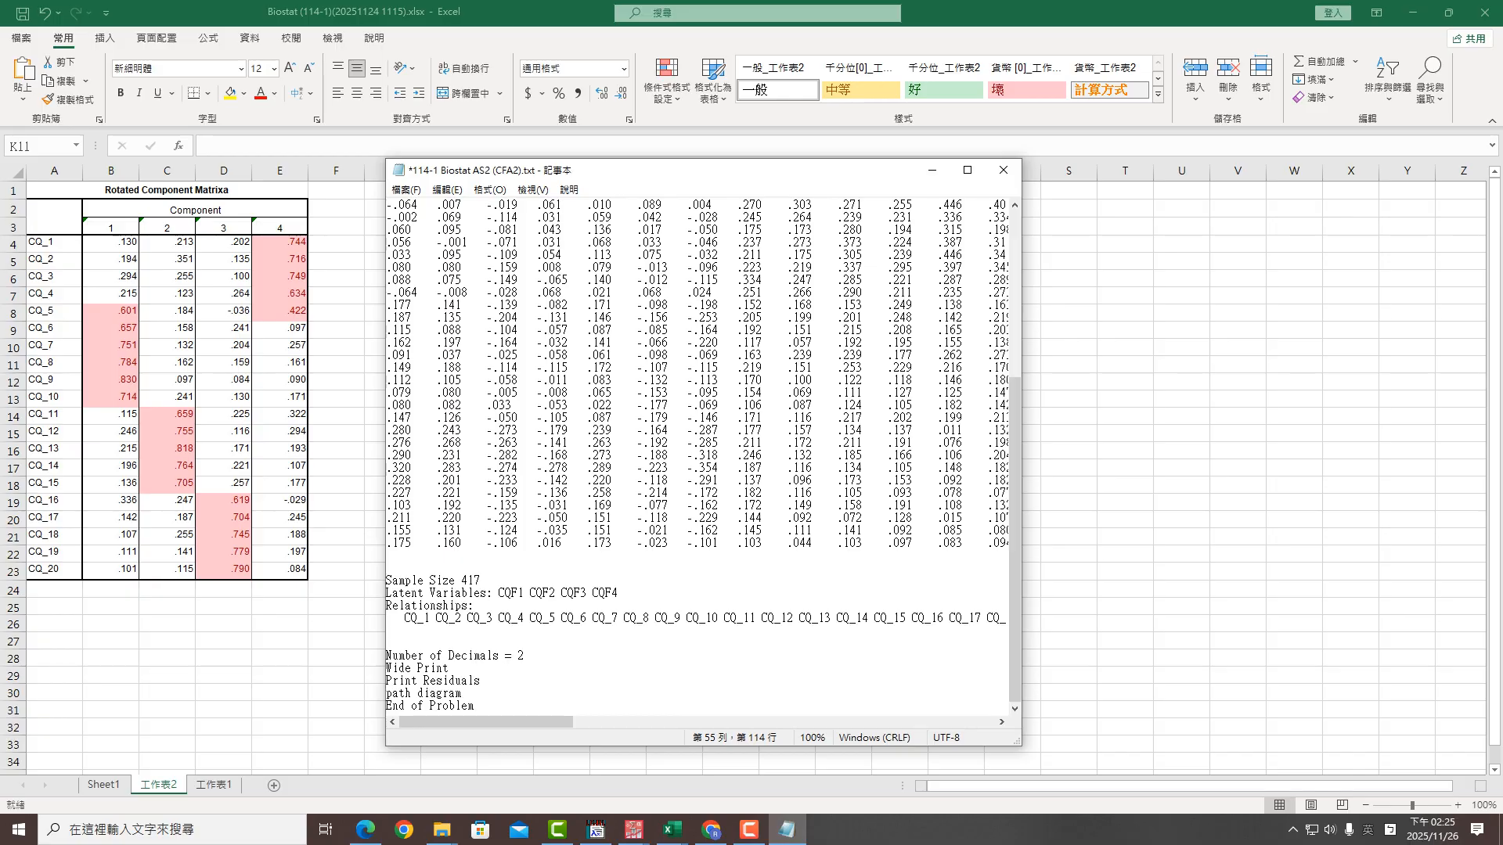
click(531, 618)
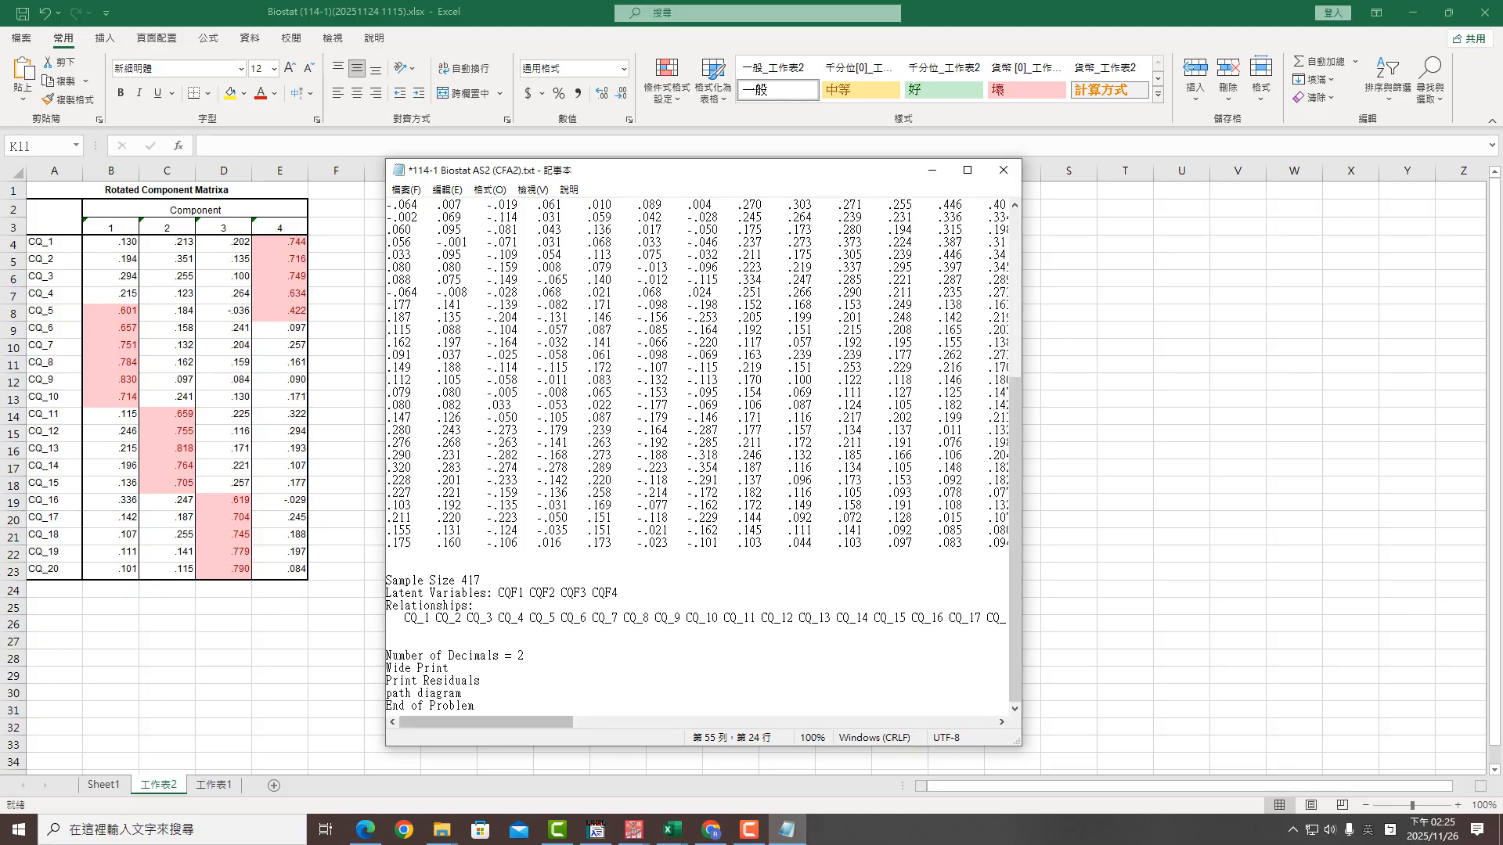
Move CQ_1 CQ_2 CQ_3 CQ_4 to their own line below the other items and remove the extra space before CQ_5
drag(404, 618, 523, 618)
right_click(516, 618)
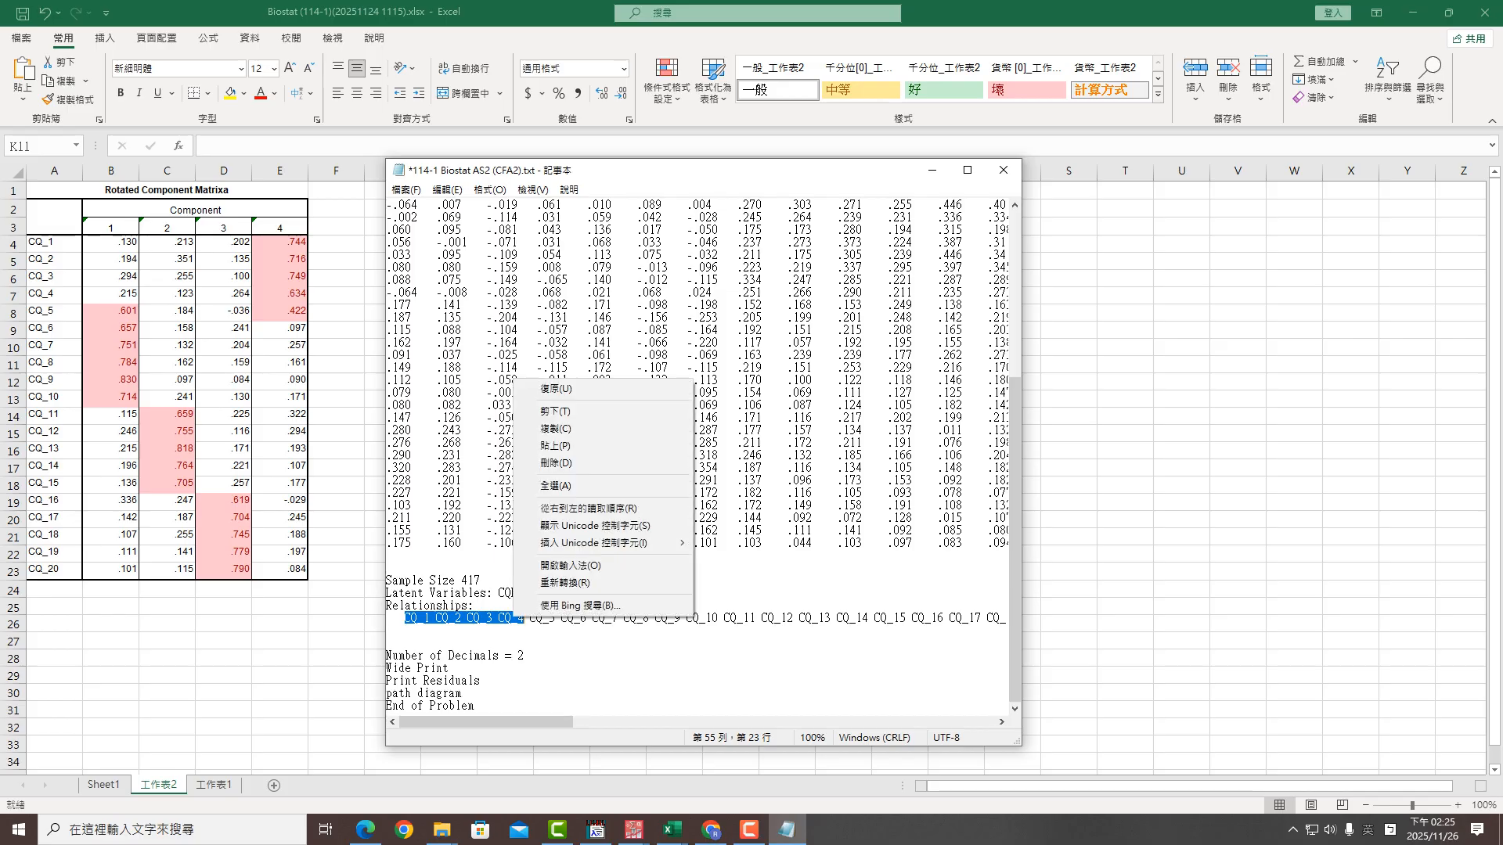
click(563, 411)
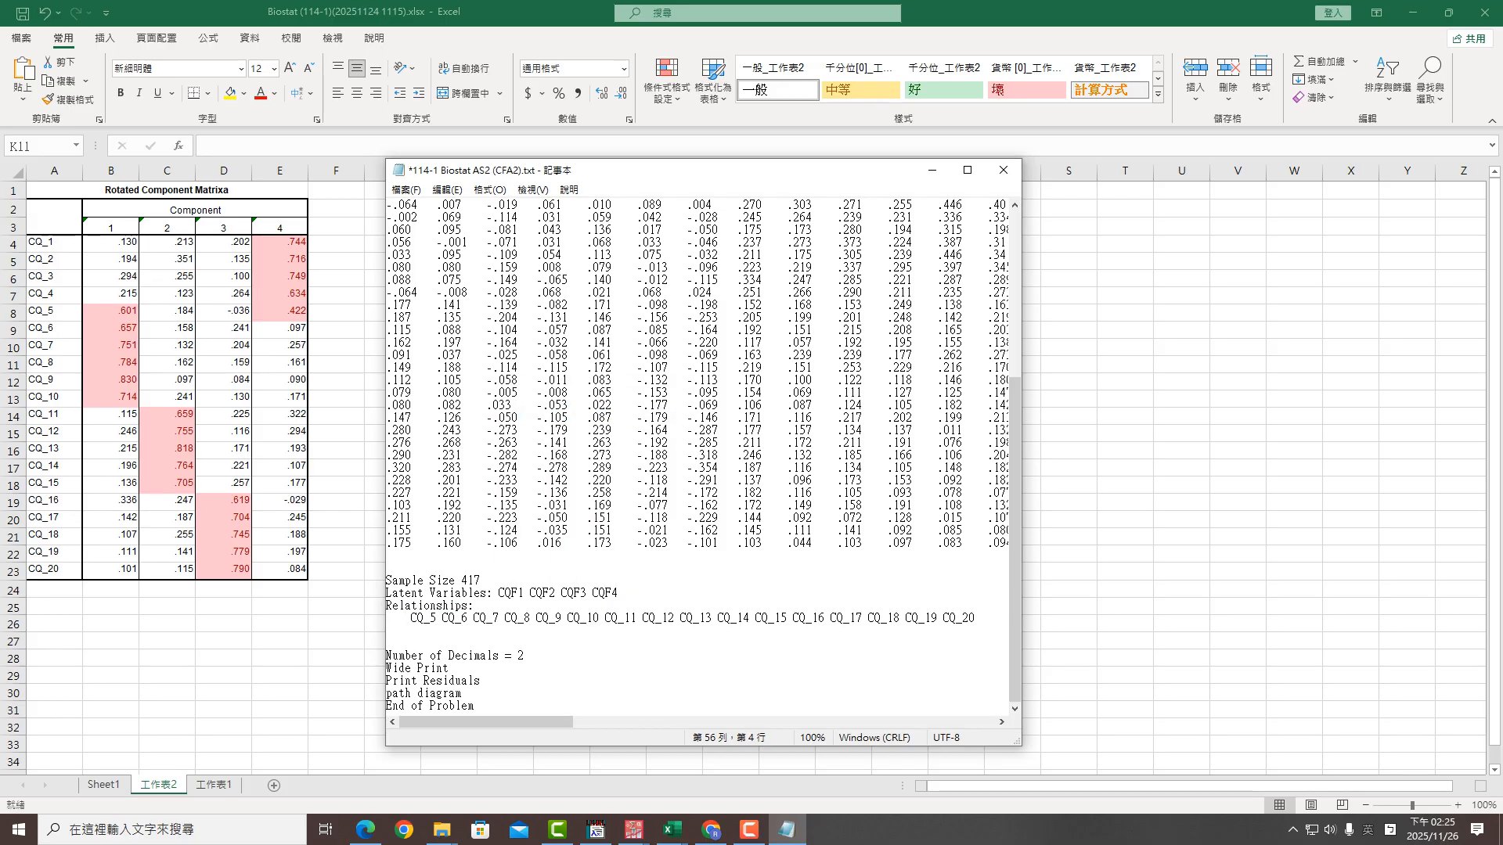
key(ctrl+v)
key(Left)
key(Left)
key(Left)
key(Left)
key(Left)
key(Left)
key(Left)
key(Left)
key(Left)
key(Left)
key(Left)
key(BackSpace)
Complete the CQ_5 to CQ_10 relationship with "= CQF1" and start a new line at CQ_11
key(Right)
key(Right)
key(Right)
key(Right)
key(Right)
key(Right)
key(Right)
key(Right)
key(Right)
key(Right)
key(Right)
key(Right)
key(Right)
key(Right)
key(Right)
key(Right)
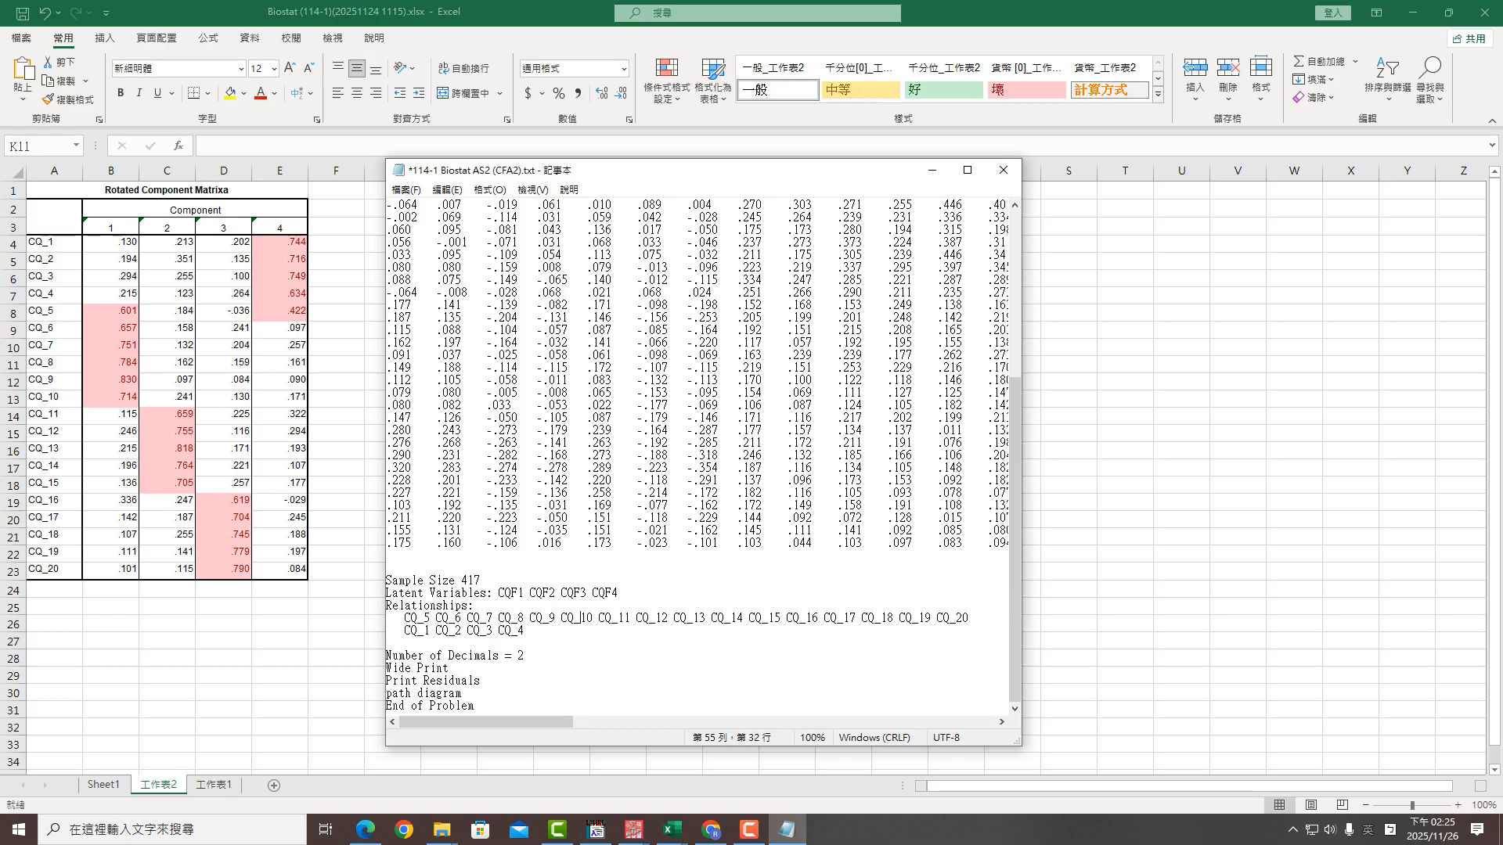
text(= )
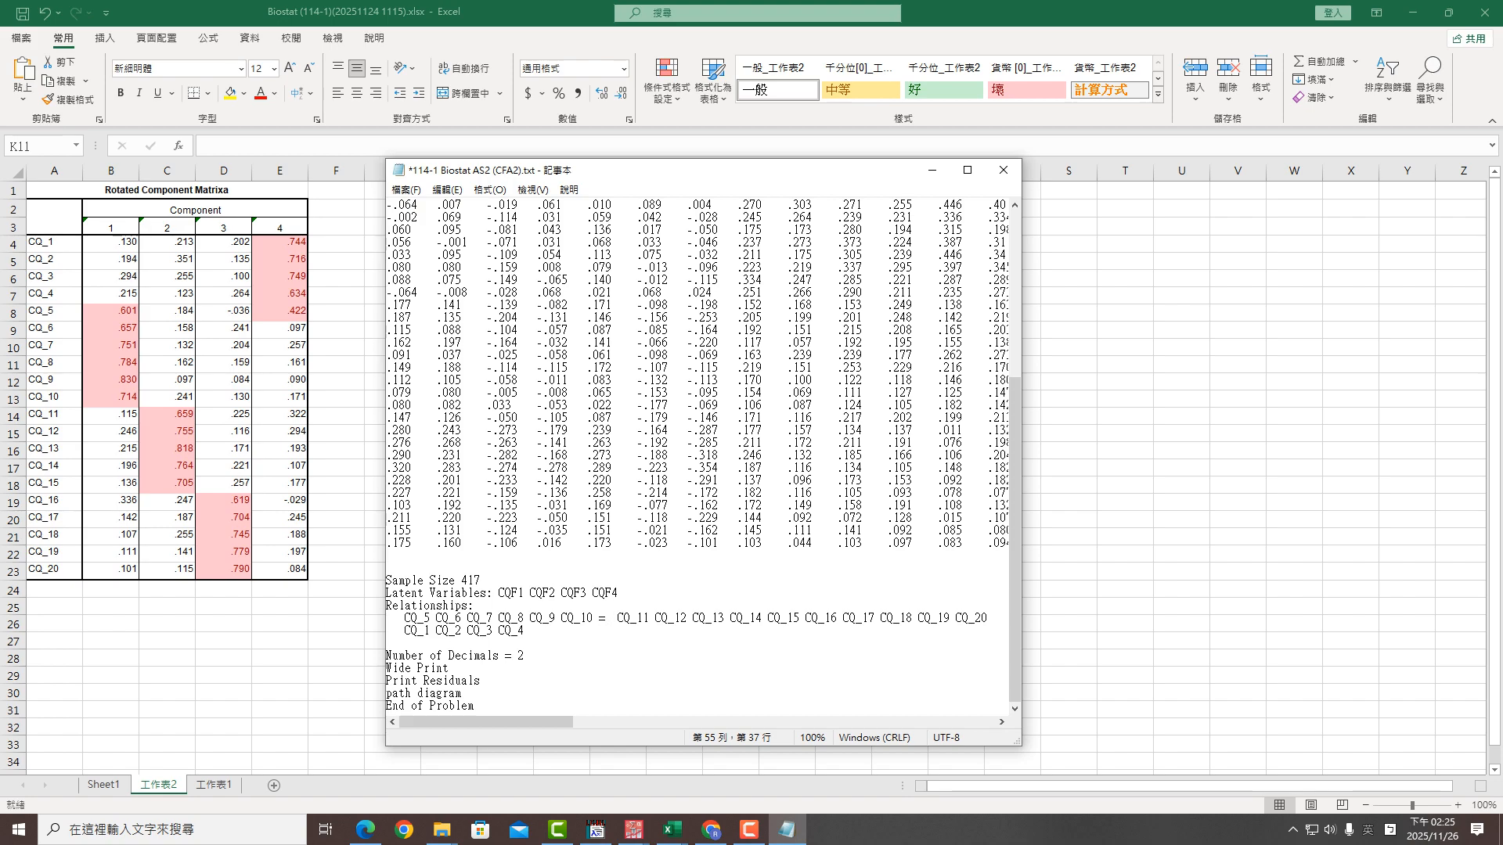
text(CQ)
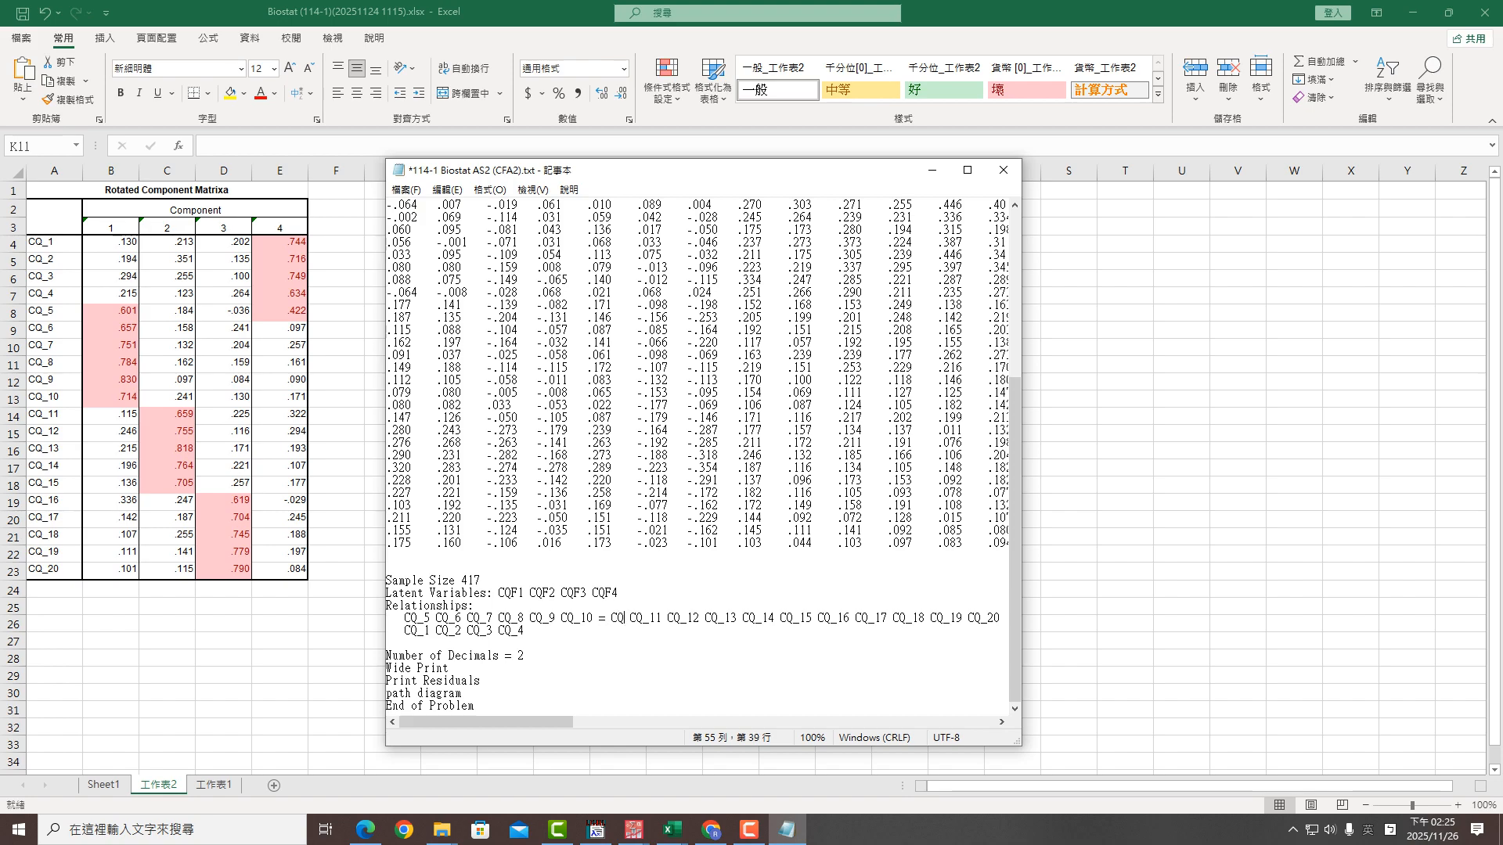
text(F)
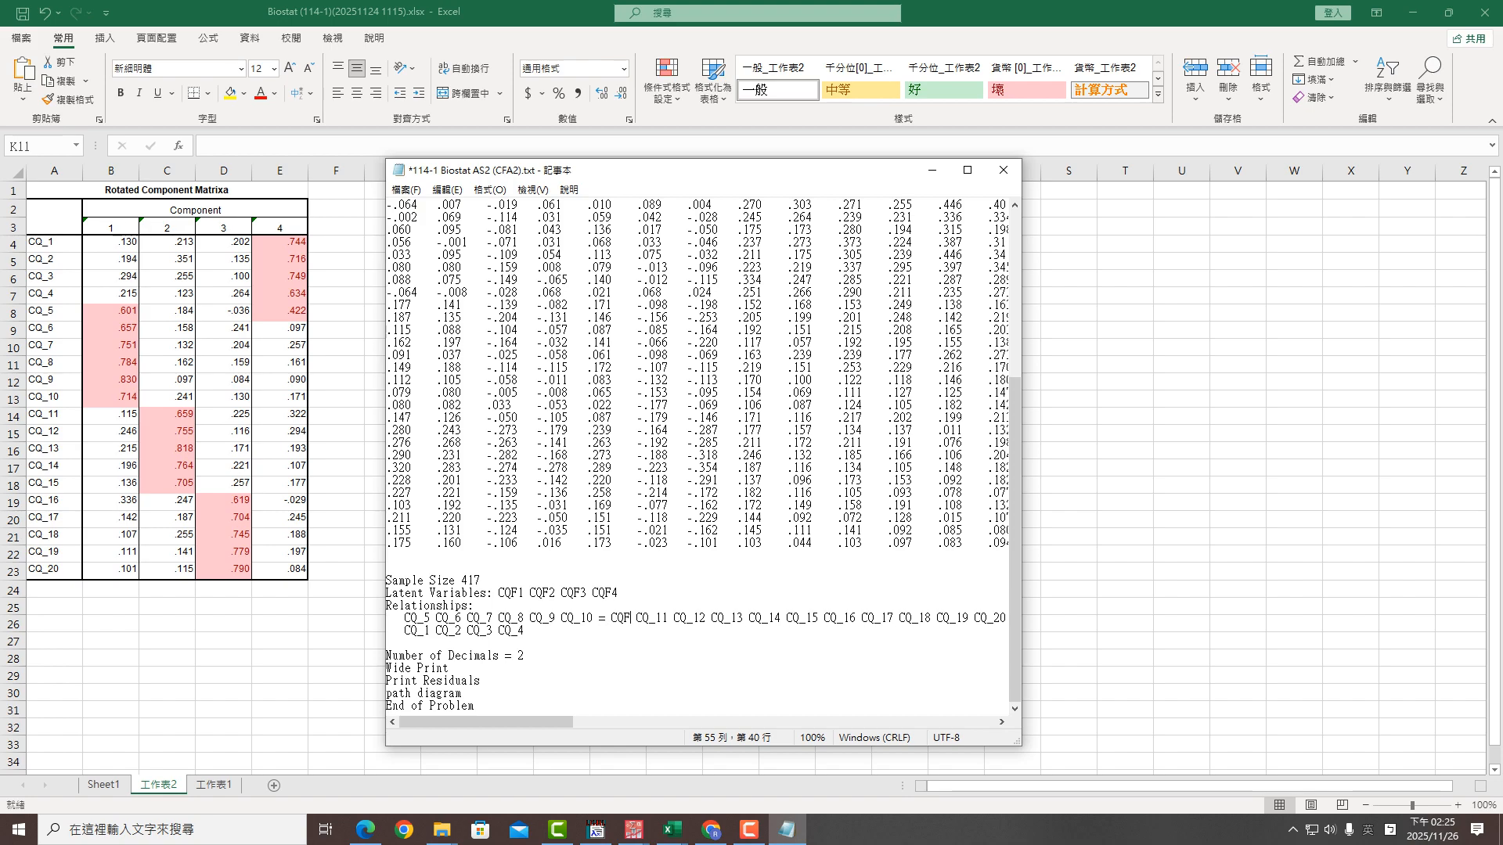
text(1)
key(Return)
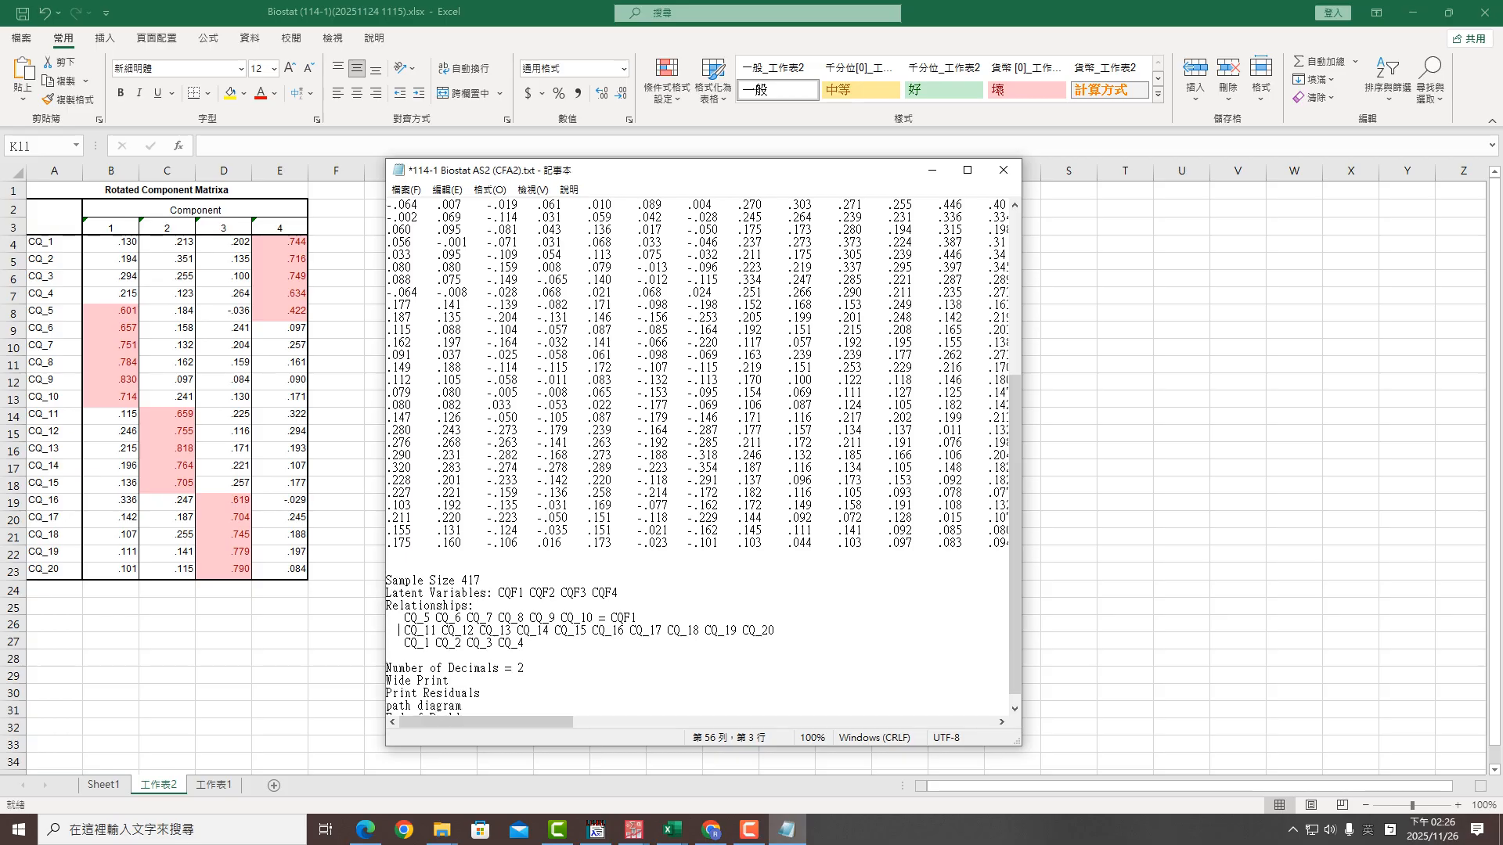
Complete the CQ_11 to CQ_15 relationship with "= CQF2" and start a new line at CQ_16
click(593, 630)
text(= )
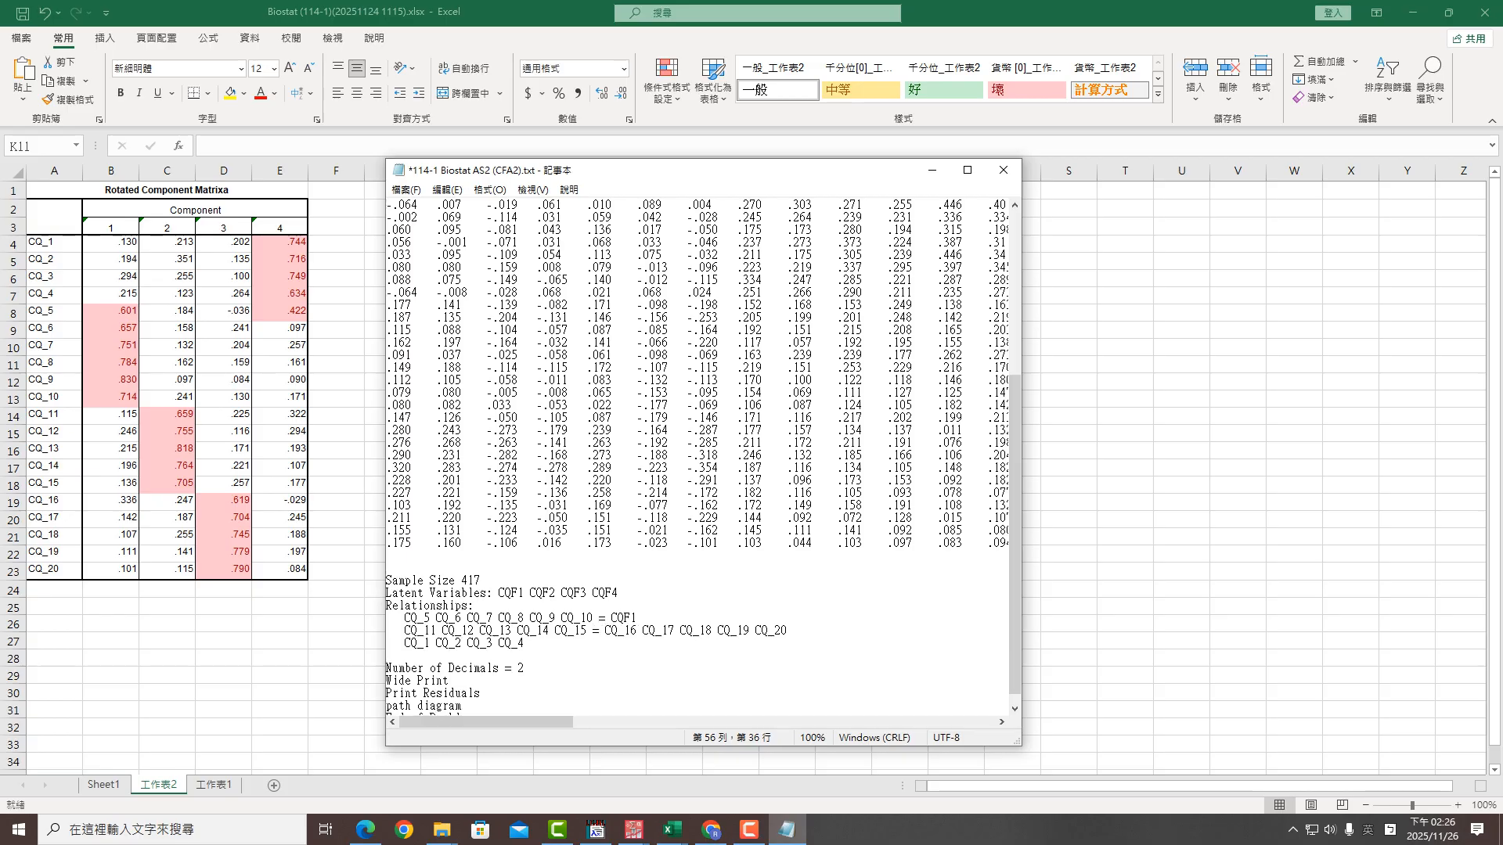
text(CQF)
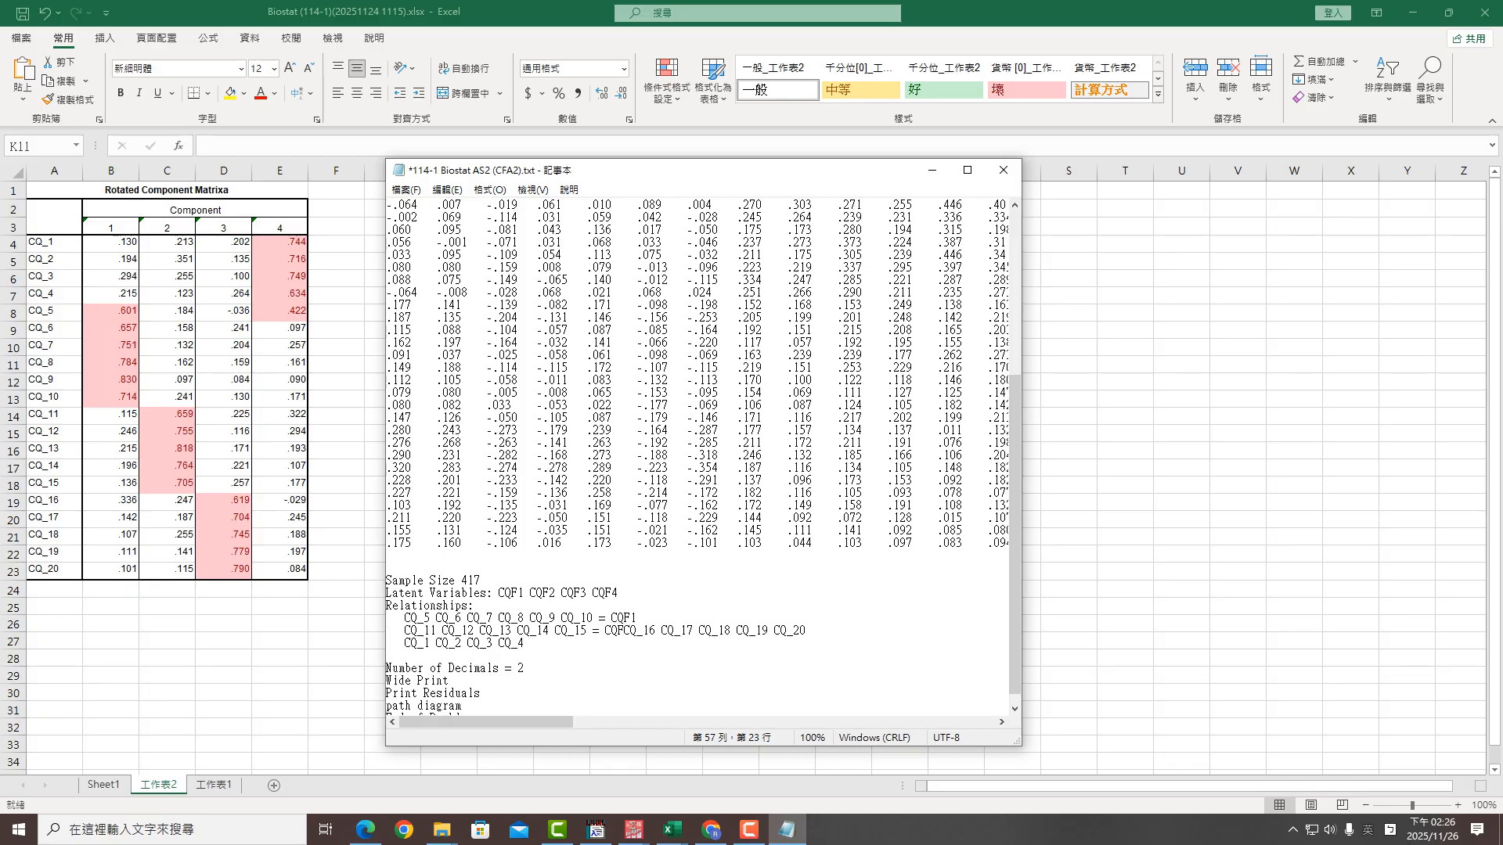
click(624, 631)
text(2)
key(Return)
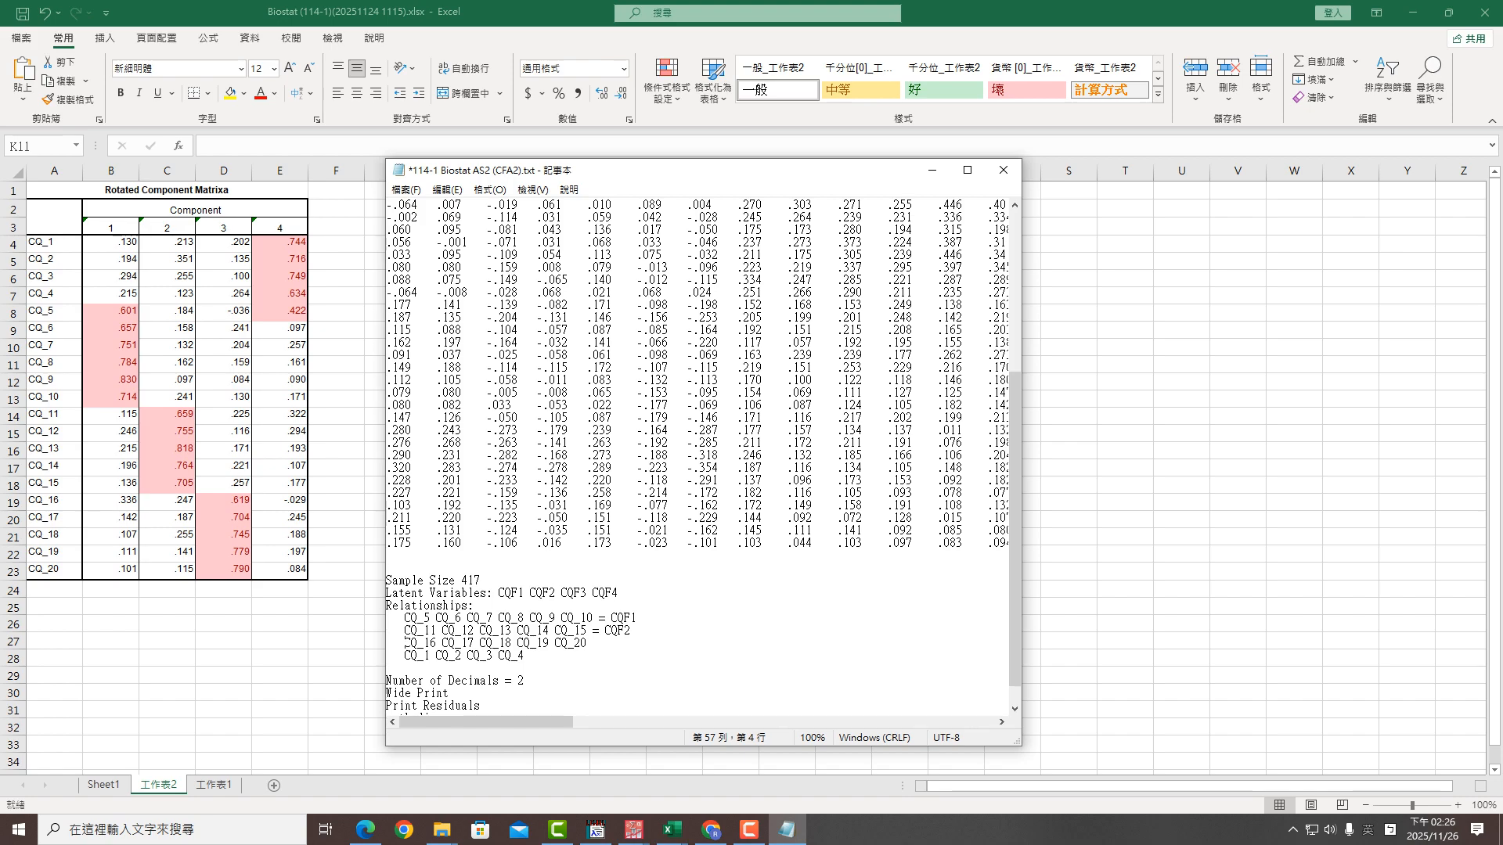
Complete the CQ_16 to CQ_20 relationship with "= CQF3"
key(Right)
key(Right)
key(Right)
key(Right)
key(Right)
key(Right)
key(Right)
key(Right)
key(Right)
key(Right)
key(Right)
key(Right)
key(Right)
key(Right)
key(Right)
key(Right)
key(Right)
key(Right)
key(Right)
key(Right)
key(BackSpace)
key(BackSpace)
text(= CQF3)
Complete the CQ_1 to CQ_4 relationship with "= CQF4"
key(Down)
text(+)
key(BackSpace)
text(= CQF4)
scroll(703, 458, down, 1)
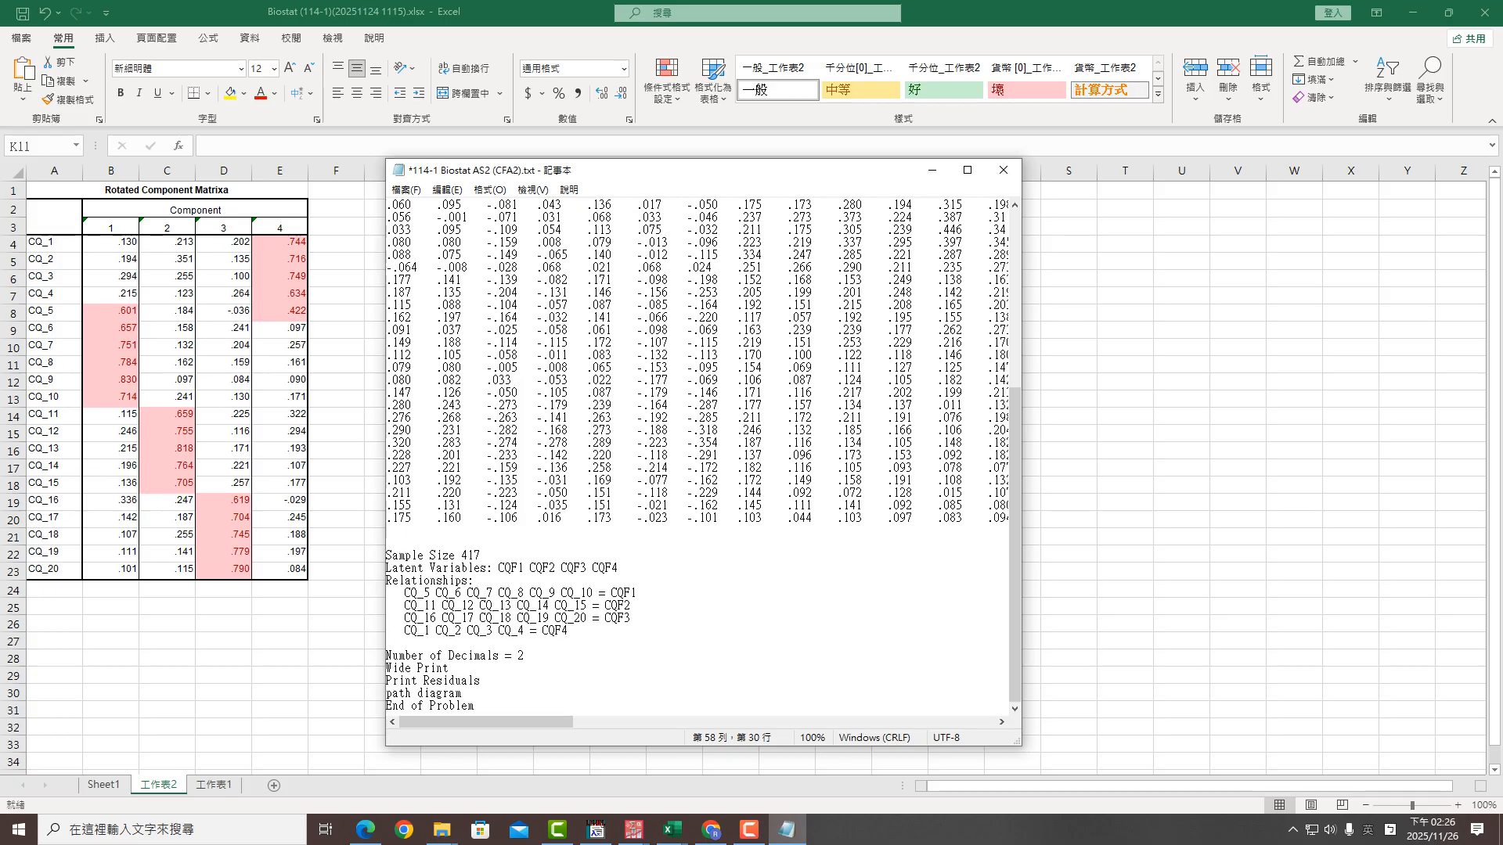
Save the syntax over the existing 114-1 Biostat AS2 (CFA2).txt and maximize its window
scroll(703, 458, up, 8)
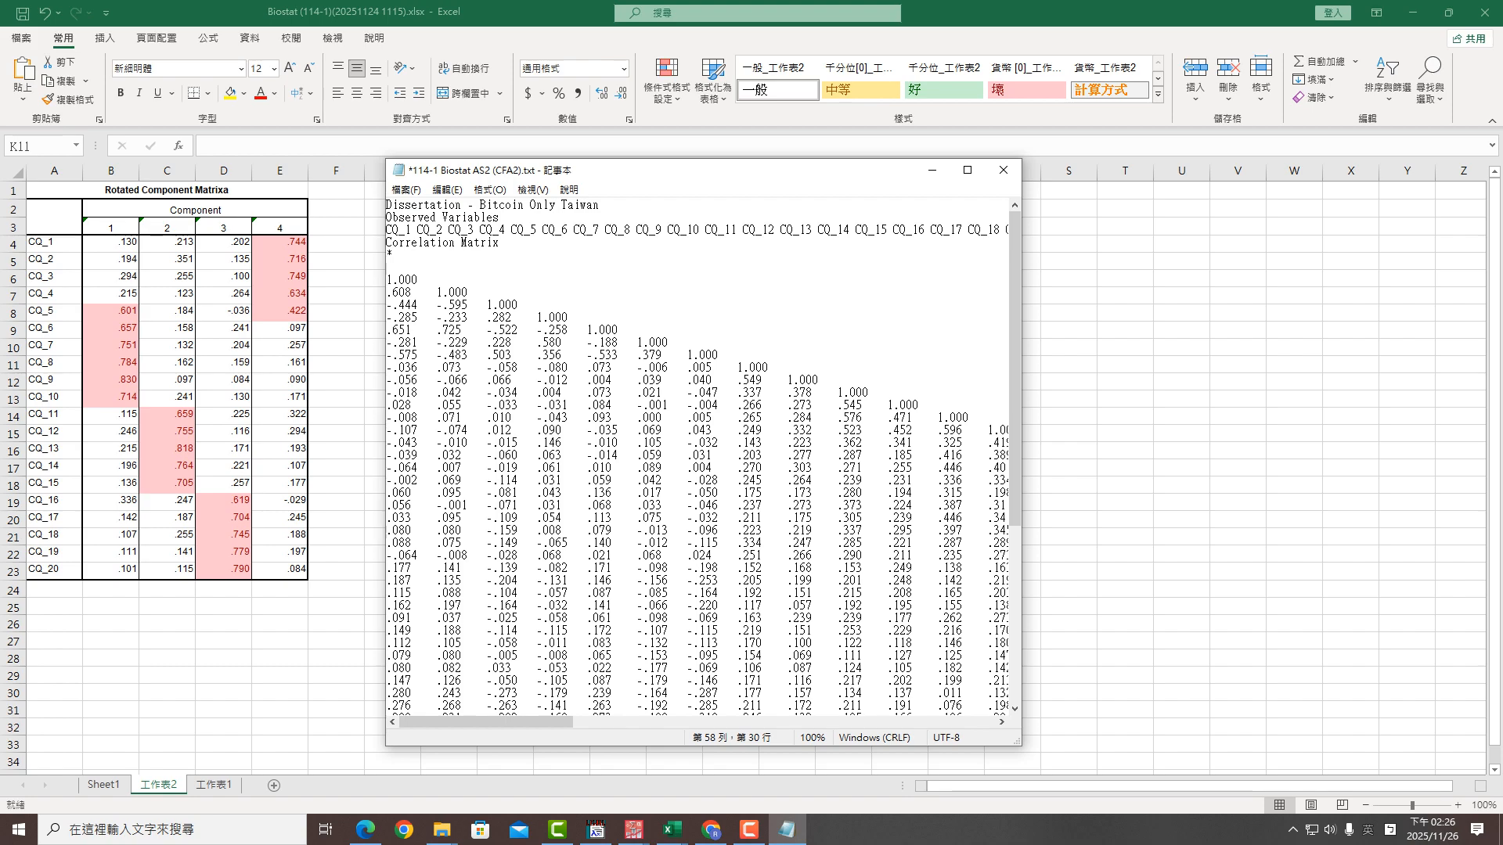
click(407, 191)
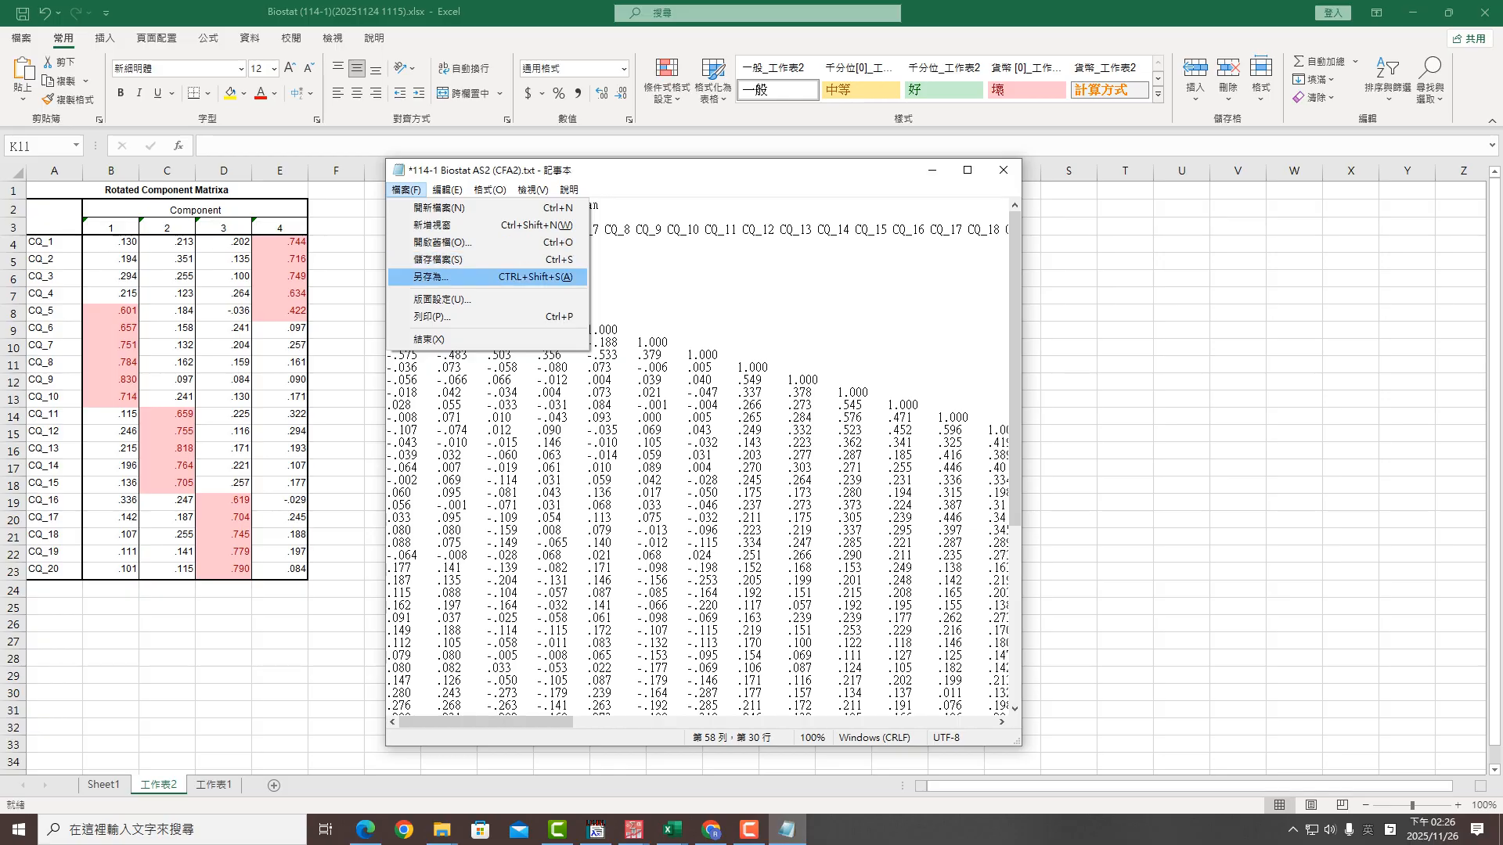
click(431, 277)
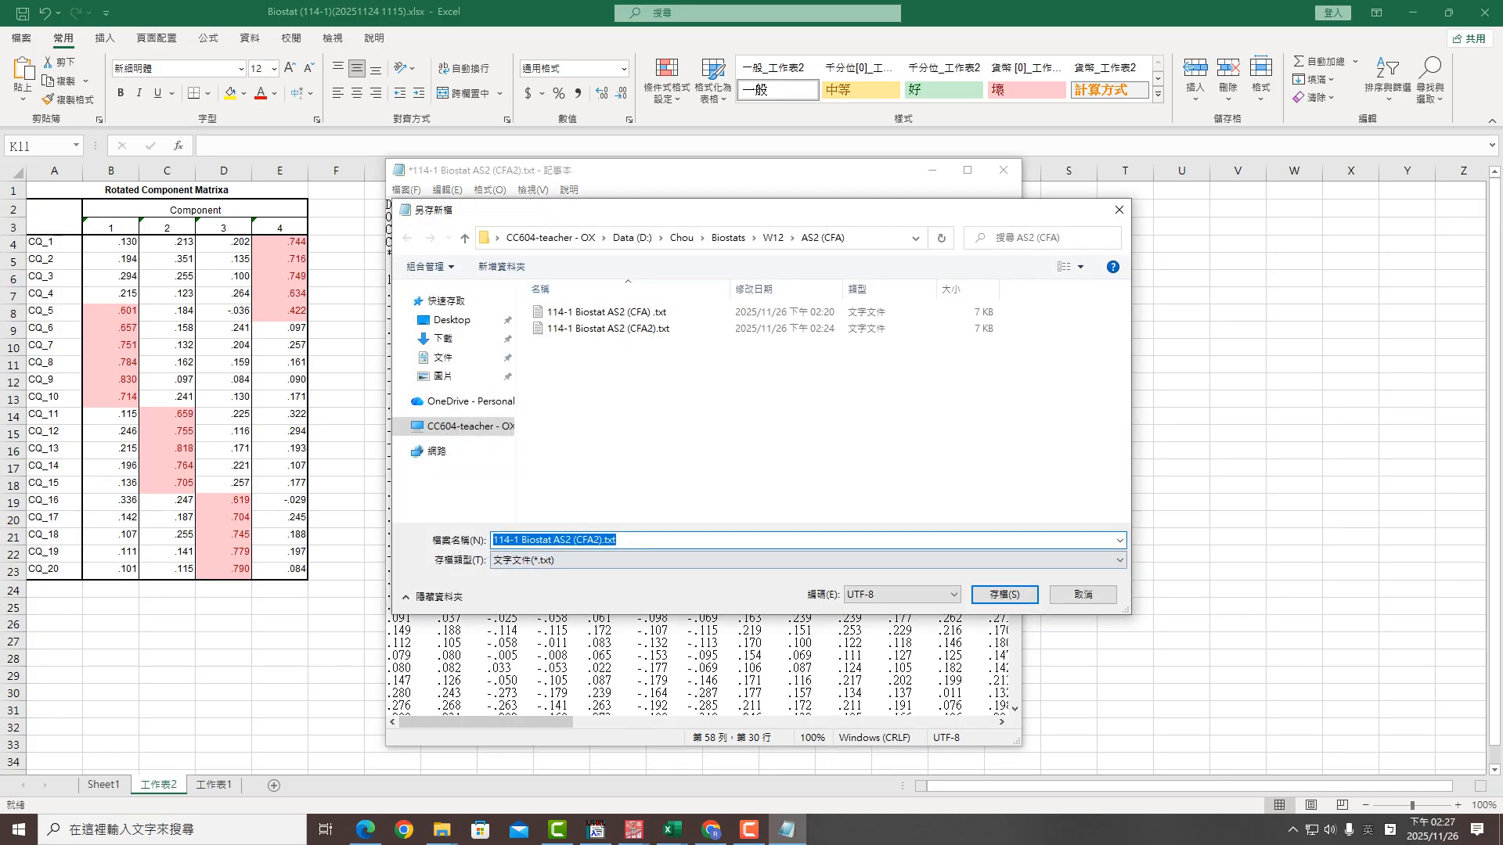
click(1005, 595)
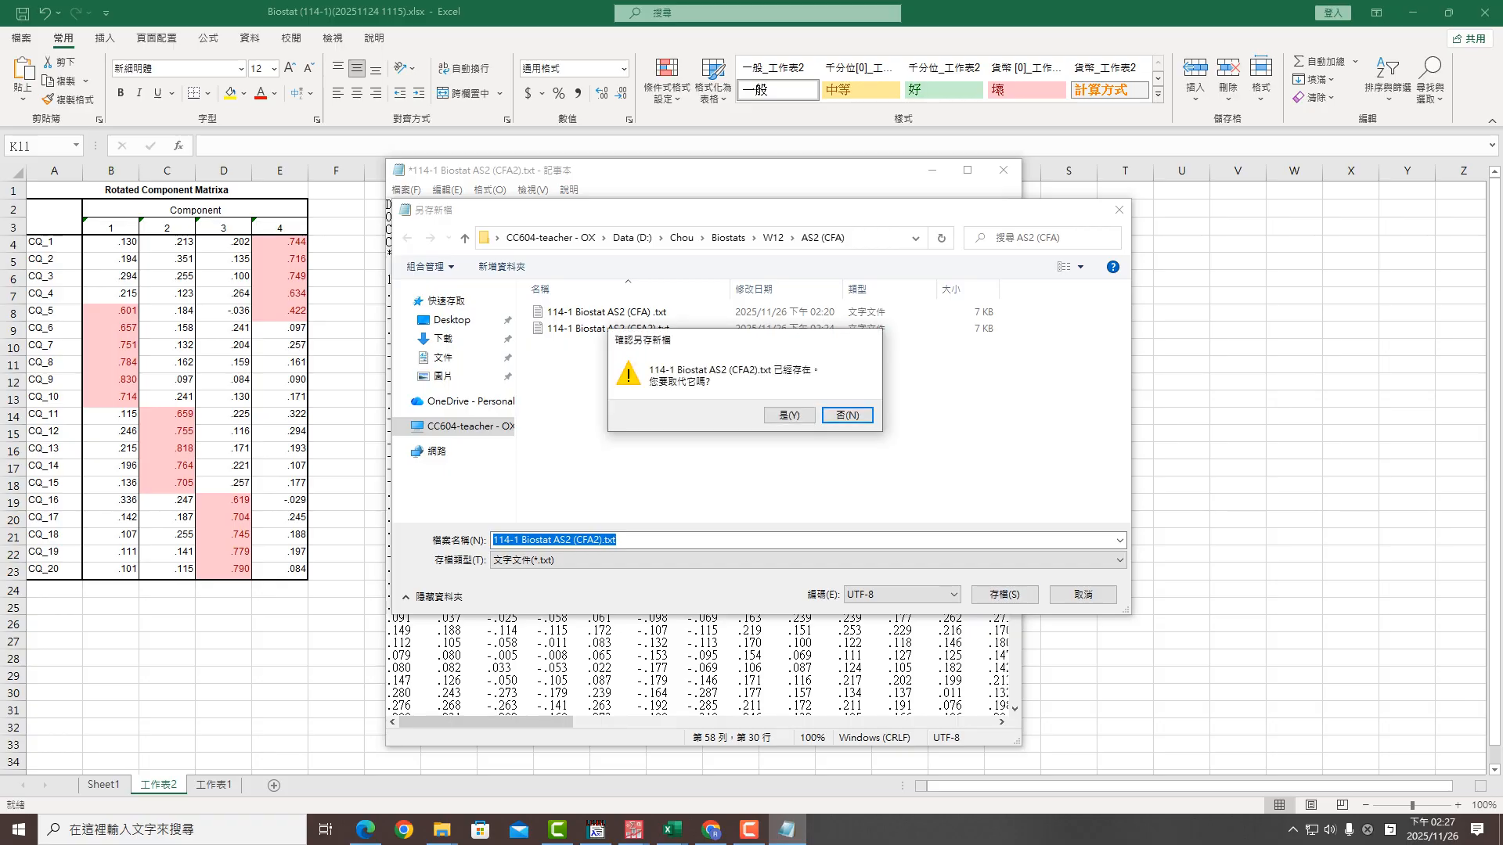
click(789, 415)
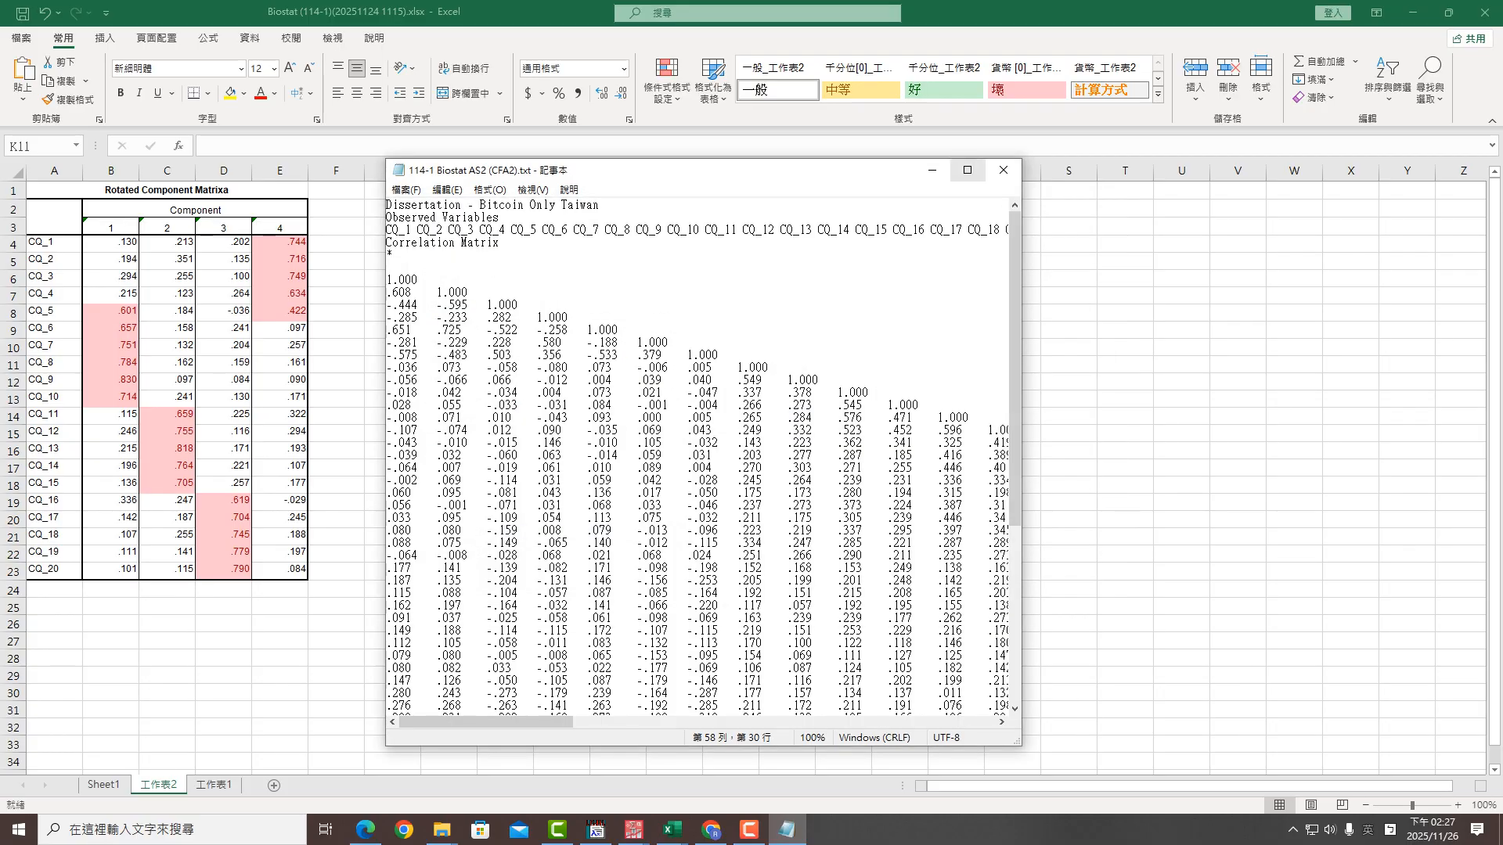
click(968, 170)
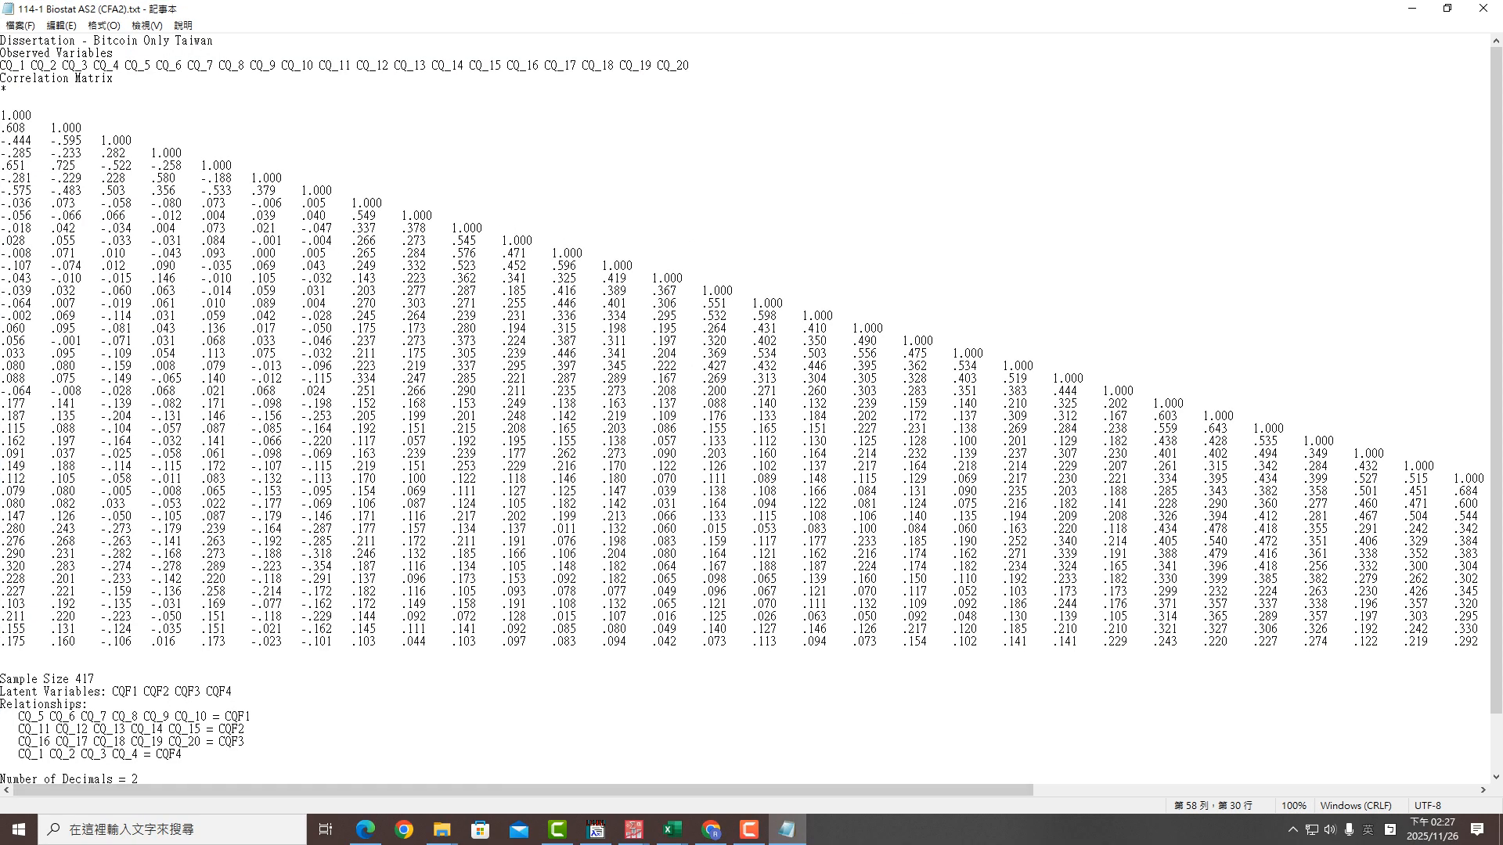
Switch to LISREL and close the earlier CFA path diagram without saving, along with its output and syntax windows
click(596, 829)
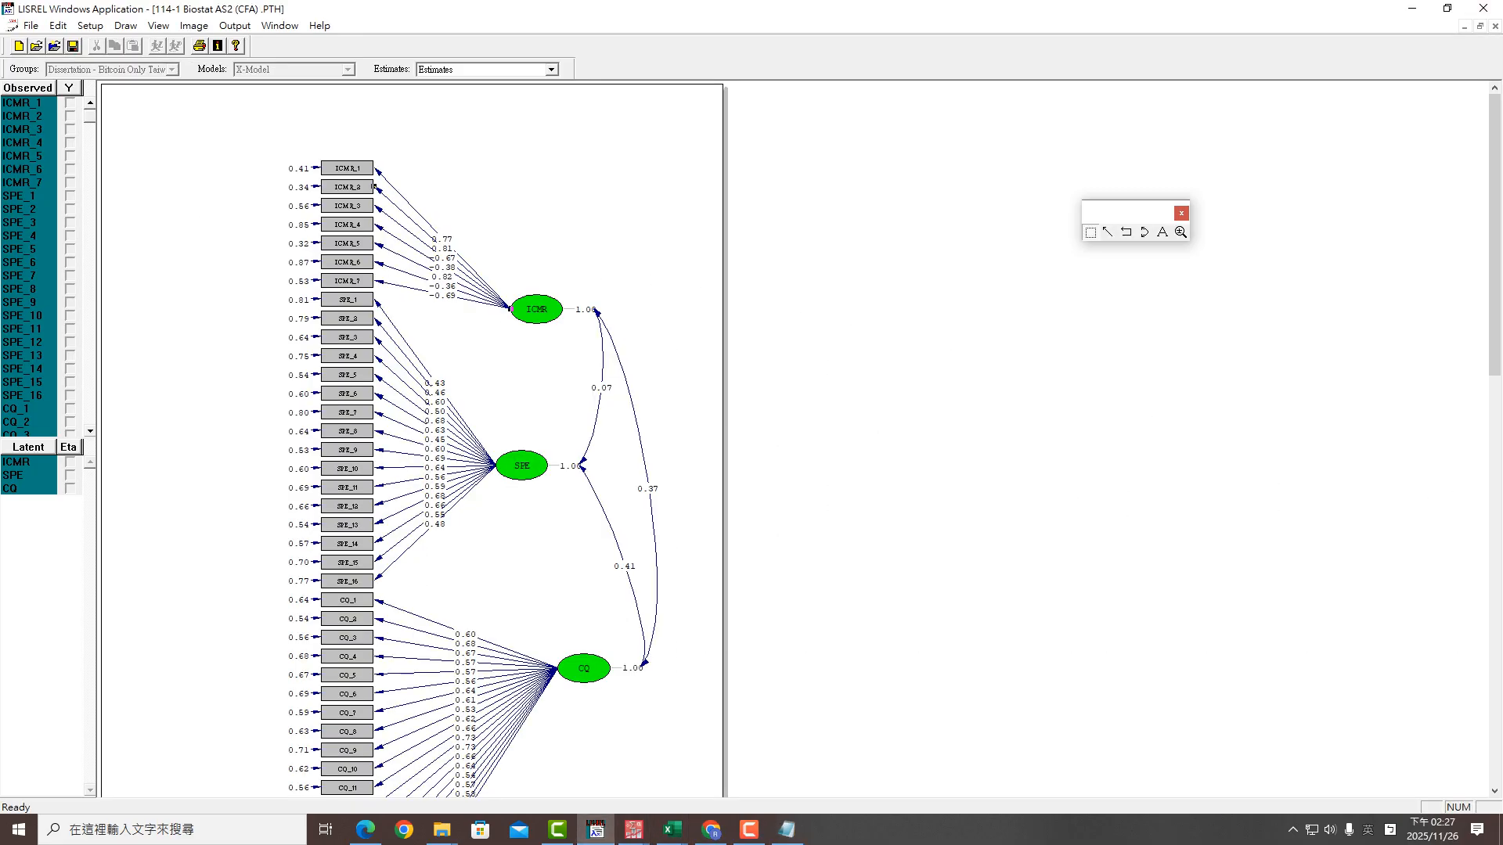
click(1495, 26)
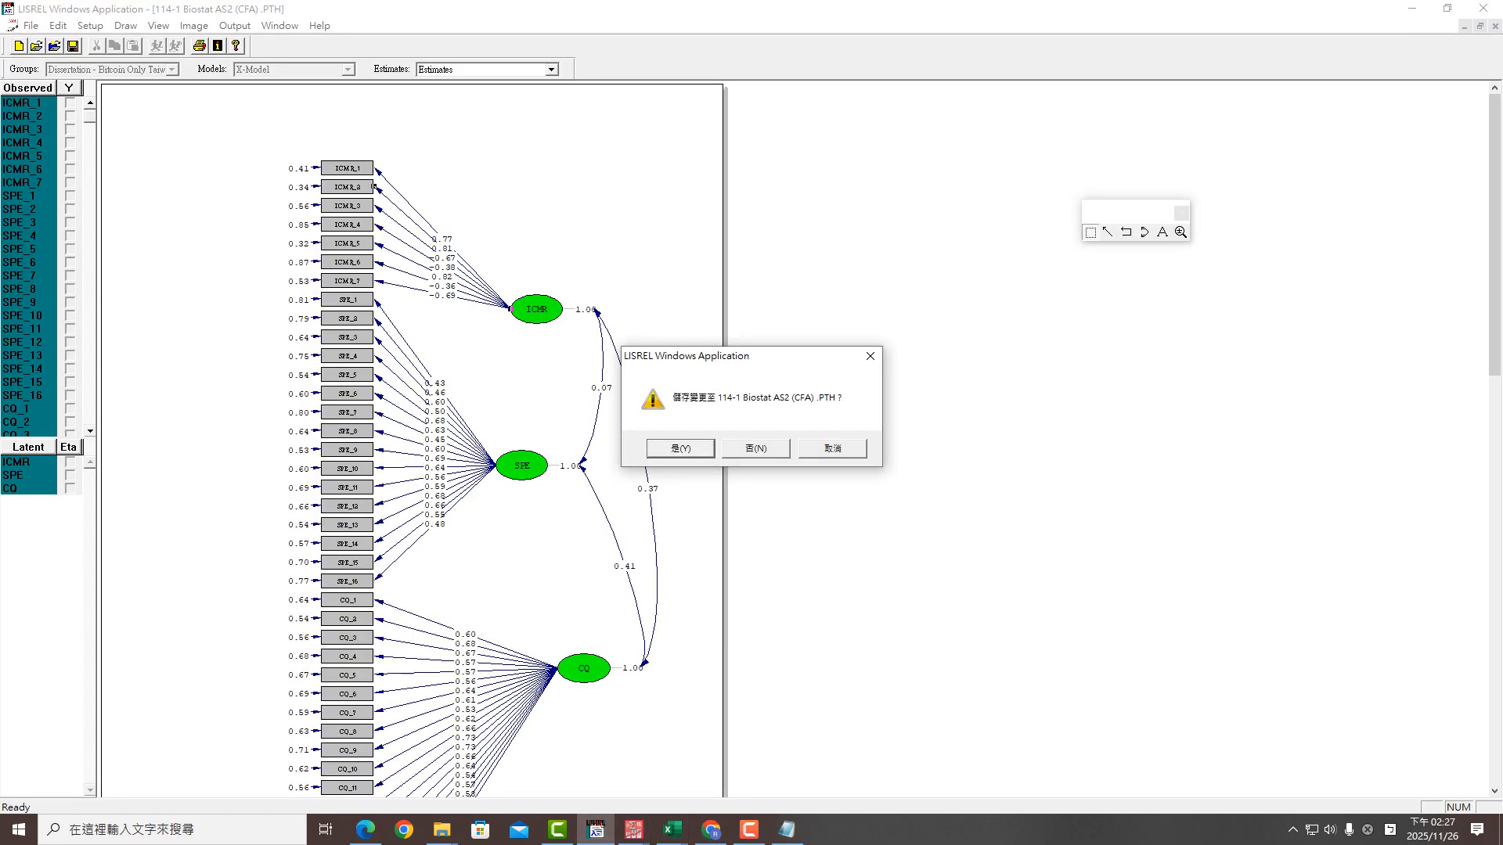
click(755, 448)
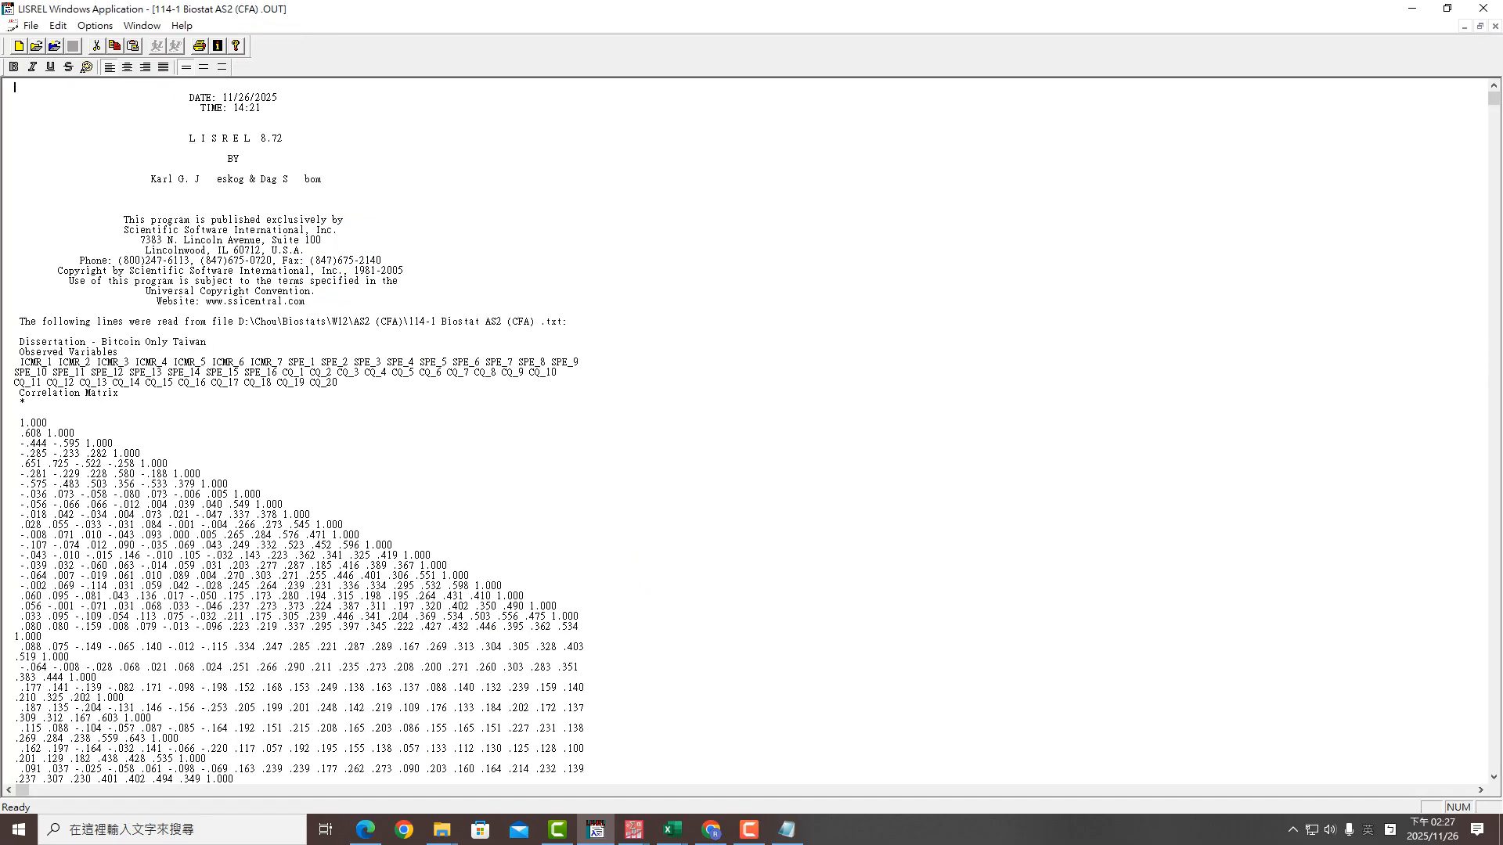
click(1495, 25)
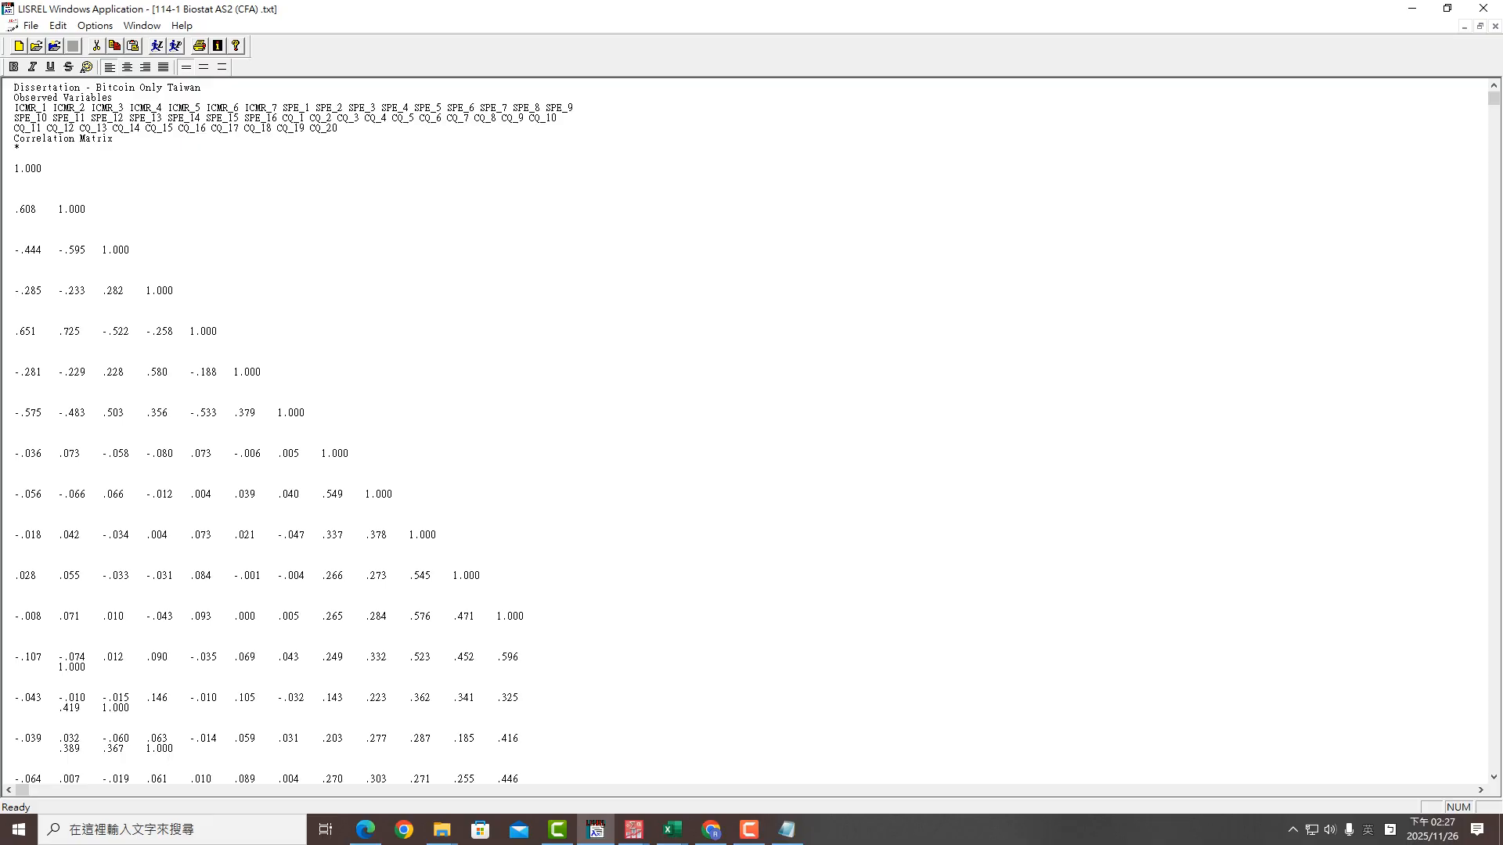
click(1495, 26)
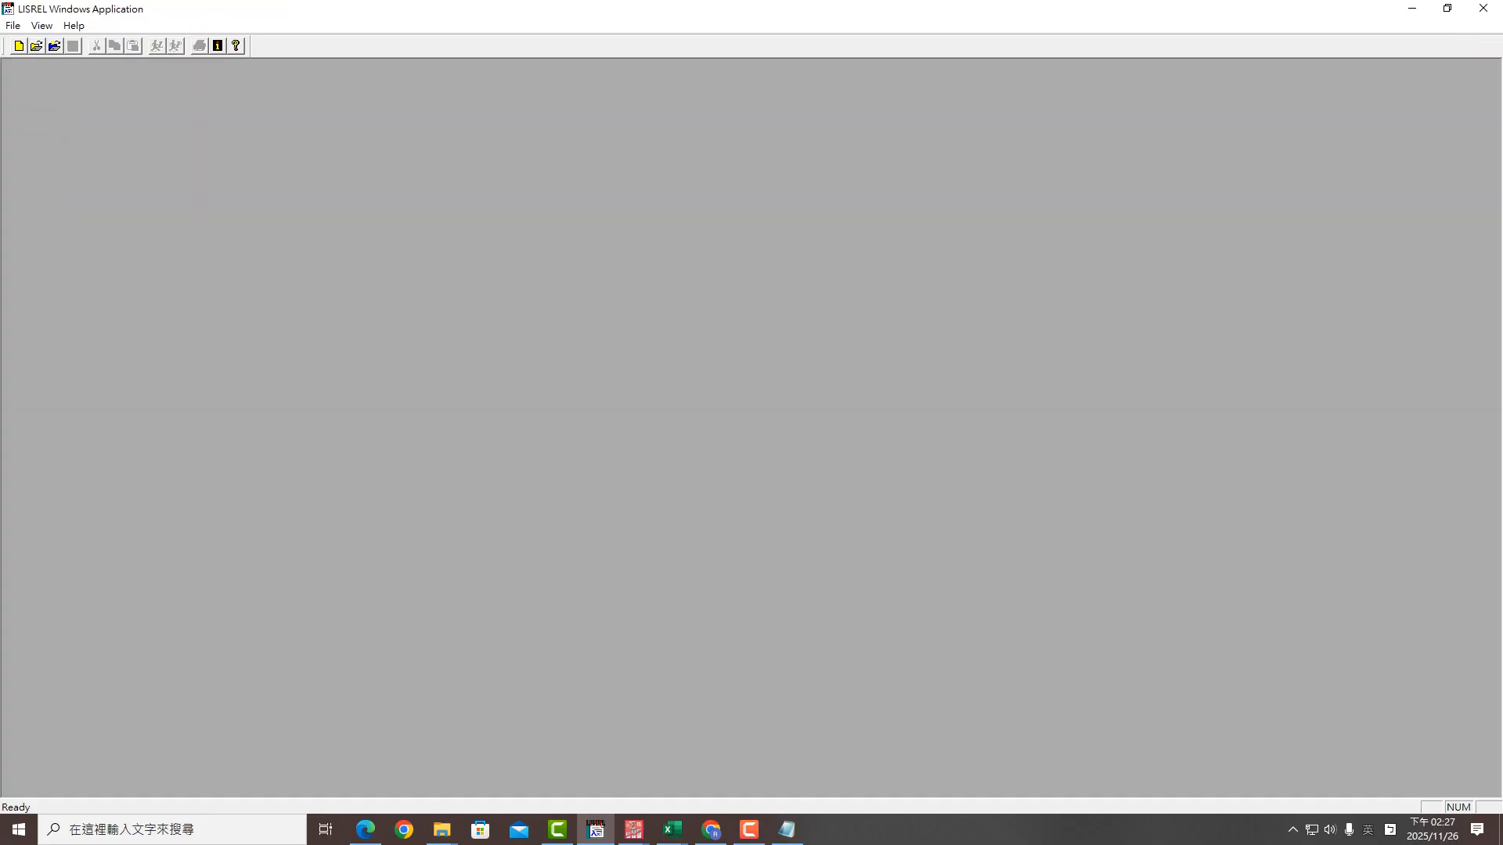
Open 114-1 Biostat AS2 (CFA2).txt with all file types listed, maximize its window and run the analysis
click(12, 26)
click(39, 61)
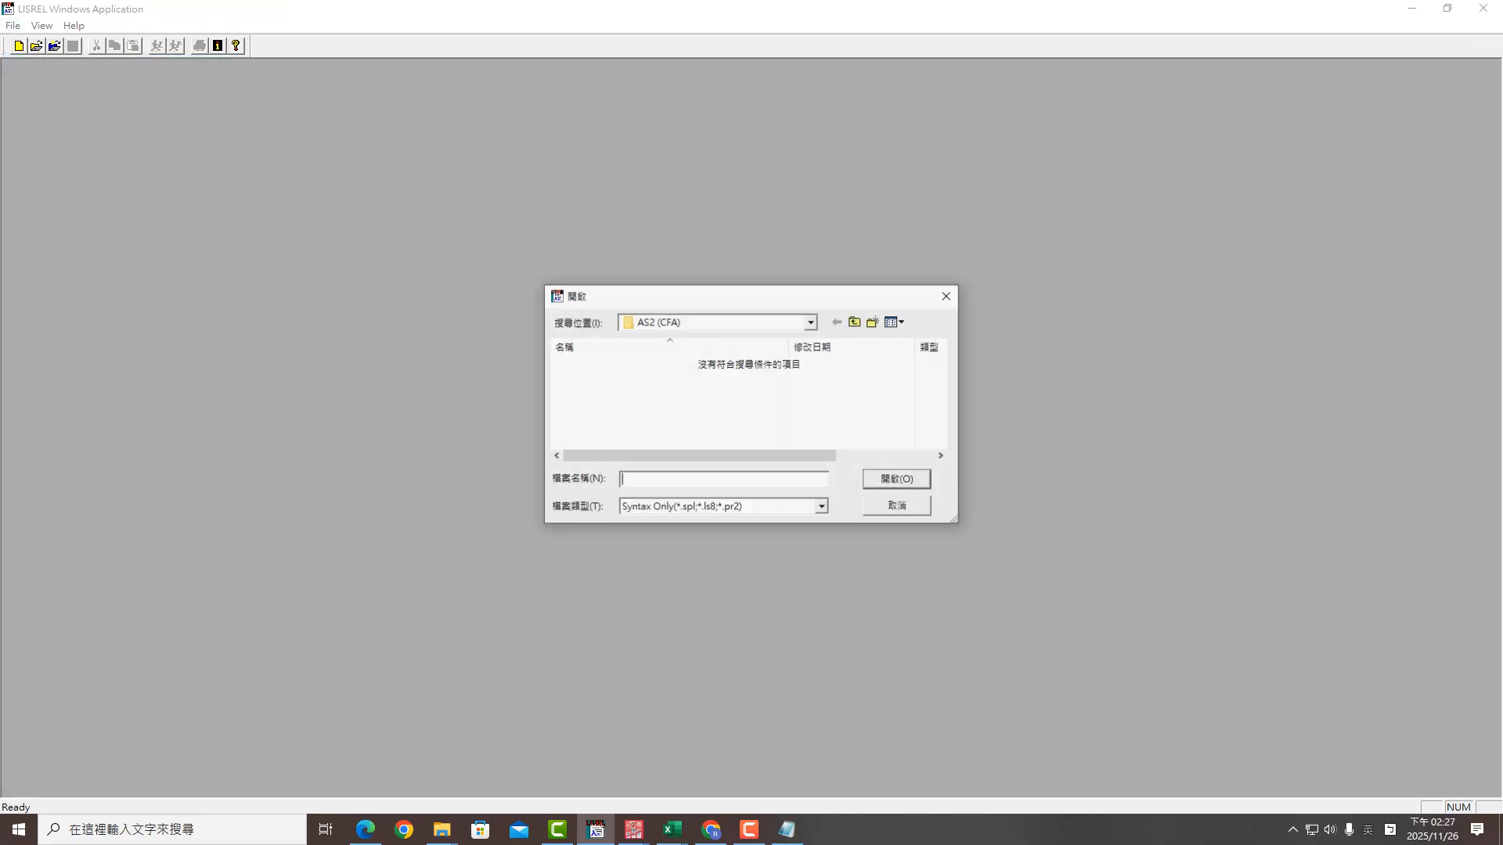
click(822, 507)
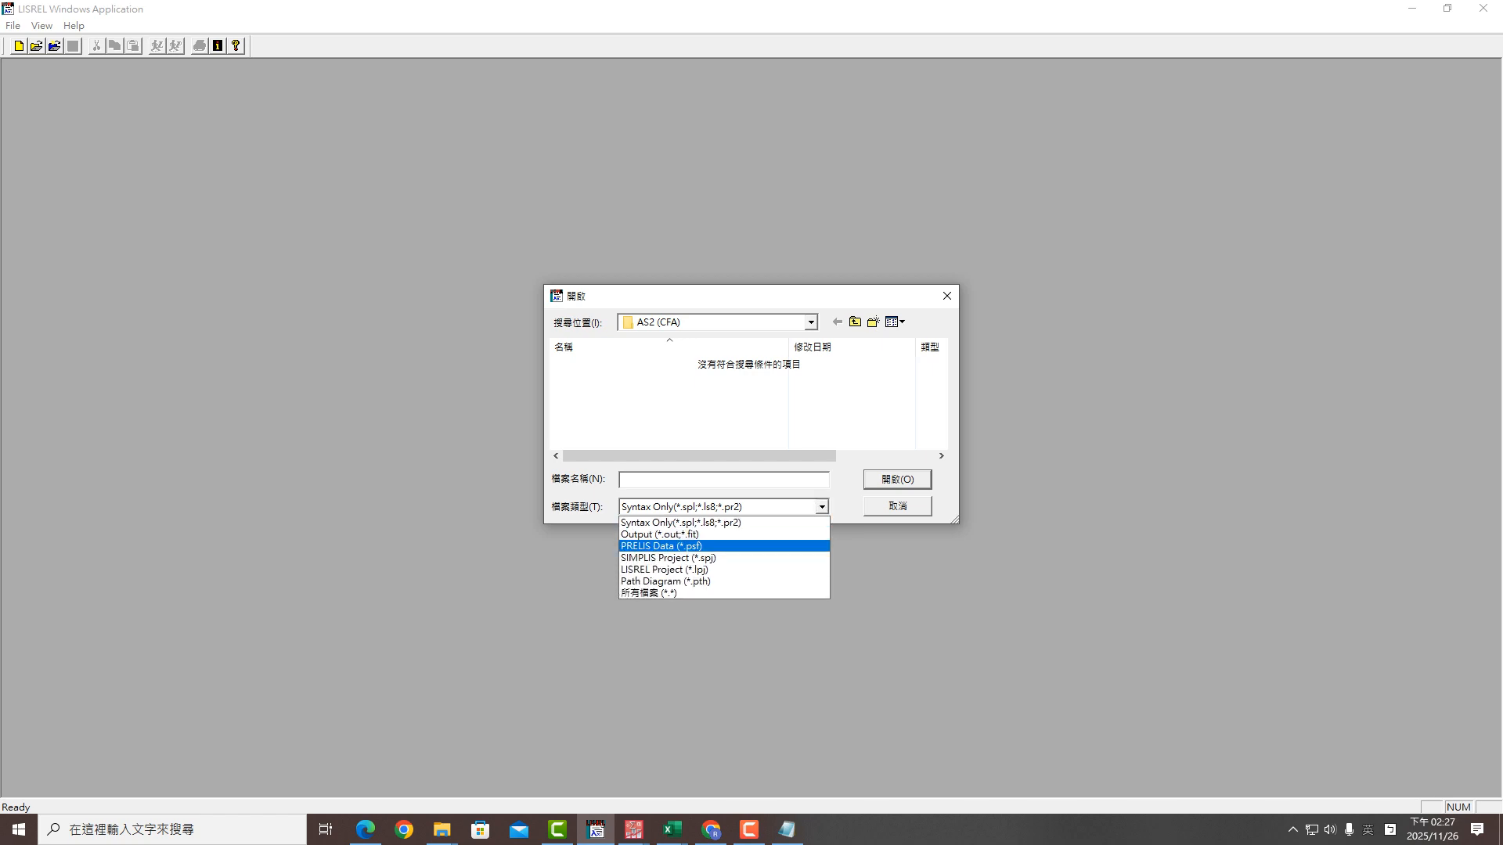
click(724, 593)
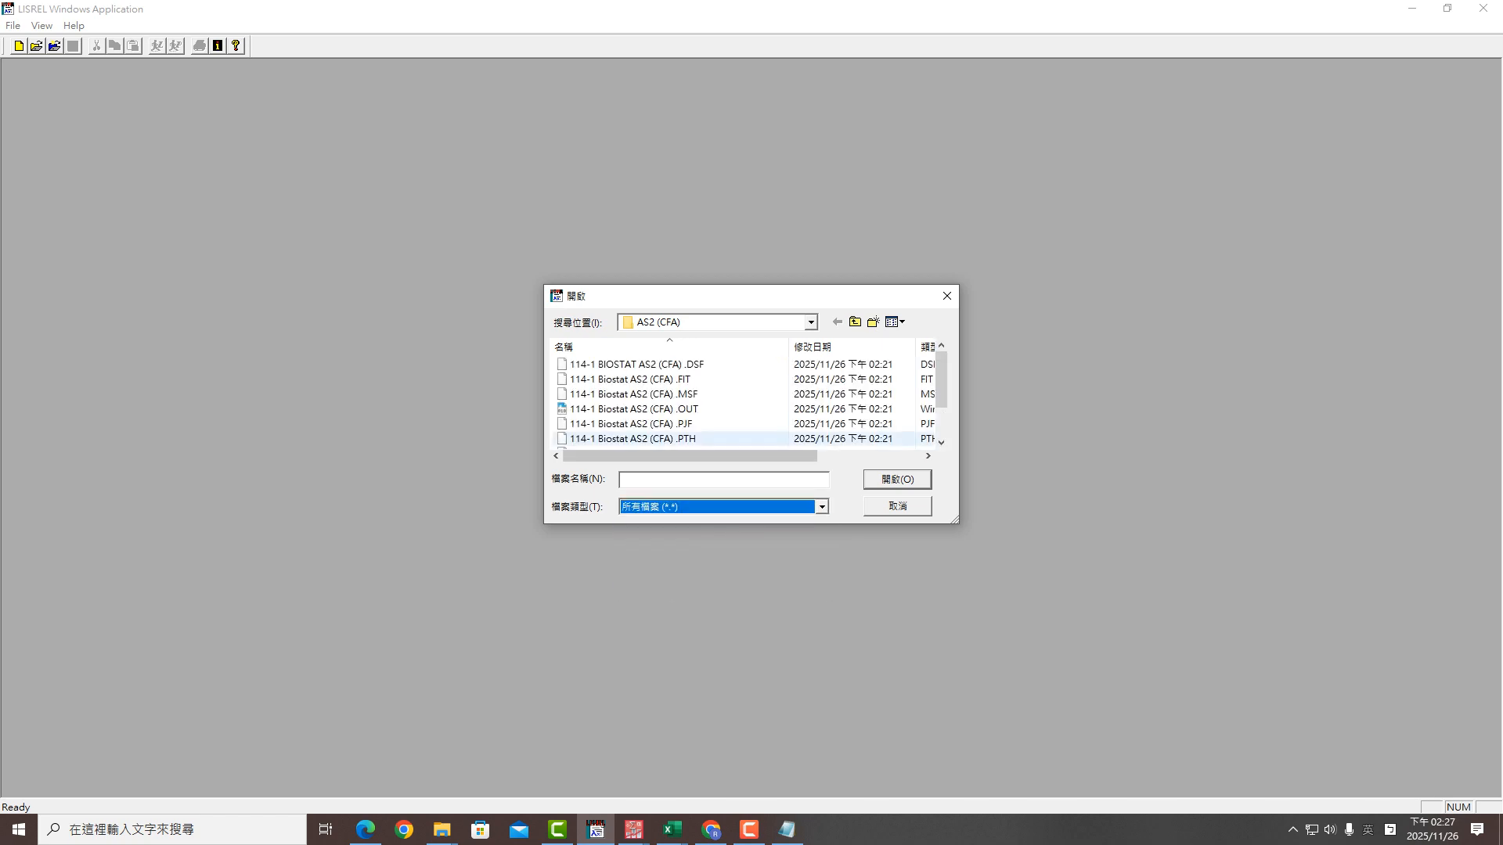
drag(942, 382, 942, 413)
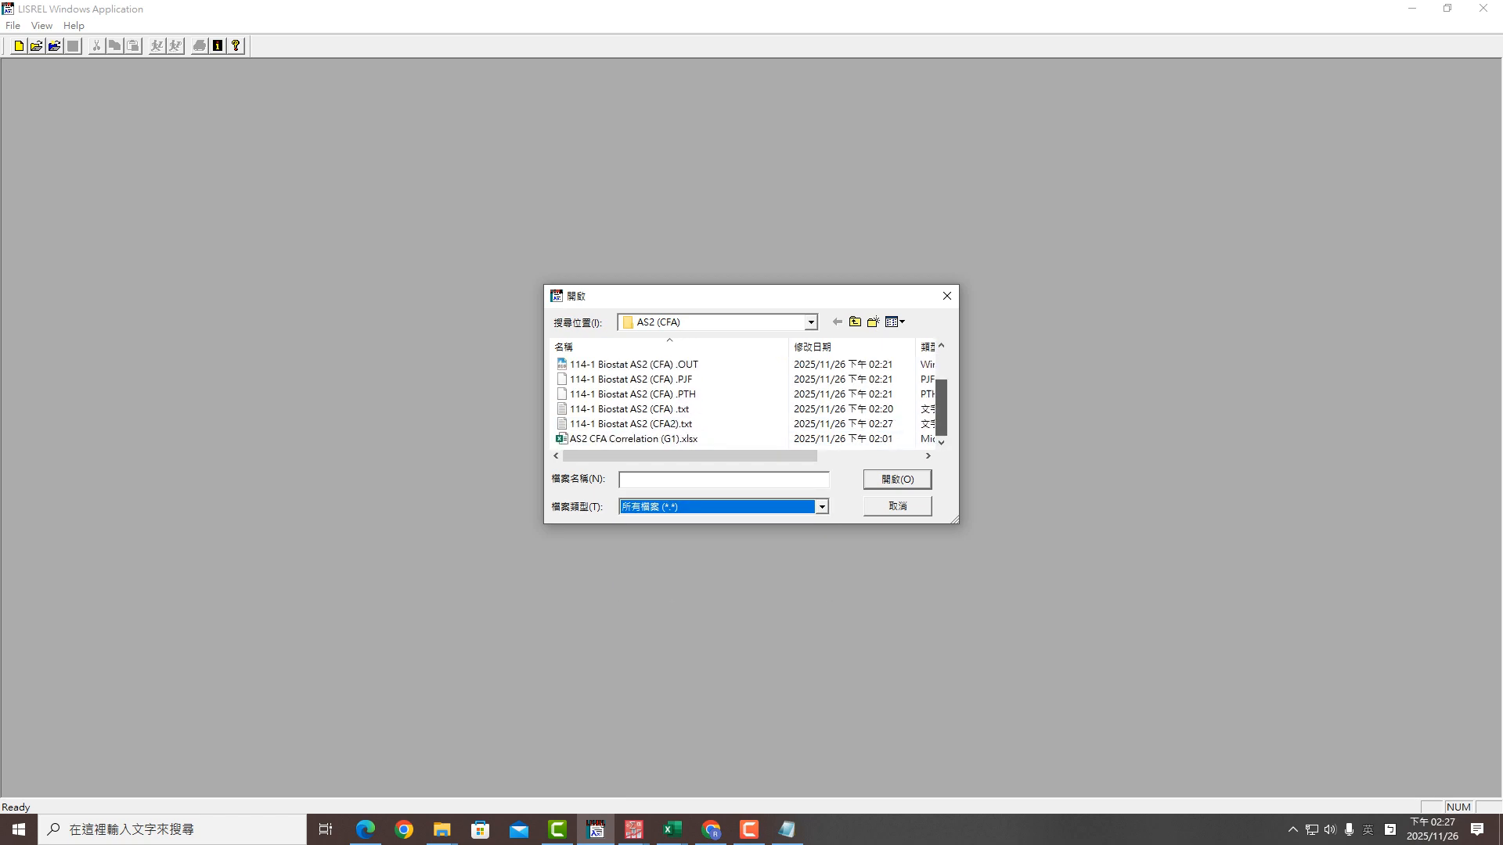
click(649, 424)
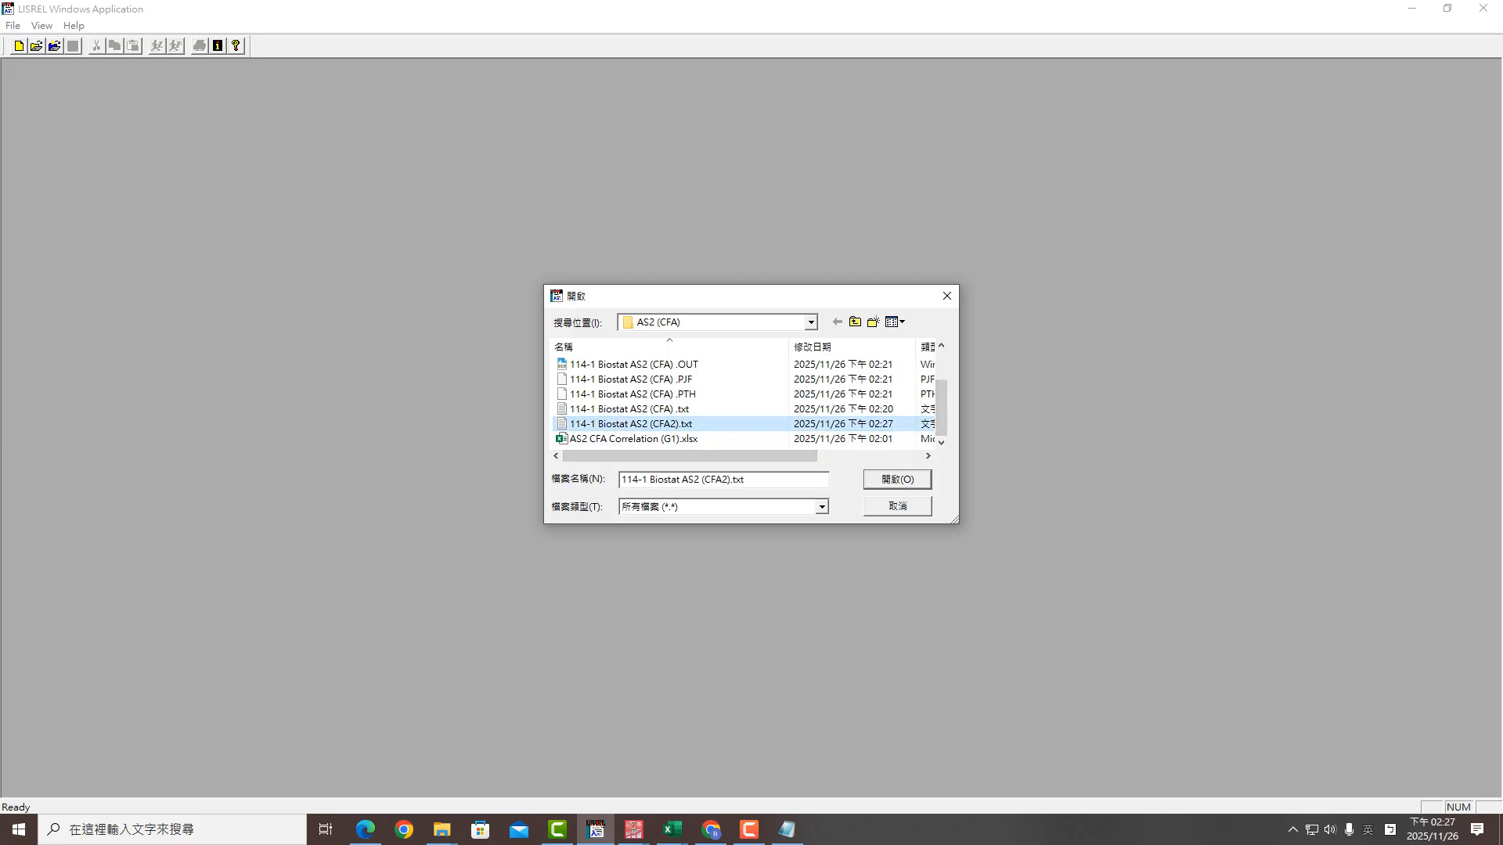
click(897, 480)
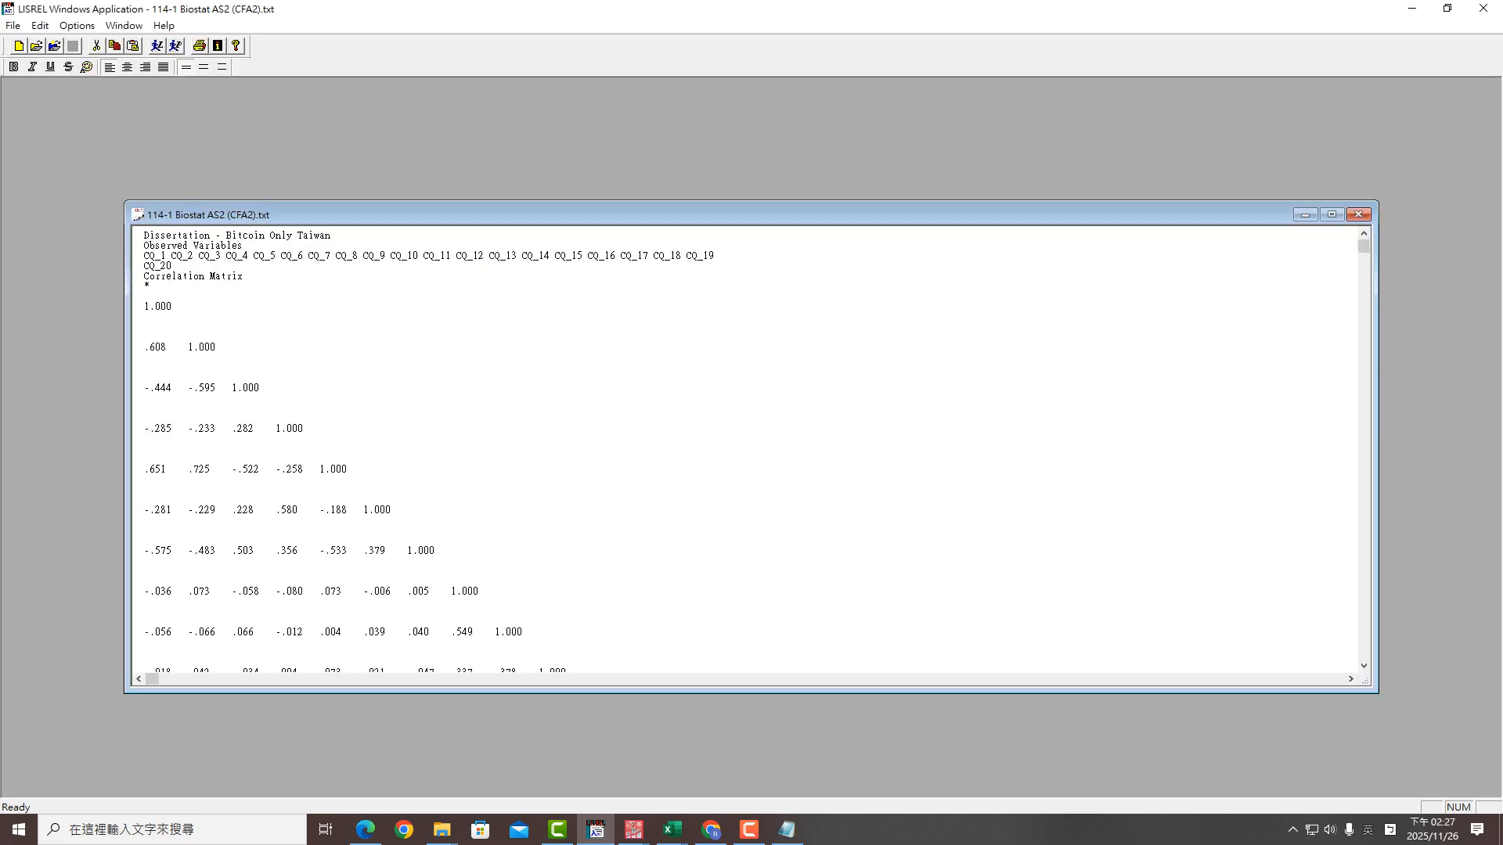
click(1331, 215)
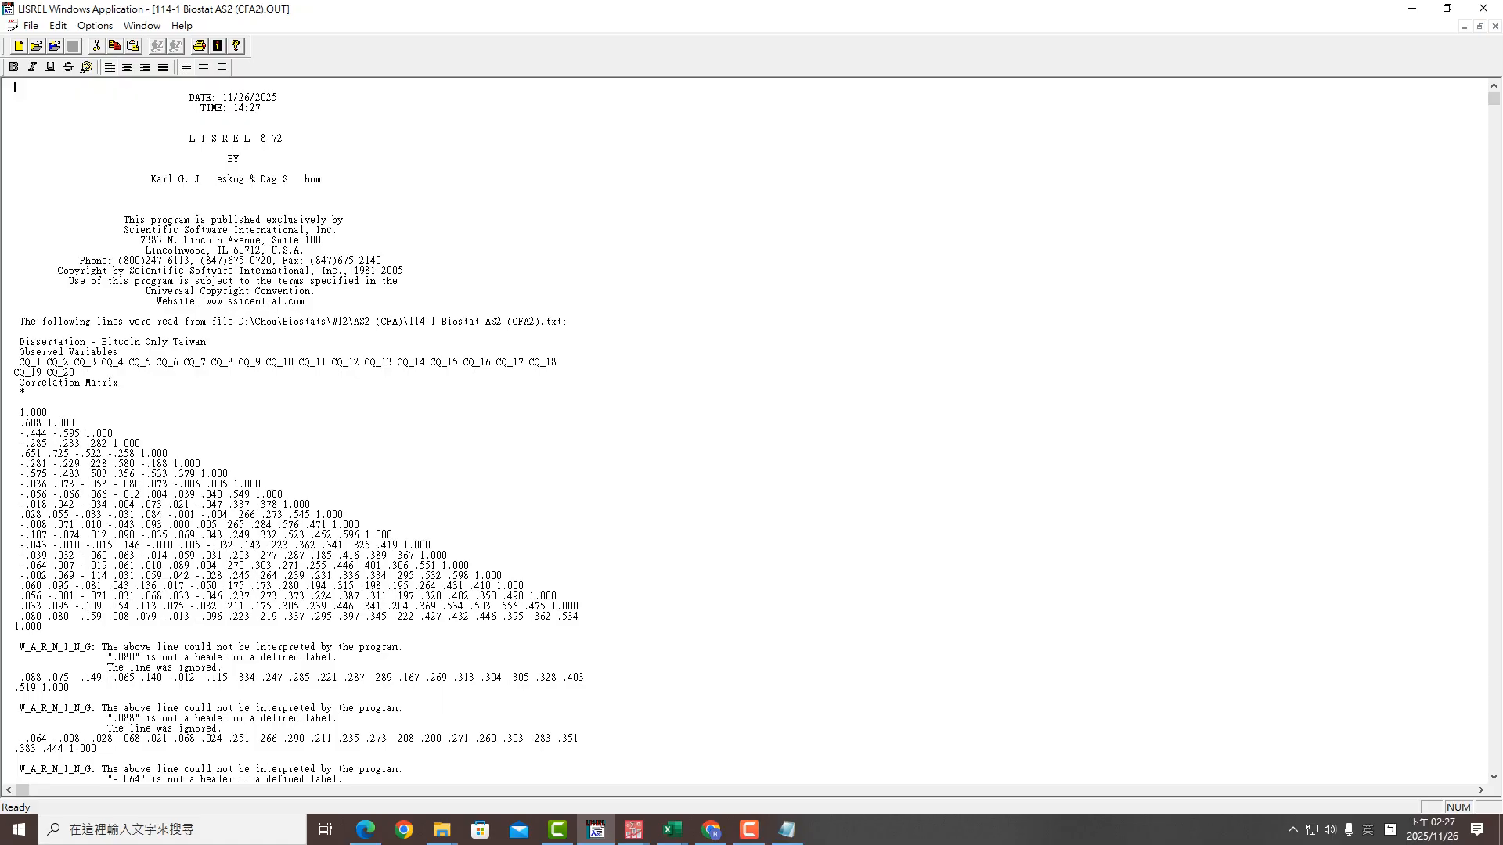
Switch to the AS2 CFA Correlation (G1).xlsx workbook in Excel and copy the header row from ICMR_1 to CQ_20
key(alt+Tab)
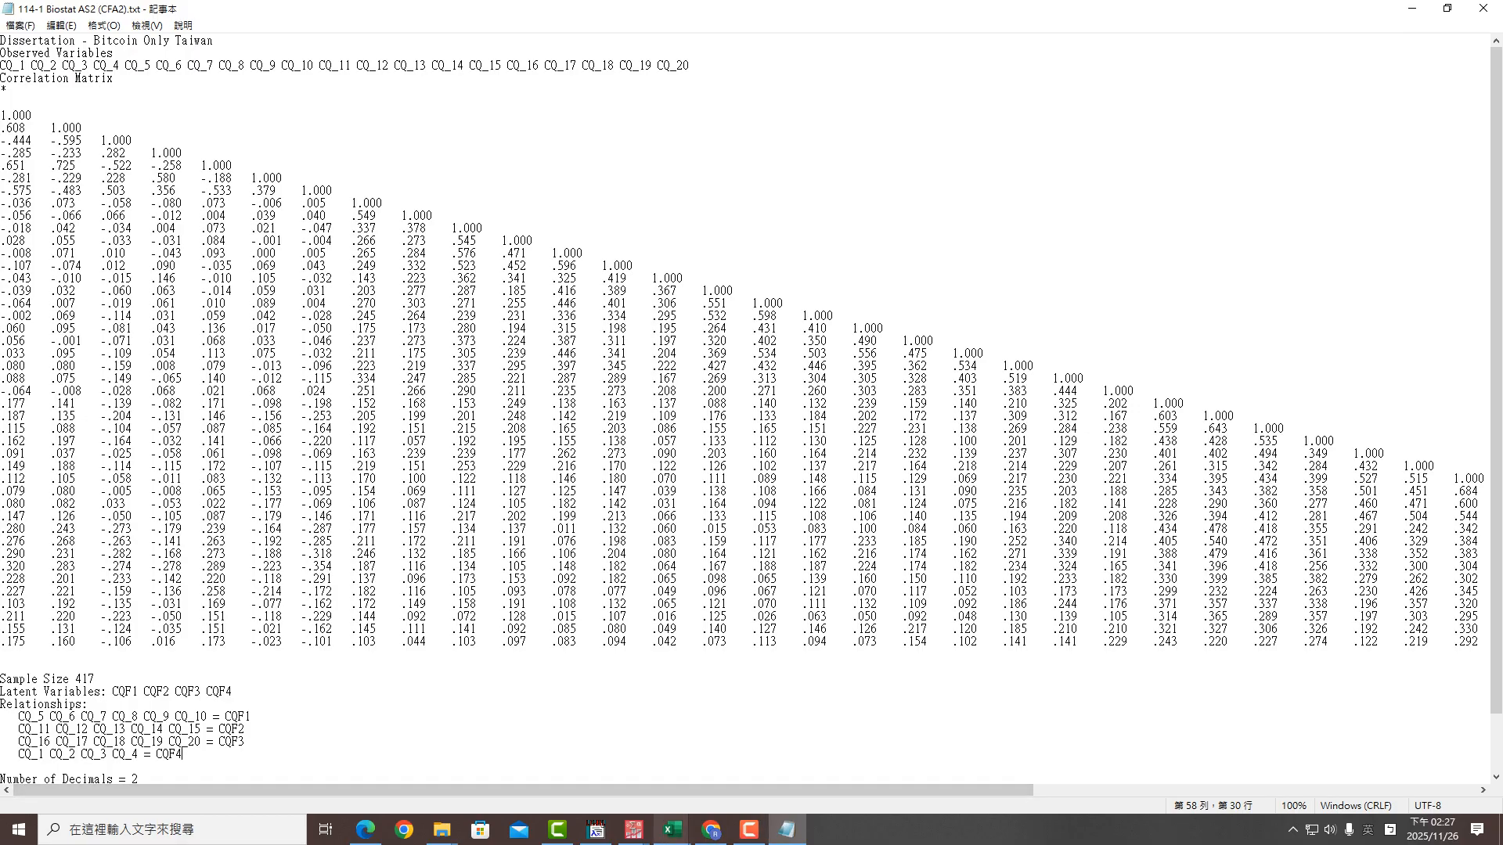
click(672, 829)
click(587, 752)
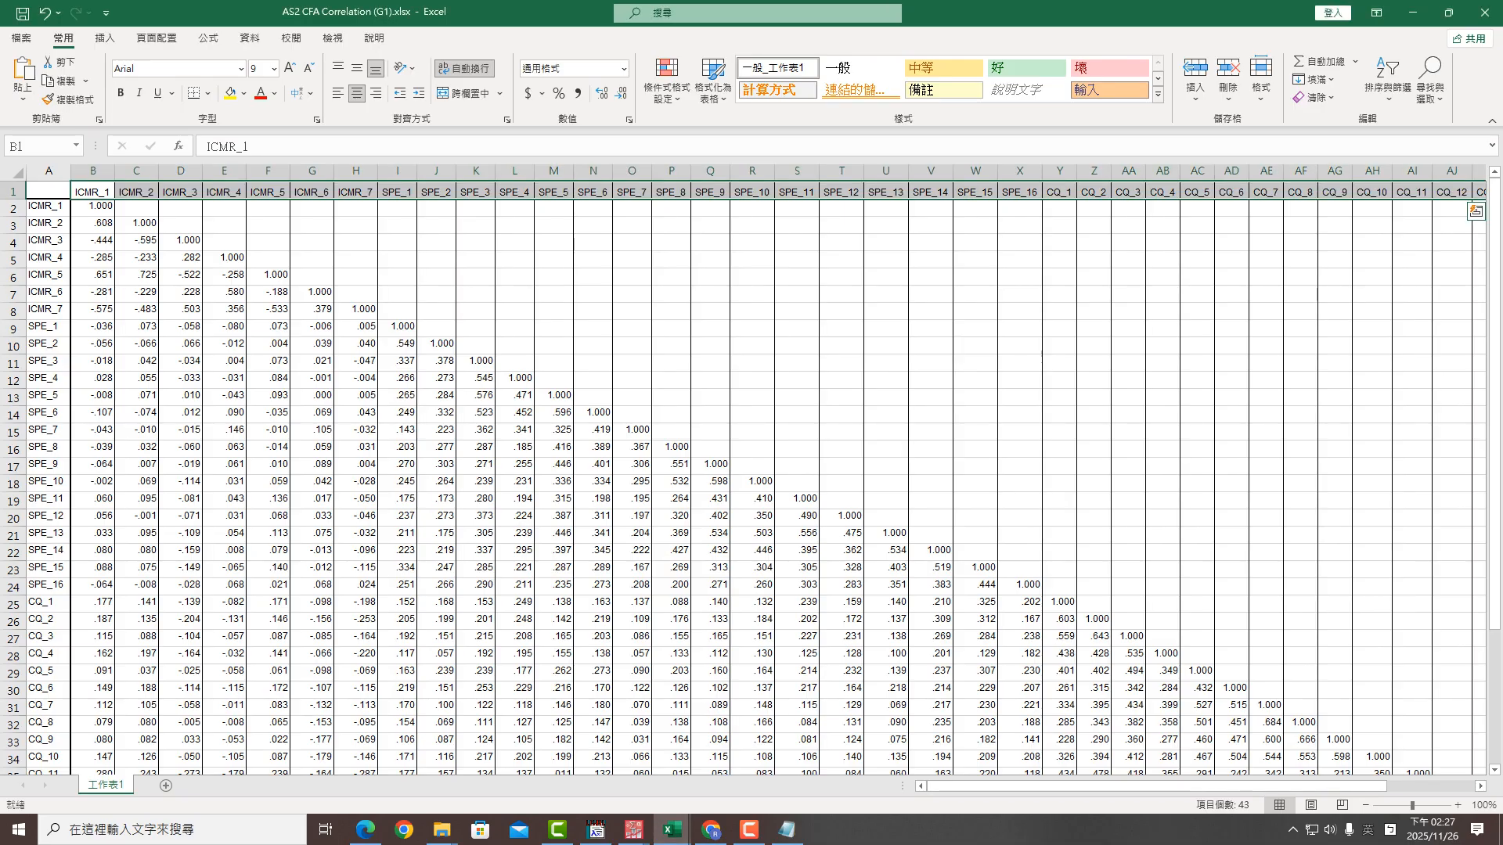
drag(92, 192, 1358, 192)
right_click(1366, 204)
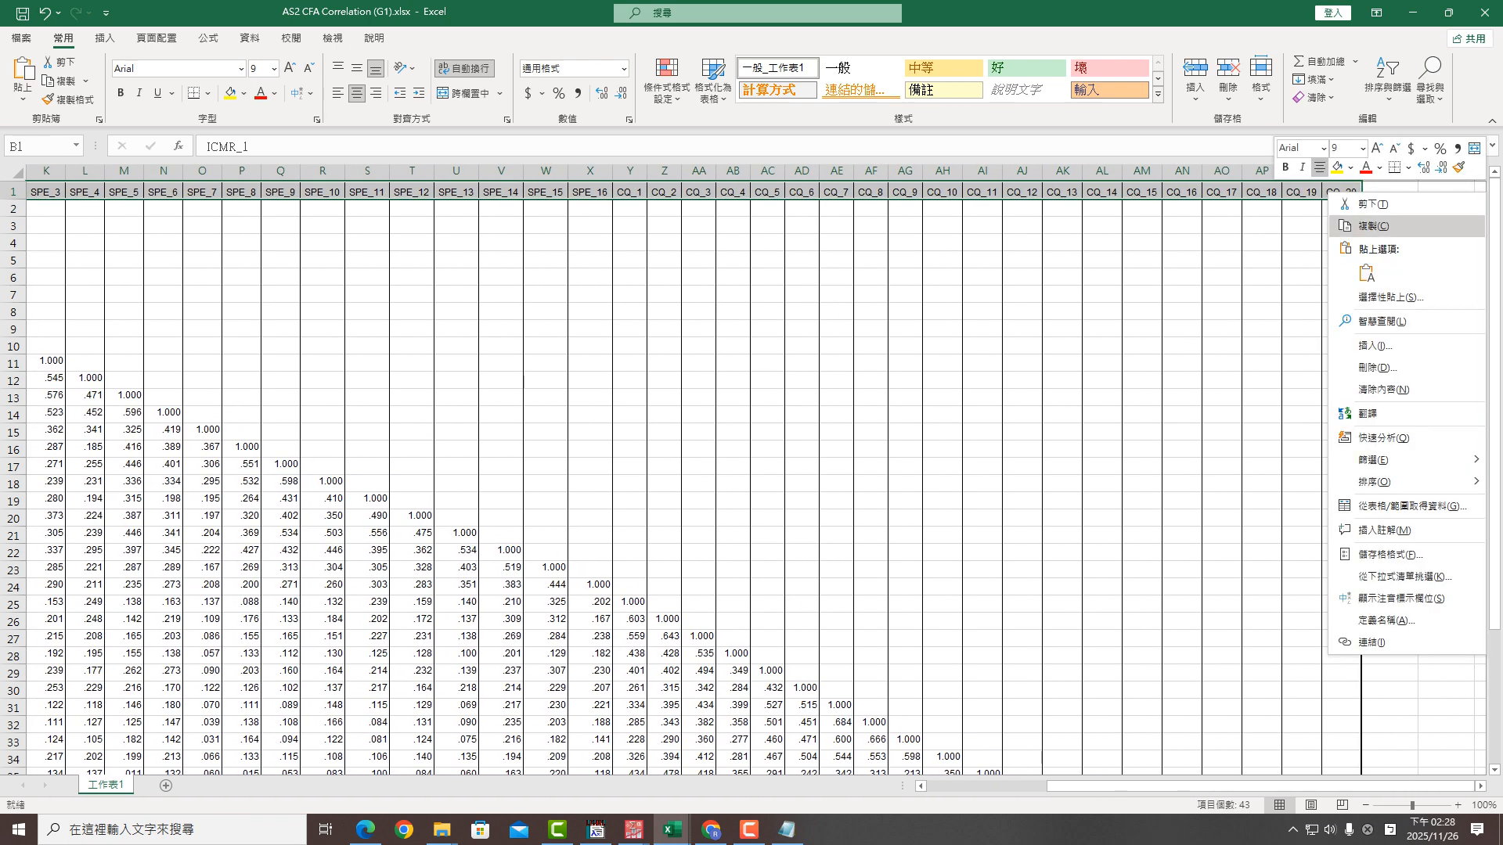
click(1374, 205)
Replace the Observed Variables list in the CFA2 syntax file with the copied ICMR_1 to CQ_20 names and save the file
click(785, 829)
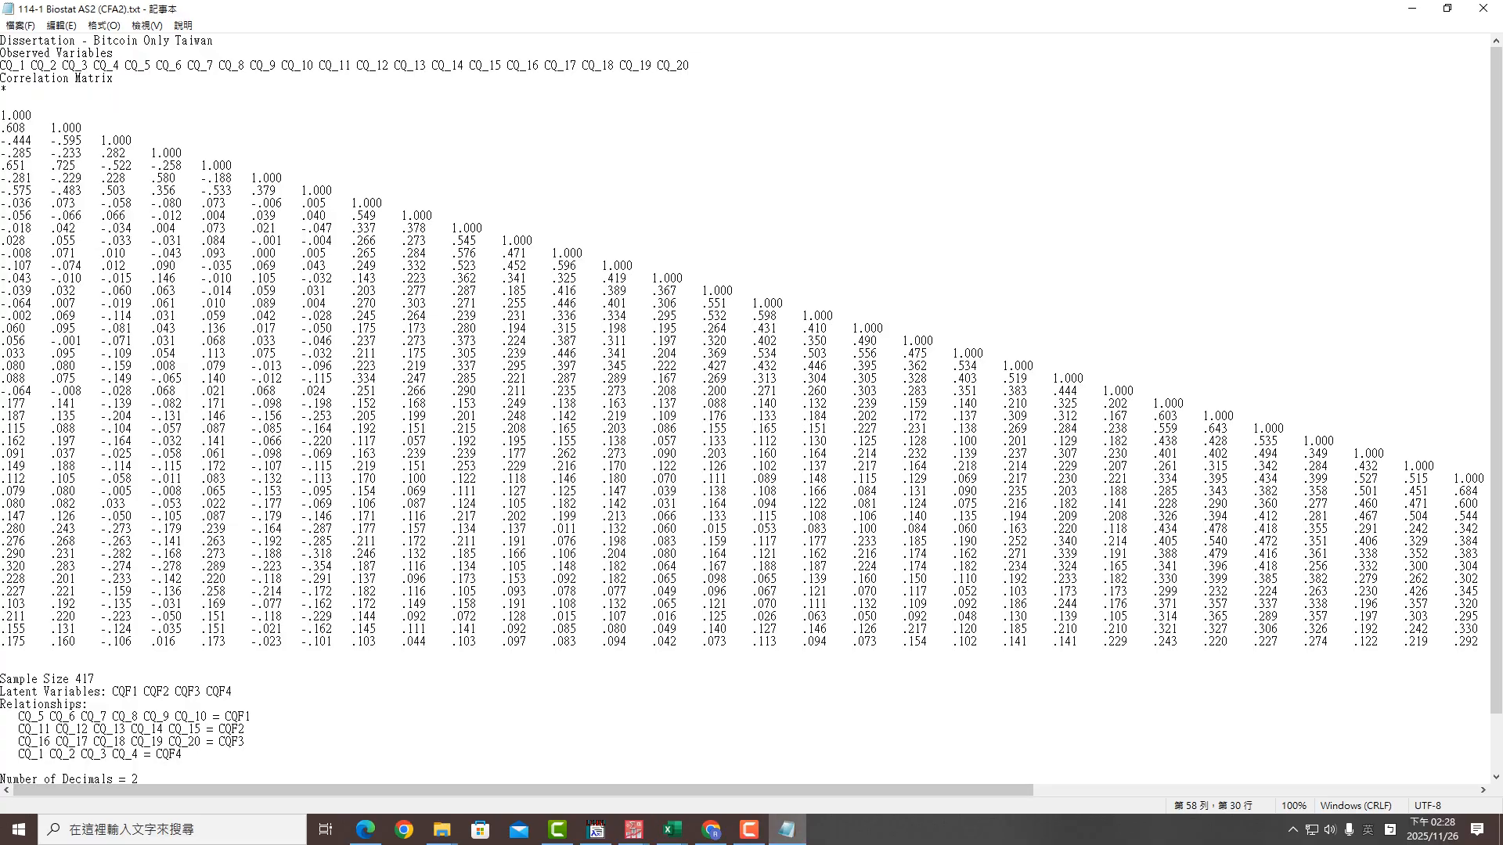
drag(1, 65, 690, 66)
click(61, 25)
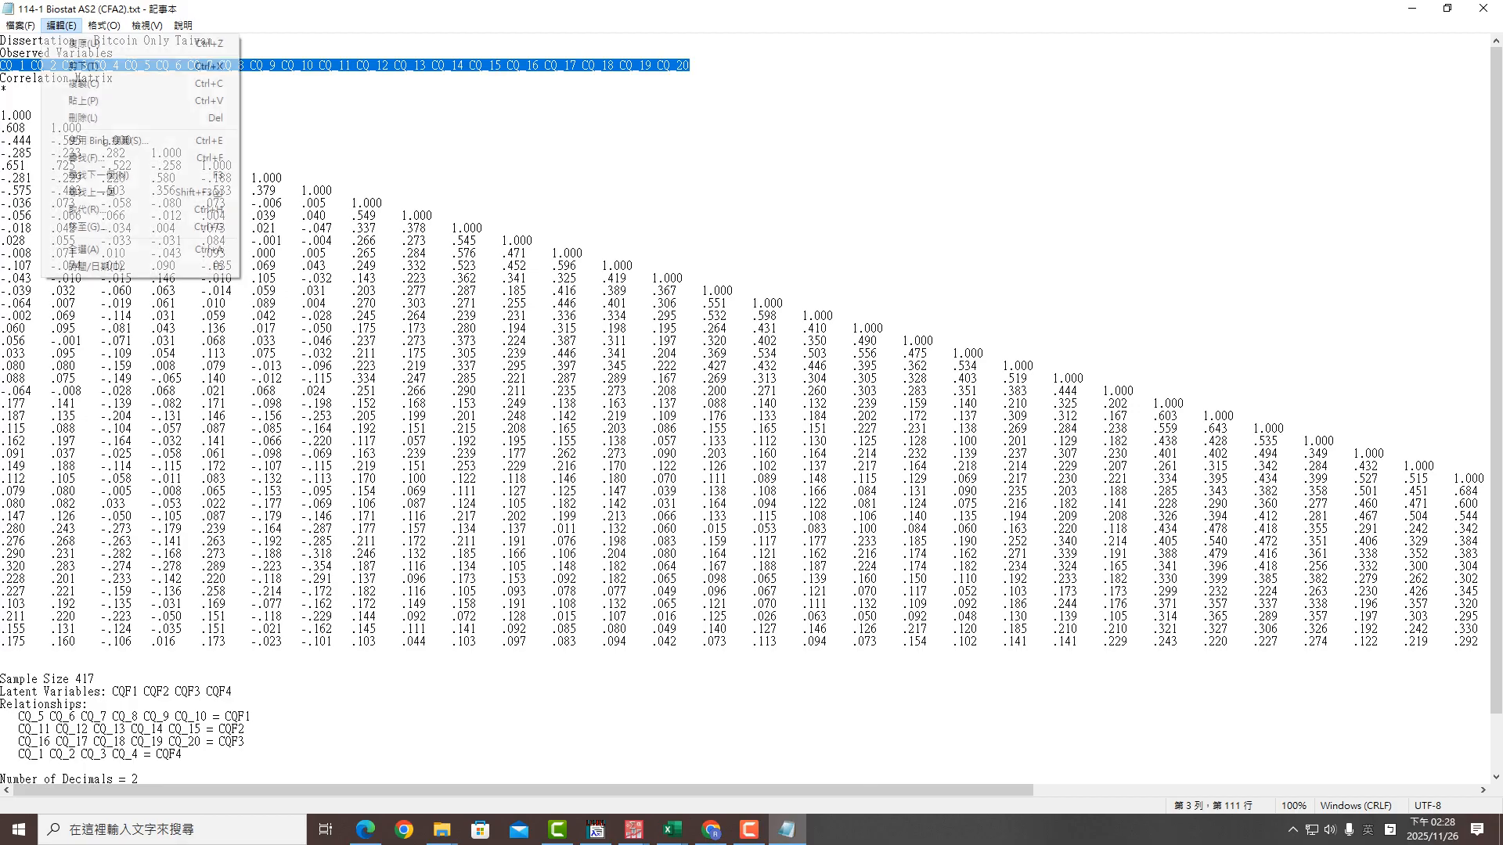
key(Return)
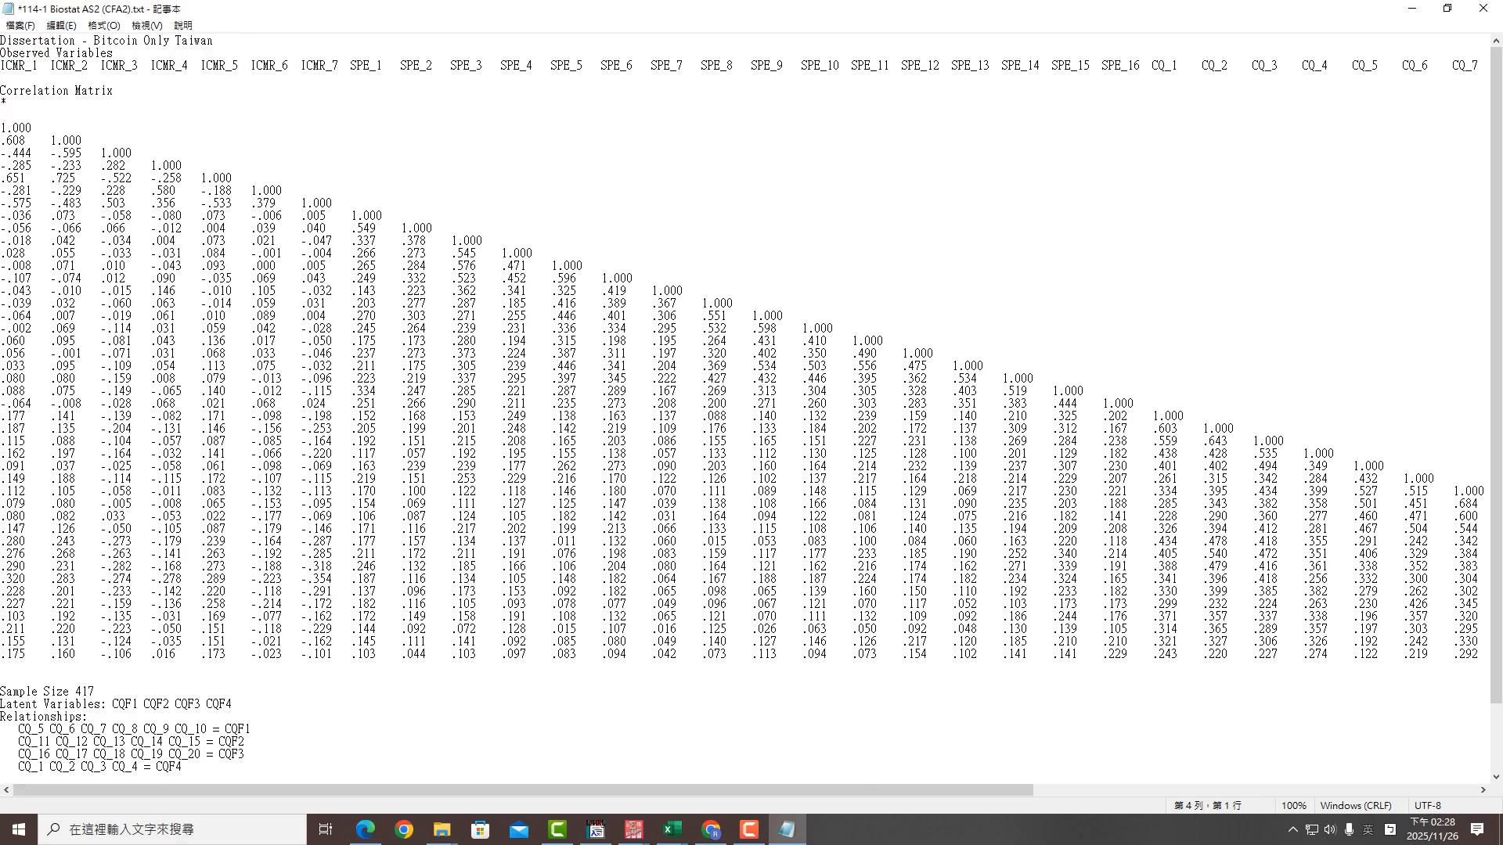
key(Delete)
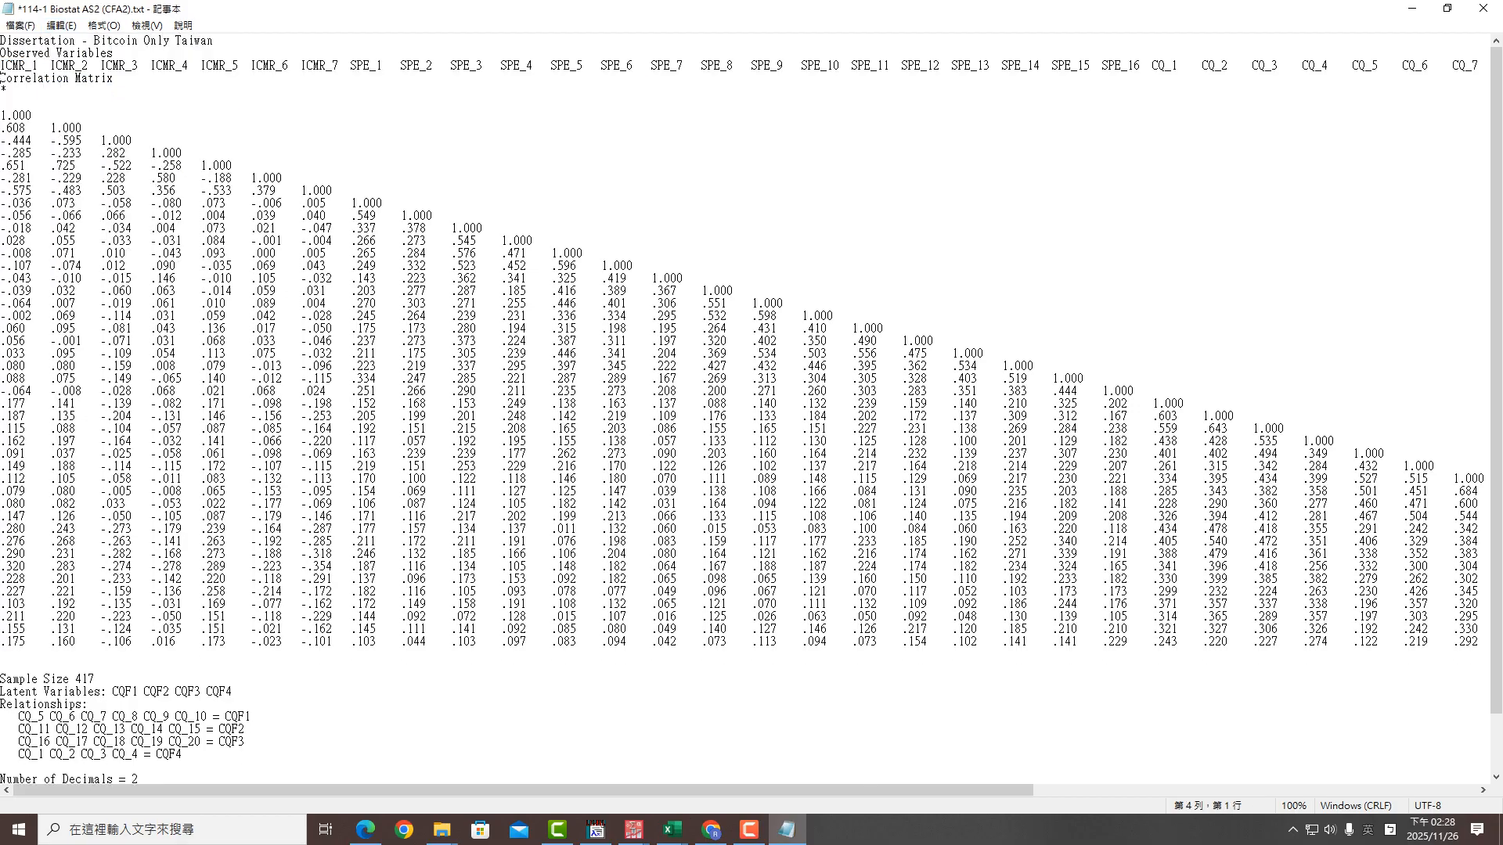
click(20, 25)
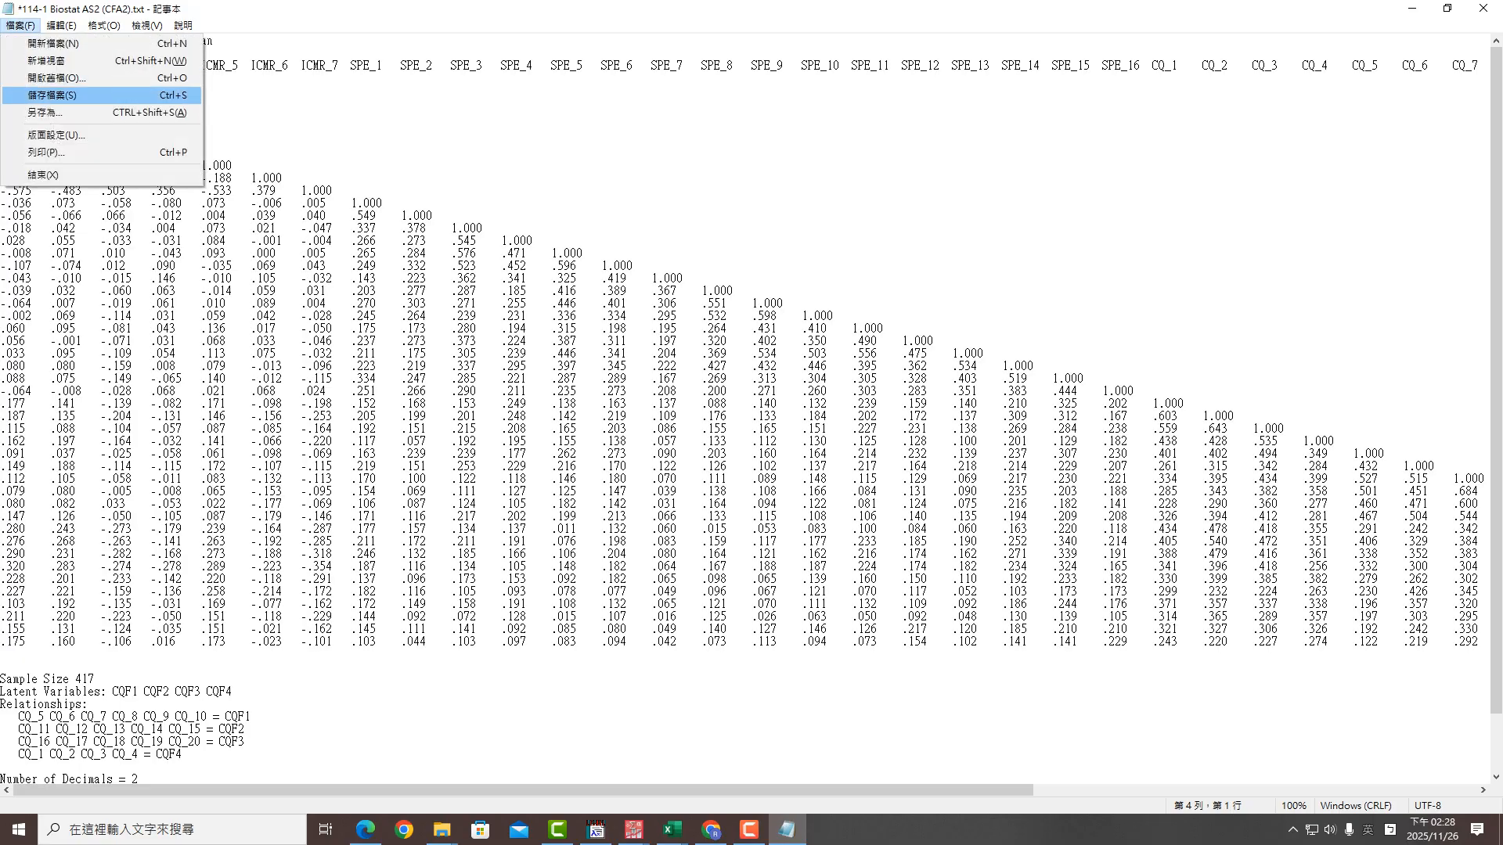
click(54, 96)
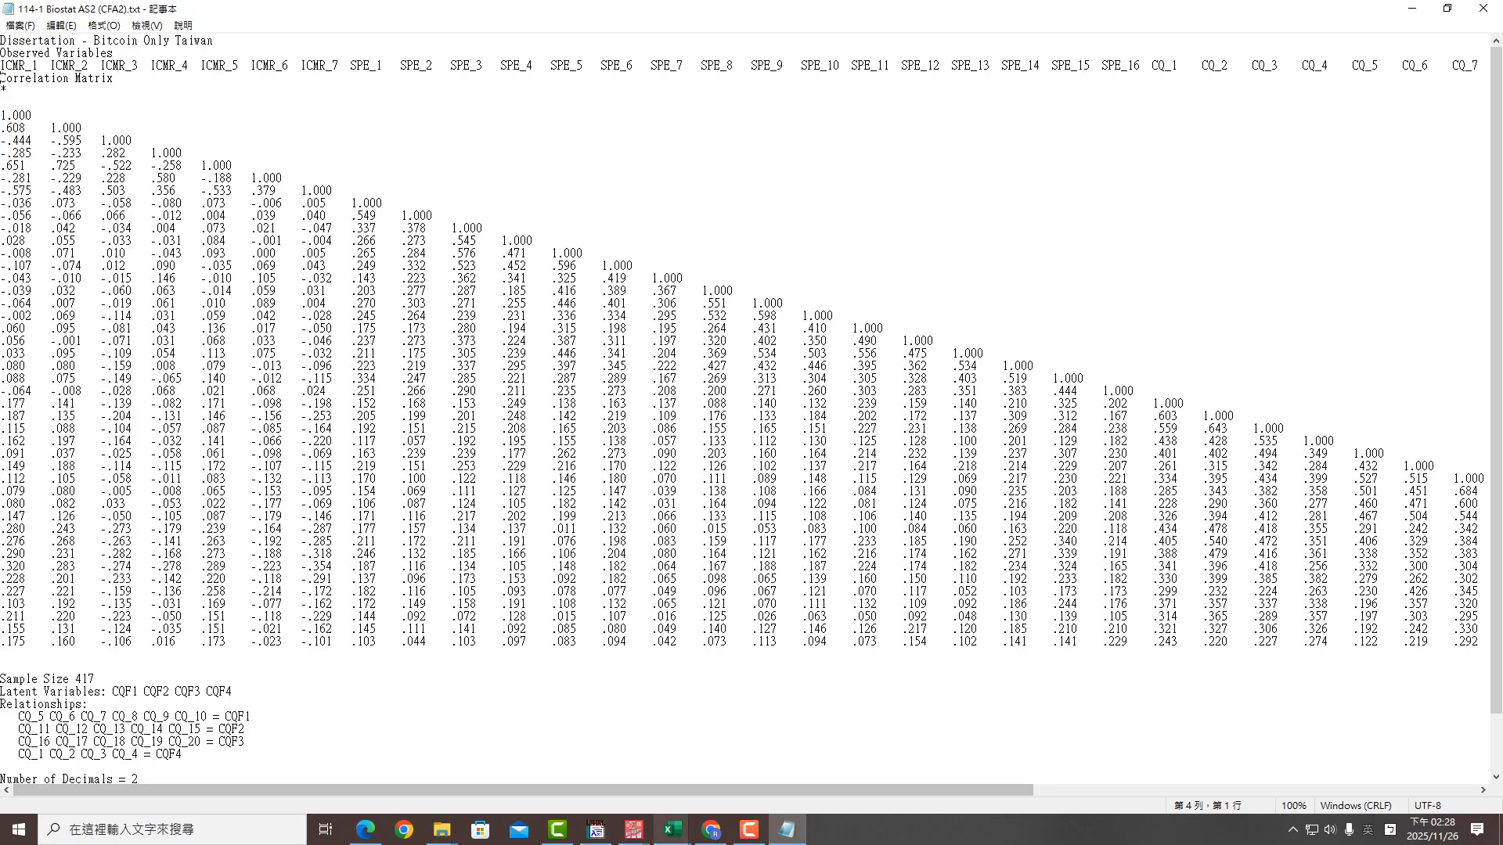
Switch back to LISREL and close the CFA2 output and syntax windows
click(596, 829)
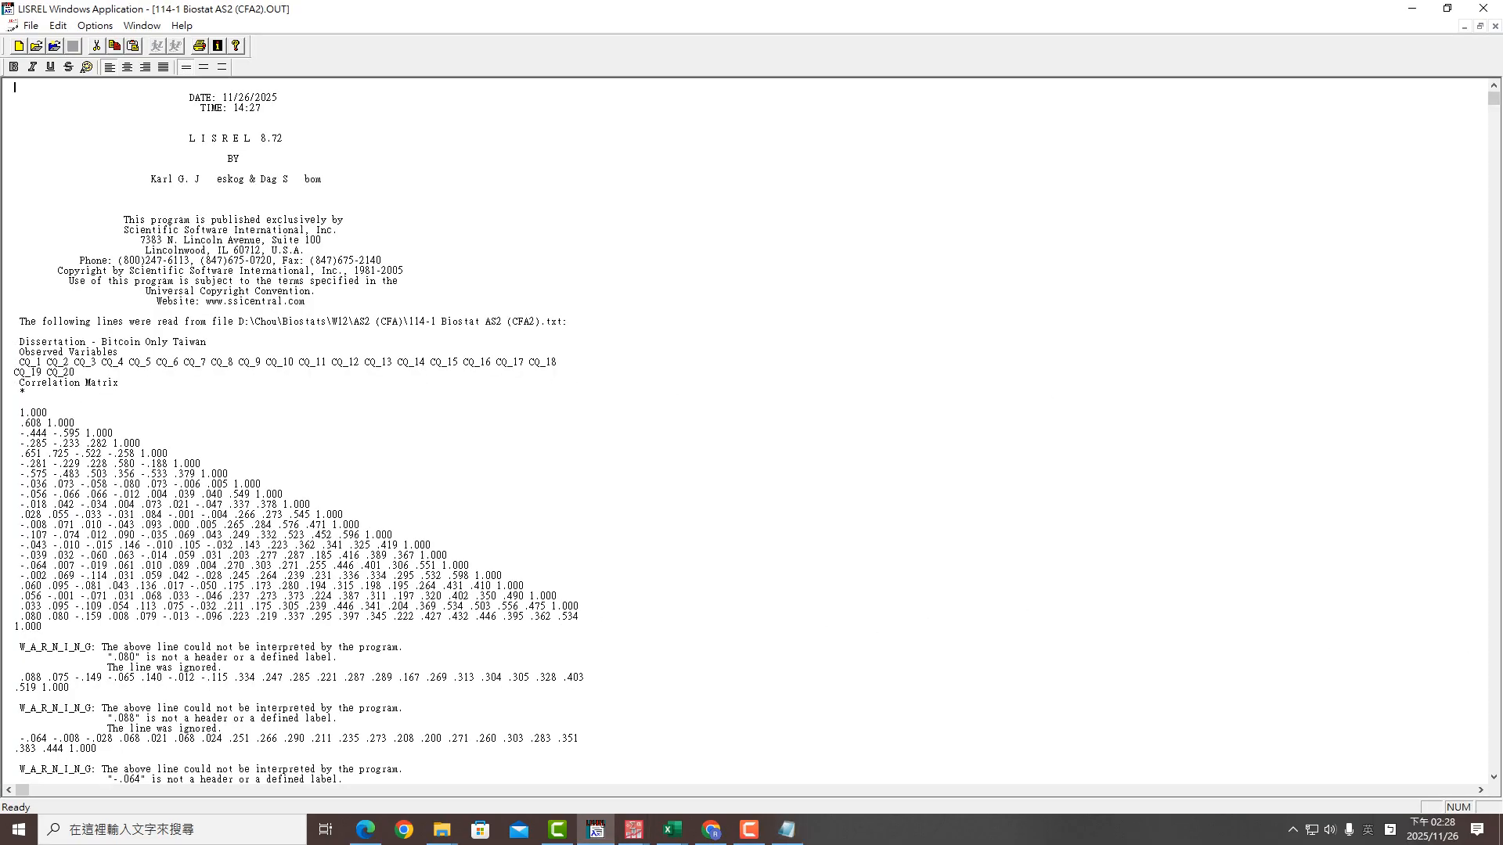
click(1495, 27)
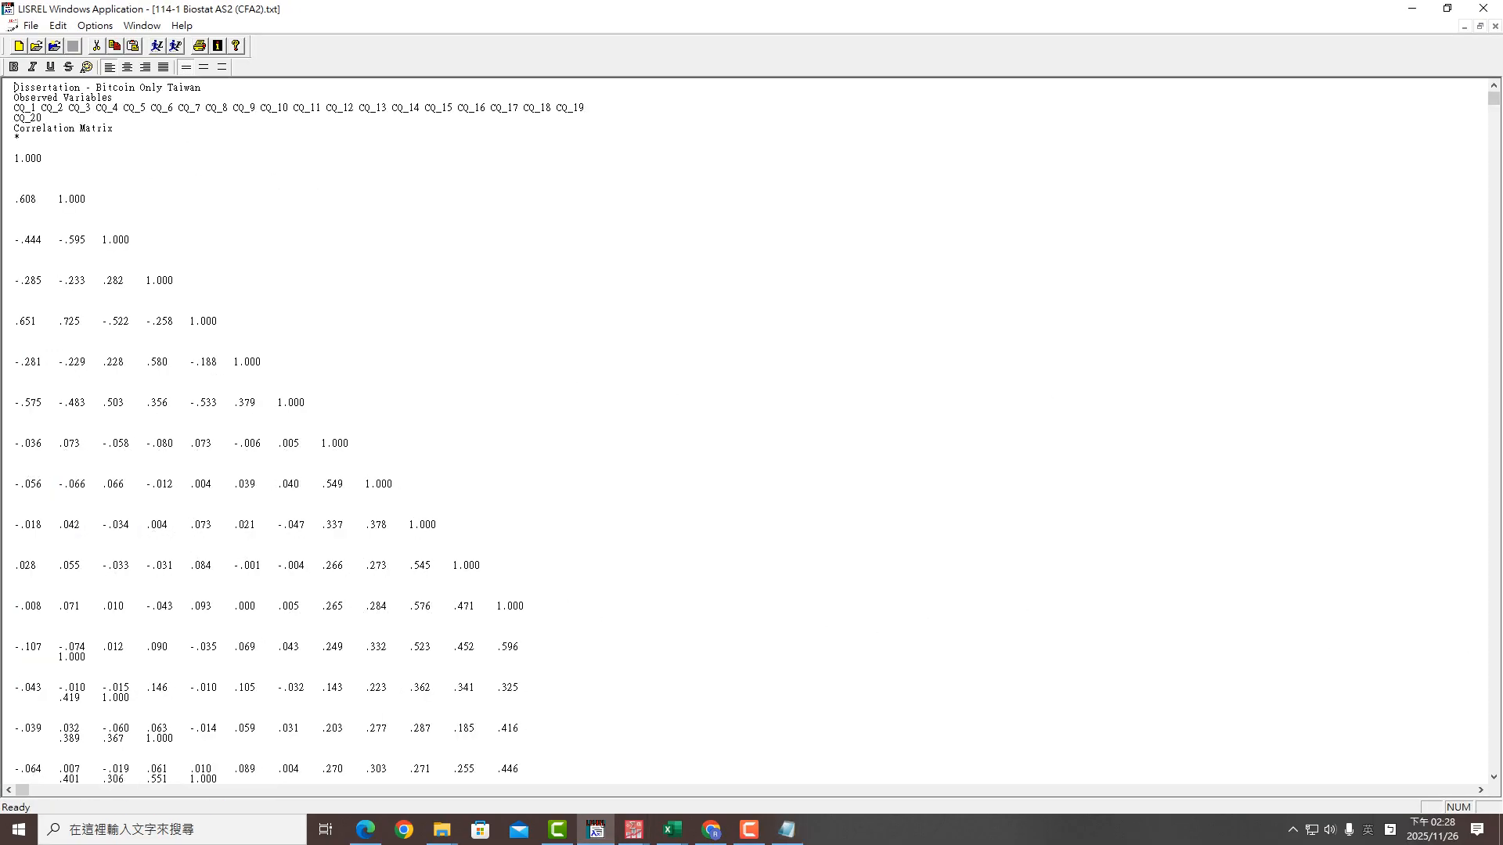
click(1495, 26)
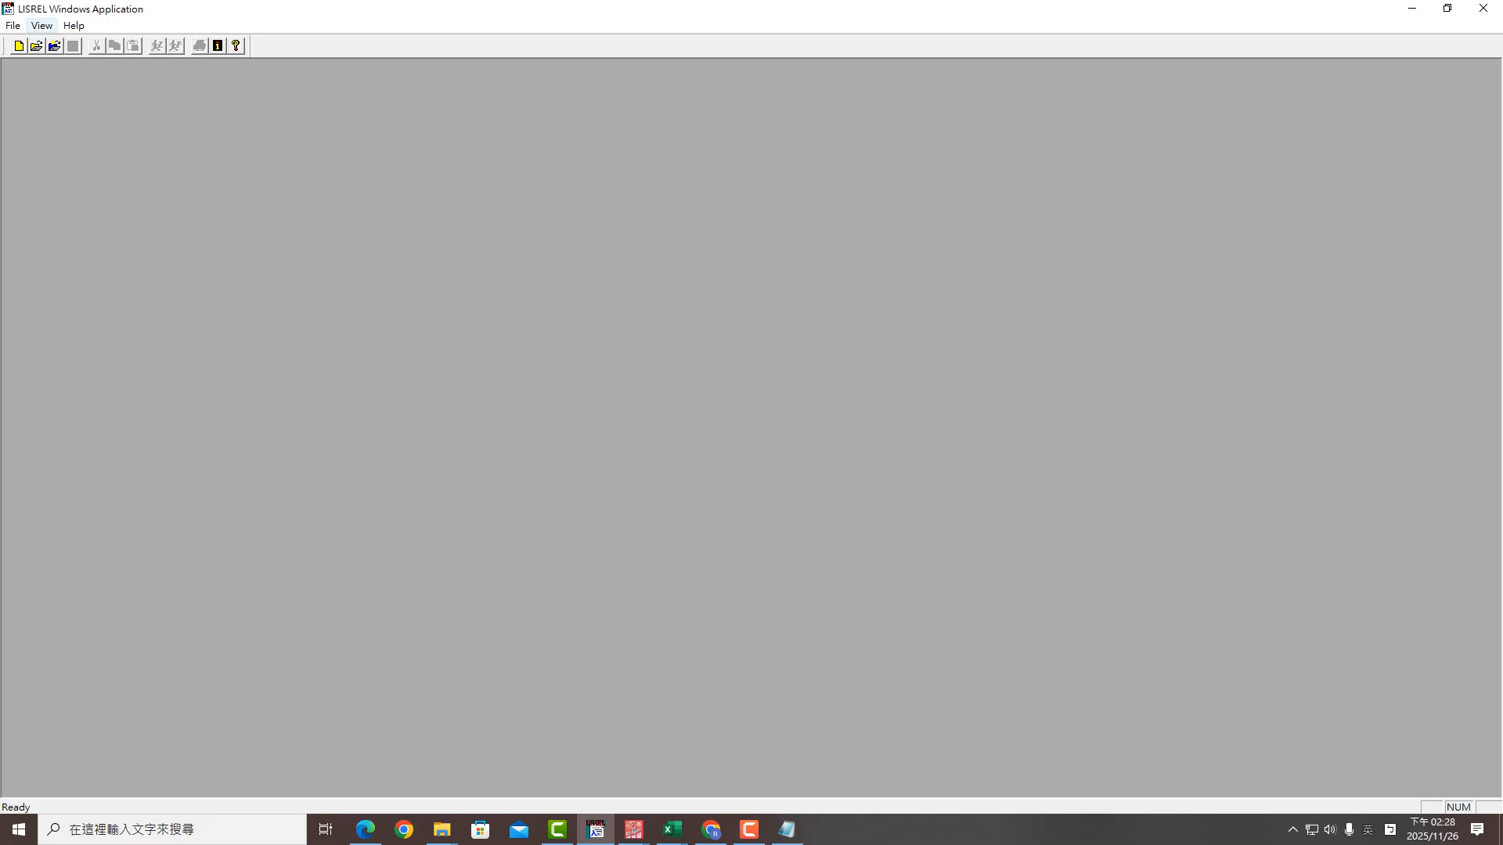
Open 114-1 Biostat AS2 (CFA2).txt with all file types listed, maximize its window and rerun the analysis with the corrected variable list
click(13, 25)
click(43, 61)
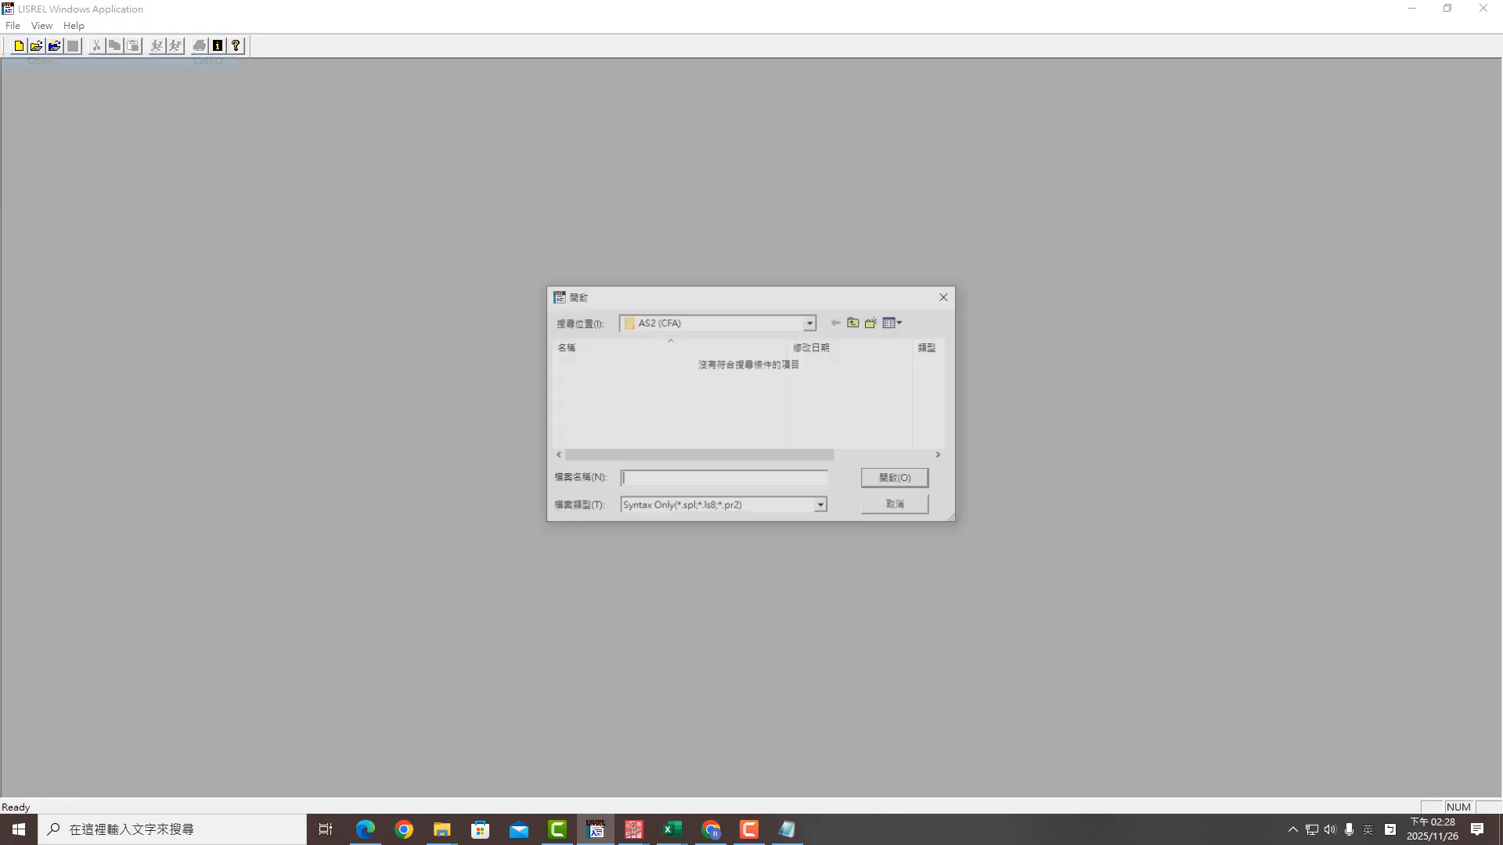
click(723, 507)
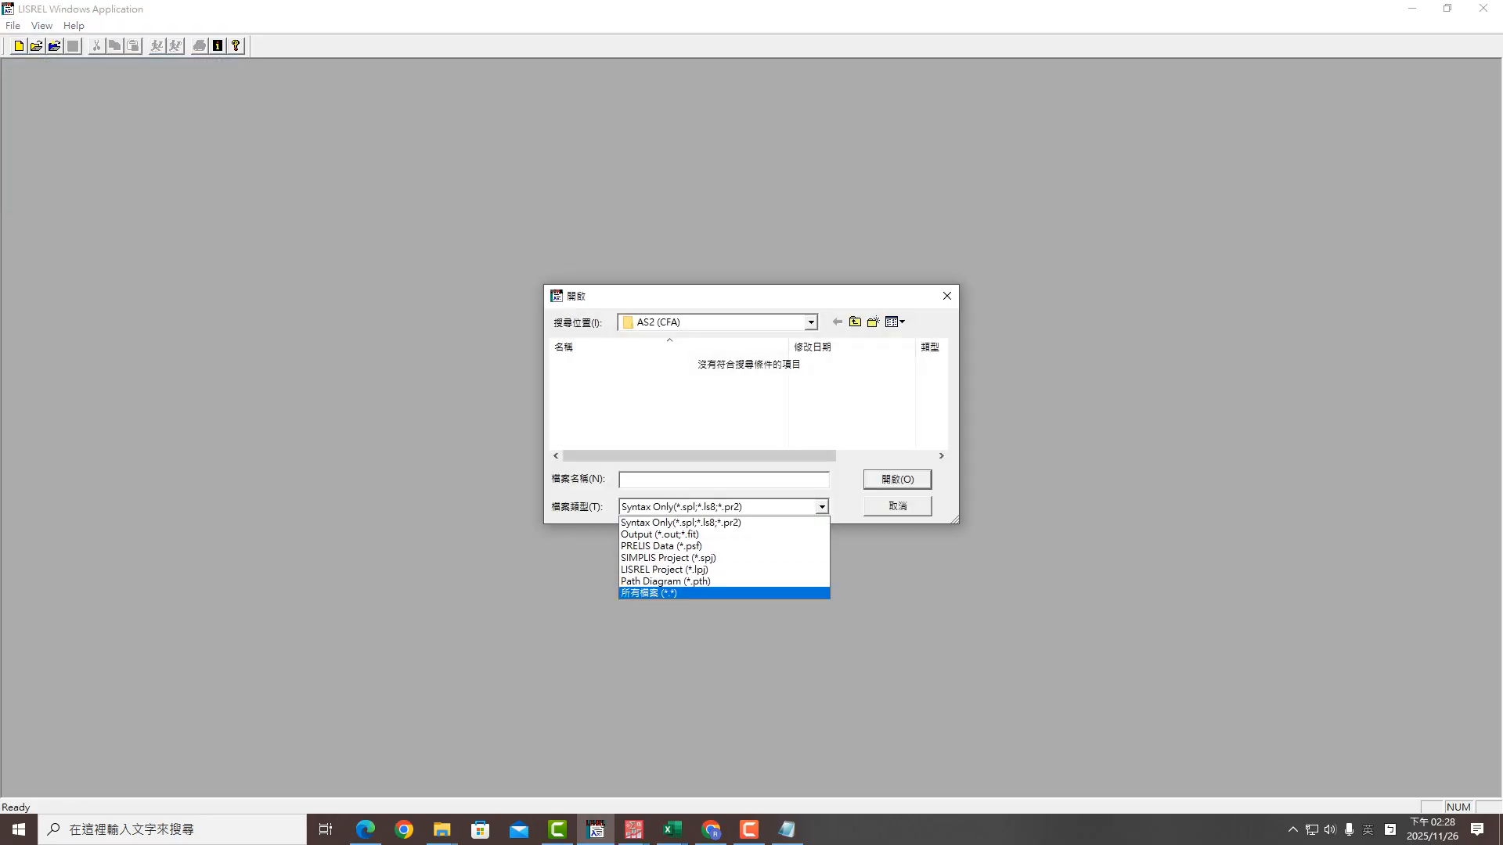
click(680, 593)
scroll(630, 399, down, 2)
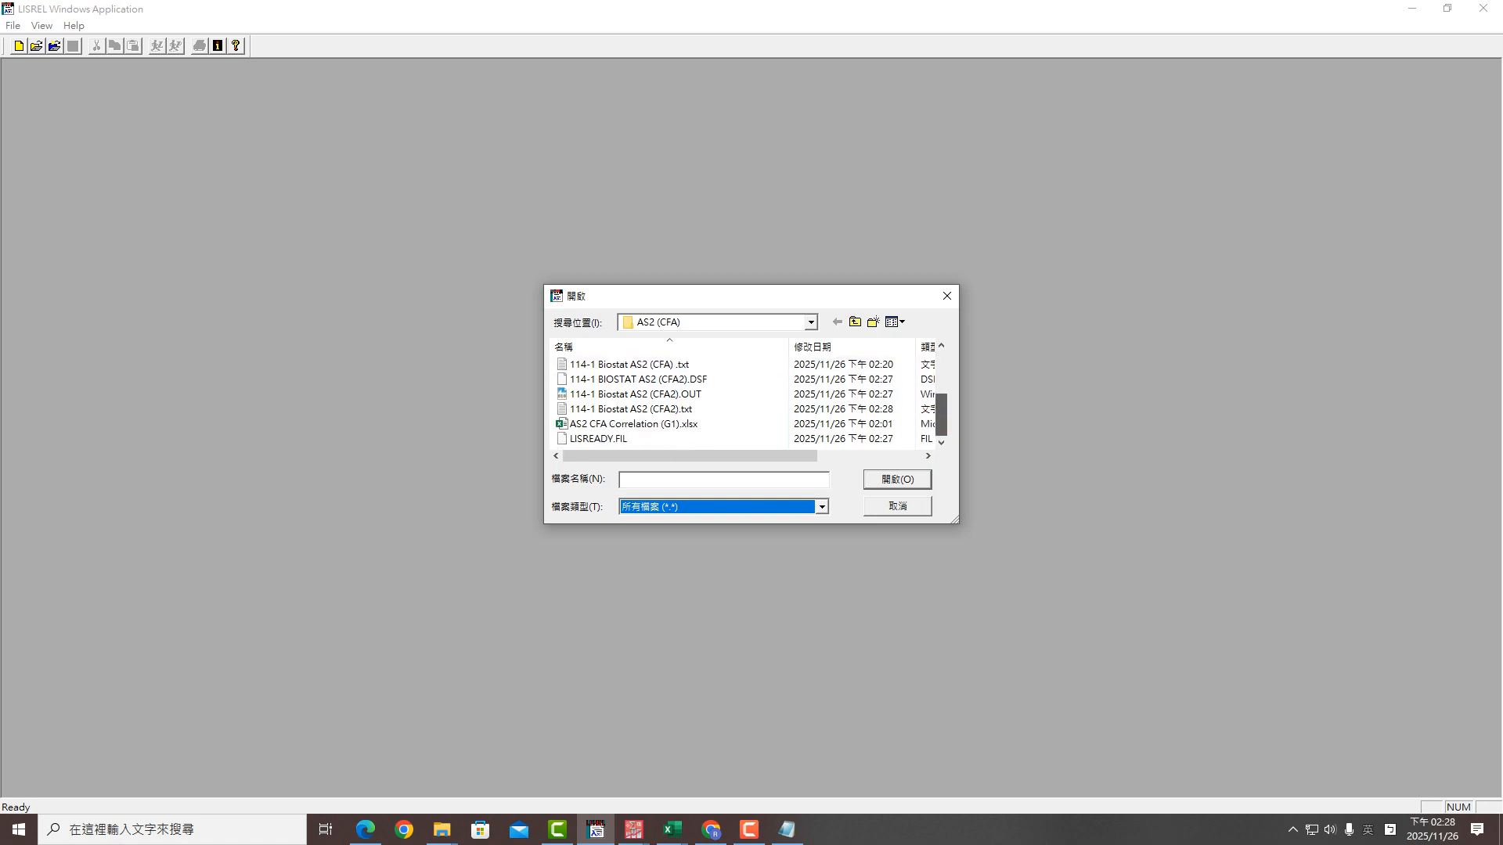
click(630, 409)
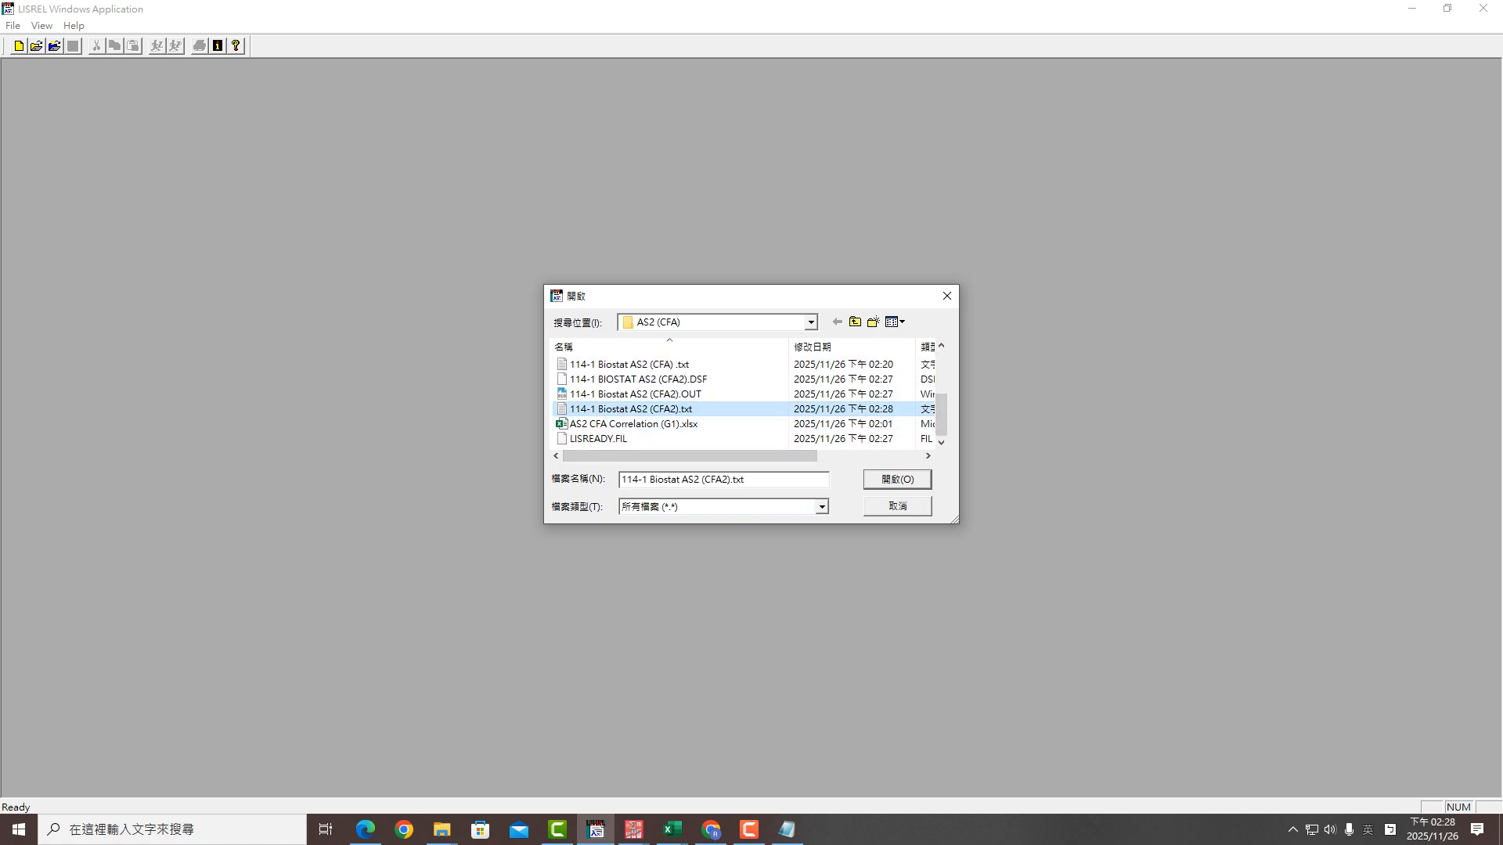
click(898, 479)
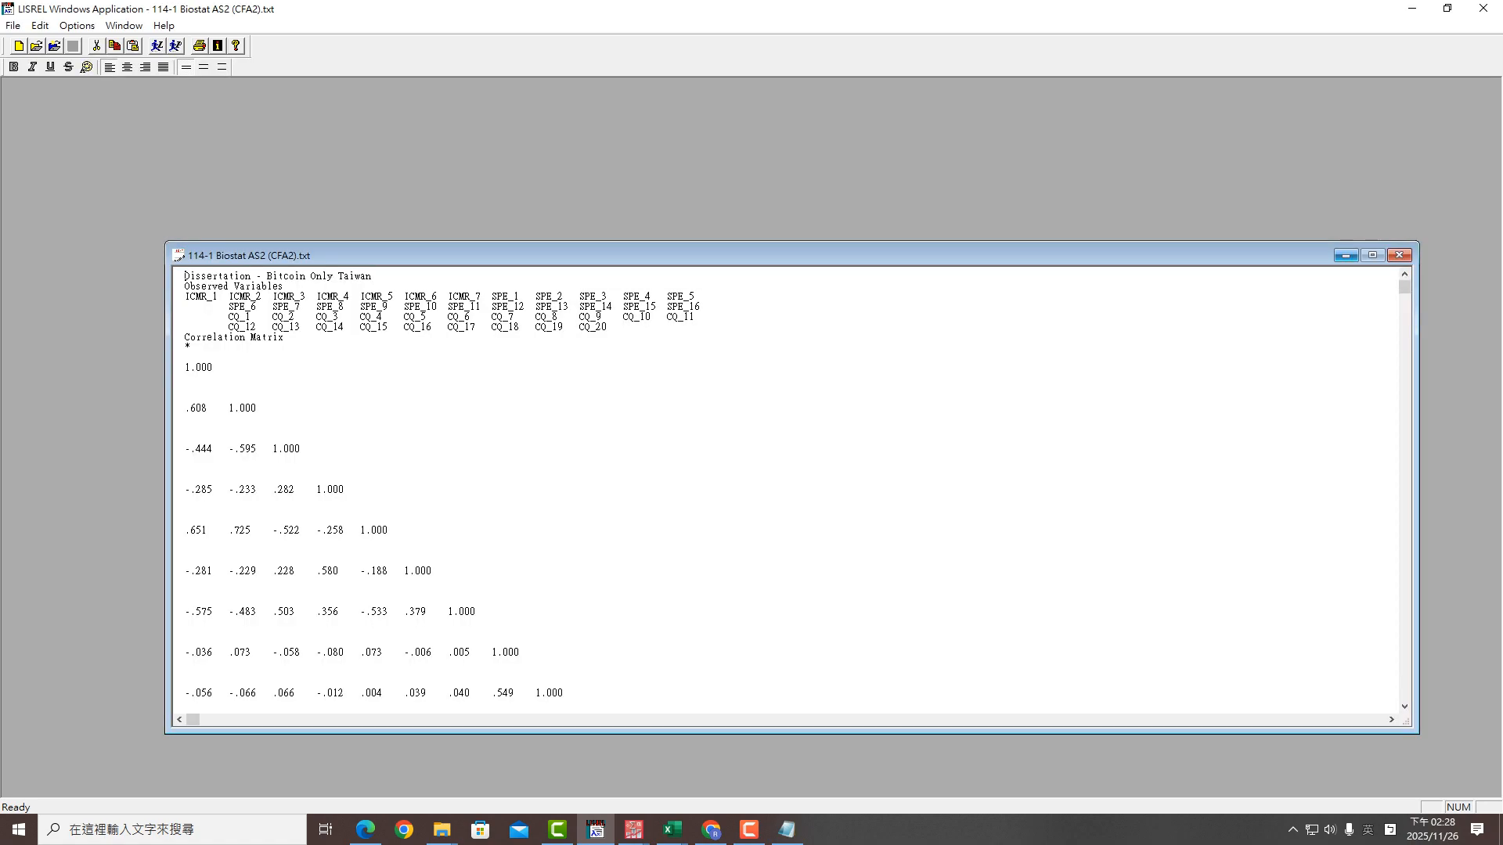
click(1372, 256)
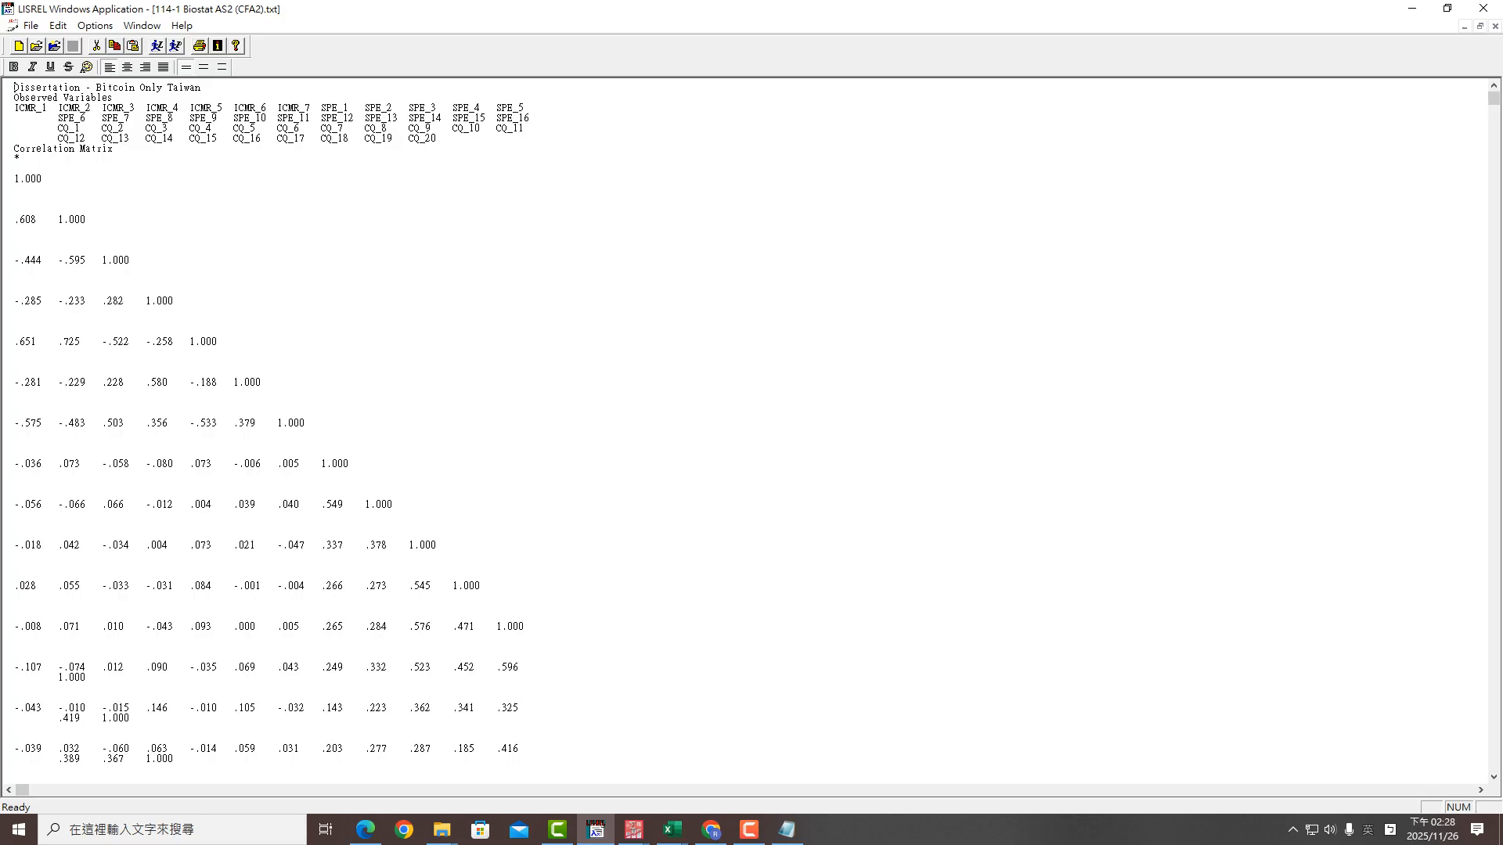
drag(57, 127, 436, 138)
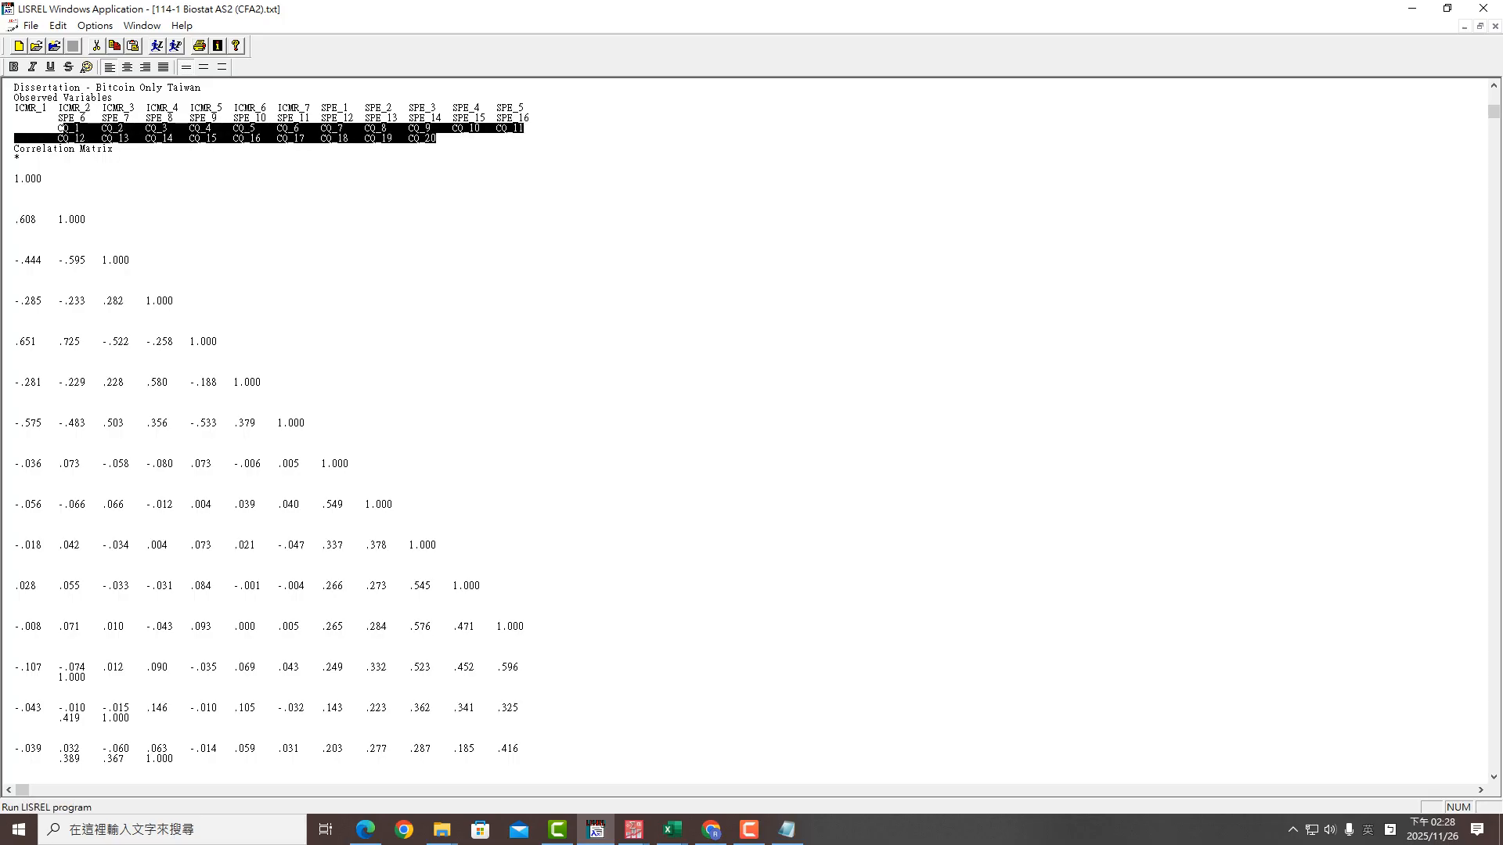
click(156, 46)
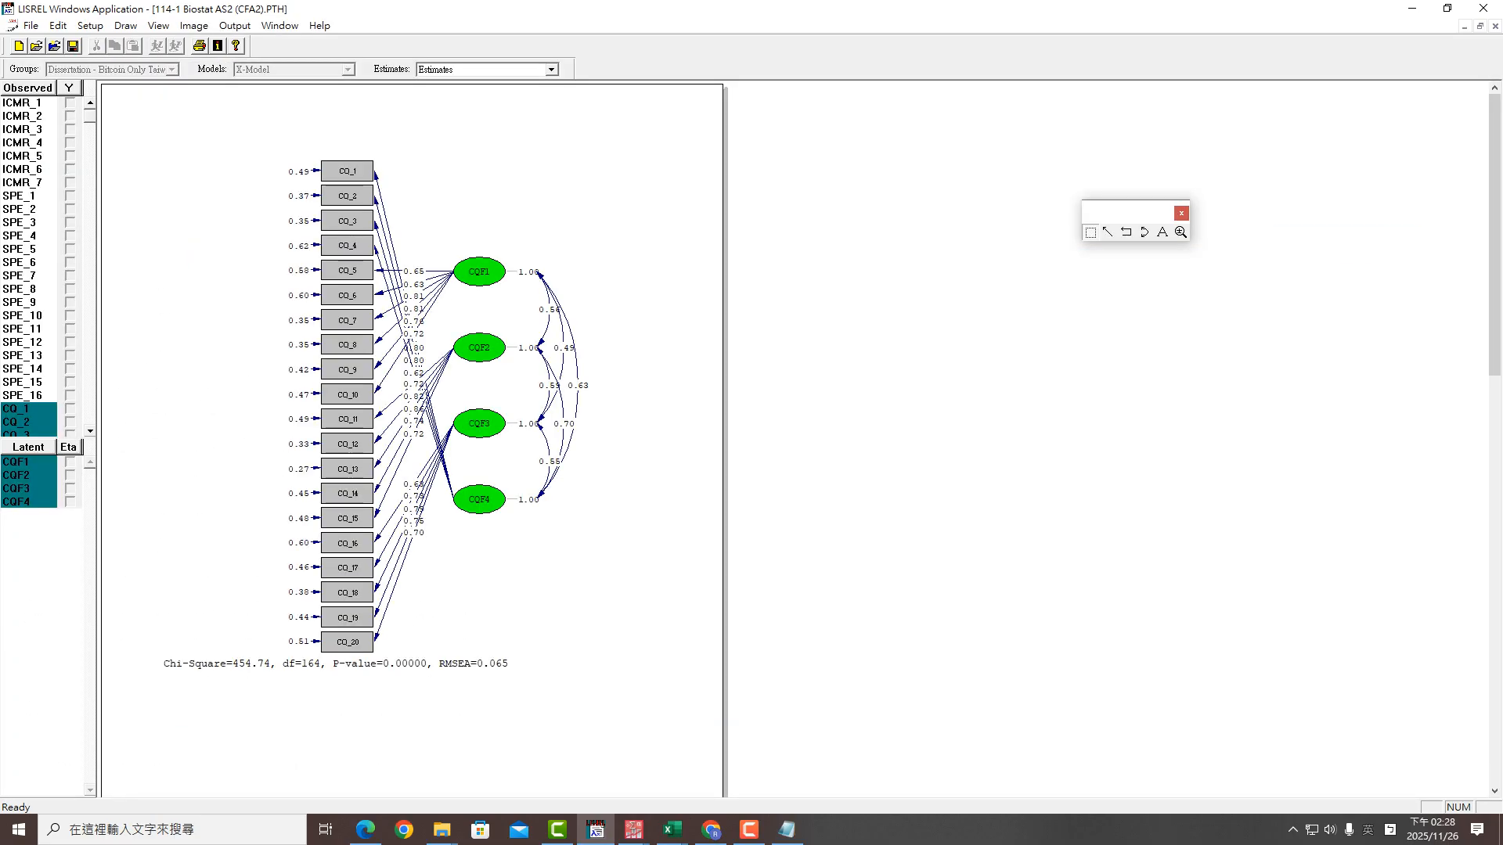
In the path diagram, raise CQF1, move the CQ_1 to CQ_4 boxes below CQF4, and shift the fit statistics line beneath them
drag(479, 272, 494, 233)
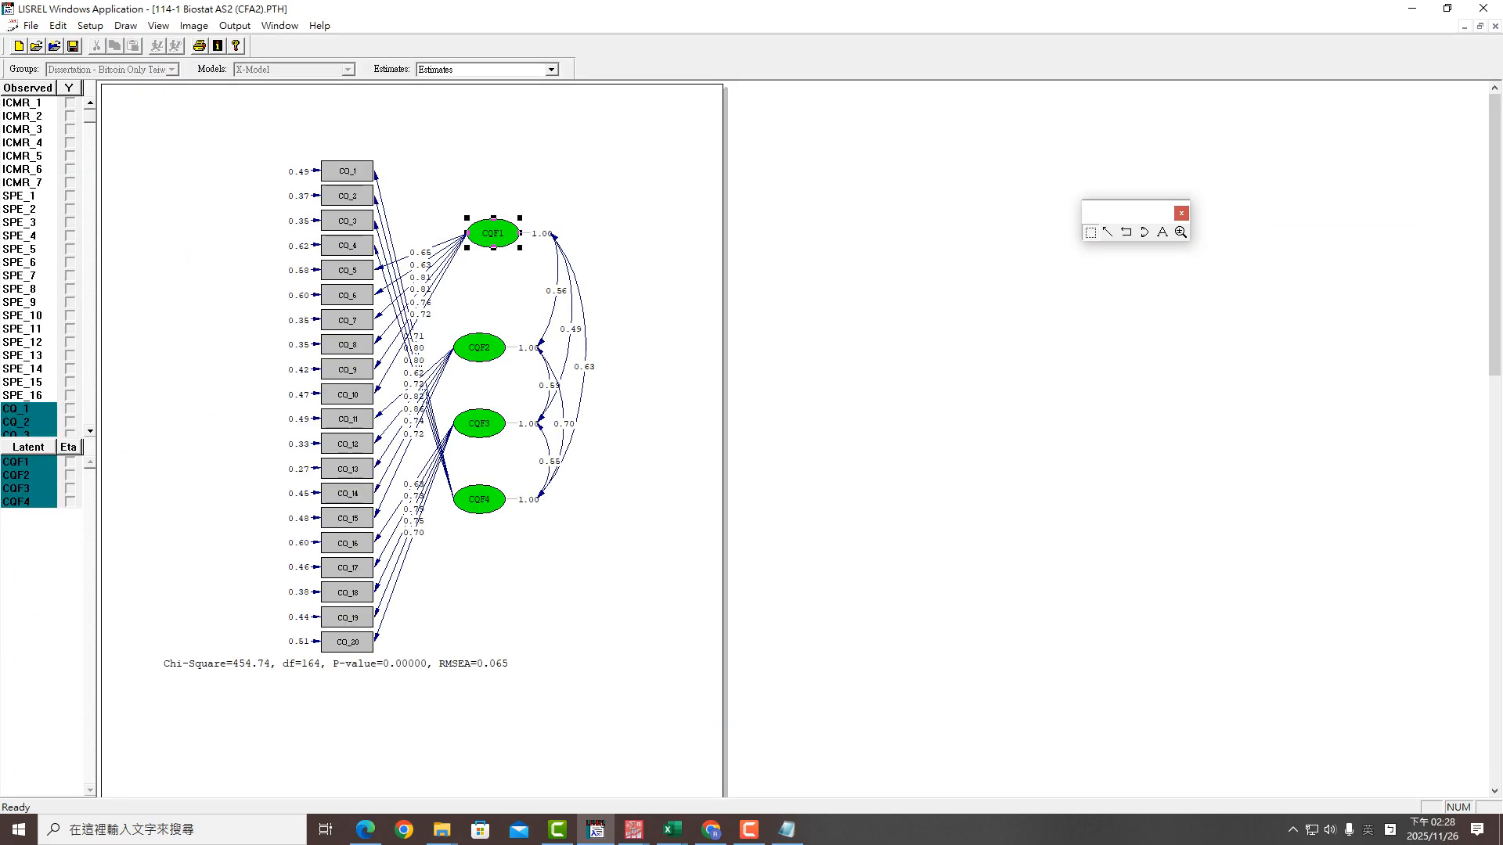
drag(347, 171, 431, 621)
drag(346, 195, 449, 660)
drag(346, 221, 448, 694)
click(368, 663)
drag(368, 664, 473, 746)
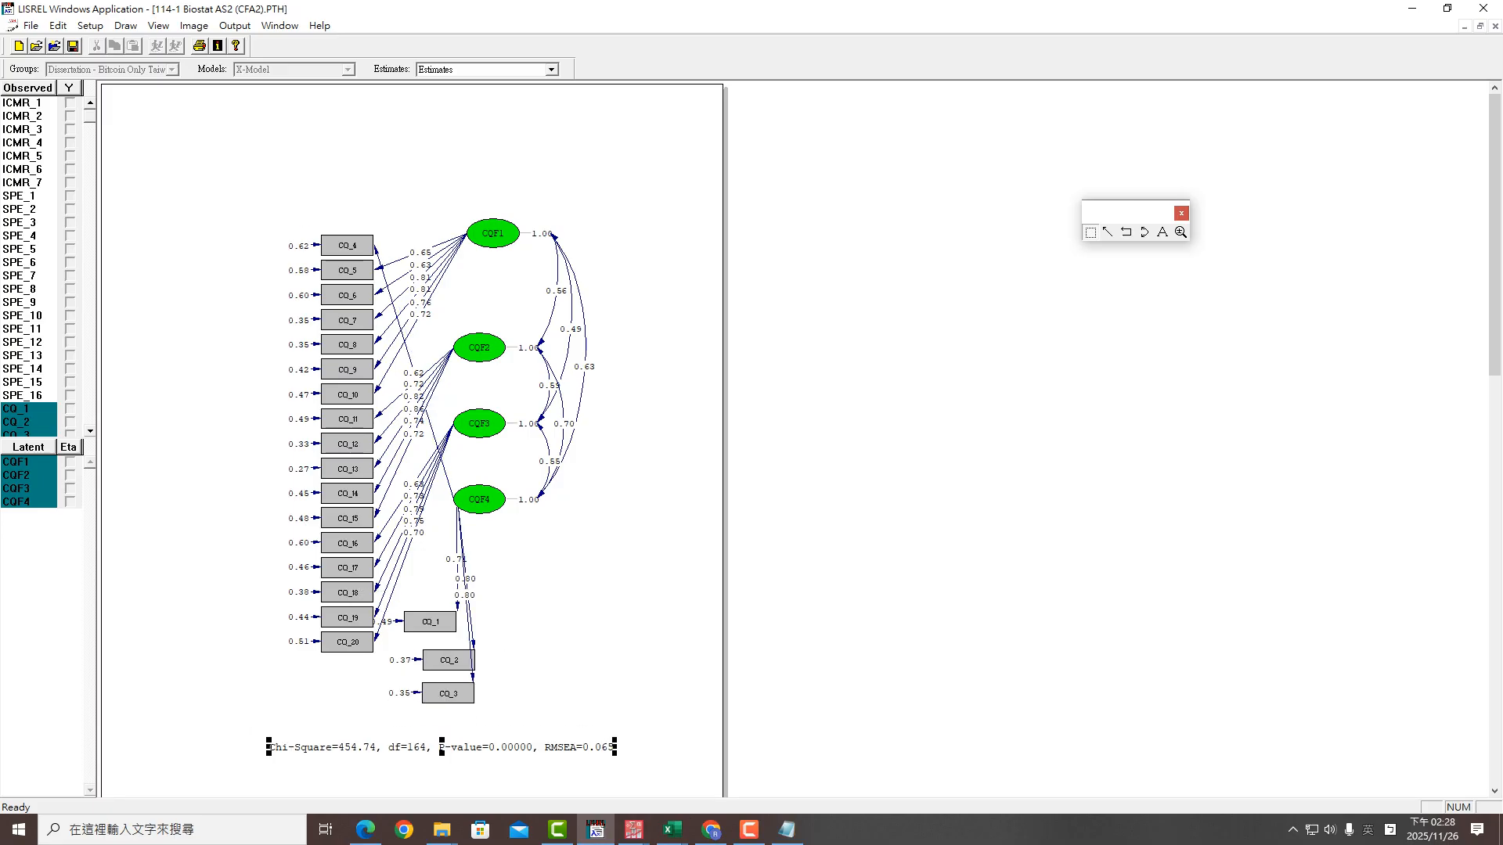
drag(347, 245, 448, 721)
Raise CQF1 further and stack the CQ_5 to CQ_10 boxes beside it near the top of the diagram
drag(493, 233, 504, 190)
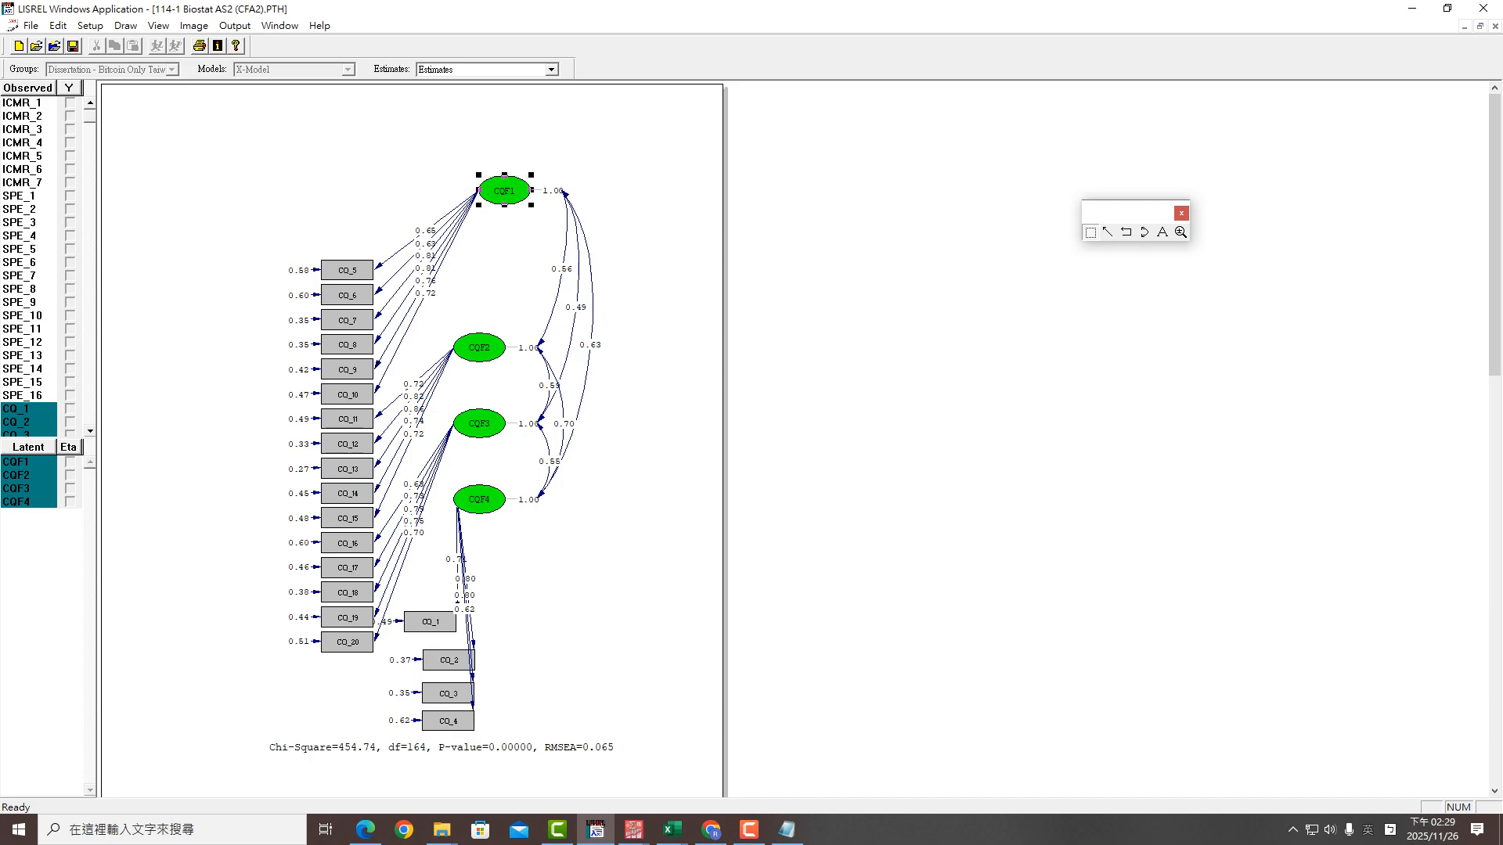
drag(346, 270, 333, 144)
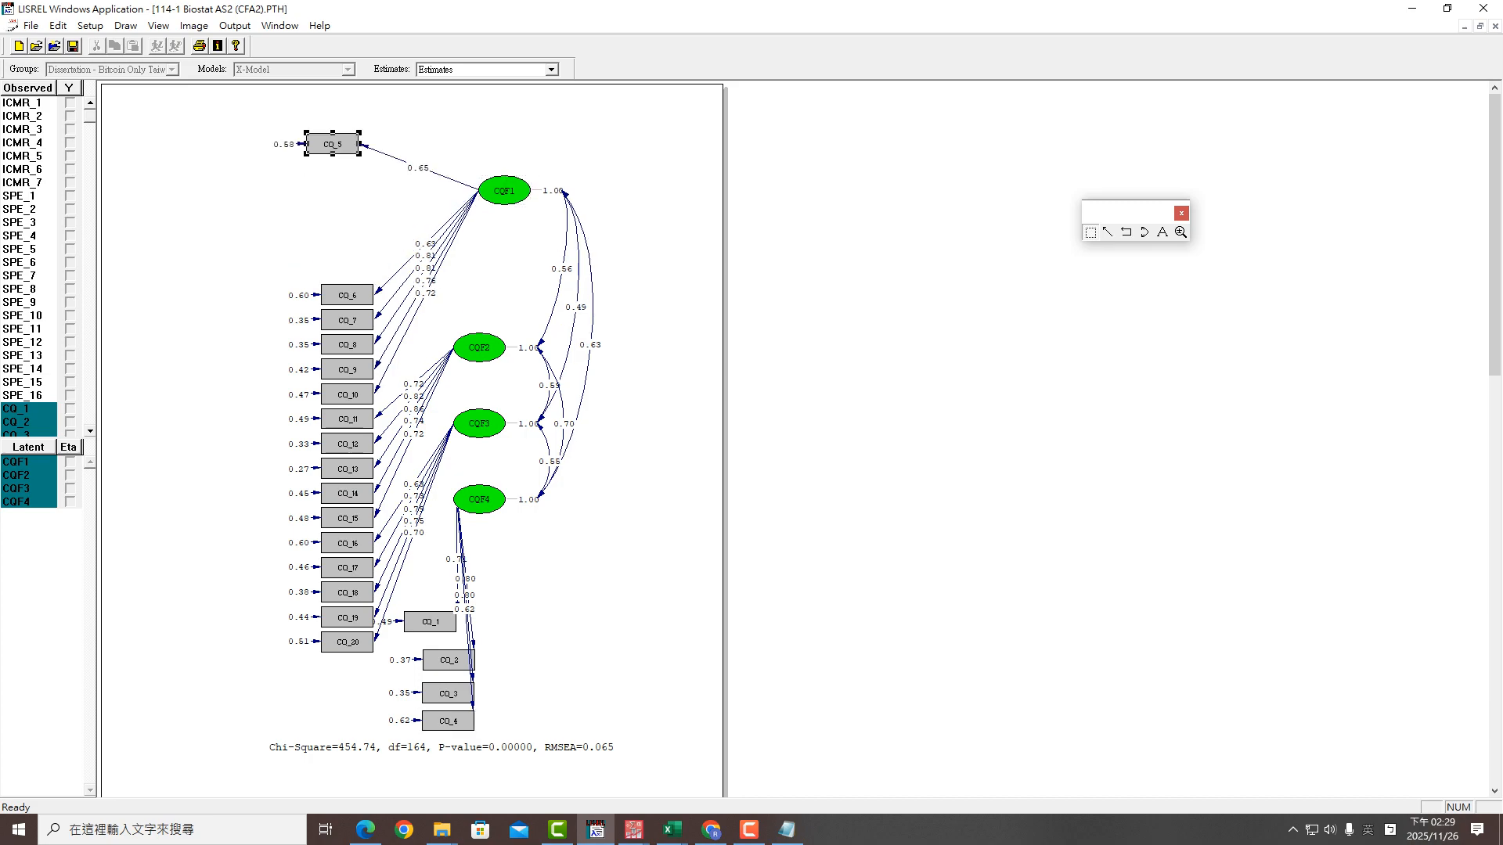
drag(347, 295, 328, 200)
drag(346, 344, 333, 237)
drag(346, 370, 335, 284)
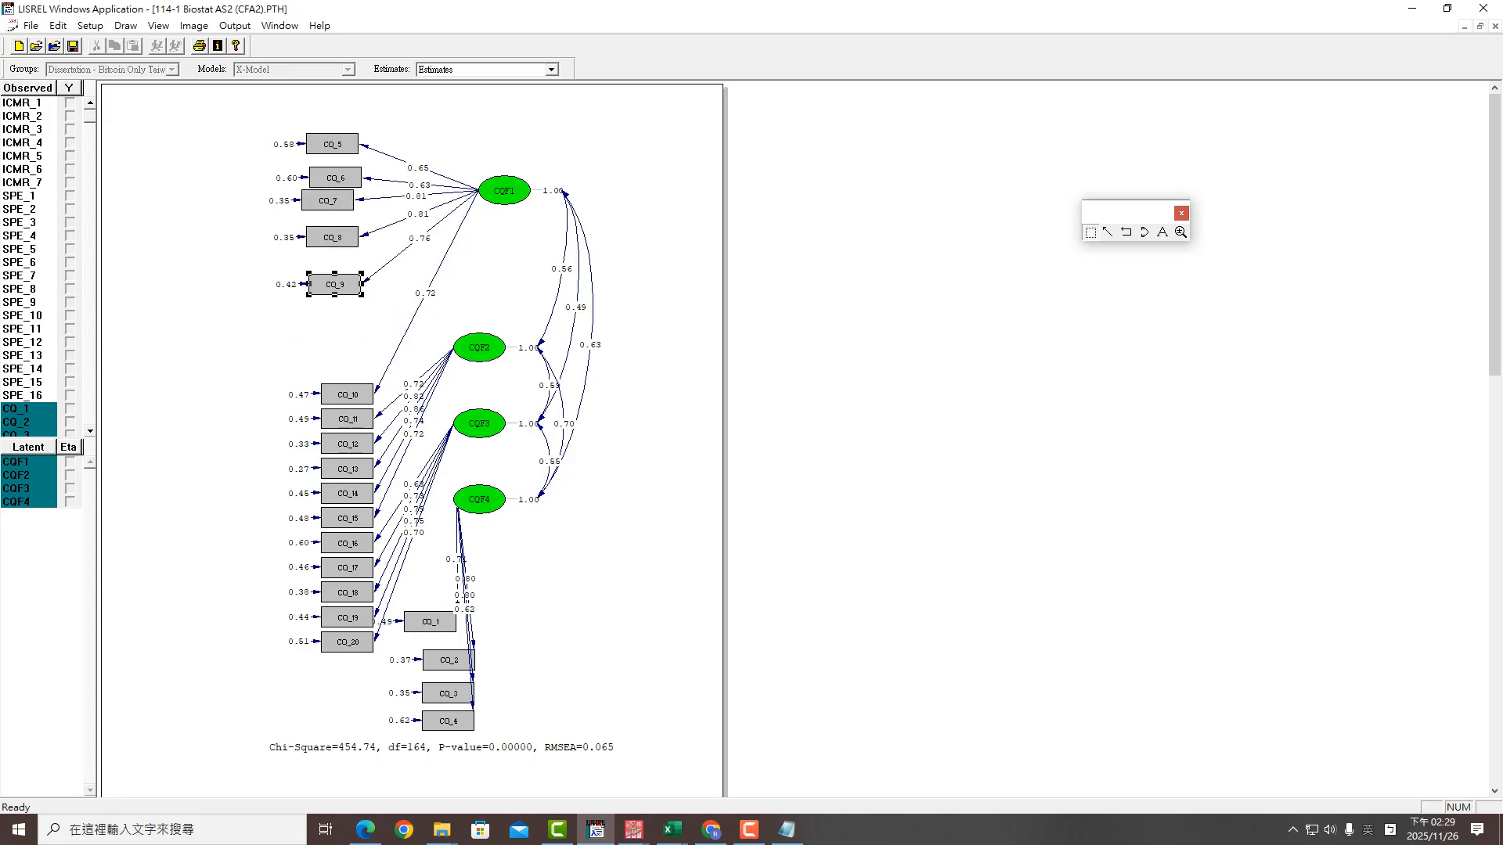
click(418, 168)
drag(348, 394, 338, 325)
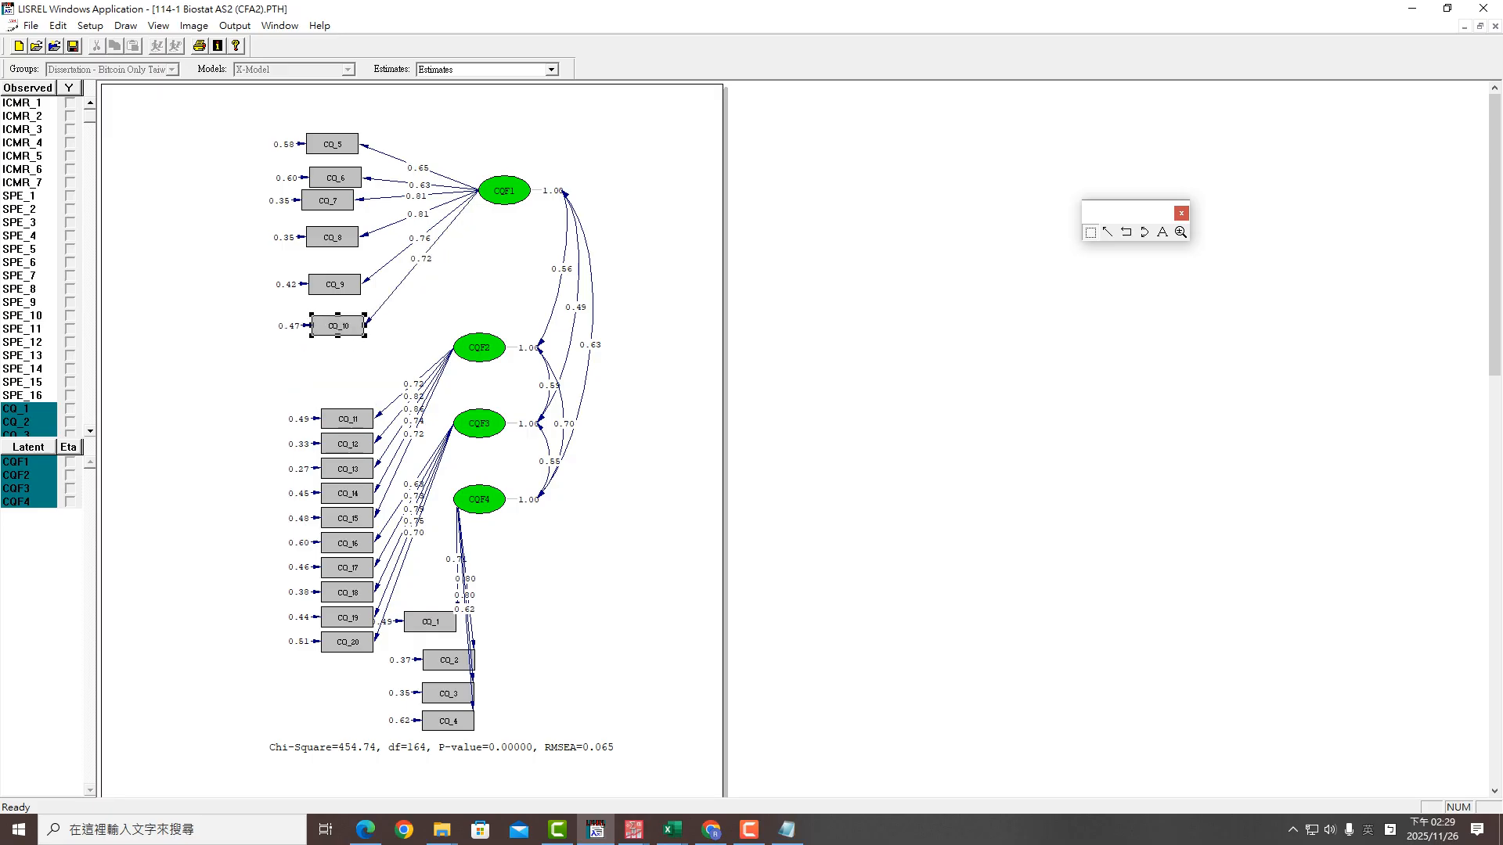
Spread the CQ_11 to CQ_15 boxes out below CQ_10 so their paths to CQF2 separate
drag(347, 419, 328, 384)
drag(347, 444, 310, 419)
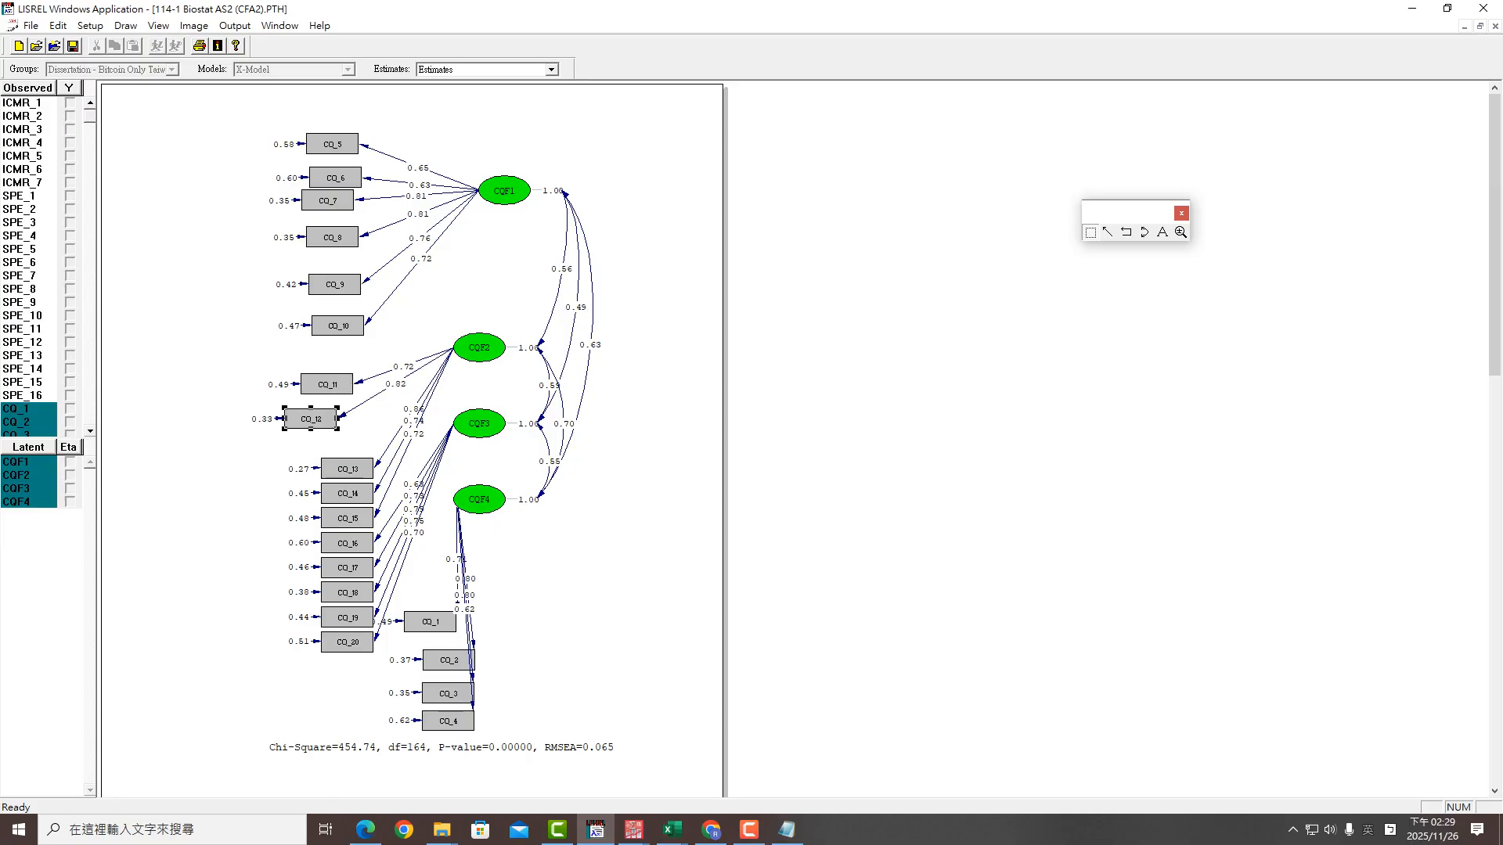
drag(347, 469, 316, 518)
Space out the CQF2, CQF3 and CQF4 ellipses, placing CQF4 beside CQ_1 to CQ_4, and lower the fit statistics line slightly
drag(479, 423, 493, 441)
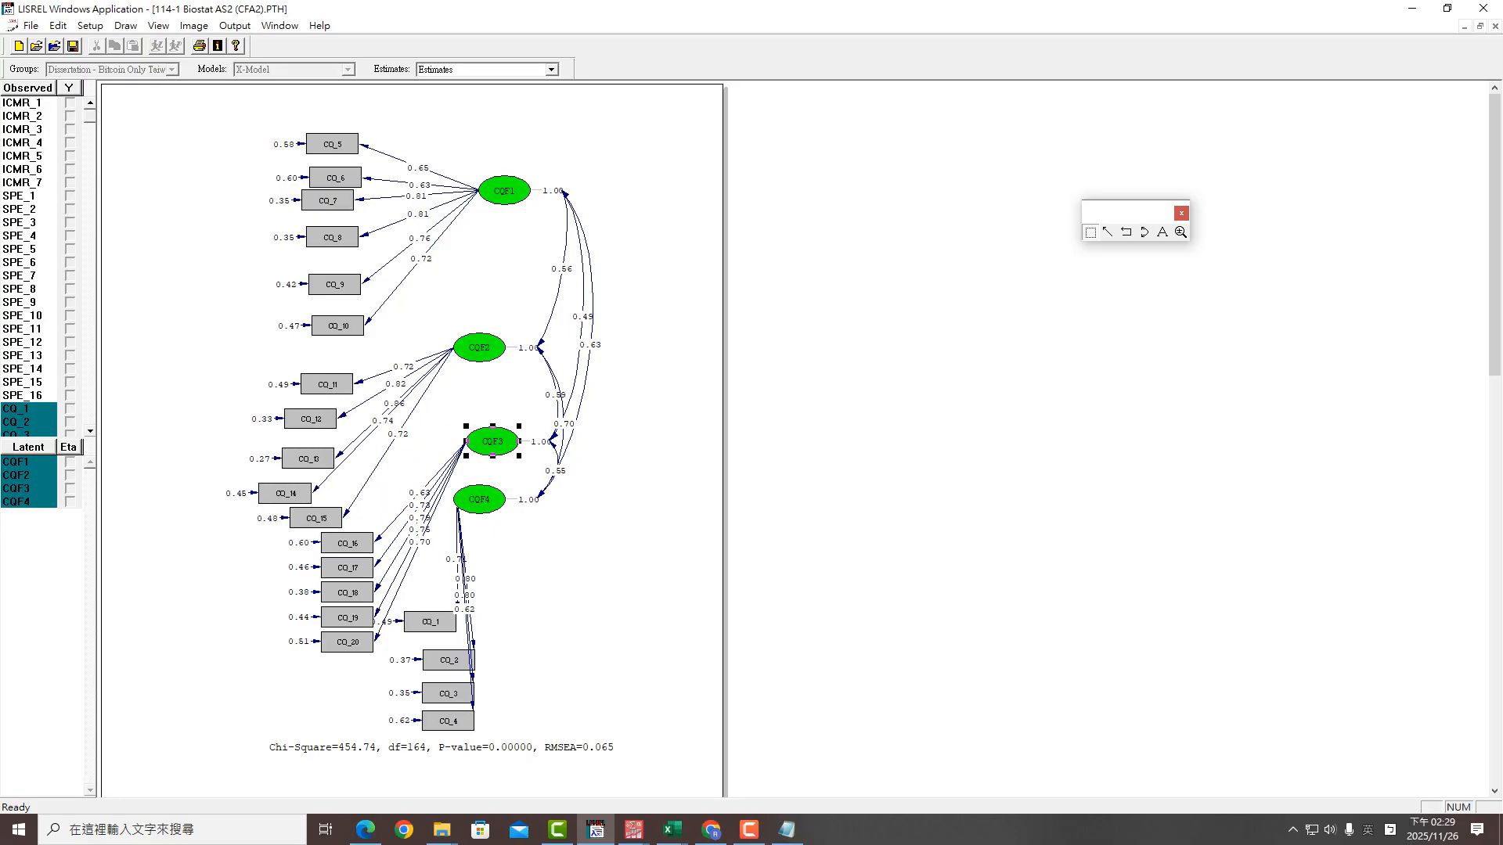
drag(479, 499, 555, 598)
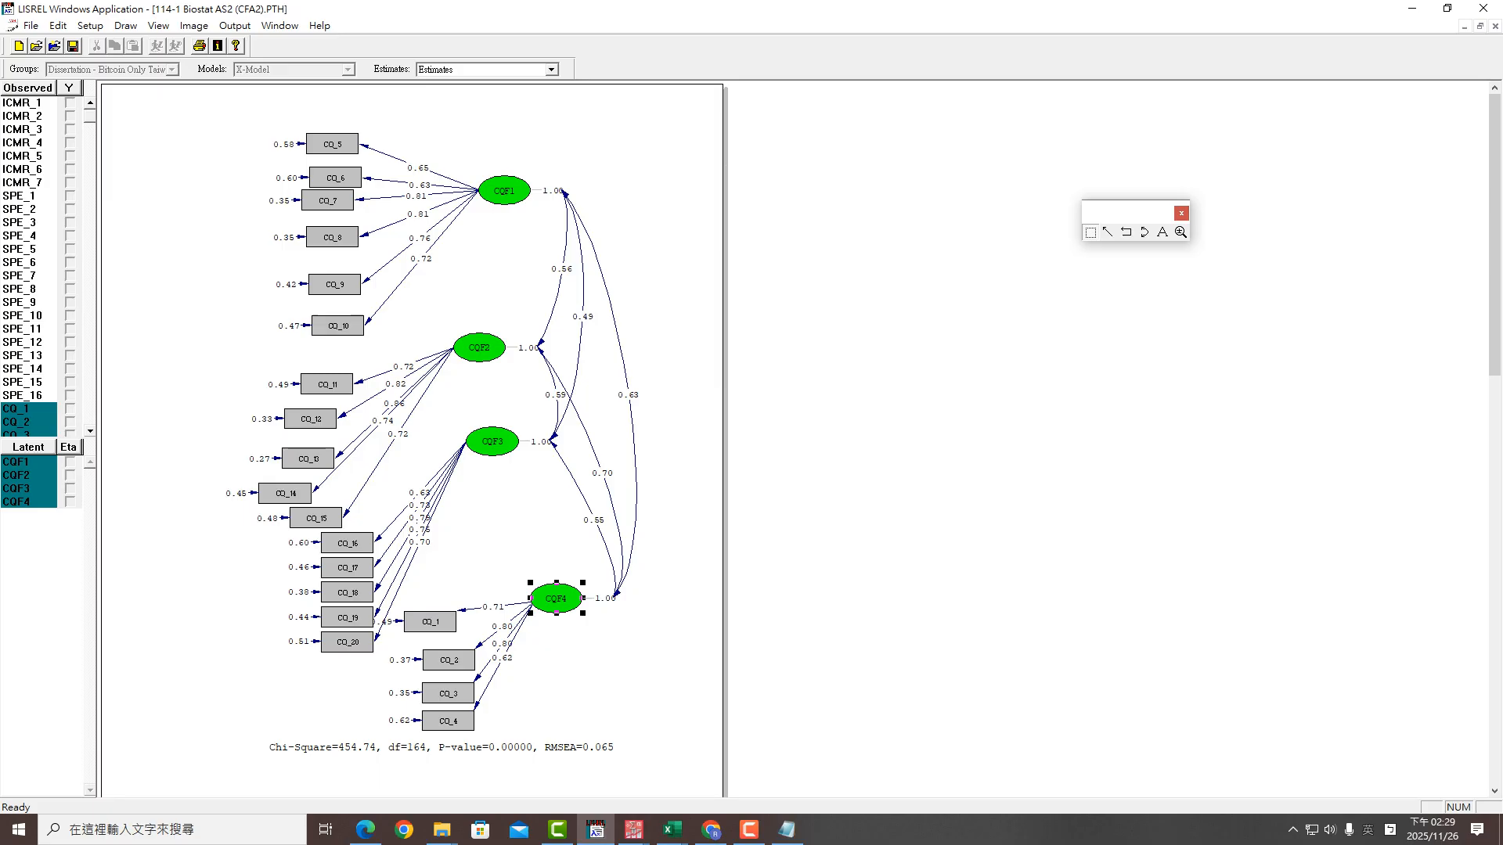
drag(479, 347, 492, 343)
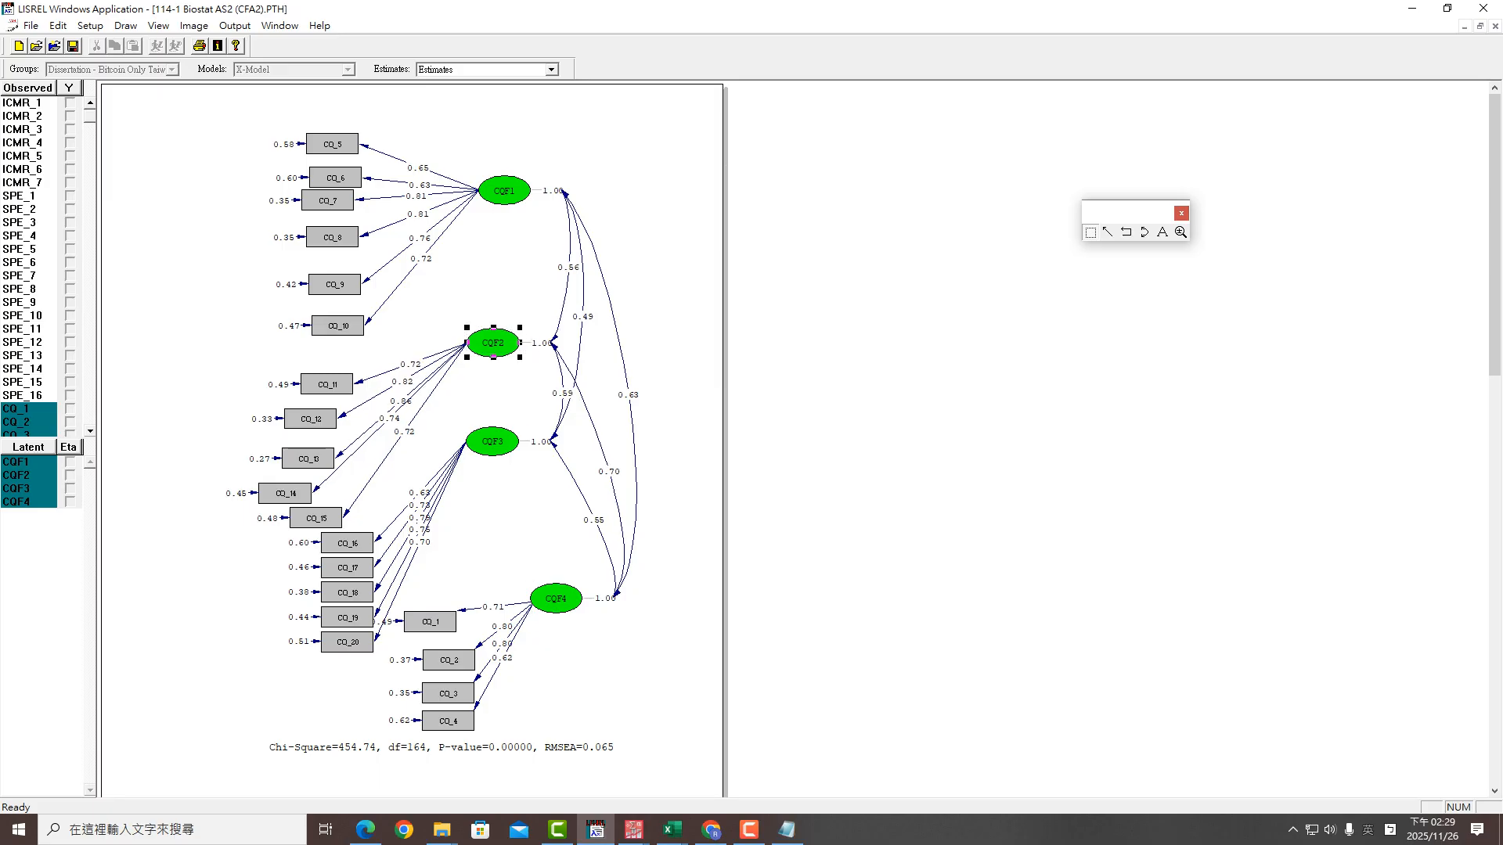
drag(493, 442, 509, 449)
drag(556, 598, 558, 621)
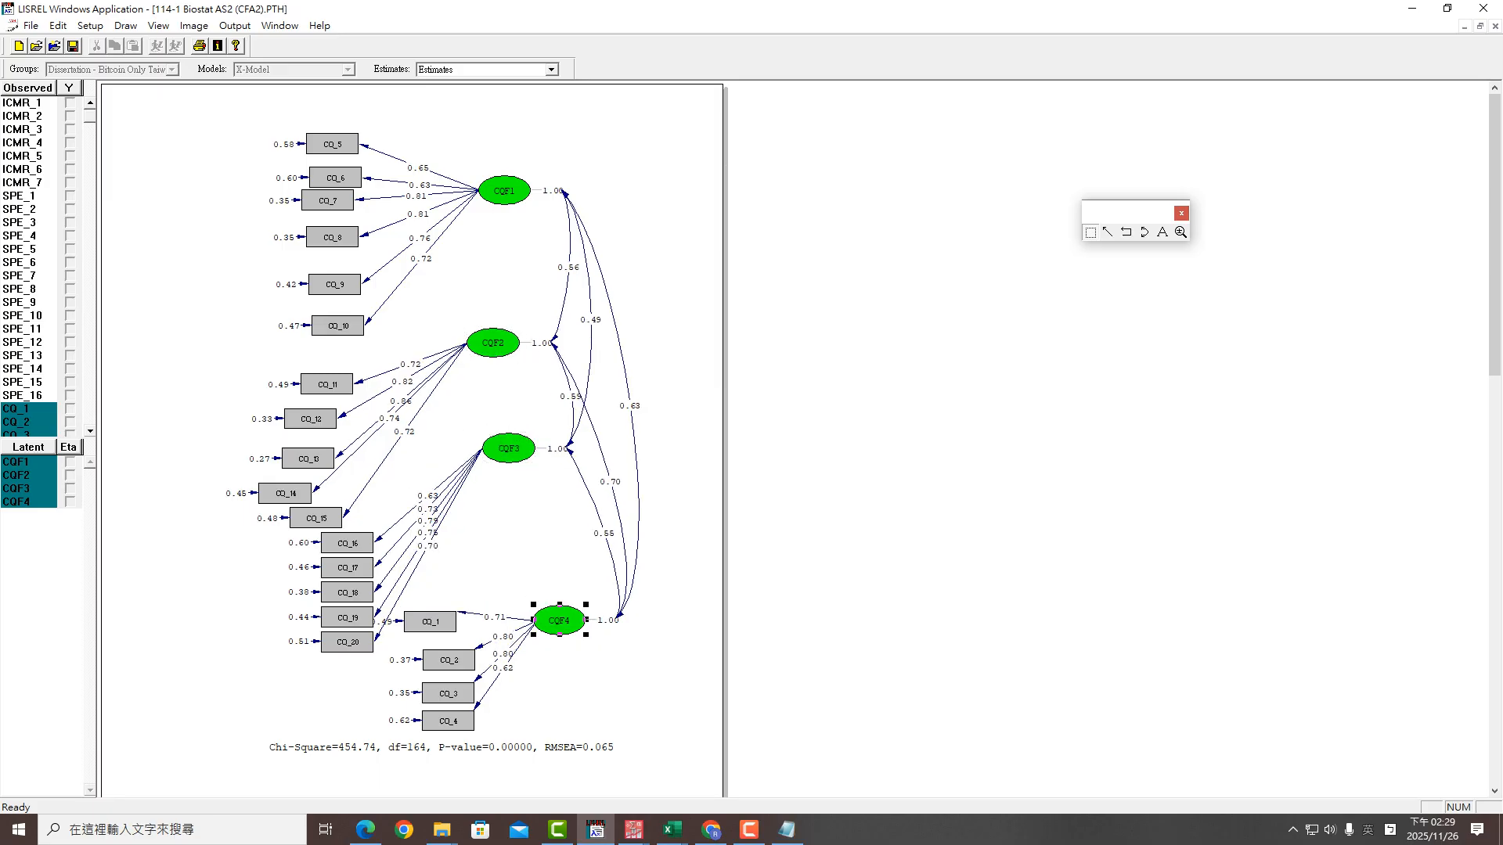
click(466, 748)
drag(466, 748, 447, 760)
click(590, 693)
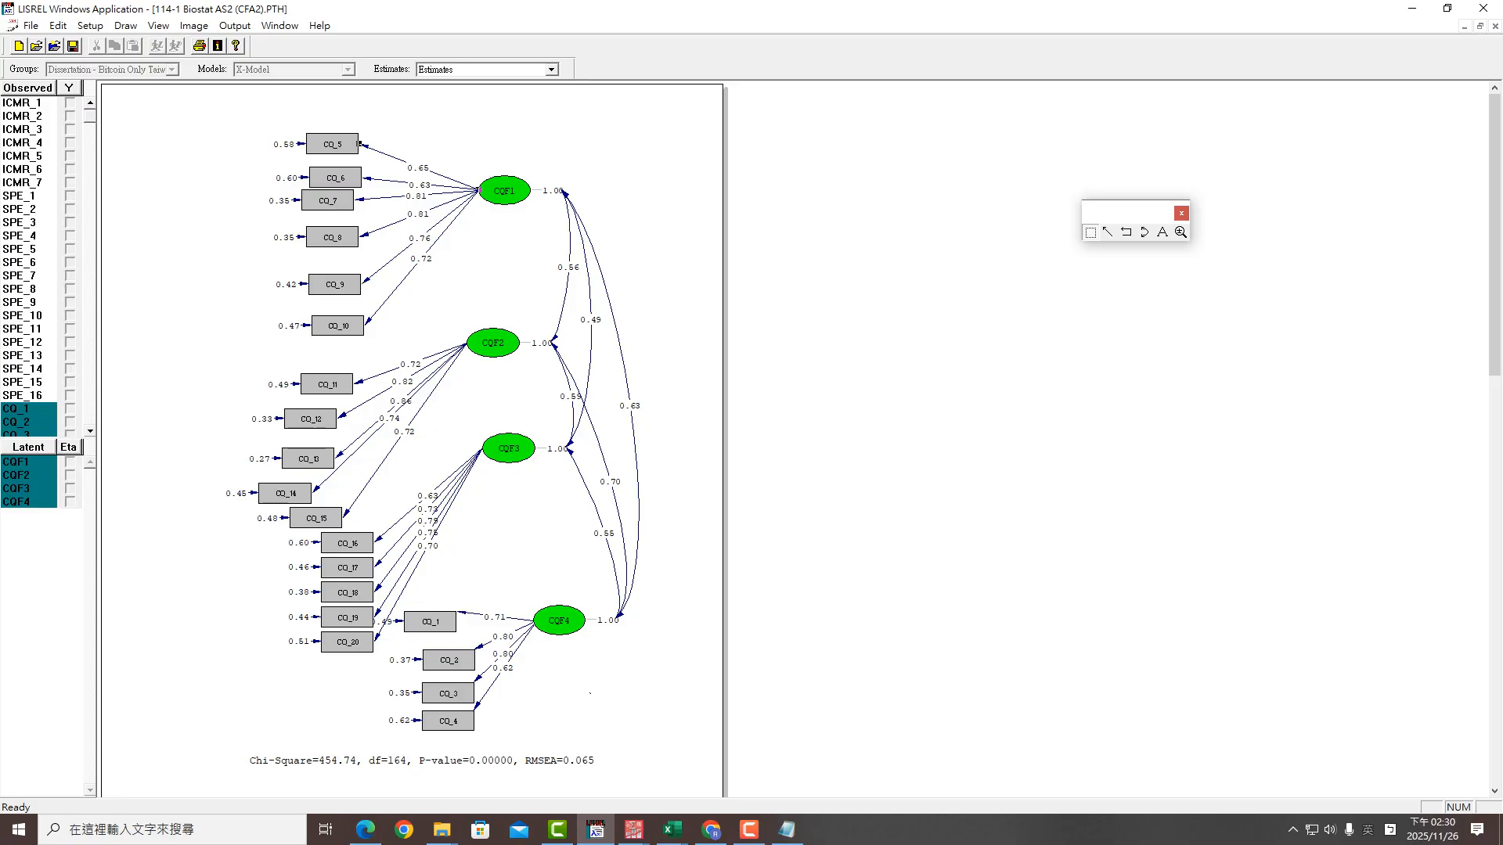
Align the CQ_5 to CQ_10 boxes into an evenly spaced column beside CQF1
double_click(418, 168)
double_click(415, 197)
click(421, 259)
drag(332, 144, 329, 167)
drag(332, 237, 329, 238)
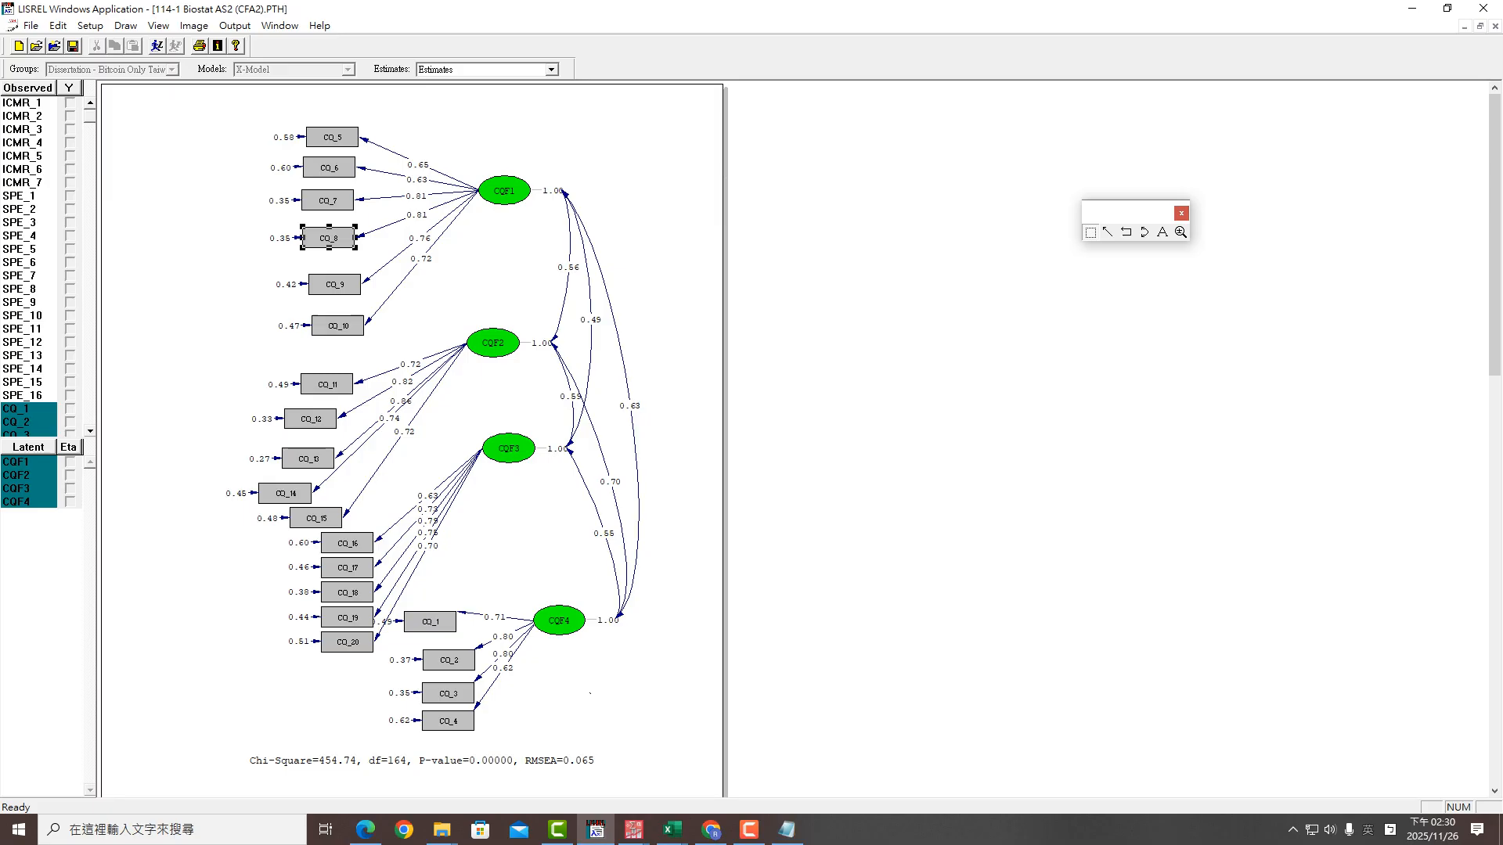
click(335, 284)
drag(335, 284, 328, 279)
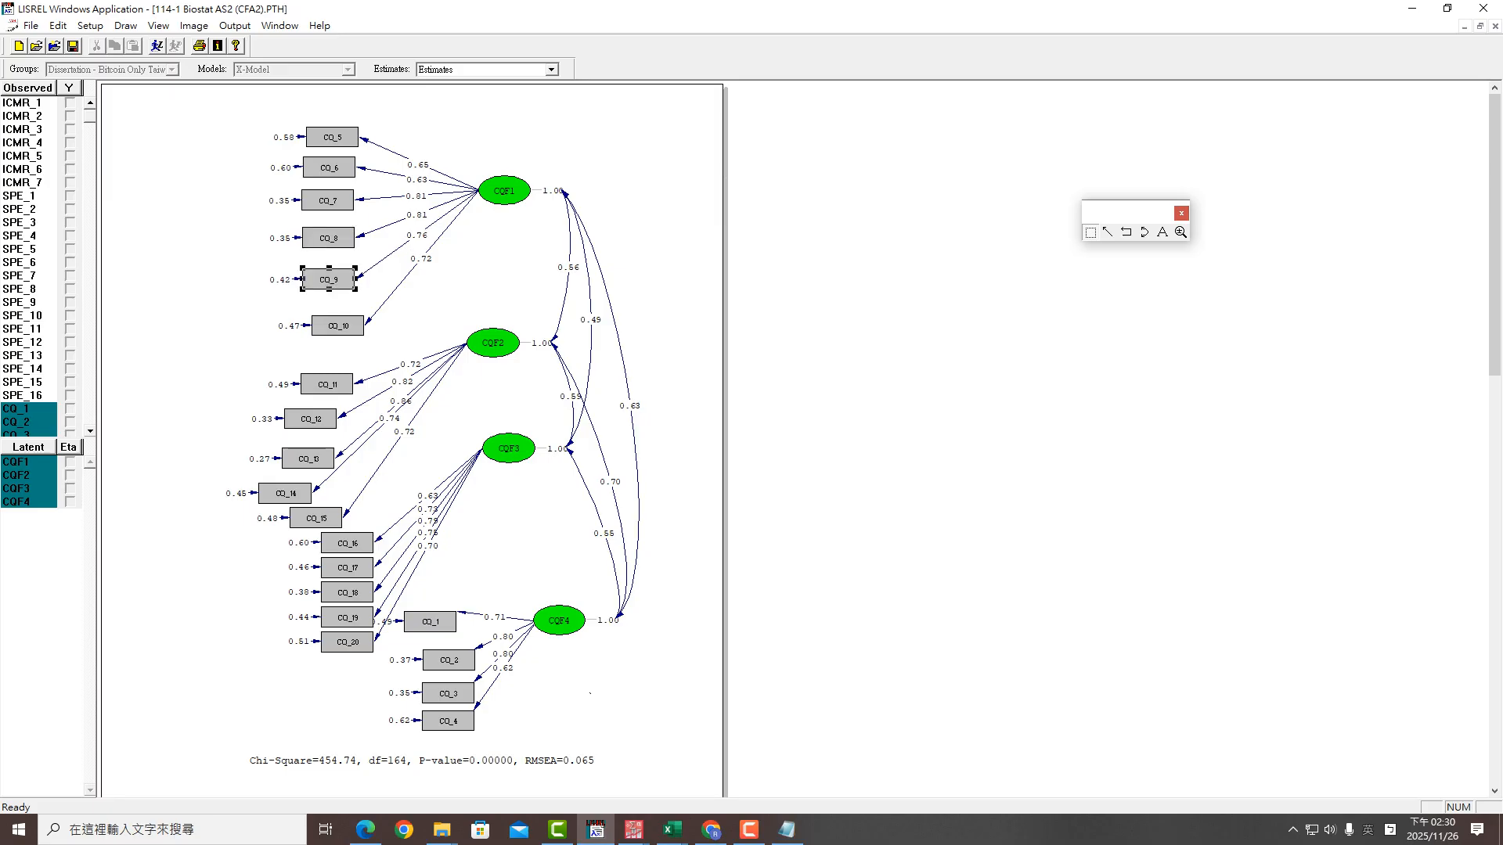
click(338, 325)
drag(337, 325, 329, 320)
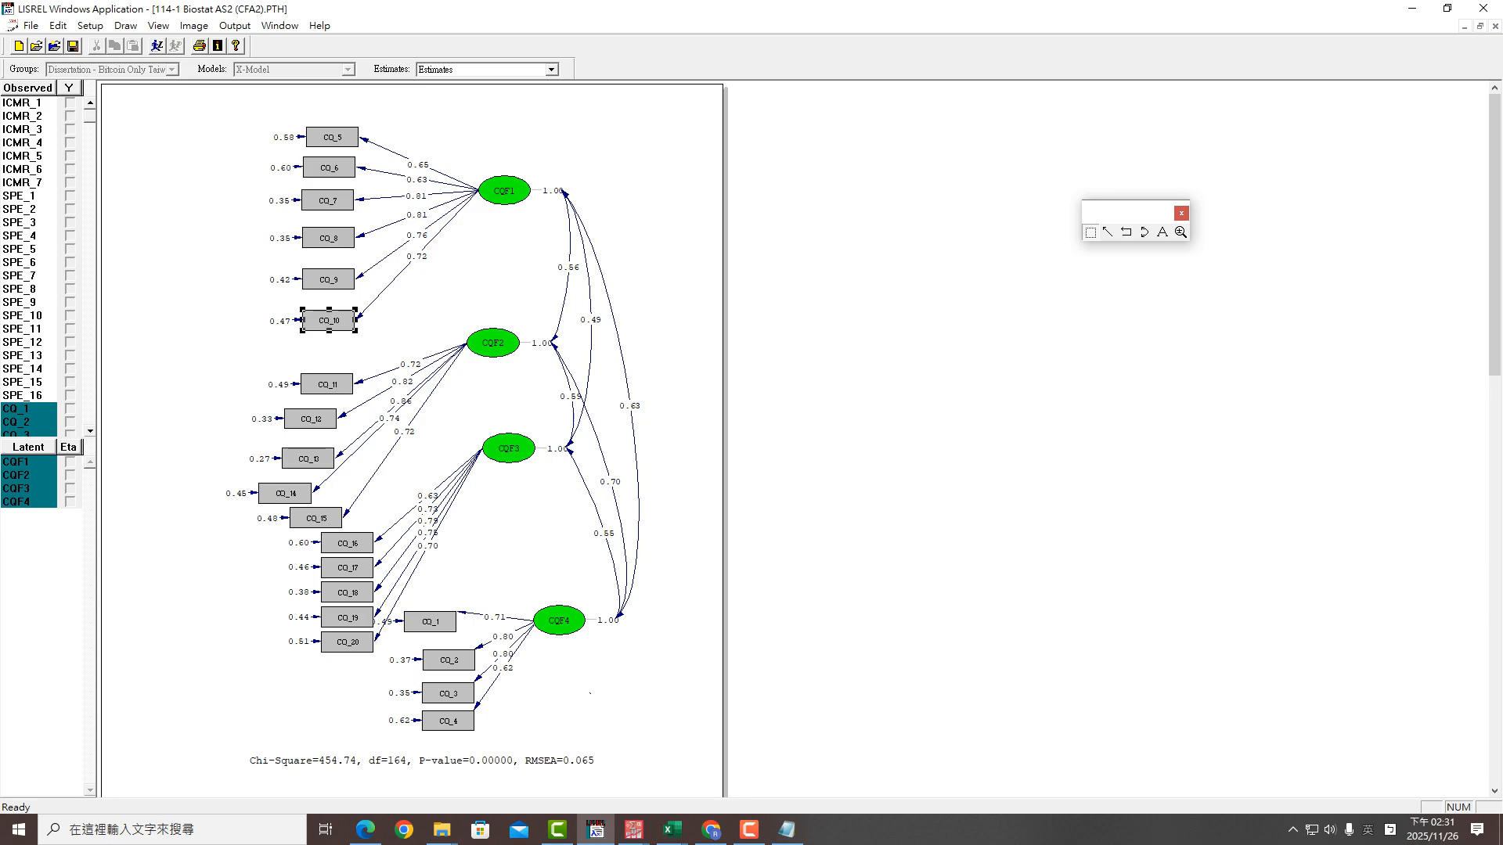
click(672, 829)
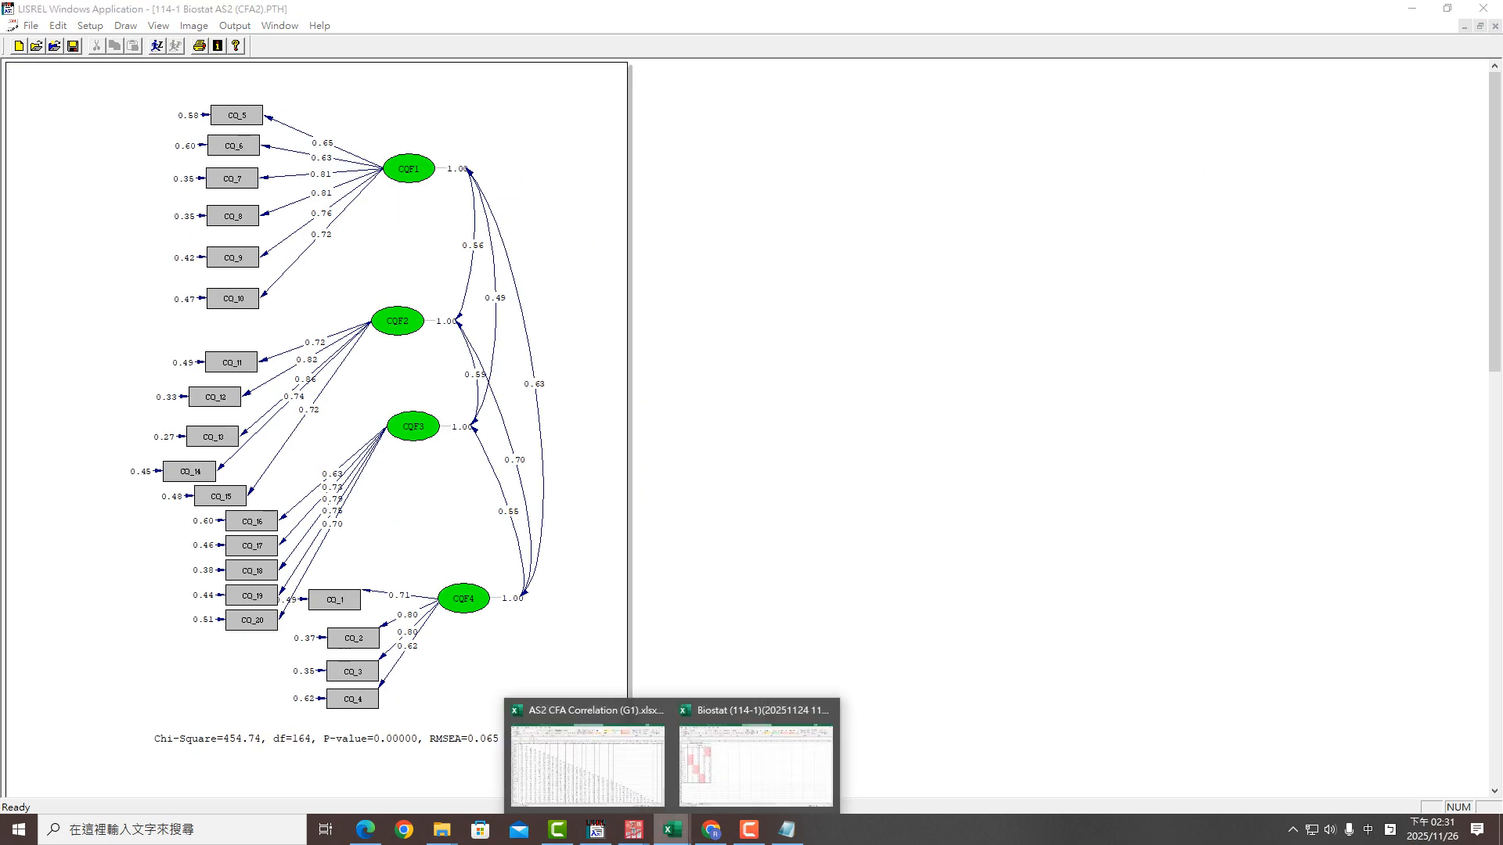
mouse_move(589, 765)
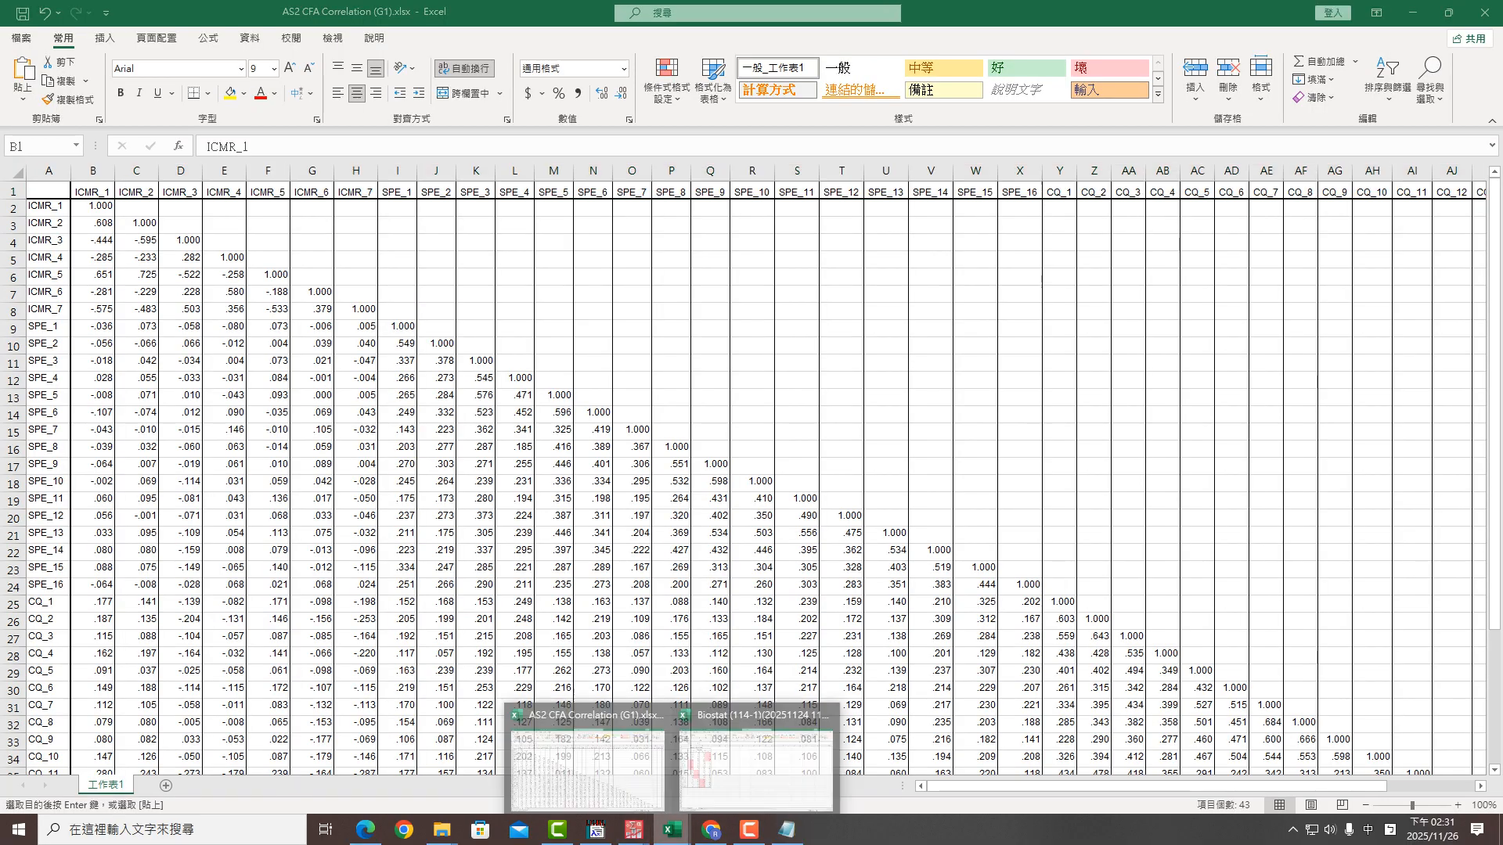
click(756, 763)
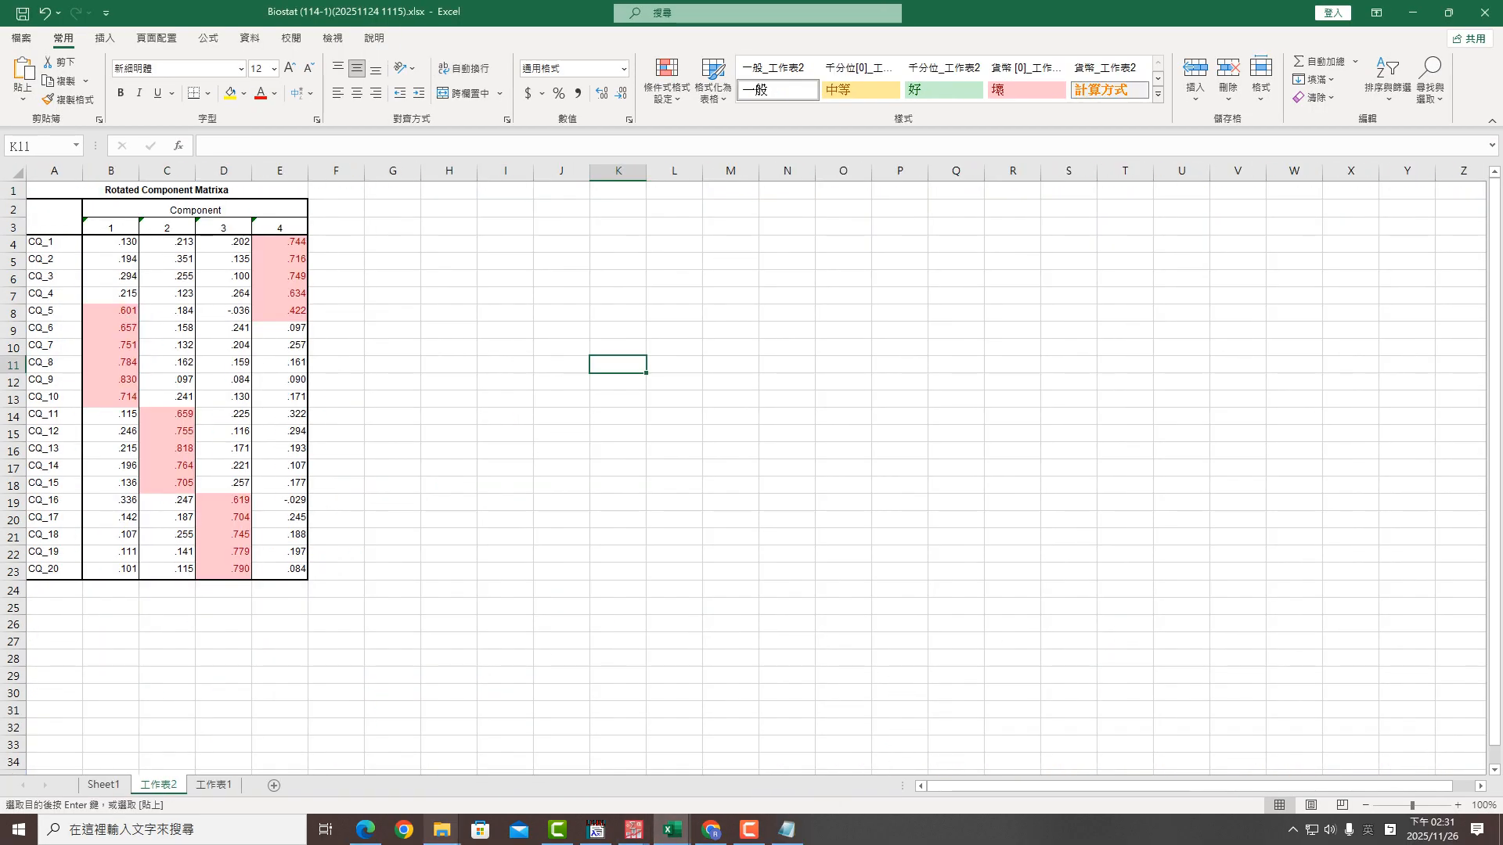
click(442, 829)
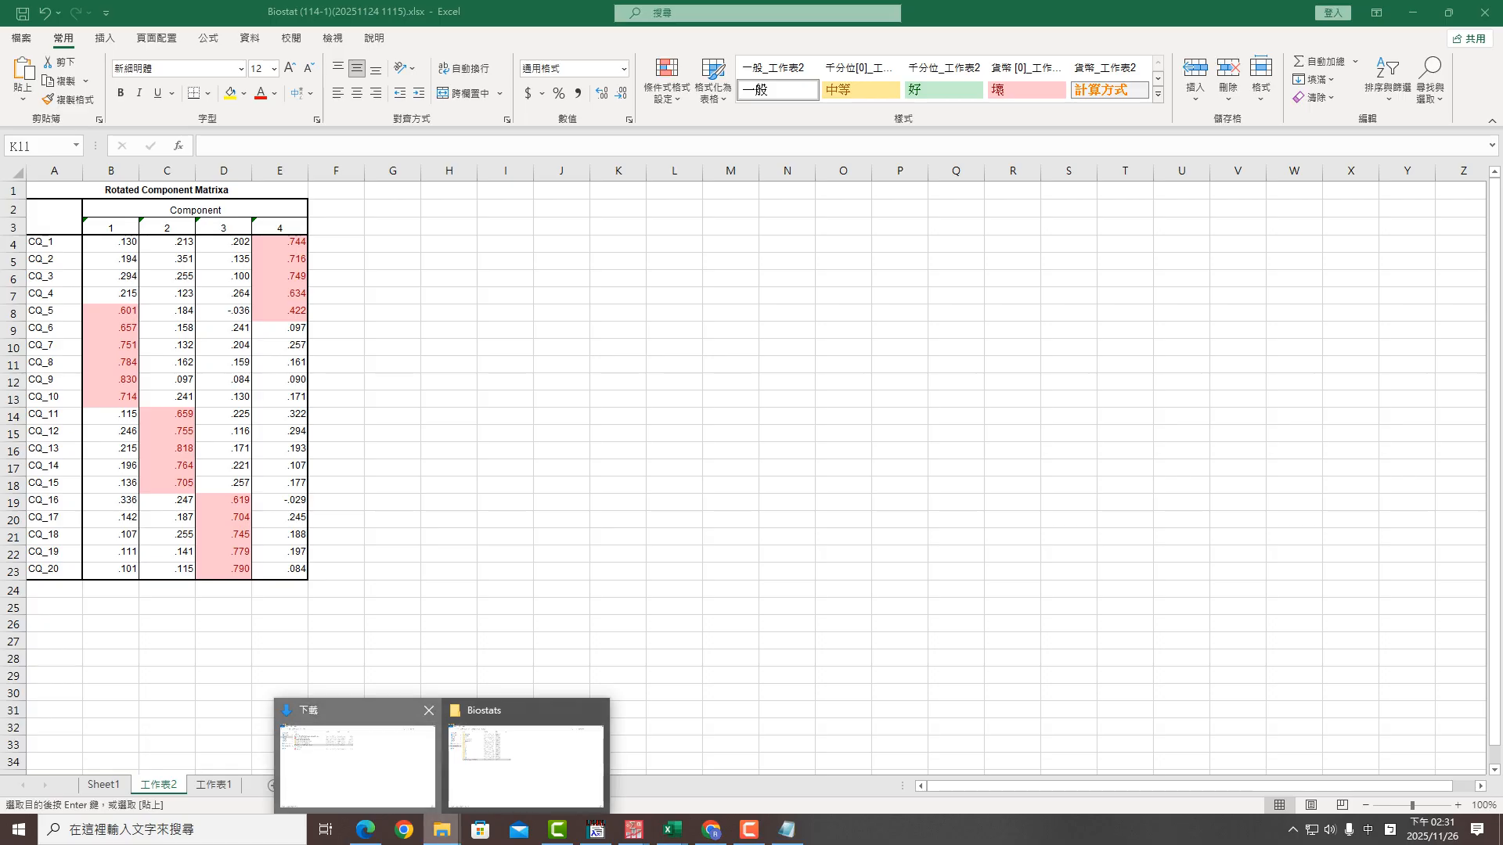
click(357, 763)
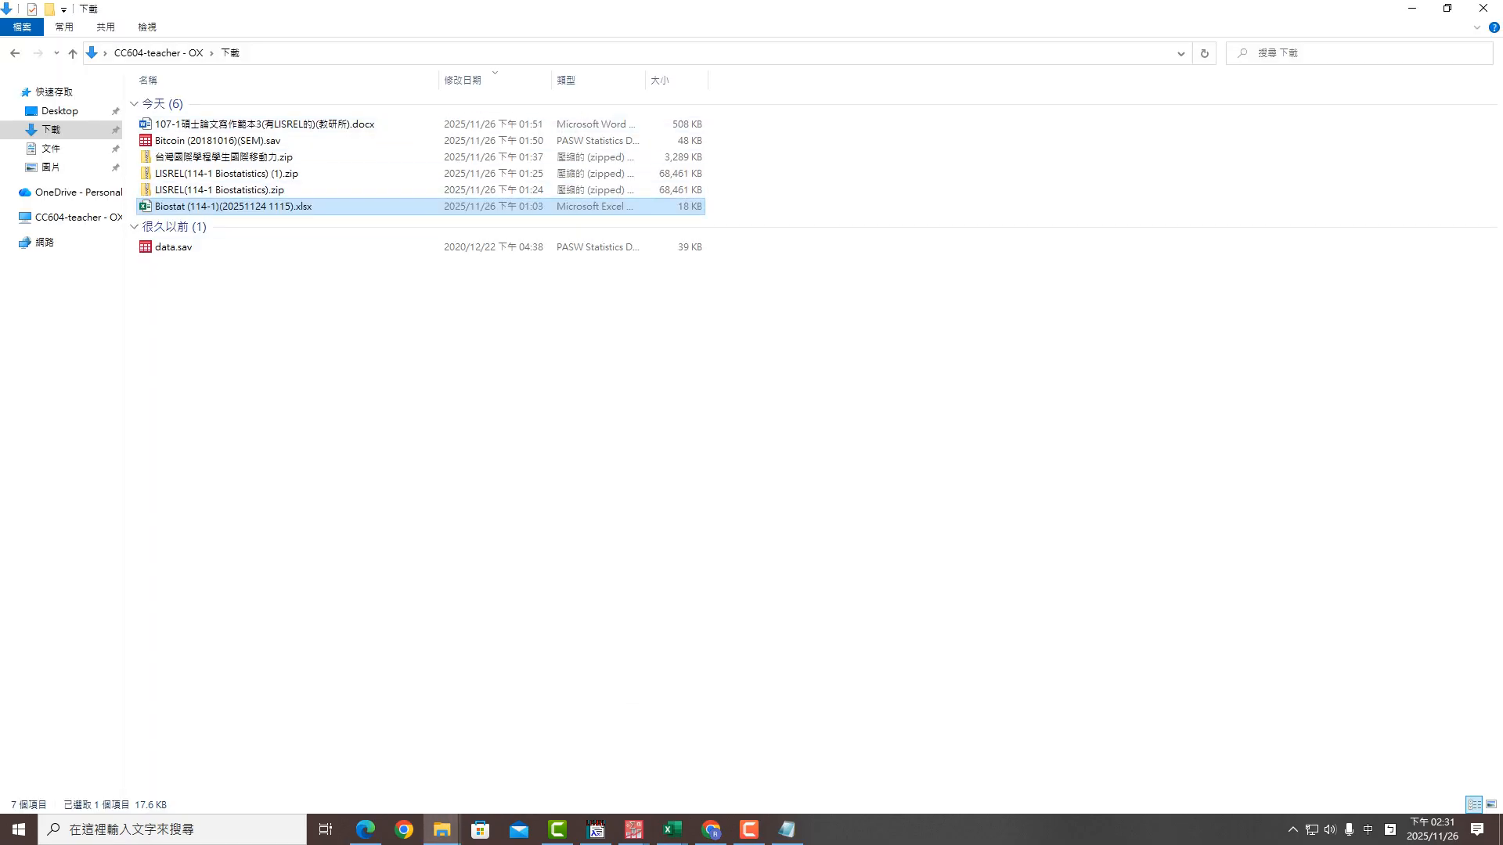
click(672, 829)
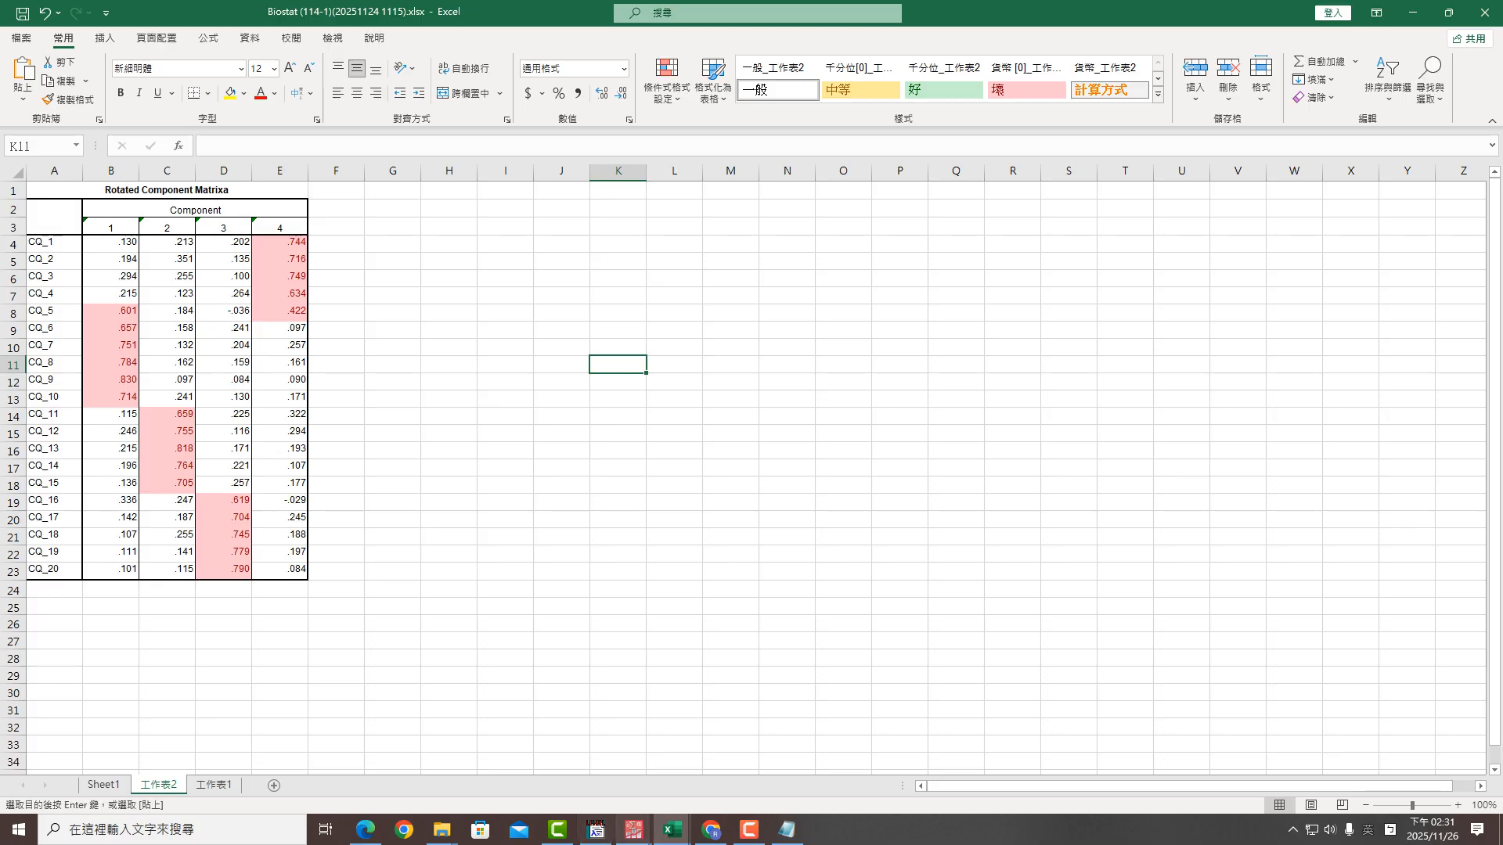
click(671, 830)
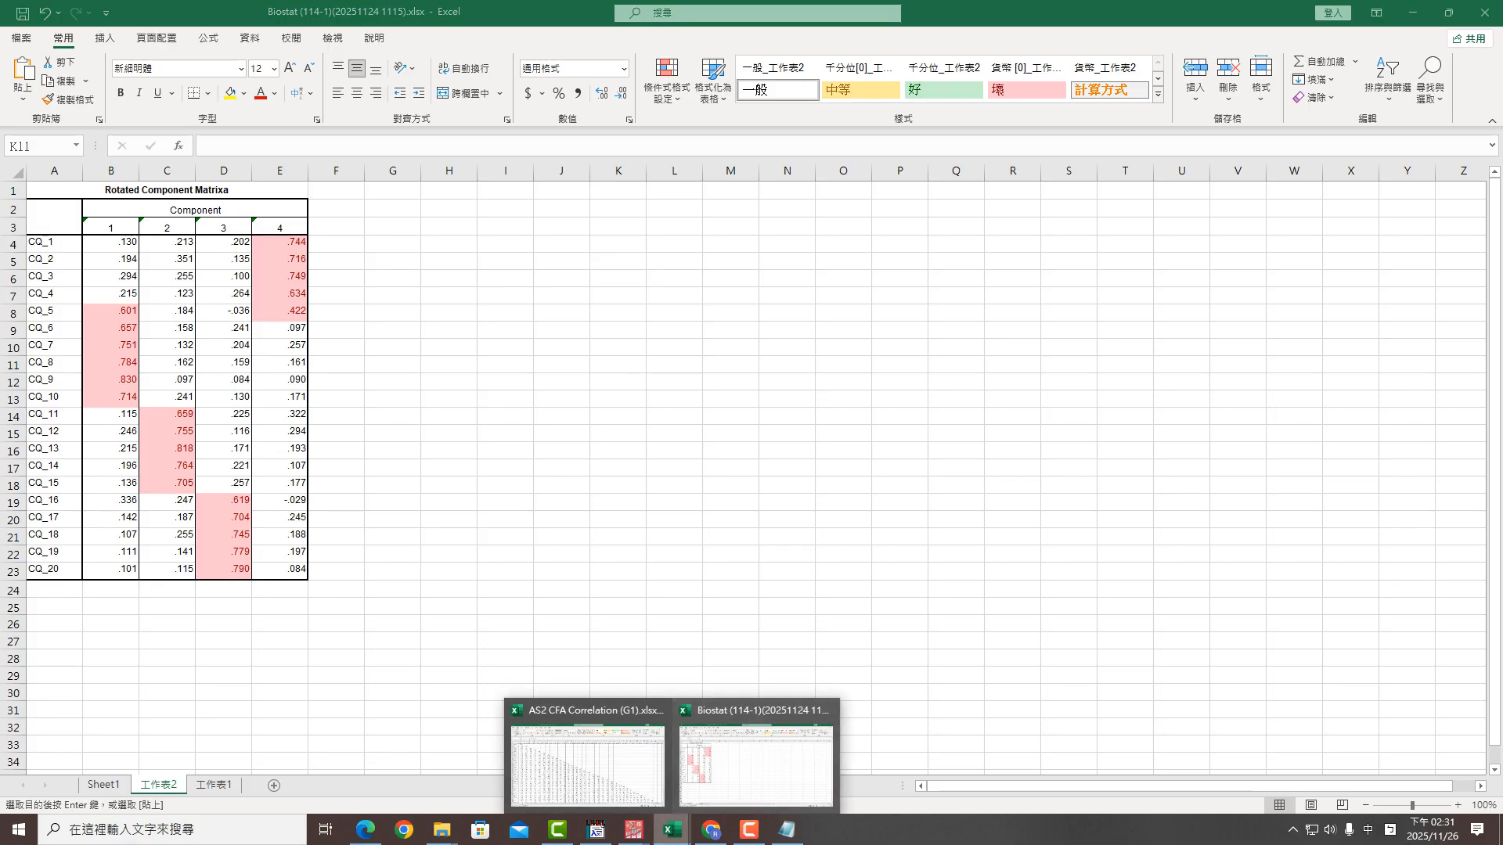
mouse_move(442, 829)
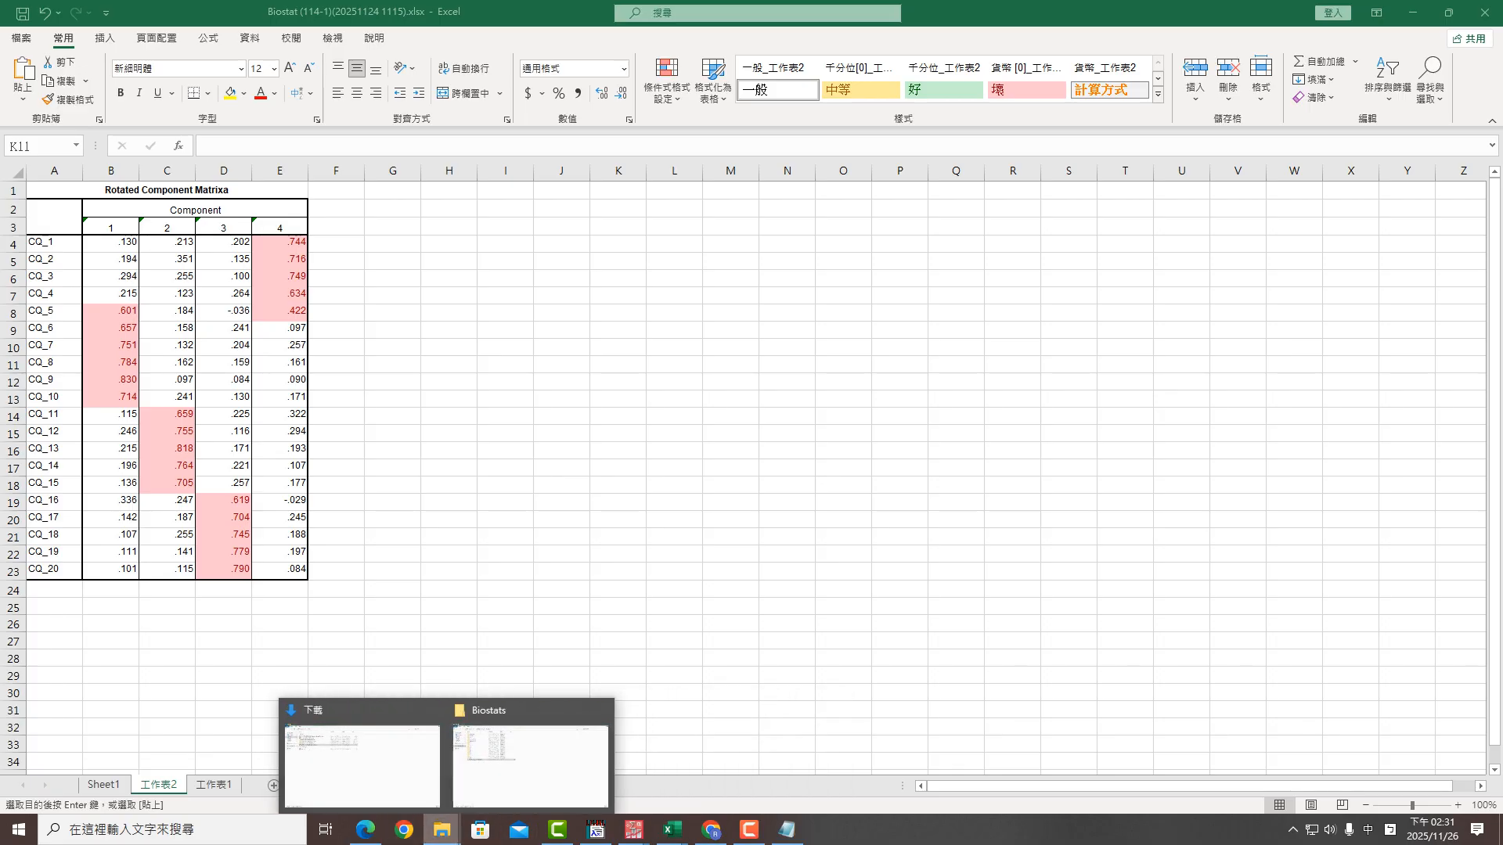
click(357, 761)
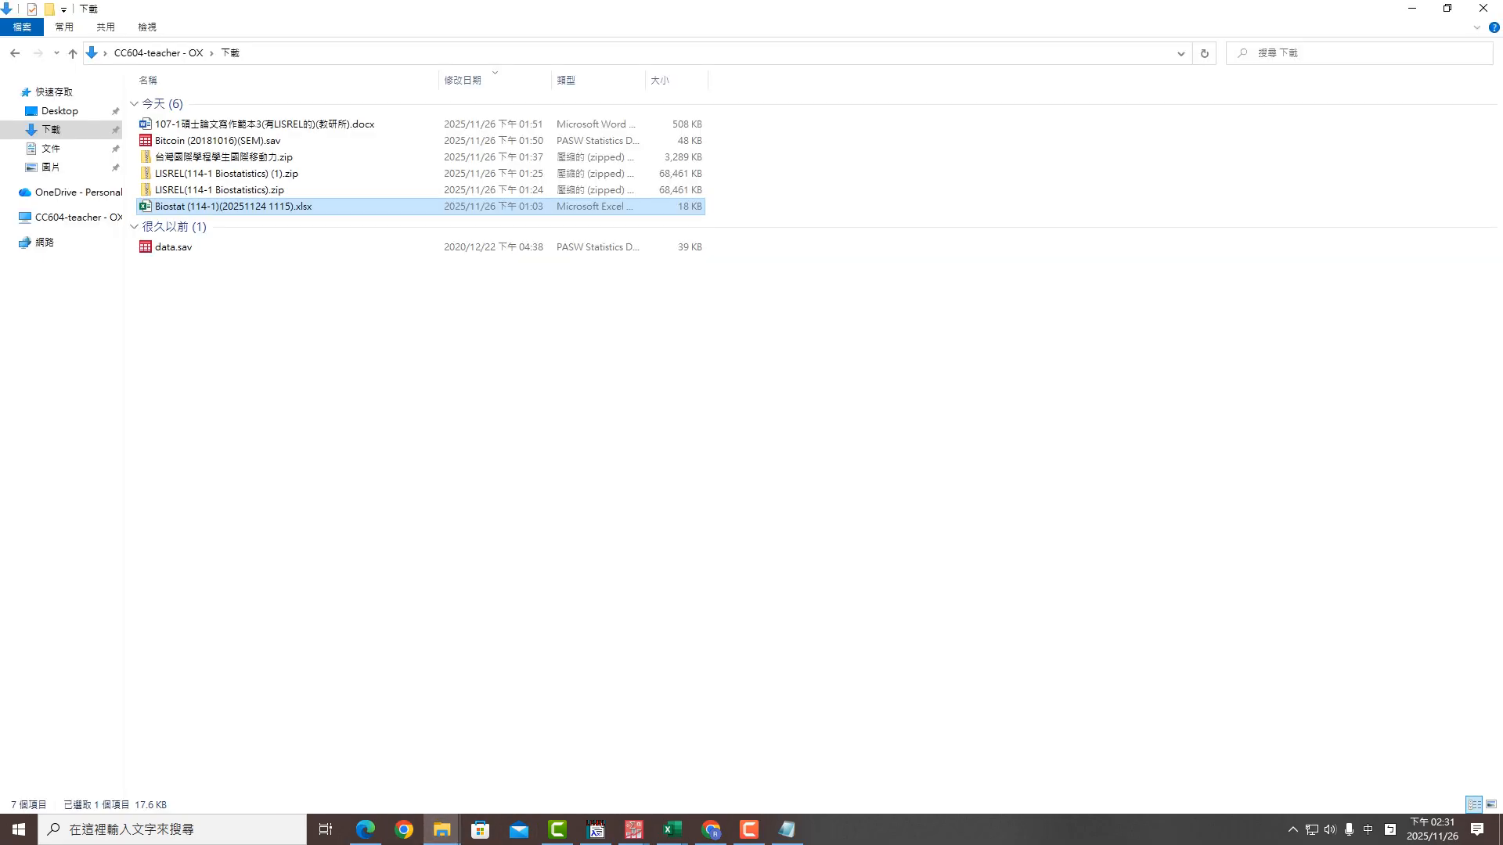
double_click(233, 207)
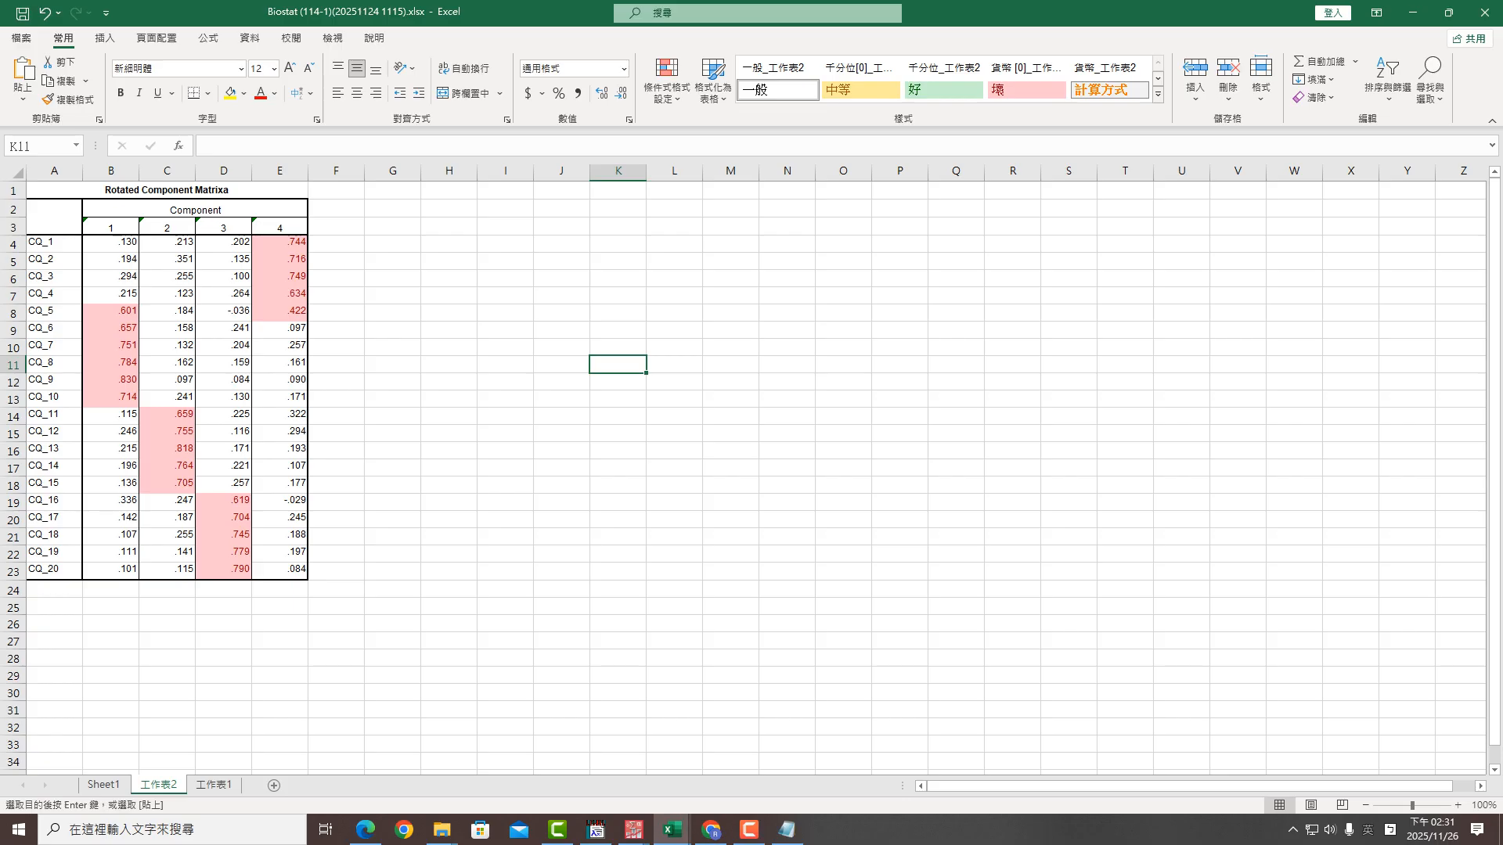
click(1413, 13)
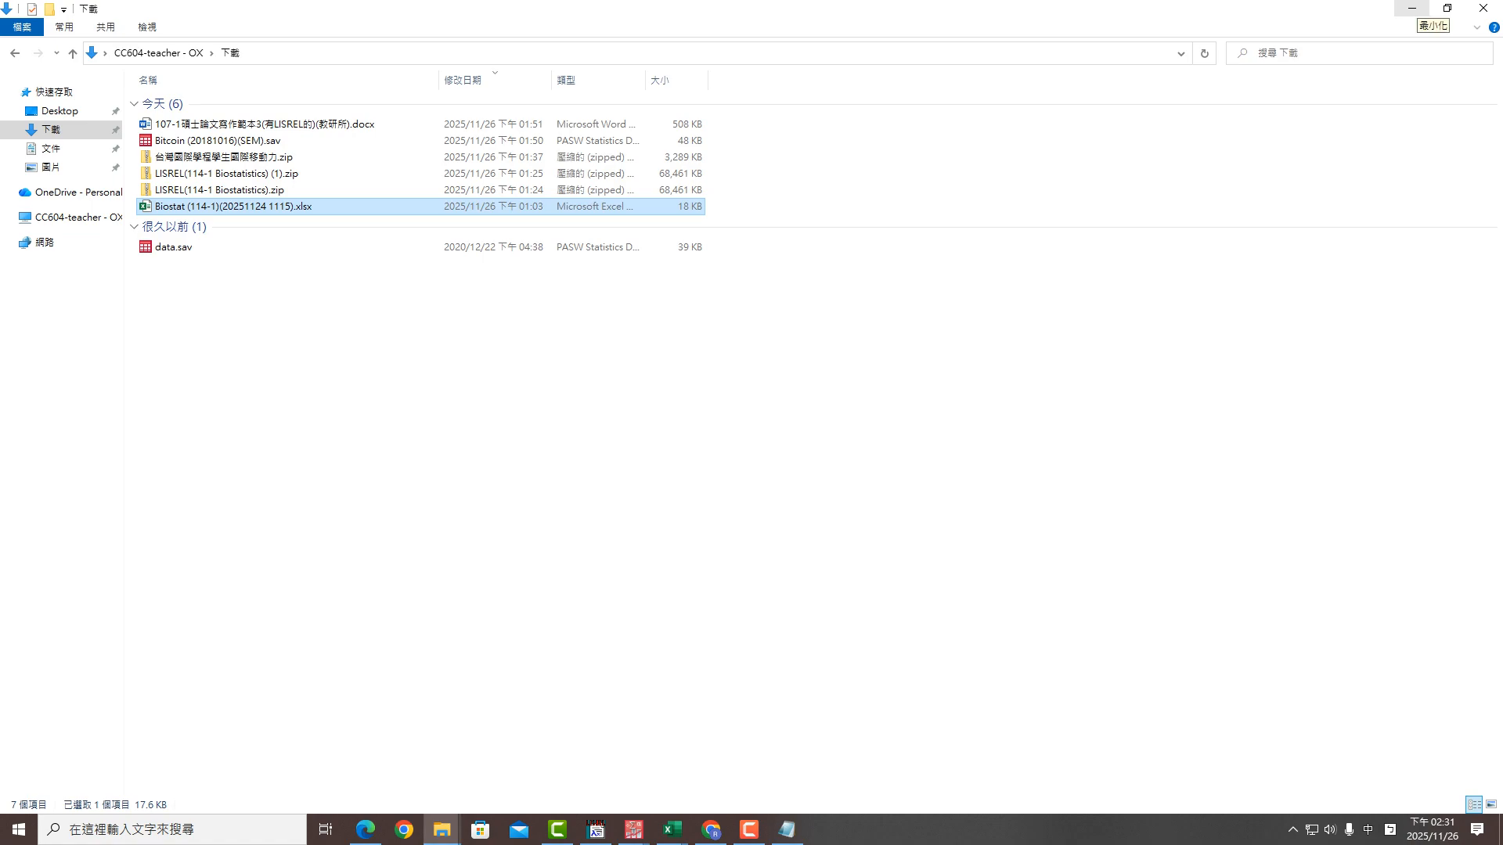
click(672, 830)
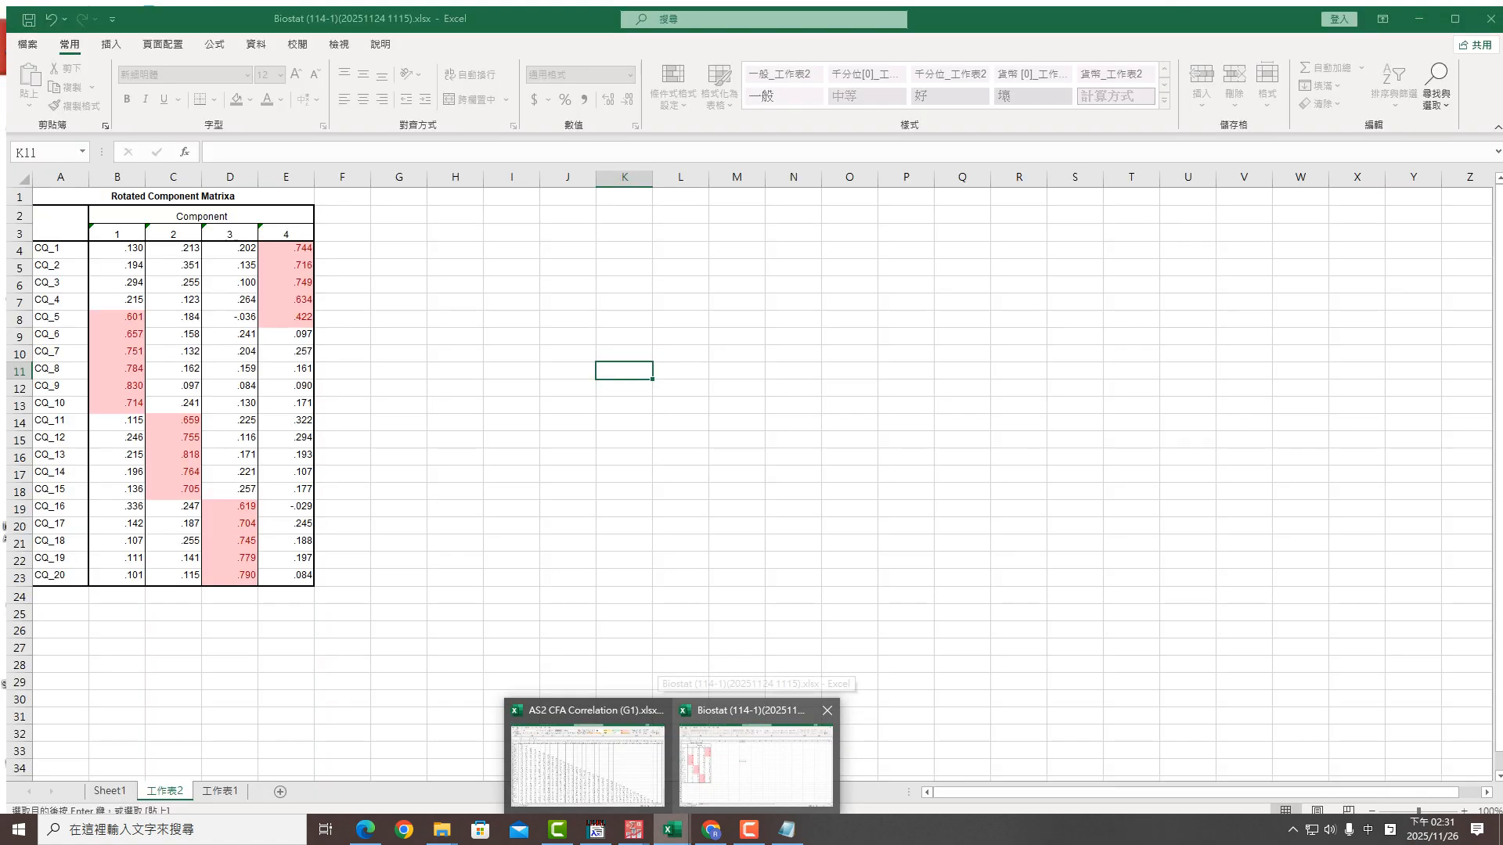
click(755, 763)
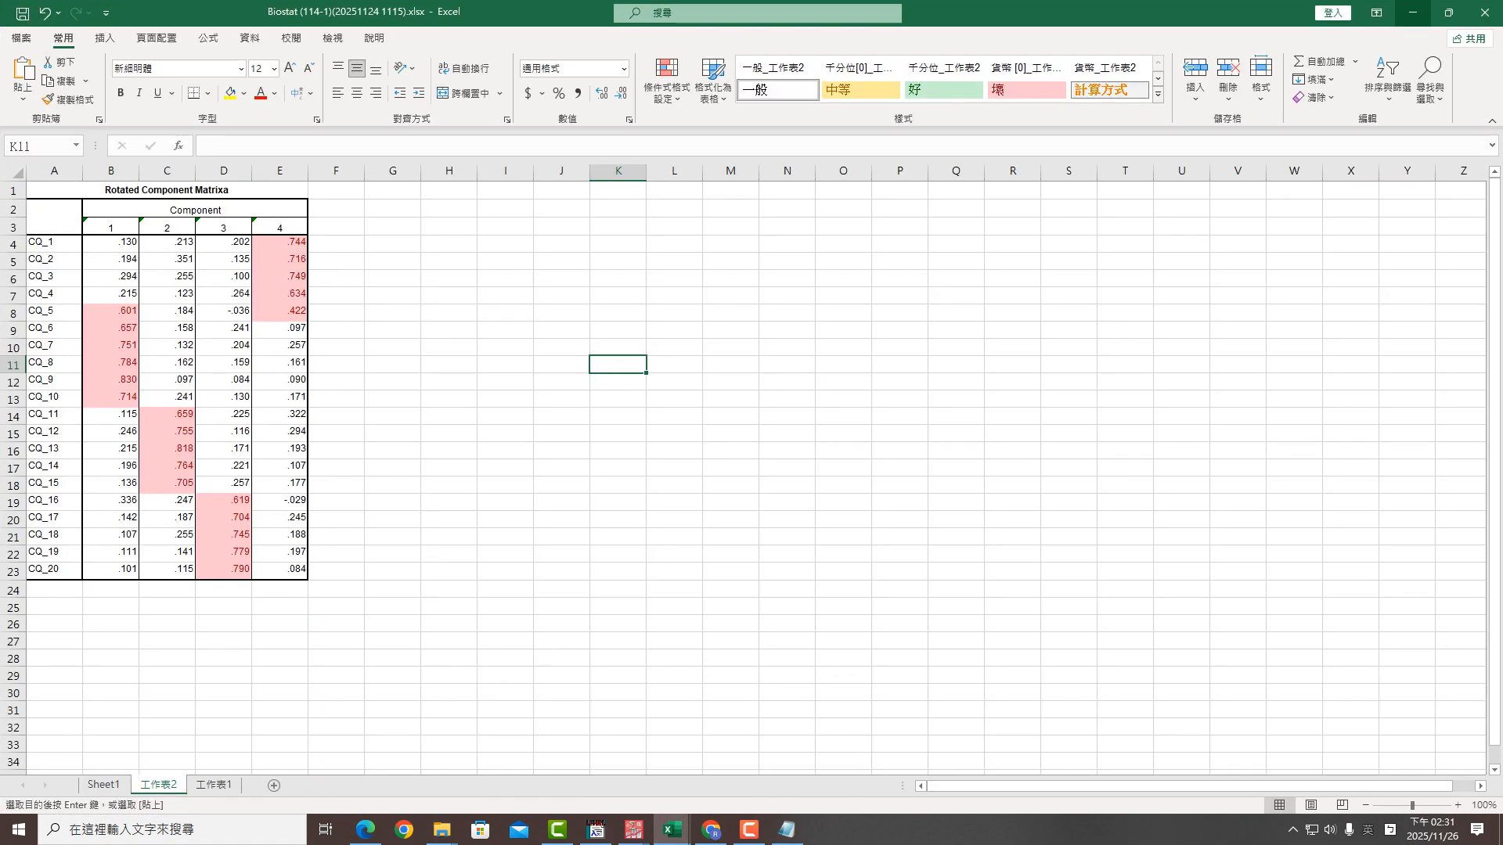
click(1413, 12)
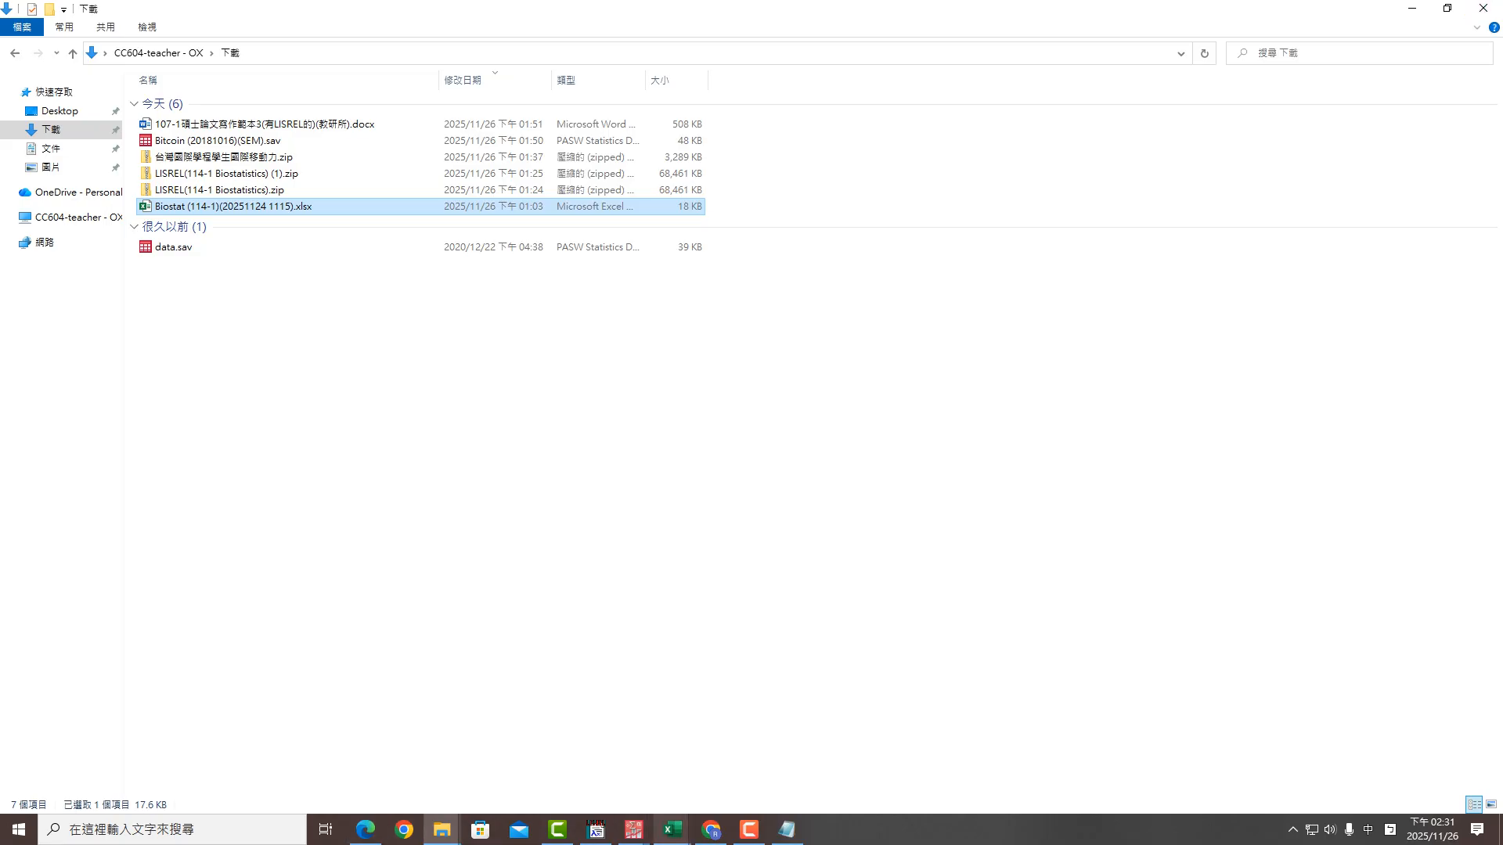
click(671, 830)
click(755, 763)
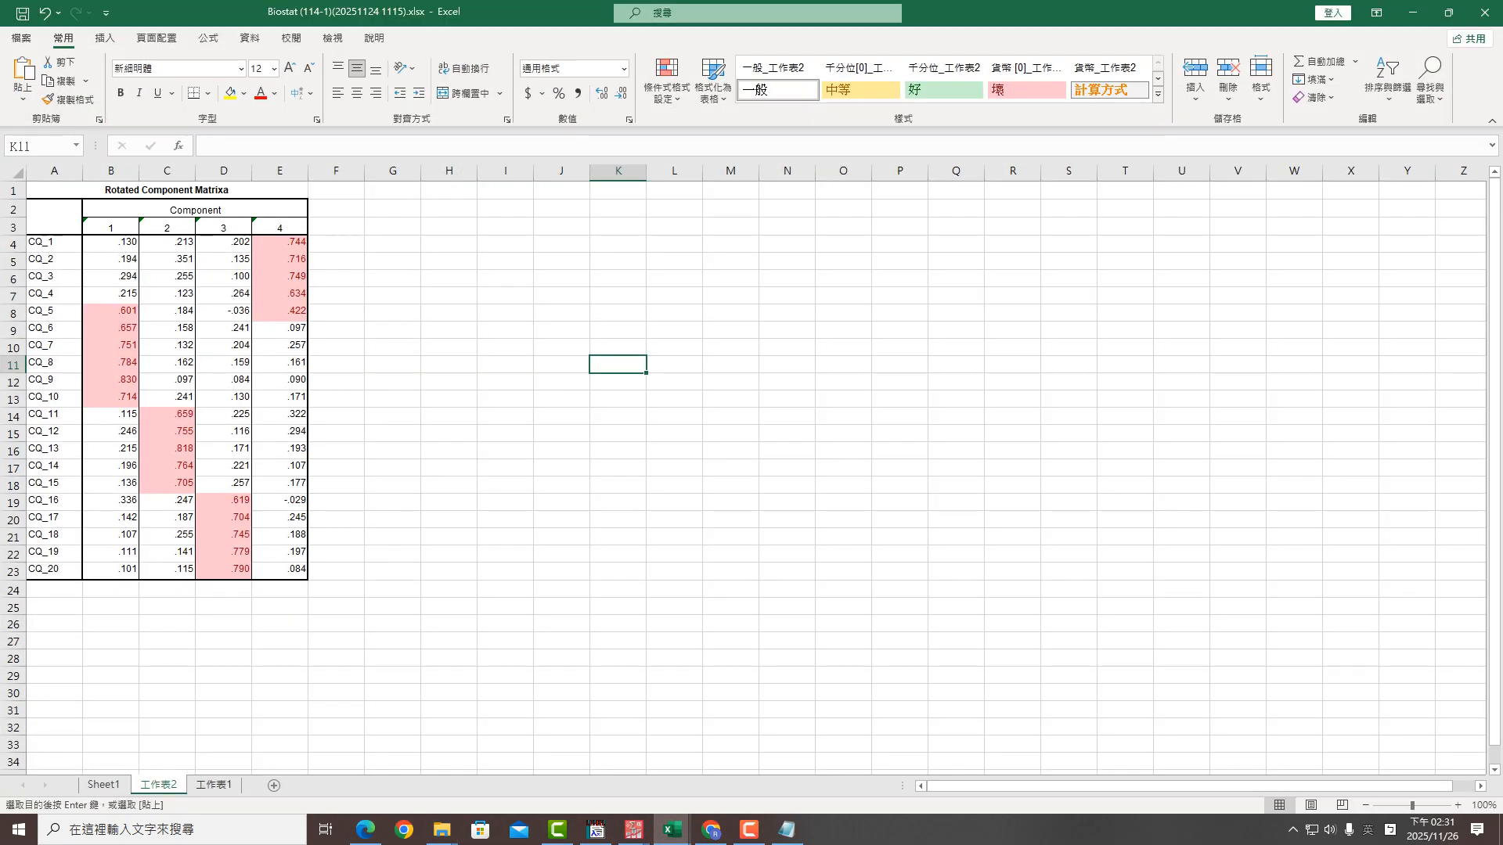
Examine the AS1 and AS2 score columns and the grading notes beneath AS1 on Sheet1
key(ctrl+Page_Down)
key(ctrl+Page_Up)
key(ctrl+Page_Up)
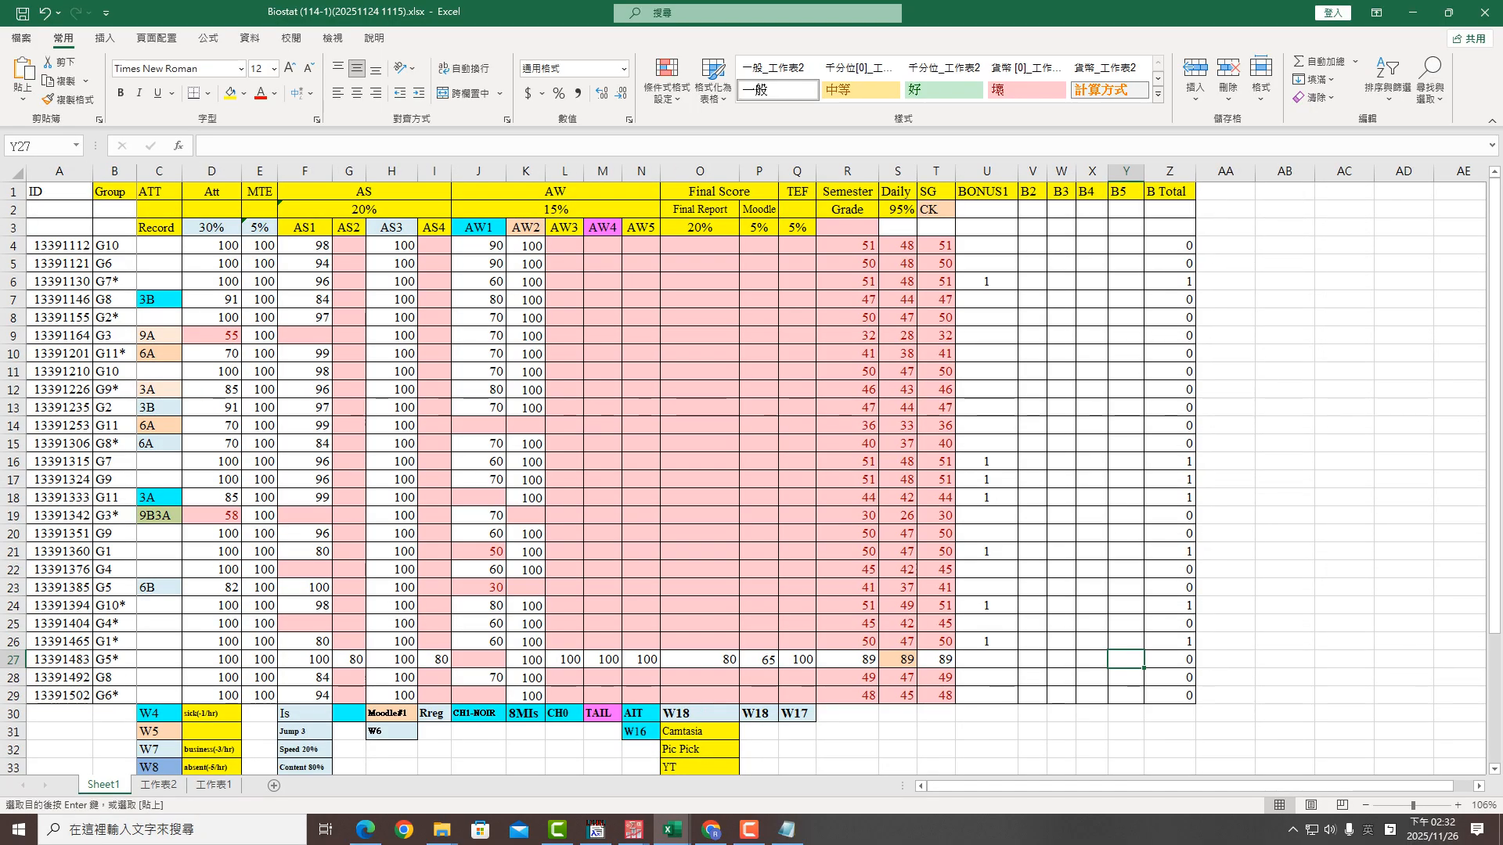
click(349, 171)
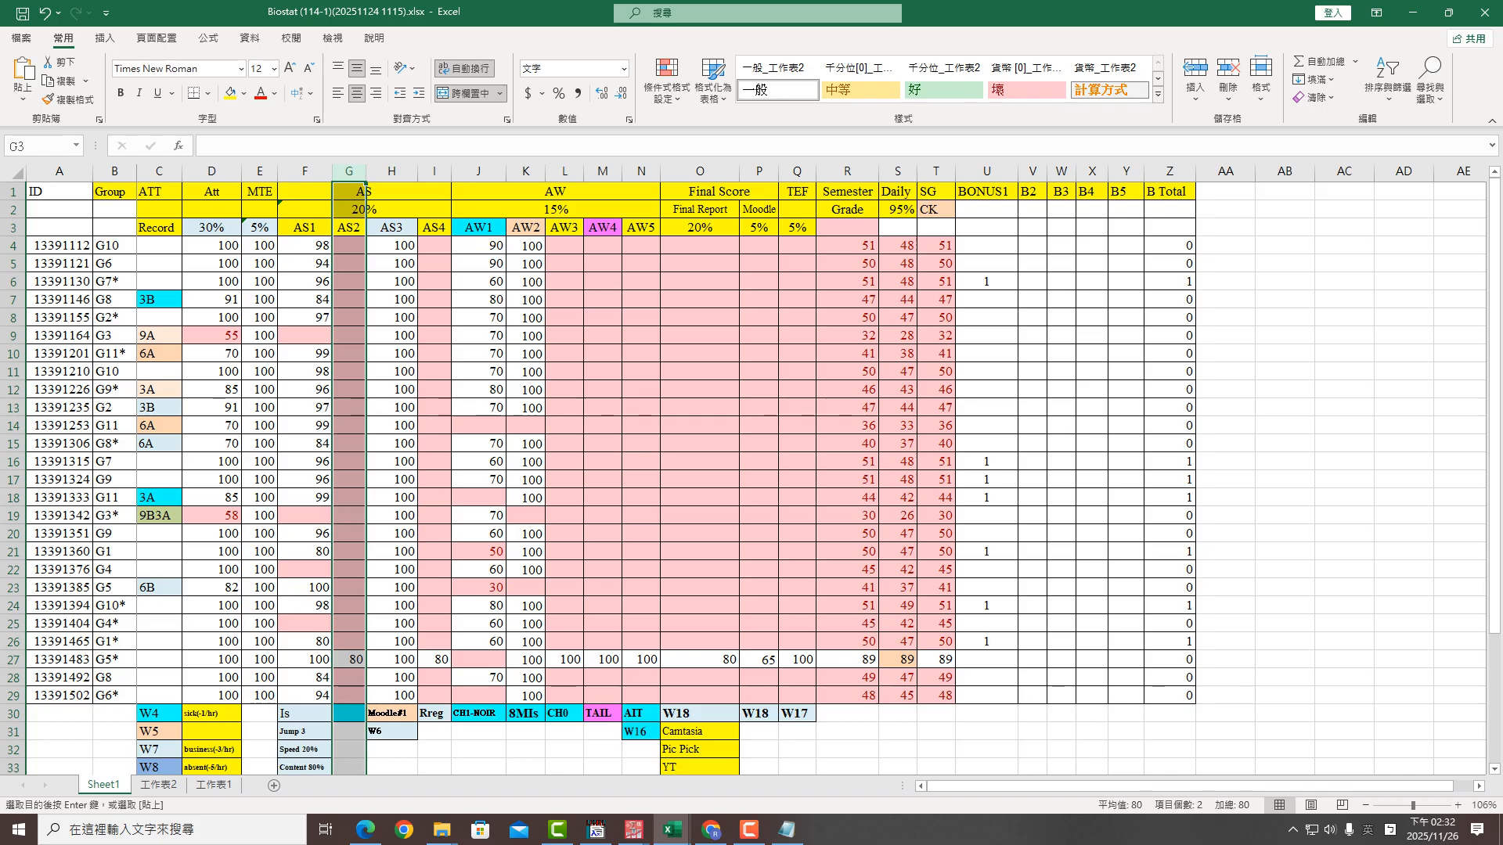
click(304, 228)
scroll(304, 477, down, 1)
click(304, 641)
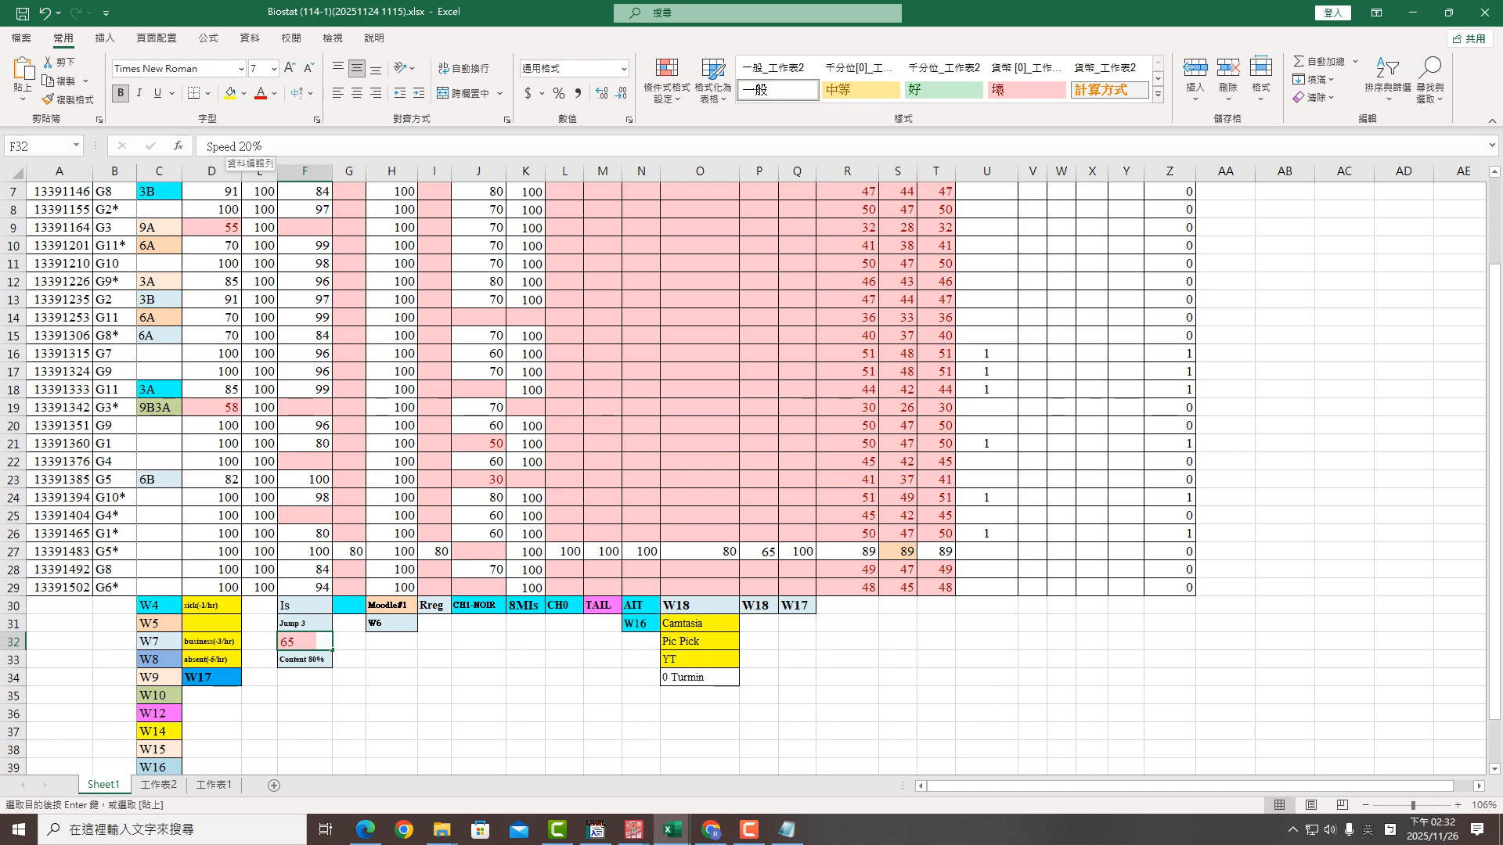
double_click(219, 146)
scroll(595, 470, up, 2)
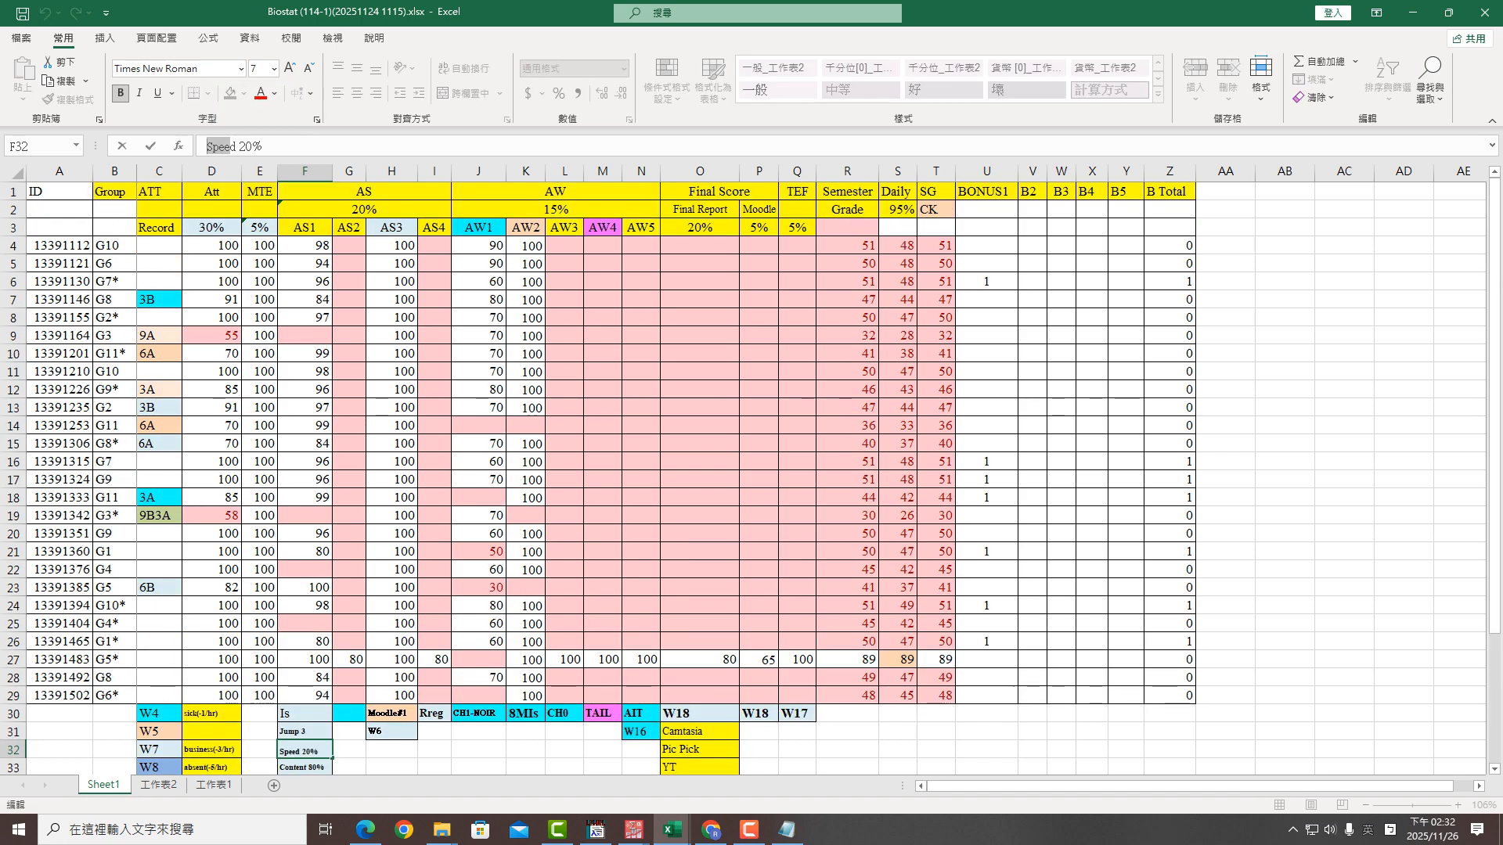
click(304, 170)
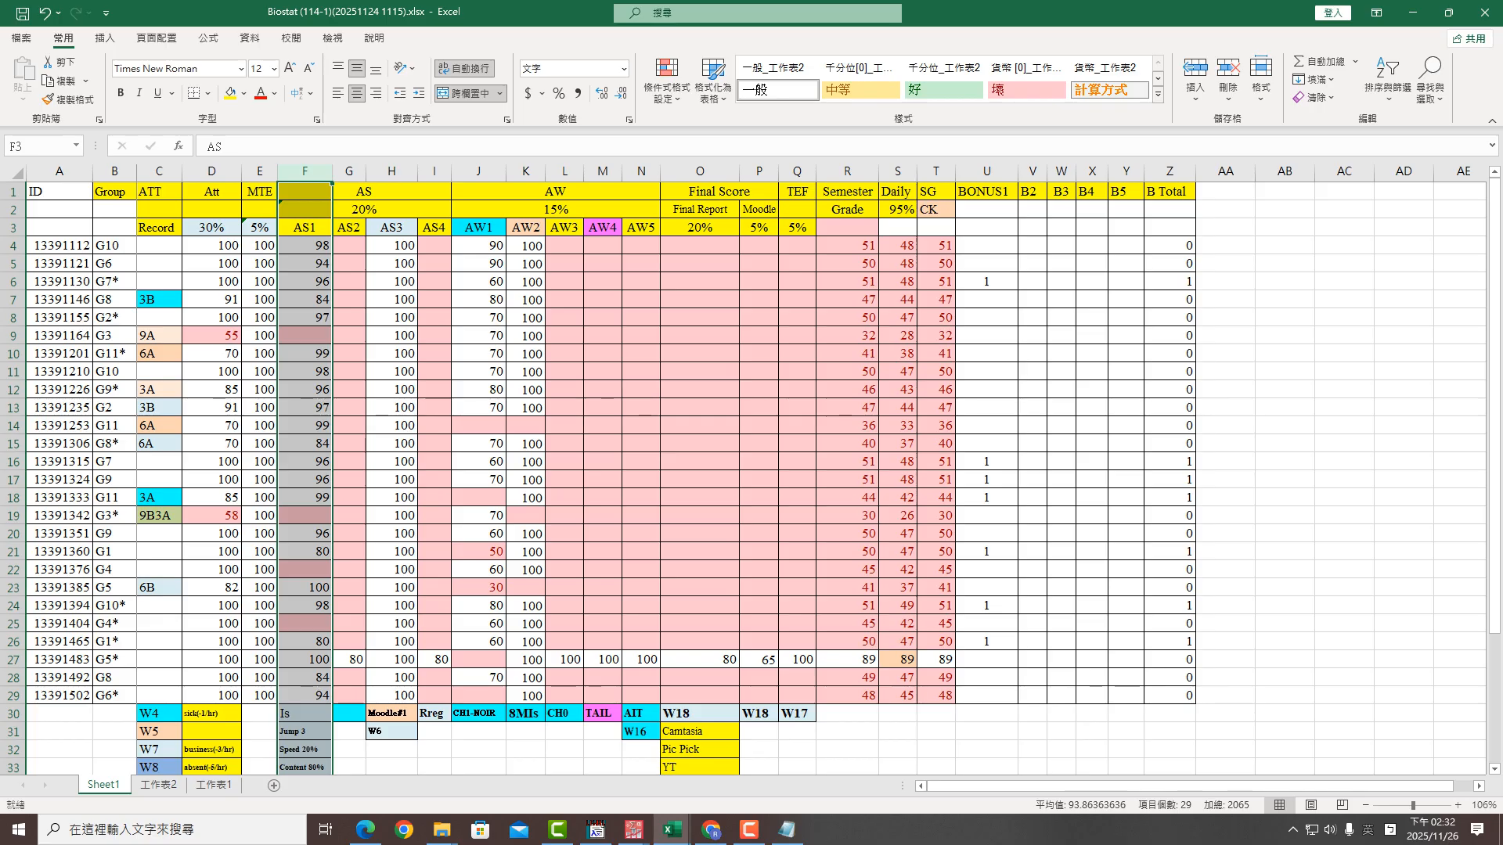
click(349, 170)
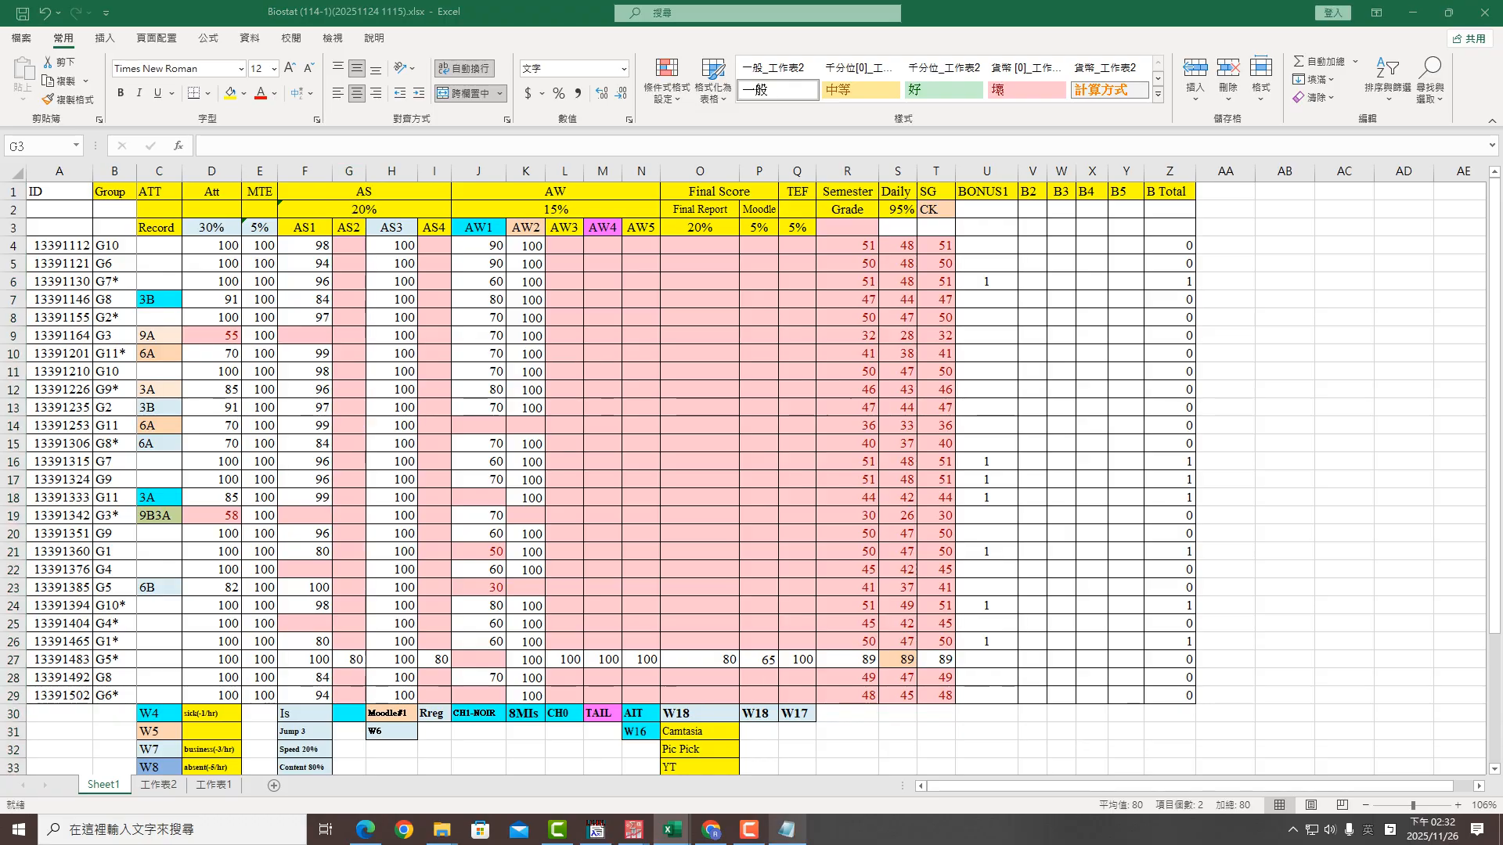
Switch to the CFA2 syntax file in Notepad and highlight the observed variable names from ICMR_1 to CQ_20
click(786, 830)
scroll(751, 409, down, 2)
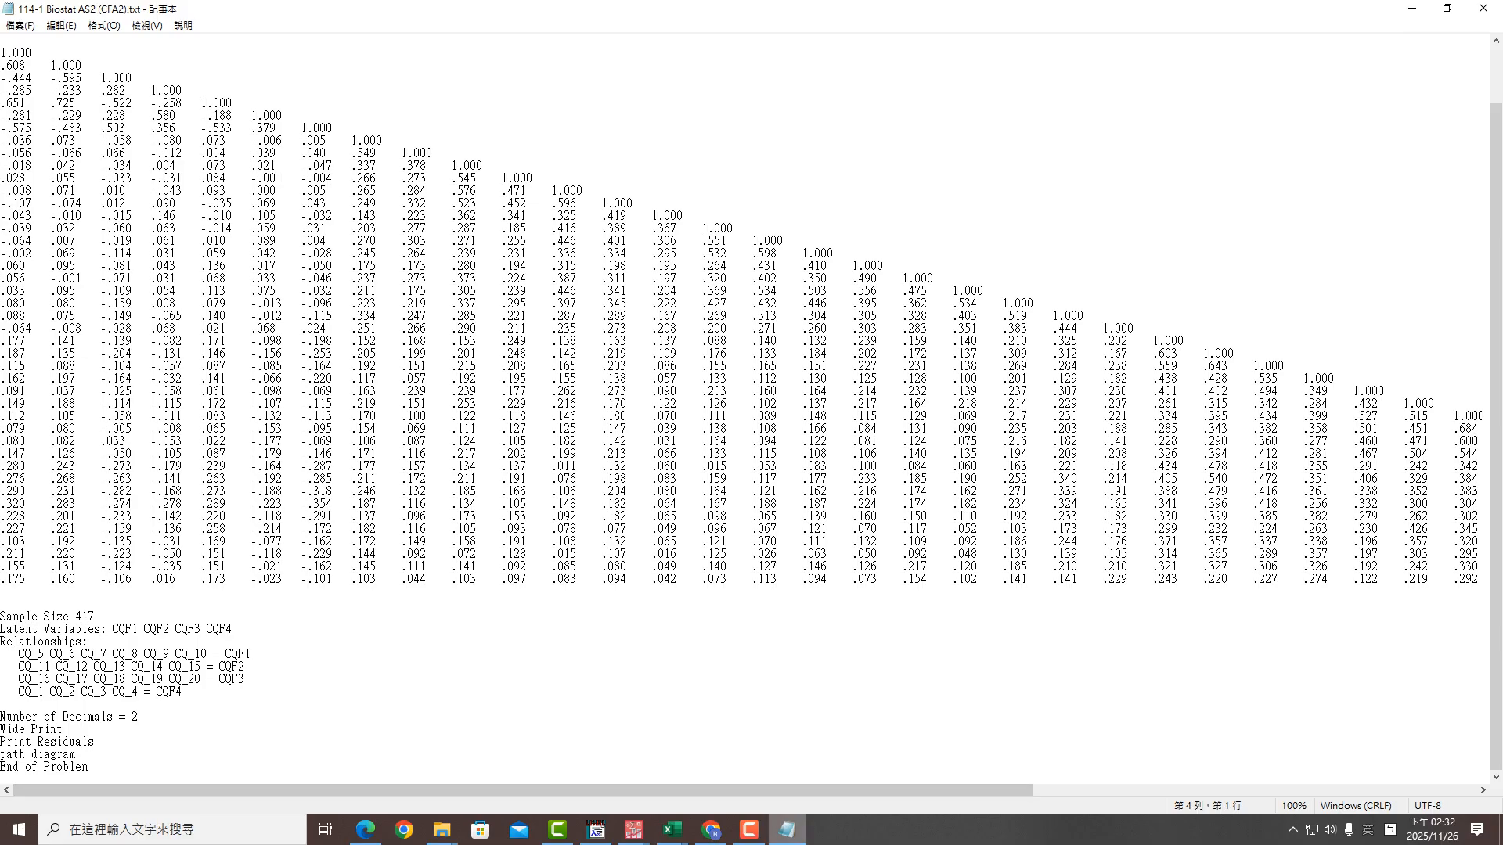
scroll(752, 409, up, 2)
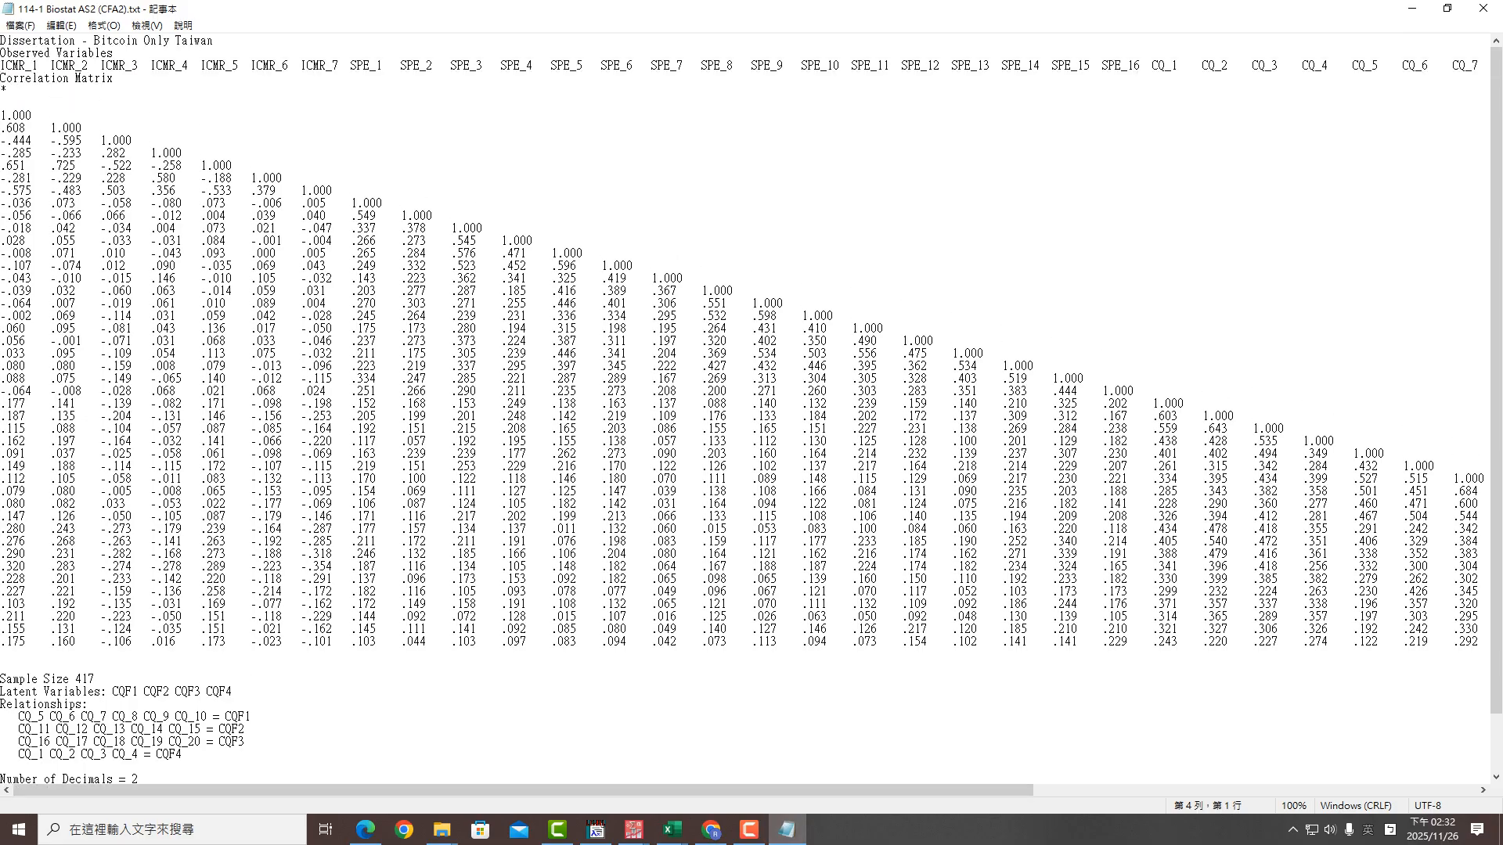
drag(2, 66, 1495, 67)
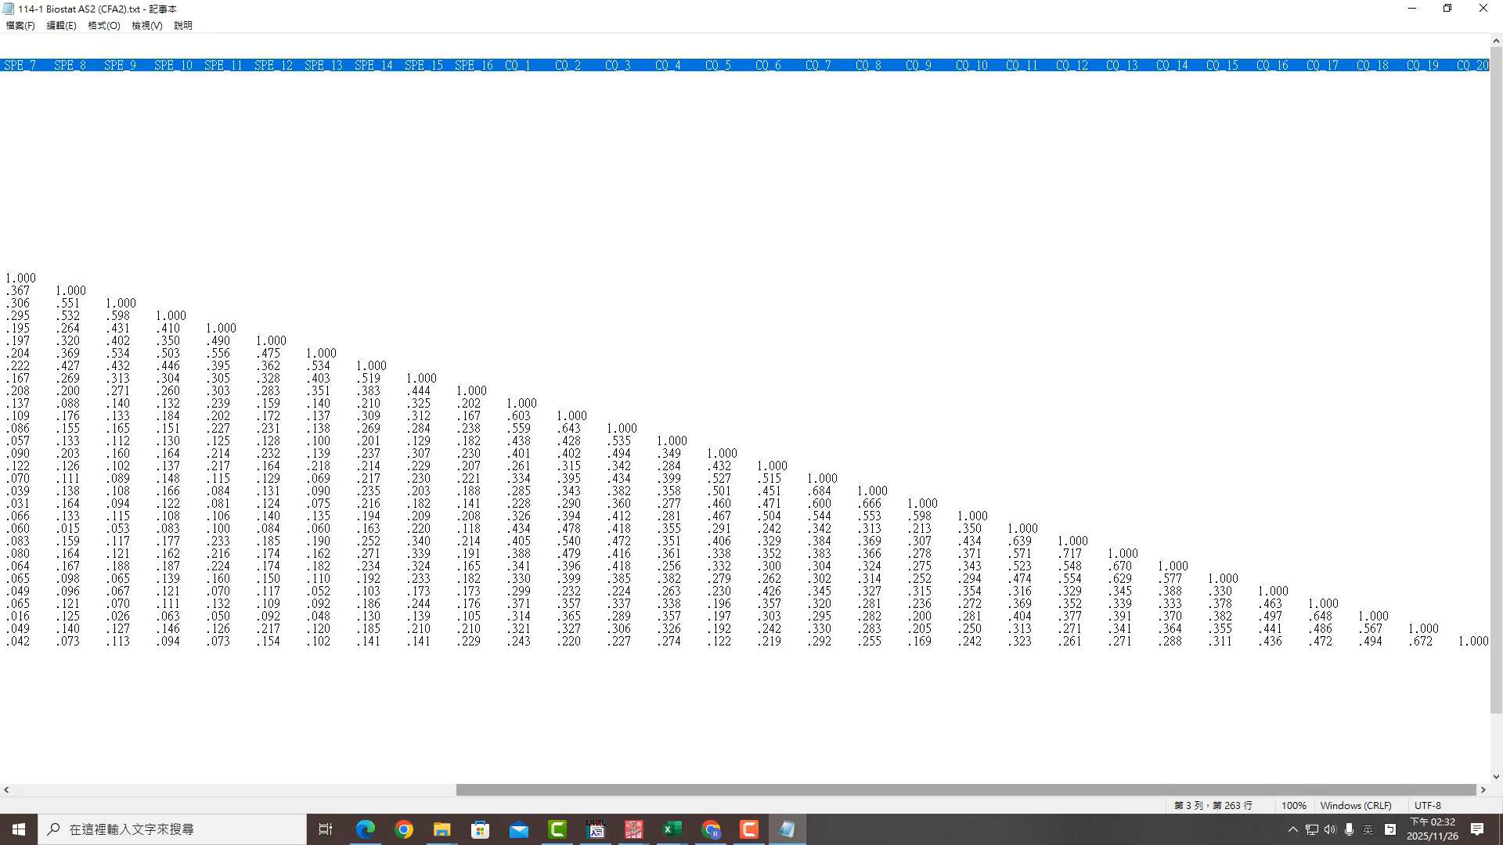
Look at the rotated component matrix in the PASW output, and in 工作表2 of the Biostat workbook in Excel
click(633, 829)
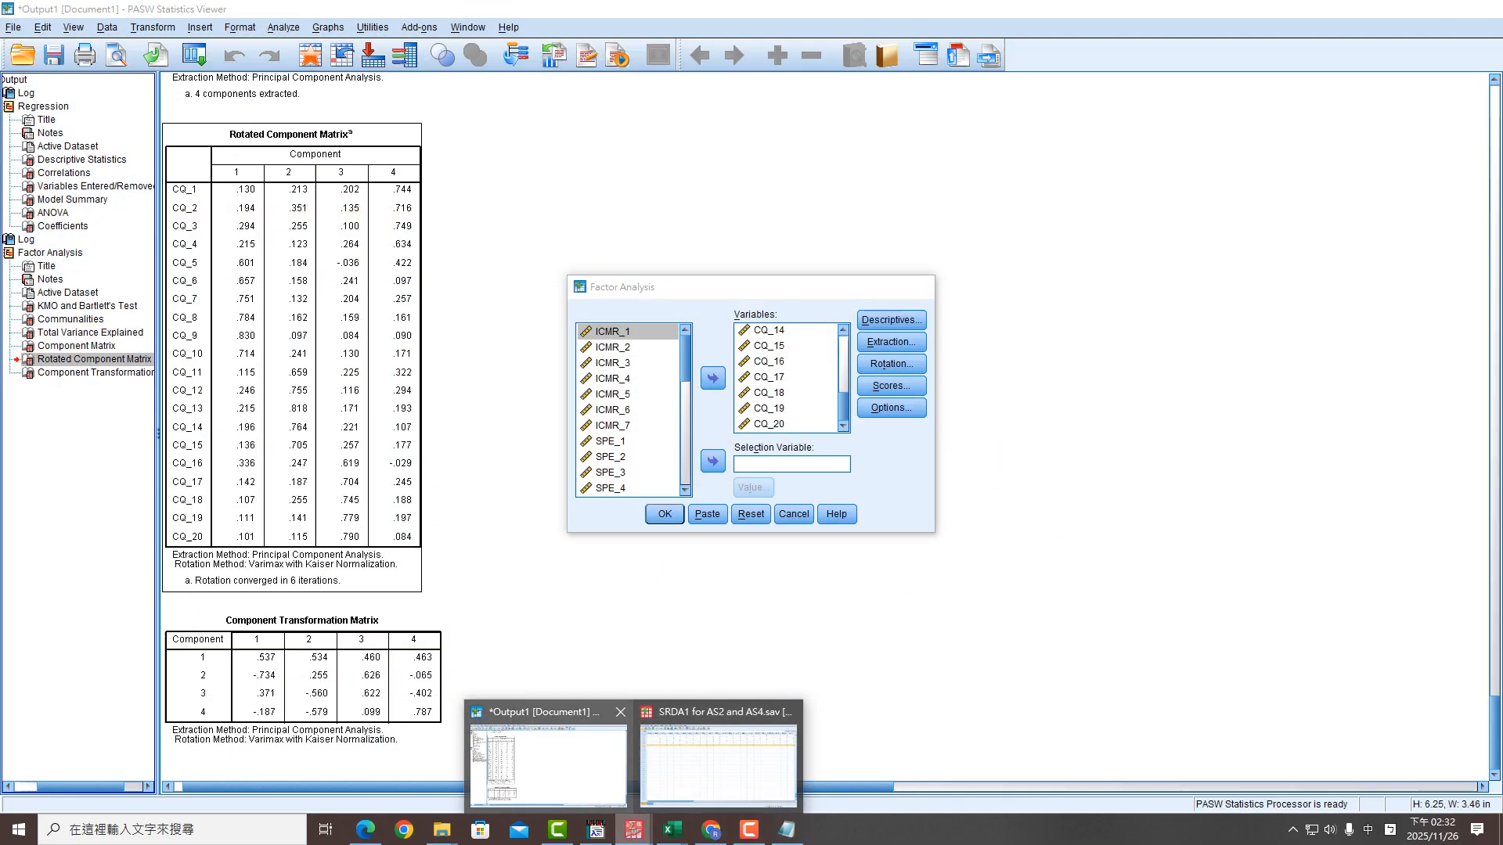
click(543, 755)
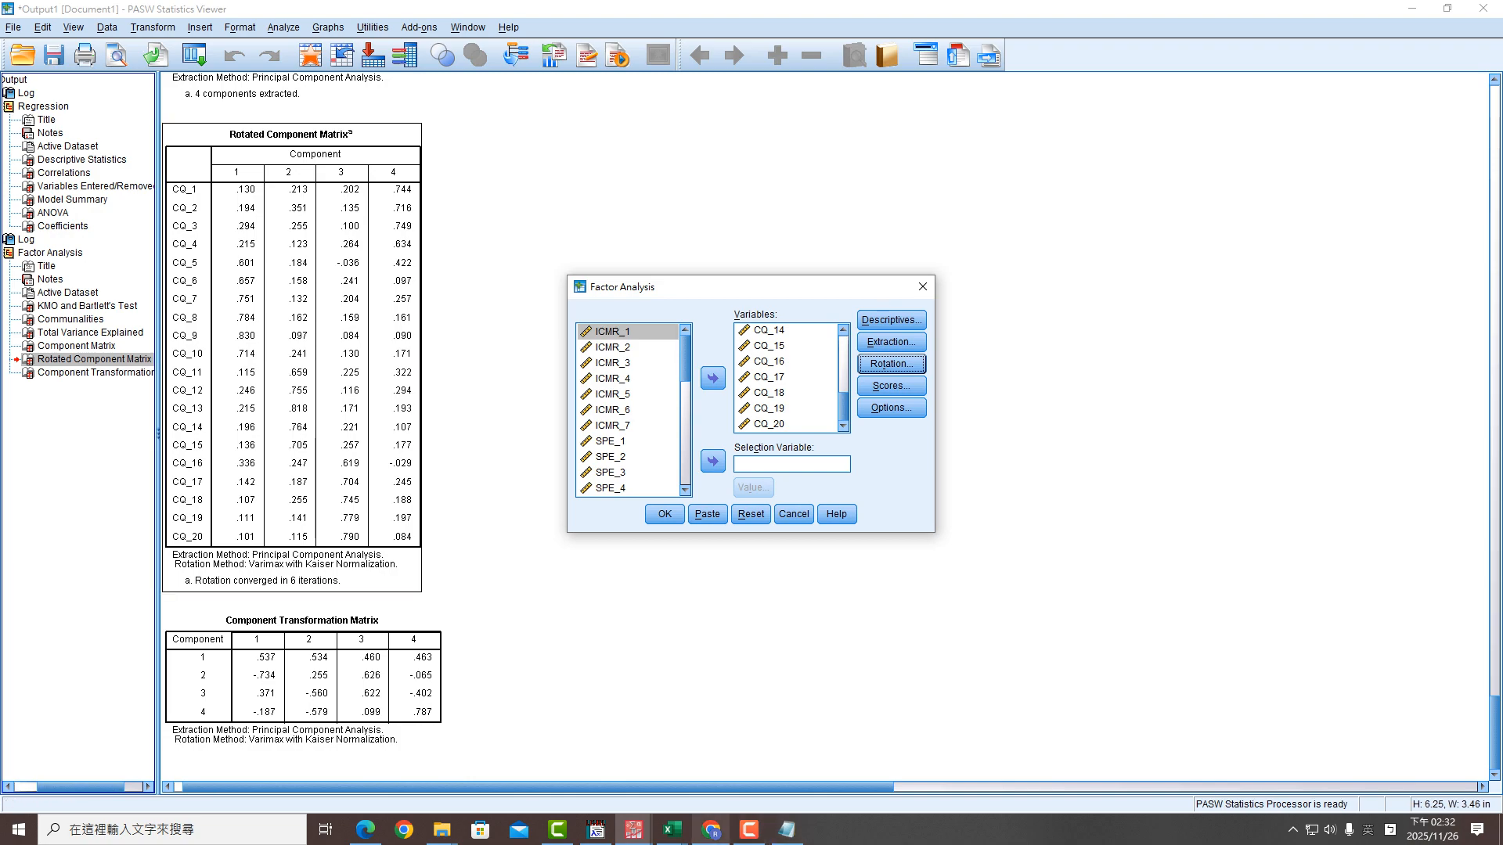
click(671, 830)
click(755, 763)
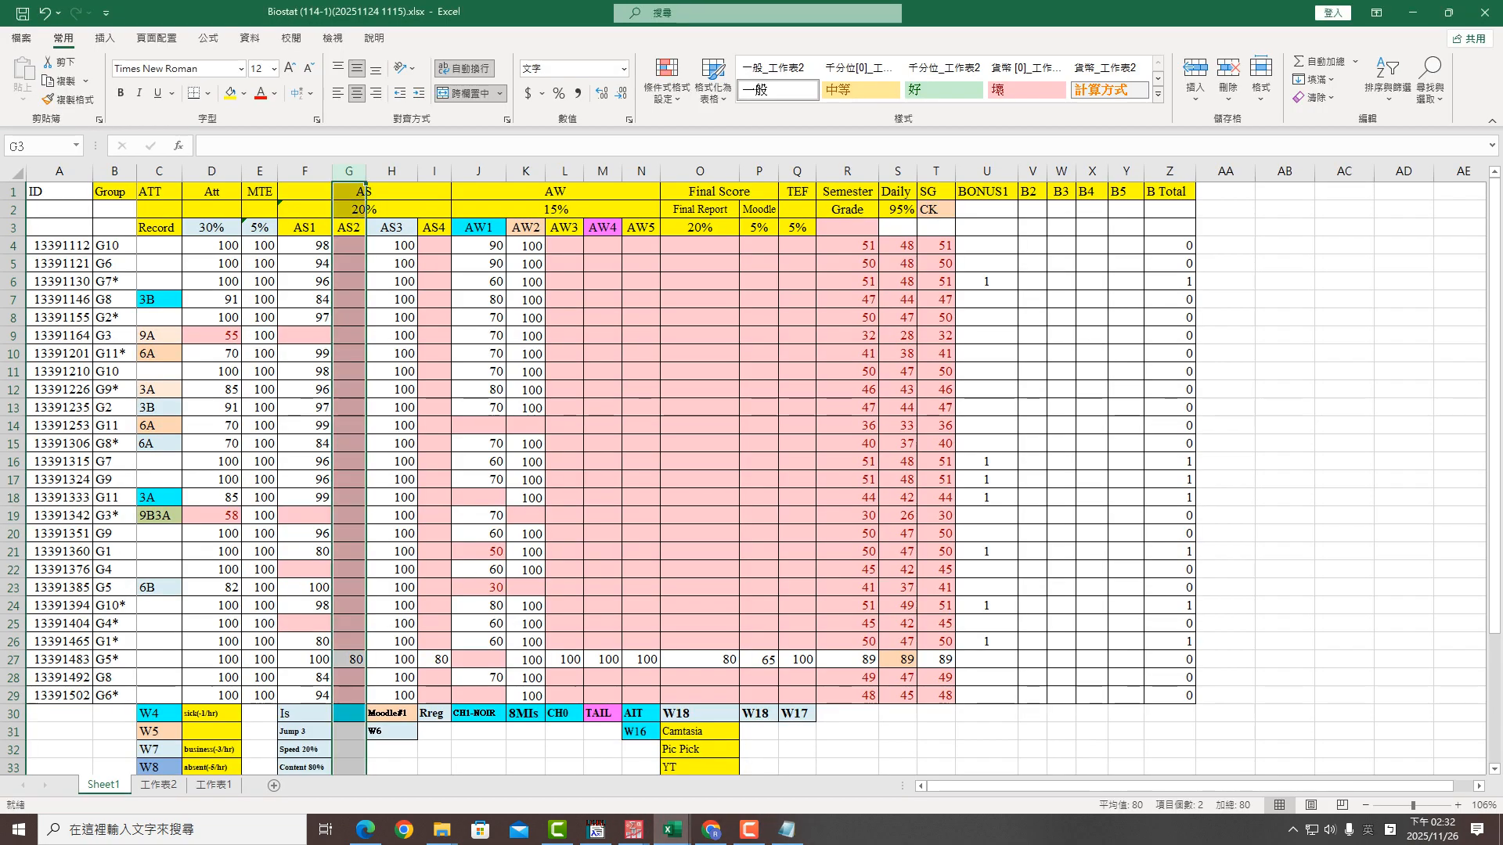
key(ctrl+Page_Down)
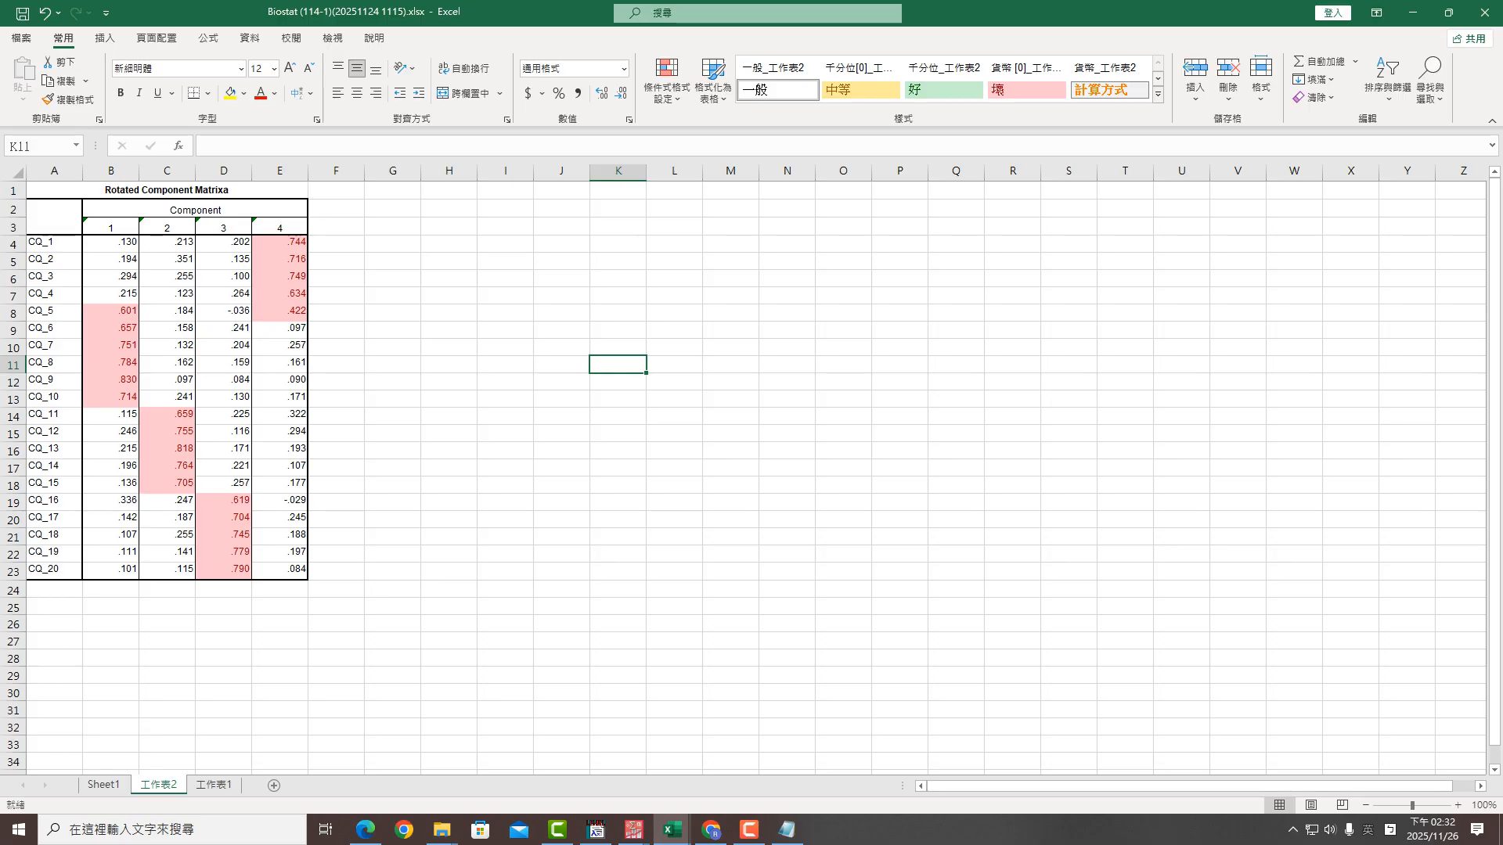
Return to the CFA2 syntax in Notepad and highlight the latent variables CQF1 to CQF4 above the relationships
click(787, 830)
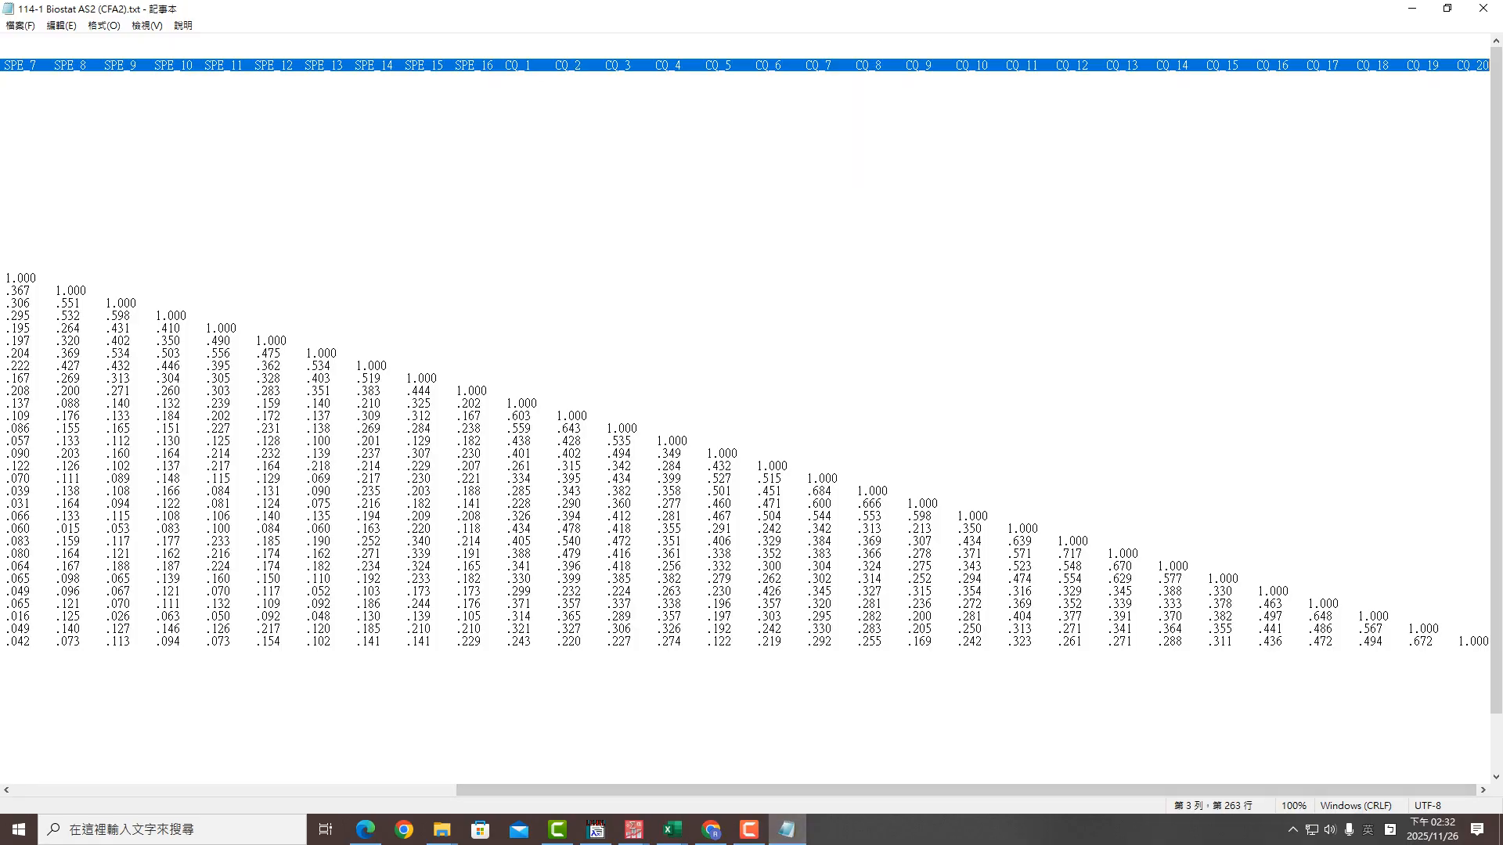
scroll(752, 423, down, 2)
drag(860, 791, 418, 791)
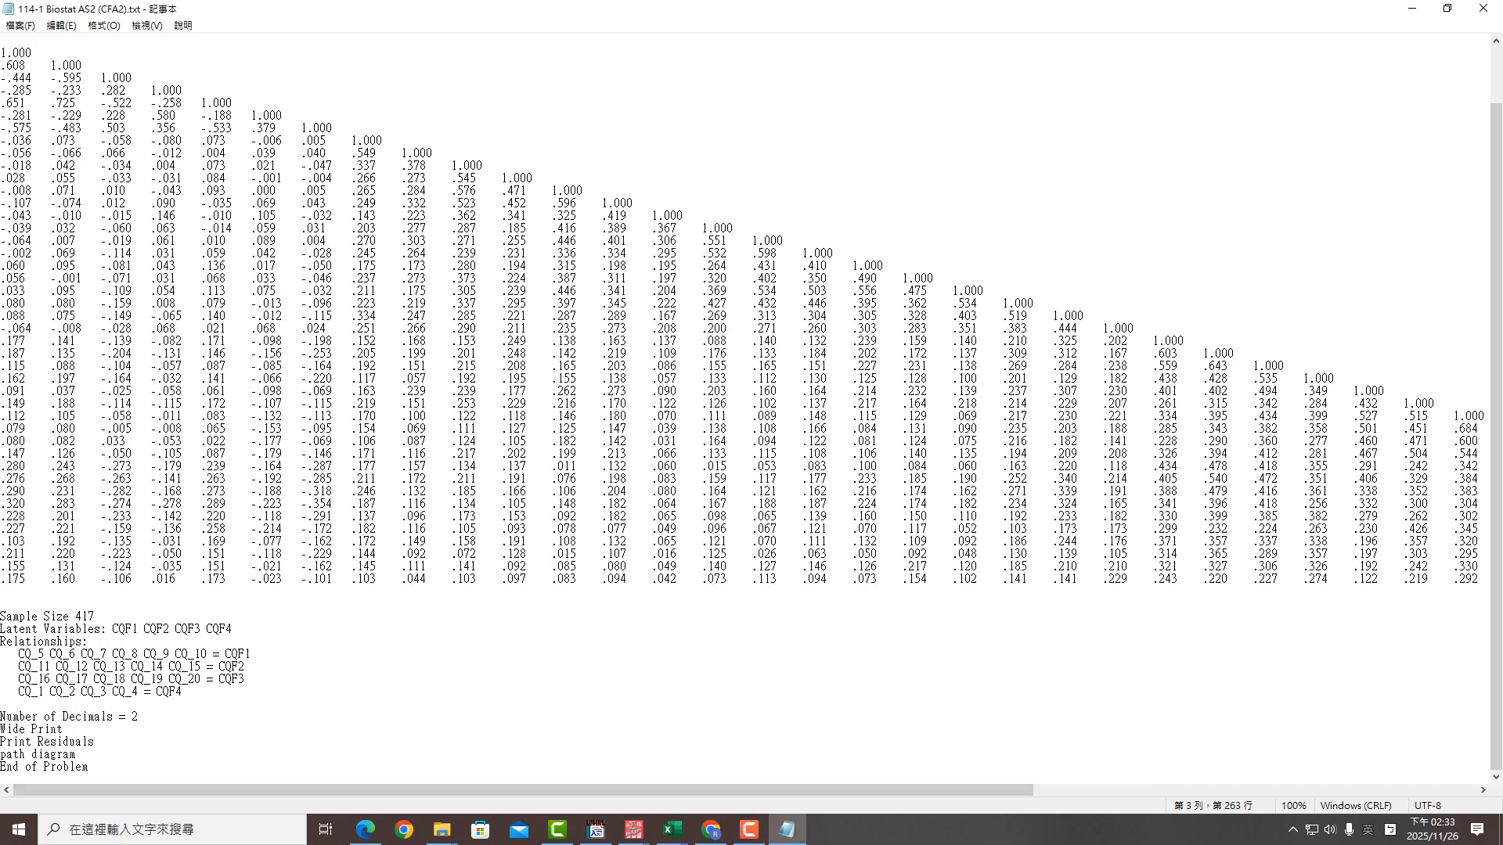
drag(107, 628, 226, 629)
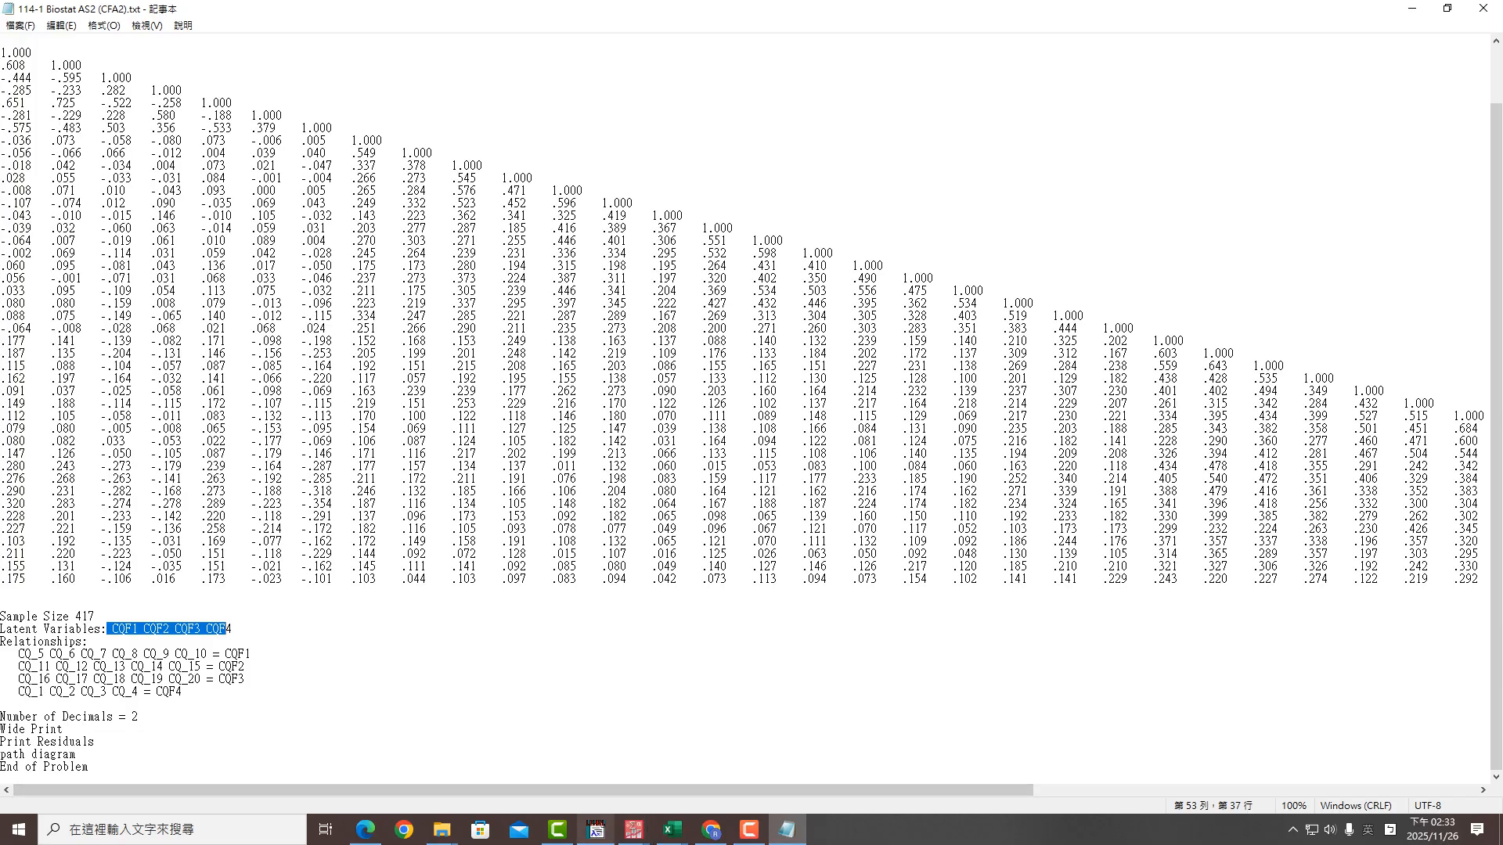
Switch to LISREL and shift the CQF1 ellipse and the CQ_5 to CQ_9 boxes slightly upward in the path diagram
click(596, 829)
click(504, 190)
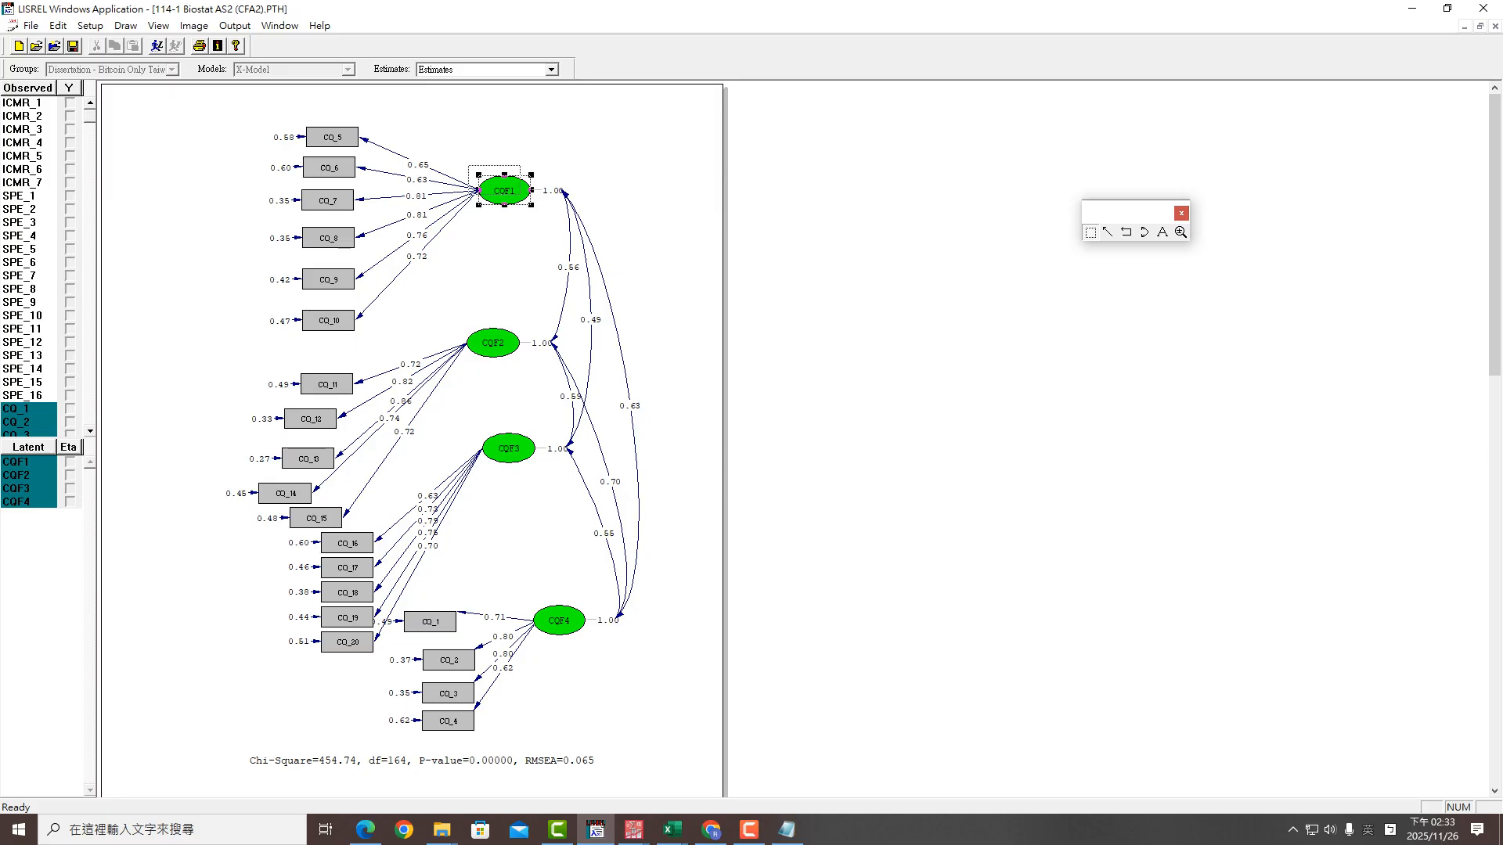
drag(504, 190, 494, 180)
drag(332, 137, 328, 227)
drag(327, 279, 328, 258)
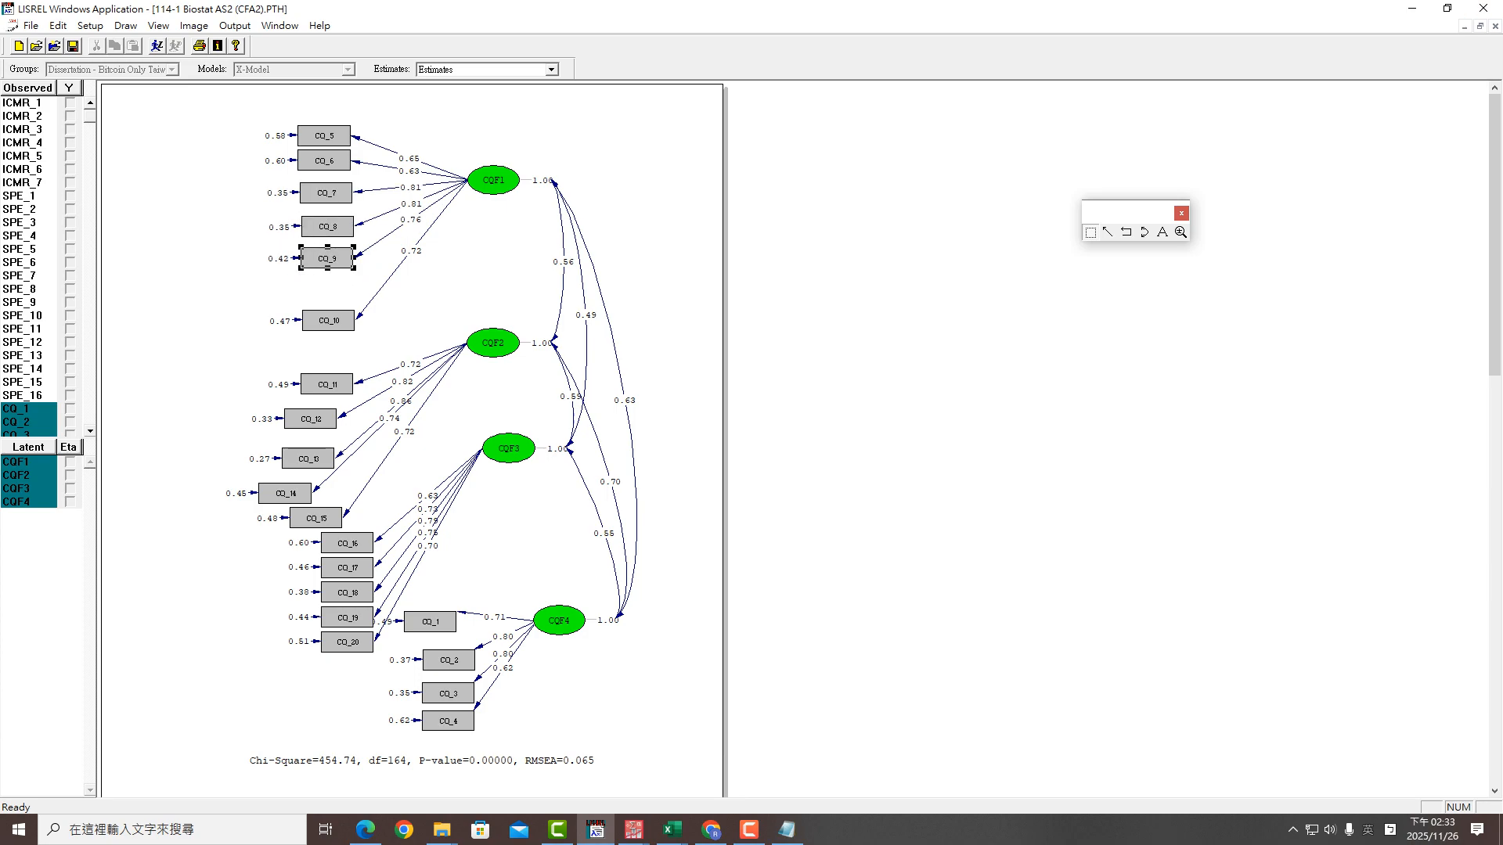
Close the CFA2 path diagram and output, then rerun the 114-1 Biostat AS2 (CFA2).txt syntax
click(1483, 8)
key(Return)
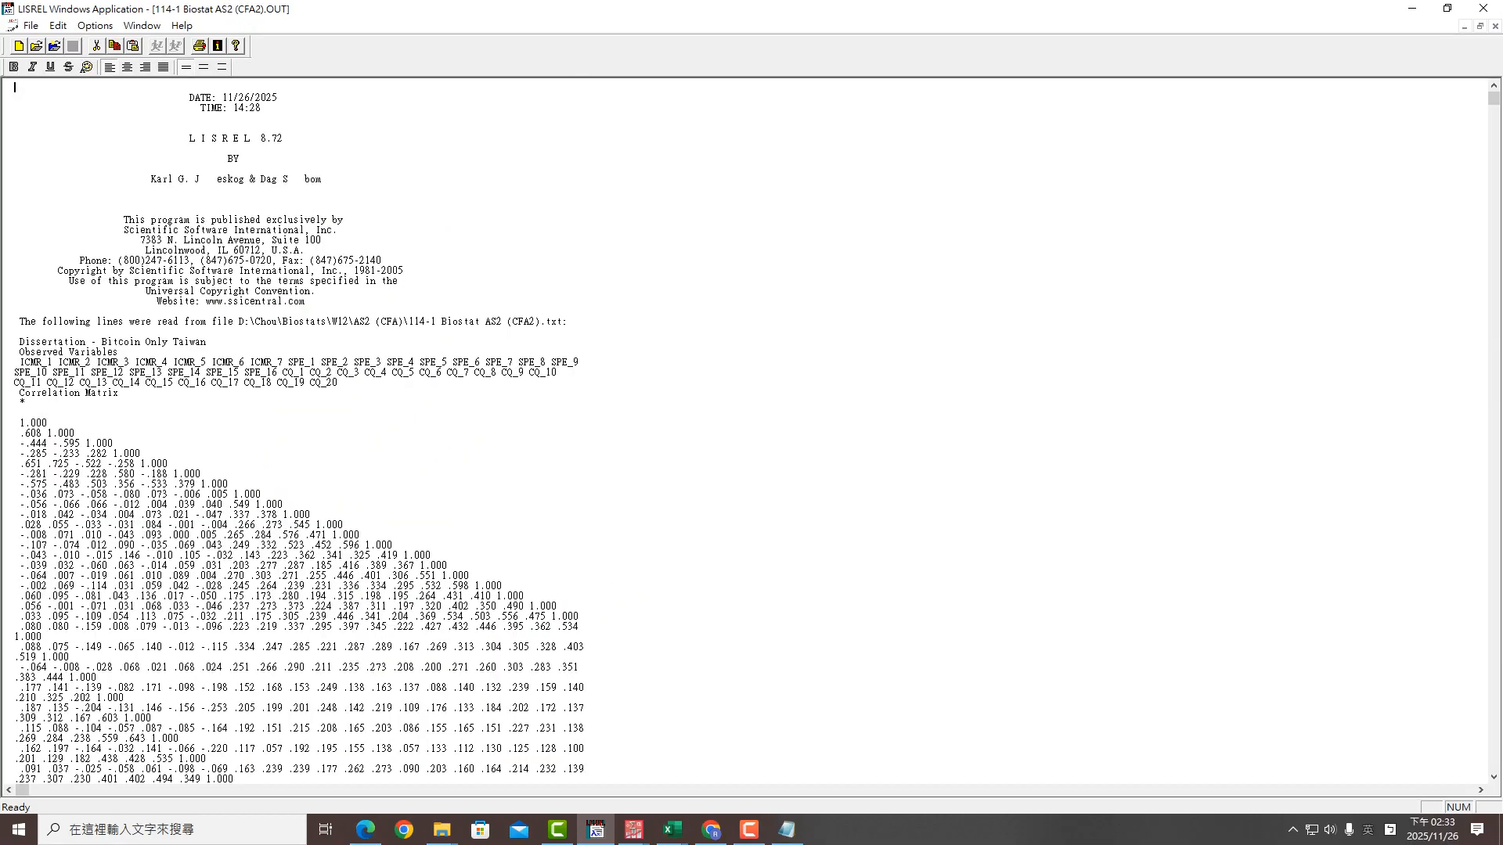
click(1483, 7)
click(277, 331)
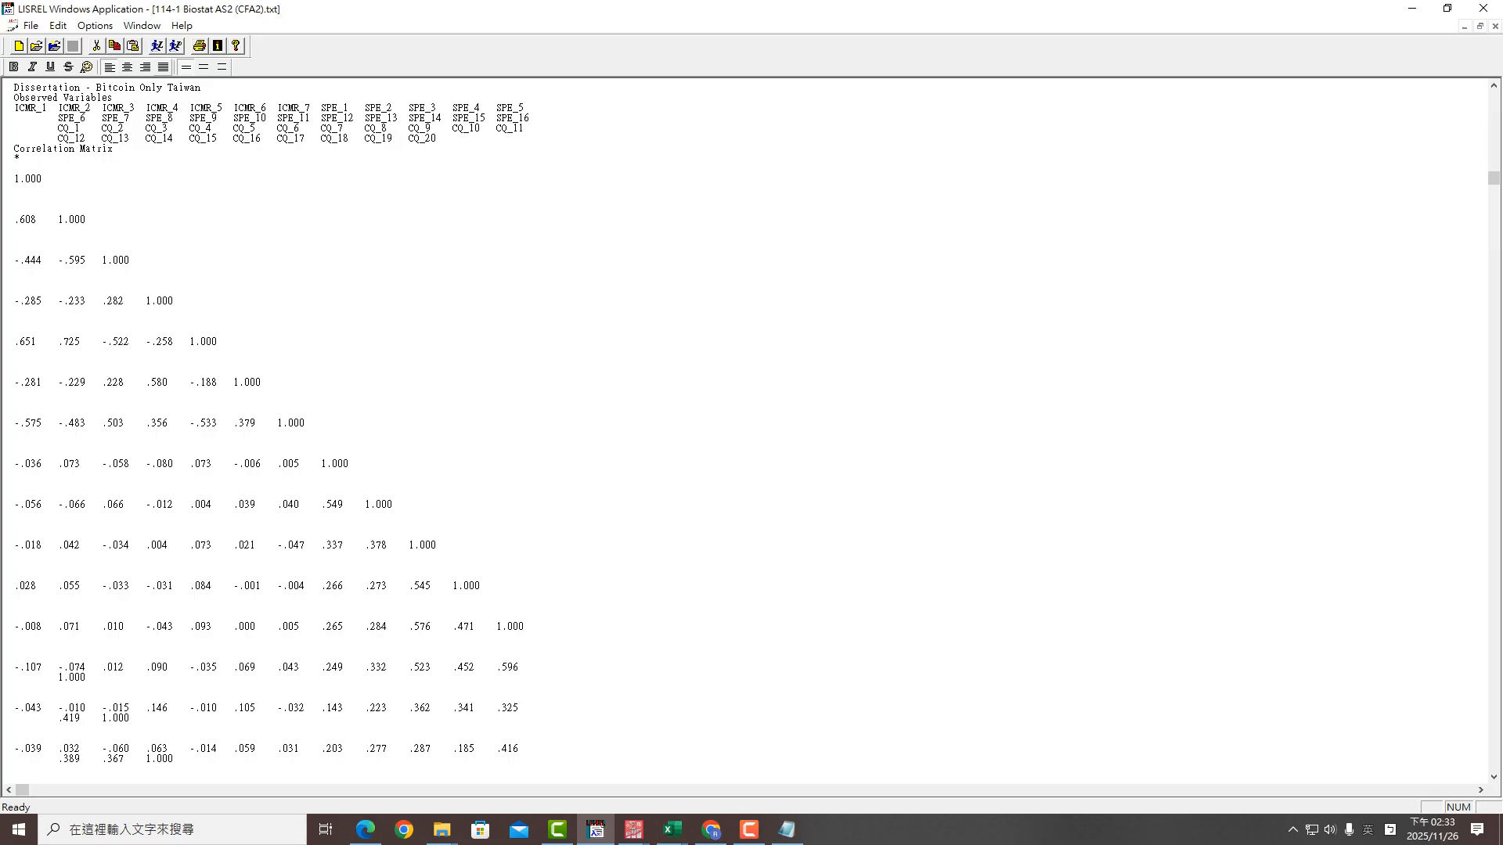
click(157, 46)
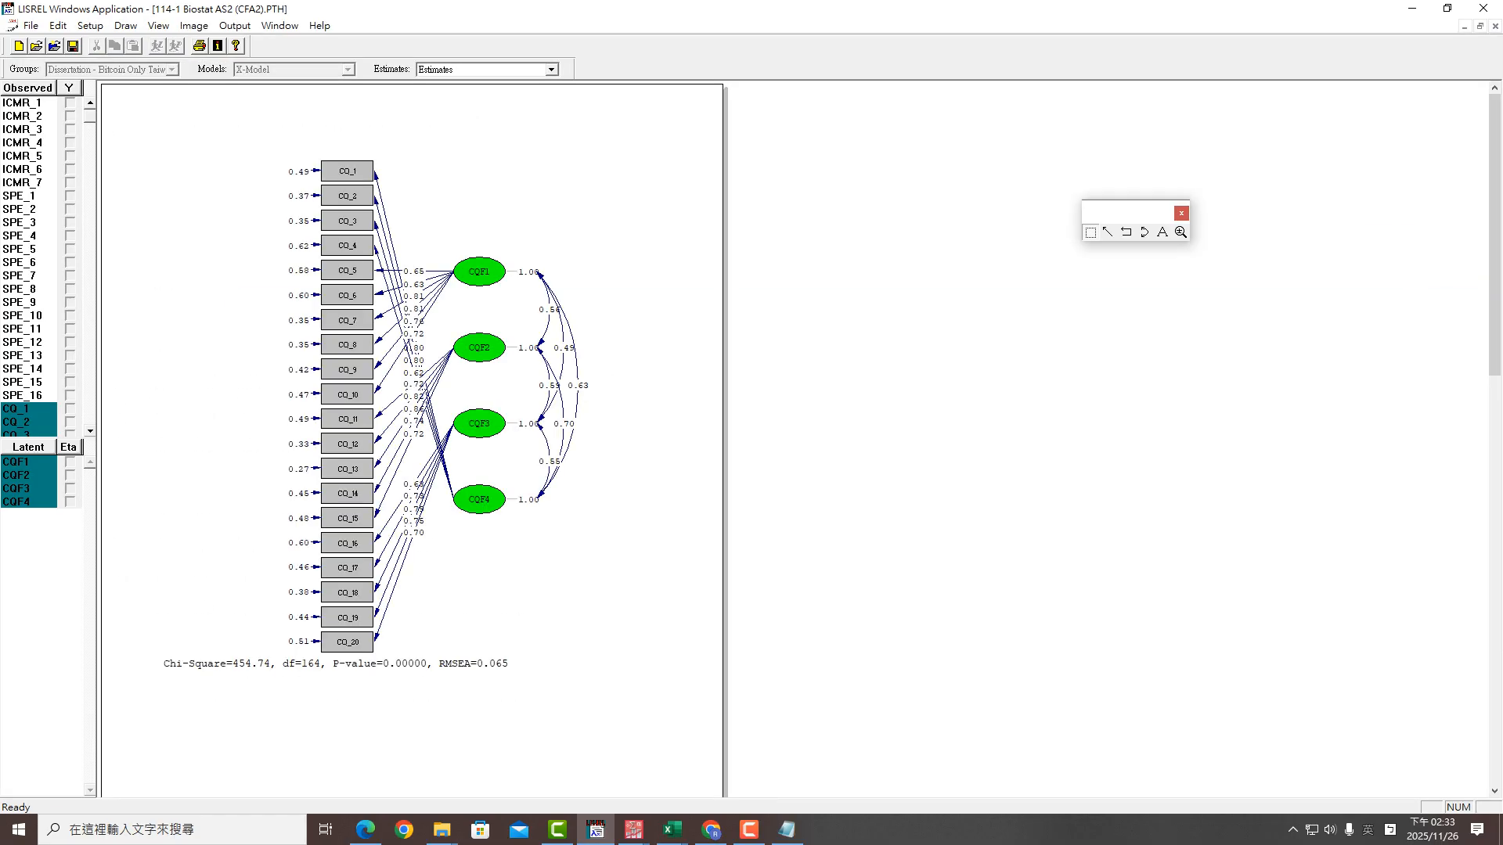
Move the CQF1 ellipse up and CQF4 down, and place the CQ_1 and CQ_2 boxes below CQF4
drag(479, 271, 524, 206)
drag(479, 500, 480, 542)
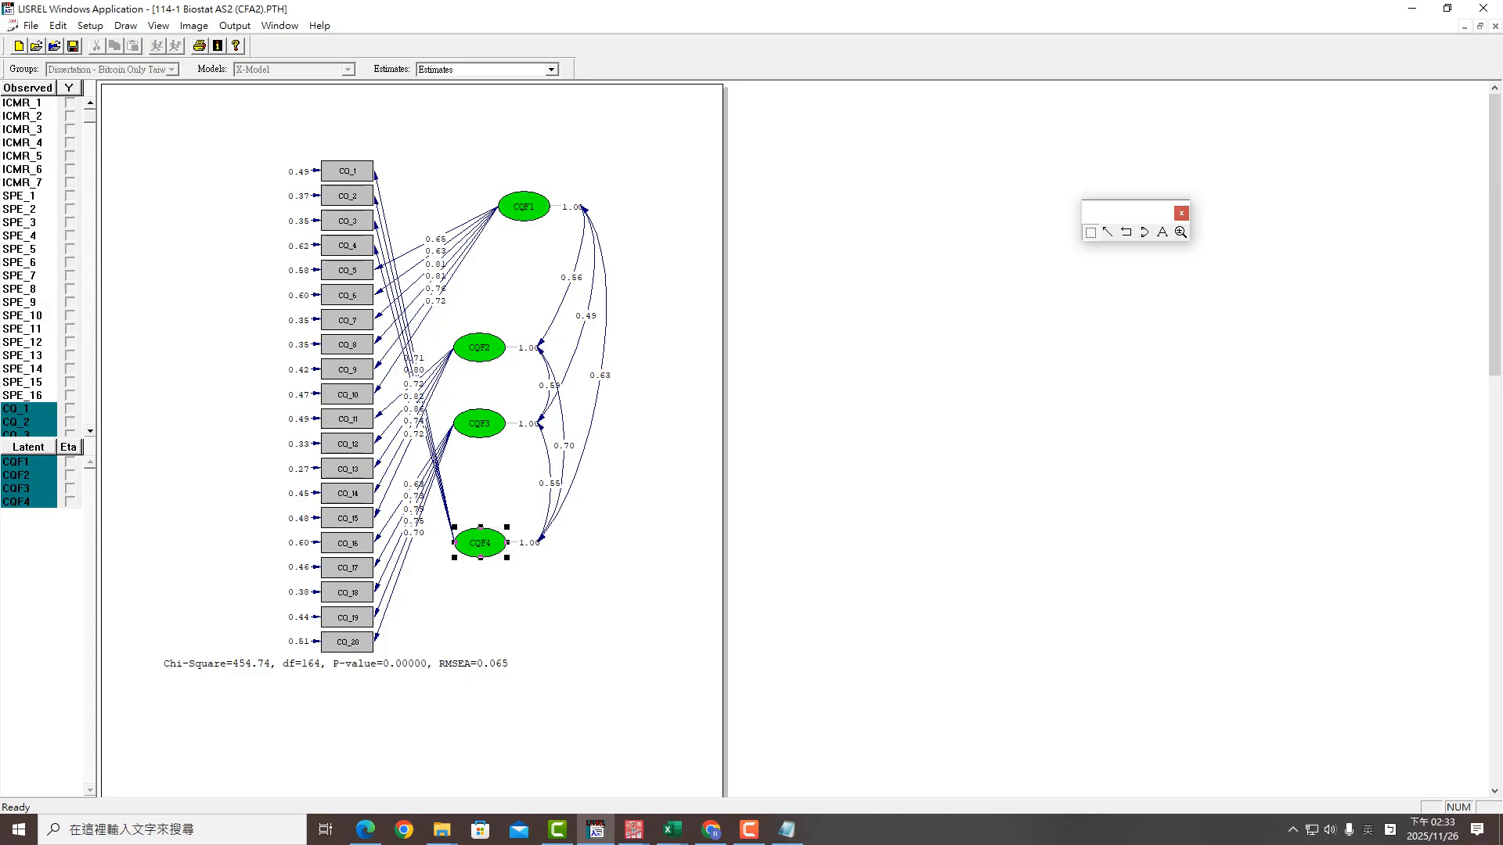
drag(346, 171, 460, 660)
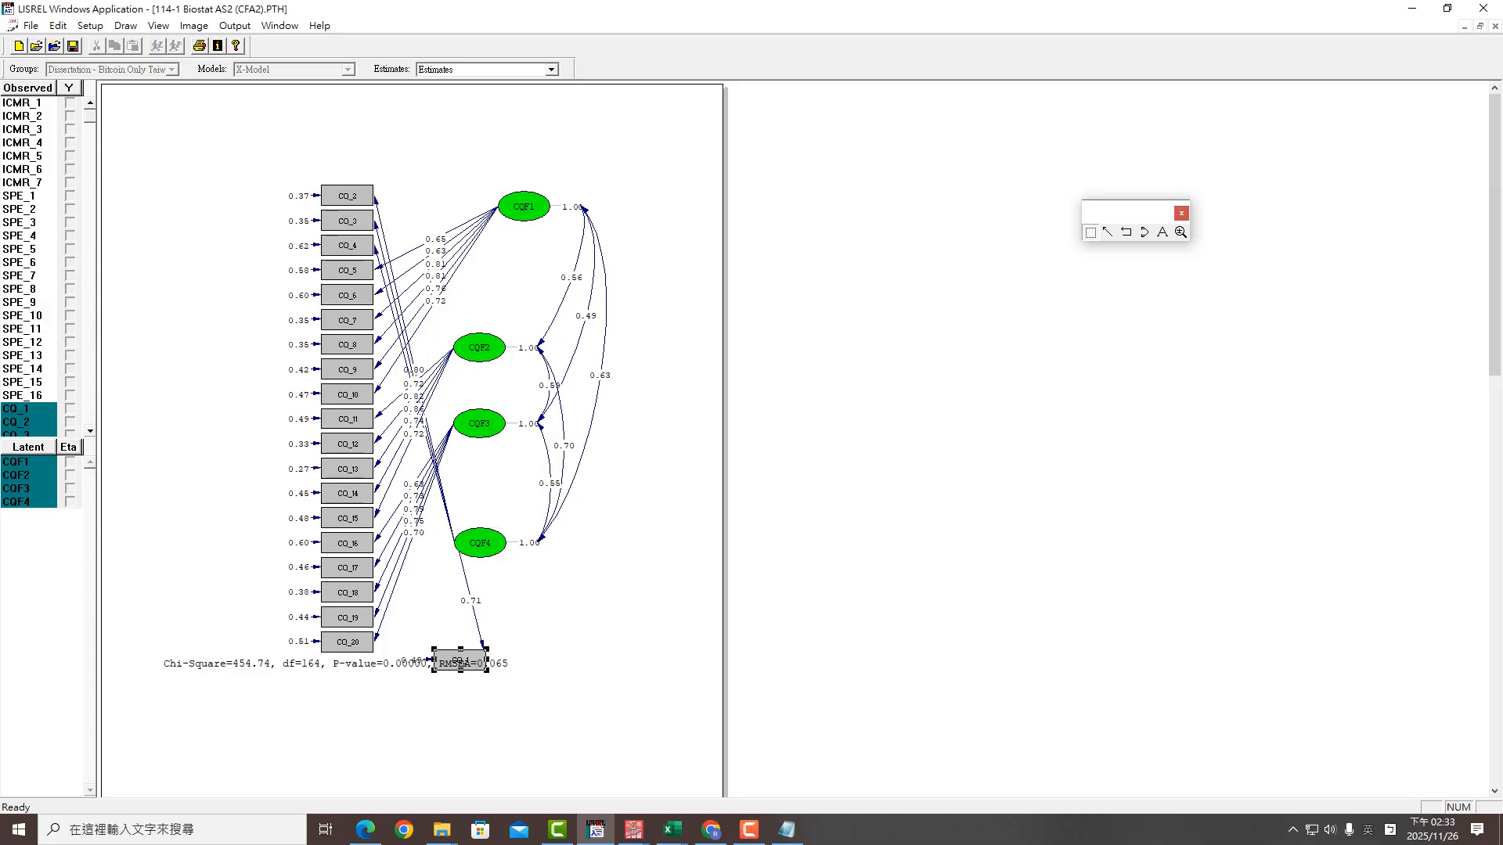
drag(347, 196, 417, 618)
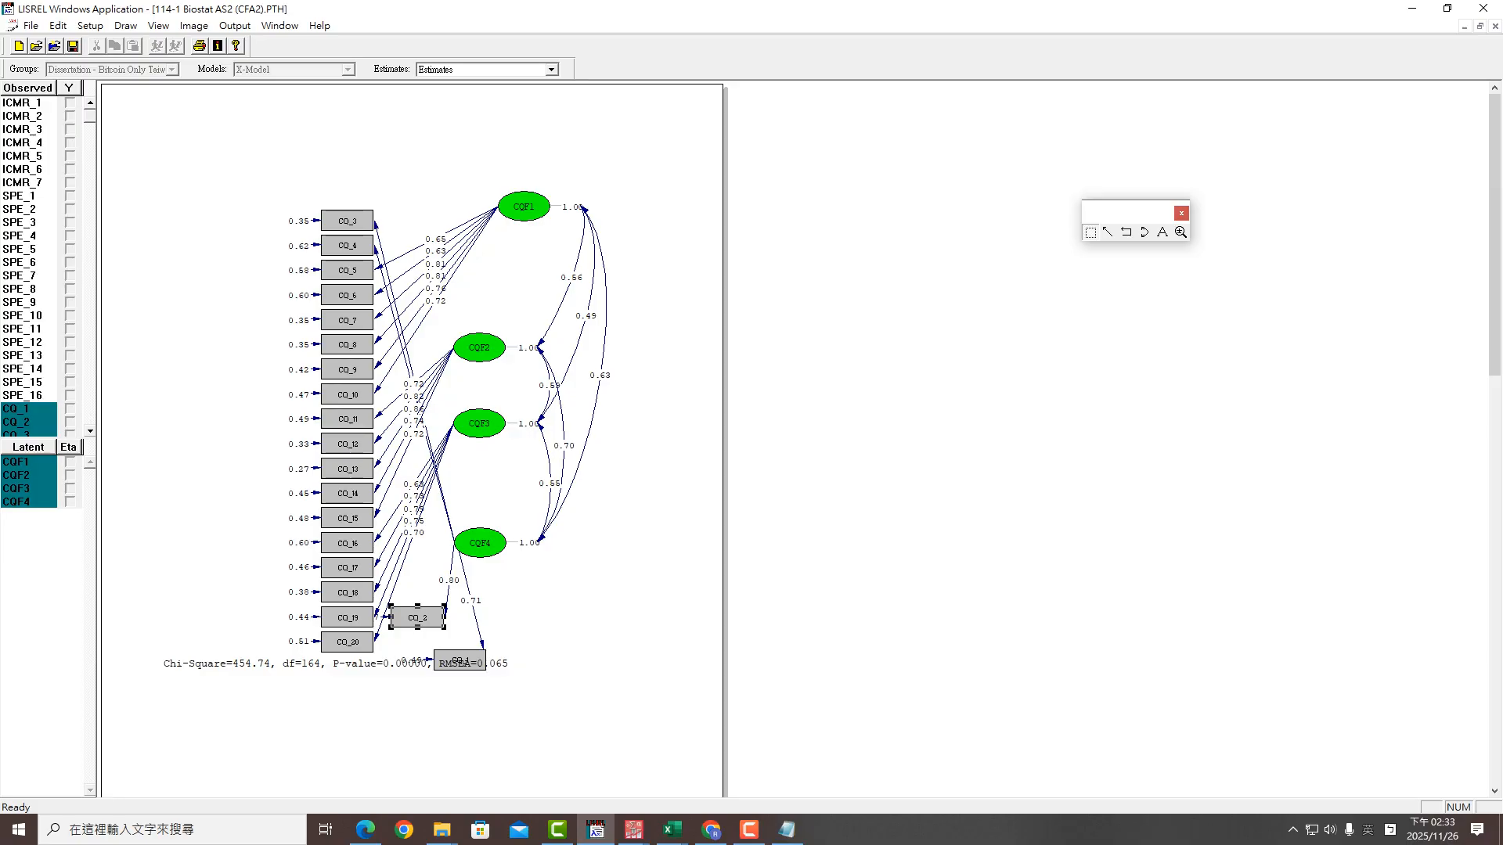
Raise CQF1 slightly, place the CQ_3 box below CQ_1, and lower the fit statistics line beneath the boxes
drag(523, 206, 517, 188)
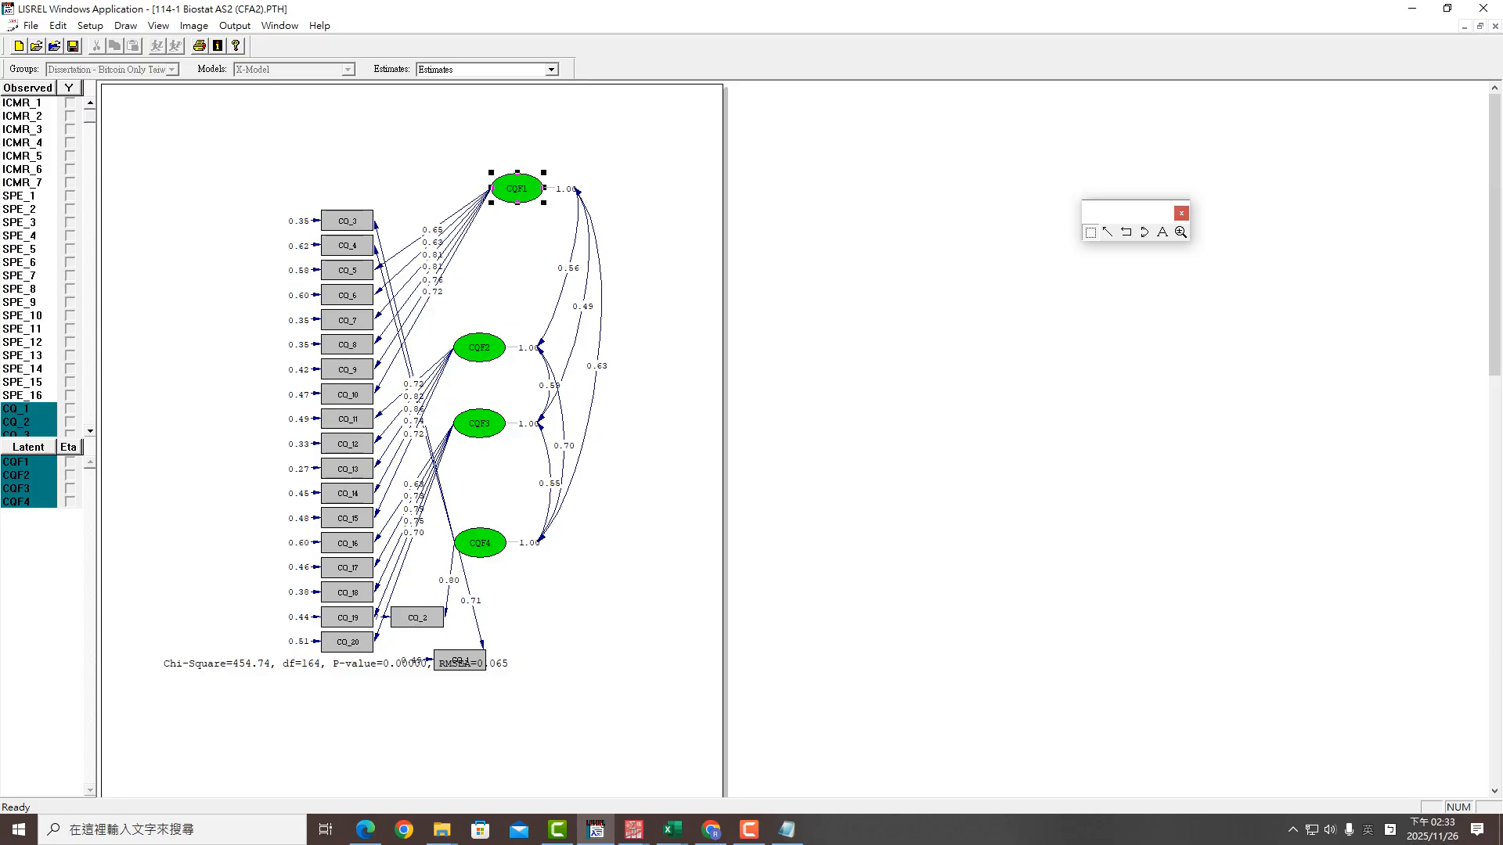
drag(347, 221, 422, 699)
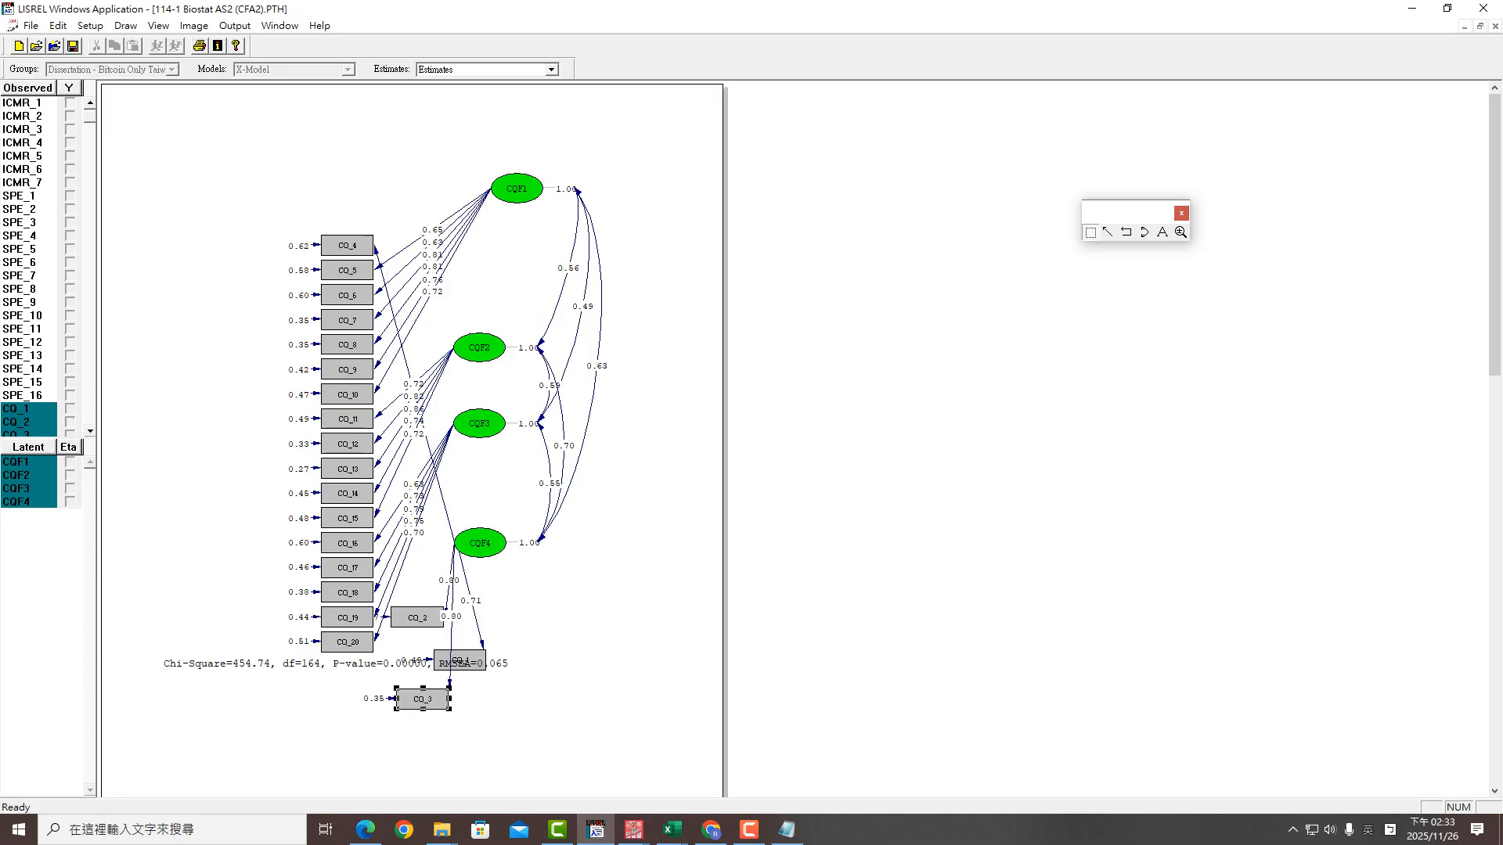
drag(352, 663, 439, 777)
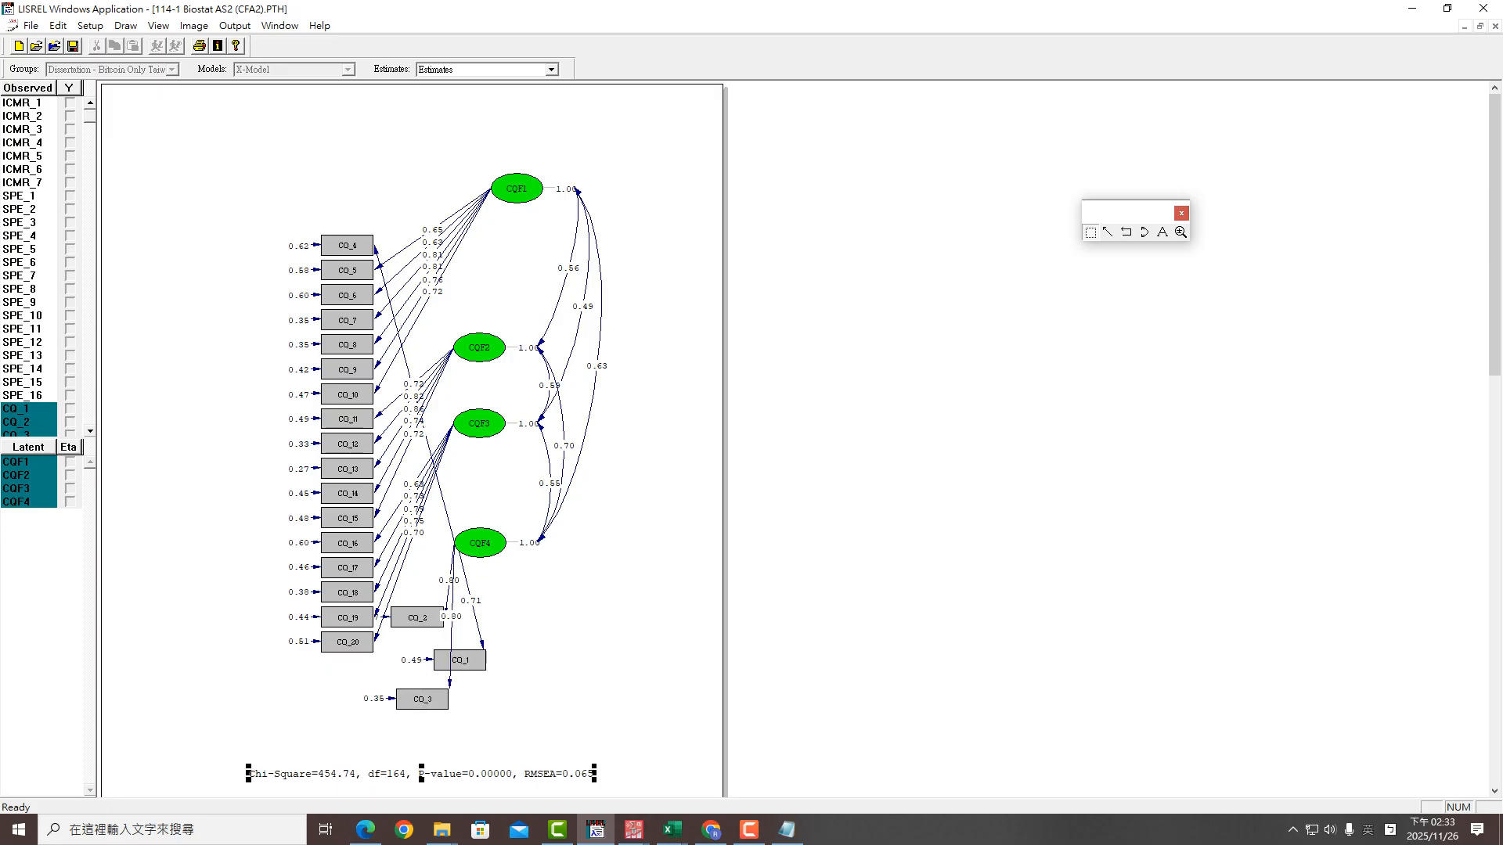
click(941, 295)
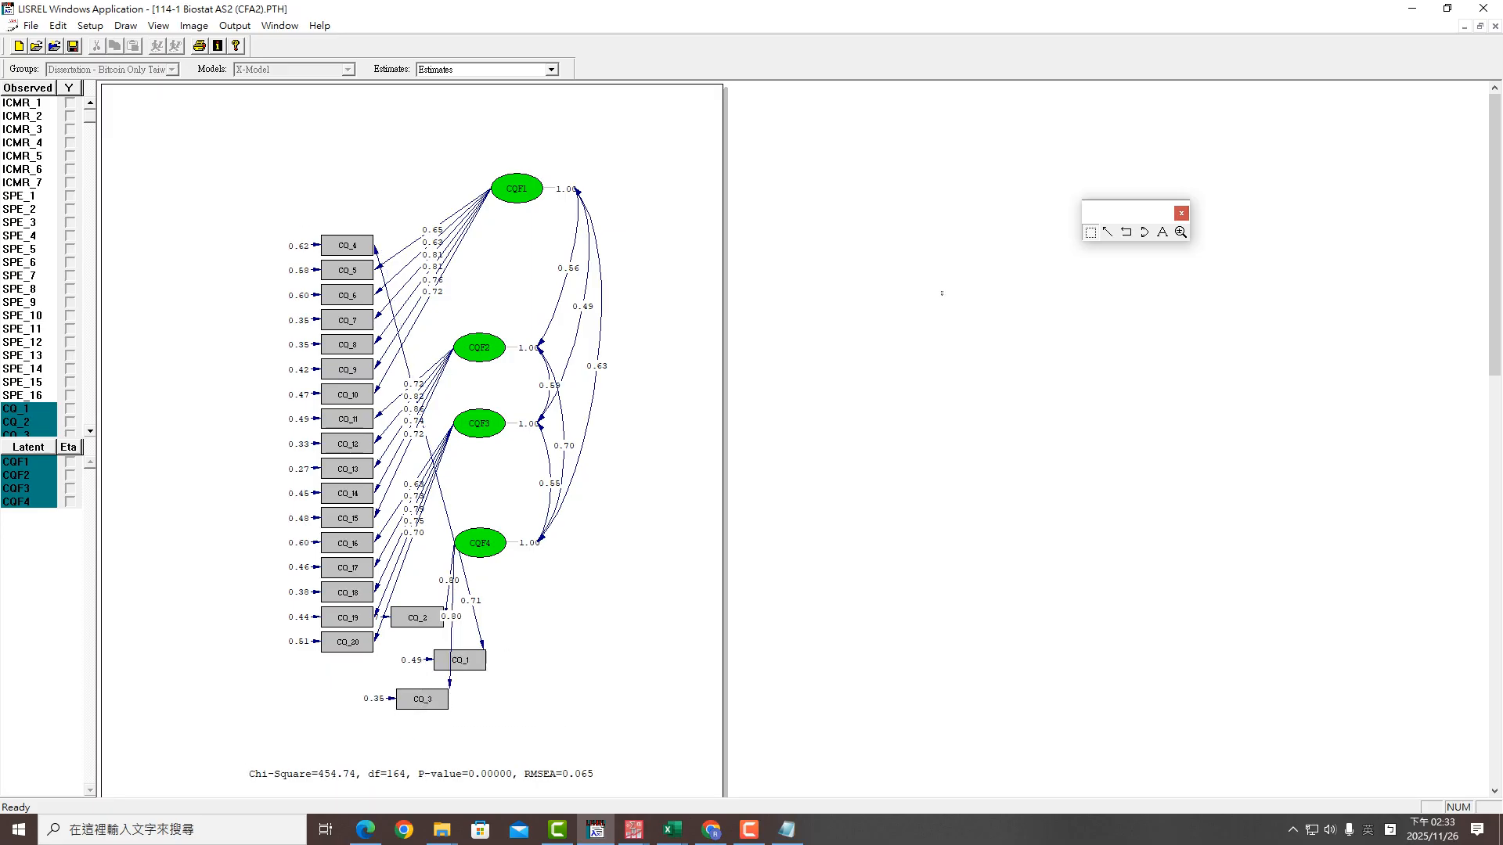